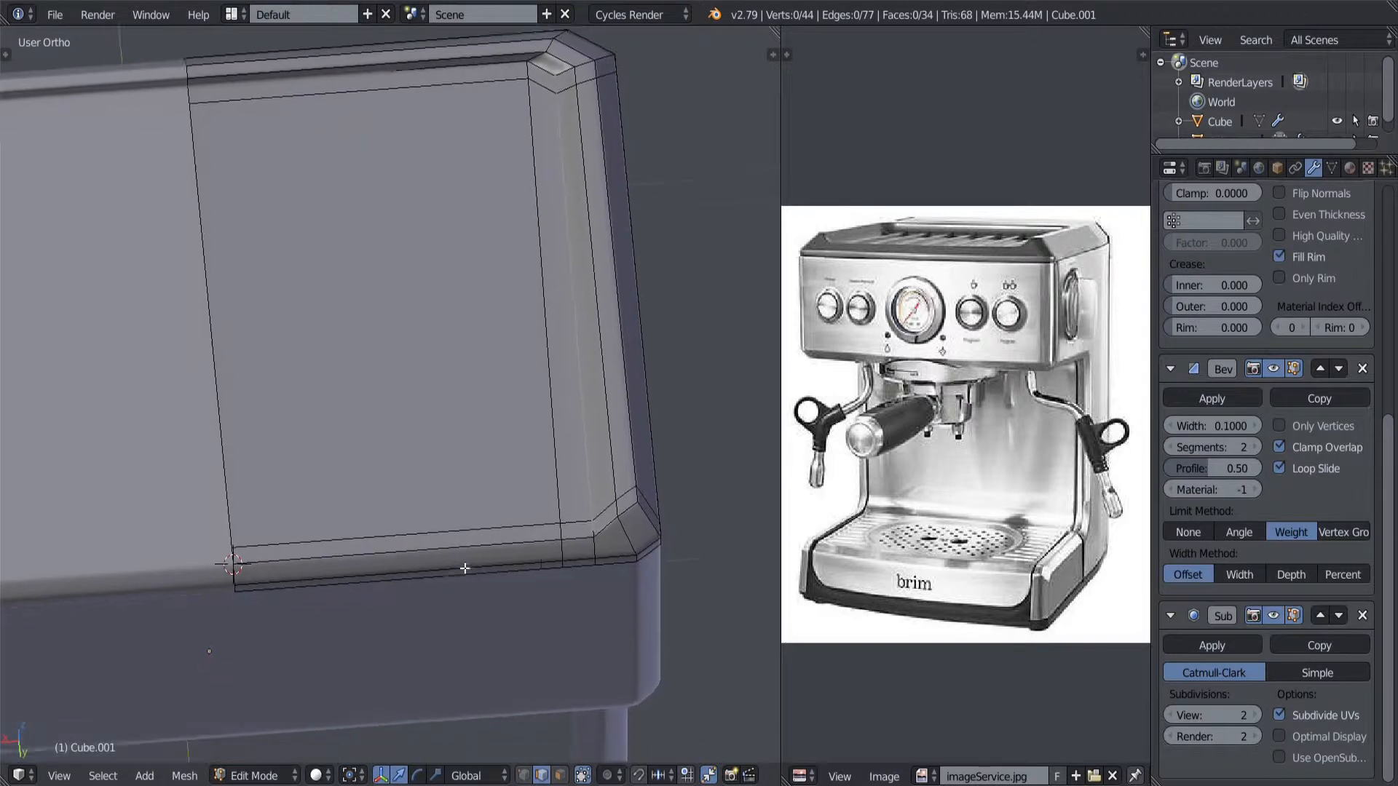
Step: Add three loop cuts running front to back across the top panel, dividing its flat area into four roughly equal sections
key("ctrl+r")
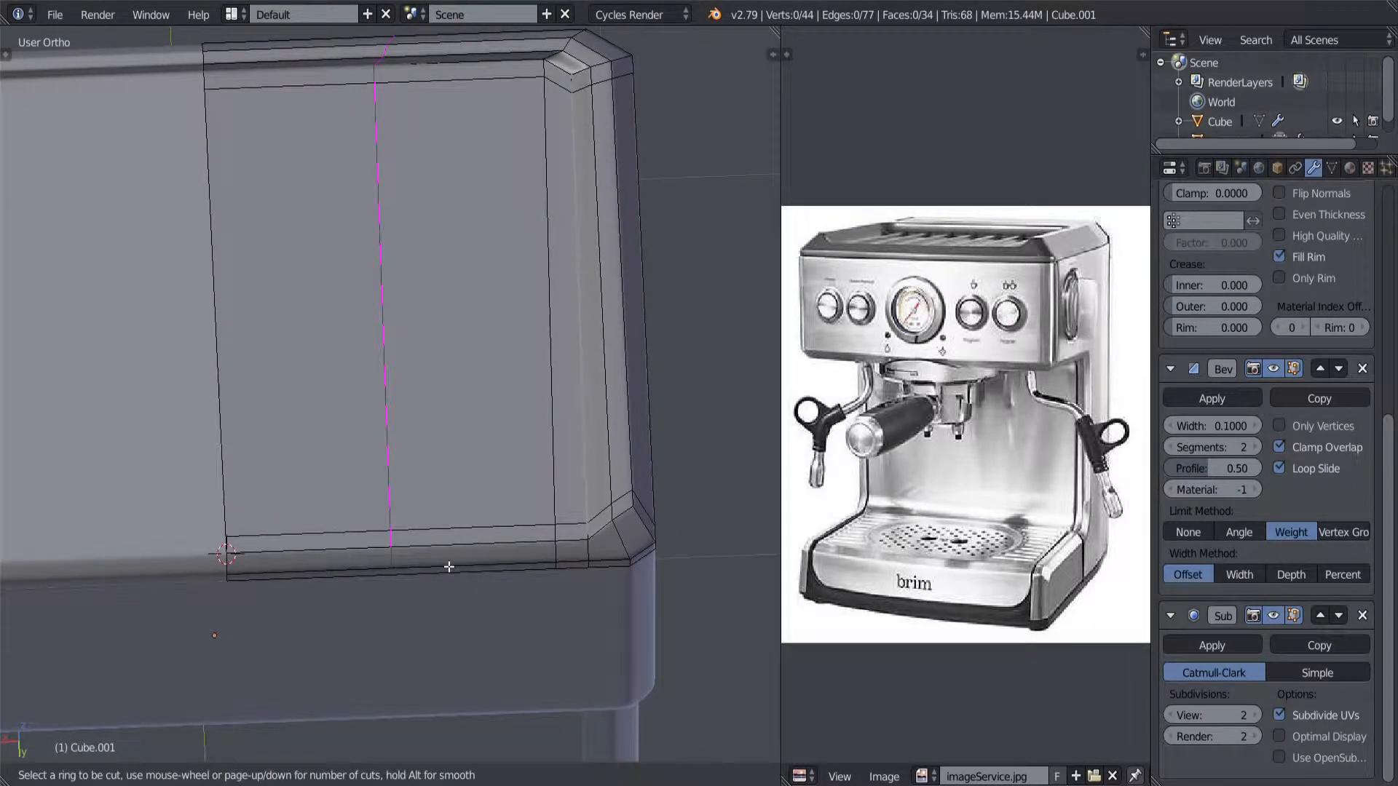
left_click(449, 567)
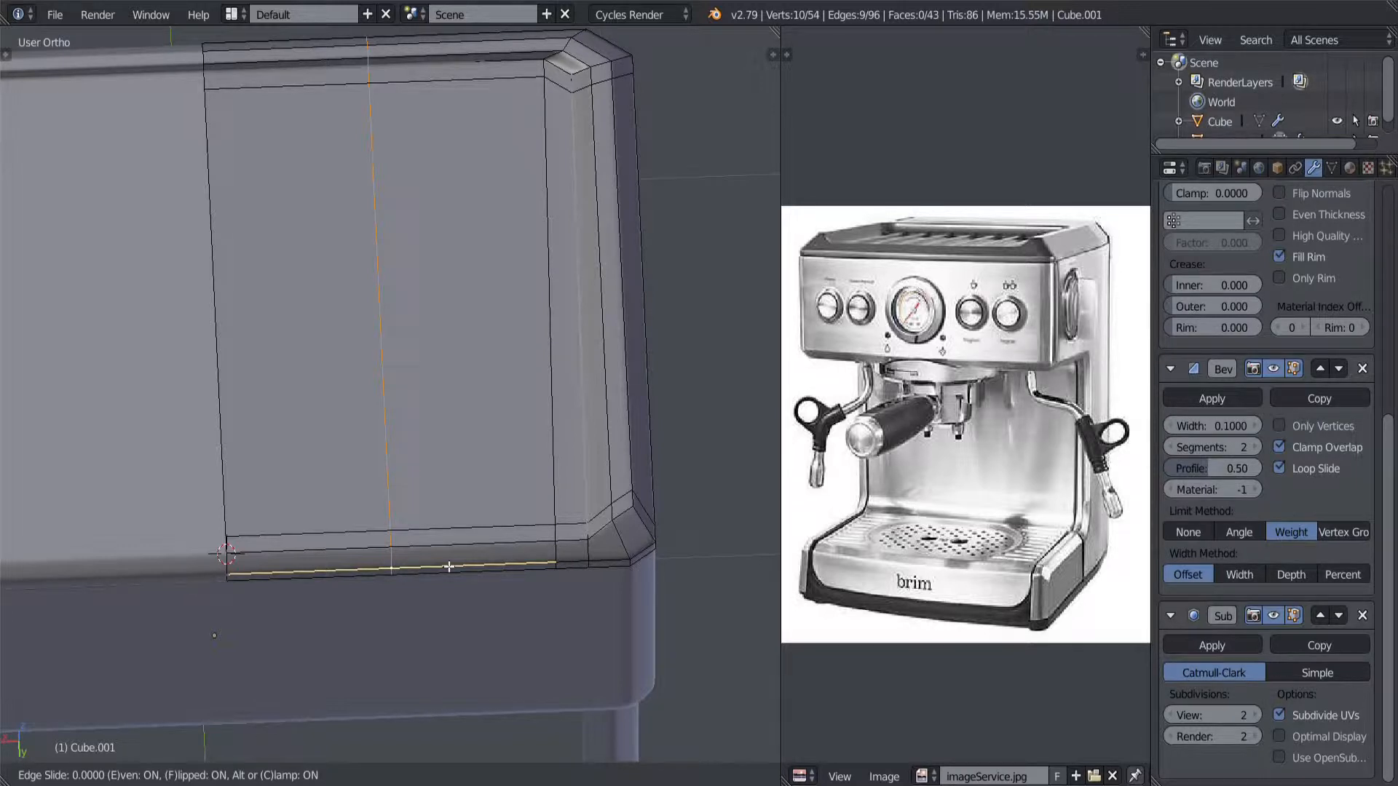
left_click(536, 543)
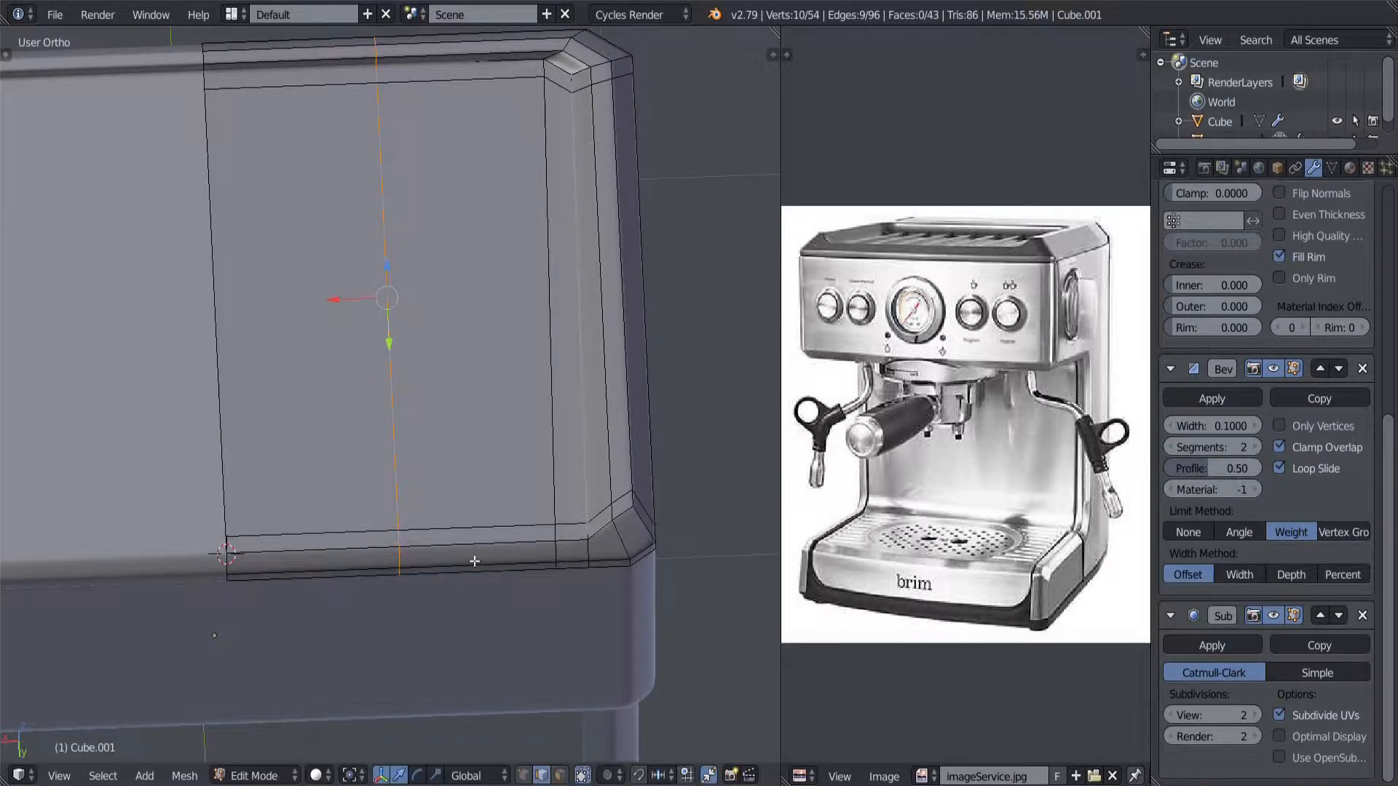
key("ctrl+r")
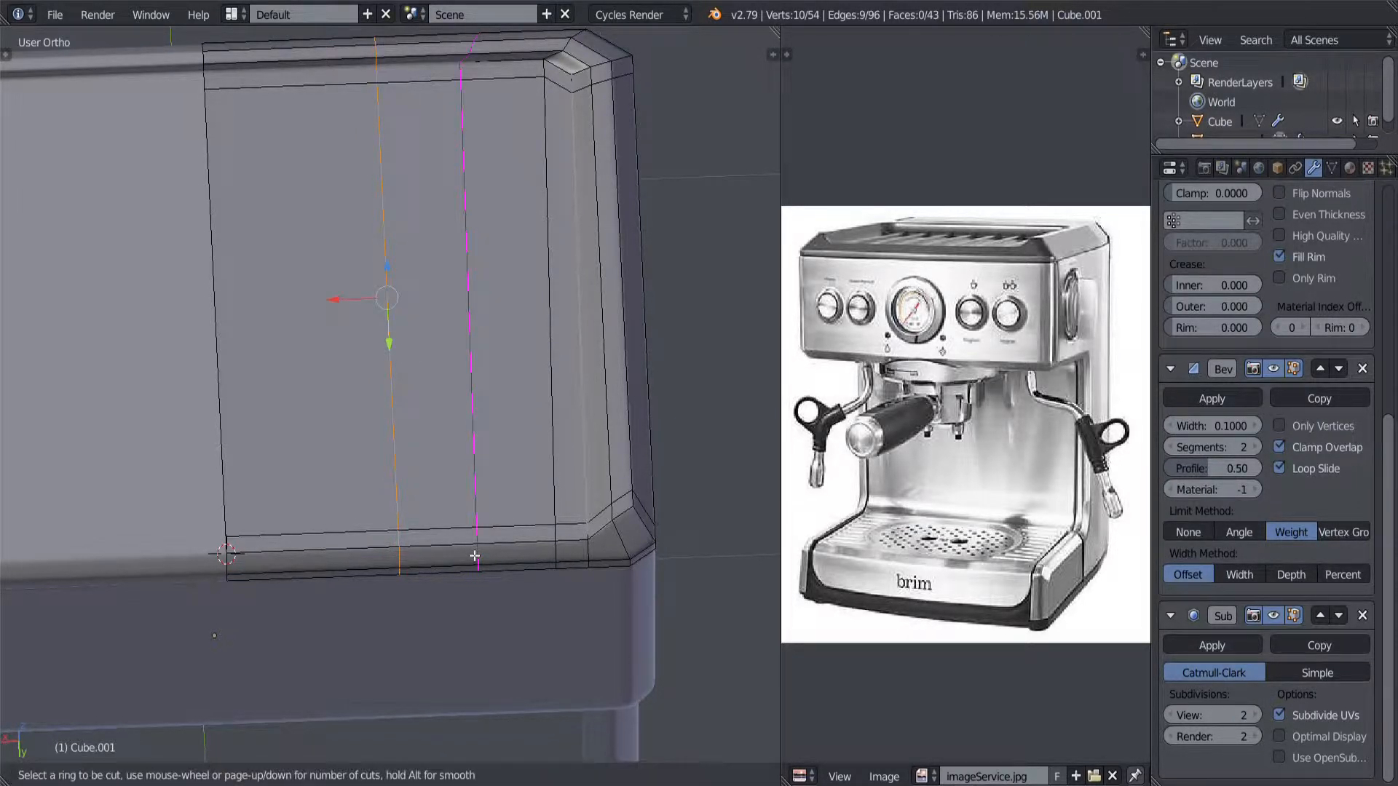
left_click(475, 557)
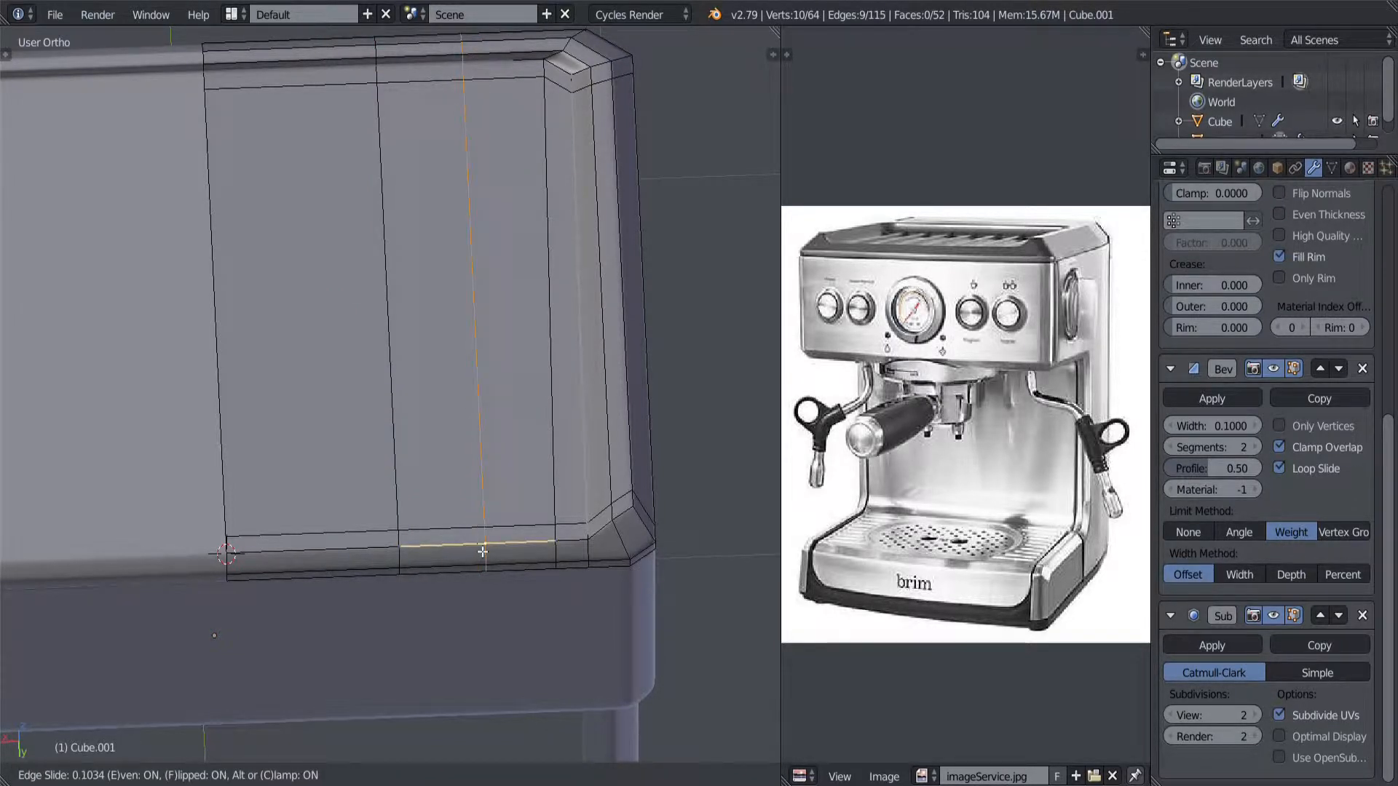
left_click(482, 552)
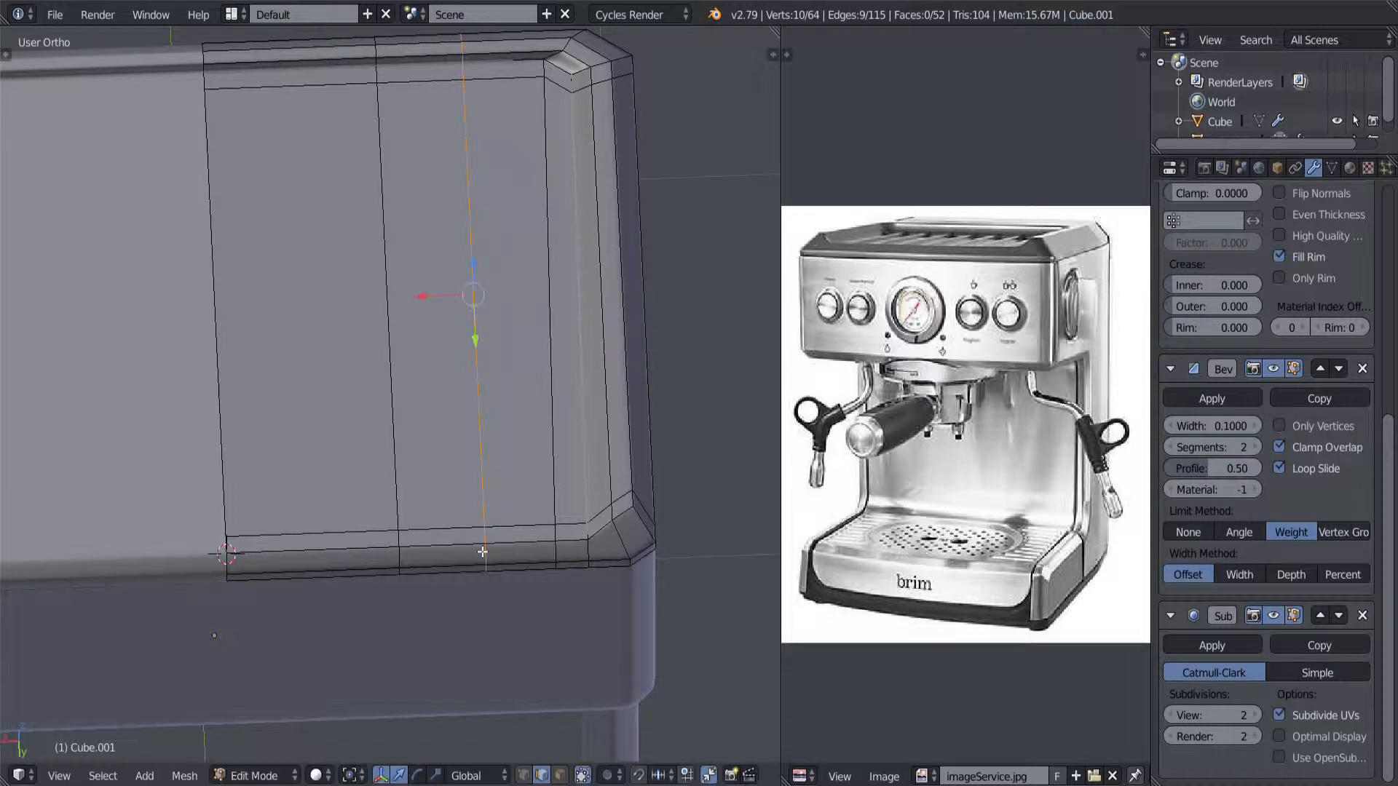
key("ctrl+r")
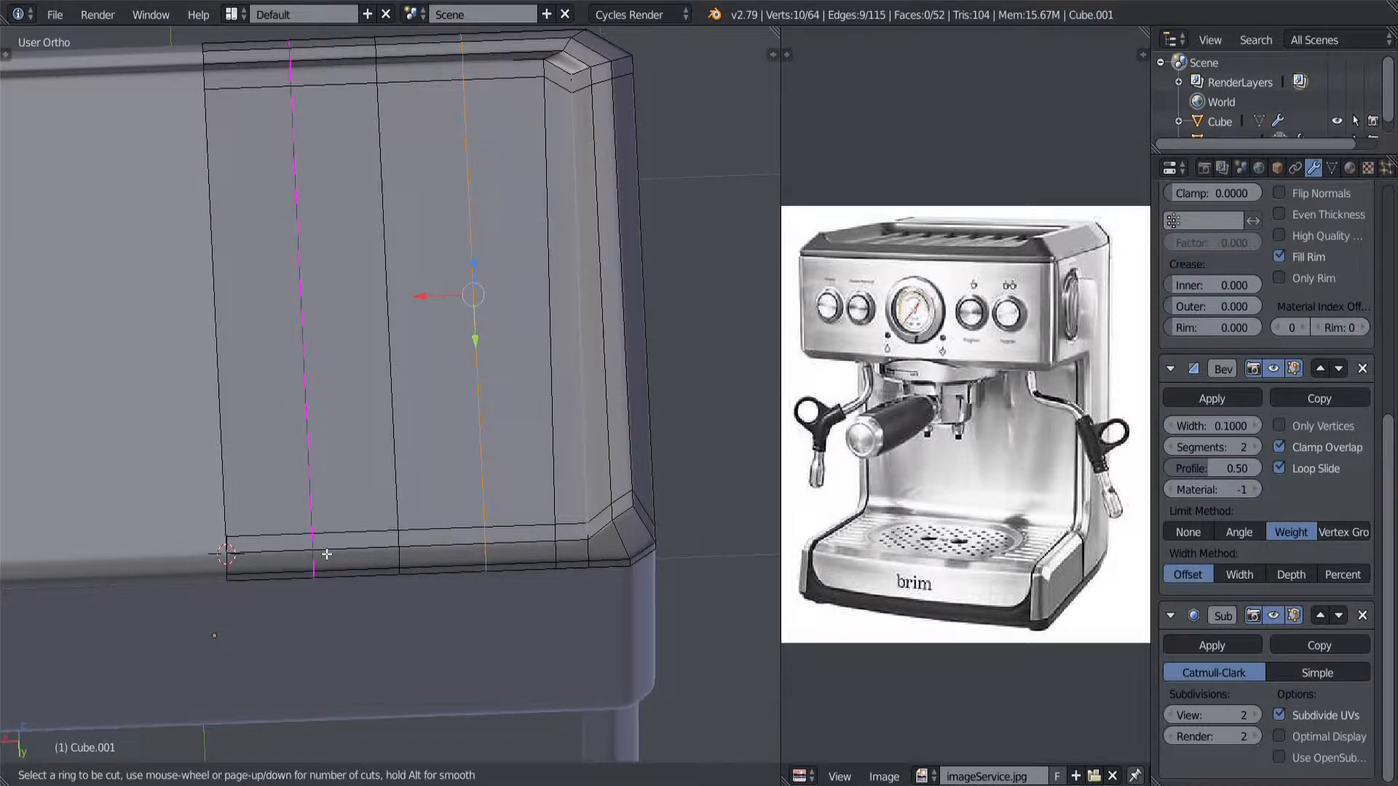
left_click(327, 554)
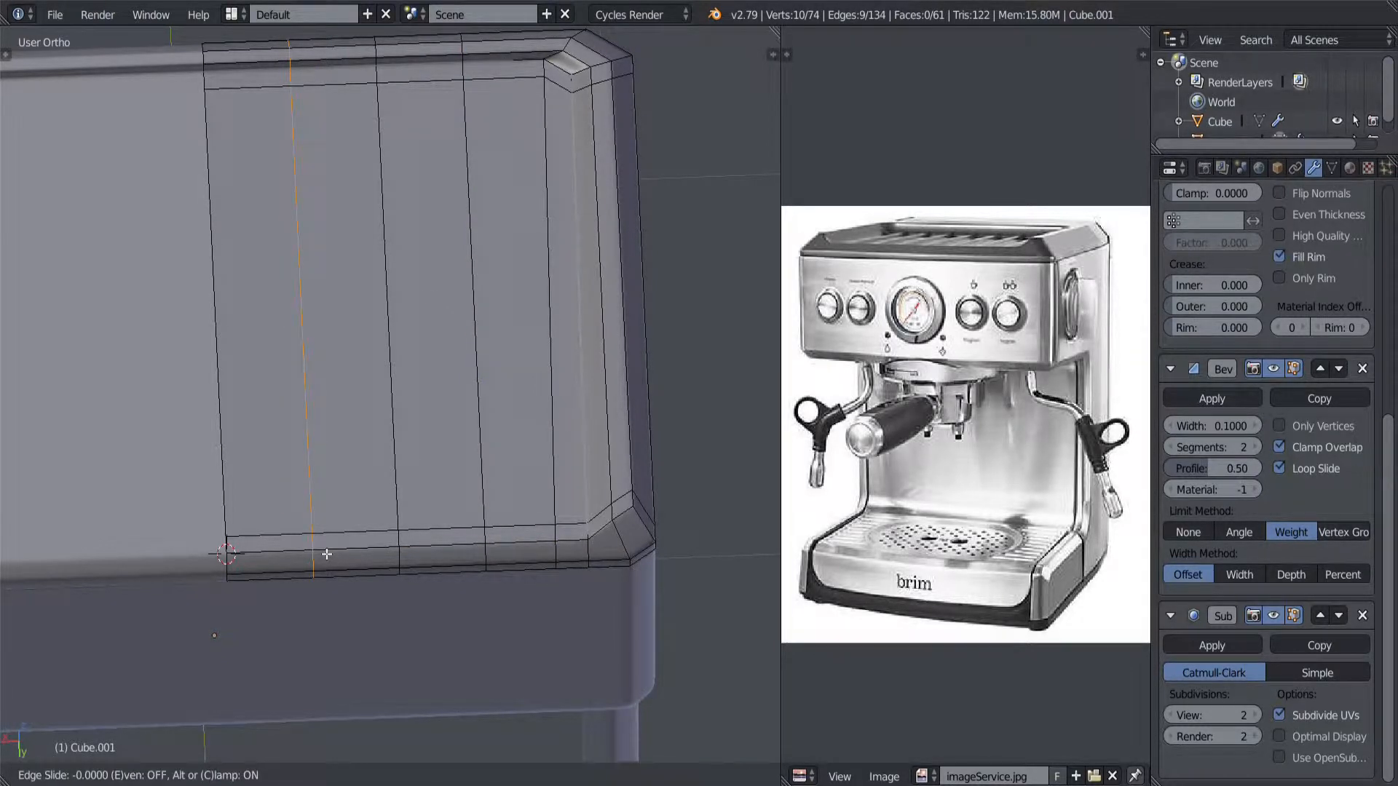
left_click(327, 554)
Step: Extend the selection to all three new front-to-back edge loops on the top panel
middle_click_drag(419, 553, 381, 536)
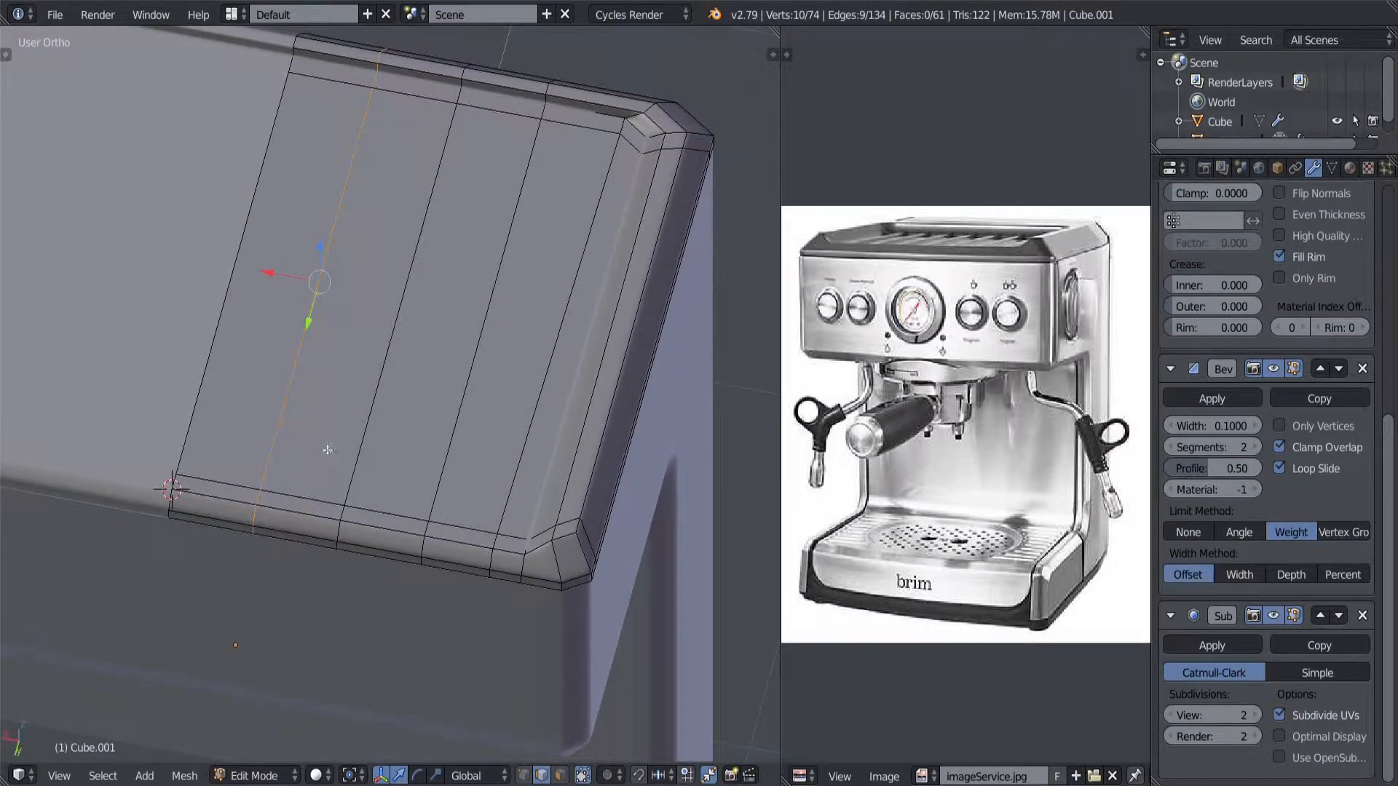
right_click(366, 428, "alt+shift")
right_click(456, 434, "alt+shift")
middle_click_drag(370, 466, 455, 483)
scroll(343, 475, "up", 1)
key("ctrl+b")
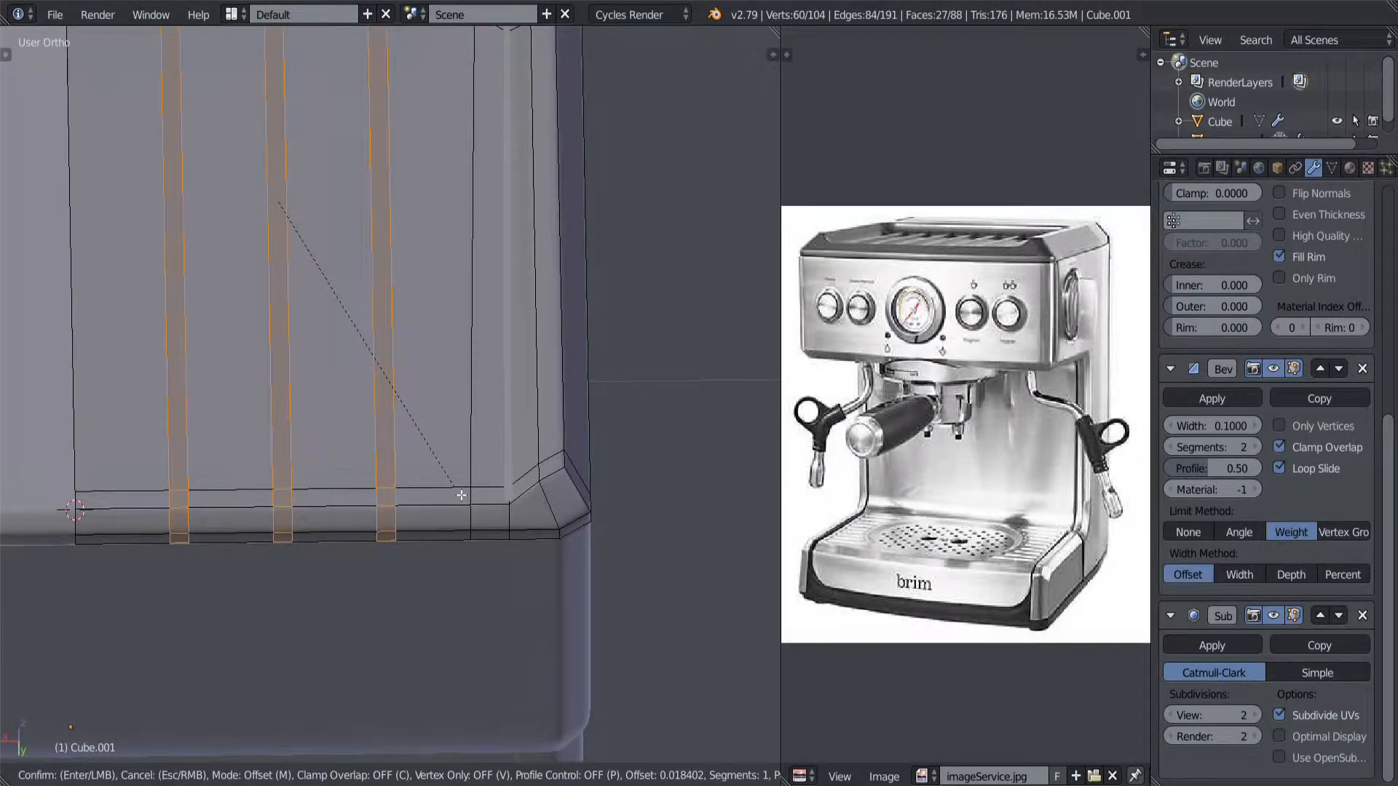
right_click(461, 495)
key("ctrl+z")
key("ctrl+shift+z")
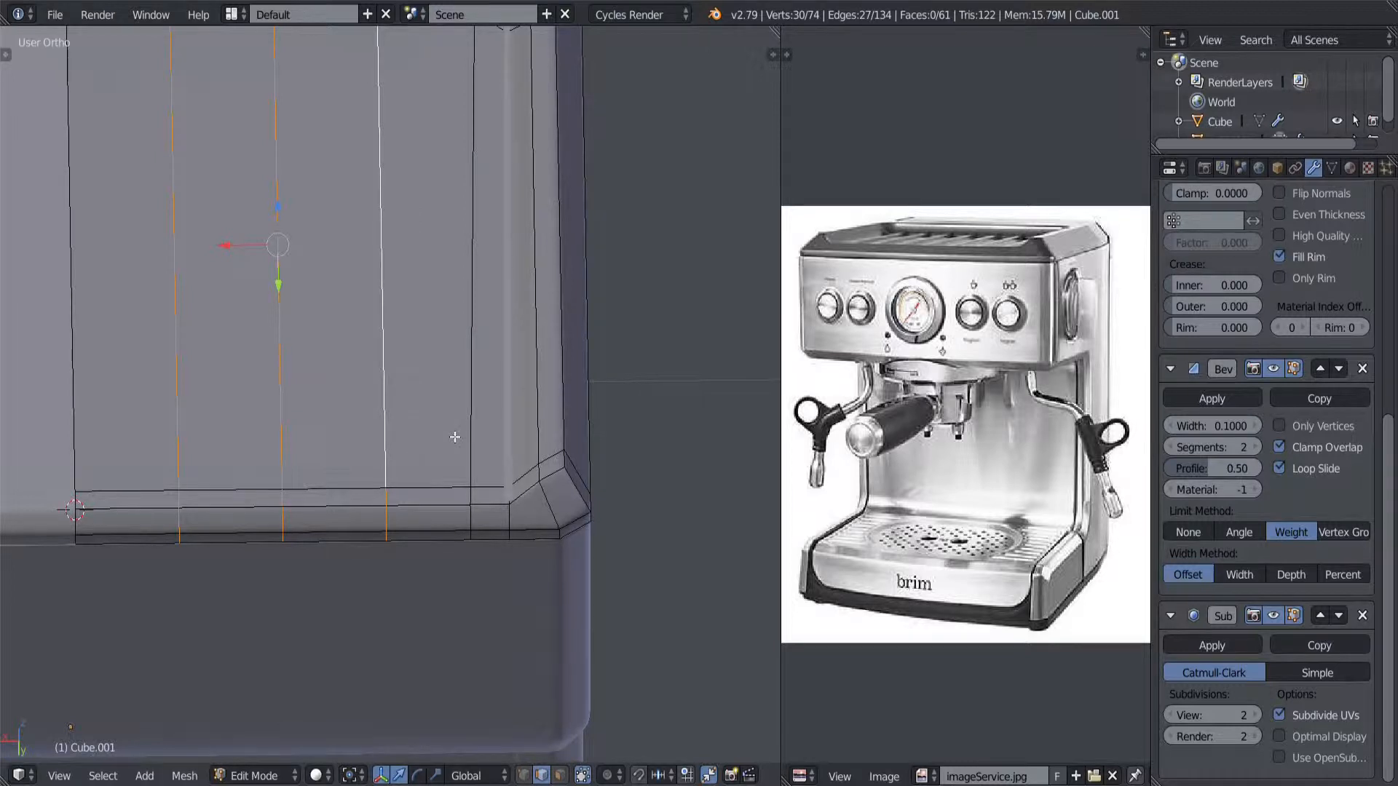
Step: Bevel the three selected edge loops into narrow strips with one segment and an offset of about 0.028
key("ctrl+b")
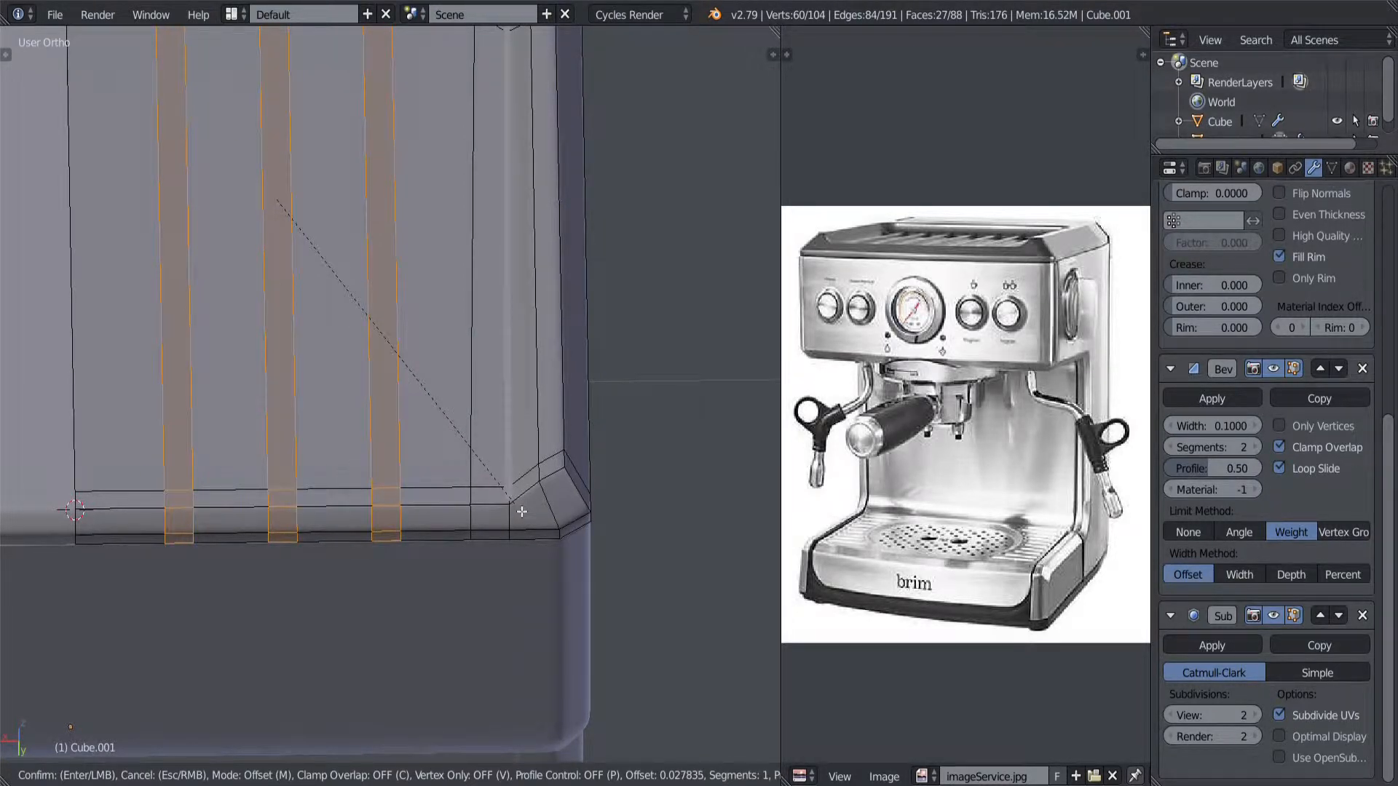
left_click(521, 512)
Step: Add a loop cut midway between the panel's mirror centre line and the nearest narrow strip
middle_click_drag(265, 540, 432, 509)
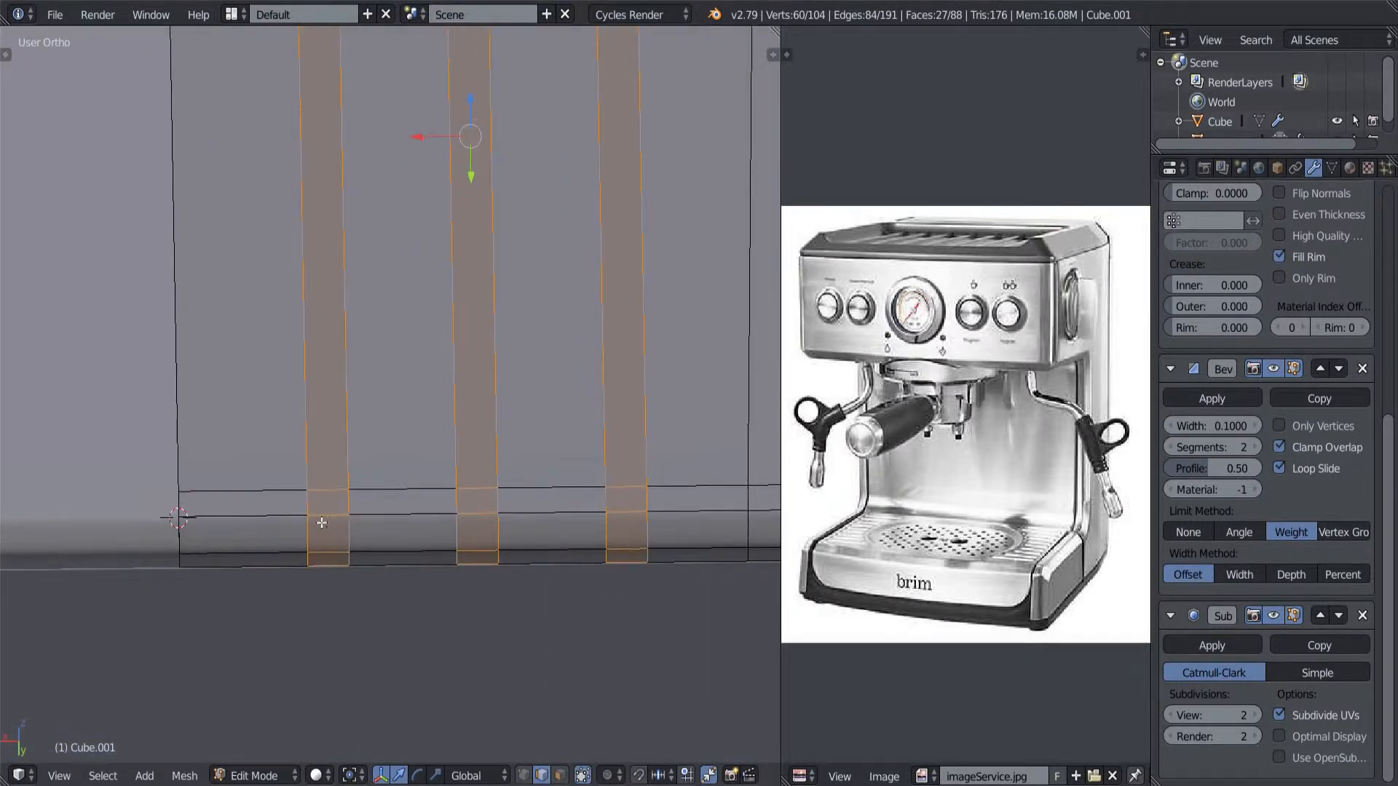
middle_click_drag(321, 522, 218, 464)
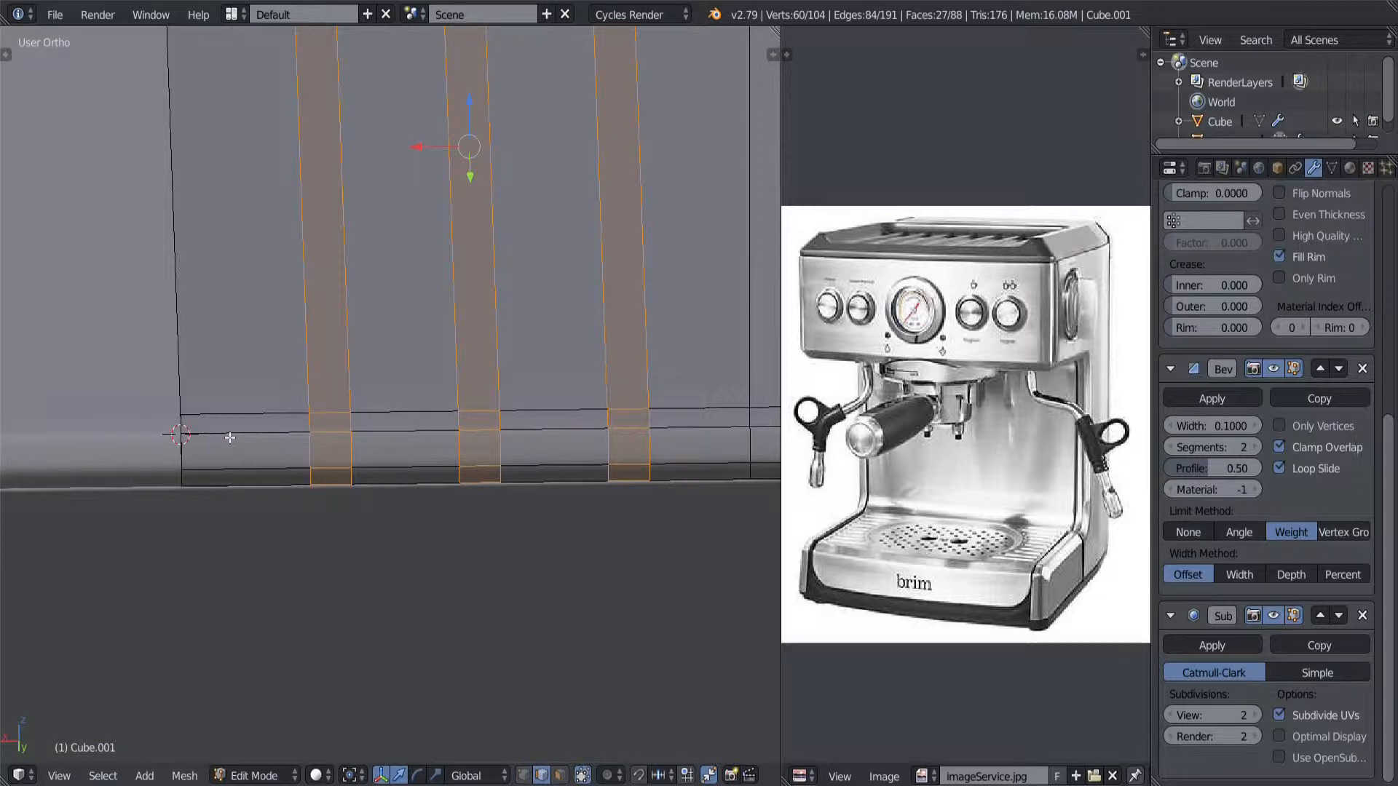
key("ctrl+r")
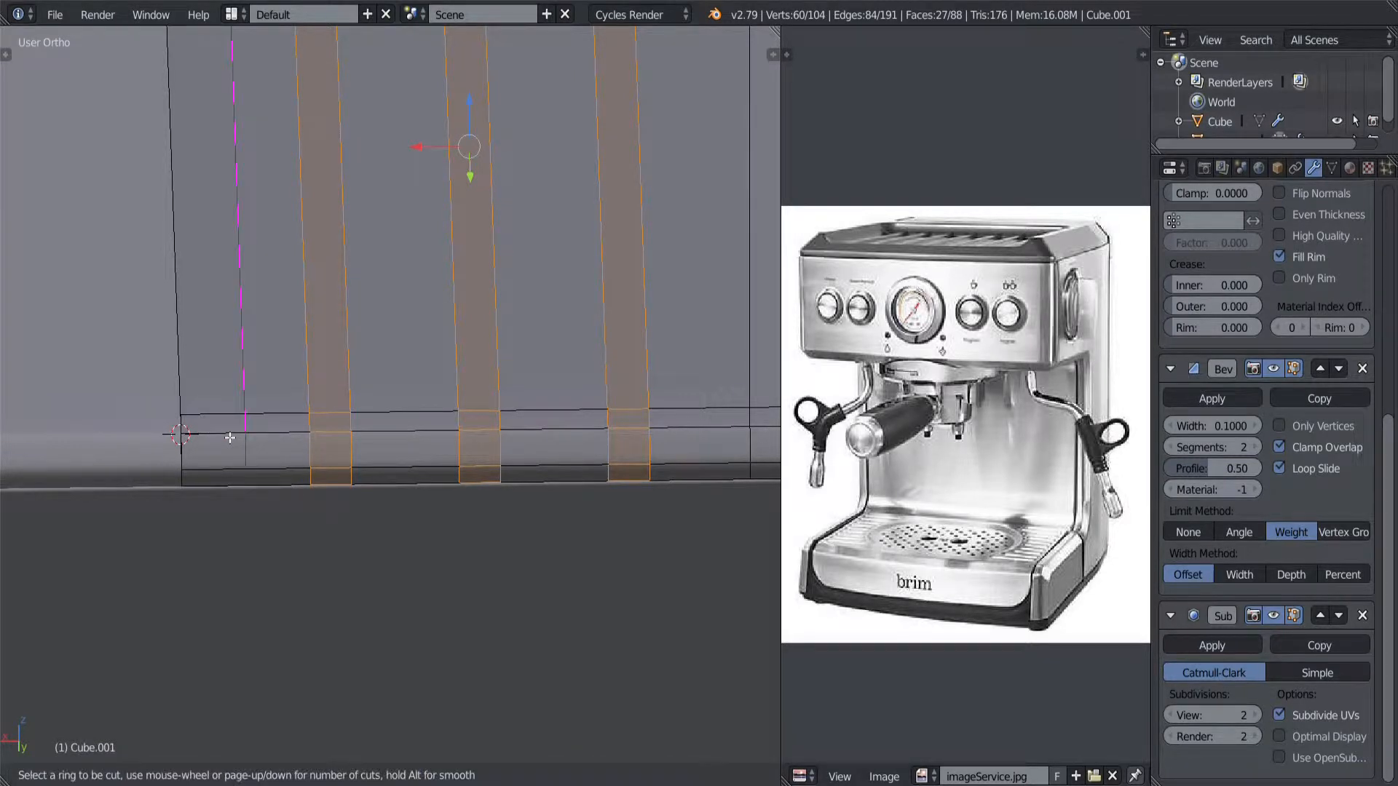
left_click(230, 438)
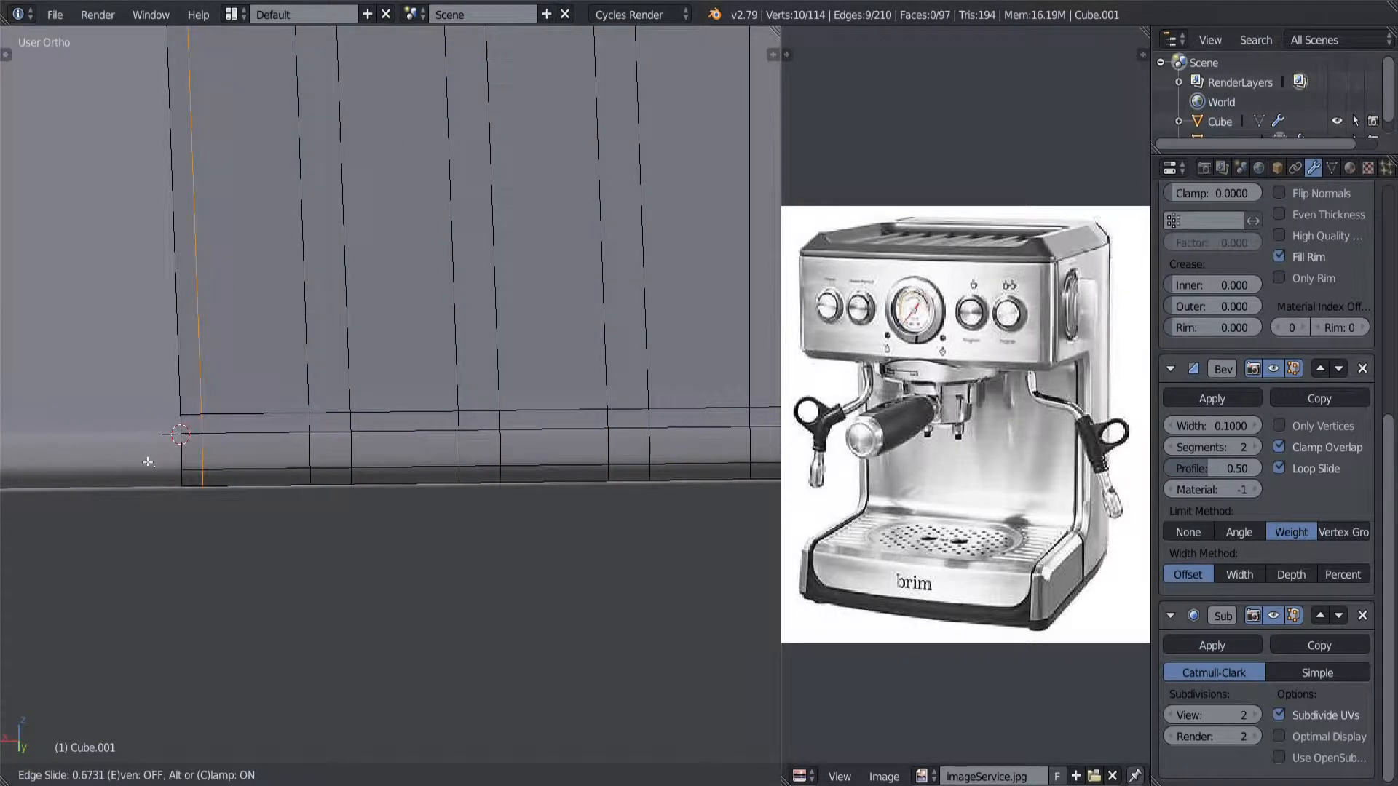
left_click(225, 449)
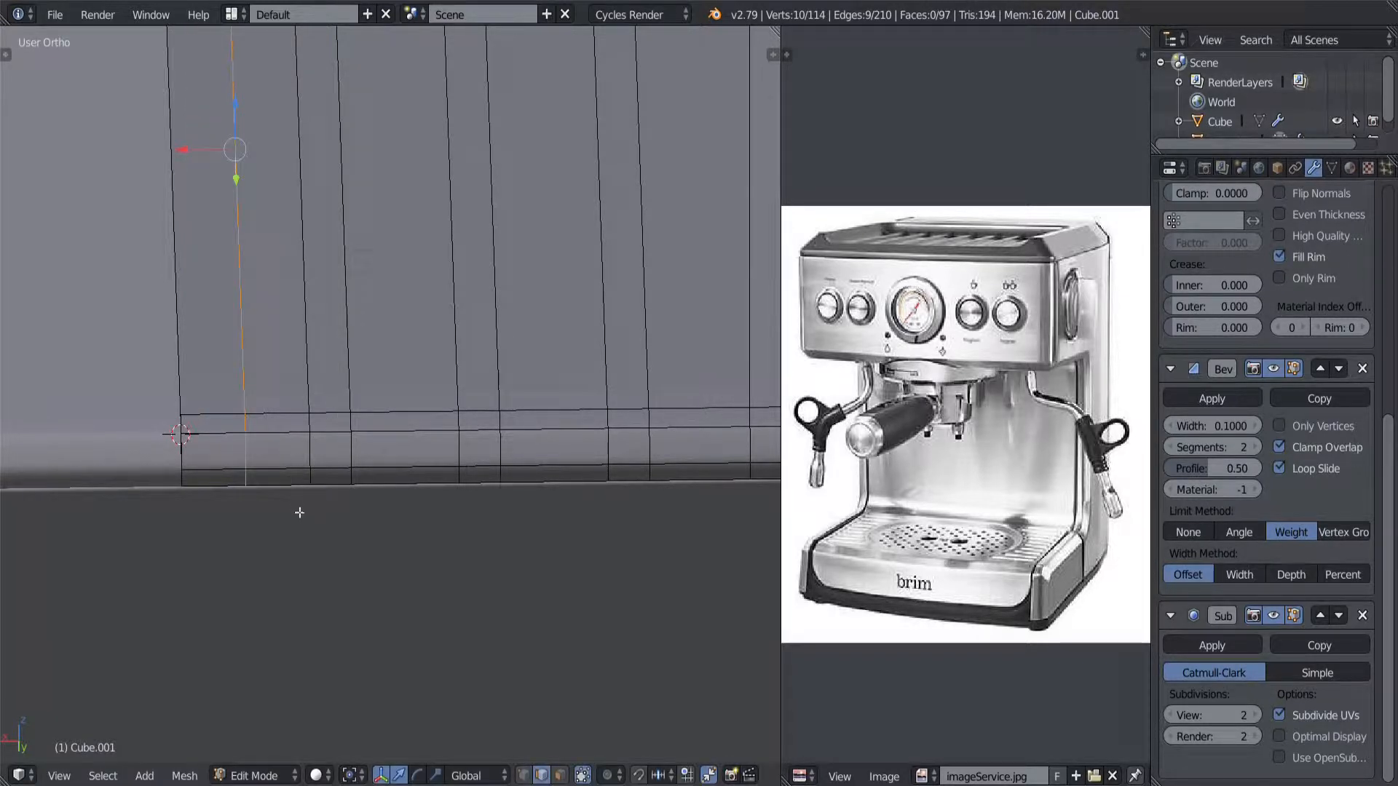
key("g")
key("g")
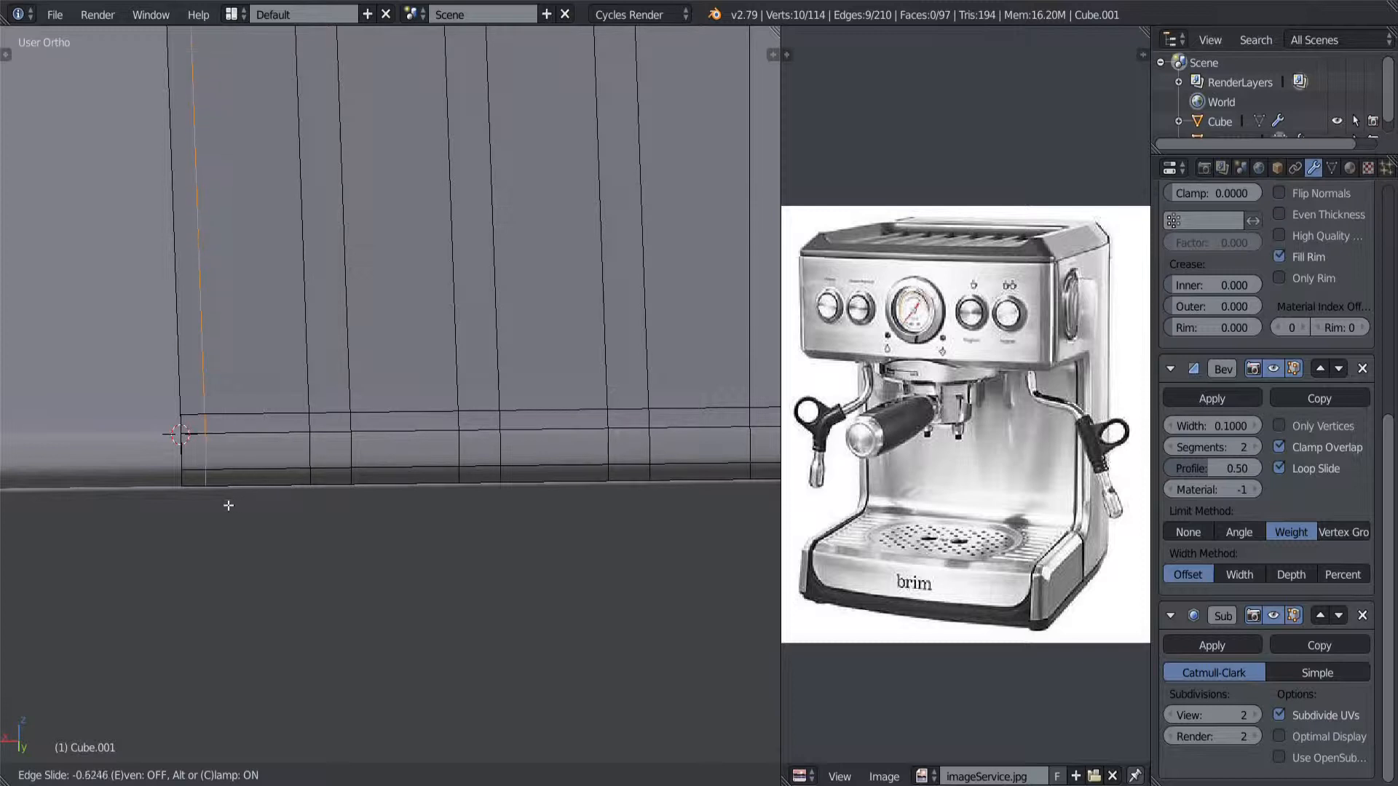
right_click(226, 501)
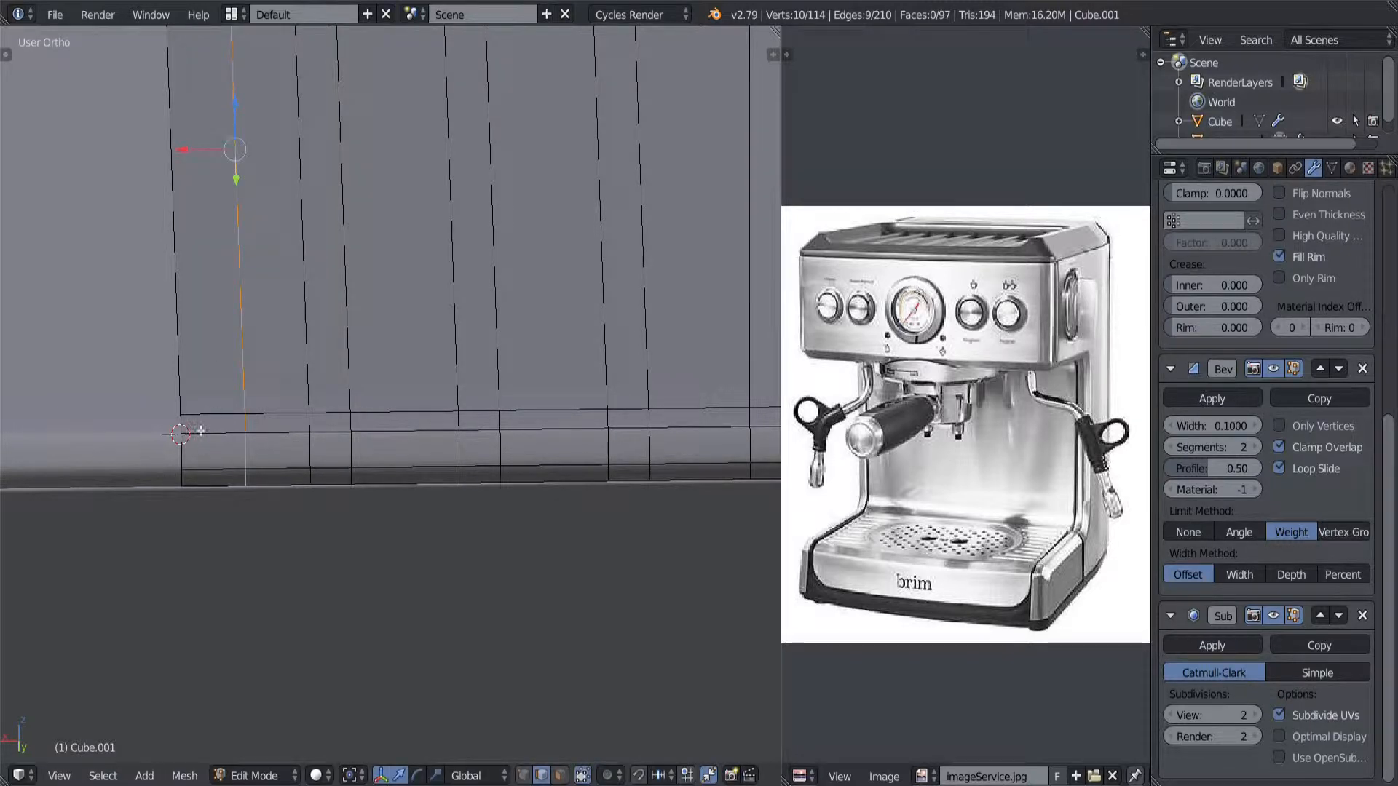
Step: Edge-slide the new loop toward the mirror centre line by about 0.65, leaving a half-width strip beside it
scroll(350, 526, "up", 1)
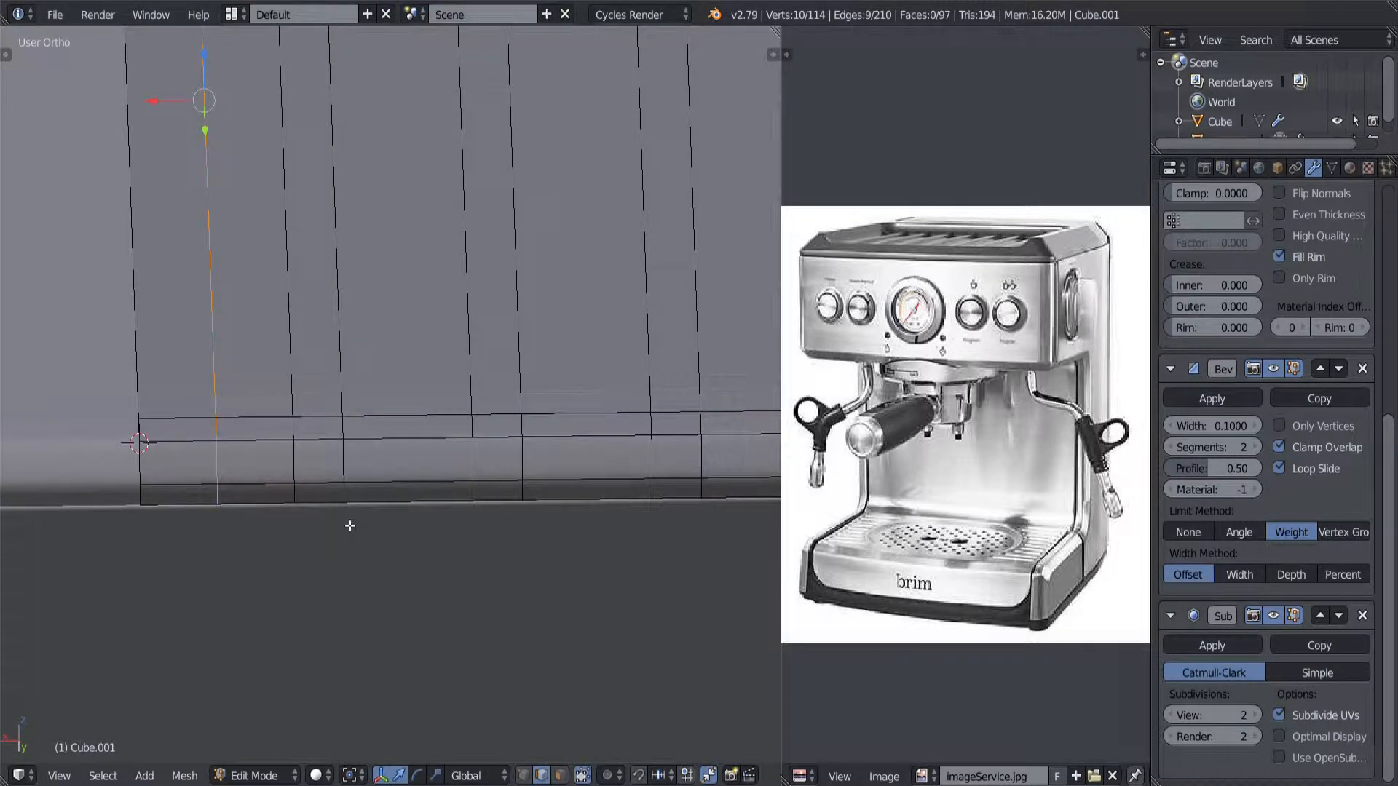
key("g")
key("g")
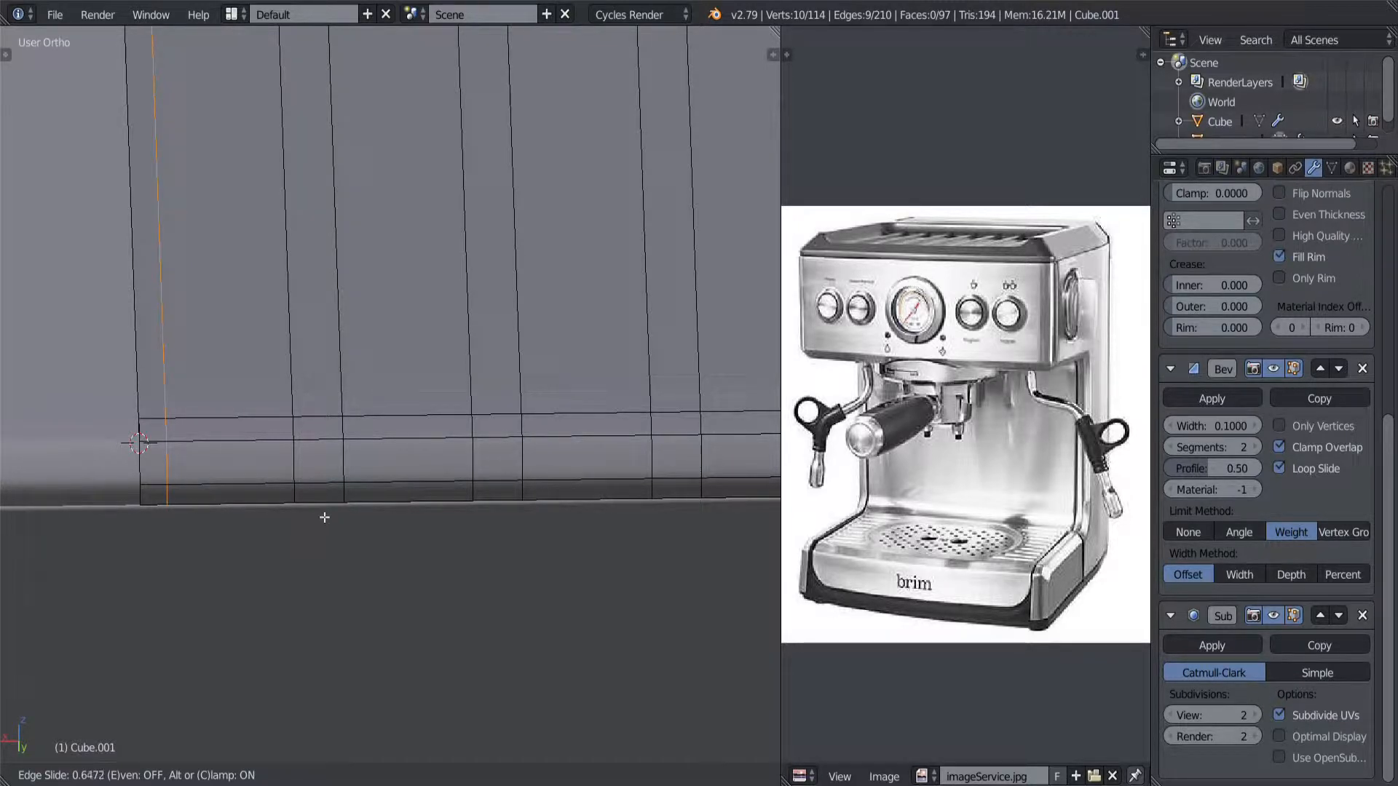
left_click(324, 517)
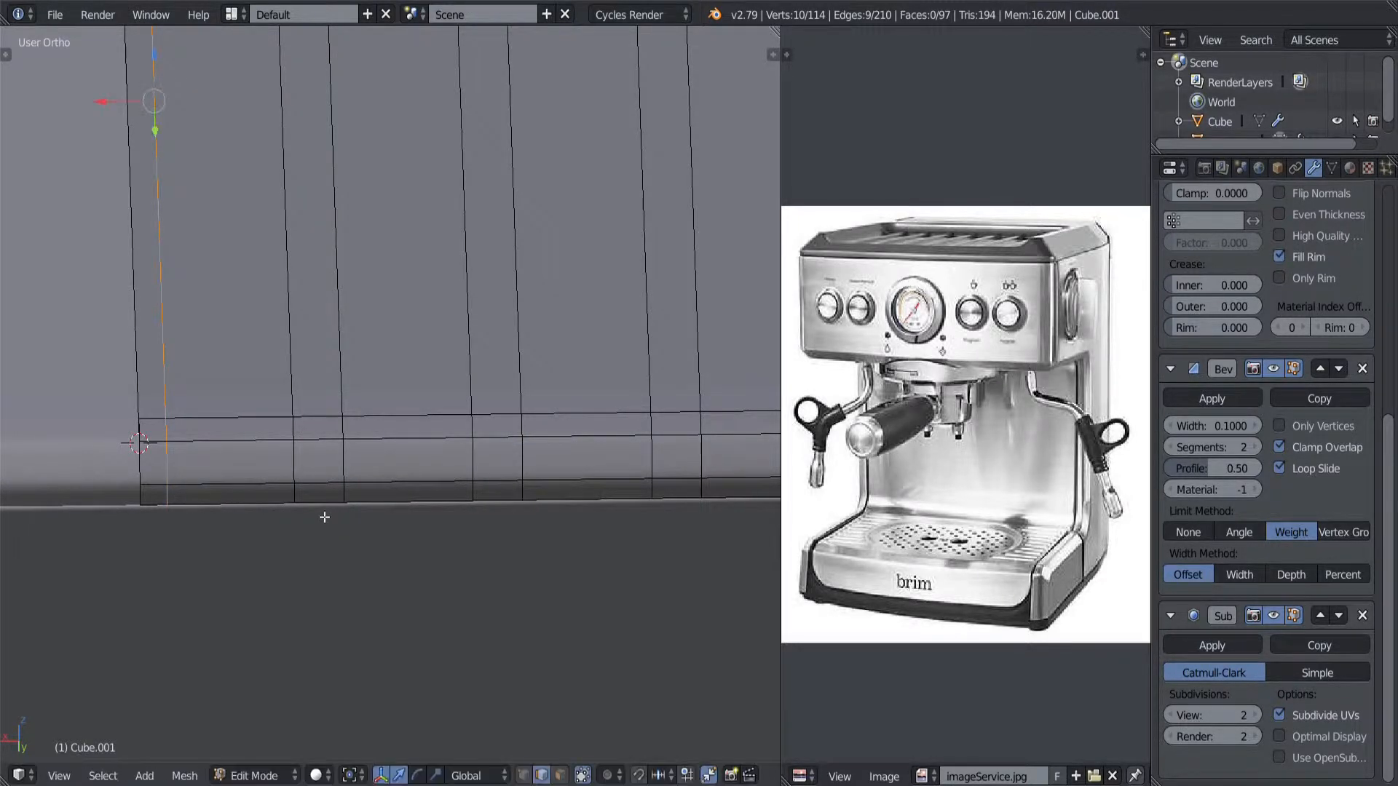
Step: Add a loop cut along the side and back rim of the top panel, midway between the existing rim edges
scroll(415, 506, "down", 3)
scroll(305, 508, "up", 2)
middle_click_drag(363, 478, 467, 555)
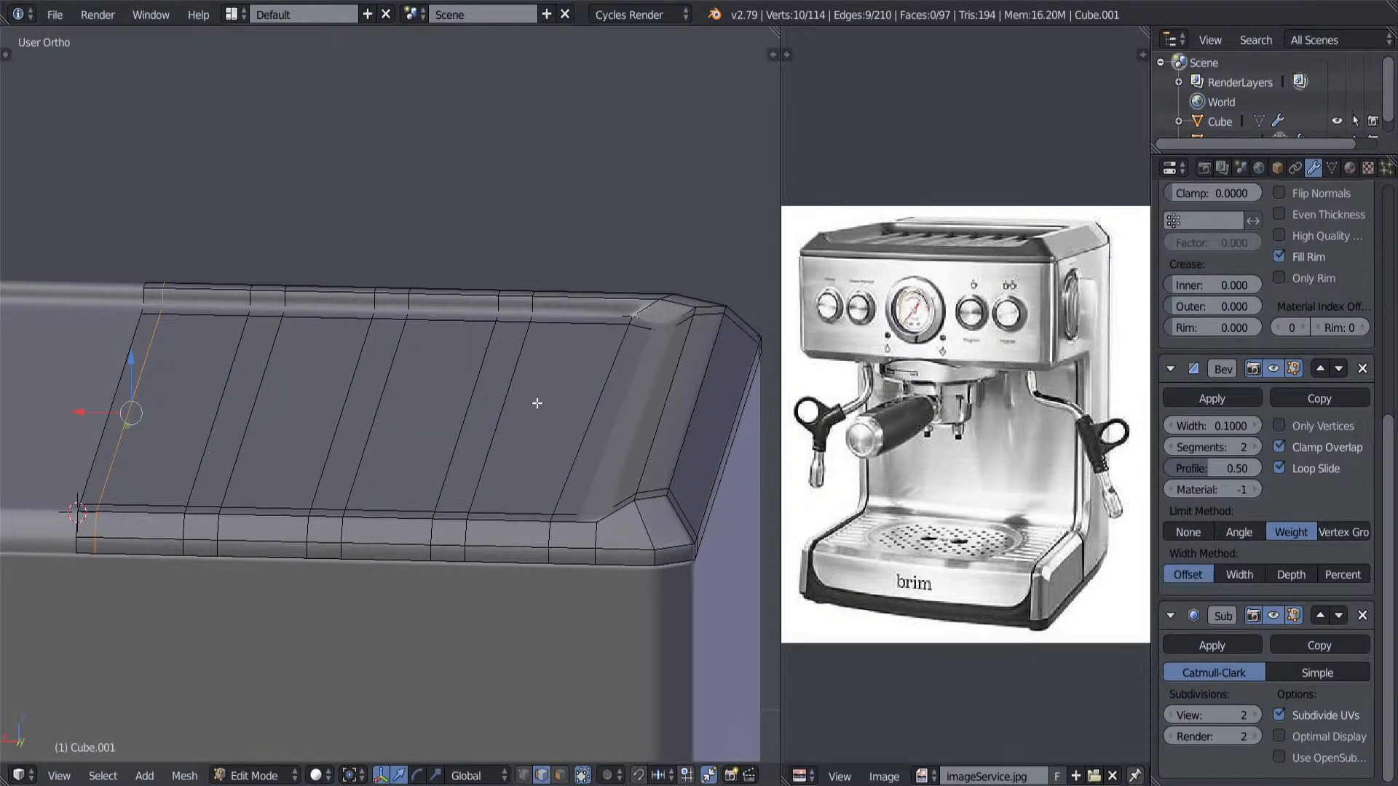
middle_click_drag(537, 402, 620, 460)
key("ctrl+r")
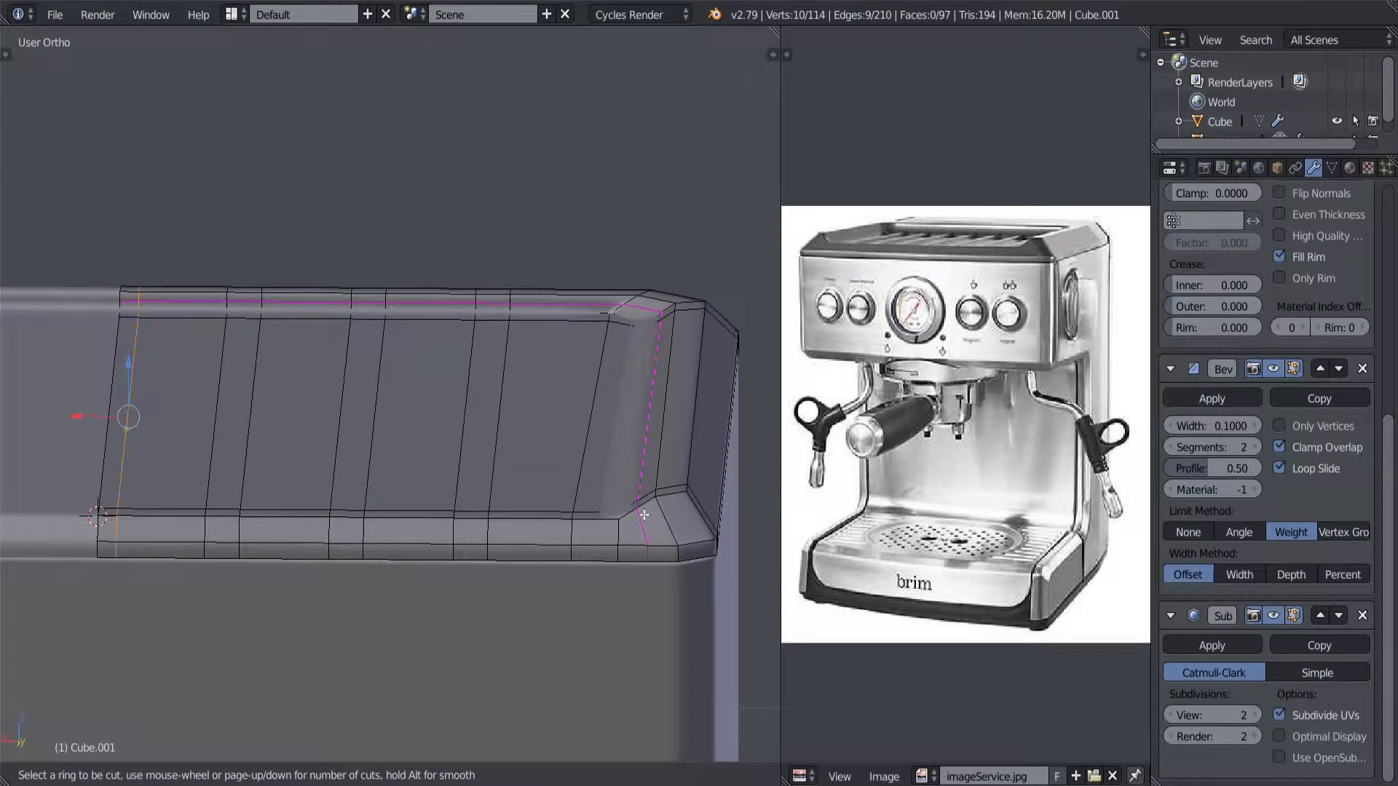
left_click(645, 515)
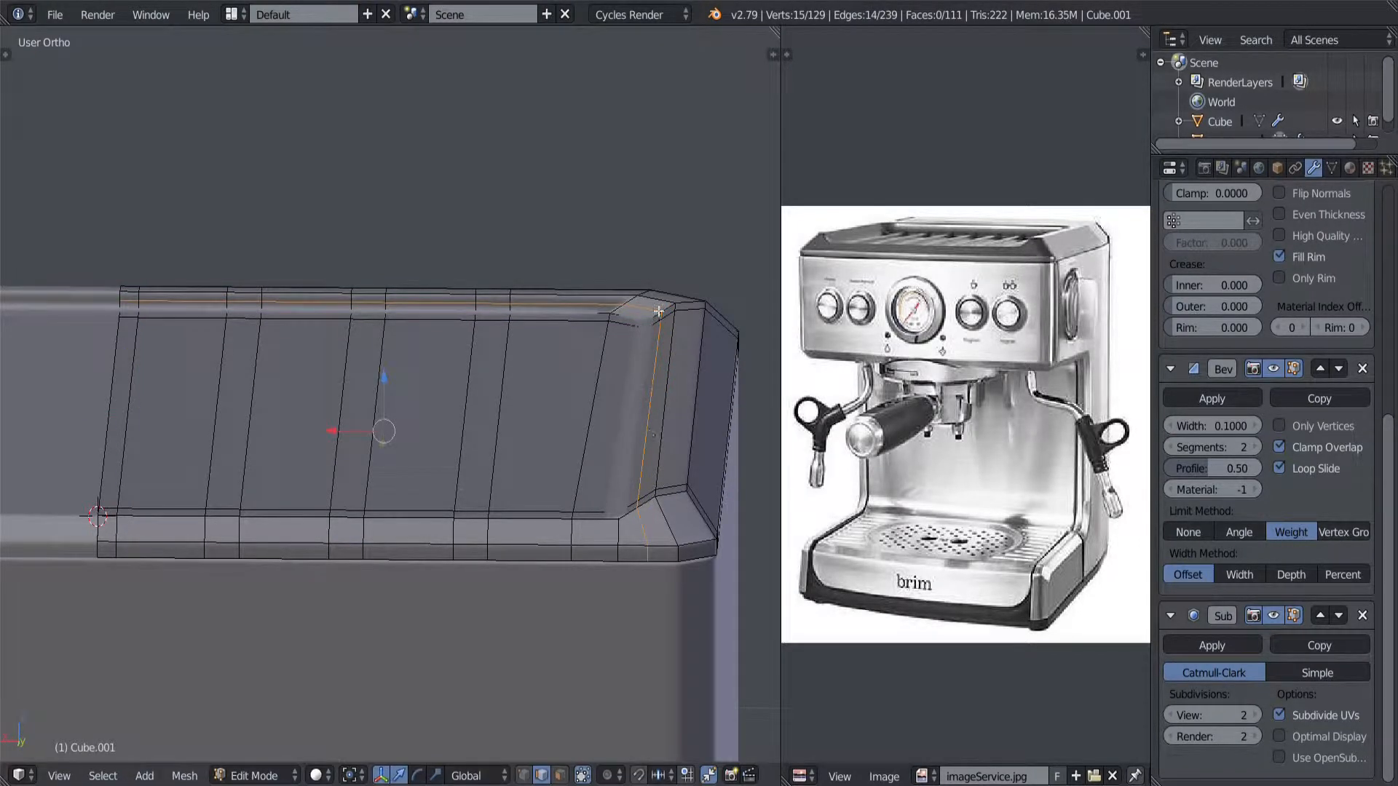
Step: In face selection mode, select the four narrow strip faces on the top panel plus the small face at each strip's front end
middle_click_drag(306, 405, 348, 429)
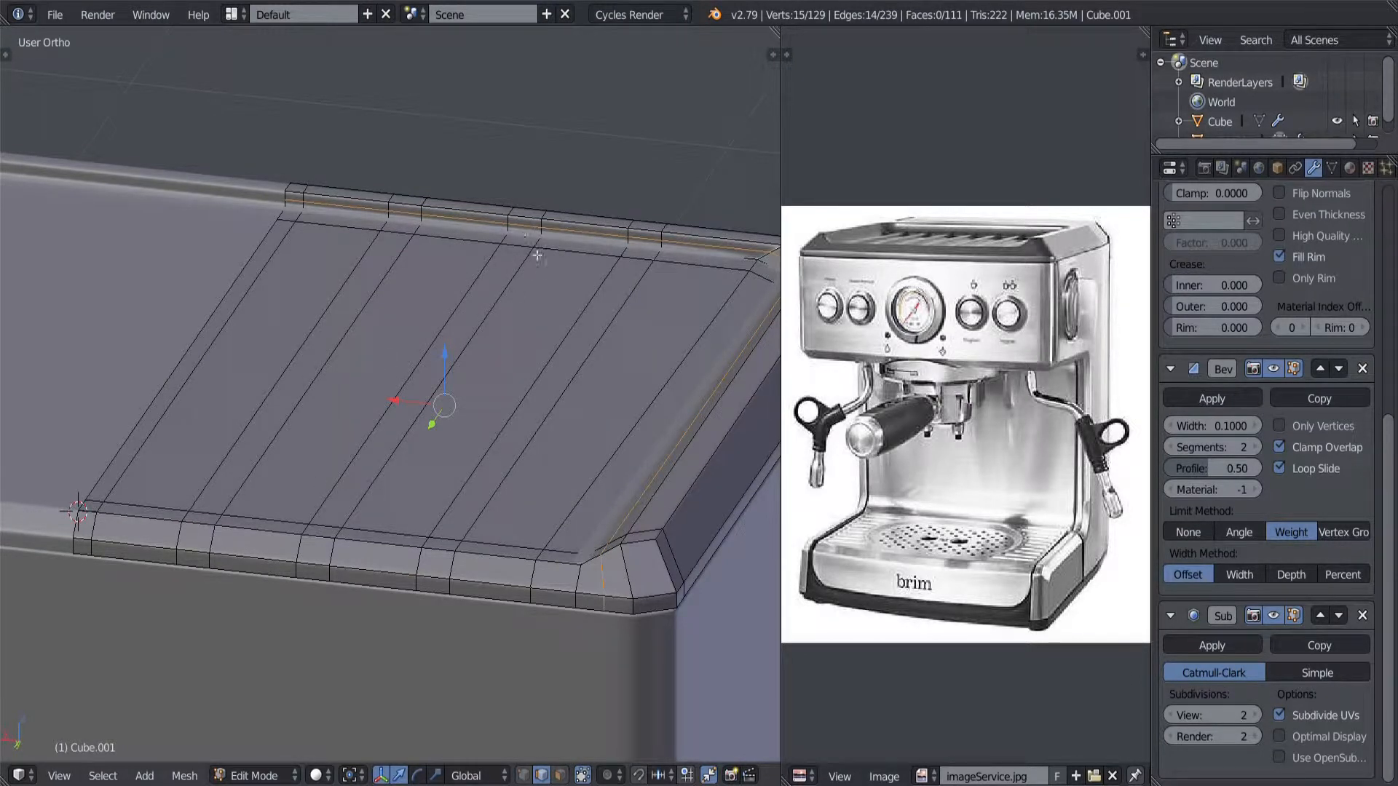
middle_click_drag(536, 256, 505, 387)
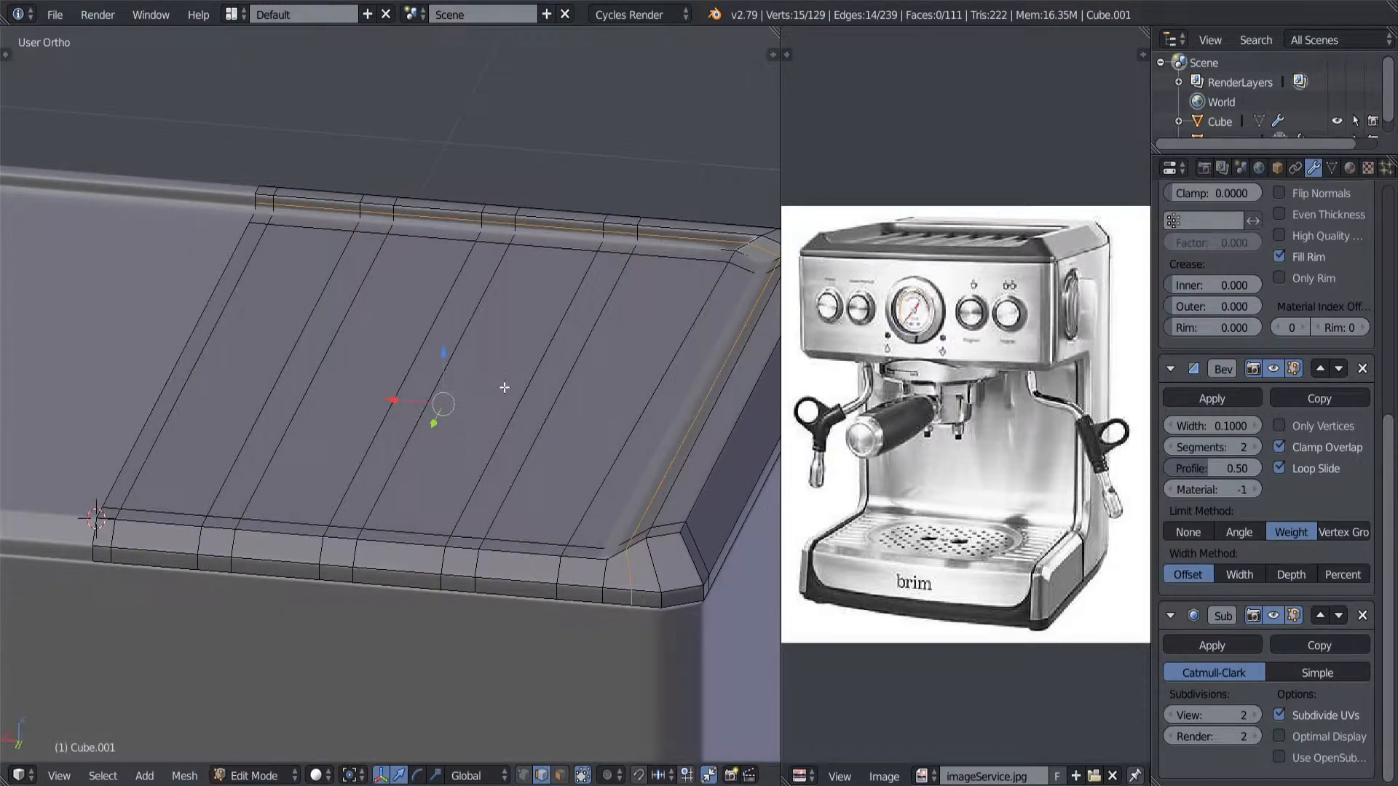
left_click(561, 775)
middle_click_drag(513, 614, 518, 639)
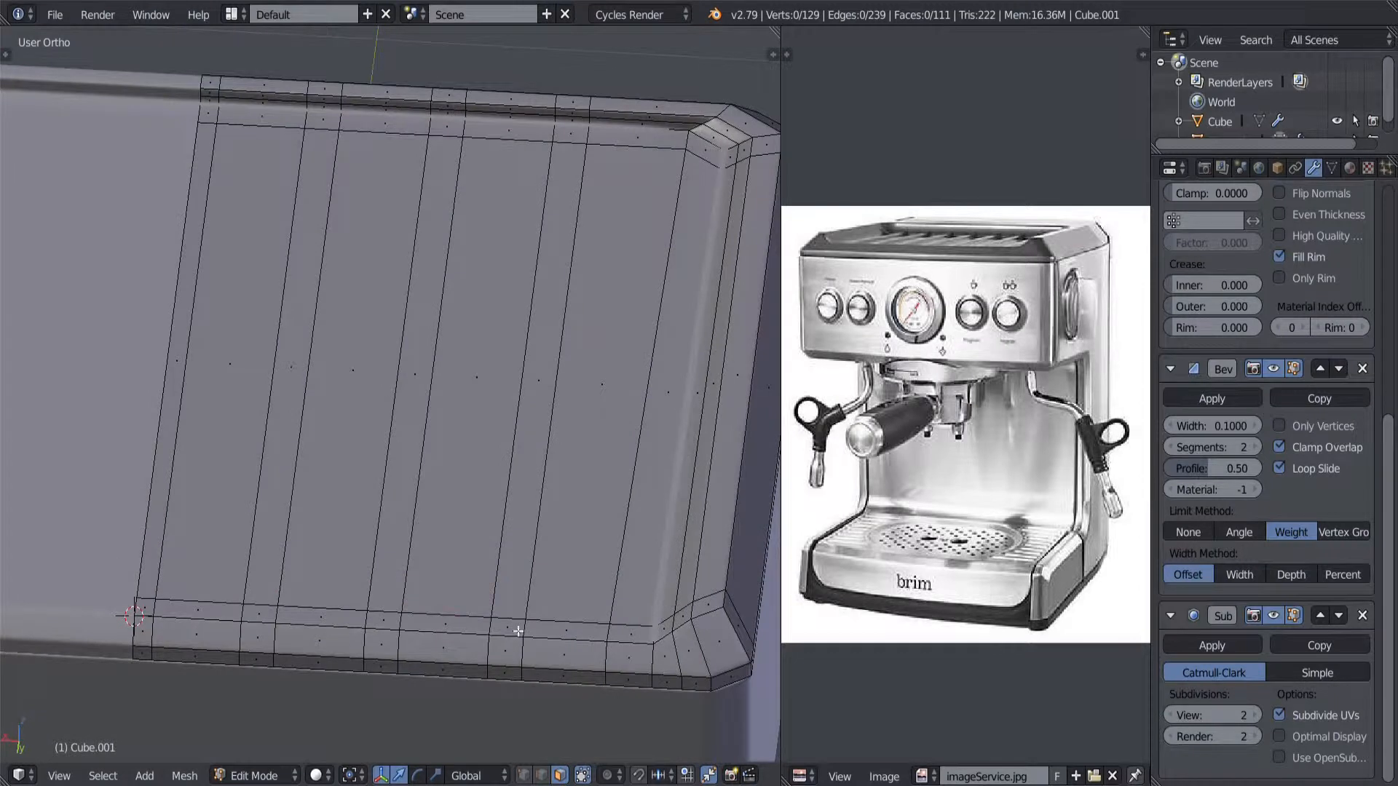
right_click(518, 630)
right_click(552, 370, "shift")
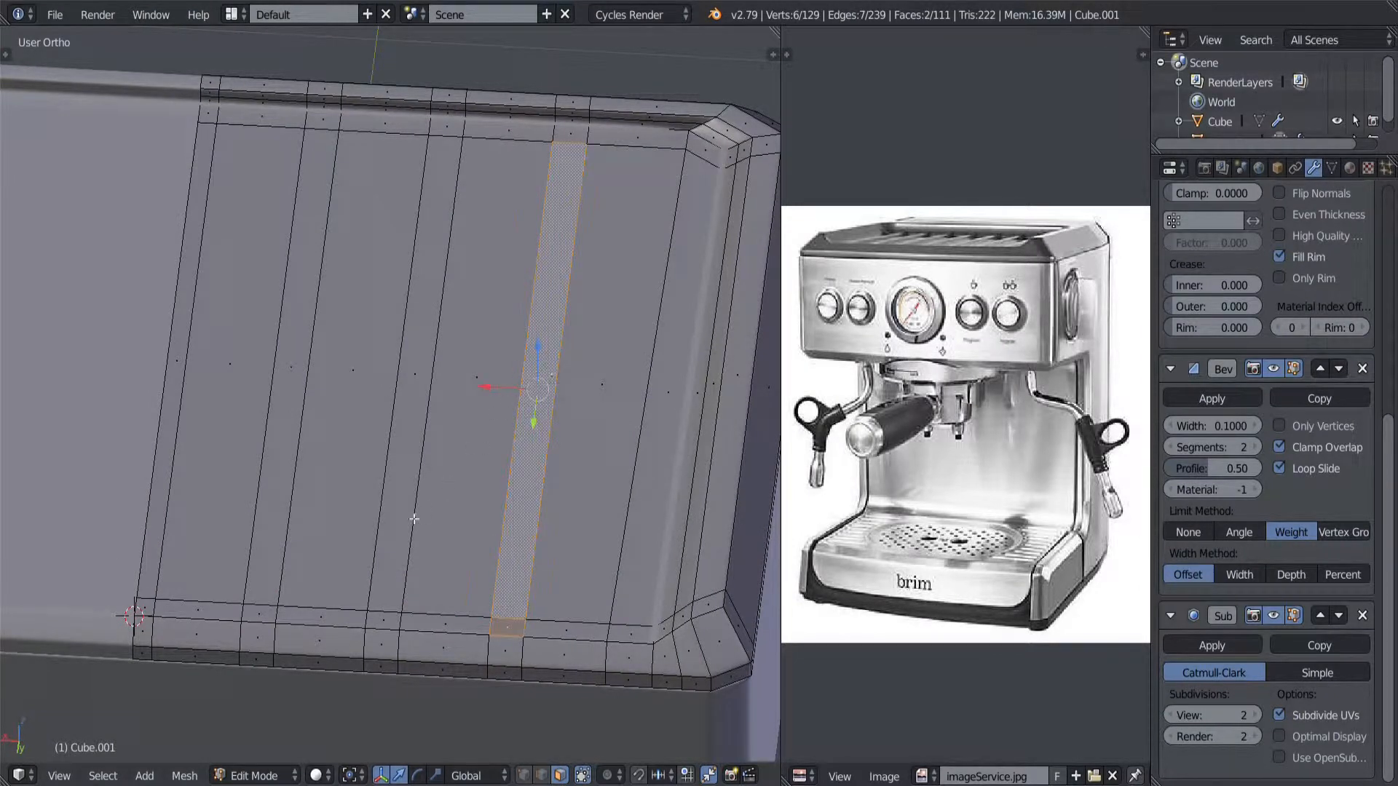
right_click(388, 623, "shift")
right_click(426, 370, "shift")
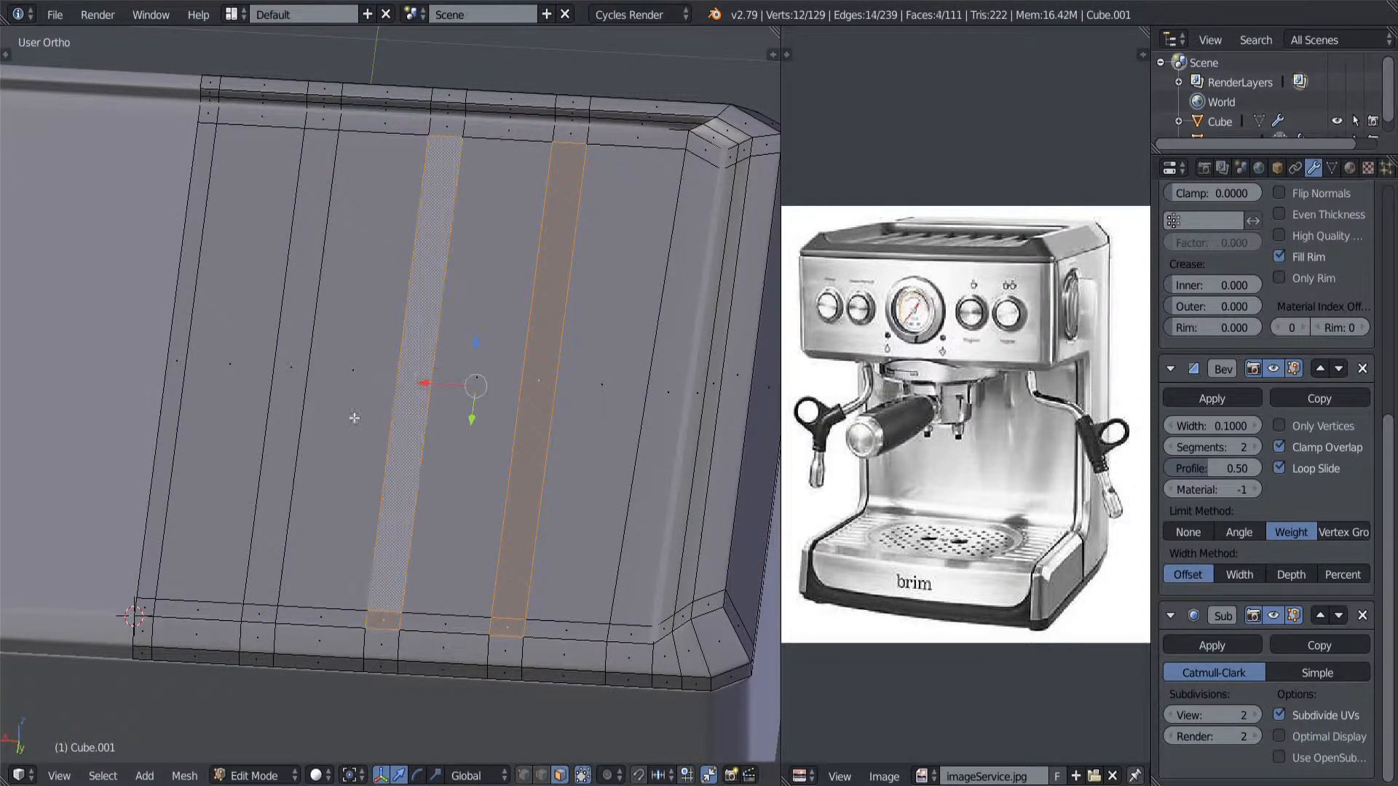
right_click(257, 612, "shift")
right_click(305, 372, "shift")
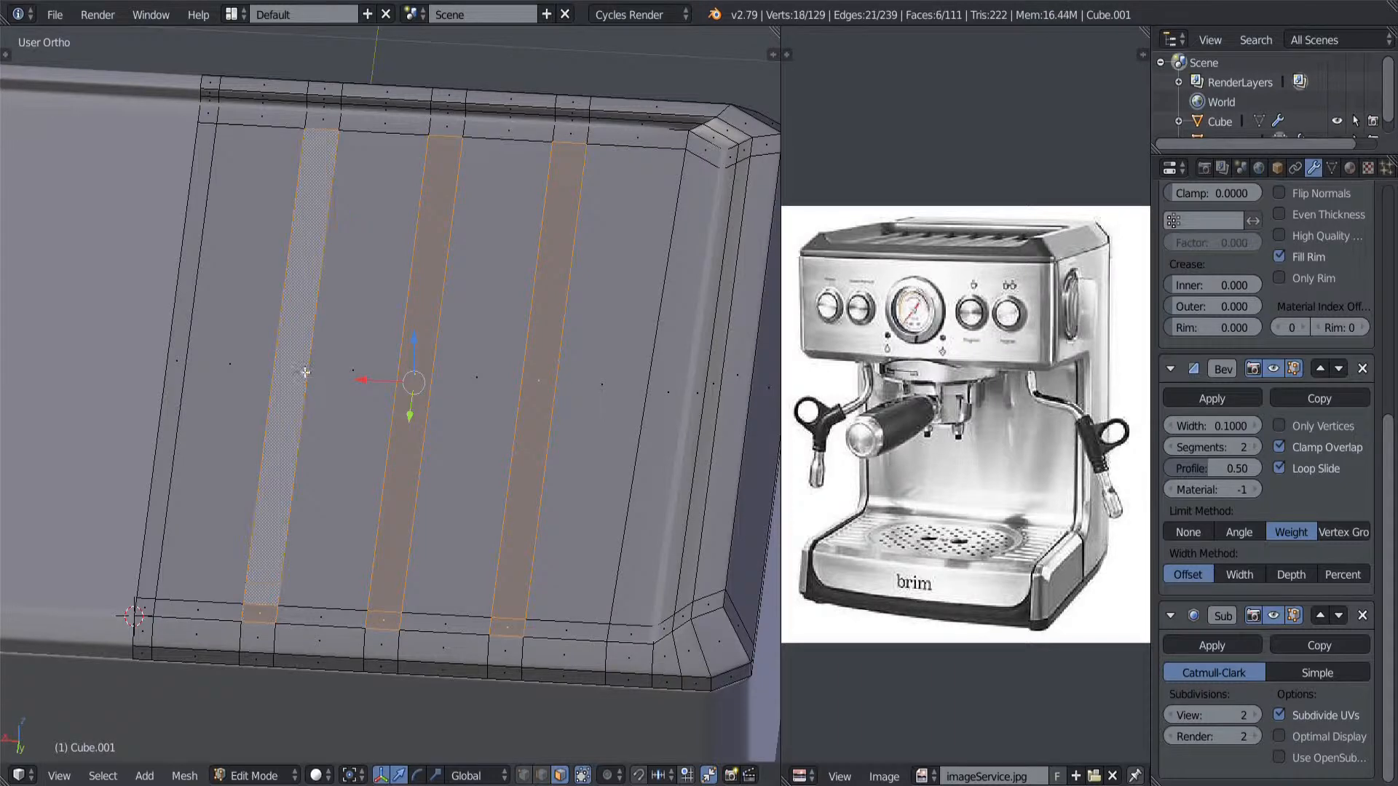
right_click(145, 612, "shift")
right_click(185, 358, "shift")
Step: Extrude the selected strip faces upward about 0.078 along the global Z axis to form raised ribs
middle_click_drag(279, 506, 324, 526)
key("e")
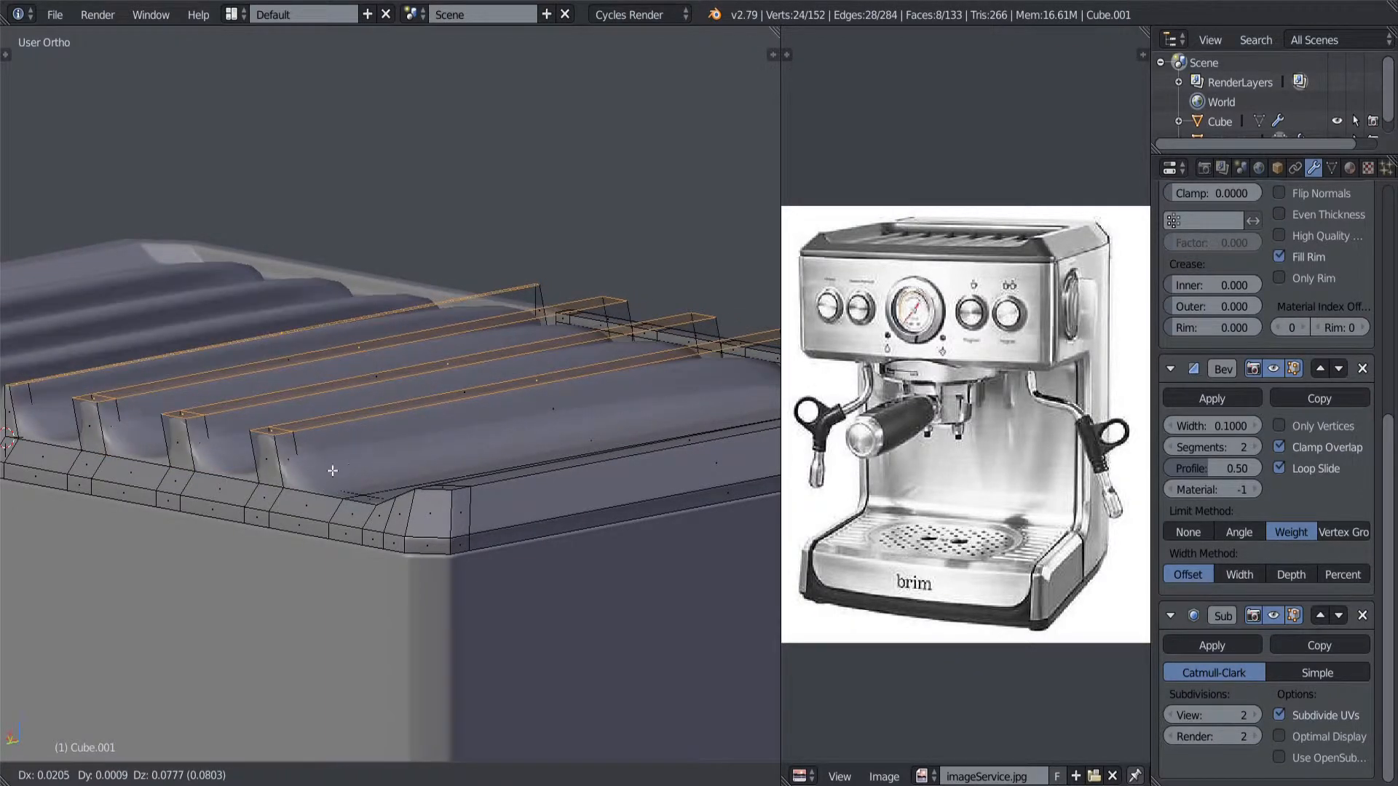
key("z")
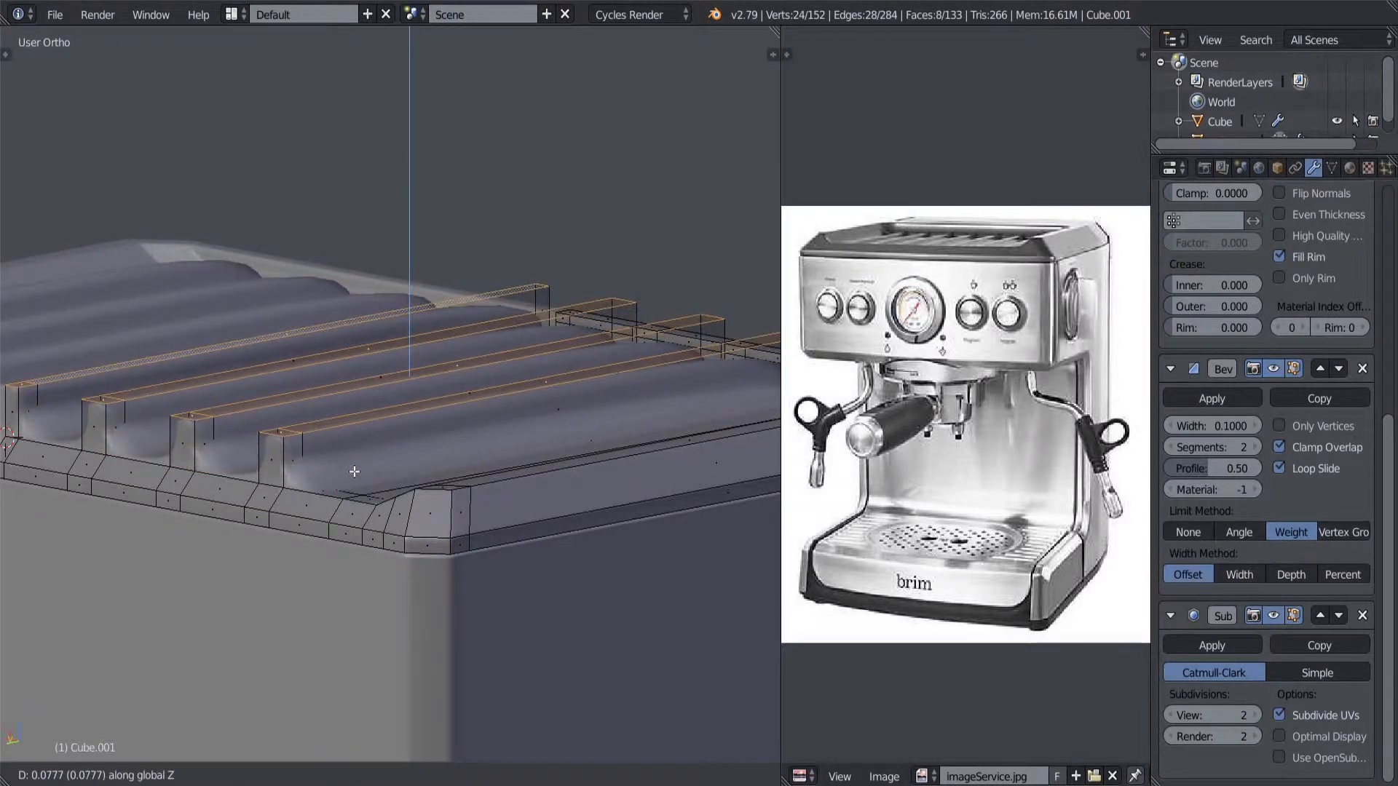
left_click(352, 472)
scroll(353, 472, "down", 2)
middle_click_drag(352, 472, 418, 575)
scroll(382, 517, "up", 2)
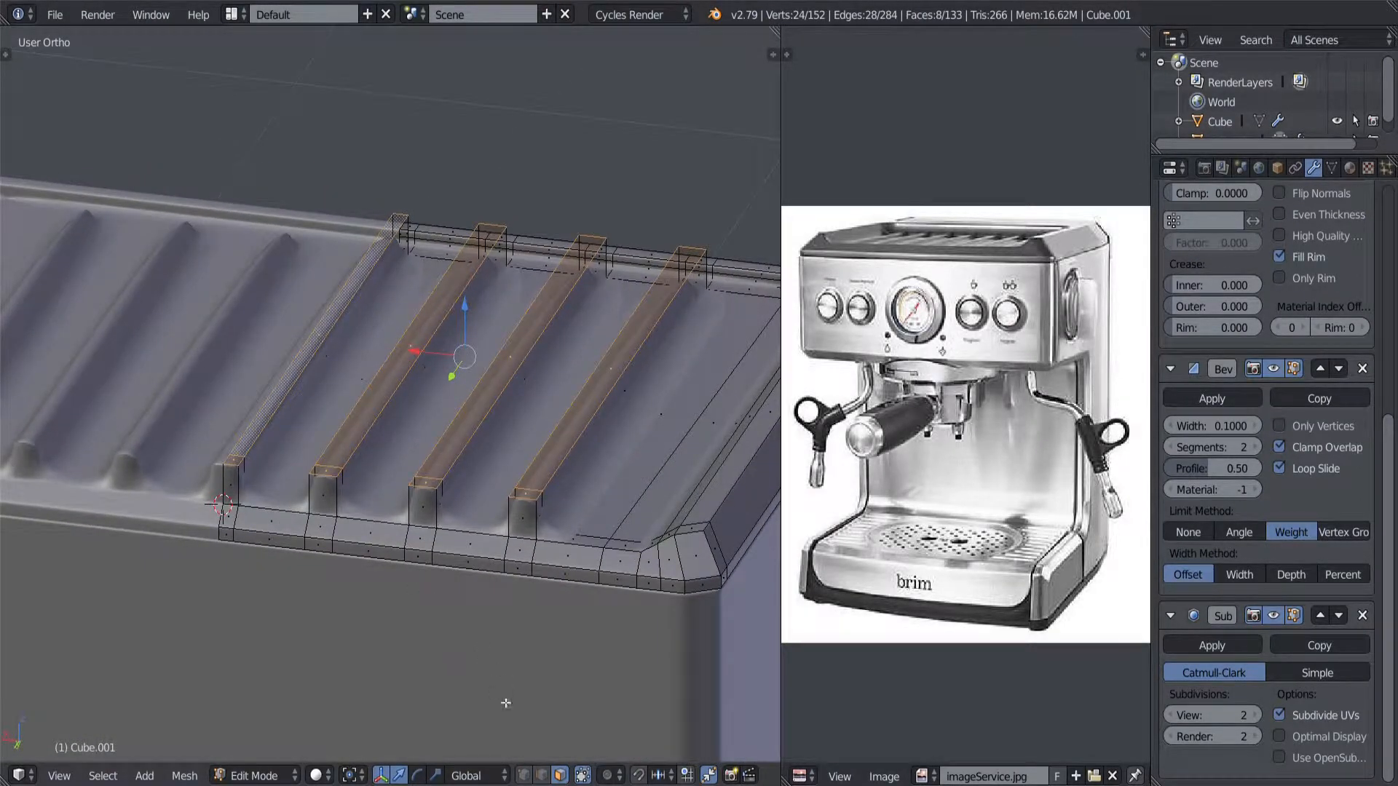
Step: In vertex selection mode, select the inner rim vertex beside the outermost rib's end and snap the 3D cursor to it
left_click(524, 776)
middle_click_drag(509, 643, 425, 589)
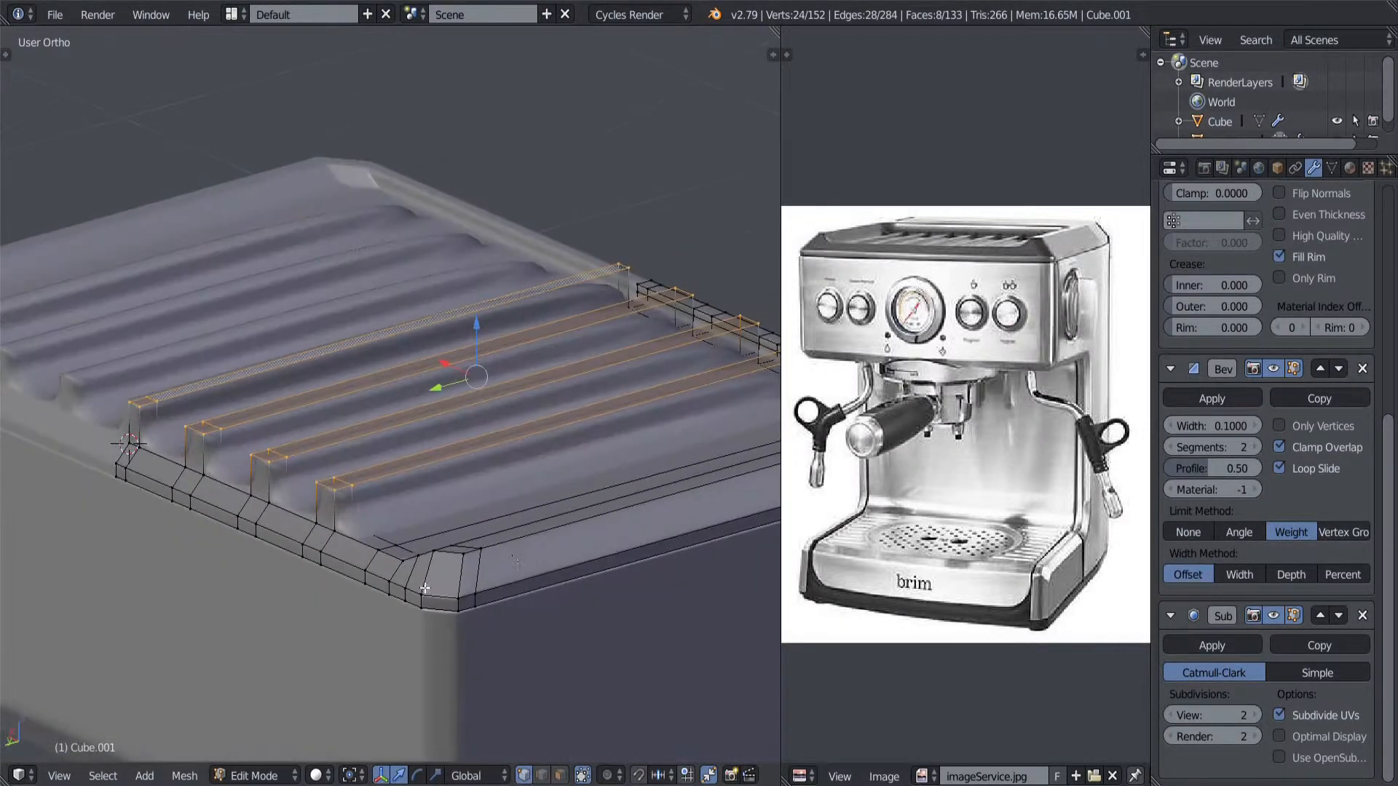
middle_click_drag(517, 563, 178, 649, "shift")
scroll(178, 649, "up", 3)
middle_click_drag(464, 587, 287, 530)
scroll(287, 530, "up", 3)
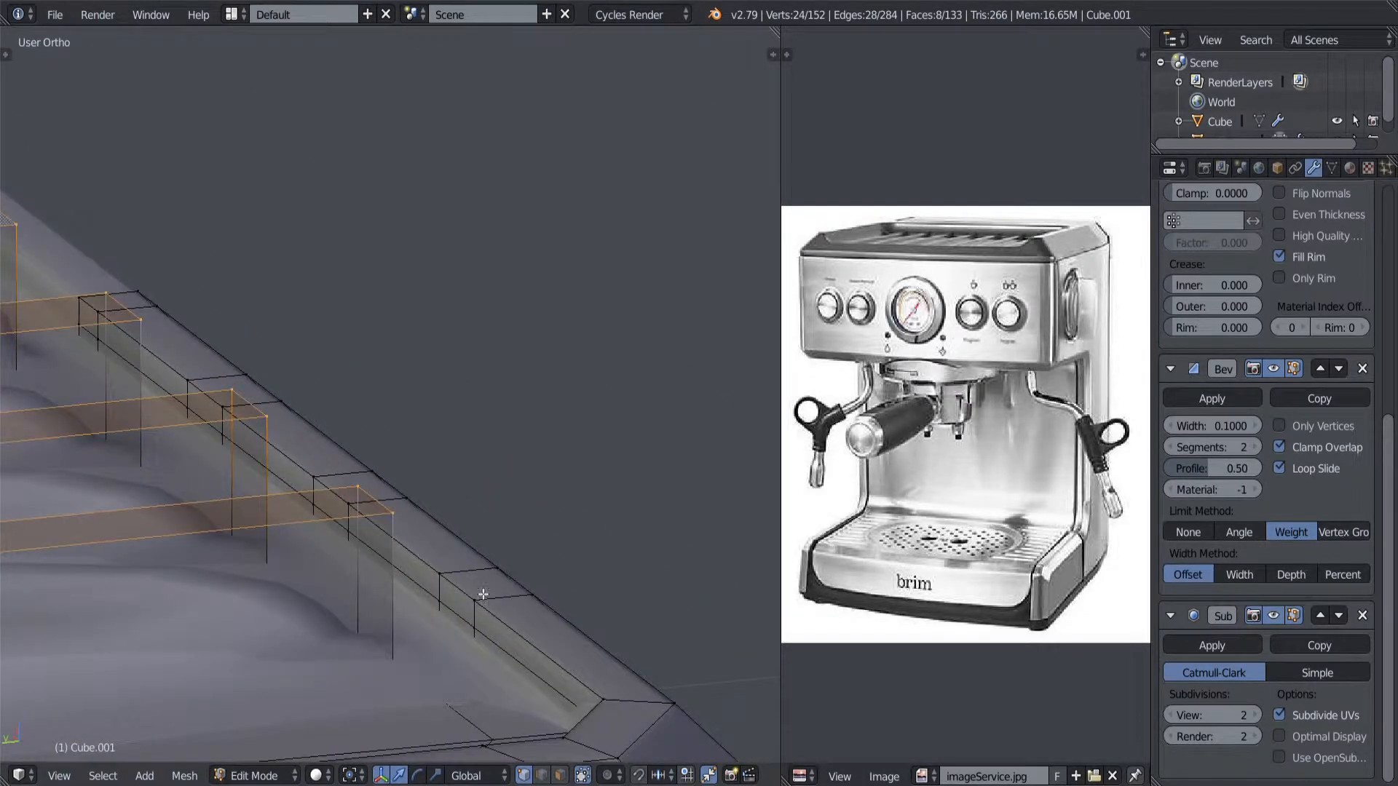
right_click(440, 604)
key("z")
key("z")
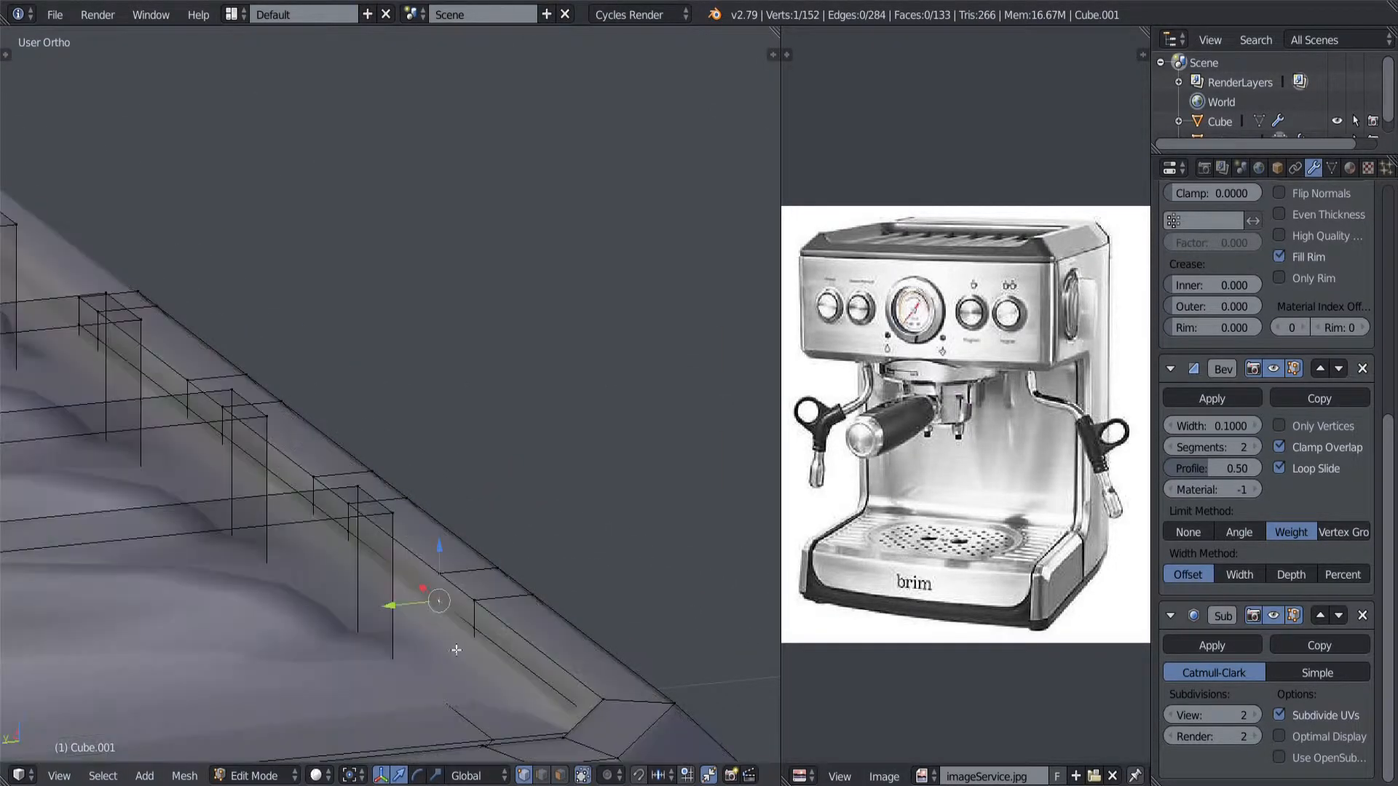
mouse_move(455, 617)
middle_mouse_down()
mouse_move(526, 559)
mouse_move(509, 633)
mouse_move(437, 619)
mouse_move(427, 592)
middle_mouse_up()
right_click(525, 560, "alt")
right_click(427, 592)
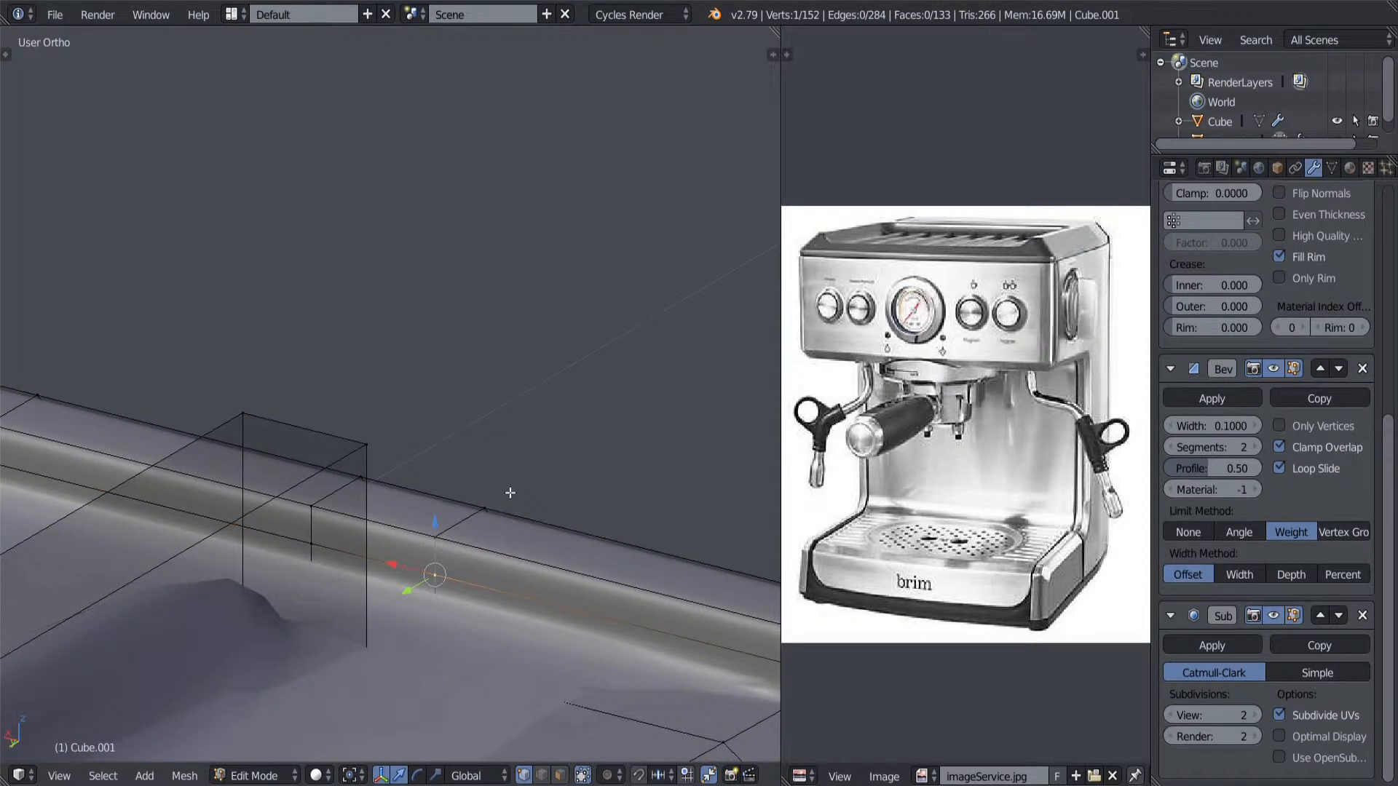
key("shift+s")
left_click(448, 578)
middle_click_drag(448, 578, 476, 533)
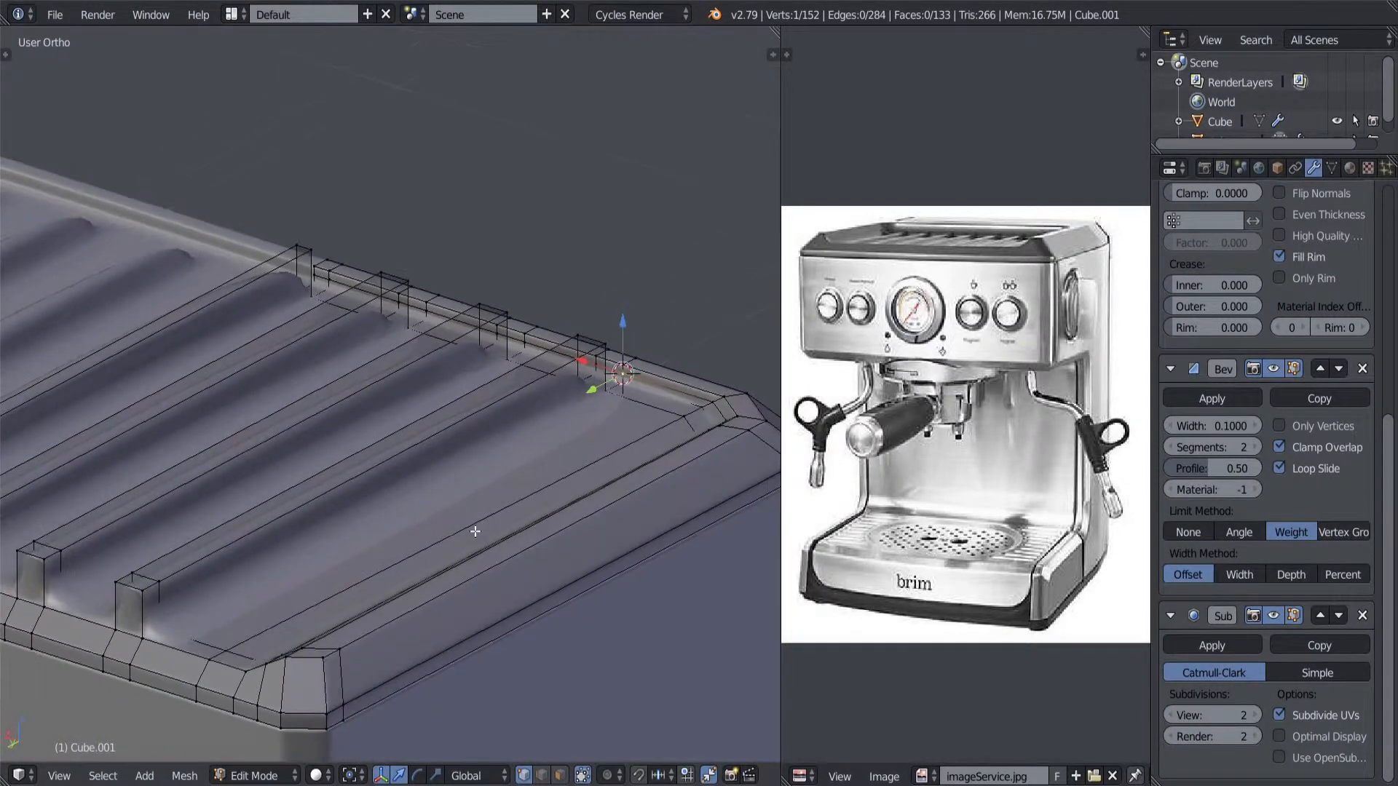
Step: Undo the recent vertex selections until the faces of the raised ribs are selected again
key("ctrl+z")
key("ctrl+z")
key("ctrl+z")
key("ctrl+z")
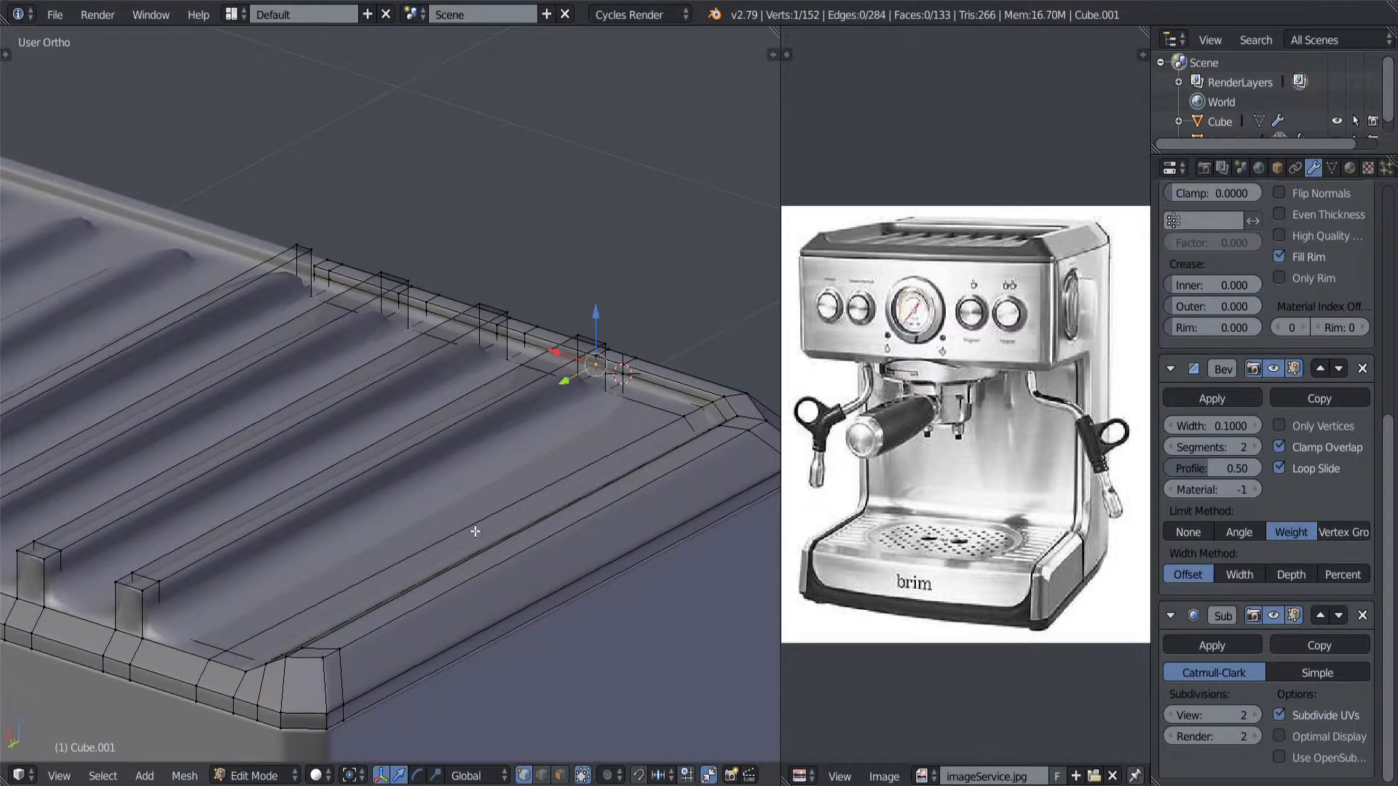
middle_click_drag(475, 532, 449, 552)
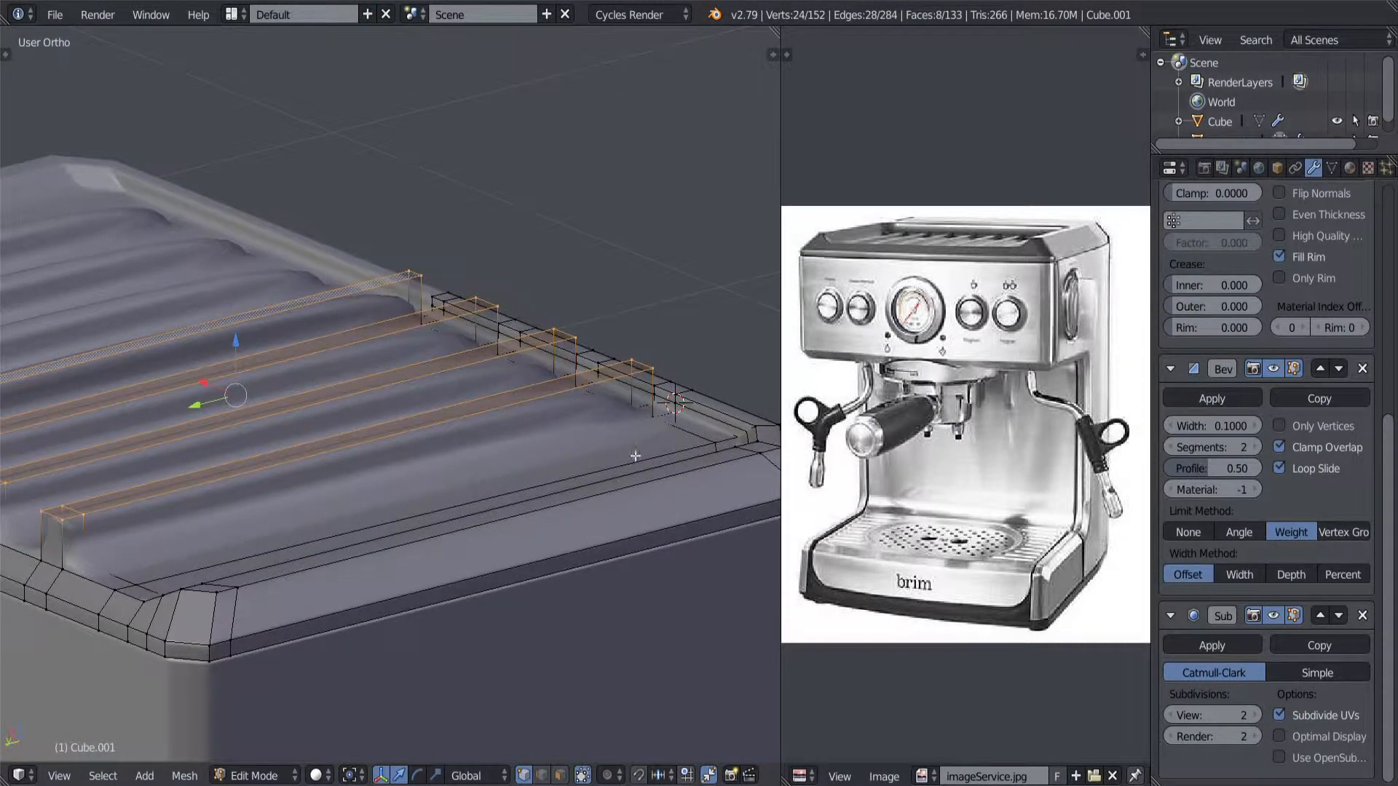
Step: Set the pivot point to 3D Cursor for transforming the selected rib faces
left_click(492, 775)
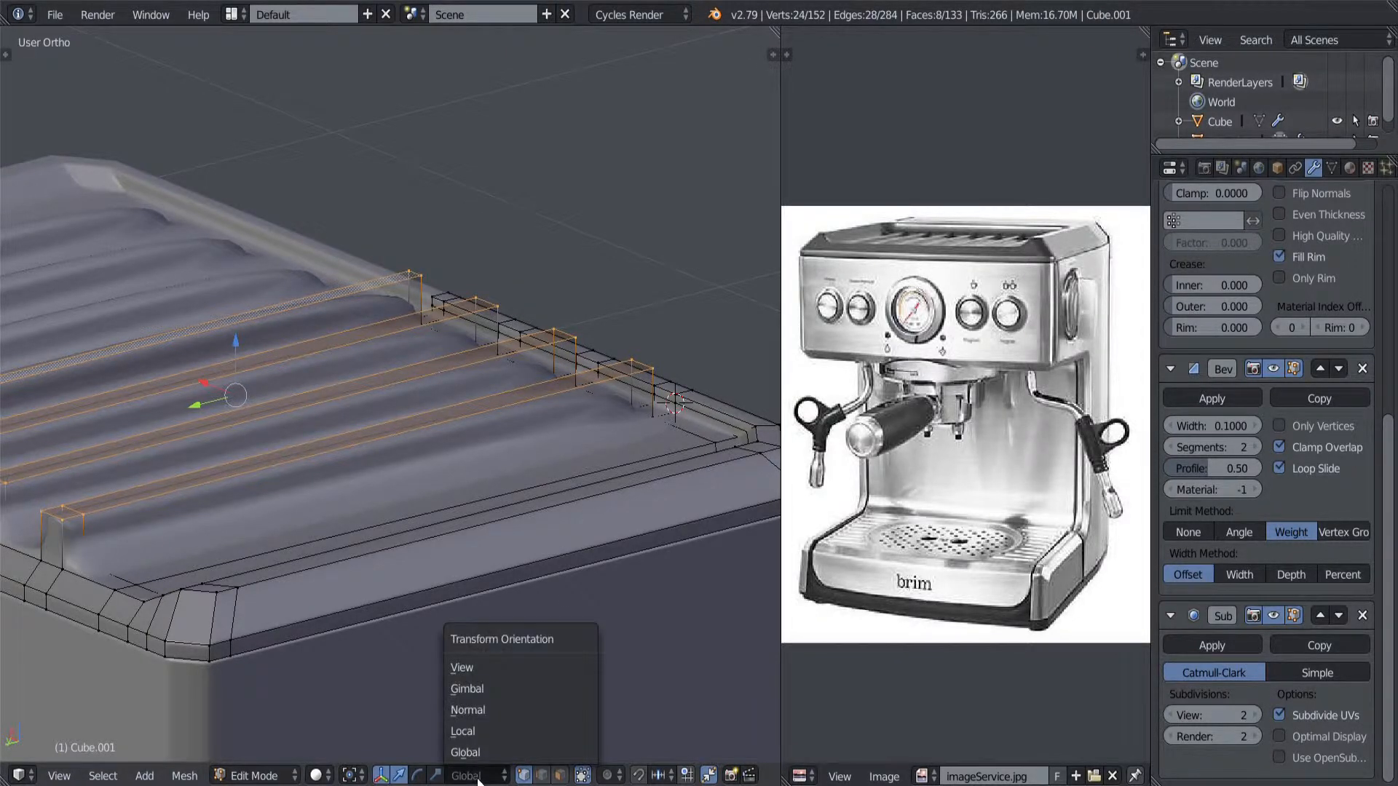
left_click(348, 779)
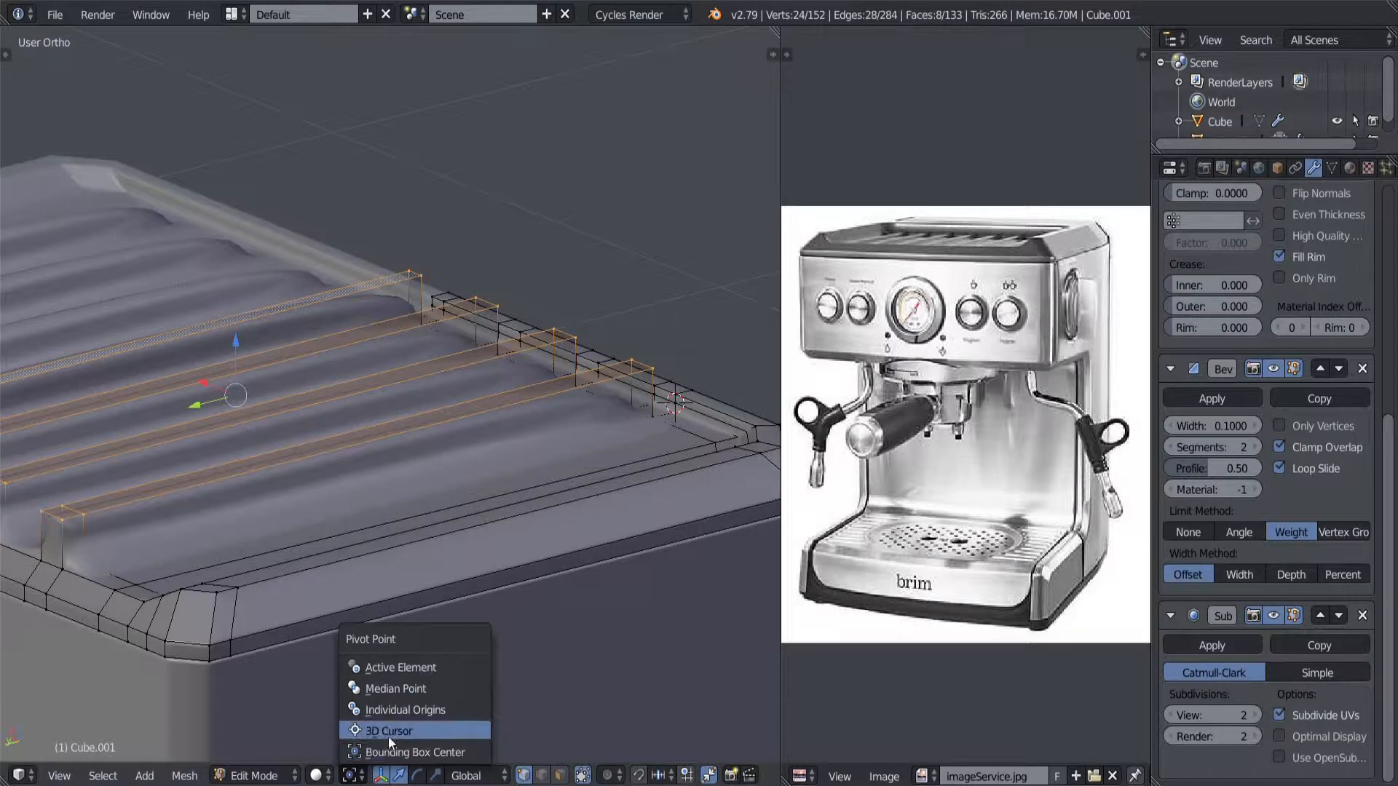
left_click(388, 735)
scroll(468, 583, "down", 3)
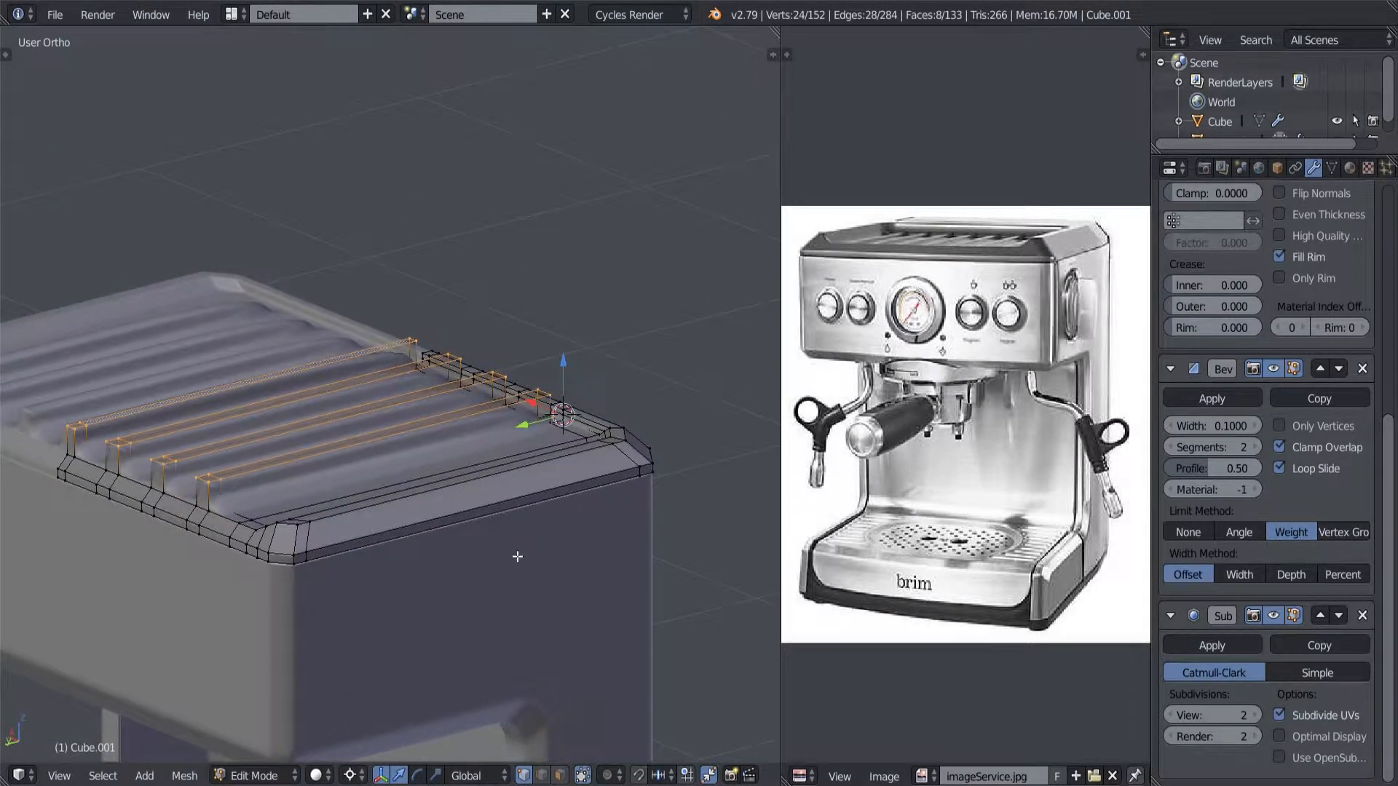
key("s")
key("z")
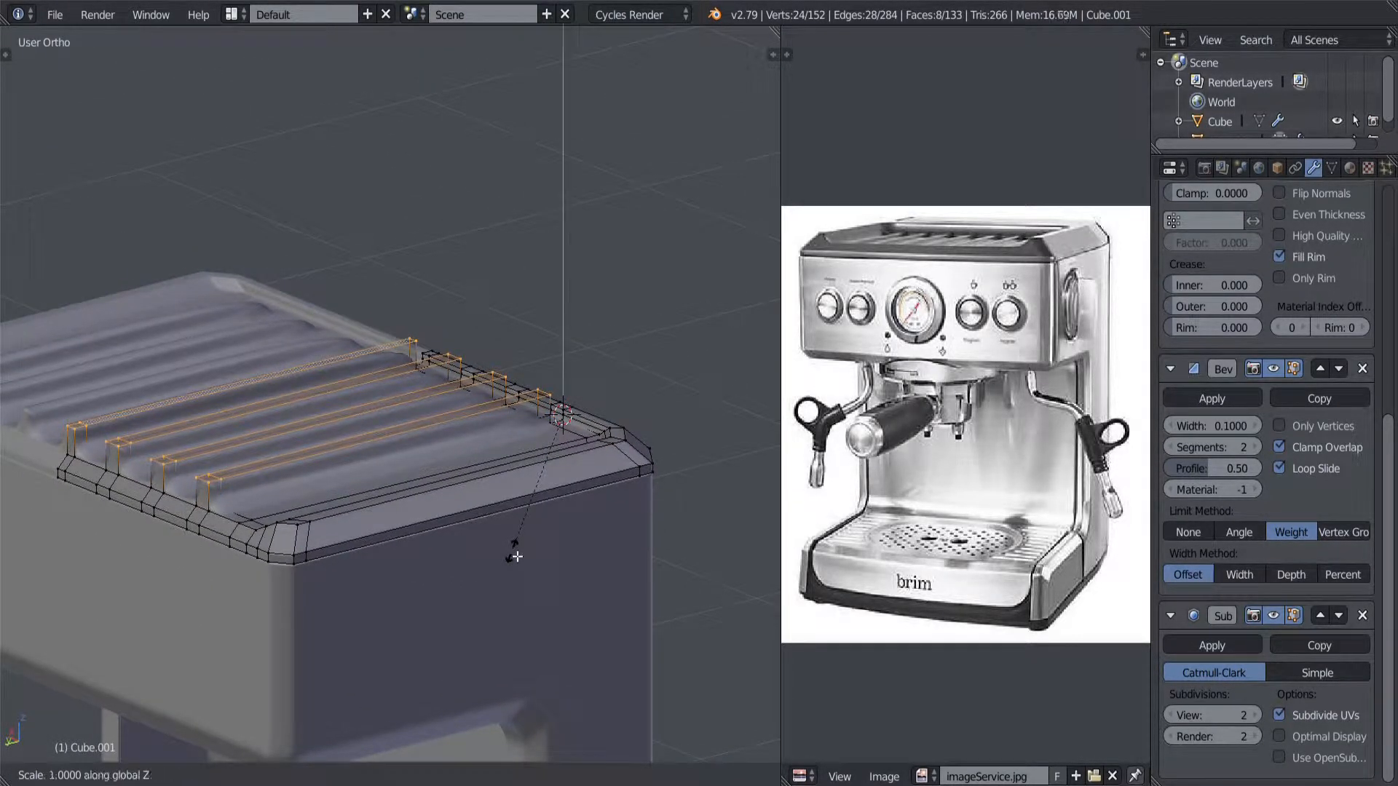
key("Escape")
scroll(503, 562, "up", 1)
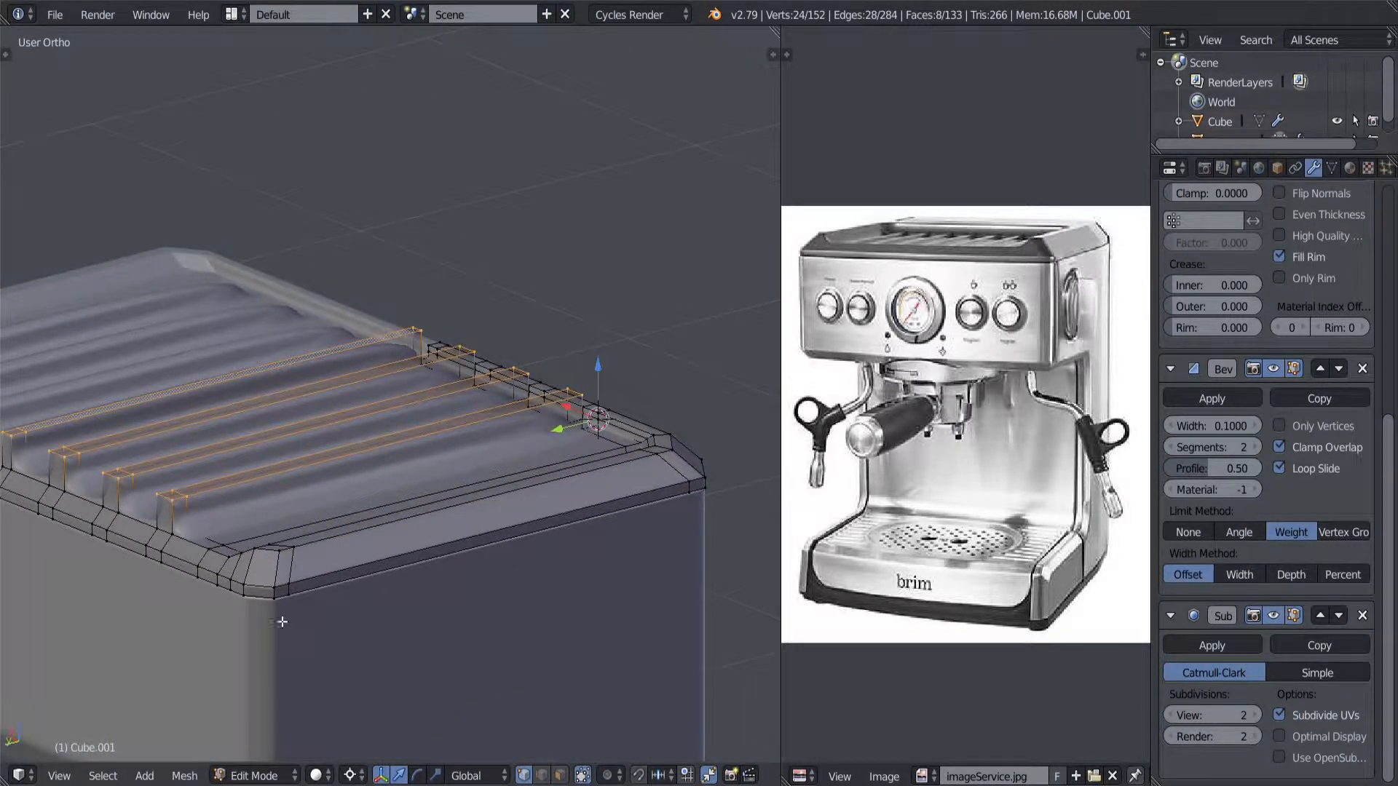
middle_click_drag(267, 635, 278, 641, "shift")
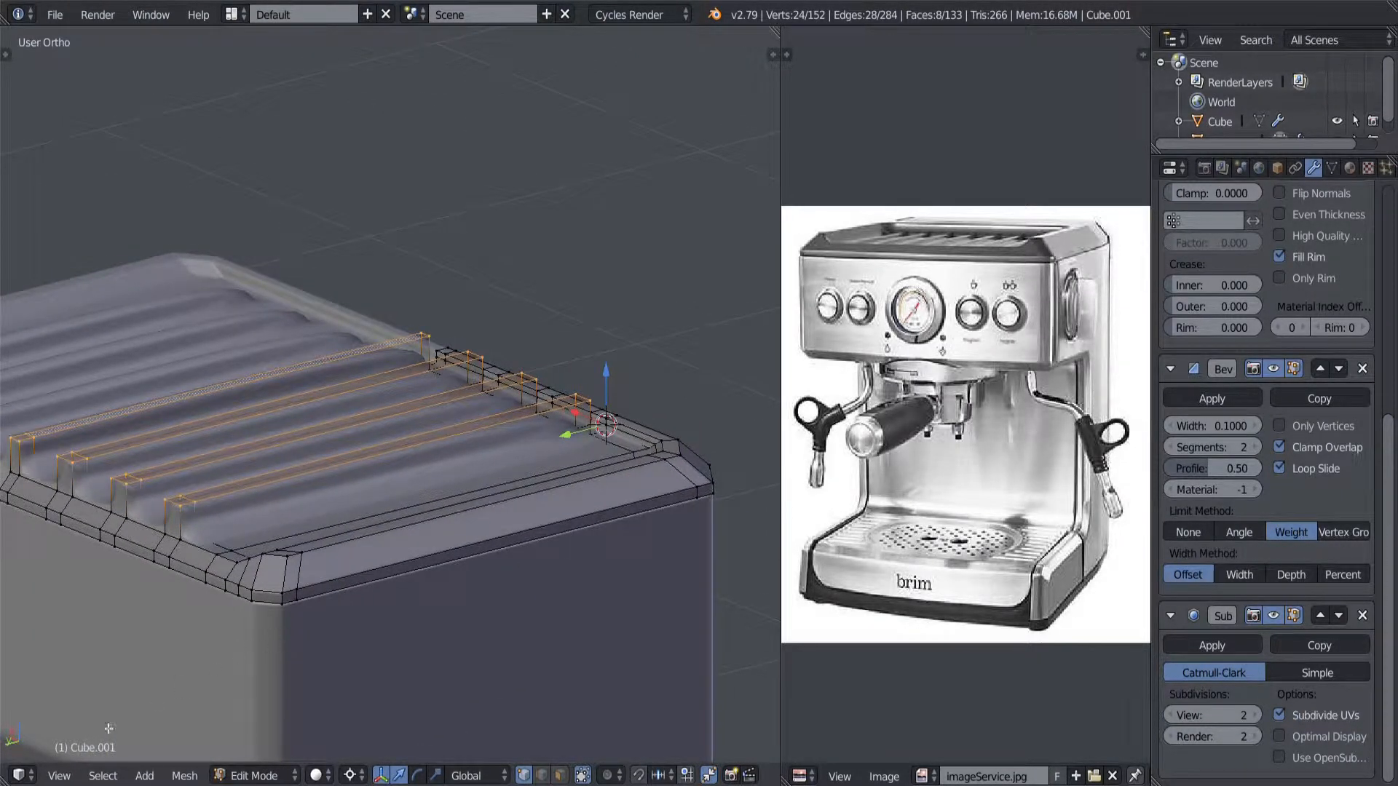
Step: Run the Screencast Keys script from the Text Editor and start its key display in the 3D View
left_click(19, 777)
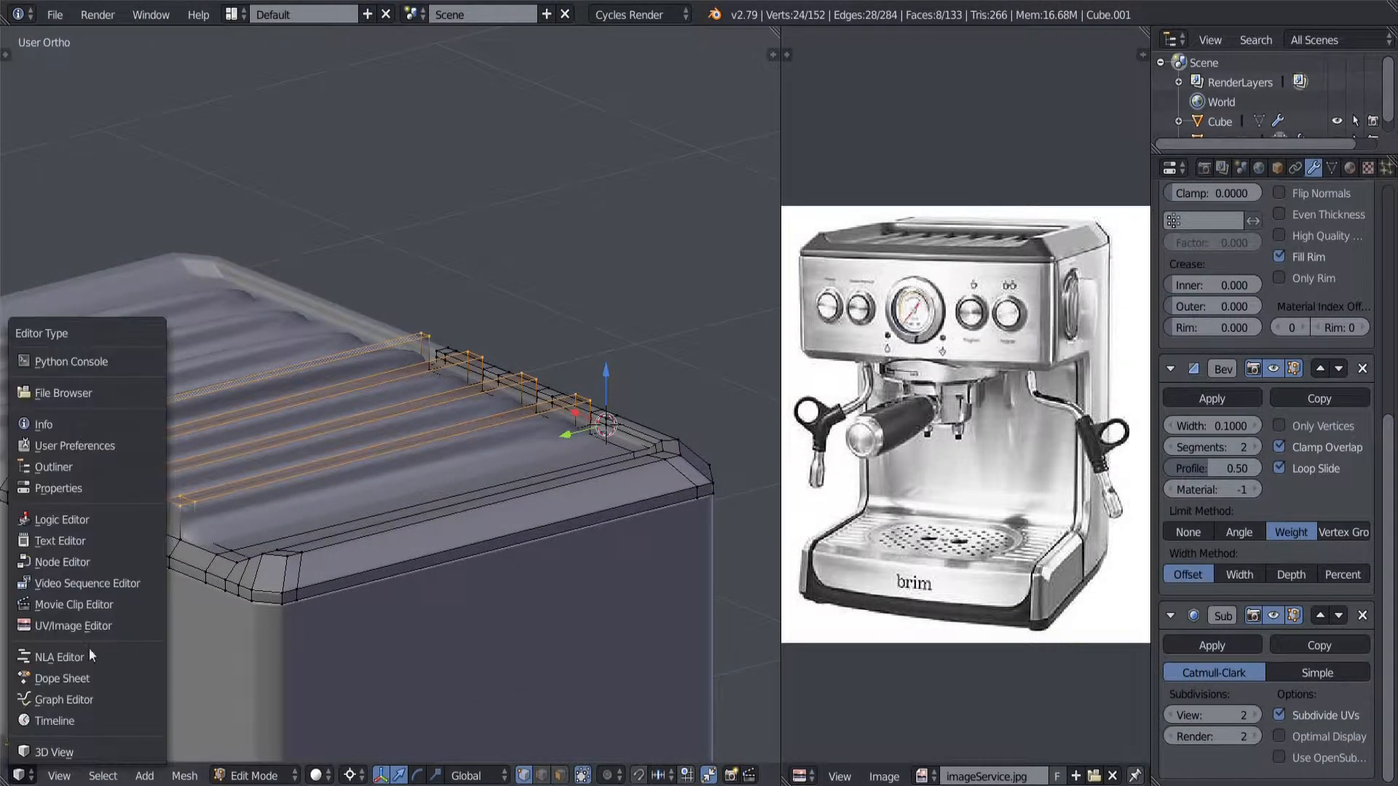
left_click(99, 568)
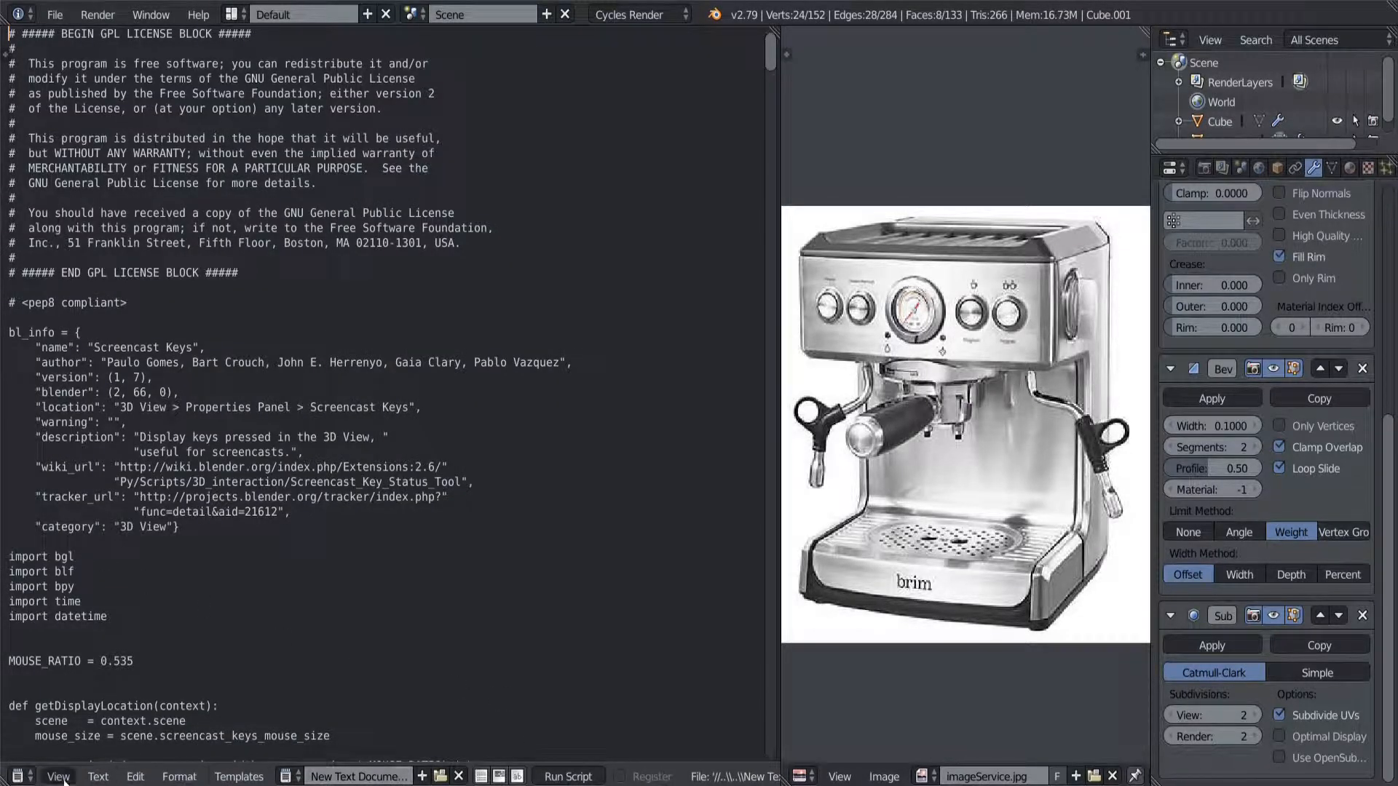
left_click(17, 776)
left_click(57, 754)
key("n")
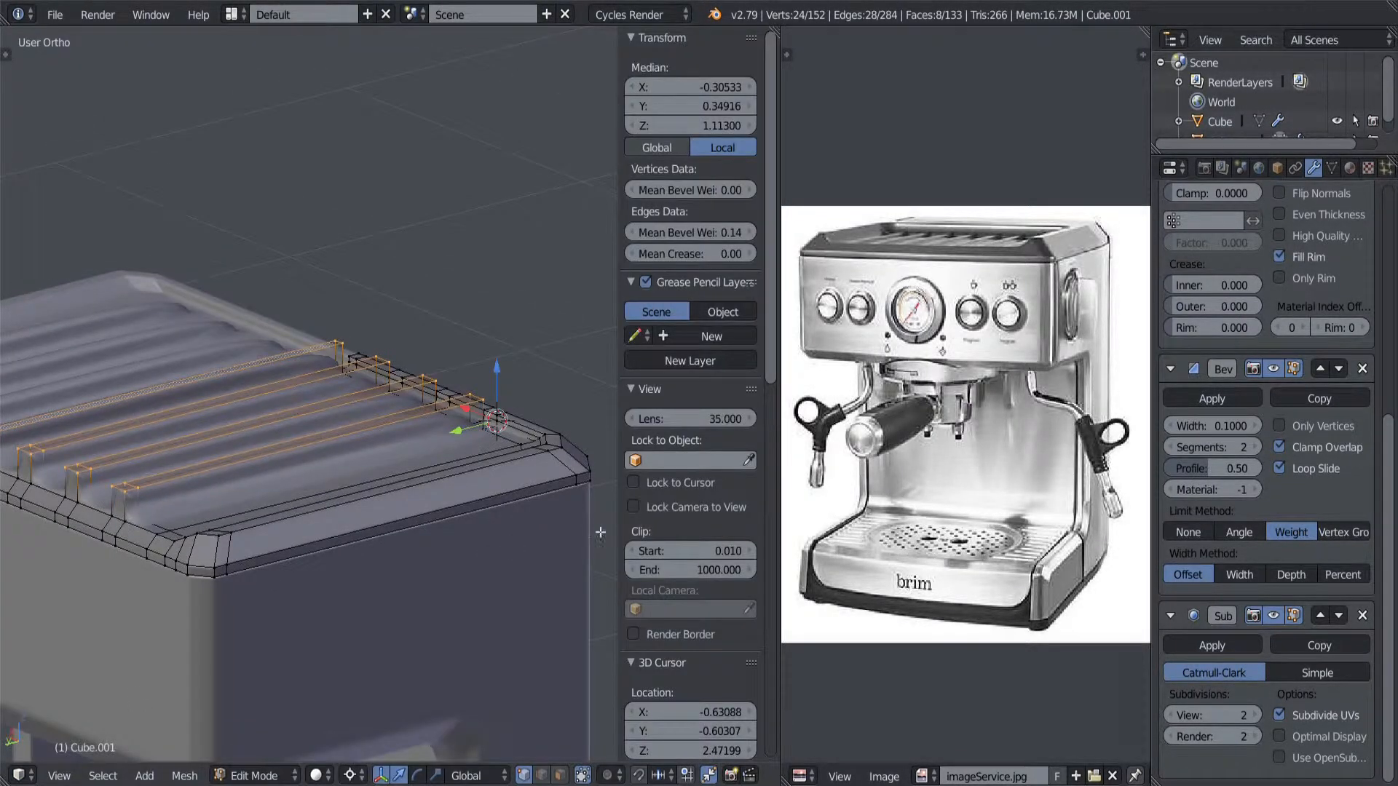
scroll(654, 626, "down", 10)
scroll(654, 626, "down", 2)
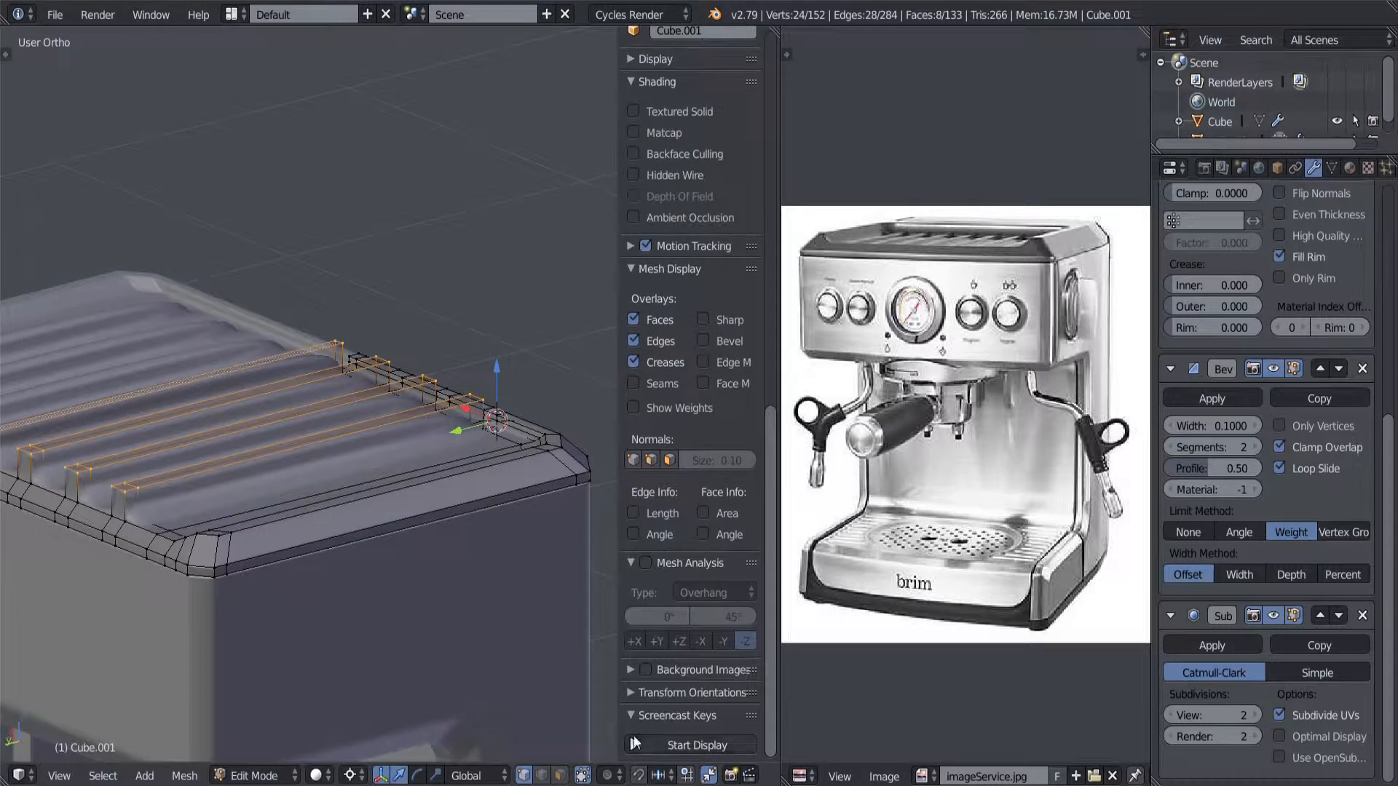
key("n")
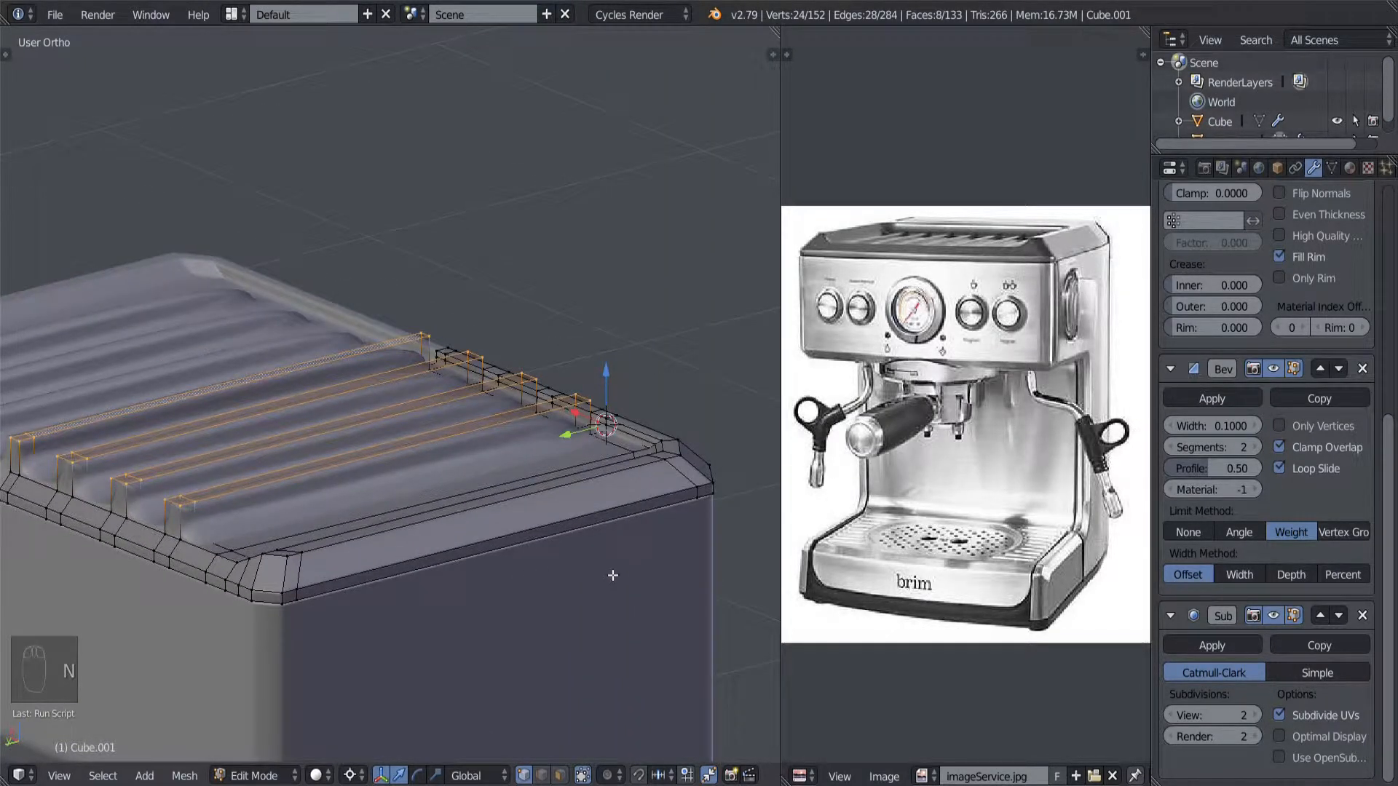
Step: Flatten the selected rib faces to the 3D cursor's height by scaling them to 0 along the global Z axis
key("s")
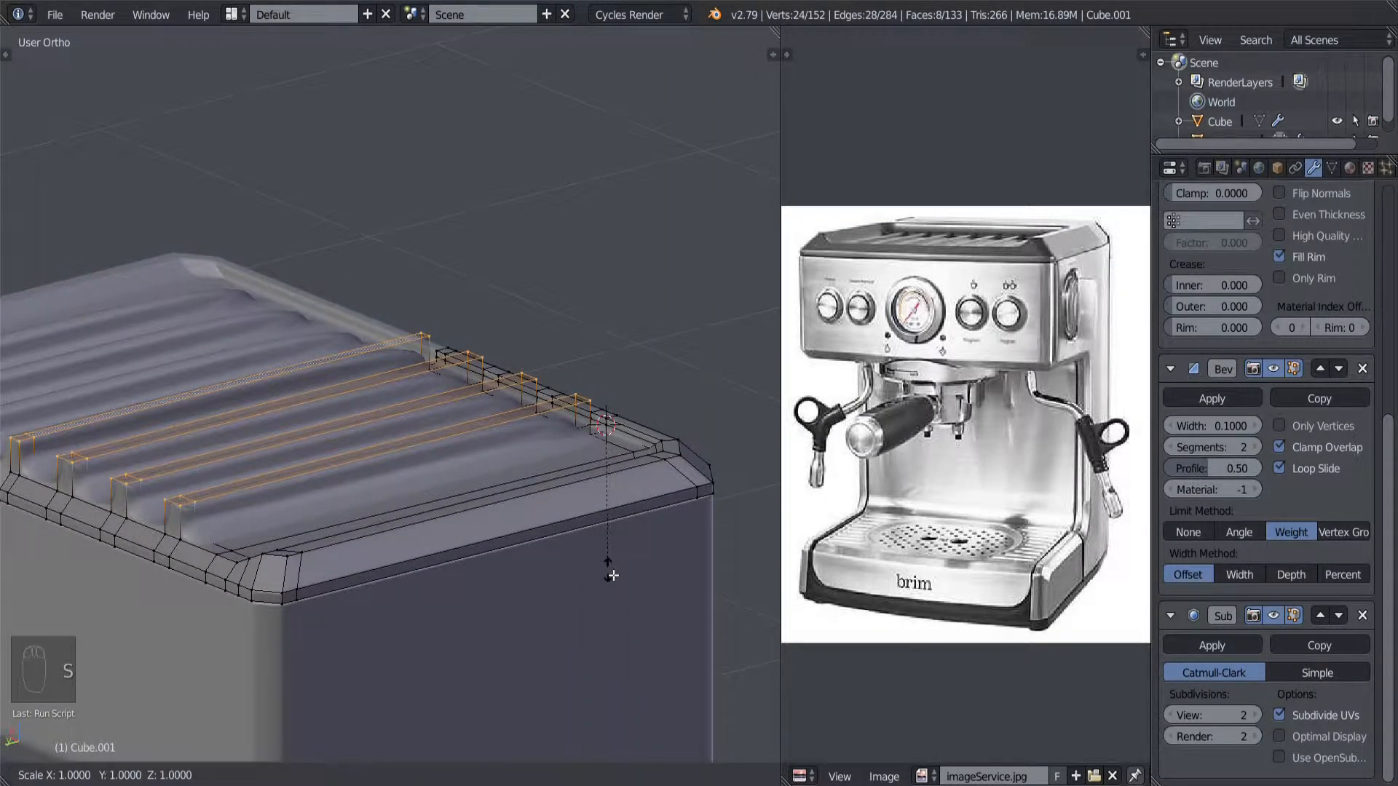
key("z")
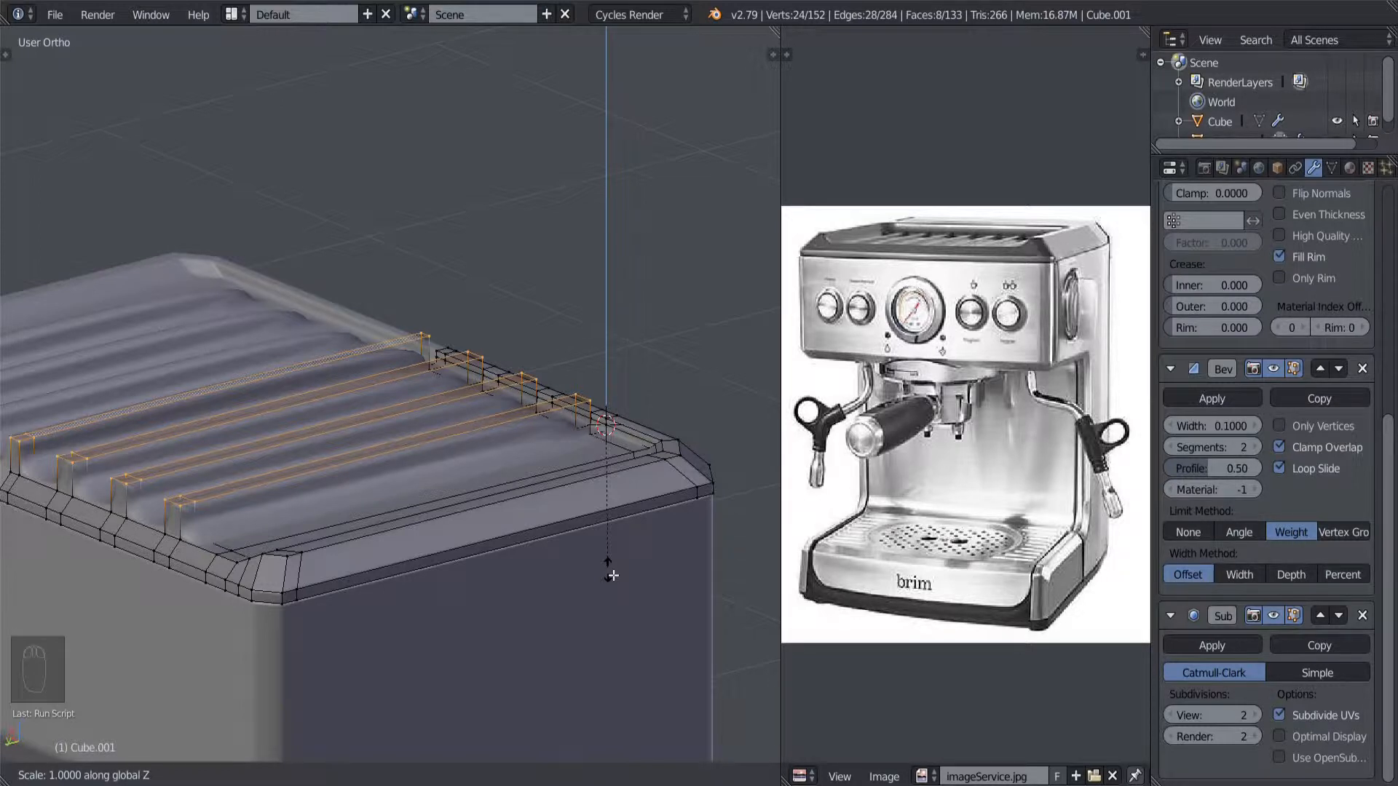
type("0")
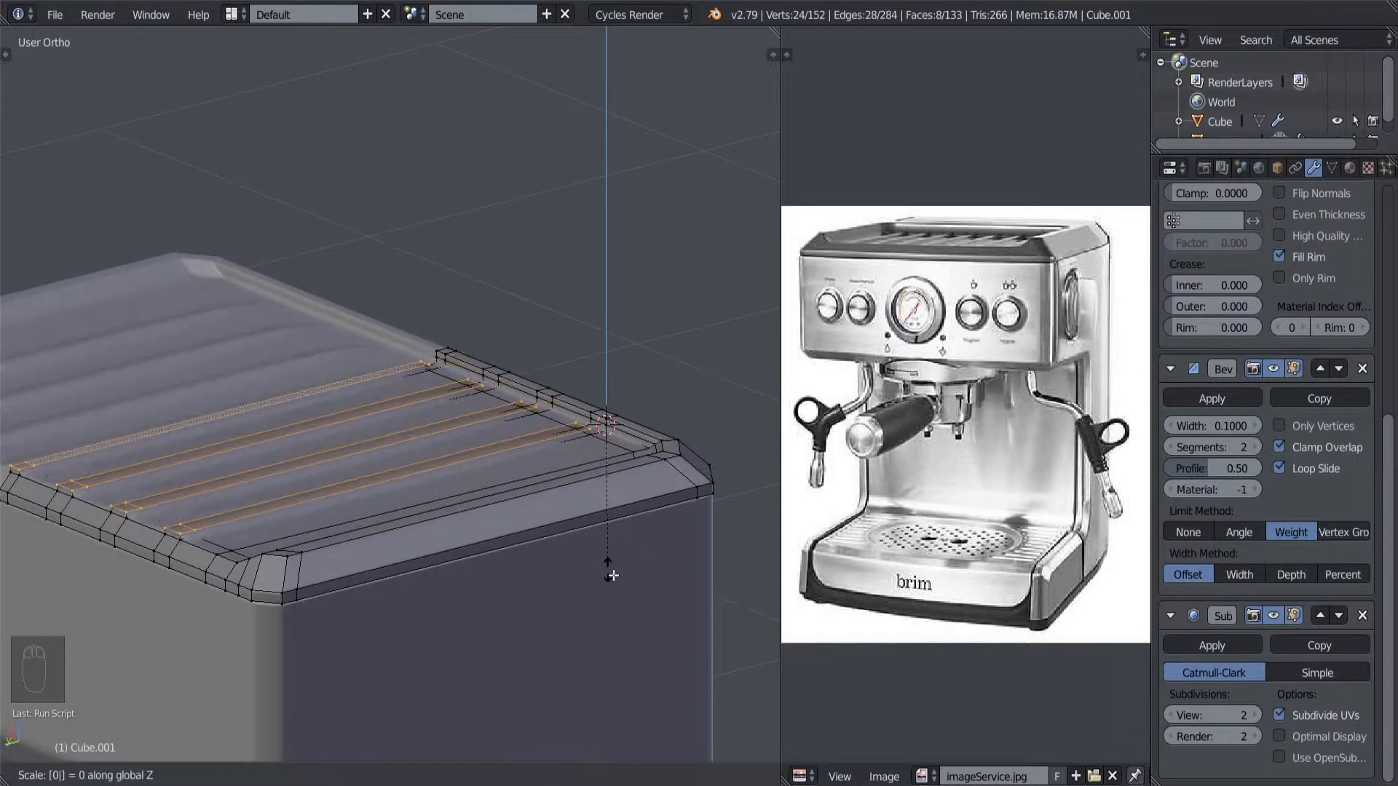
key("Return")
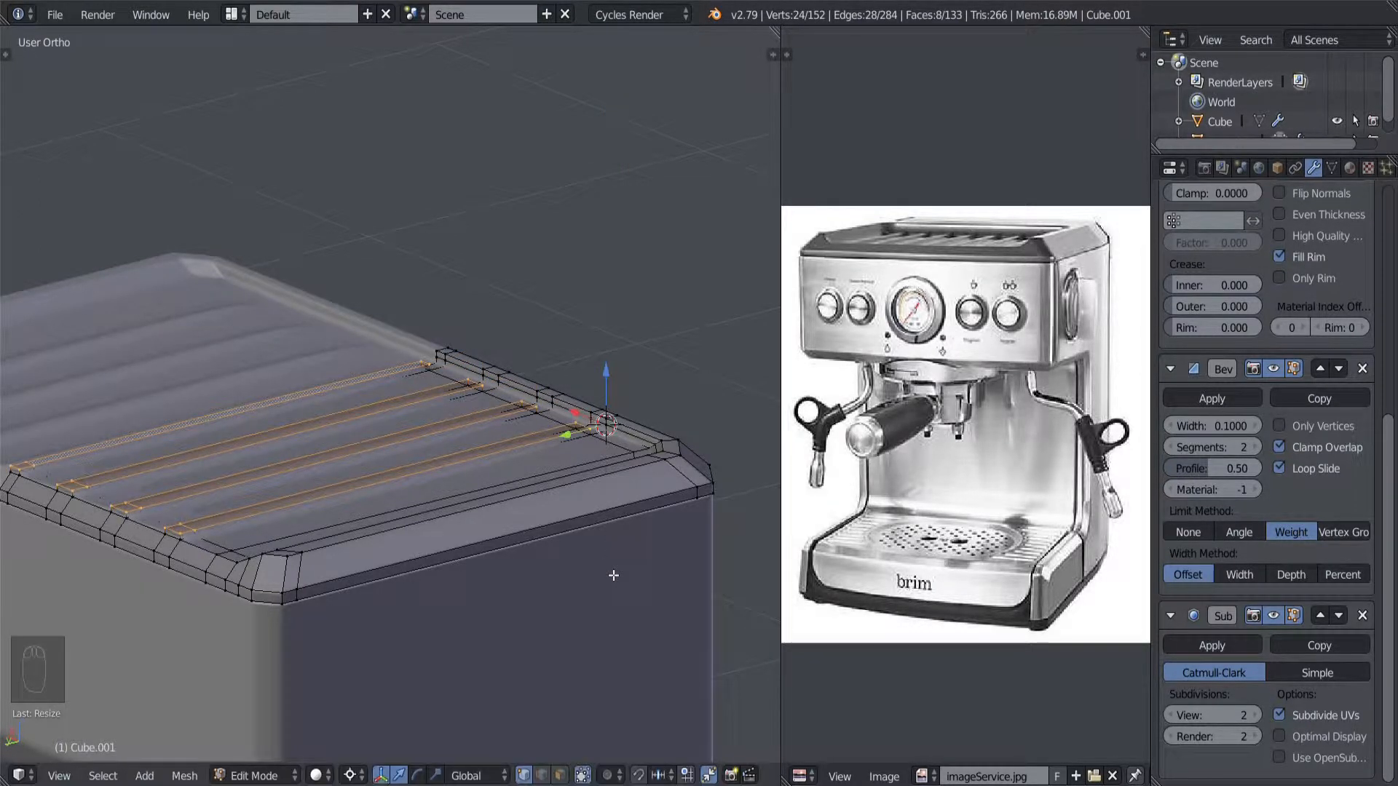
Step: Set the pivot point back to Bounding Box Center
middle_click_drag(610, 575, 436, 720)
left_click(352, 775)
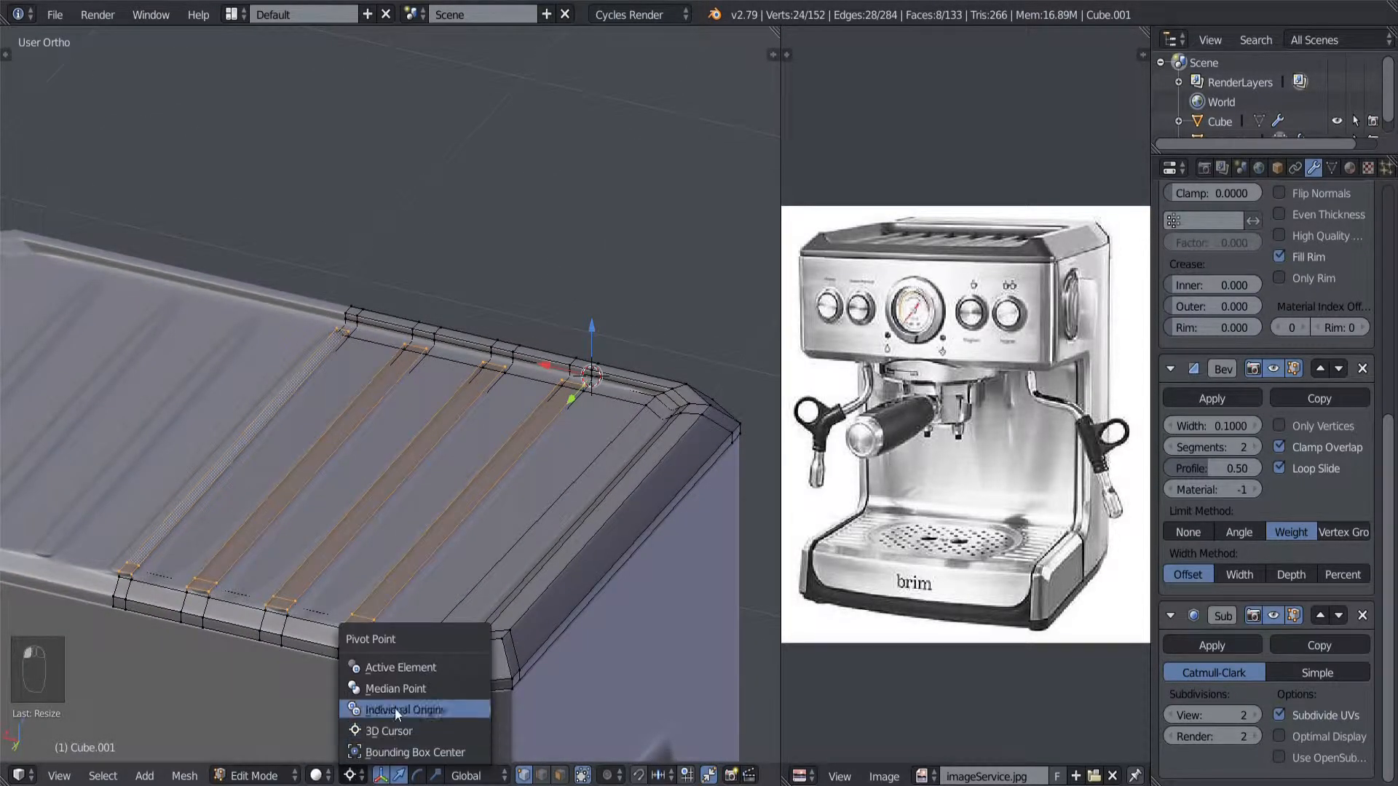
left_click(405, 752)
Step: In face selection mode, select the outermost rib's end face plus the floor and lower rim-wall faces across the gap beside it
middle_click_drag(458, 634, 334, 601)
scroll(334, 597, "up", 4)
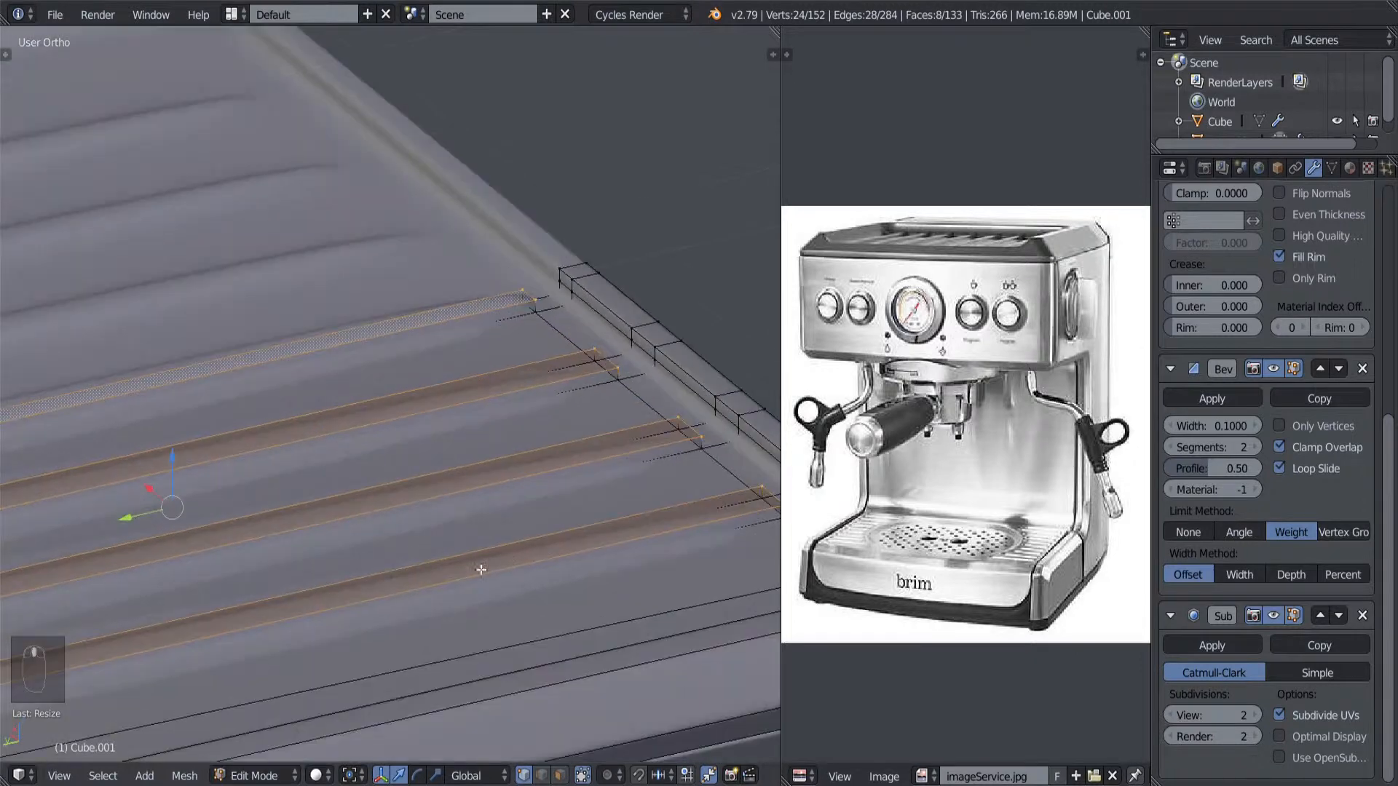
middle_click_drag(480, 569, 285, 566)
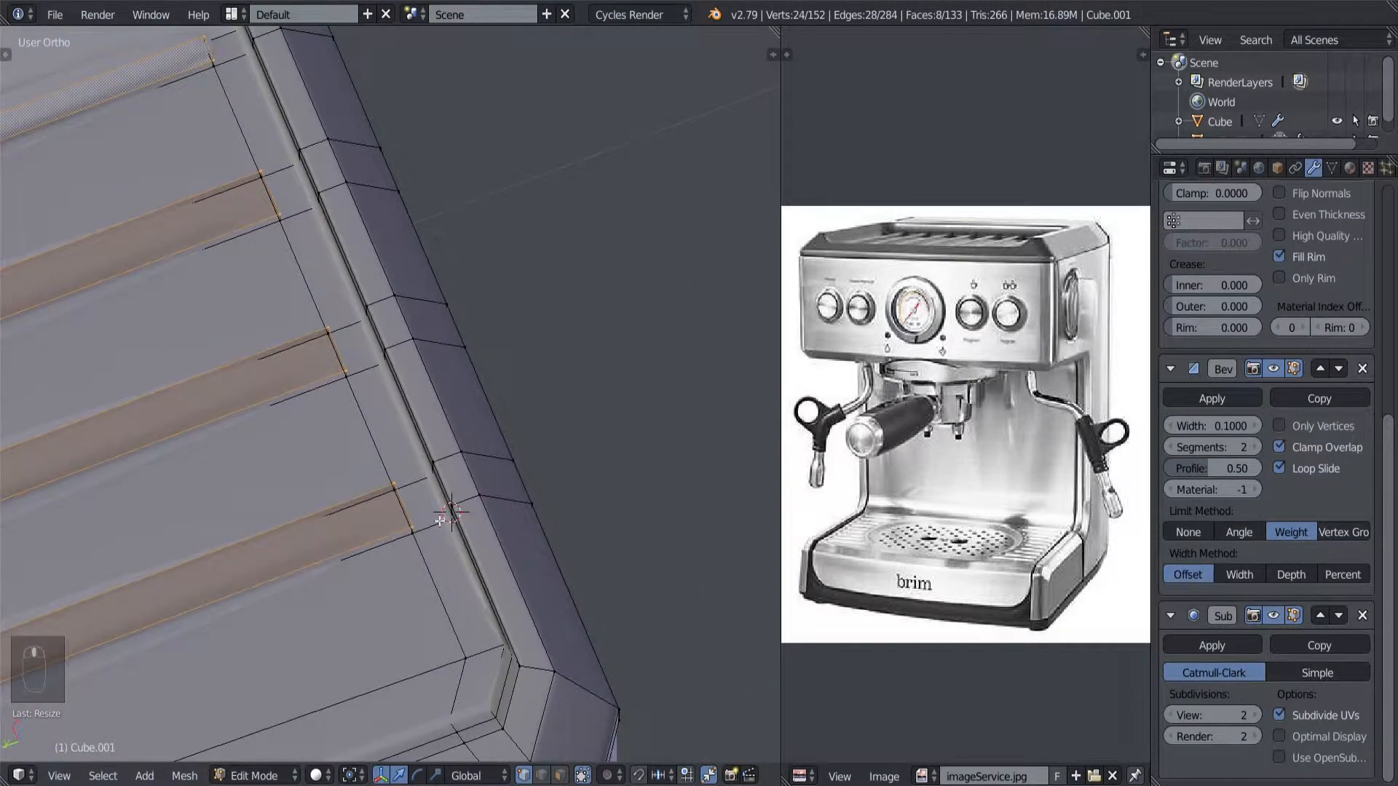
middle_click_drag(332, 328, 422, 406)
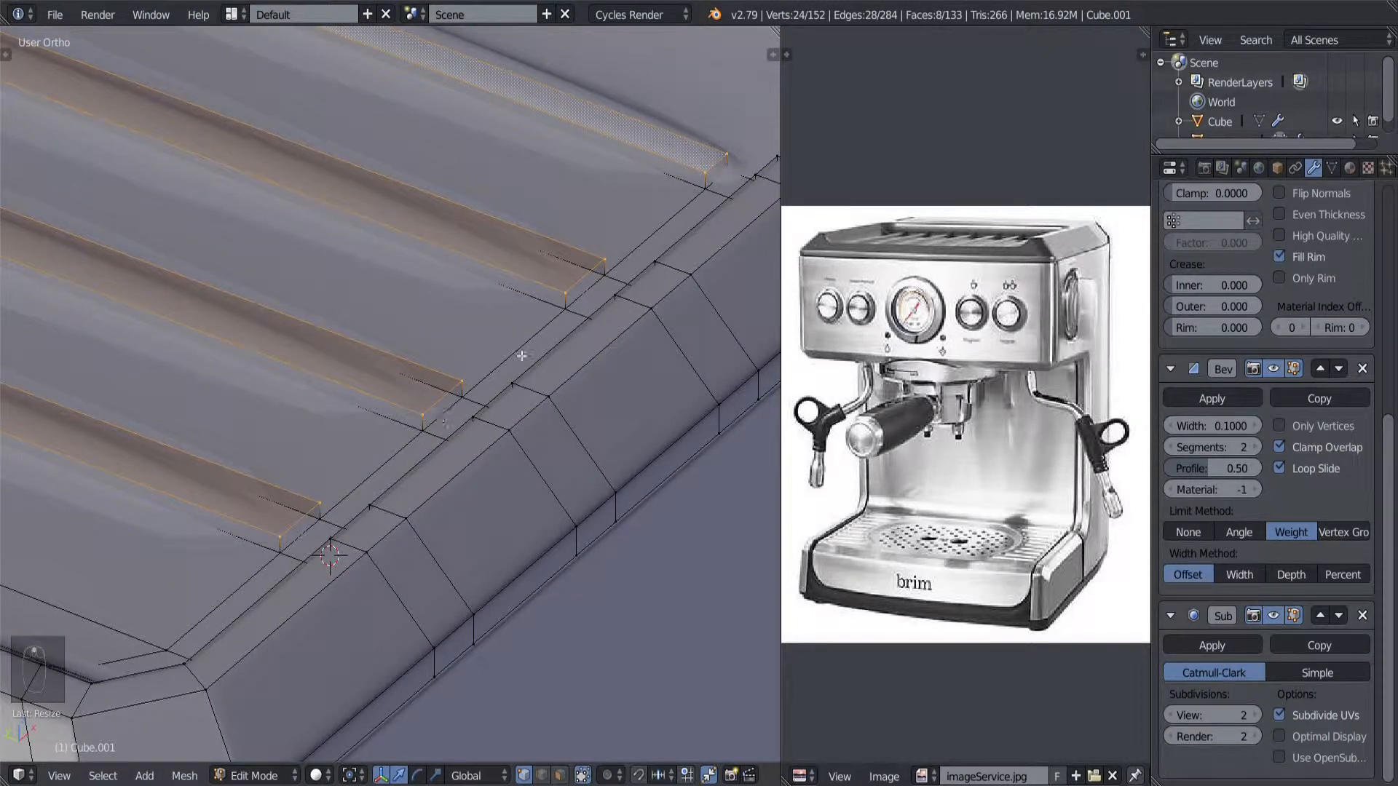
middle_click_drag(693, 201, 619, 401)
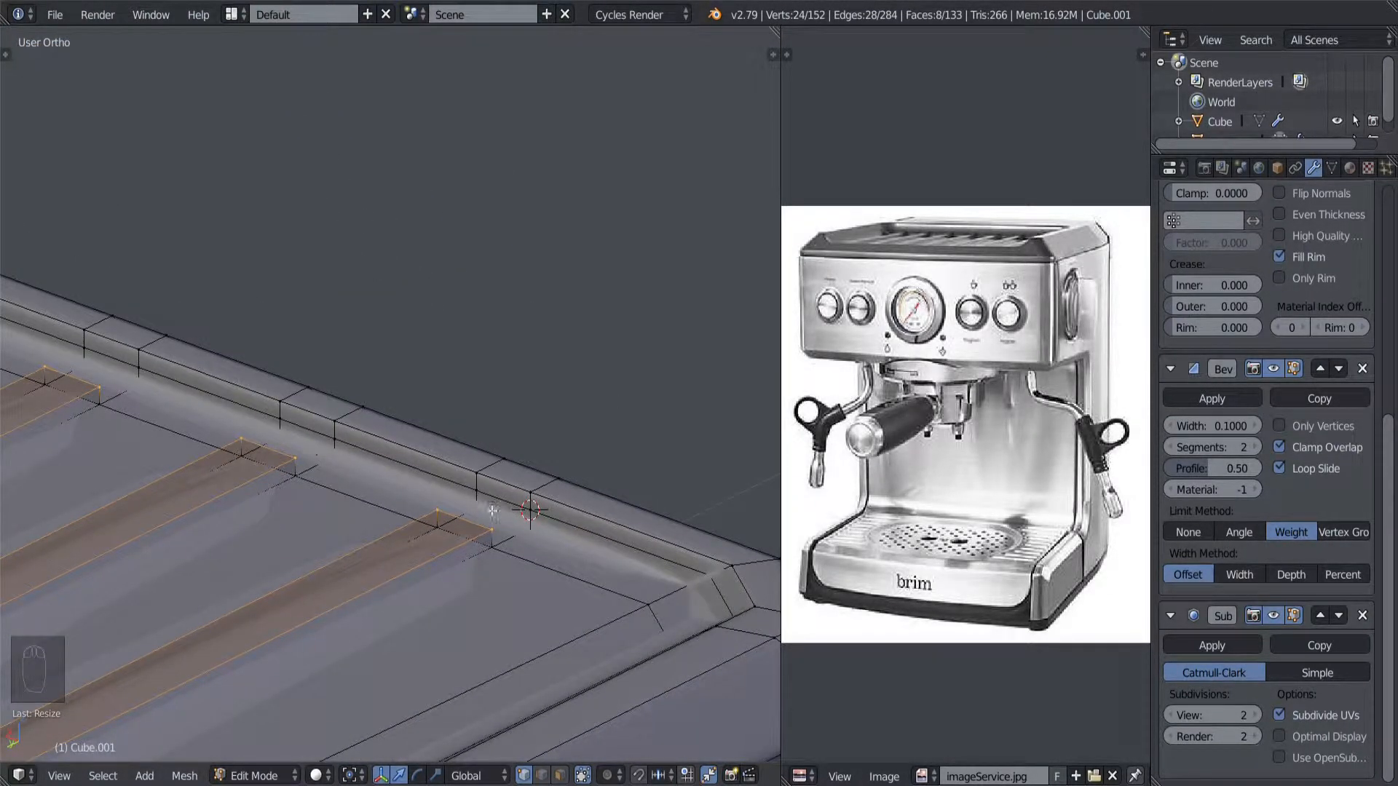
middle_click_drag(121, 378, 284, 567, "shift")
middle_click_drag(219, 429, 462, 488)
right_click(395, 503)
right_click(544, 434, "shift")
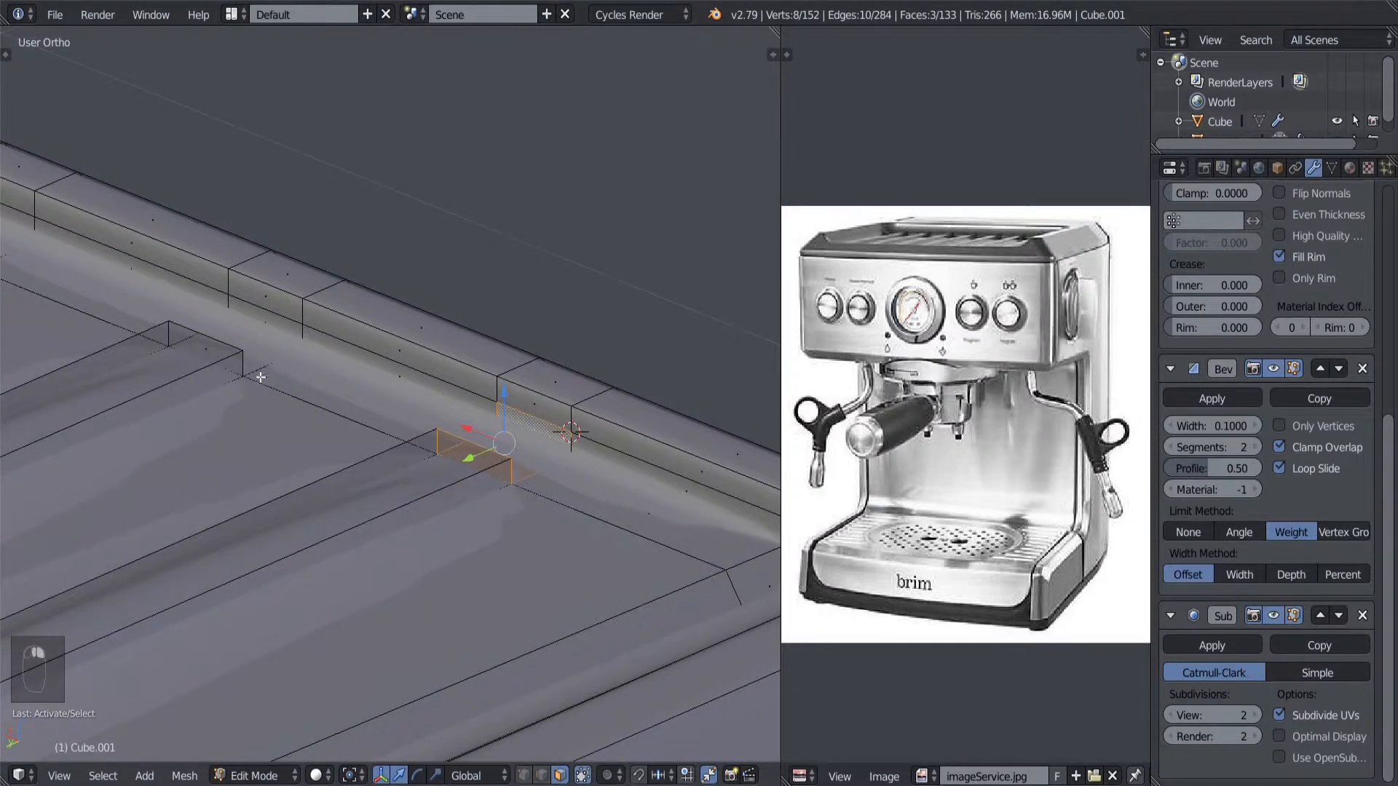
Step: Add the end, floor and lower rim-wall faces at the second rib from the outside to the selection
middle_click_drag(260, 374, 489, 515, "shift")
scroll(490, 515, "up", 1)
right_click(499, 487, "shift")
right_click(417, 541, "shift")
middle_click_drag(424, 541, 387, 532)
right_click(387, 533, "shift")
Step: Extend the selection with the end, floor and lower rim-wall faces at the third rib from the outside
middle_click_drag(472, 382, 281, 519, "shift")
right_click(391, 459, "shift")
middle_click_drag(391, 459, 449, 500)
right_click(283, 463, "shift")
middle_click_drag(277, 477, 336, 506)
middle_click_drag(197, 543, 389, 495, "shift")
scroll(367, 506, "up", 2)
scroll(337, 546, "down", 1)
right_click(351, 473, "shift")
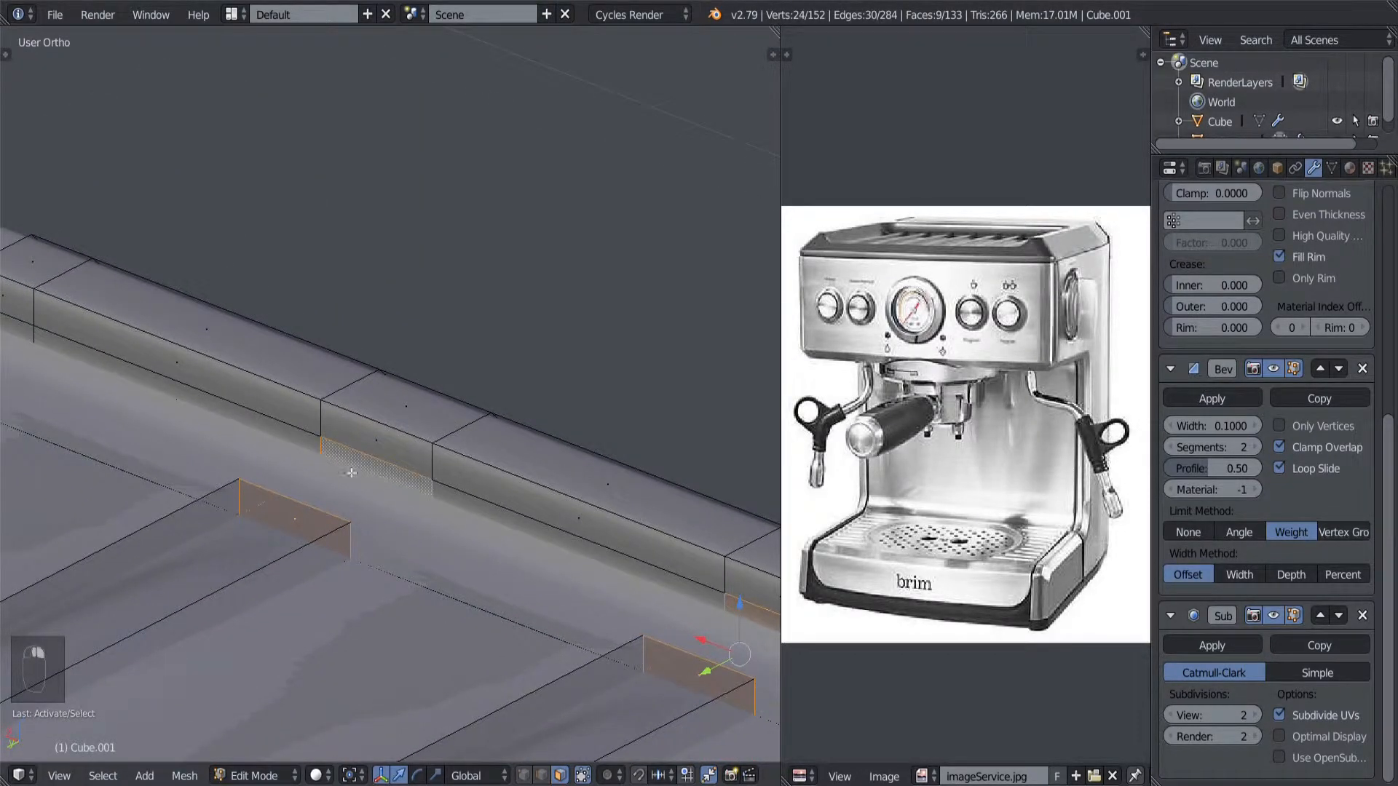
Step: Include the lower rim-wall, floor and end faces at the half-width rib on the mirror centre line in the selection
middle_click_drag(218, 434, 584, 588, "shift")
right_click(373, 484, "shift")
middle_click_drag(392, 514, 305, 538)
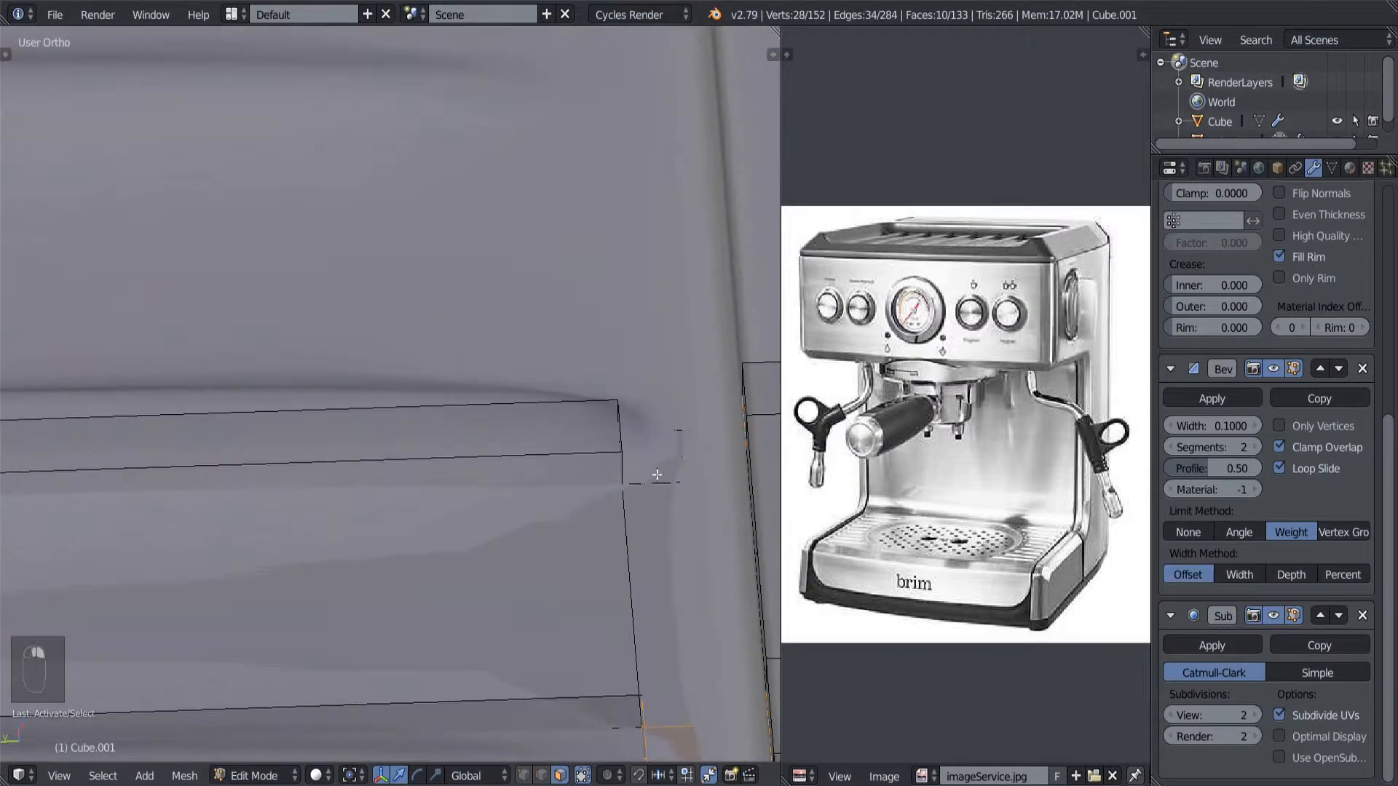
right_click(657, 474, "shift")
middle_click_drag(657, 474, 575, 485)
middle_click_drag(575, 486, 257, 481, "shift")
right_click(479, 525, "shift")
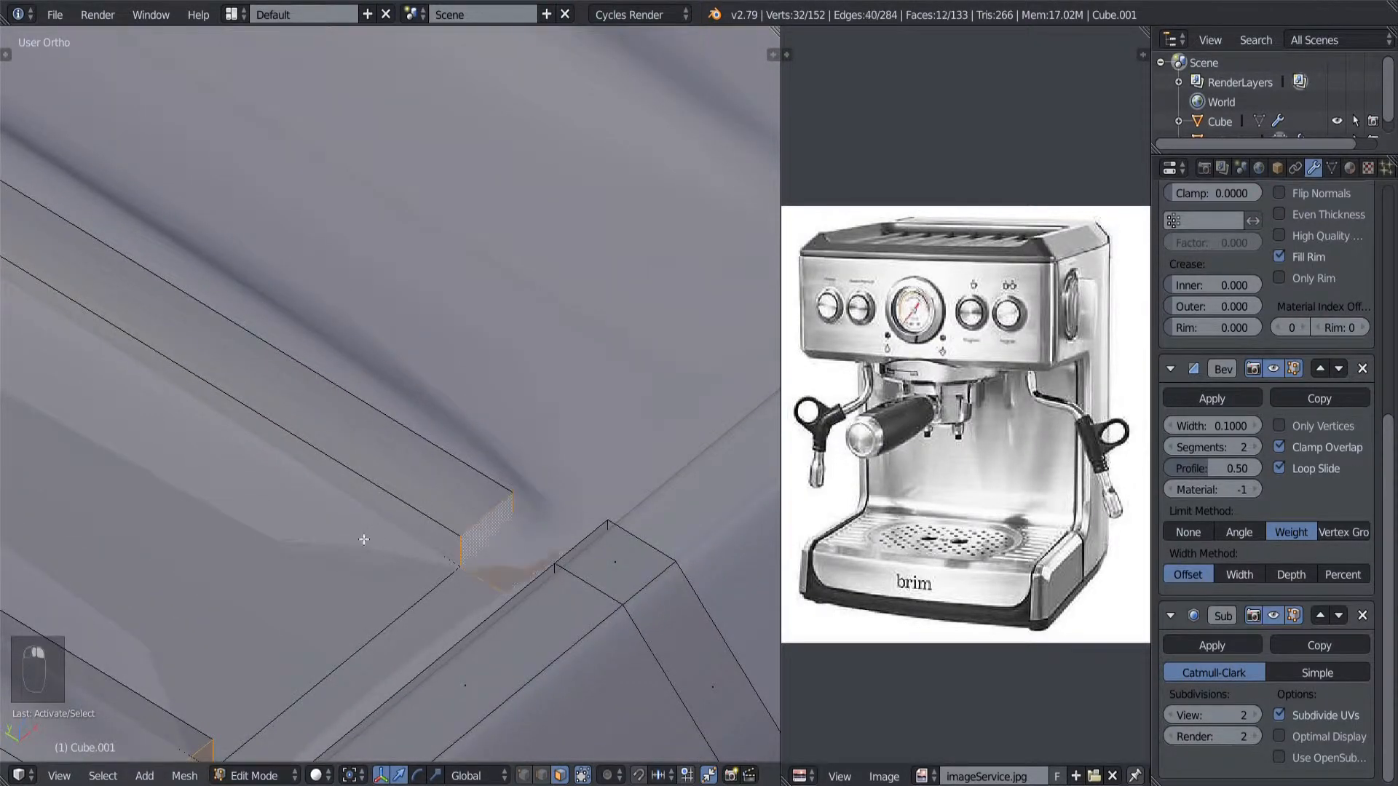
Step: Delete the selected faces in the gaps between the four rib ends and the rim
scroll(350, 547, "down", 9)
middle_click_drag(225, 618, 365, 585)
scroll(292, 560, "up", 4)
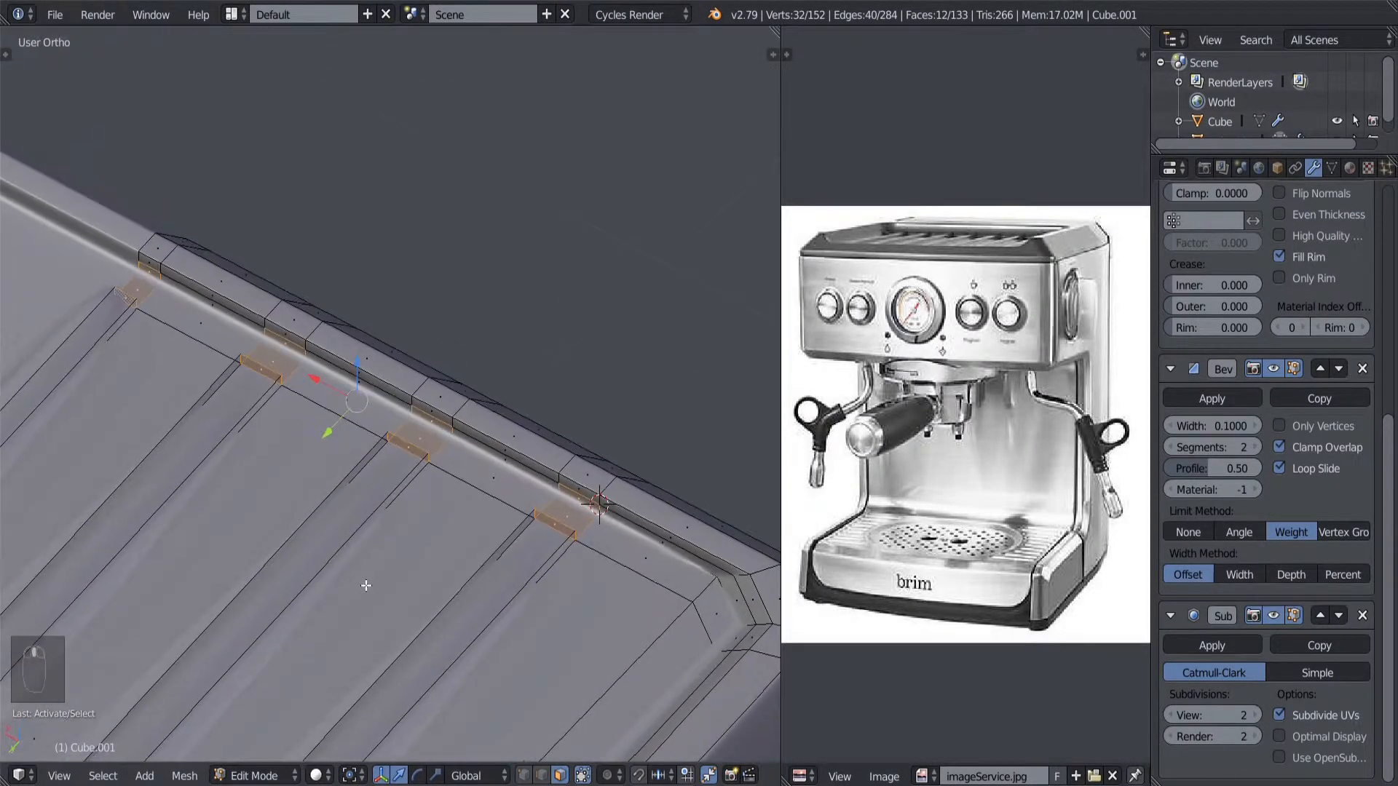
key("x")
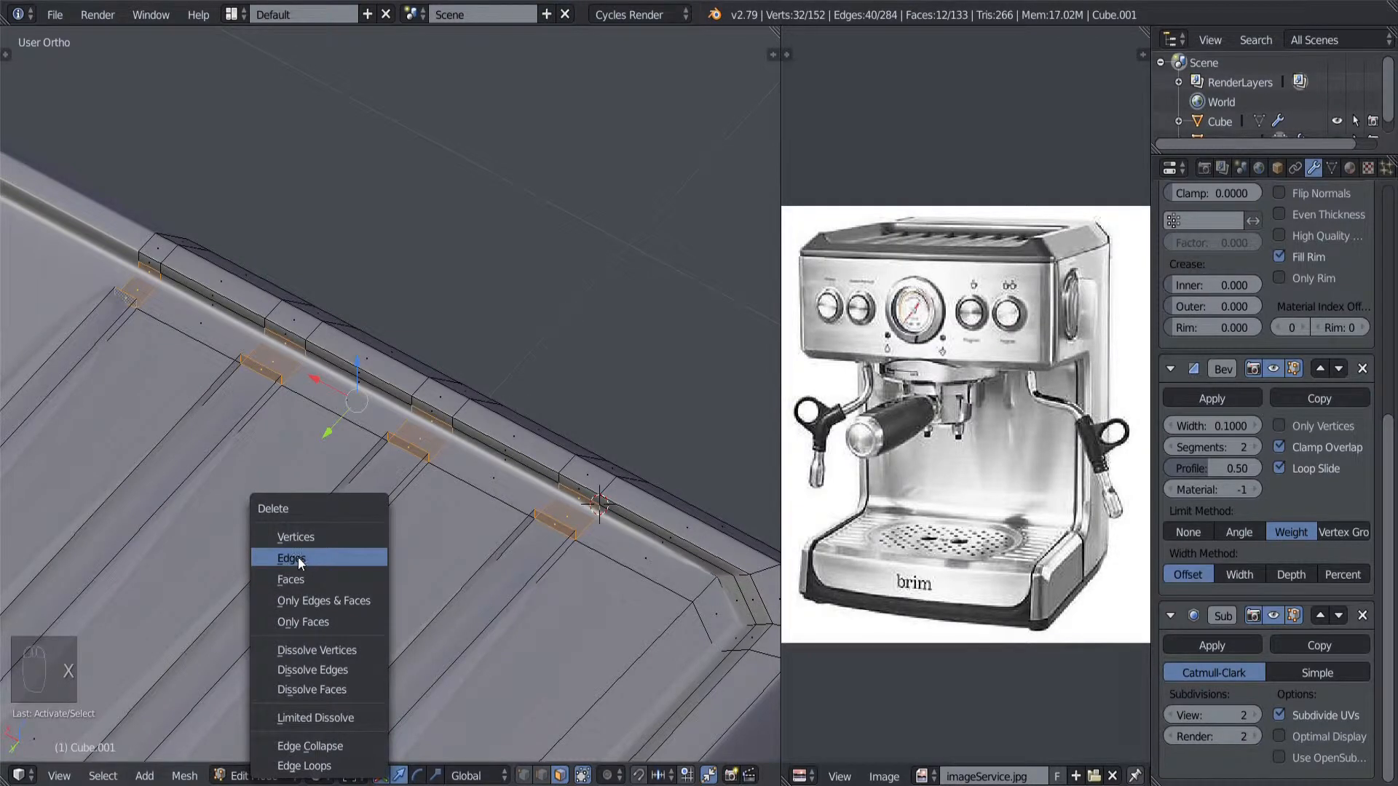
left_click(350, 586)
Step: Examine the openings at the rib ends in Object Mode and return to Edit Mode
middle_click_drag(400, 615, 363, 591)
middle_click_drag(397, 623, 340, 577, "shift")
scroll(341, 577, "up", 4)
key("Tab")
scroll(343, 578, "down", 3)
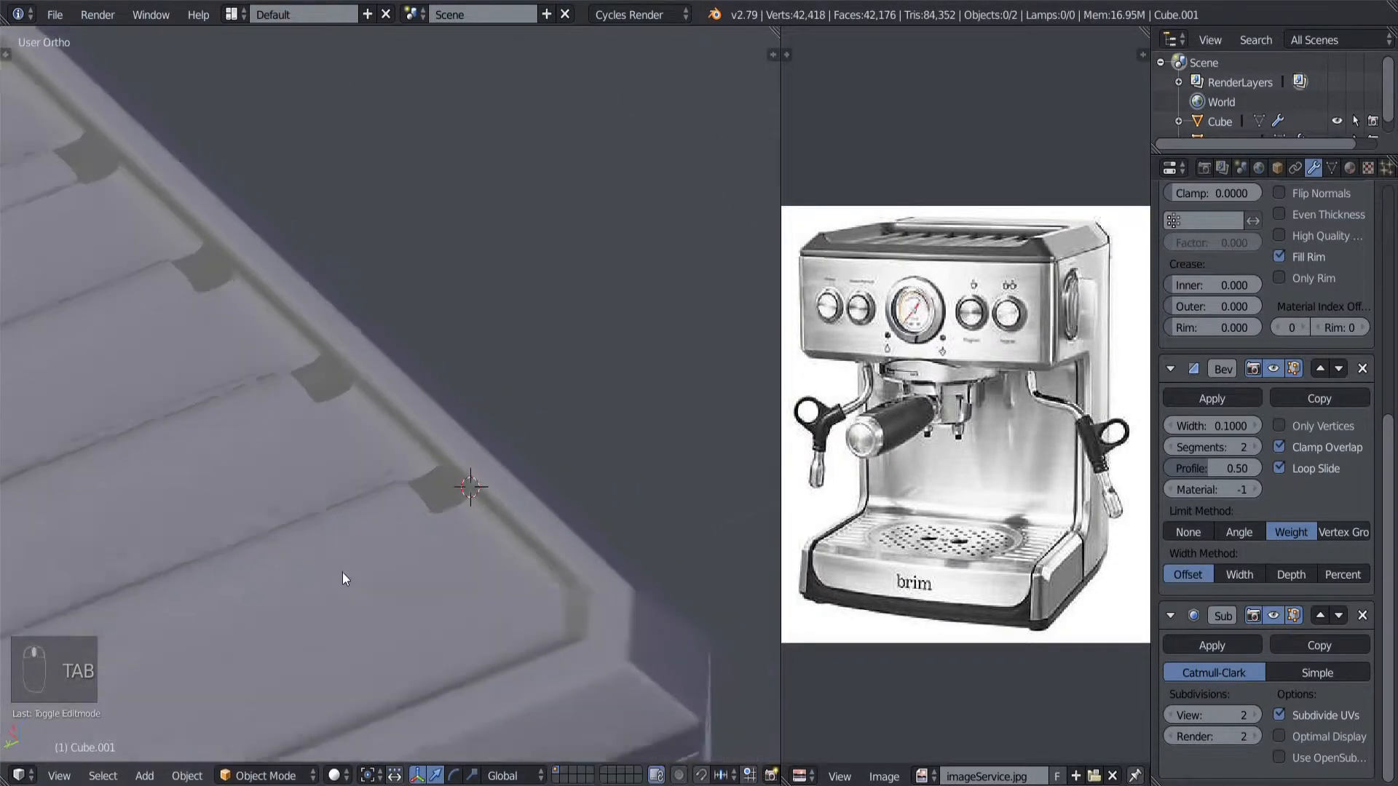
key("Tab")
scroll(348, 574, "up", 4)
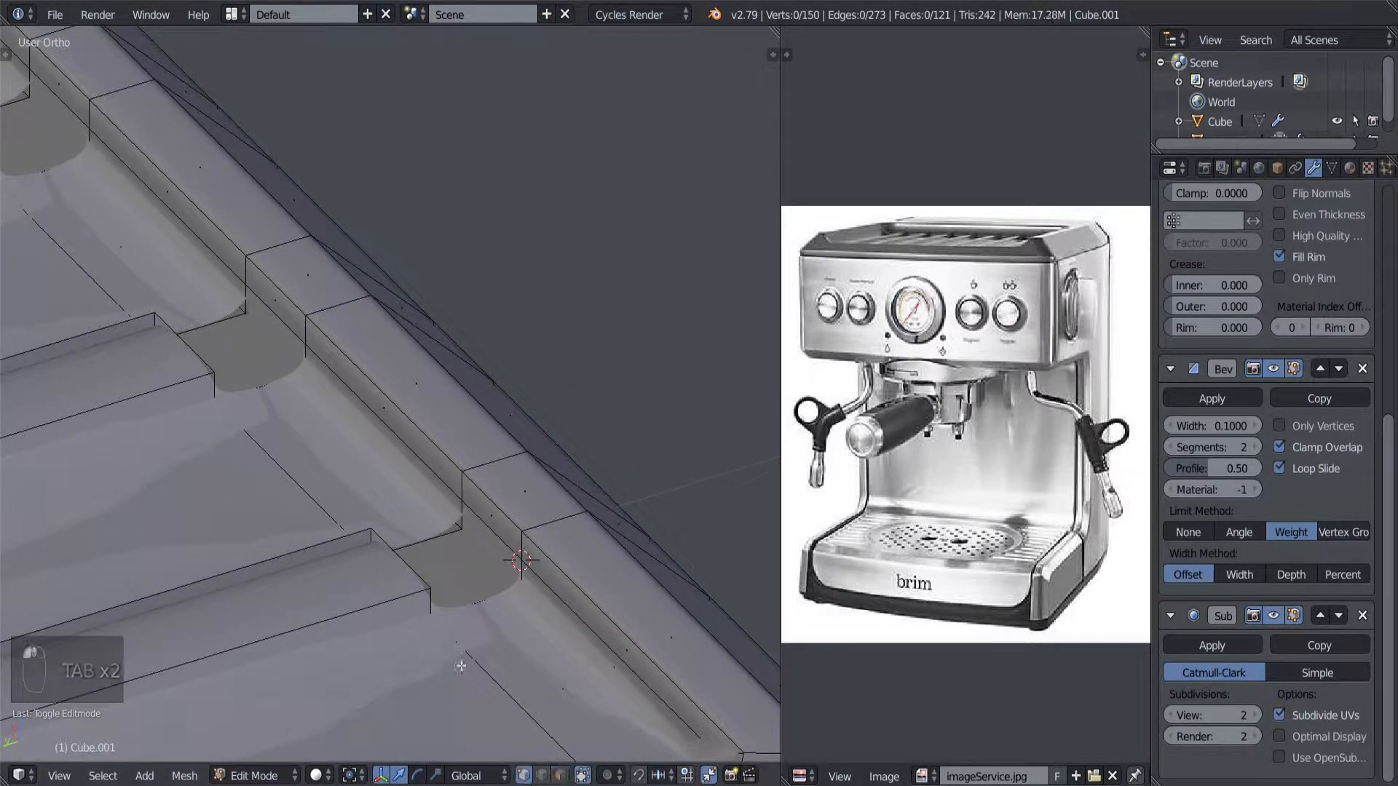
Step: Fill the gap between the outermost rib's end and the rim with three faces, starting from the open edge at floor level
middle_click_drag(466, 641, 412, 588)
key("z")
left_click(413, 587)
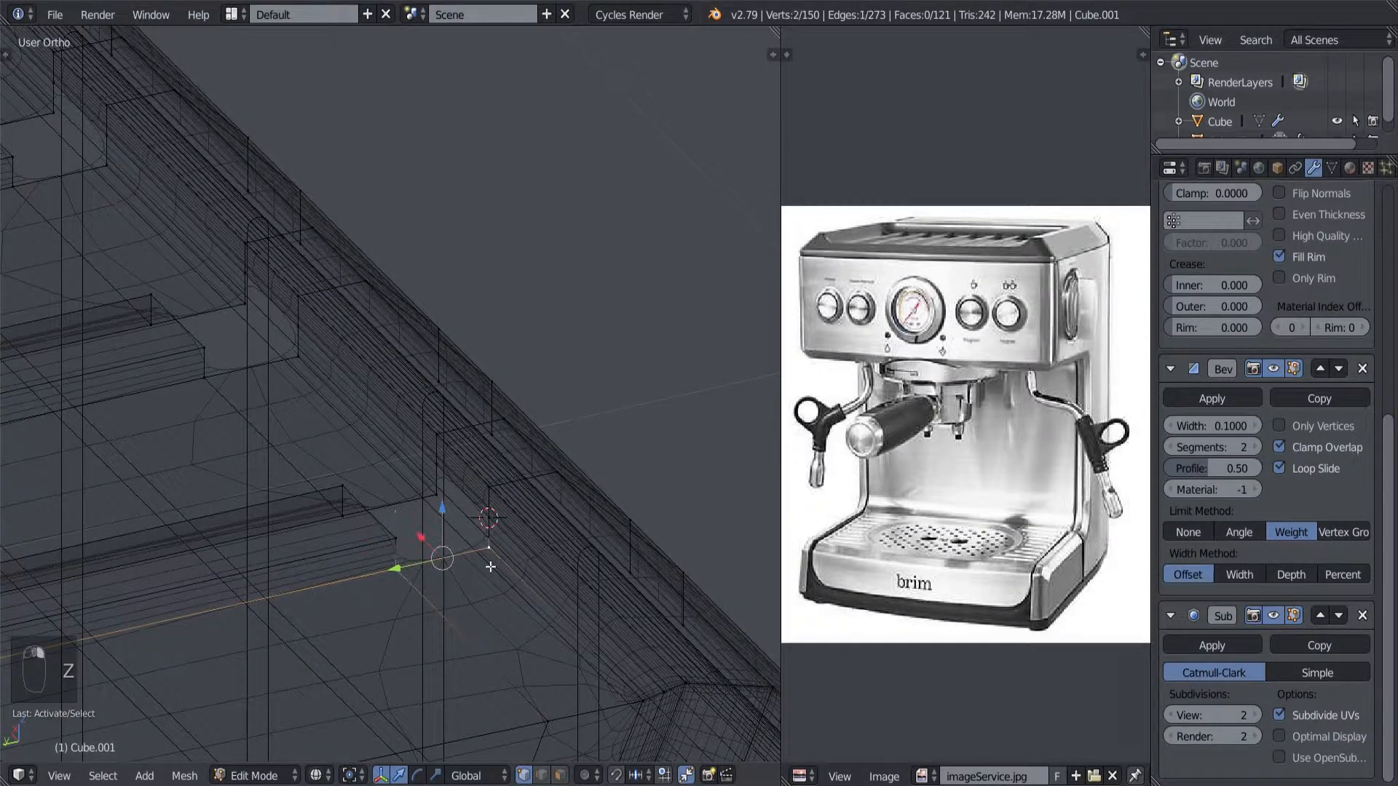
key("z")
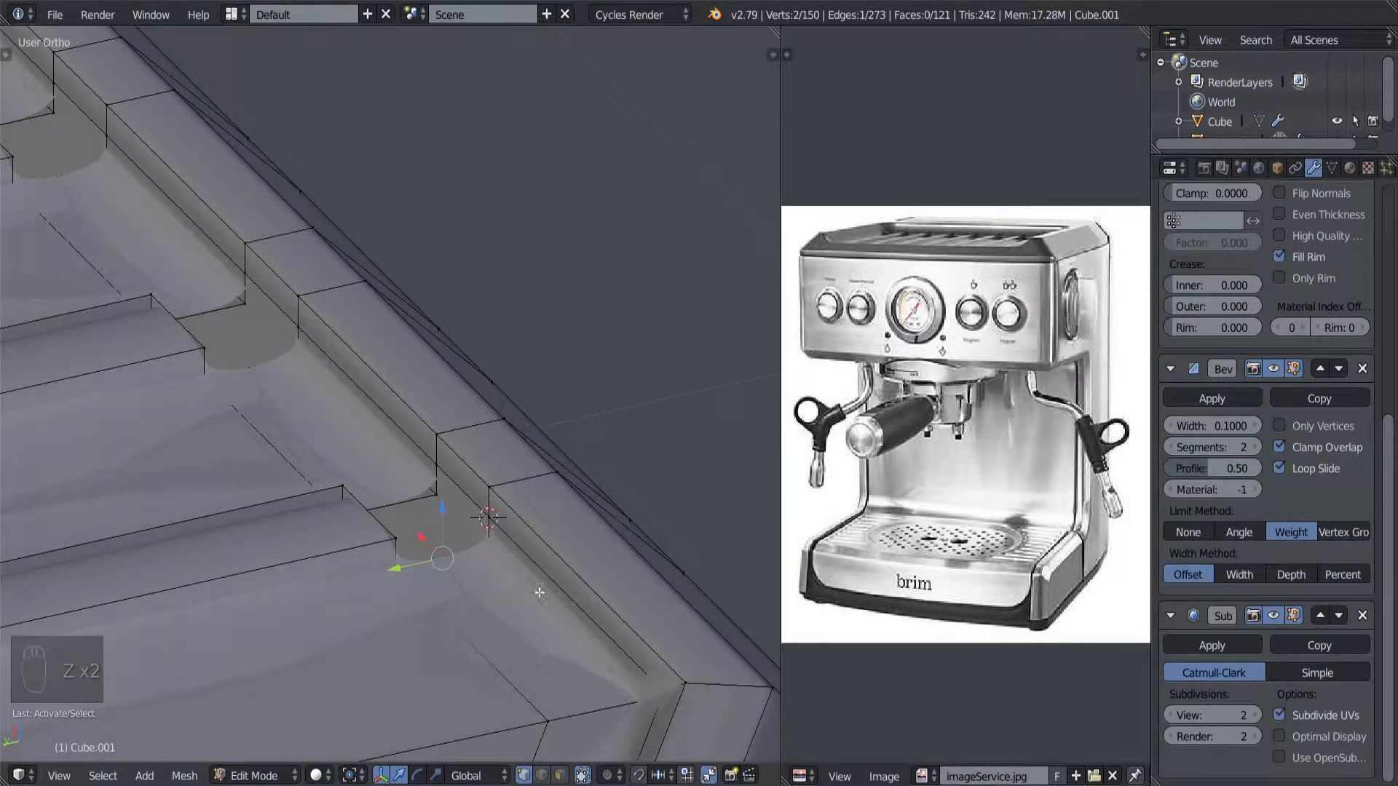
key("f")
key("f")
key("f")
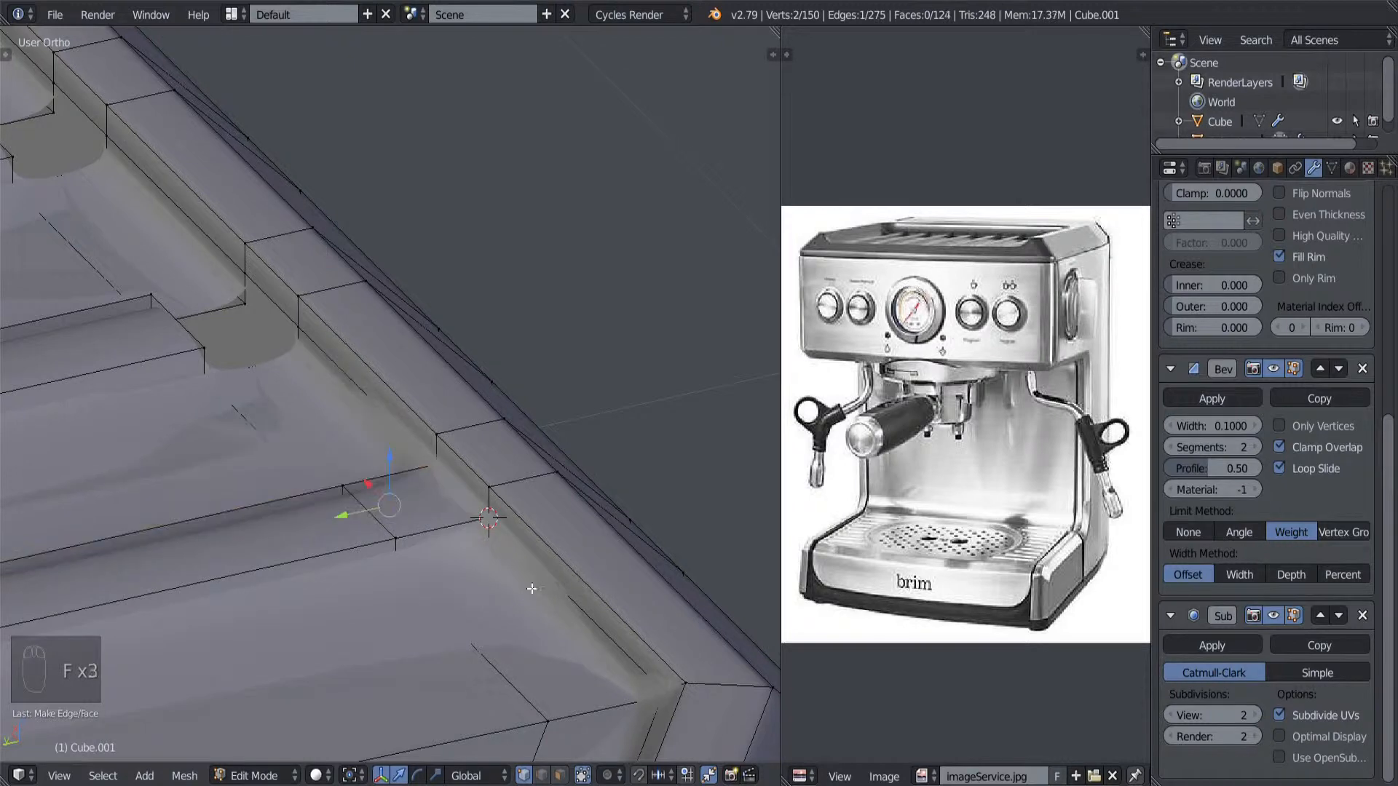
Step: Fill the gap between the second rib's end and the rim with three faces
middle_click_drag(582, 582, 322, 502)
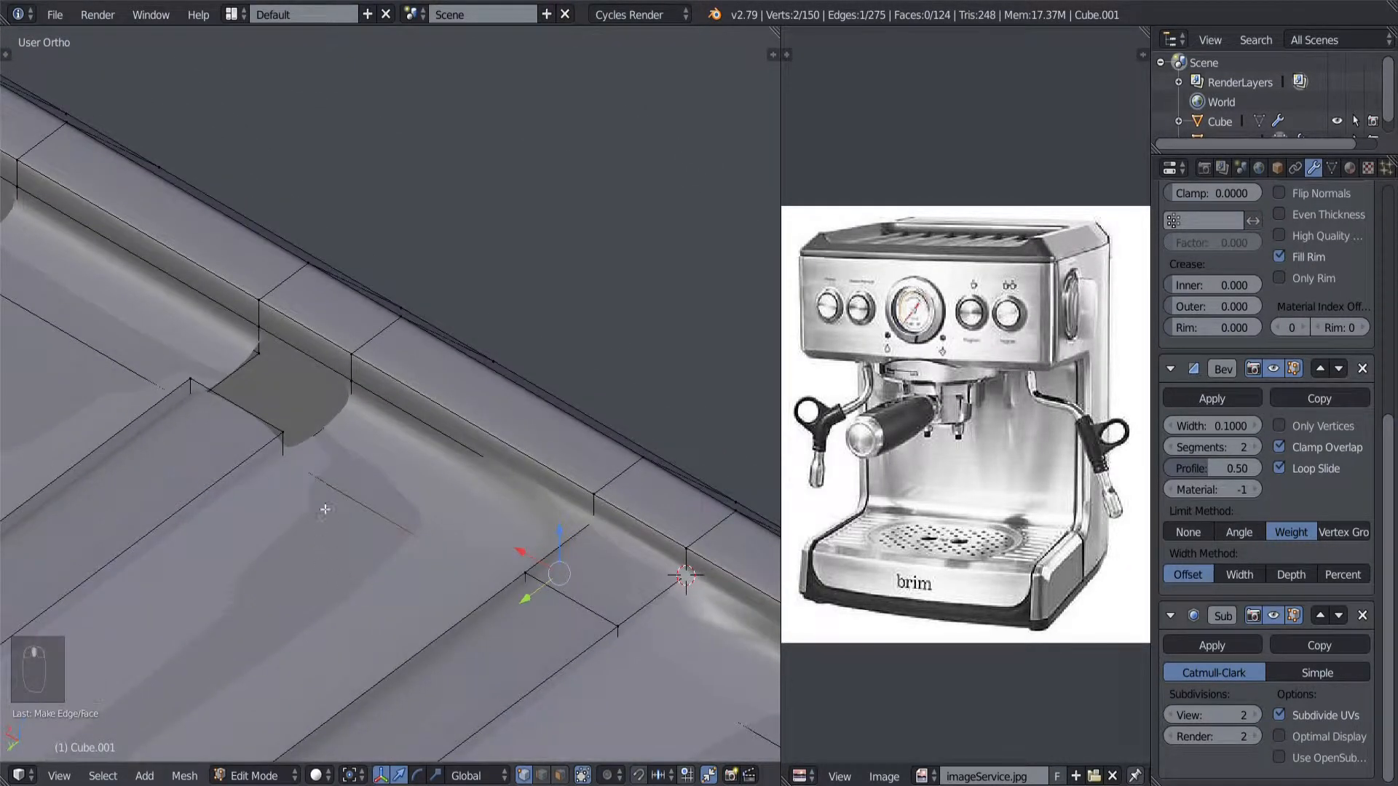
left_click(308, 480)
middle_click_drag(406, 531, 454, 535)
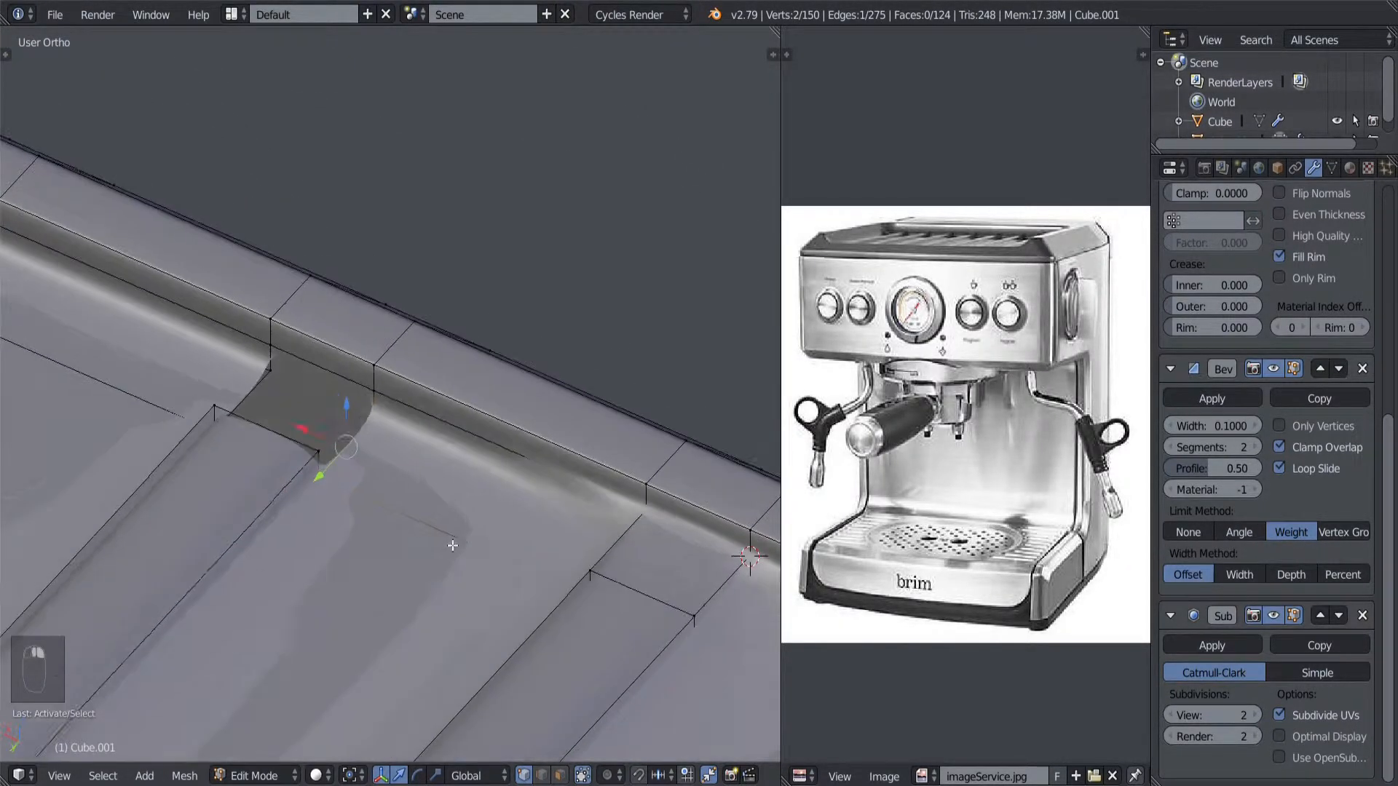
key("f")
key("f")
key("f")
key("f")
Step: Close the opening between the third rib's end and the rim with faces, starting from its two lower corner vertices
middle_click_drag(289, 565, 310, 524)
right_click(235, 463)
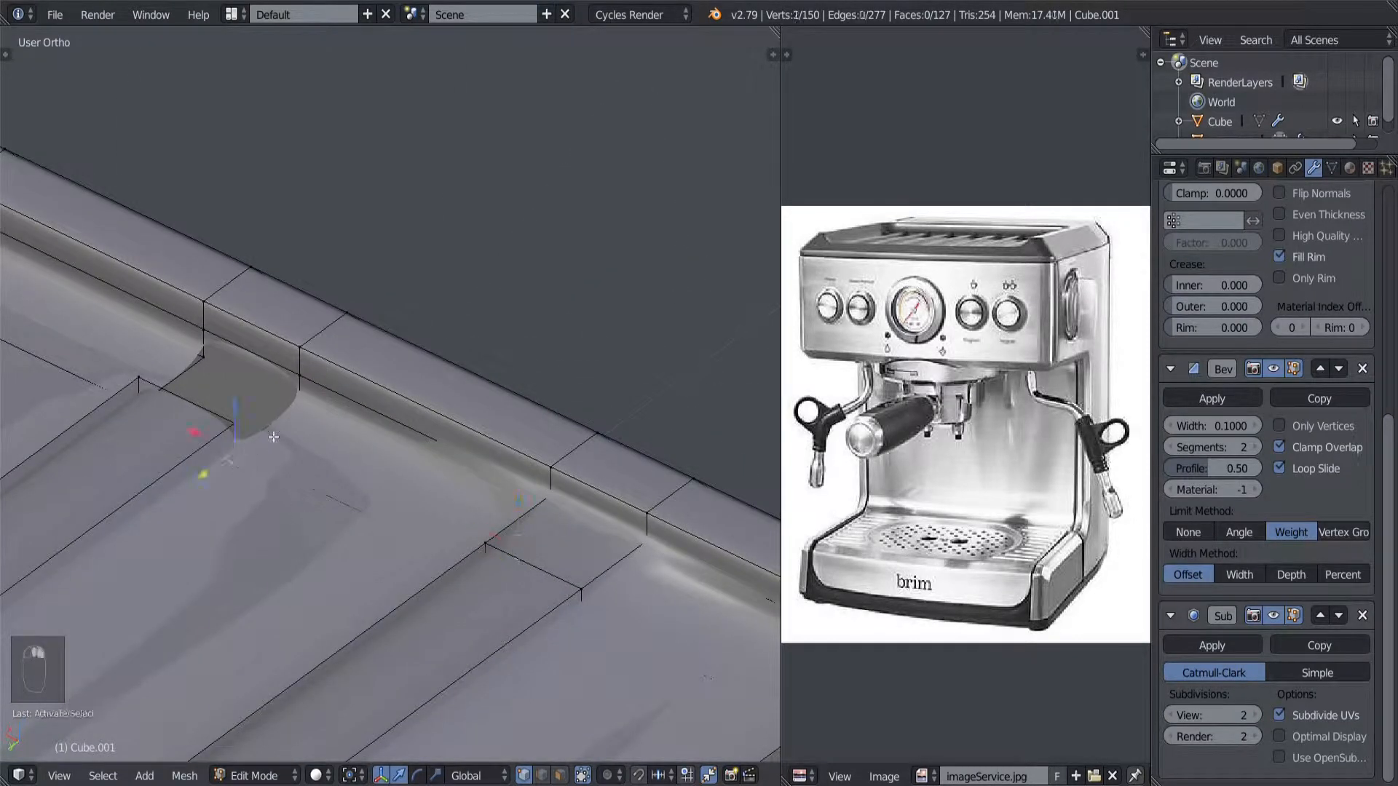
right_click(298, 420, "shift")
middle_click_drag(307, 475, 325, 544)
key("z")
key("z")
key("f")
key("f")
key("f")
key("f")
Step: Fill the opening at the half-width rib on the mirror centre line with two faces and clear the selection
right_click(232, 511)
right_click(279, 475, "shift")
key("f")
key("f")
key("a")
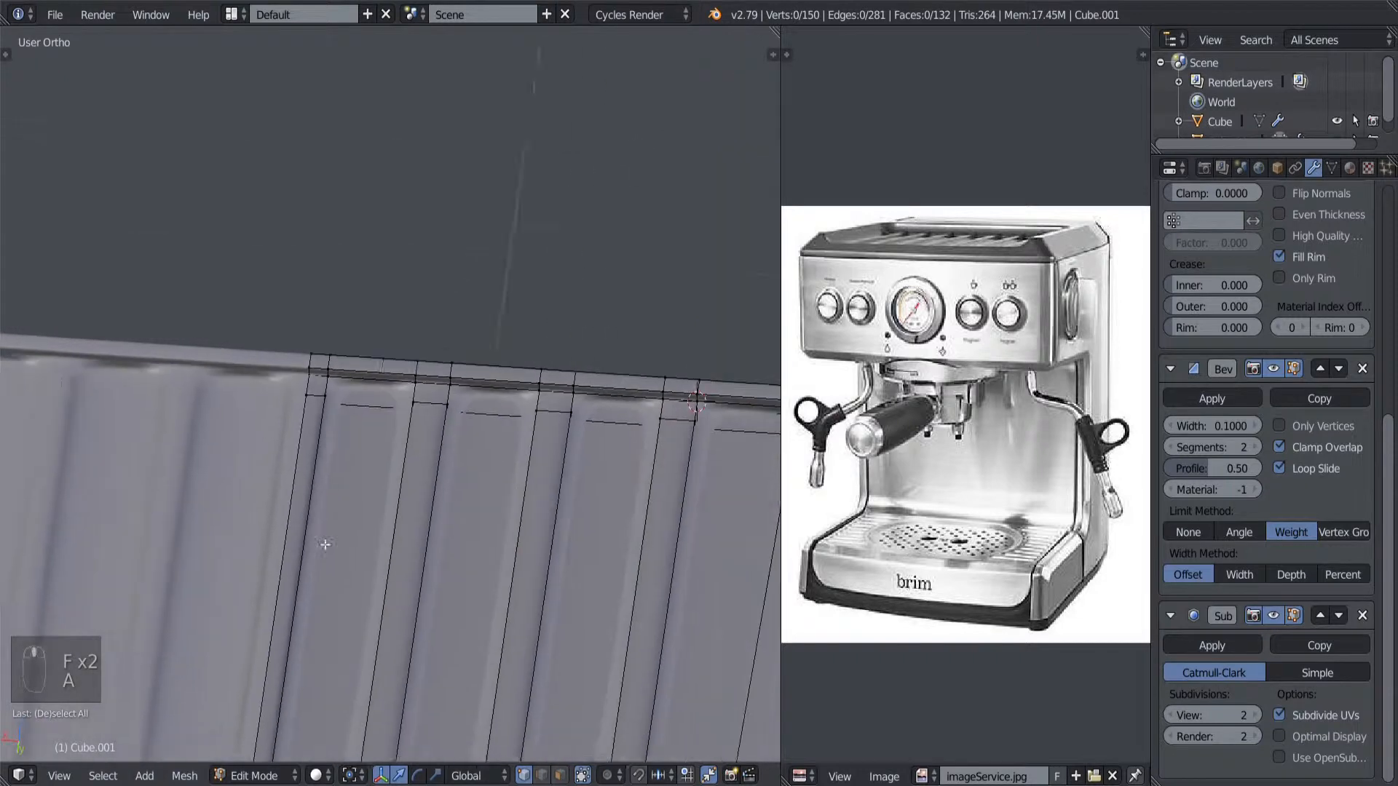
Step: Examine how the filled rib ends meet the rim in Object Mode and Edit Mode
scroll(325, 545, "down", 5)
middle_click_drag(357, 588, 367, 616)
key("Tab")
scroll(341, 635, "up", 3)
middle_click_drag(380, 699, 418, 680, "shift")
key("Tab")
scroll(391, 626, "up", 3)
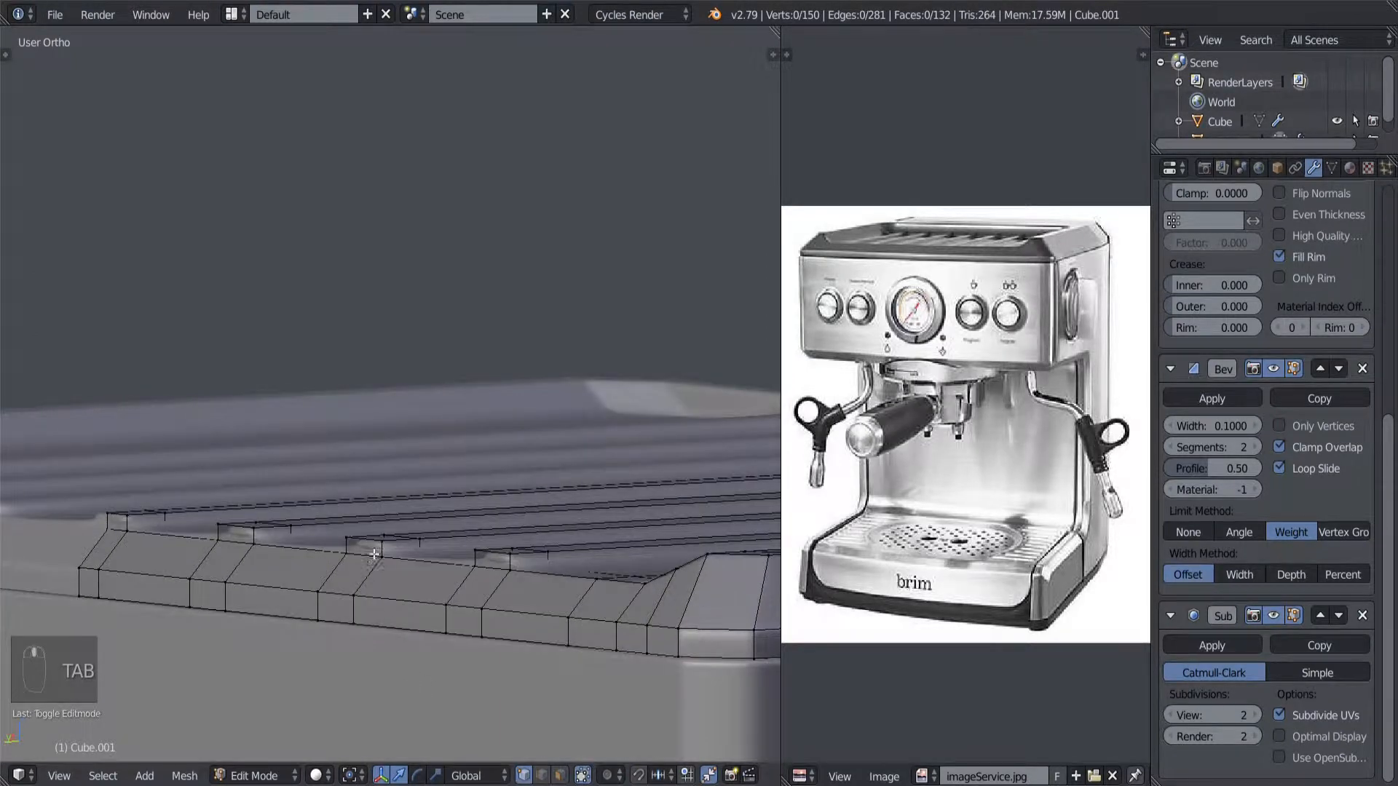
scroll(375, 555, "up", 3)
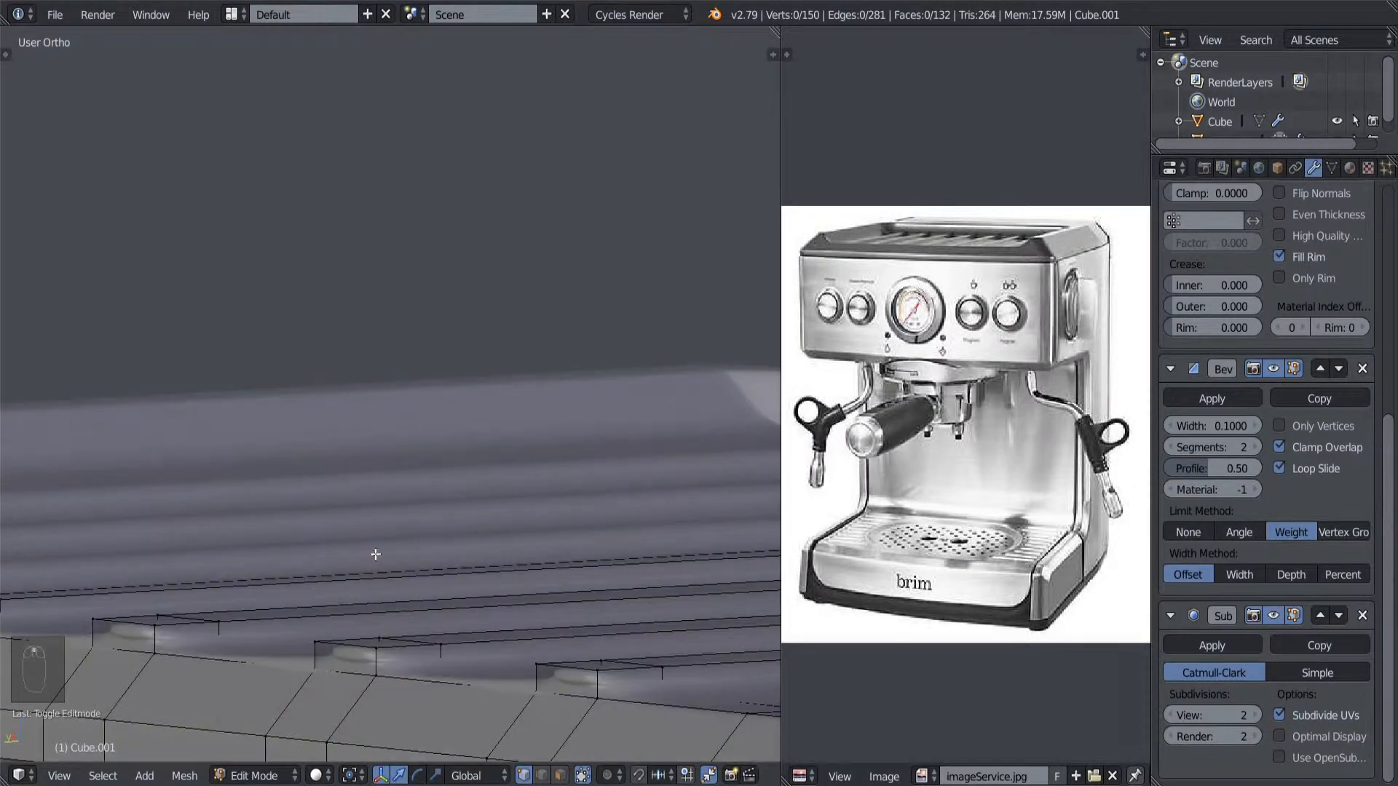
middle_click_drag(361, 606, 412, 542, "shift")
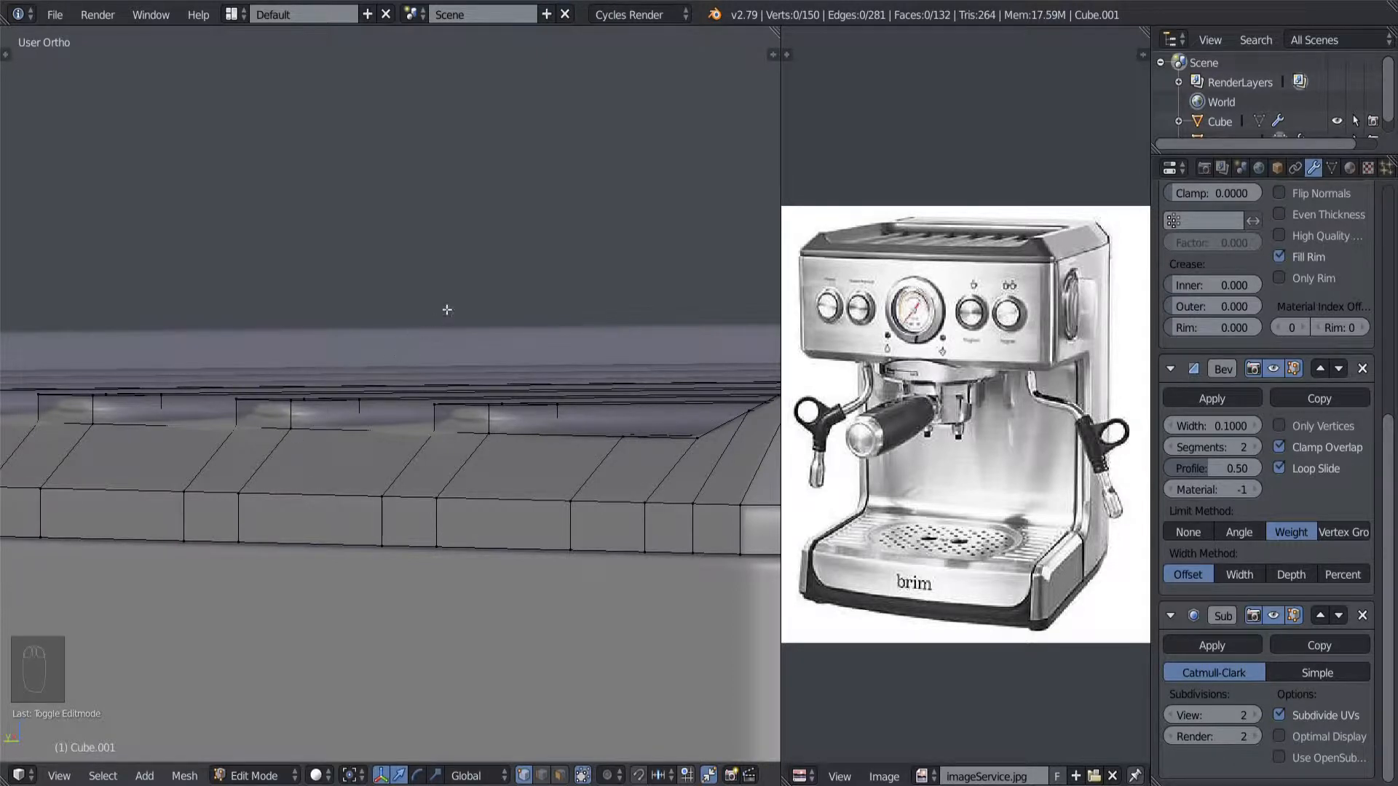
middle_click_drag(264, 427, 638, 561)
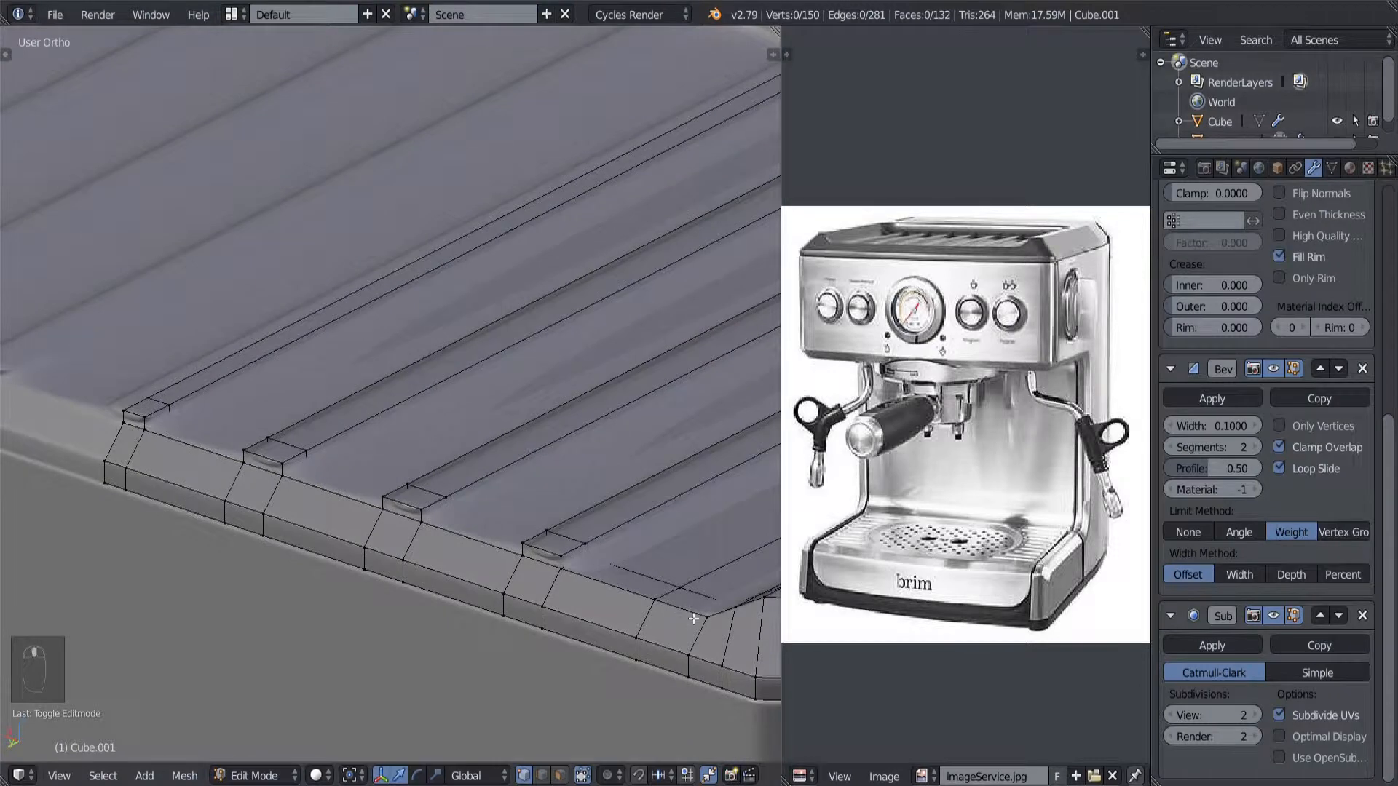
Step: Select the short upper edges at the rim-side ends of all four ribs
scroll(622, 580, "down", 1)
scroll(593, 588, "up", 2)
right_click(584, 589, "alt")
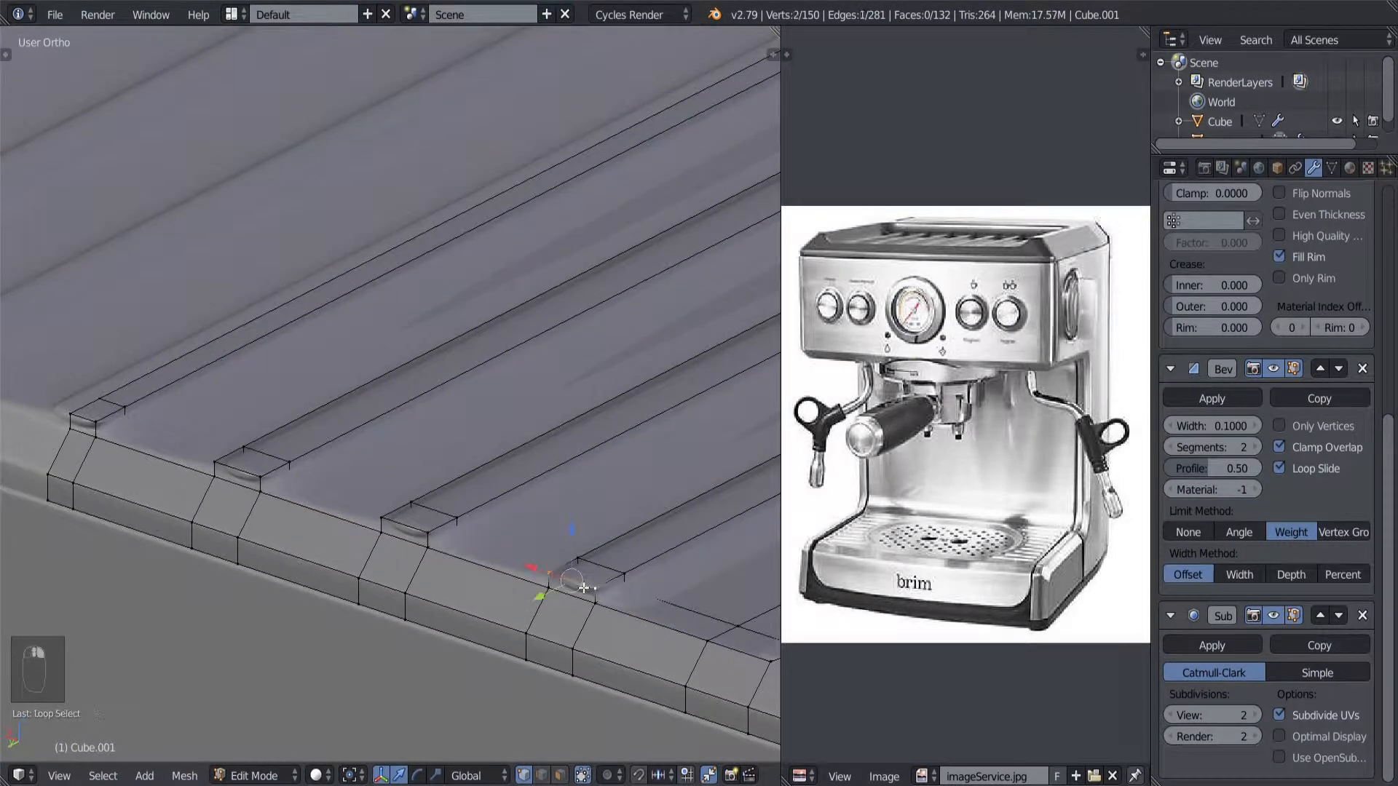
right_click(416, 533, "alt+shift")
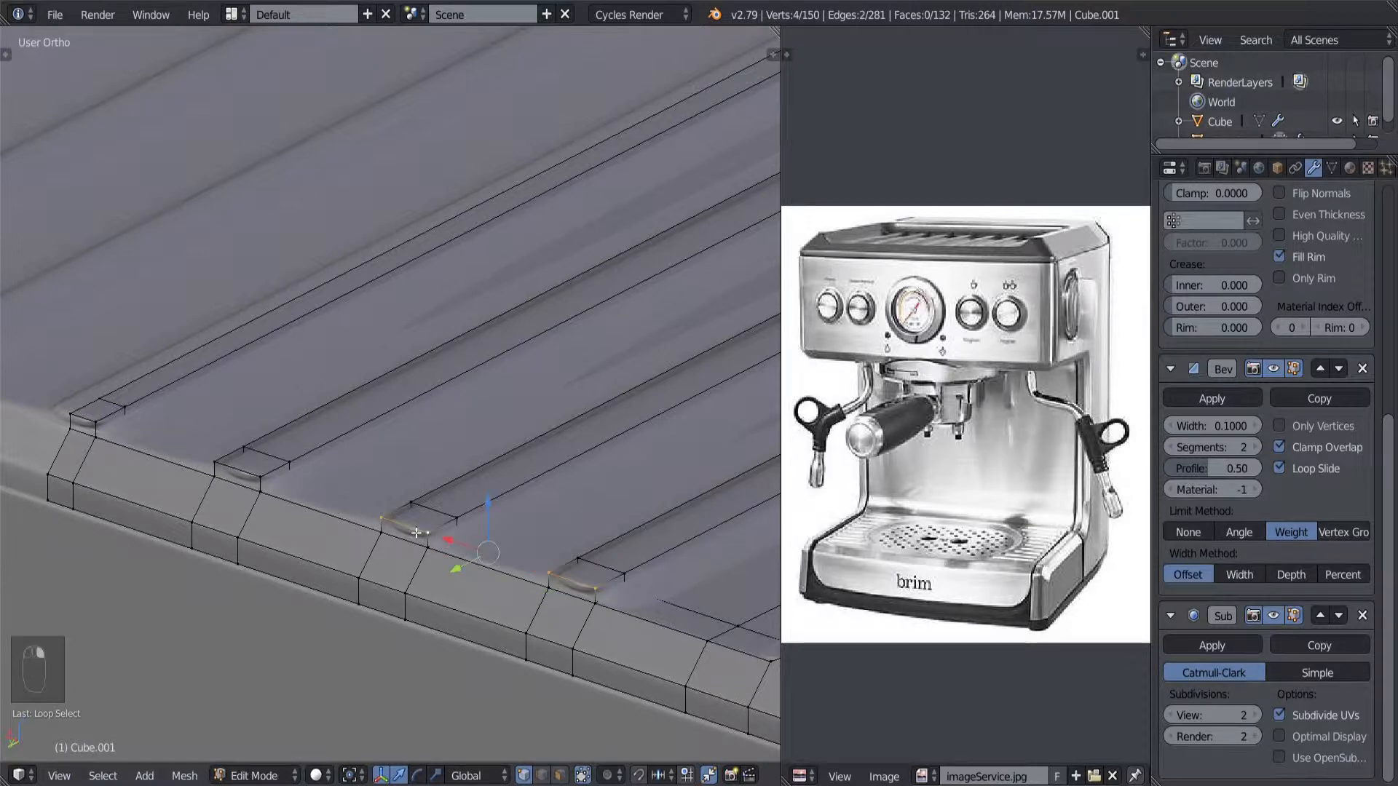
right_click(229, 473, "alt+shift")
right_click(91, 418, "alt+shift")
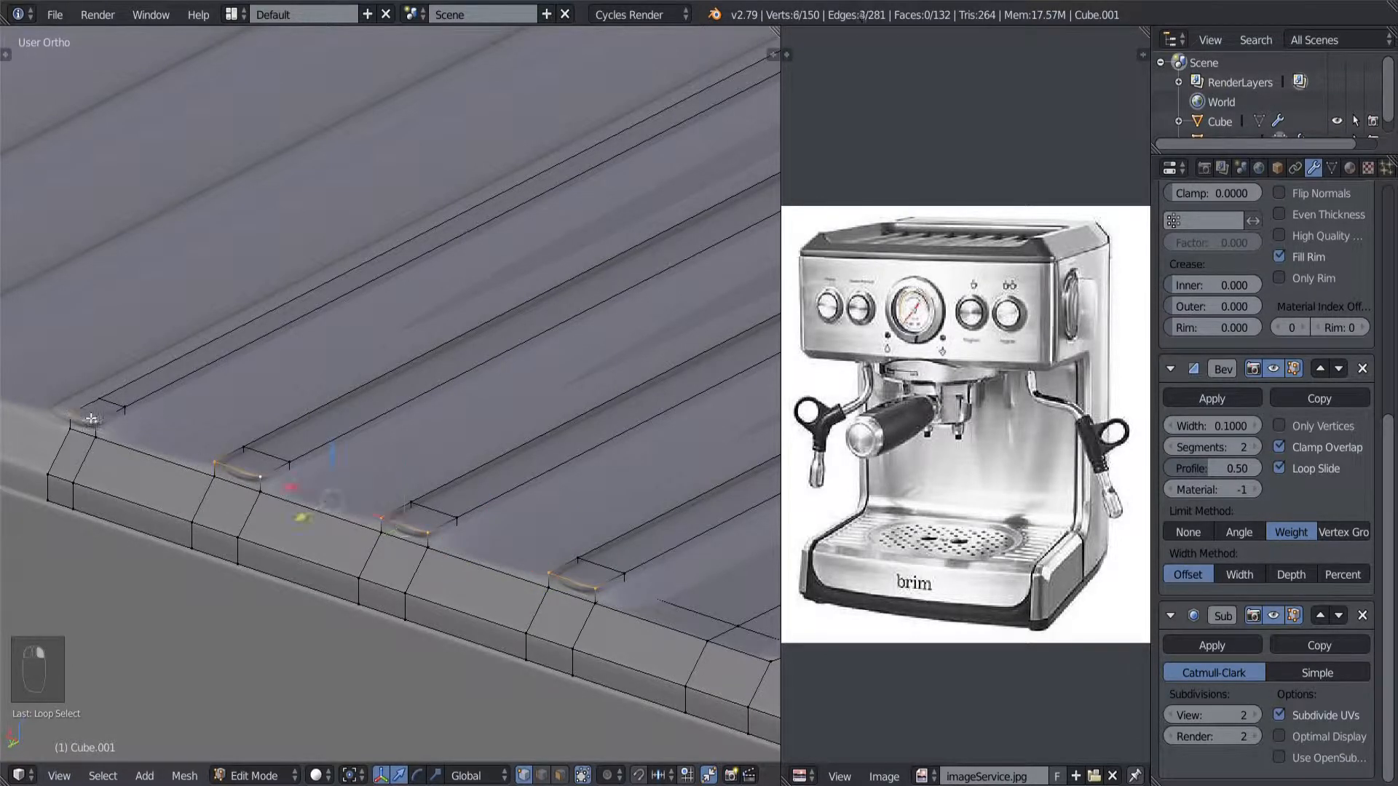
Step: Edge-slide the selected rib-end edges by about -0.34 in the right wireframe view to line them up with the rim's slope
key("KP_3")
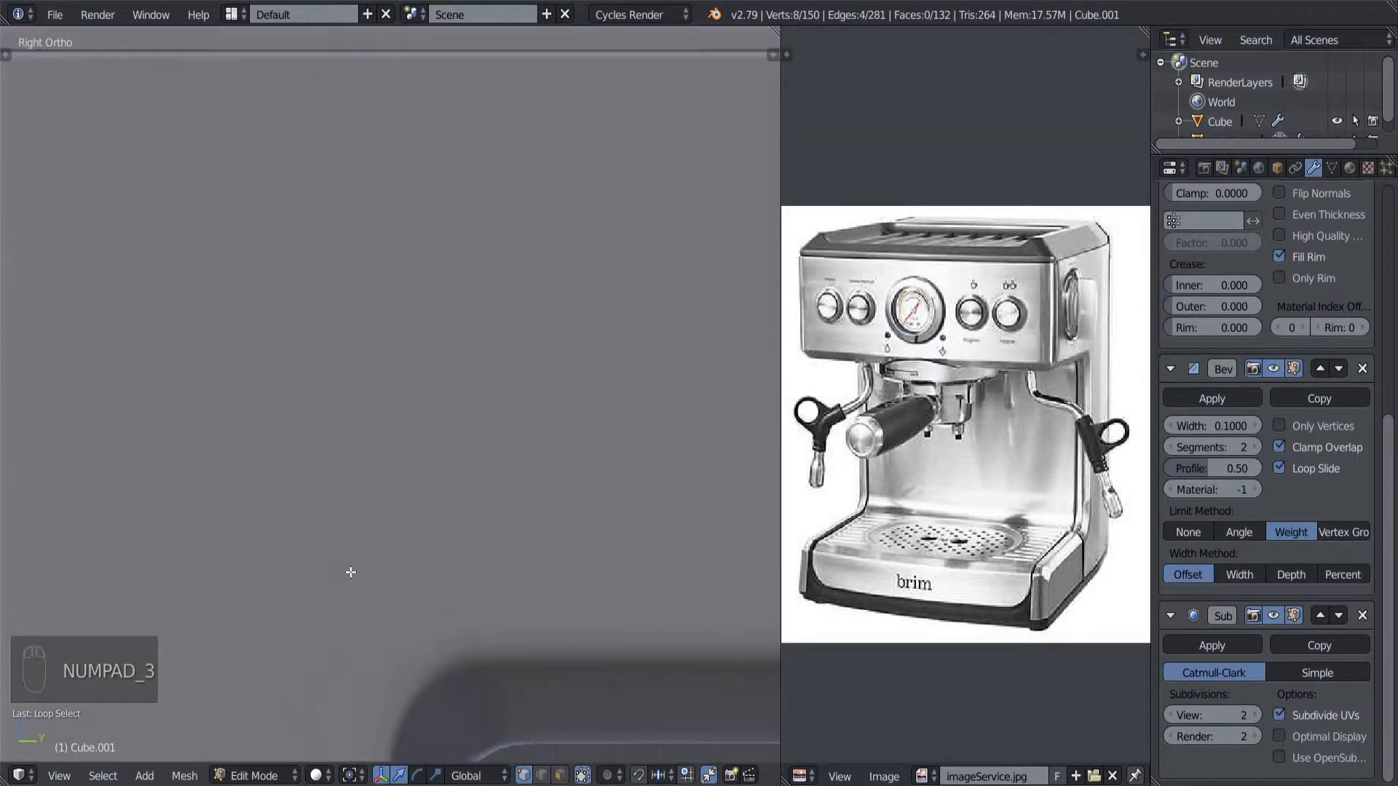
scroll(350, 572, "down", 6)
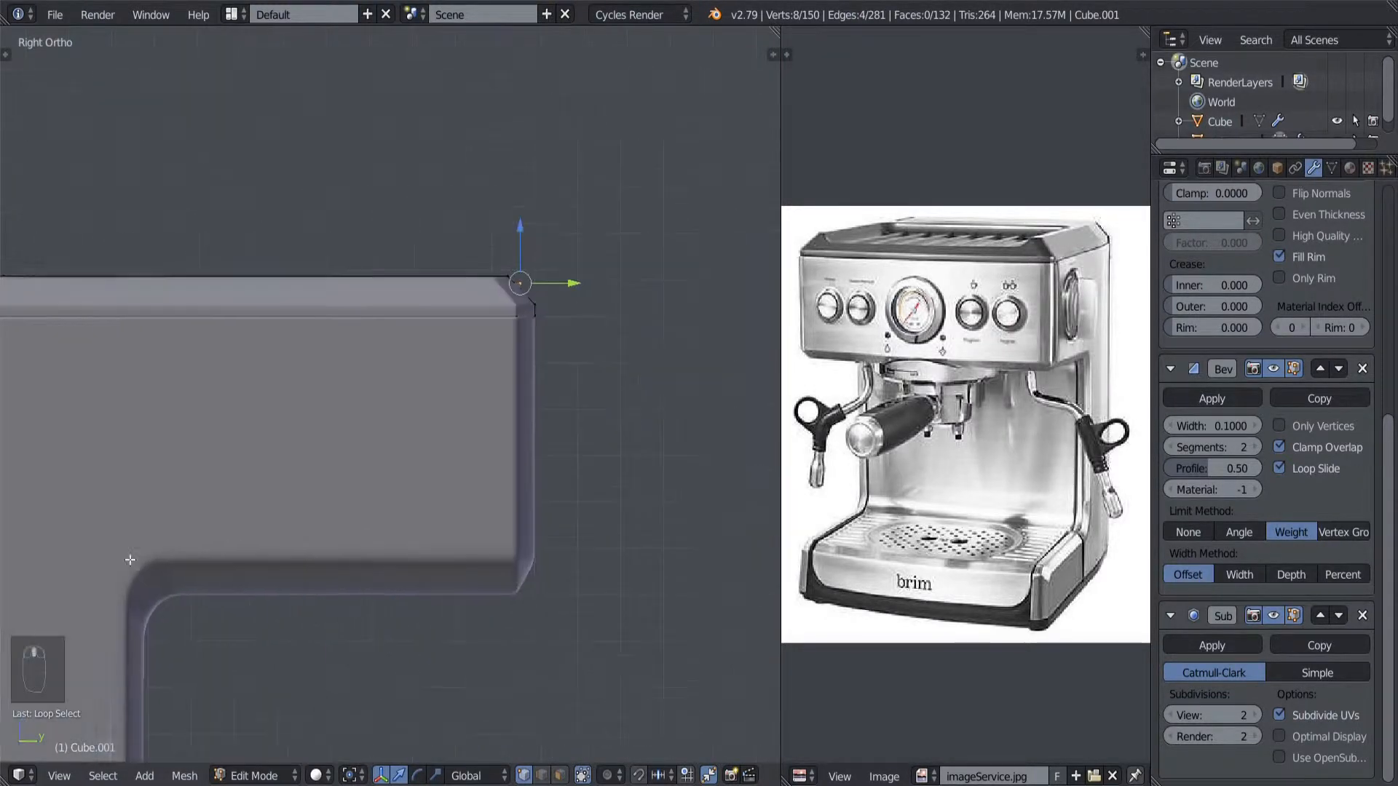
scroll(357, 540, "up", 2)
scroll(357, 540, "down", 2)
key("z")
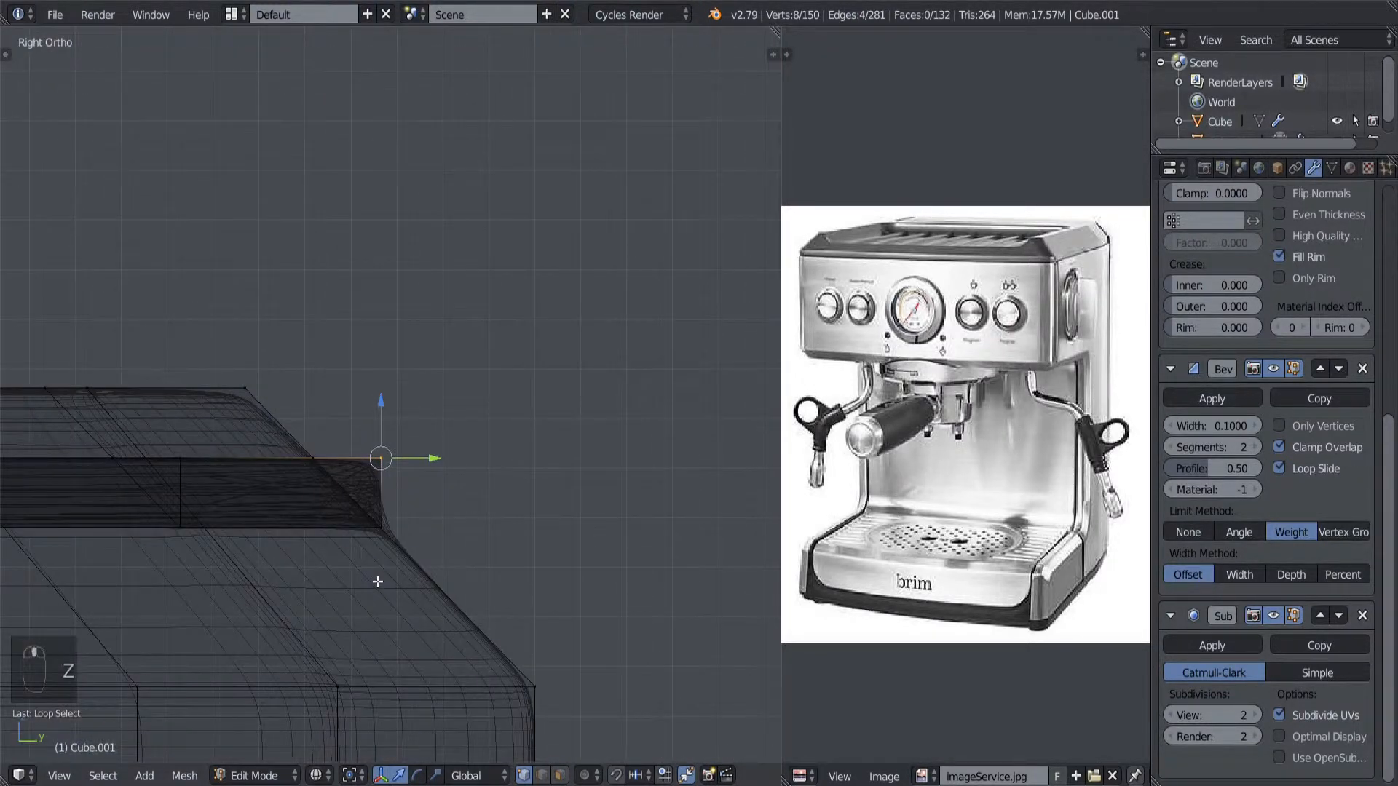
scroll(470, 578, "down", 1)
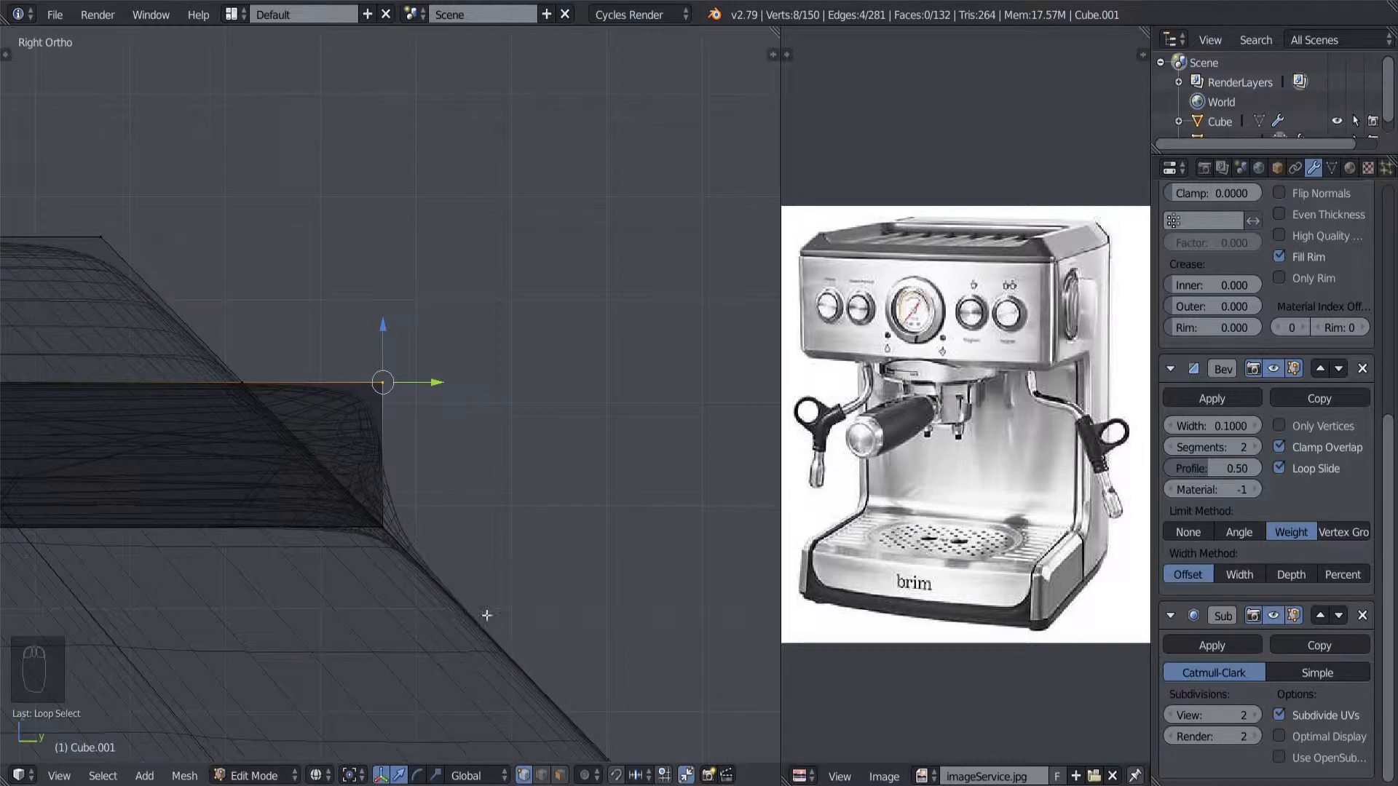
middle_click_drag(461, 546, 509, 555, "shift")
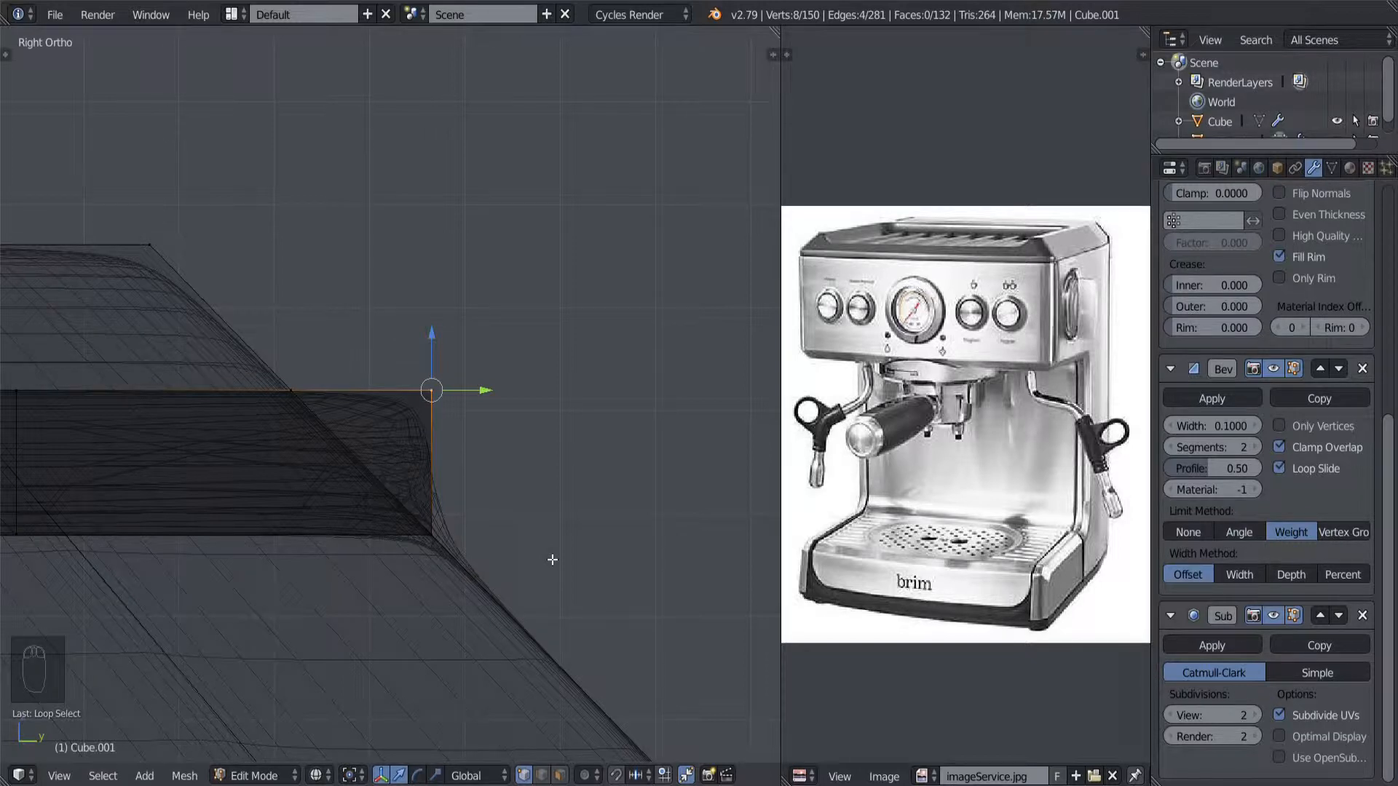
key("g")
key("g")
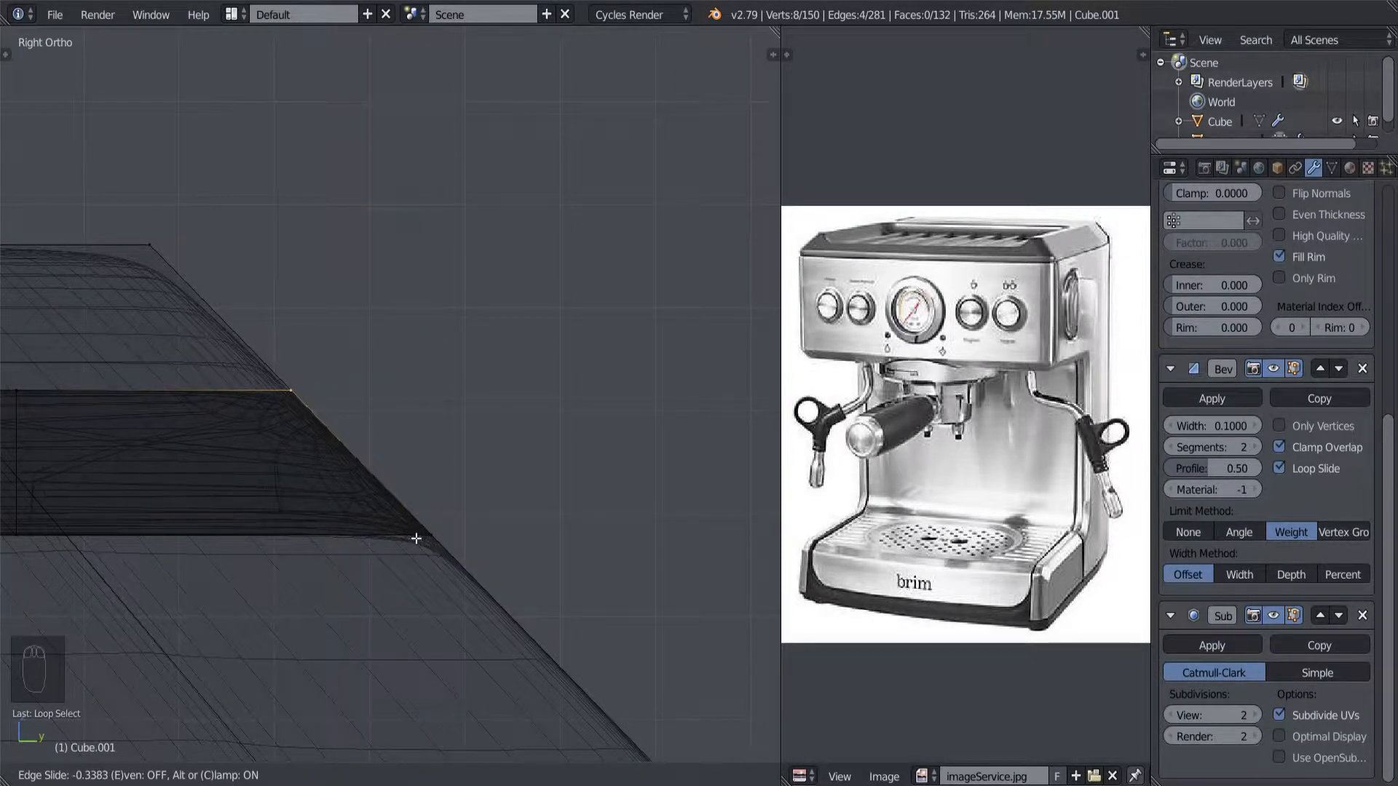
left_click(417, 538)
Step: Inspect the sloped rib ends in solid shading, in Object Mode and Edit Mode
scroll(417, 537, "down", 6)
key("z")
middle_click_drag(484, 540, 445, 552)
key("Tab")
scroll(323, 586, "down", 5)
key("Tab")
middle_click_drag(547, 552, 448, 695)
scroll(432, 515, "down", 3)
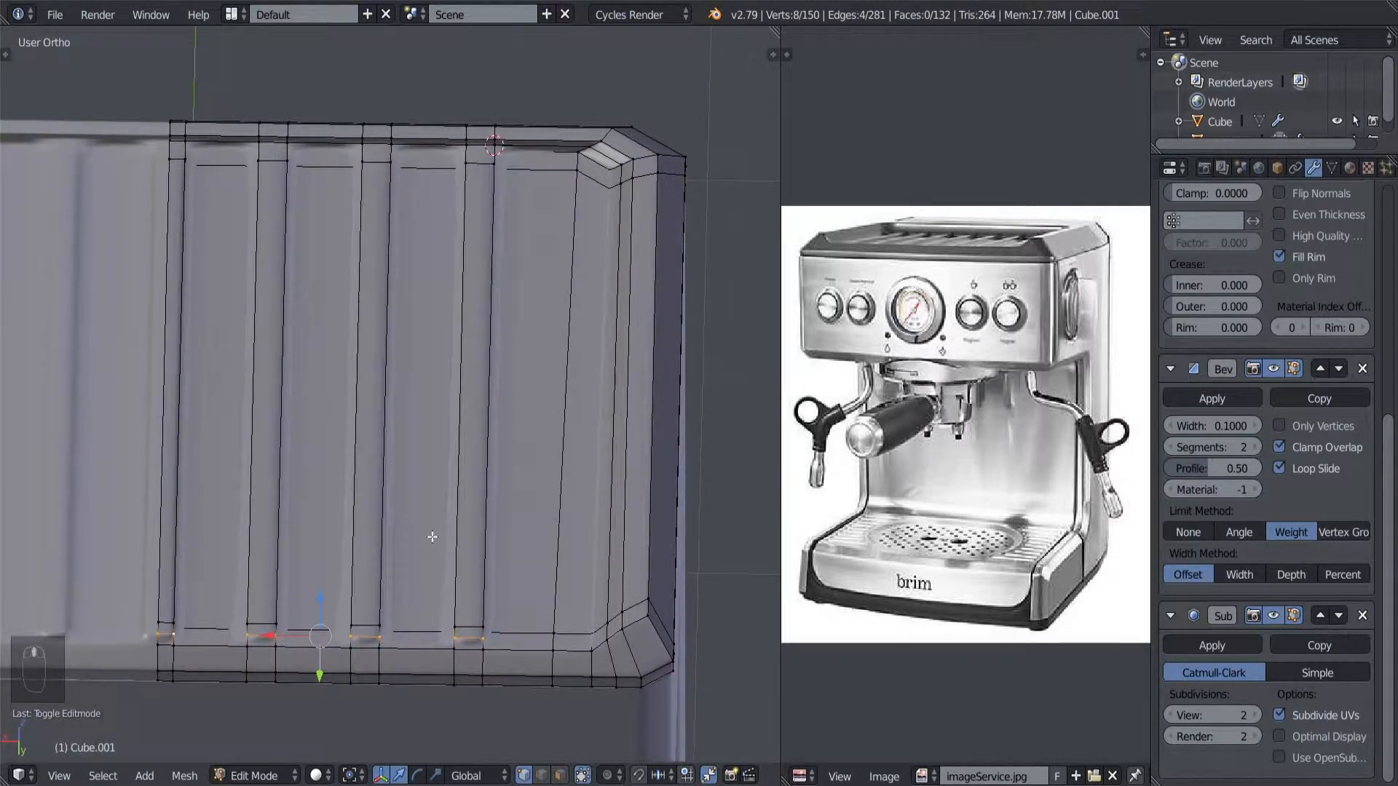
Step: Try to add two separate lengthwise edge loops near the sides of the outermost rib, and undo both cuts
middle_click_drag(428, 622, 445, 521, "shift")
scroll(472, 622, "up", 4)
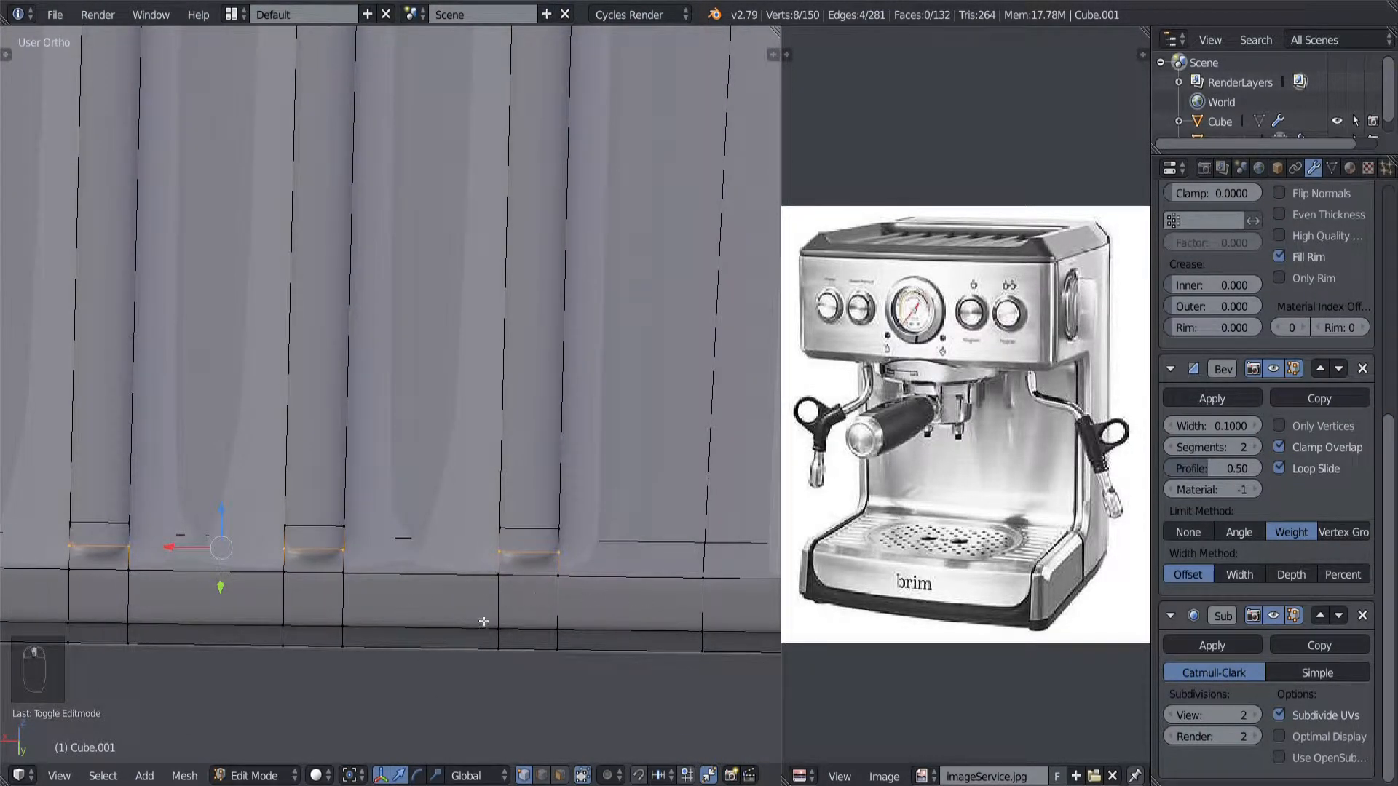
scroll(462, 610, "down", 1)
middle_click_drag(485, 570, 422, 563, "shift")
scroll(394, 580, "up", 1)
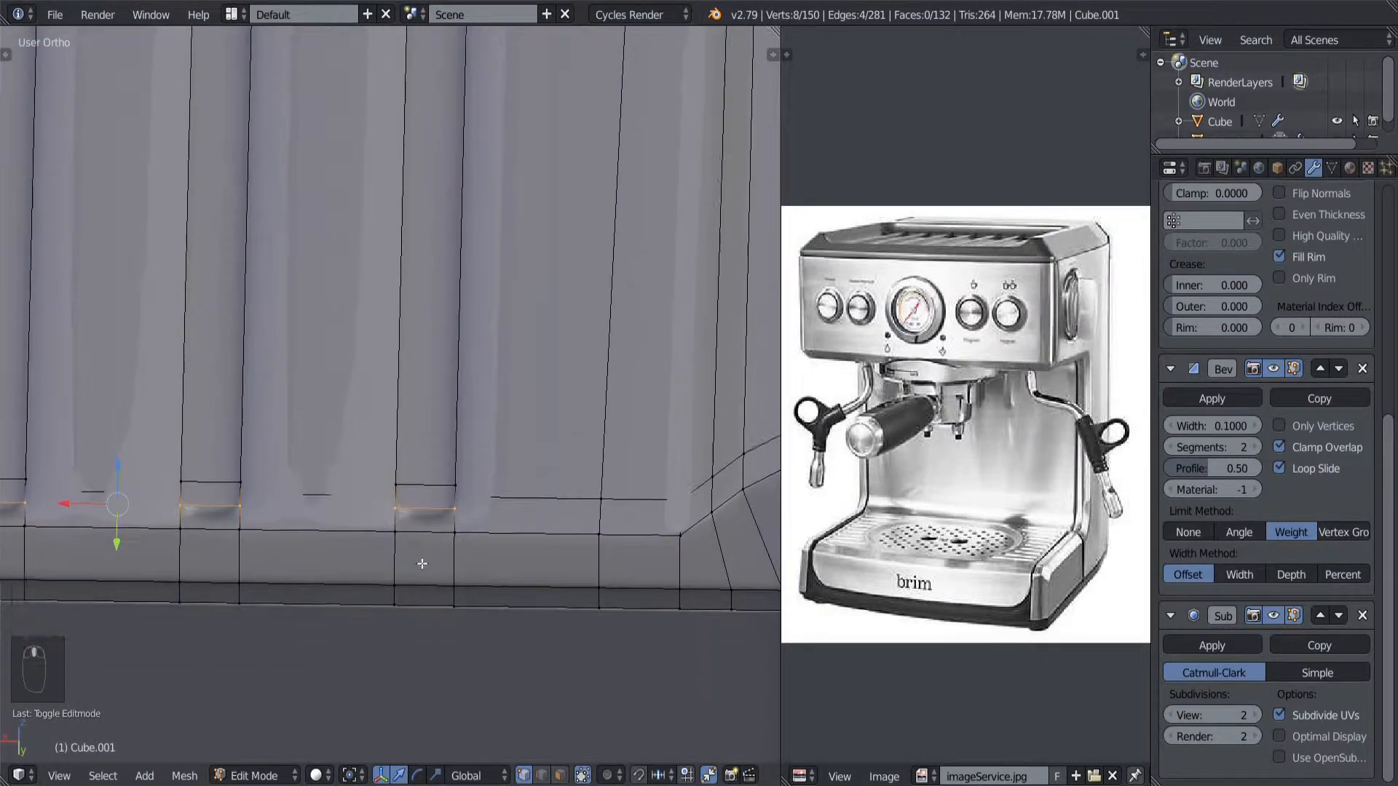
scroll(422, 563, "up", 2)
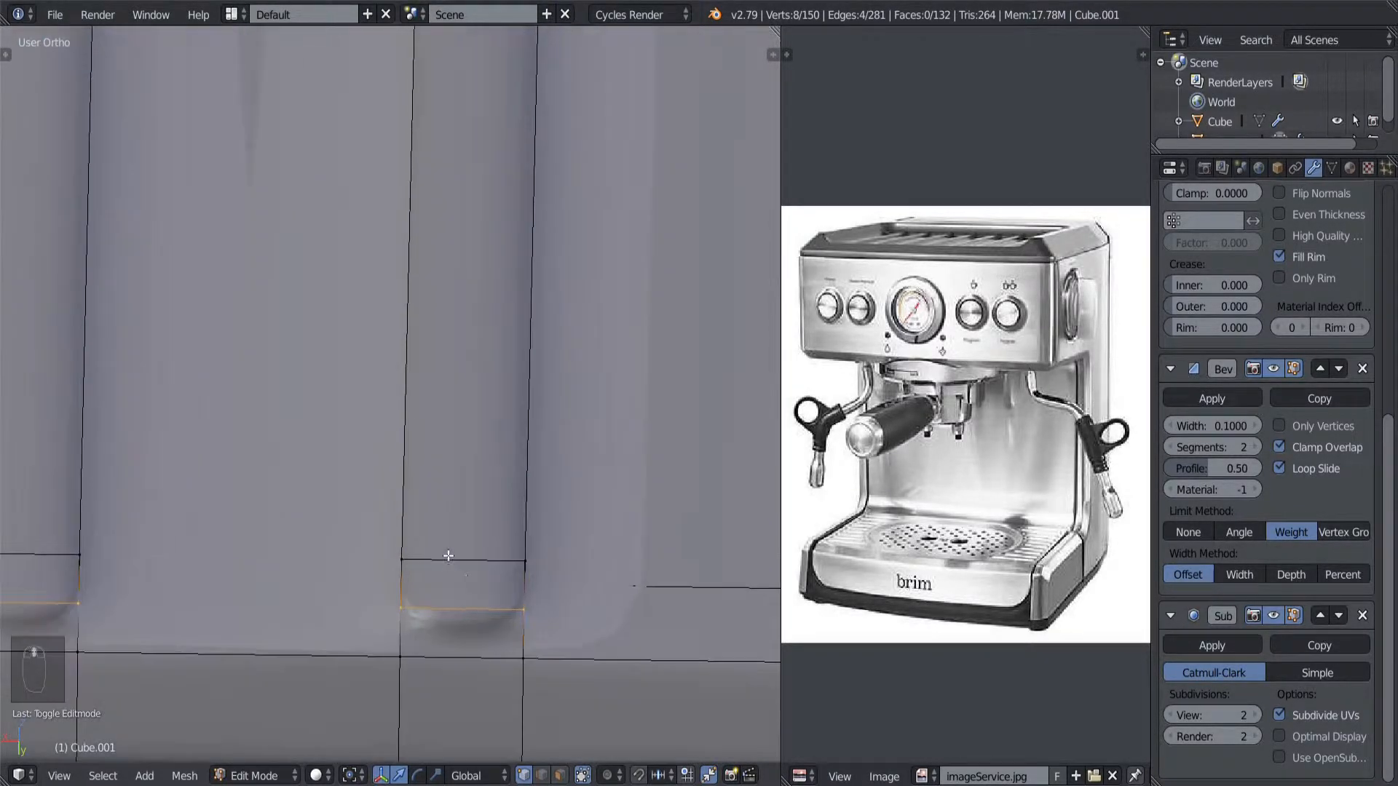
key("ctrl+r")
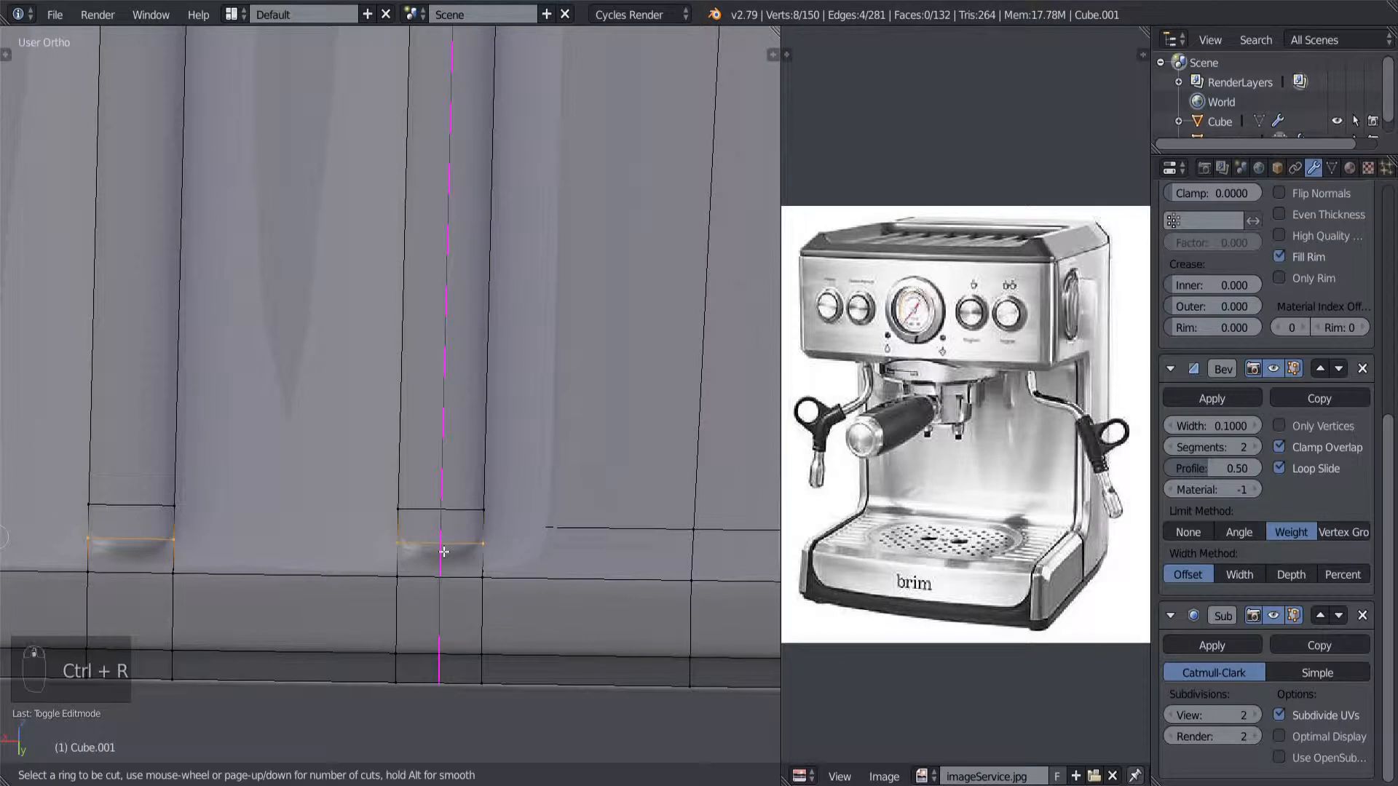
left_click(444, 552)
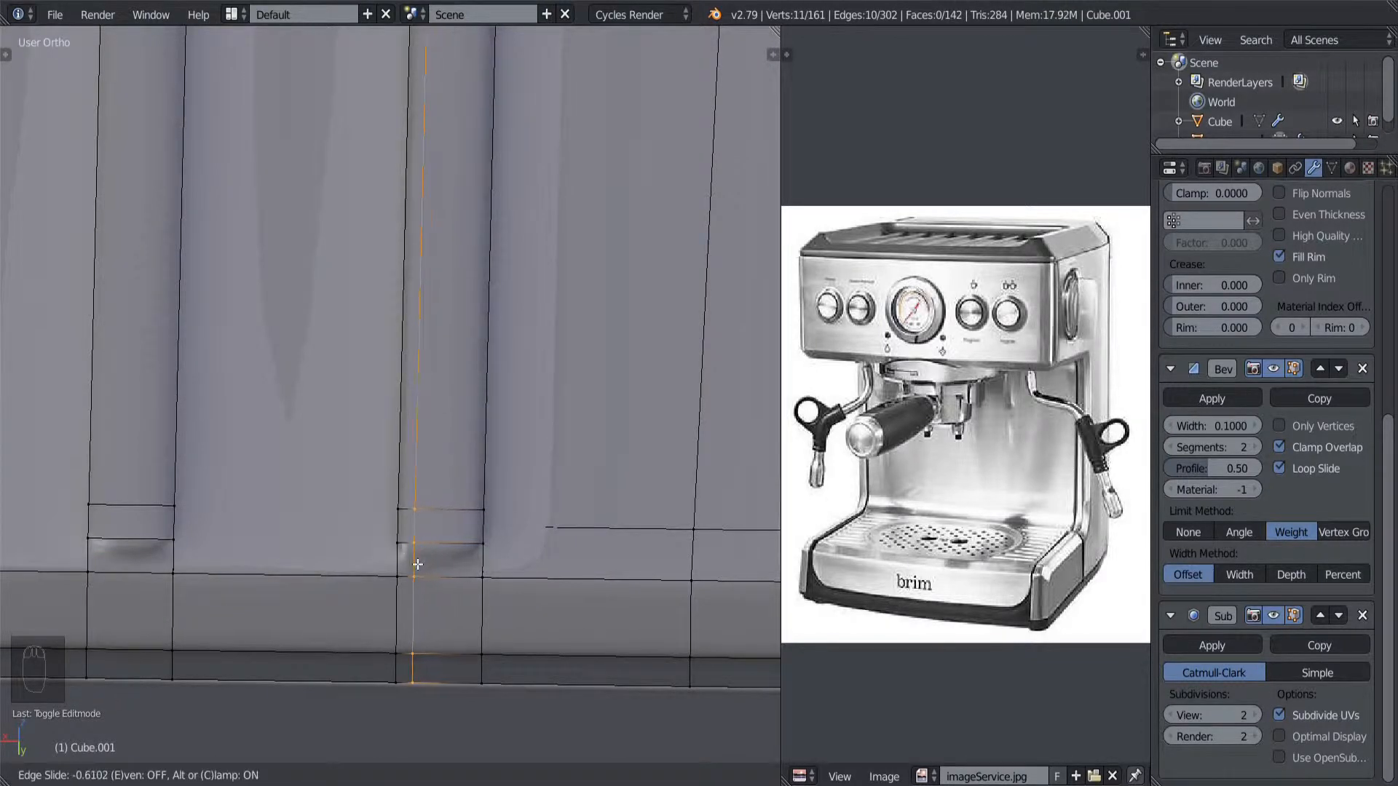
left_click(416, 566)
key("ctrl+r")
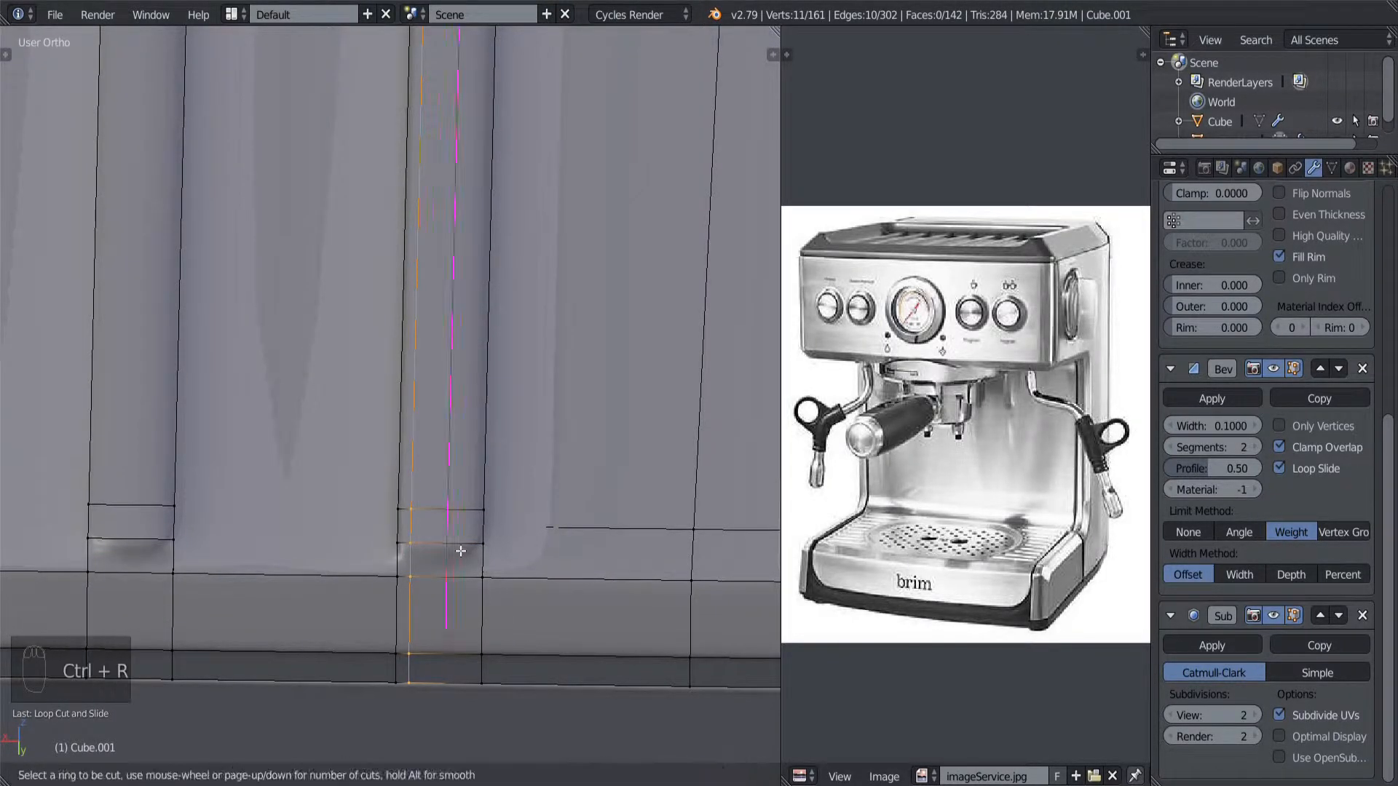
left_click(463, 551)
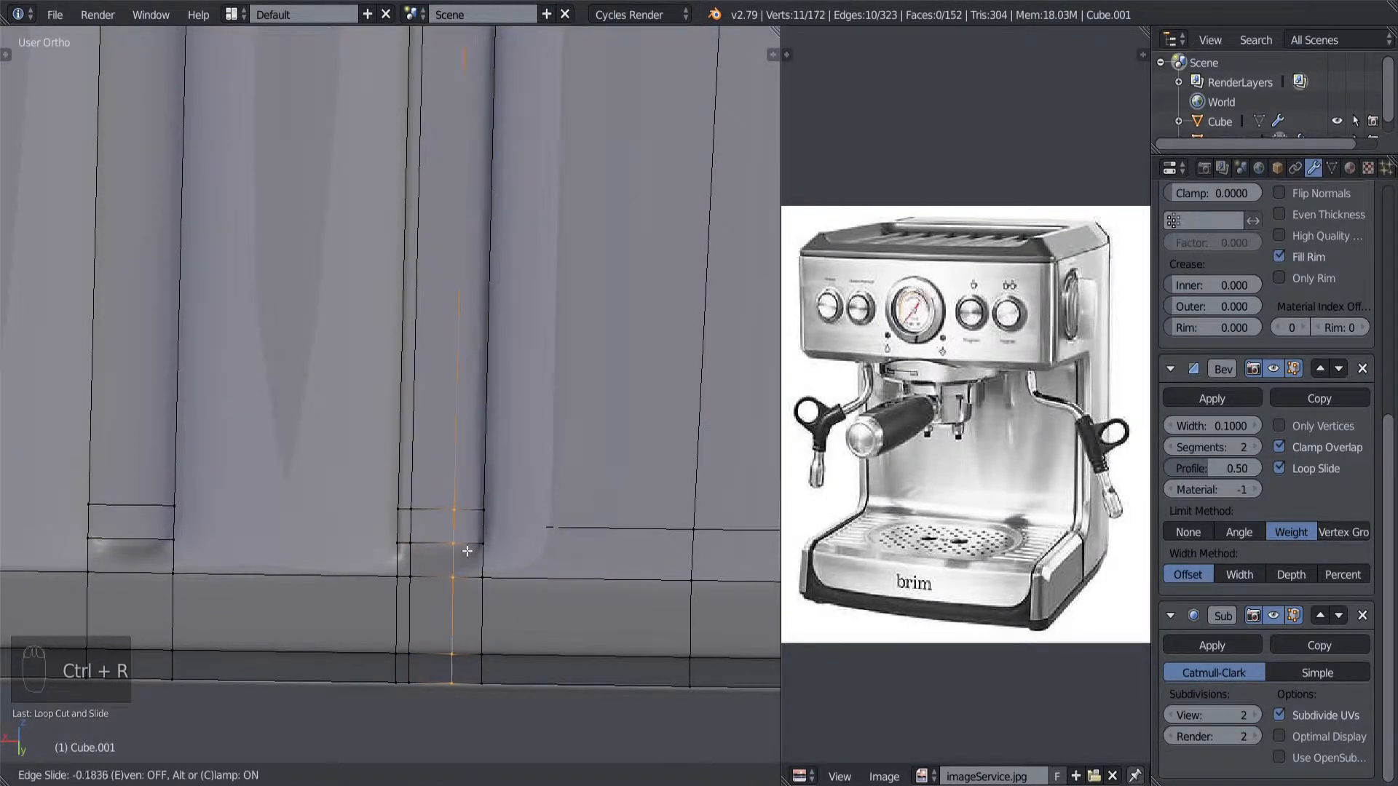
left_click(532, 547)
key("ctrl+z")
key("ctrl+z")
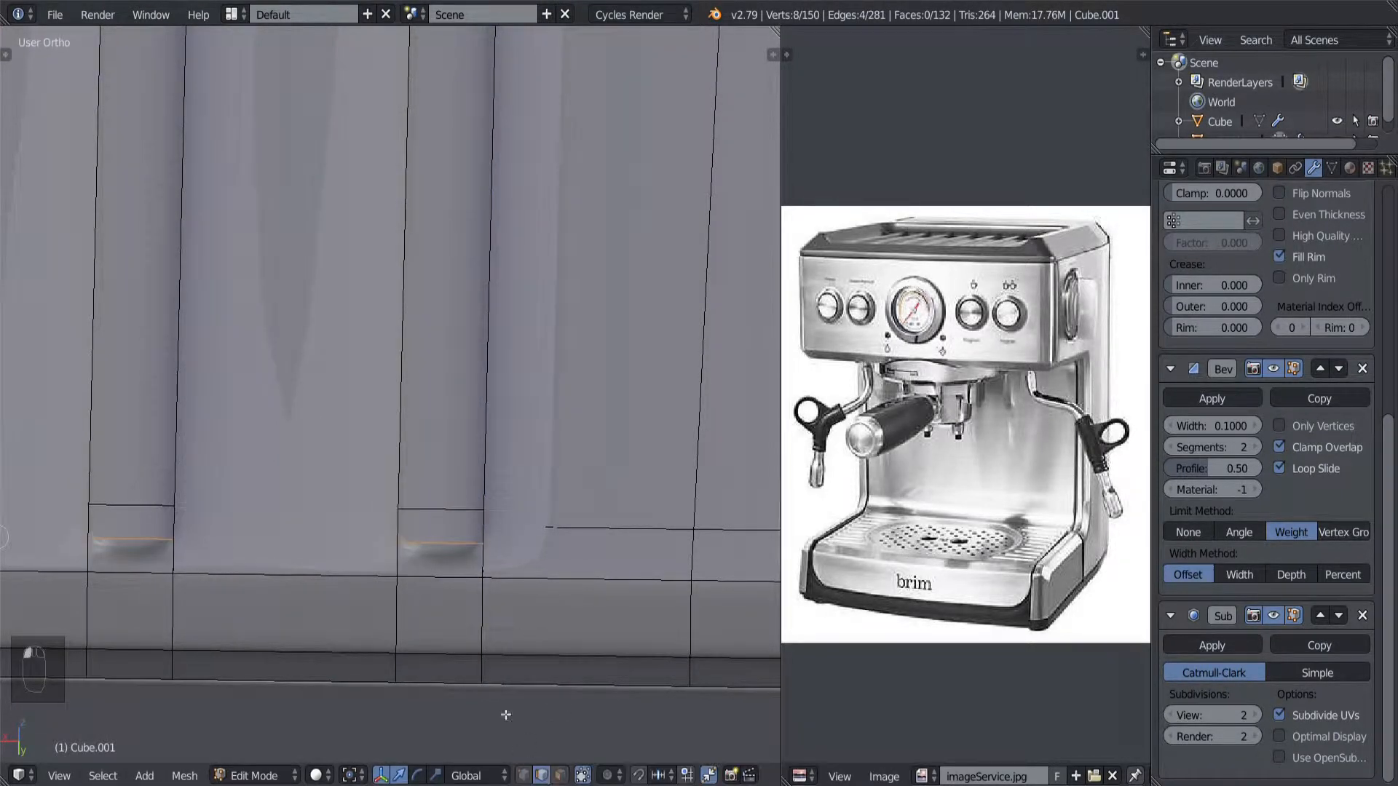
Step: Add four evenly spaced lengthwise loop cuts along the outermost rib
scroll(489, 680, "up", 1)
key("ctrl+r")
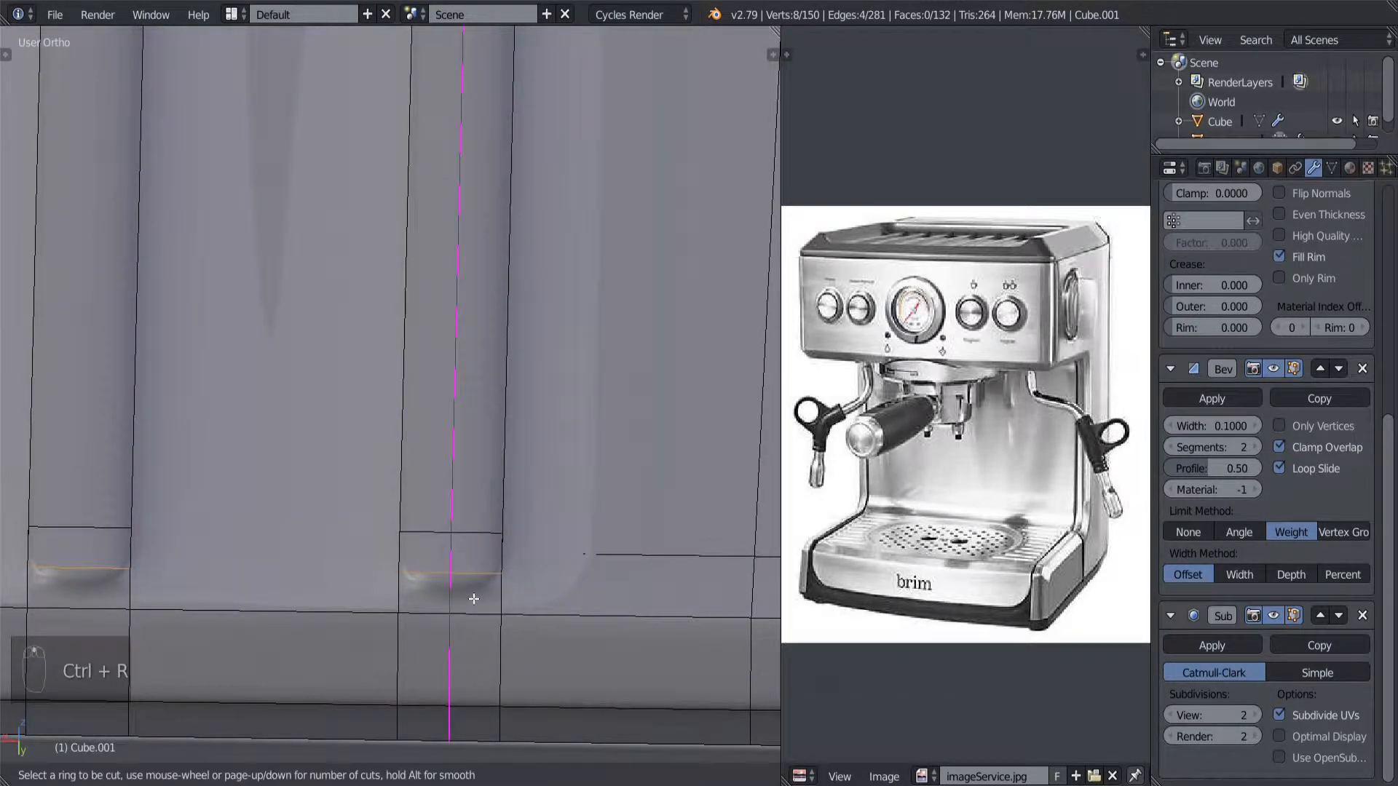
scroll(474, 598, "up", 3)
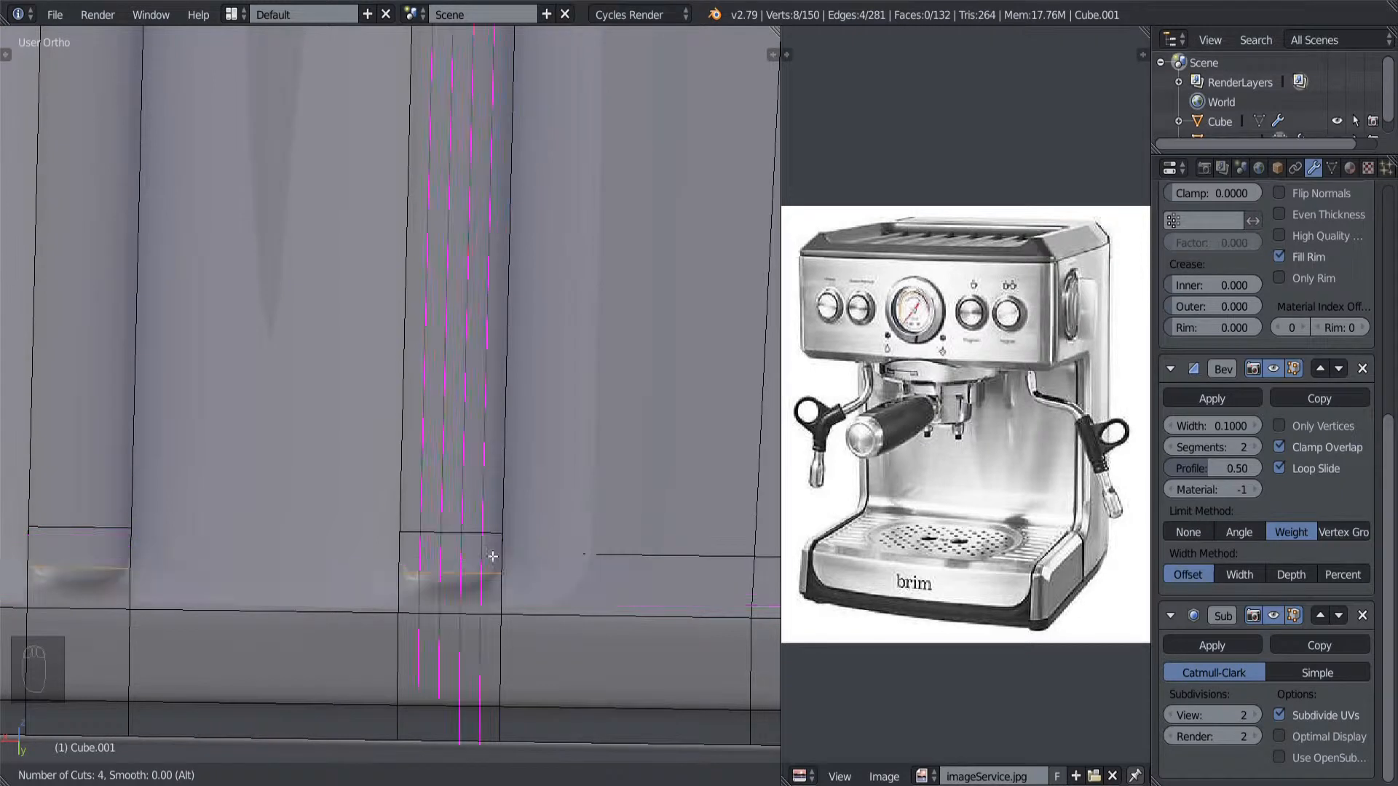
left_click(476, 599)
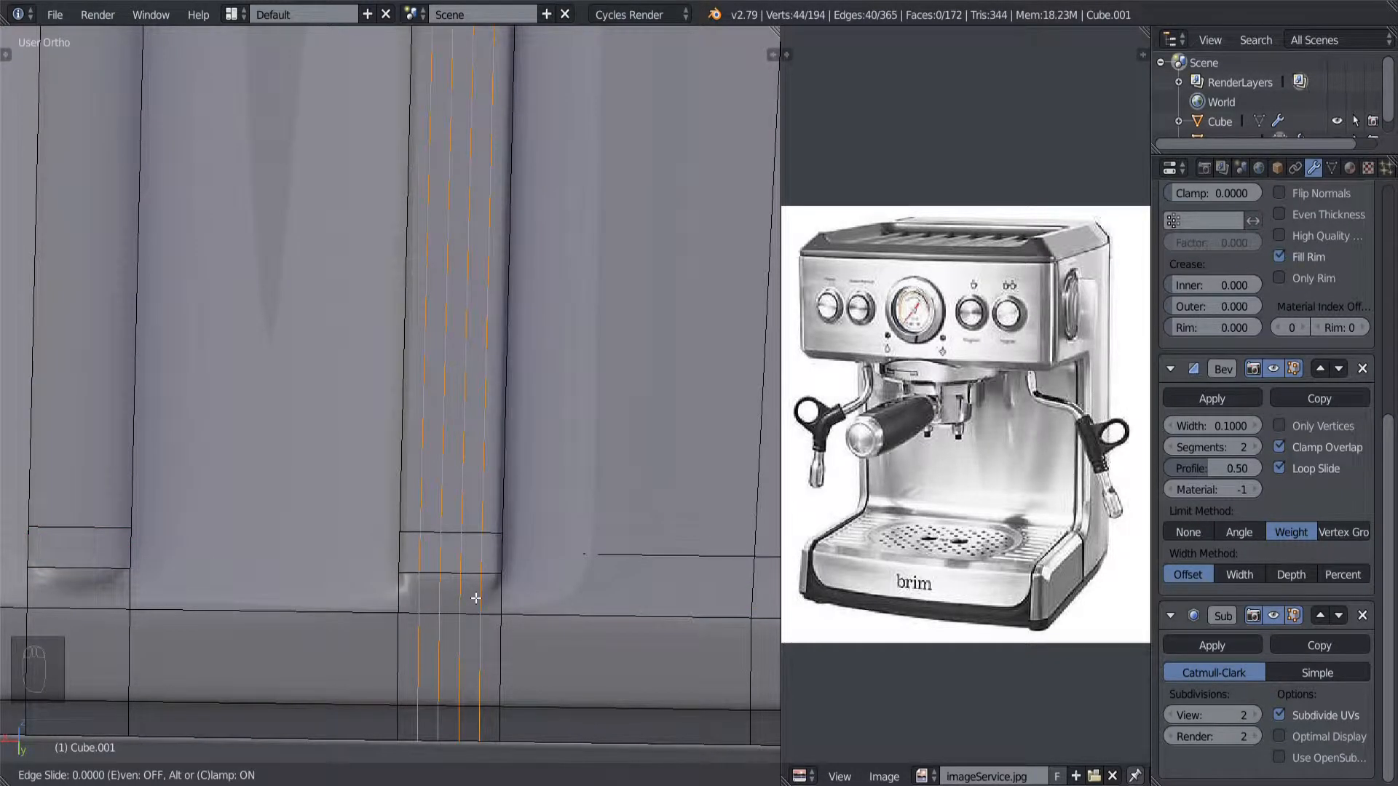
right_click(476, 599)
Step: Dissolve the two middle loops on the outermost rib, keeping the two loops nearest its sides
right_click(431, 497, "alt+shift")
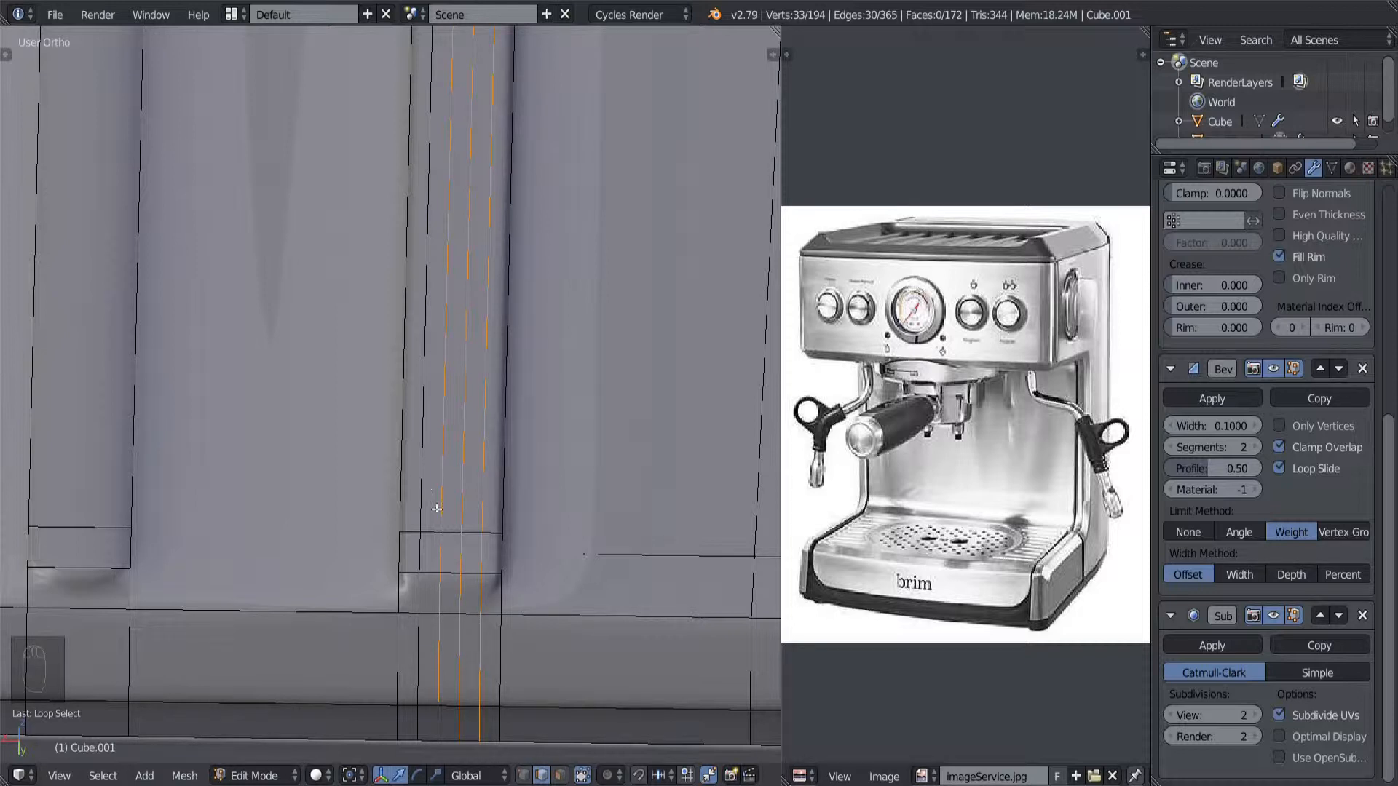
right_click(490, 504, "alt+shift")
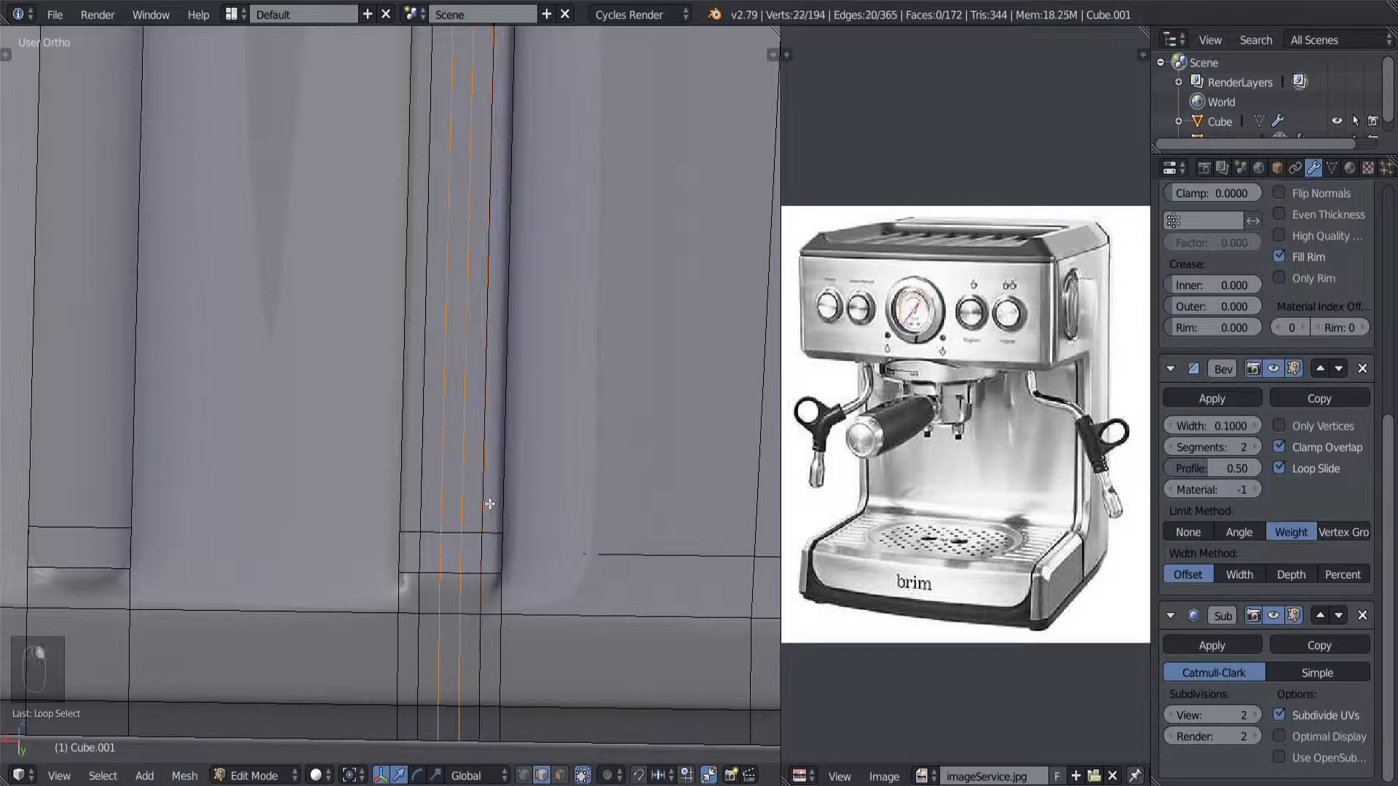
key("x")
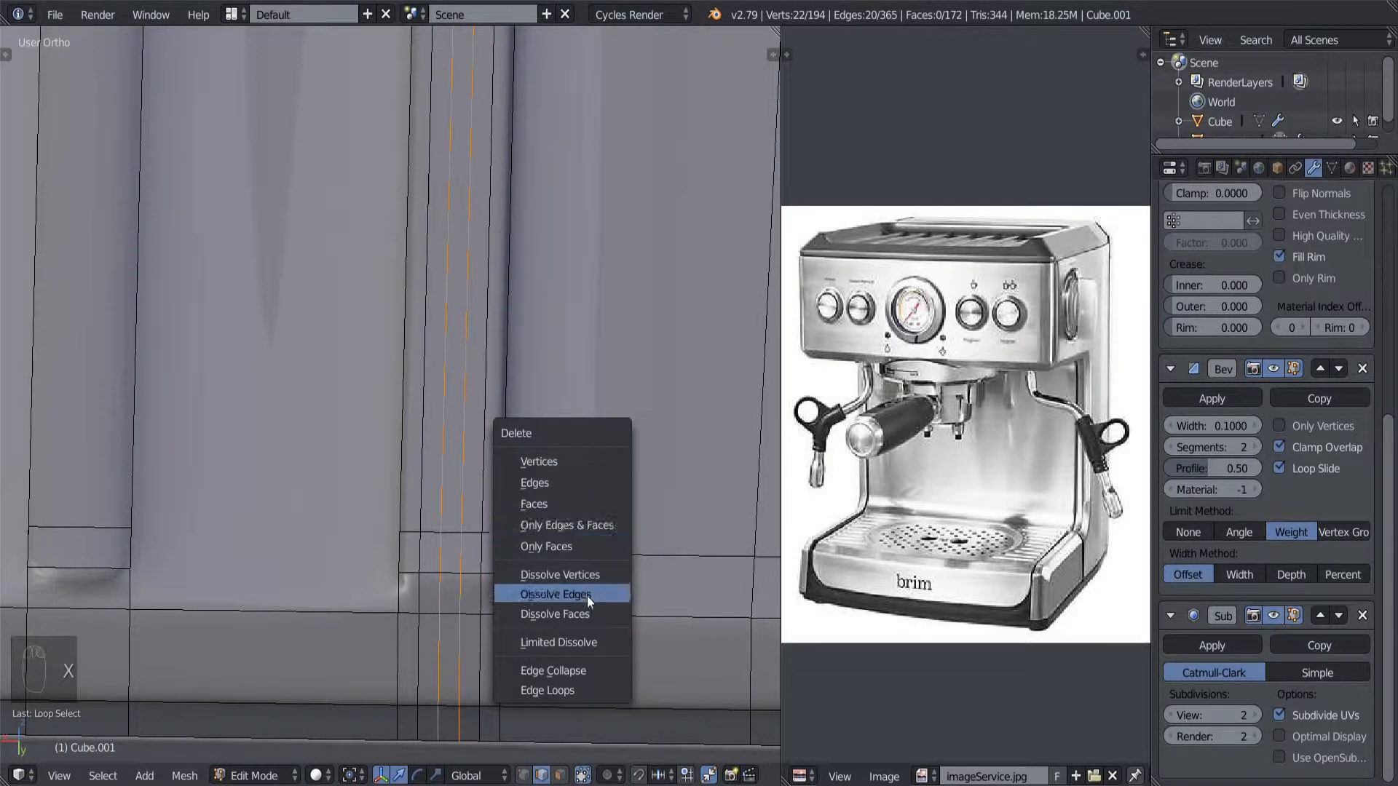
left_click(586, 590)
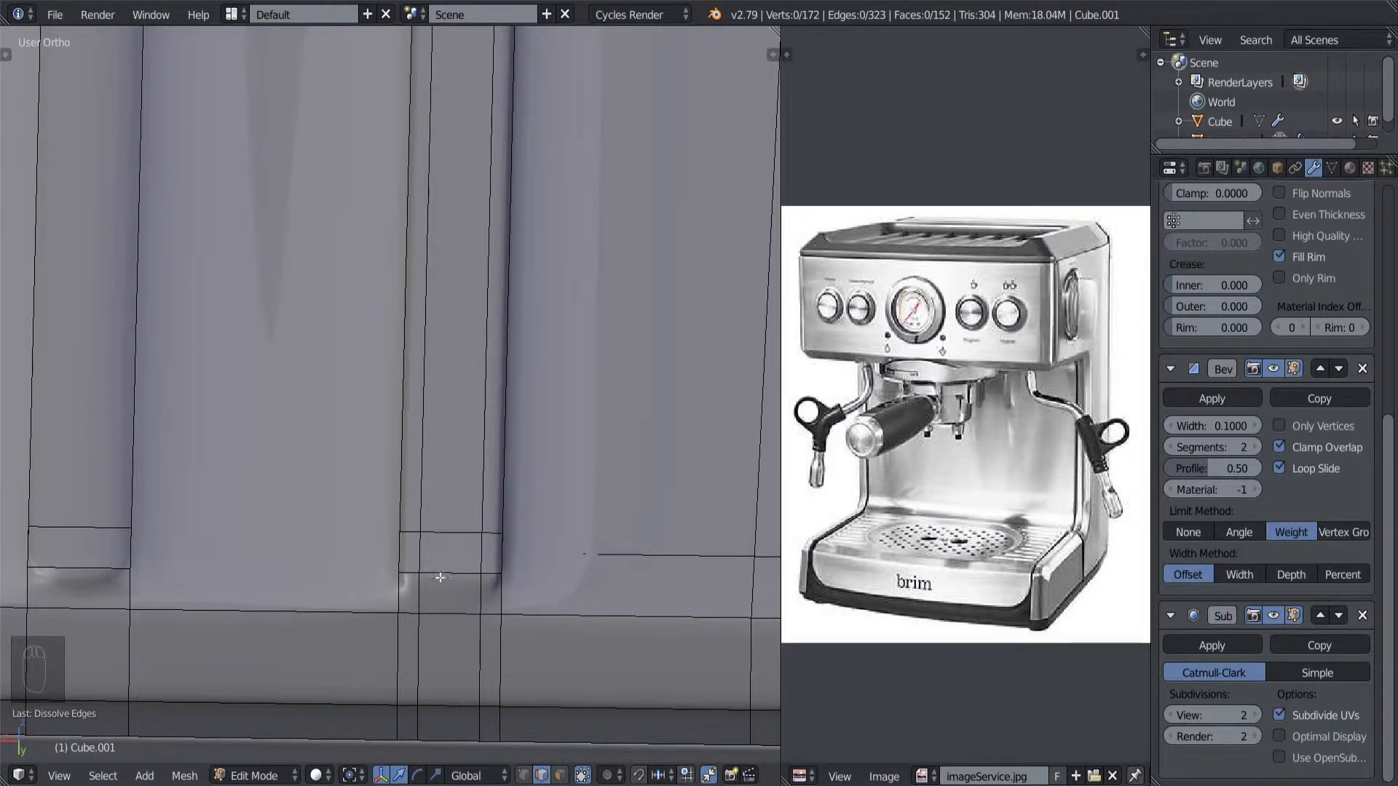
Step: Add four evenly spaced lengthwise loop cuts along the second rib from the outside and dissolve the two middle ones
middle_click_drag(440, 578, 378, 553)
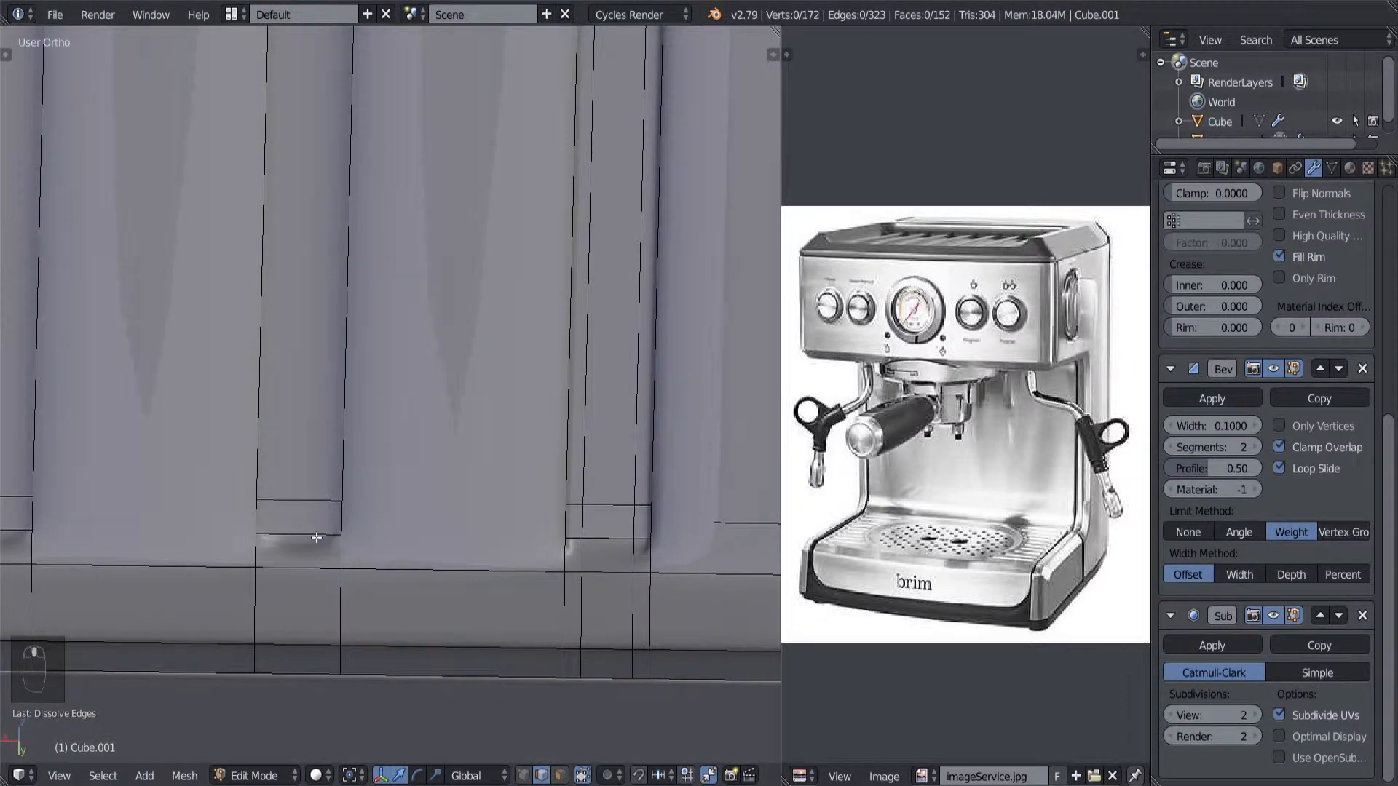
key("ctrl+r")
scroll(317, 538, "up", 2)
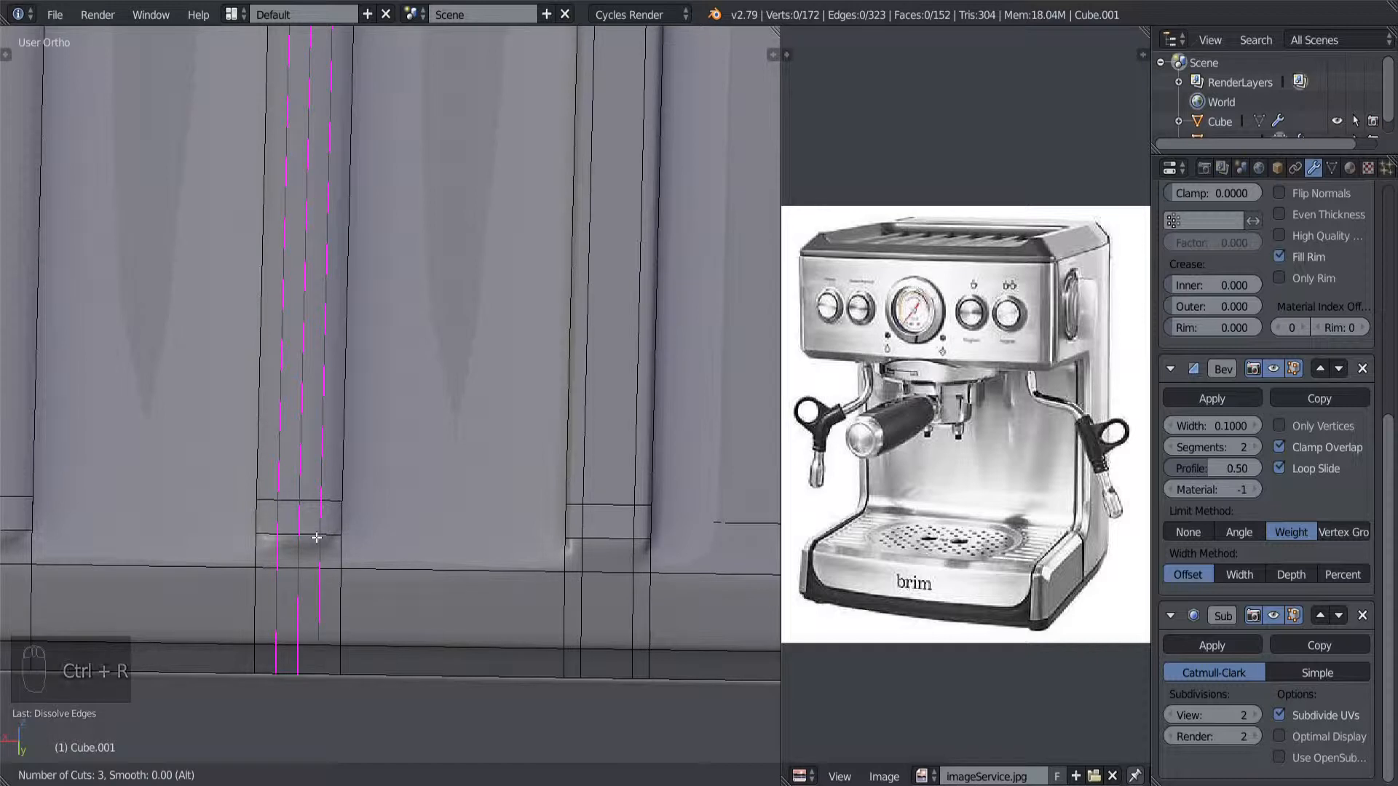
left_click(316, 537)
right_click(316, 538)
middle_click_drag(317, 538, 418, 526)
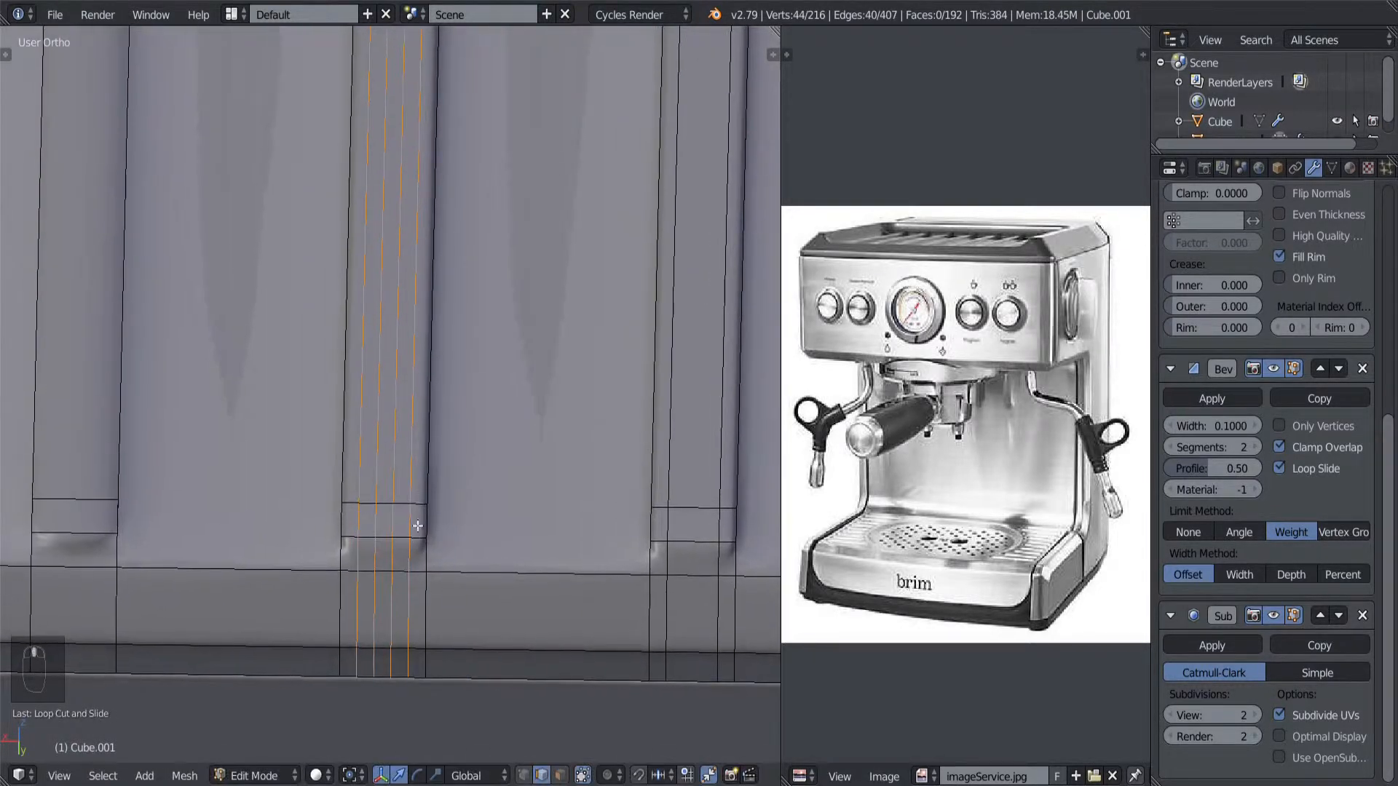
right_click(363, 456, "alt+shift")
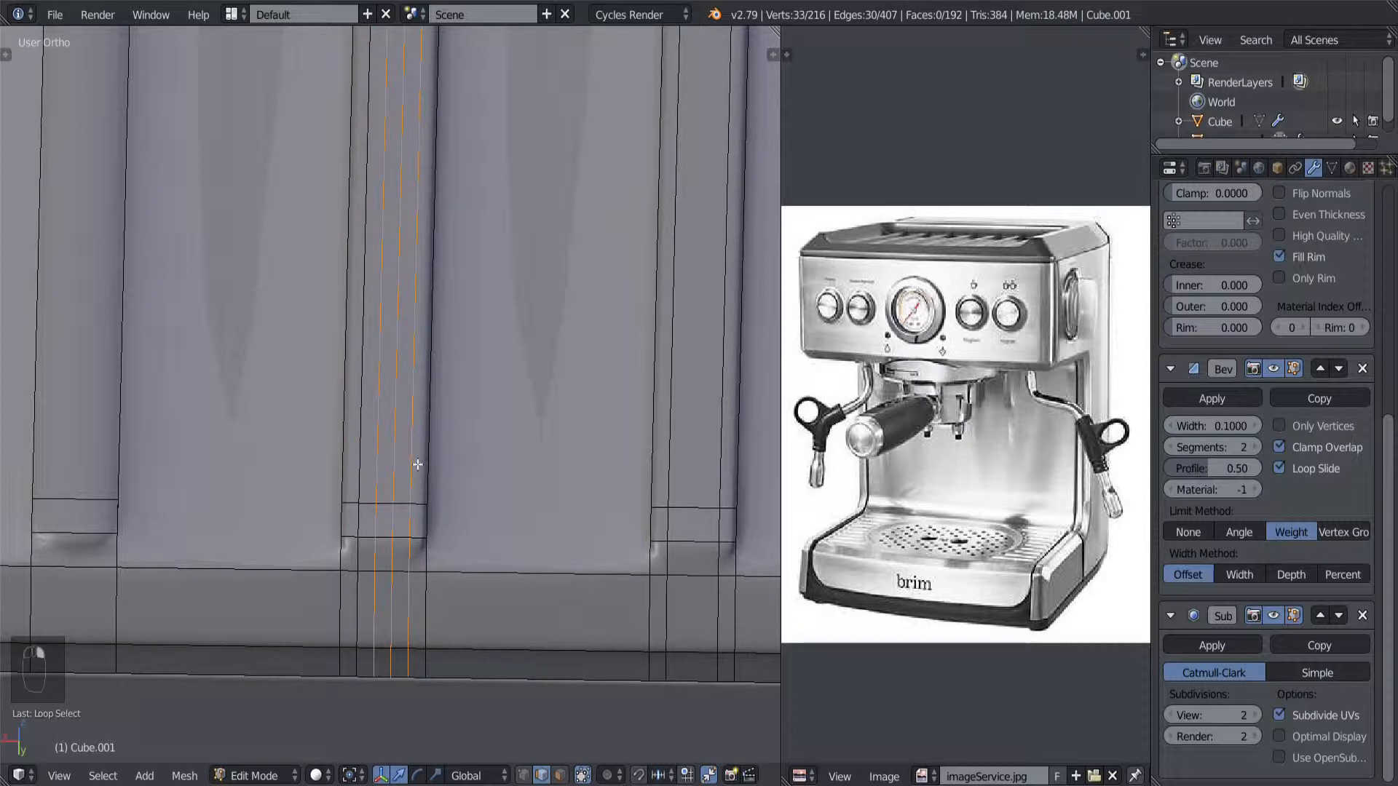
right_click(417, 464, "alt+shift")
middle_click_drag(393, 480, 390, 537)
key("x")
left_click(388, 555)
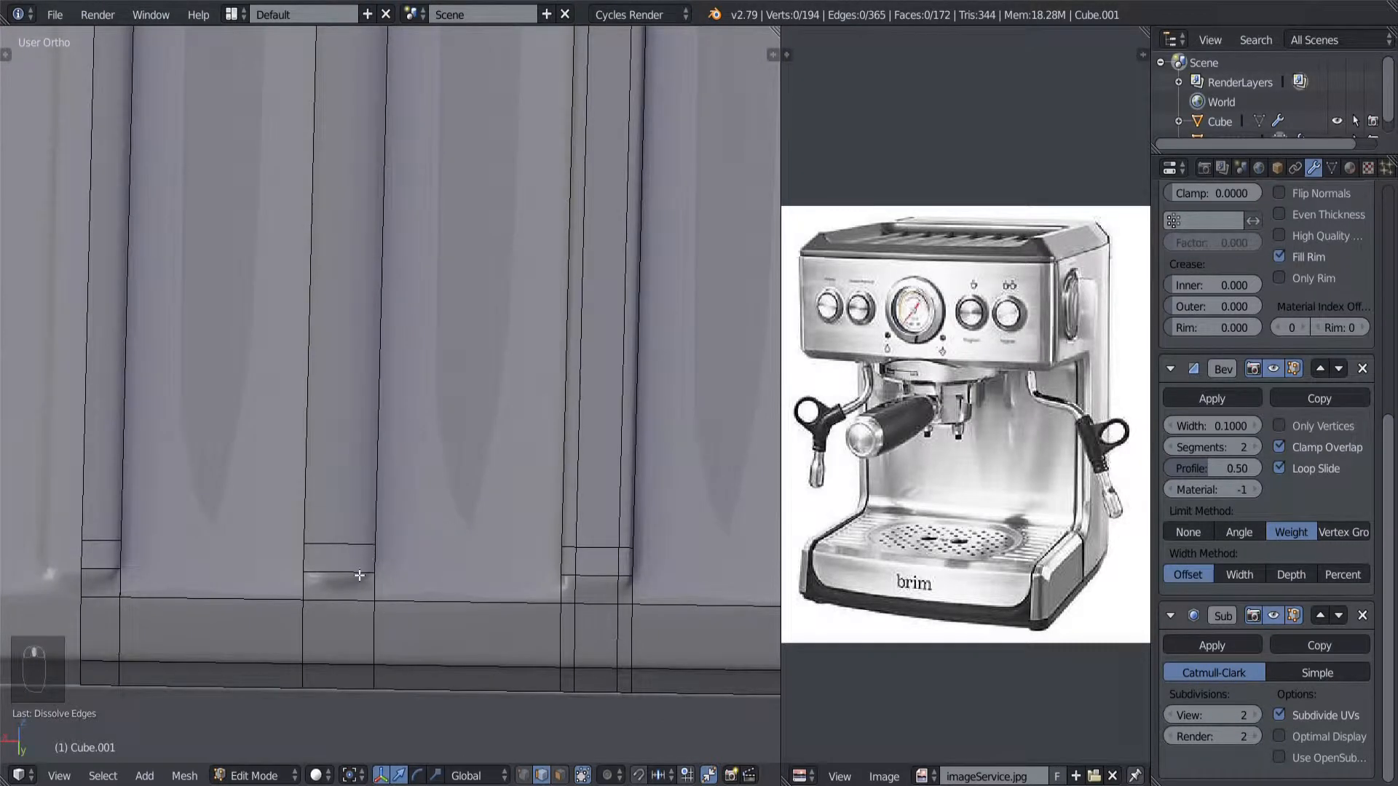
Step: Add four evenly spaced lengthwise loop cuts along the third rib, next to the center rib, and dissolve the two middle ones
key("ctrl+r")
scroll(359, 575, "up", 1)
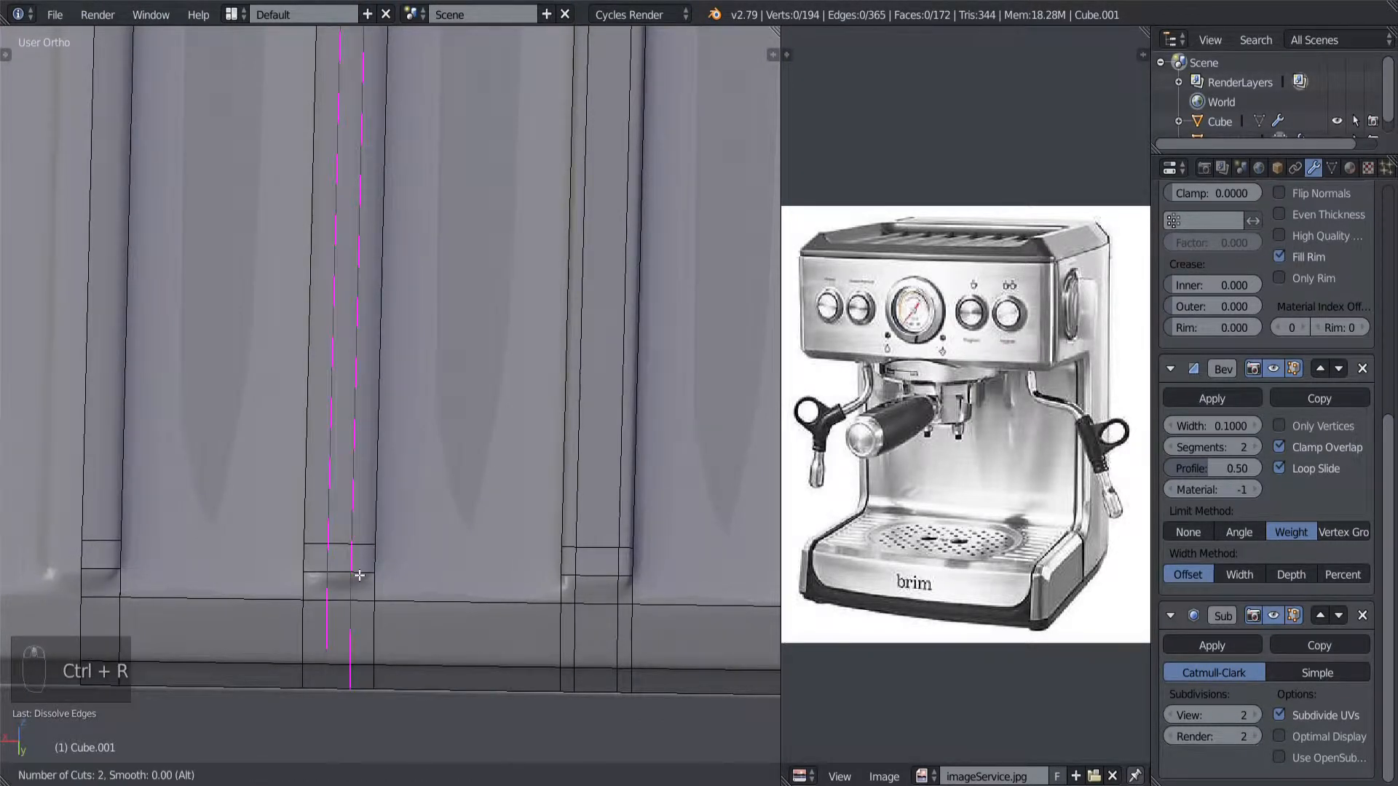
left_click(337, 537)
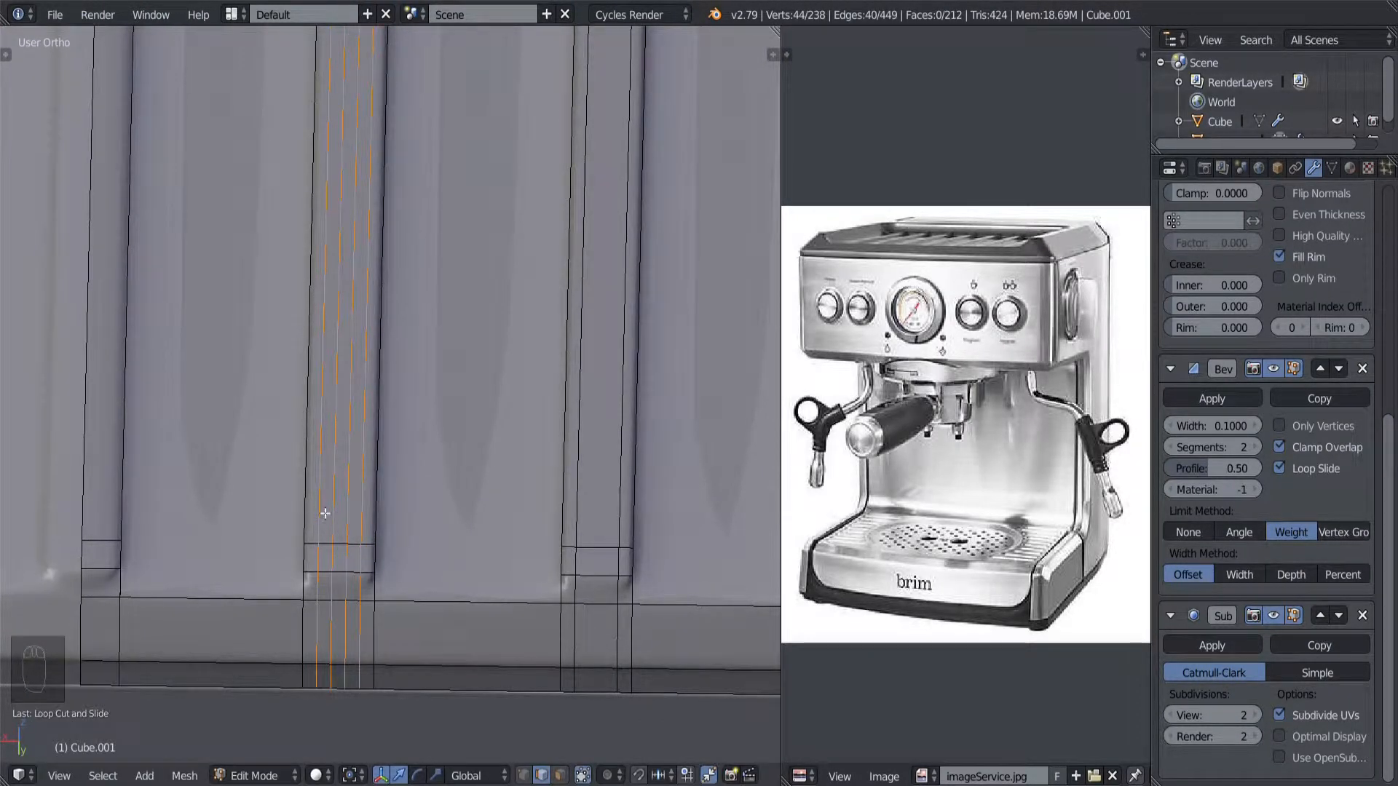
left_click(325, 513, "alt+shift")
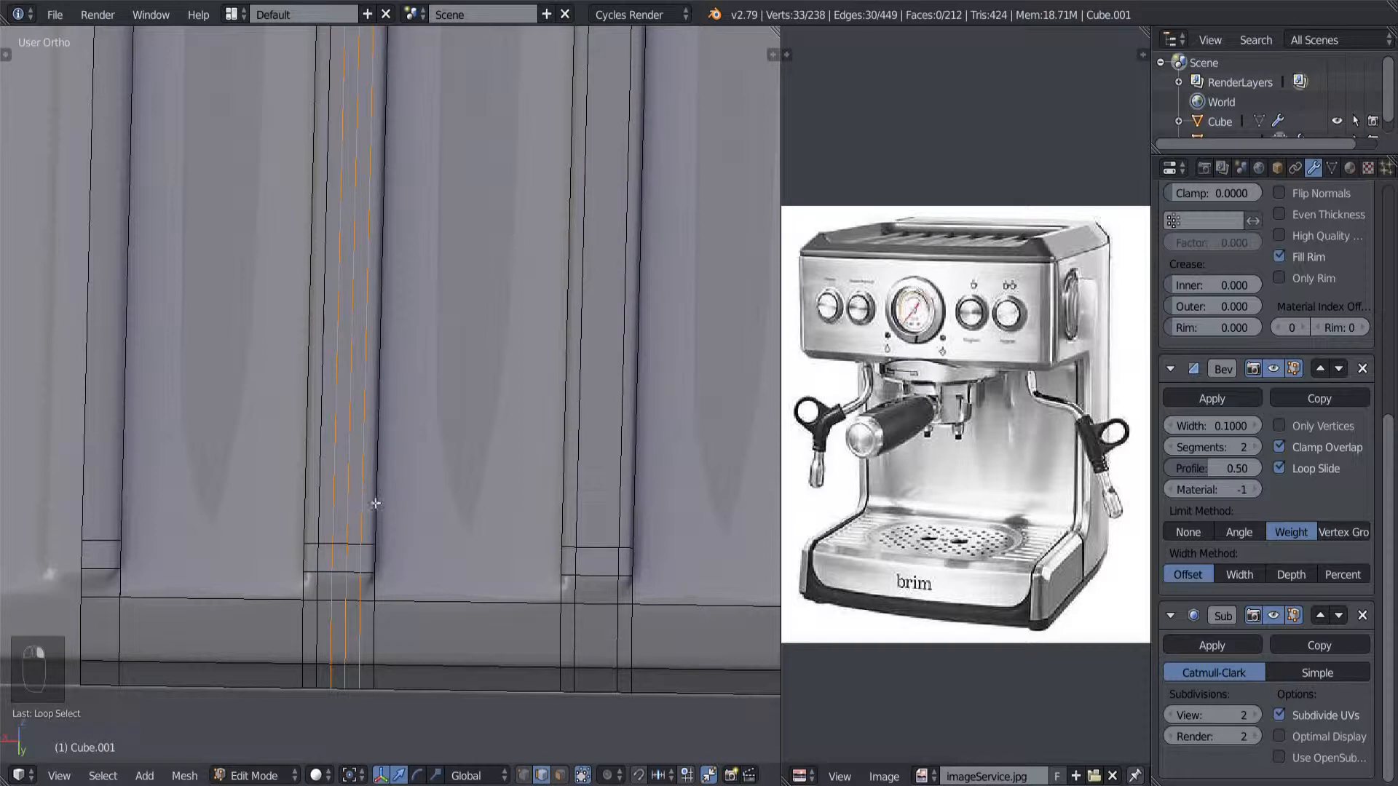
middle_click_drag(369, 498, 533, 535, "shift")
key("x")
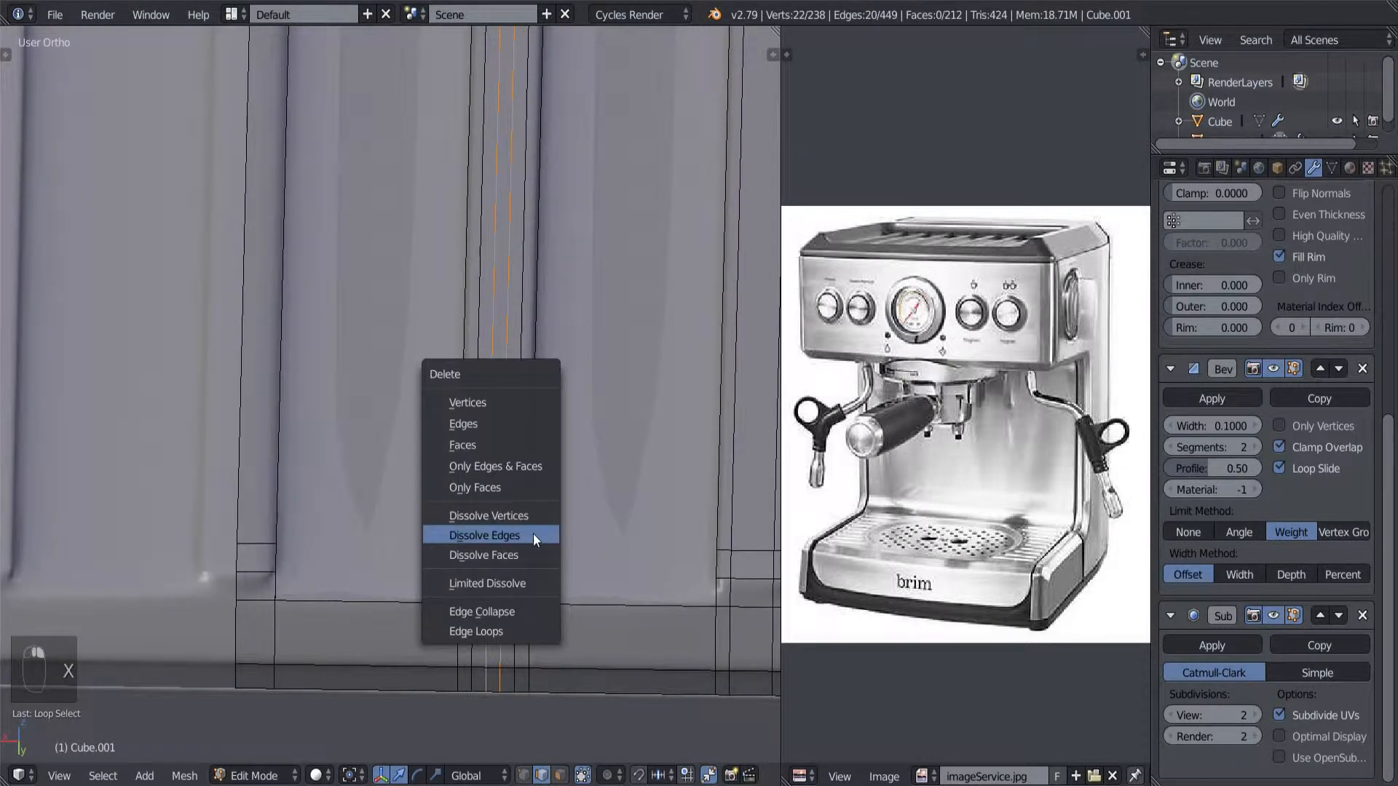
left_click(532, 536)
Step: Add a single lengthwise loop cut on the mirrored center half-rib, slid about -0.27 toward its outer side
middle_click_drag(431, 554, 530, 564, "shift")
key("ctrl+r")
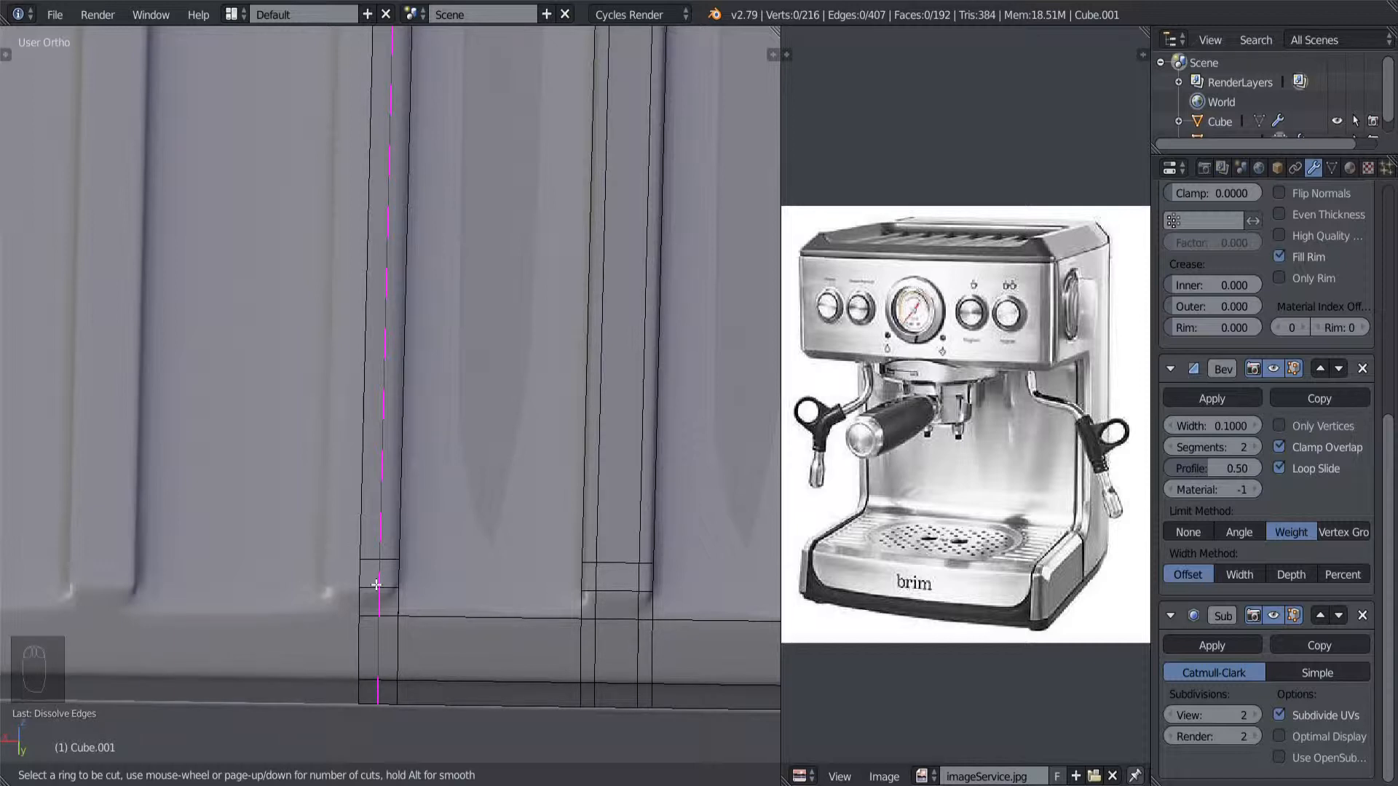
left_click(377, 584)
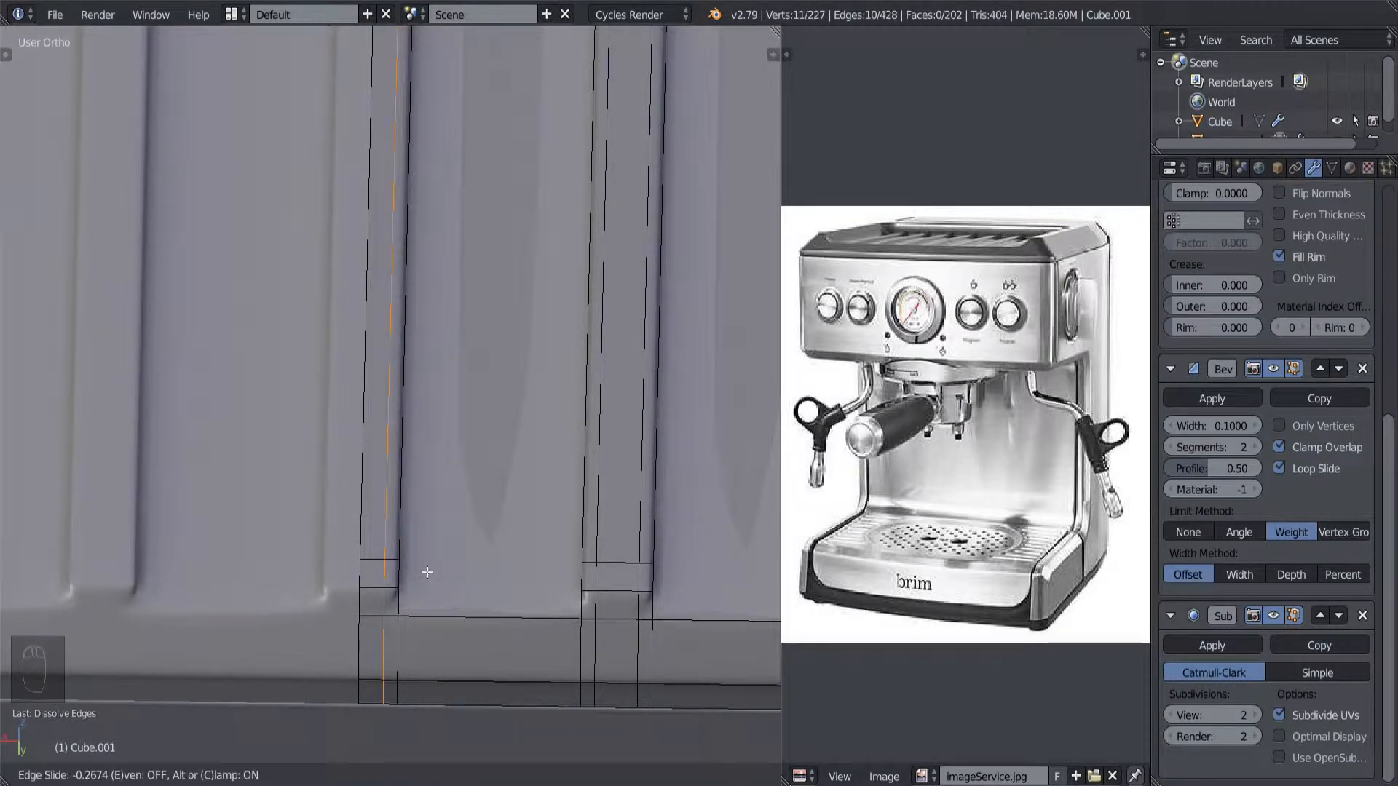
left_click(427, 572)
Step: Add a lengthwise loop in the wide recess outside the outermost rib, using an even, flipped slide of about -0.63 to place it near the rib
key("Tab")
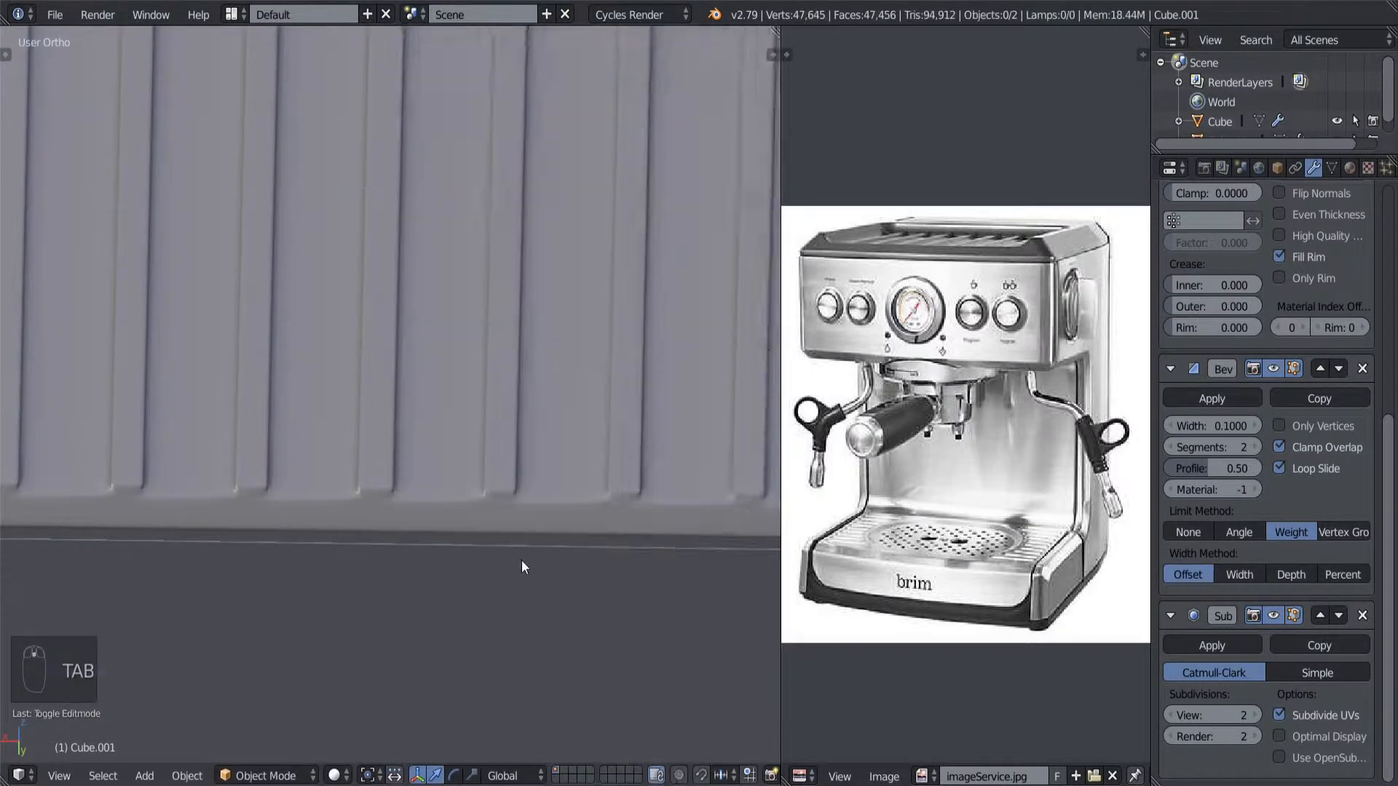
scroll(363, 609, "down", 5)
middle_click_drag(408, 586, 479, 589)
scroll(408, 583, "up", 2)
key("Tab")
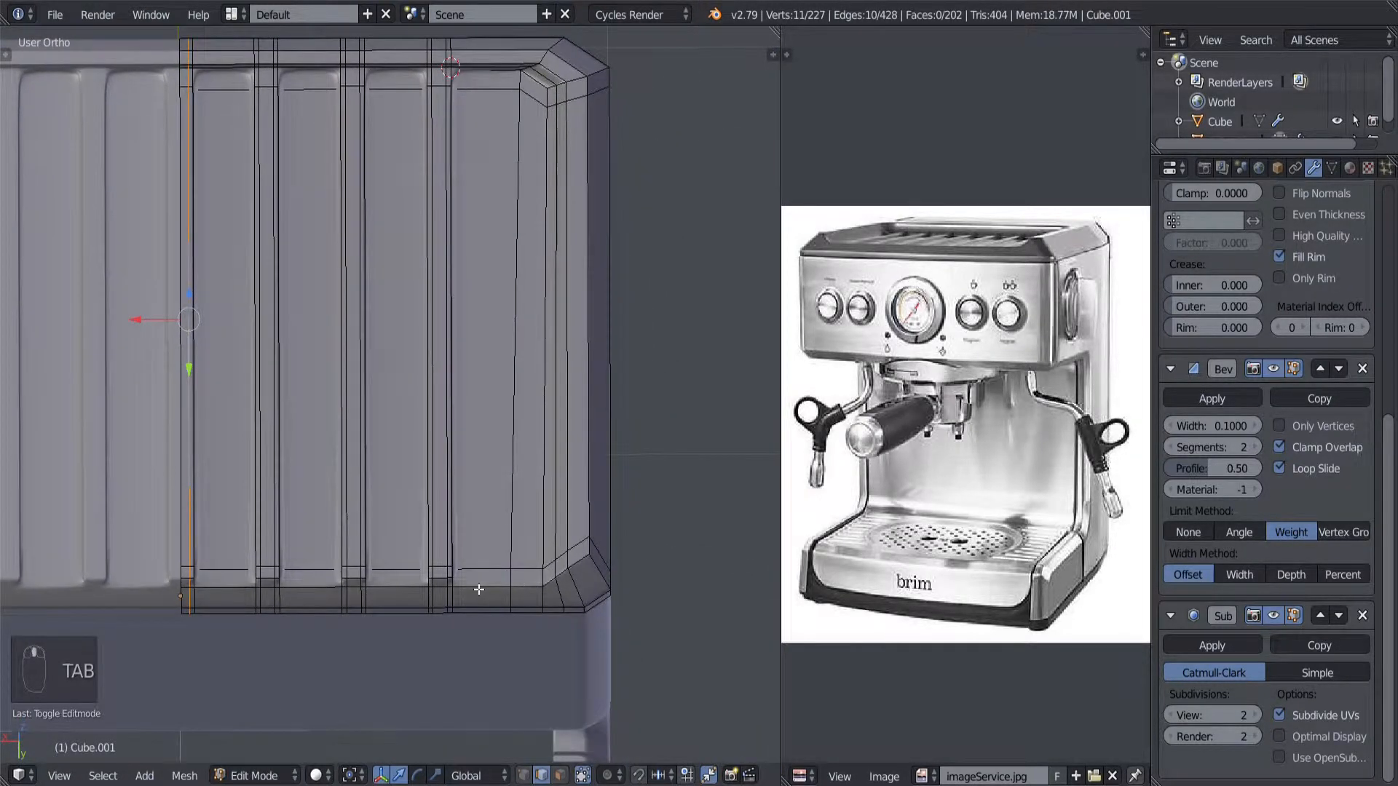
key("ctrl+r")
left_click(482, 590)
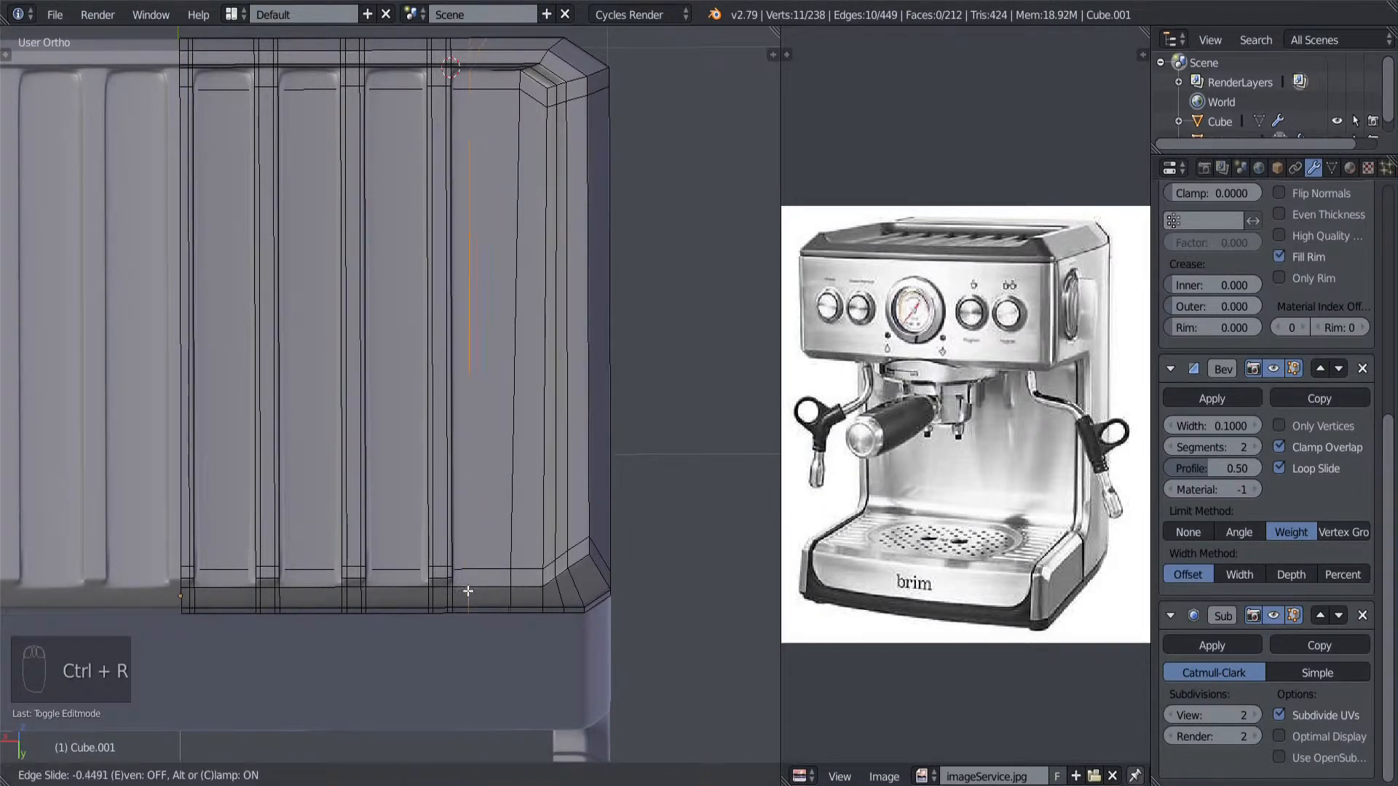
key("f")
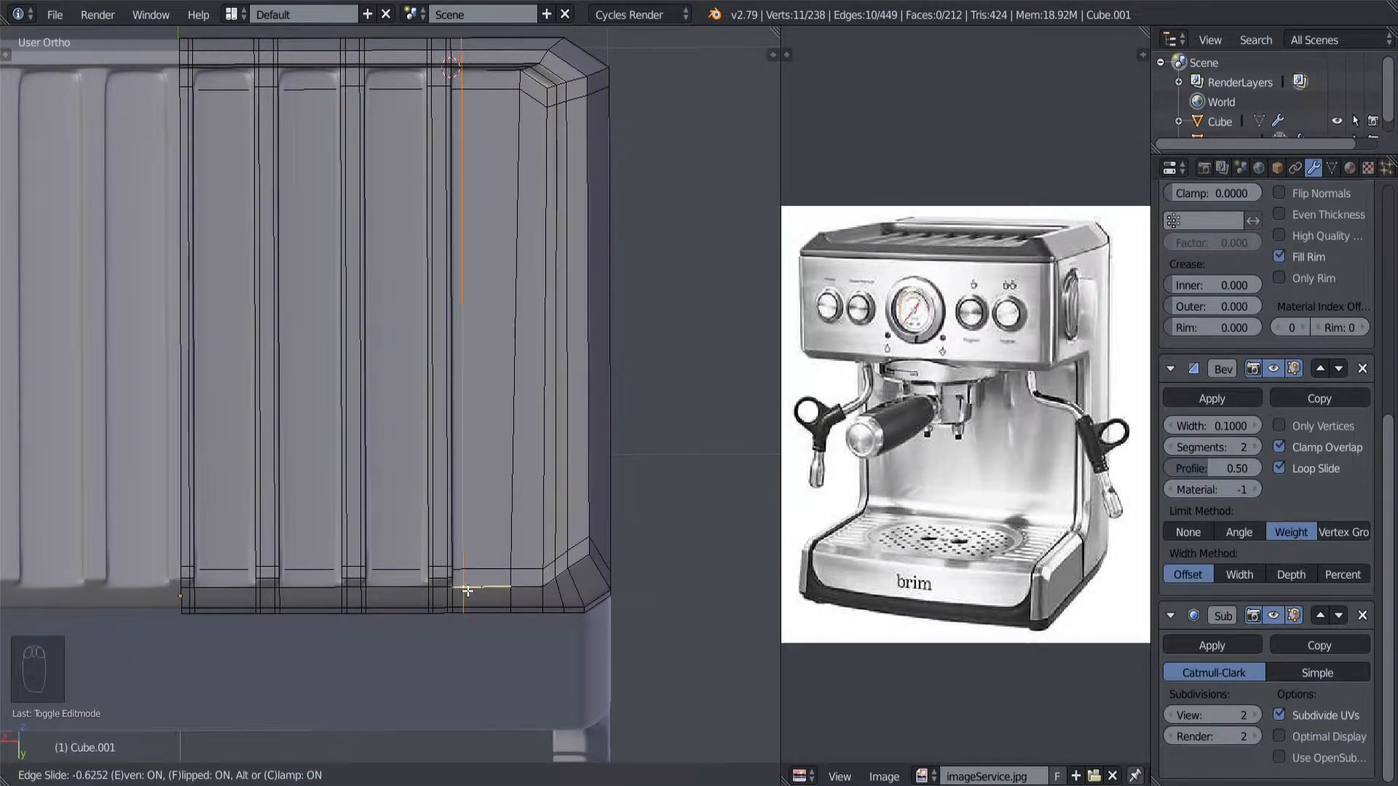
left_click(466, 591)
Step: Add four lengthwise loop cuts in the recess between the outermost and second ribs and dissolve the two middle ones
key("ctrl+r")
scroll(399, 598, "up", 4)
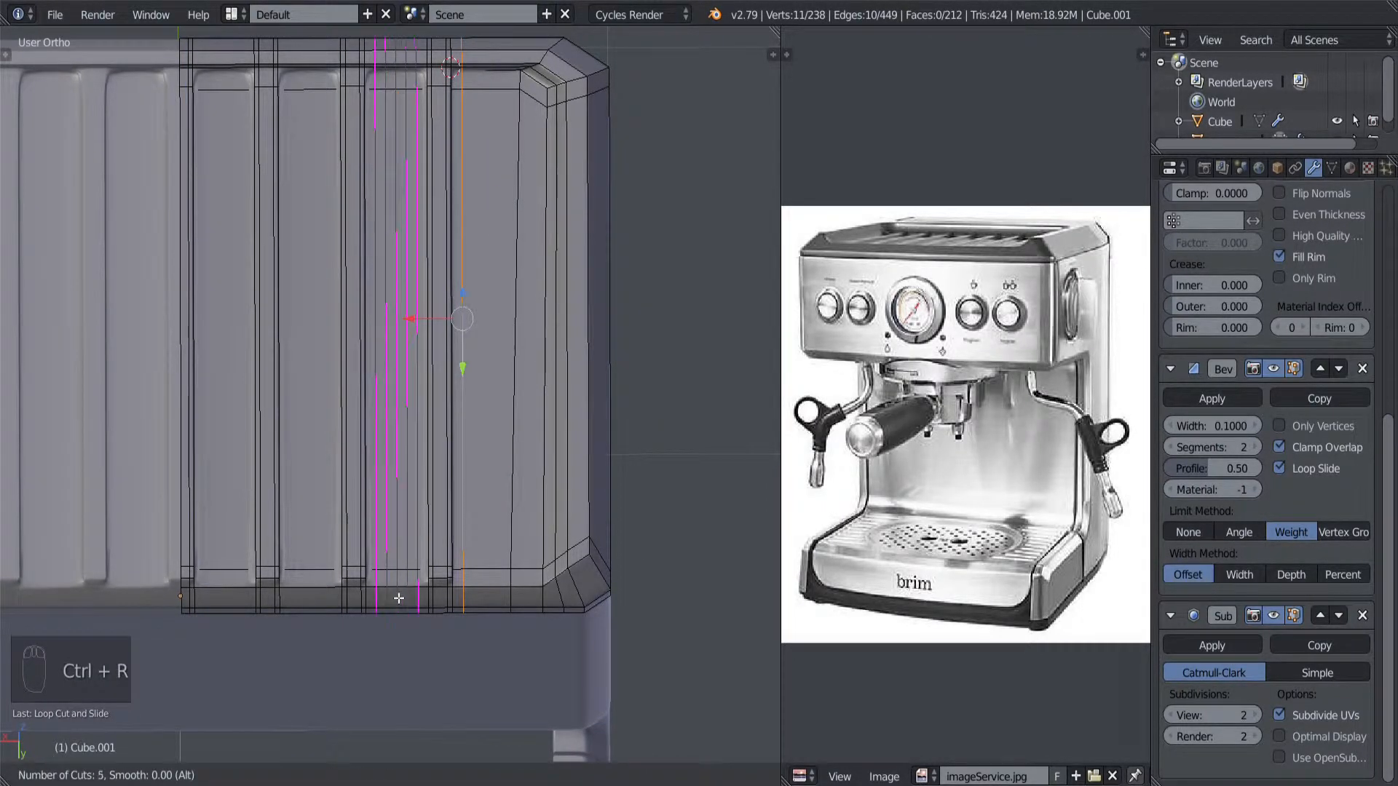
scroll(399, 598, "down", 1)
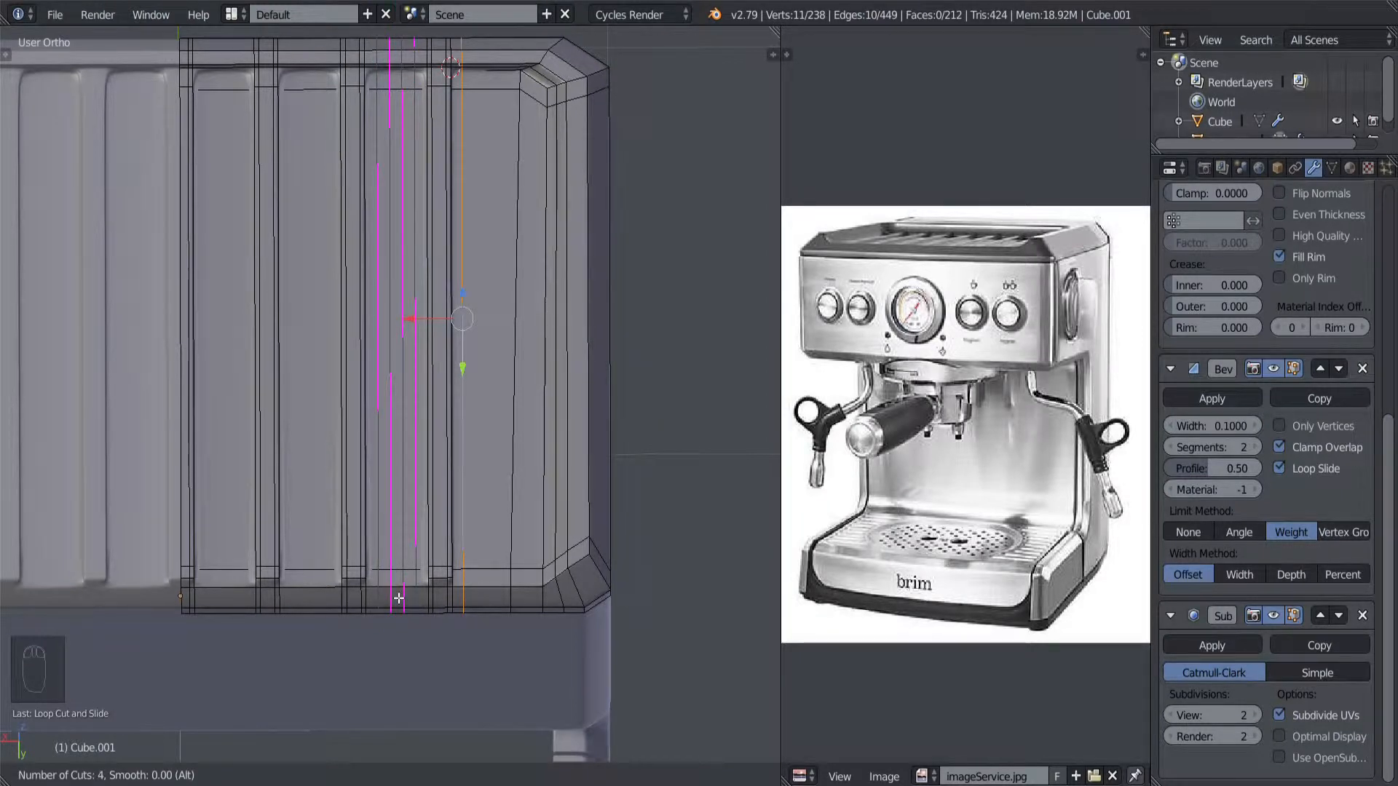
left_click(399, 598)
left_click(399, 598)
left_click(406, 543, "alt")
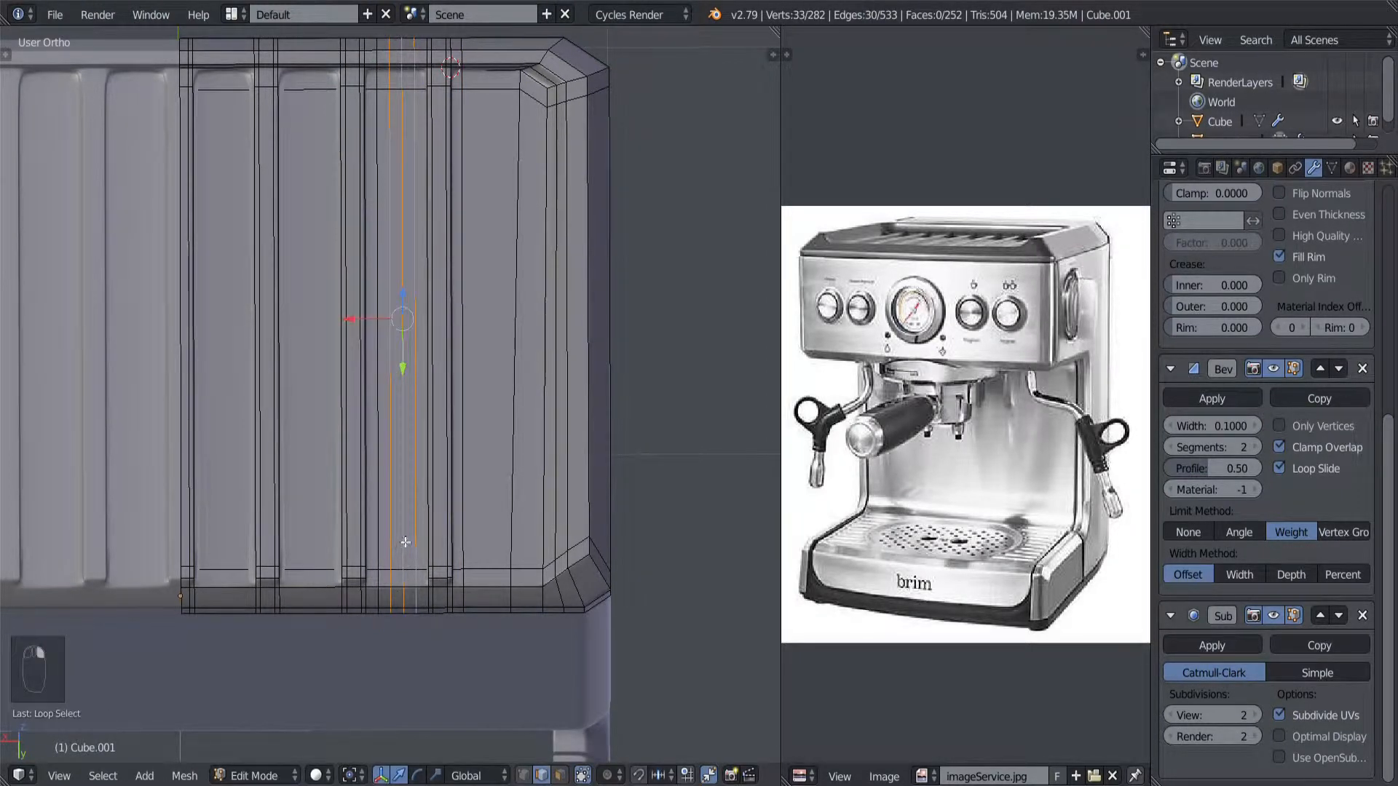
key("x")
left_click(409, 530)
Step: Add four lengthwise loop cuts in the recess between the second and third ribs and dissolve the two middle ones
middle_click_drag(402, 574, 503, 612, "shift")
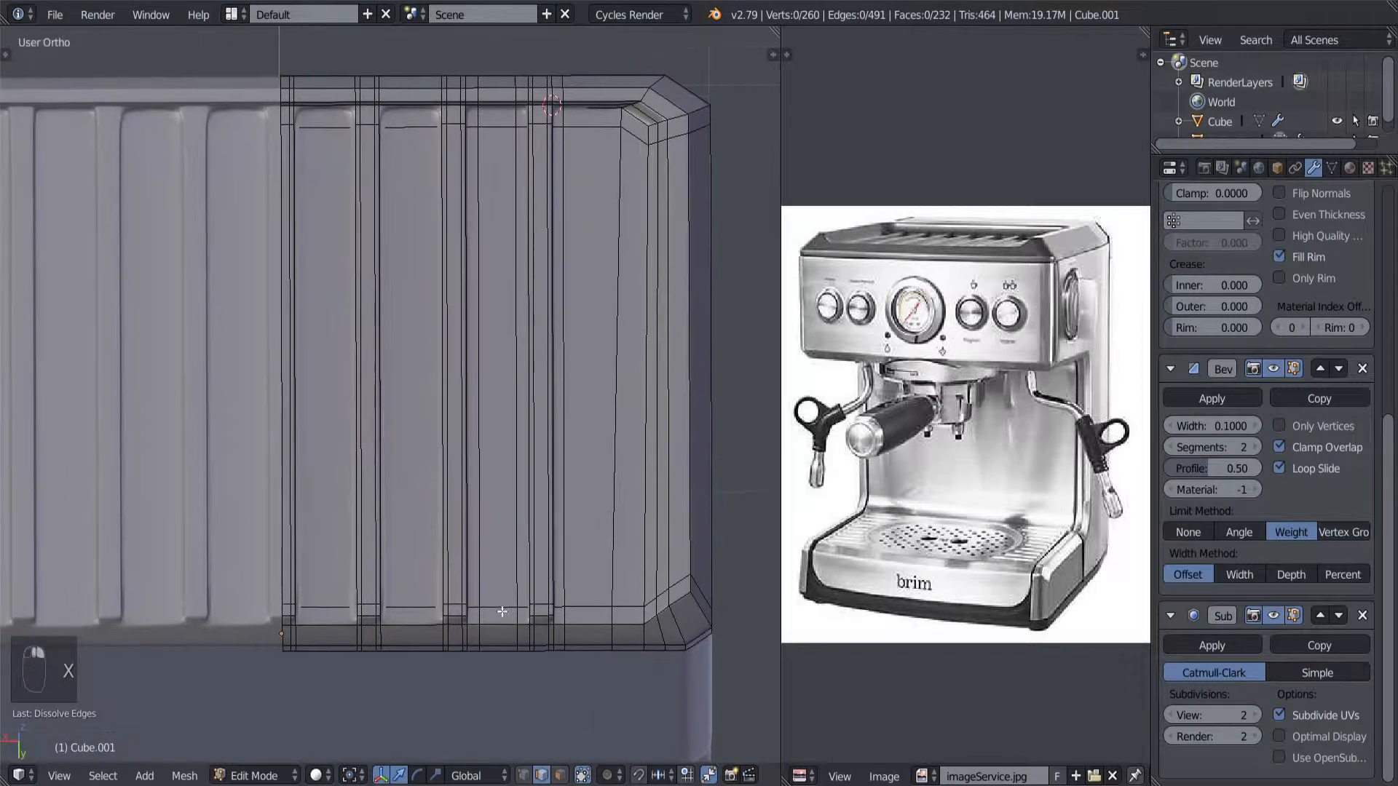
key("ctrl+r")
left_click(423, 642)
left_click(424, 645)
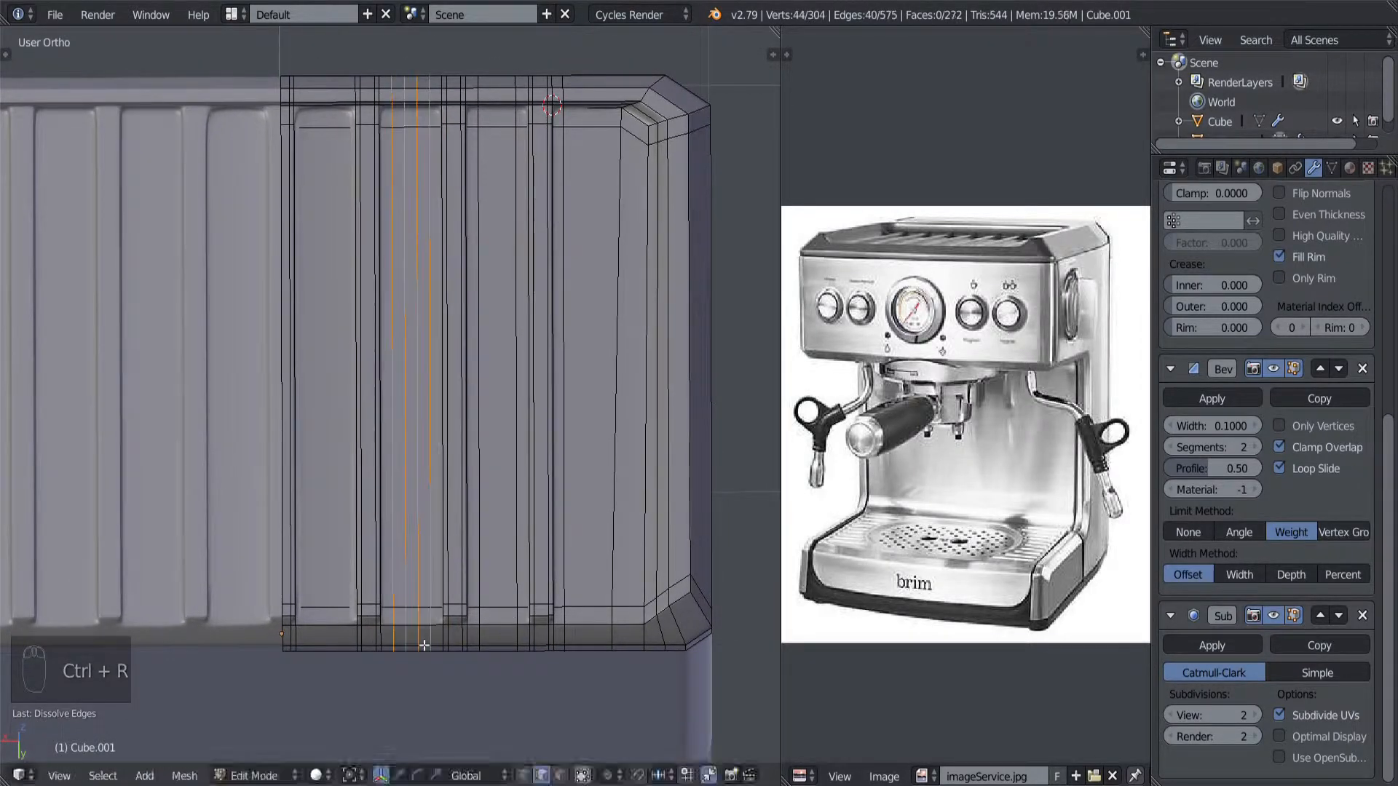
right_click(402, 569, "alt")
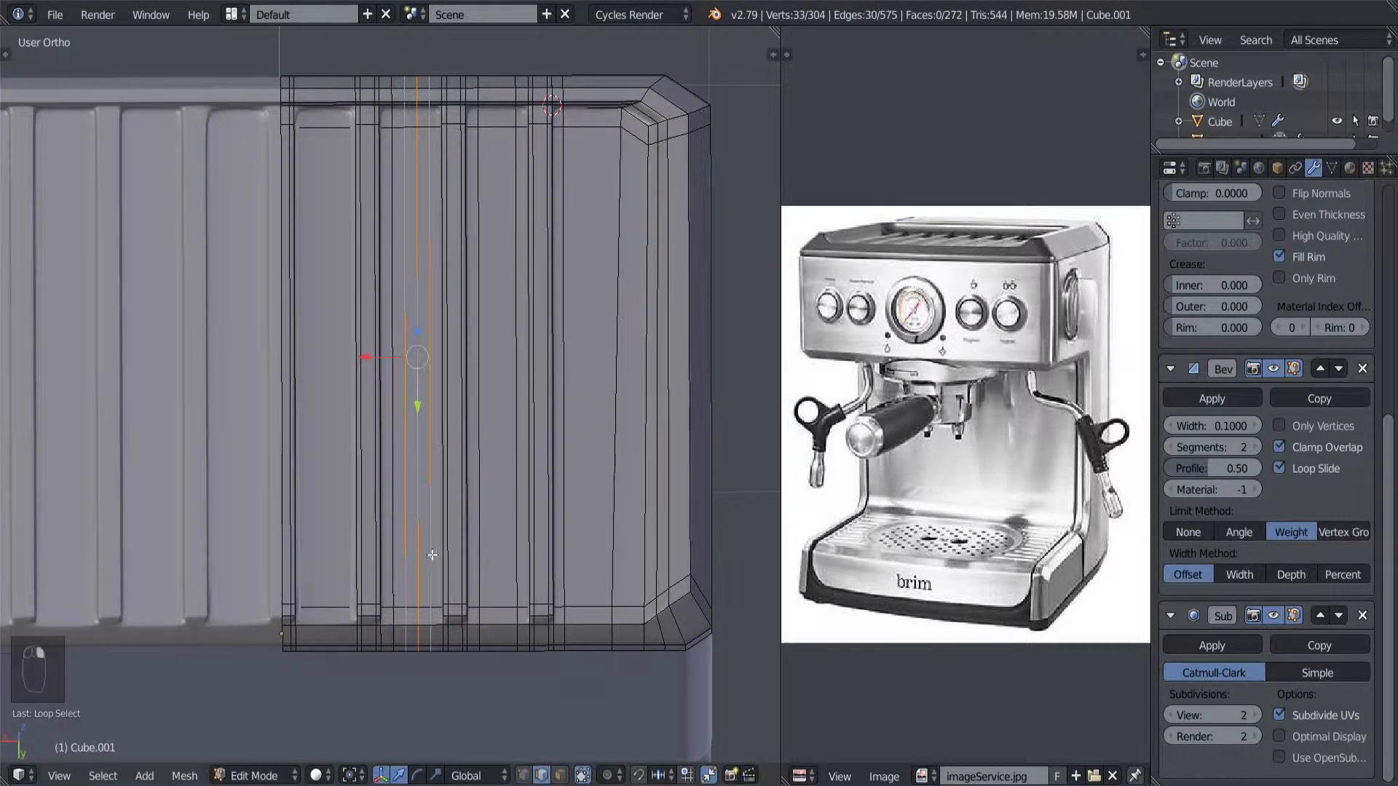
right_click(431, 558, "alt+shift")
middle_click_drag(437, 569, 532, 599, "shift")
key("x")
left_click(562, 608)
Step: Add four lengthwise loop cuts in the recess between the third rib and the center rib and dissolve the two middle ones
scroll(491, 648, "up", 1)
key("ctrl+r")
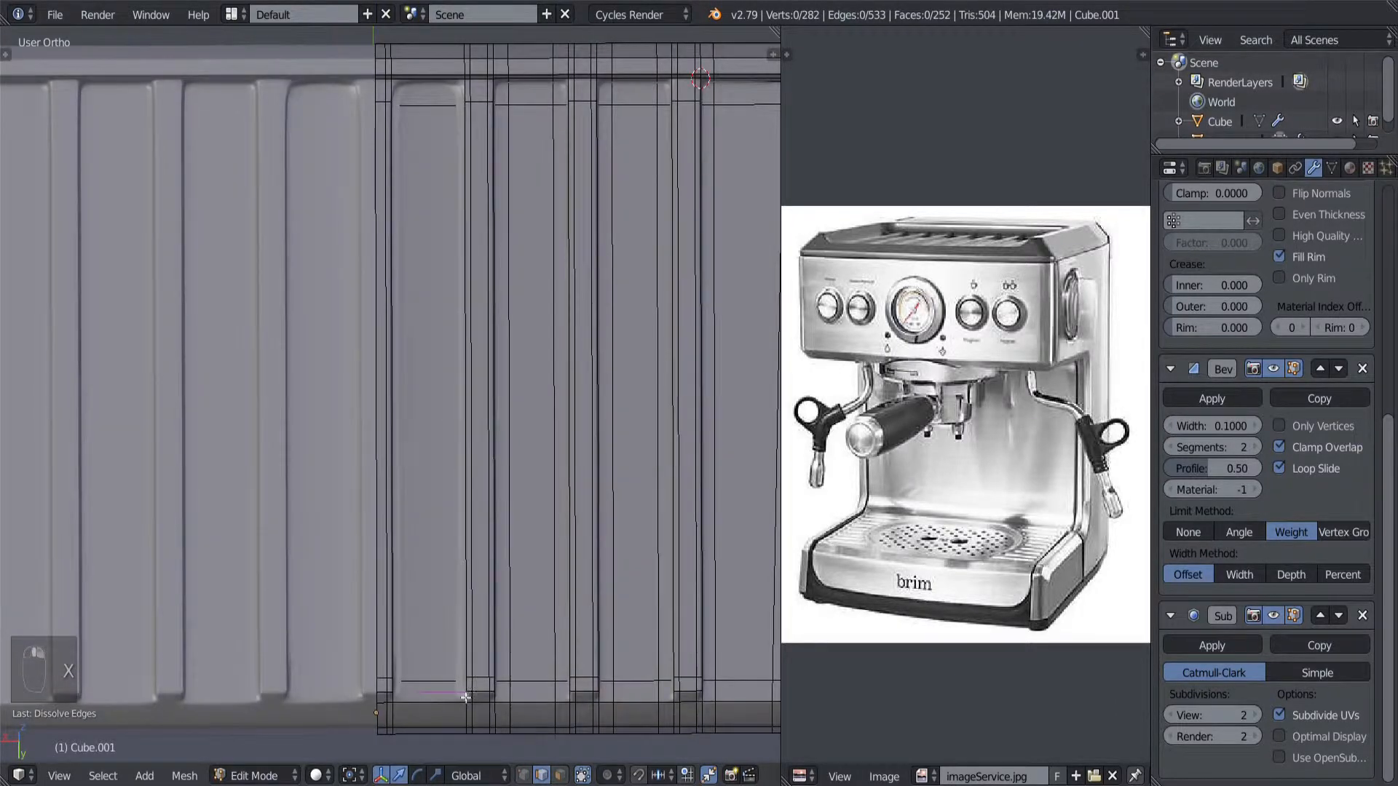
left_click(427, 695)
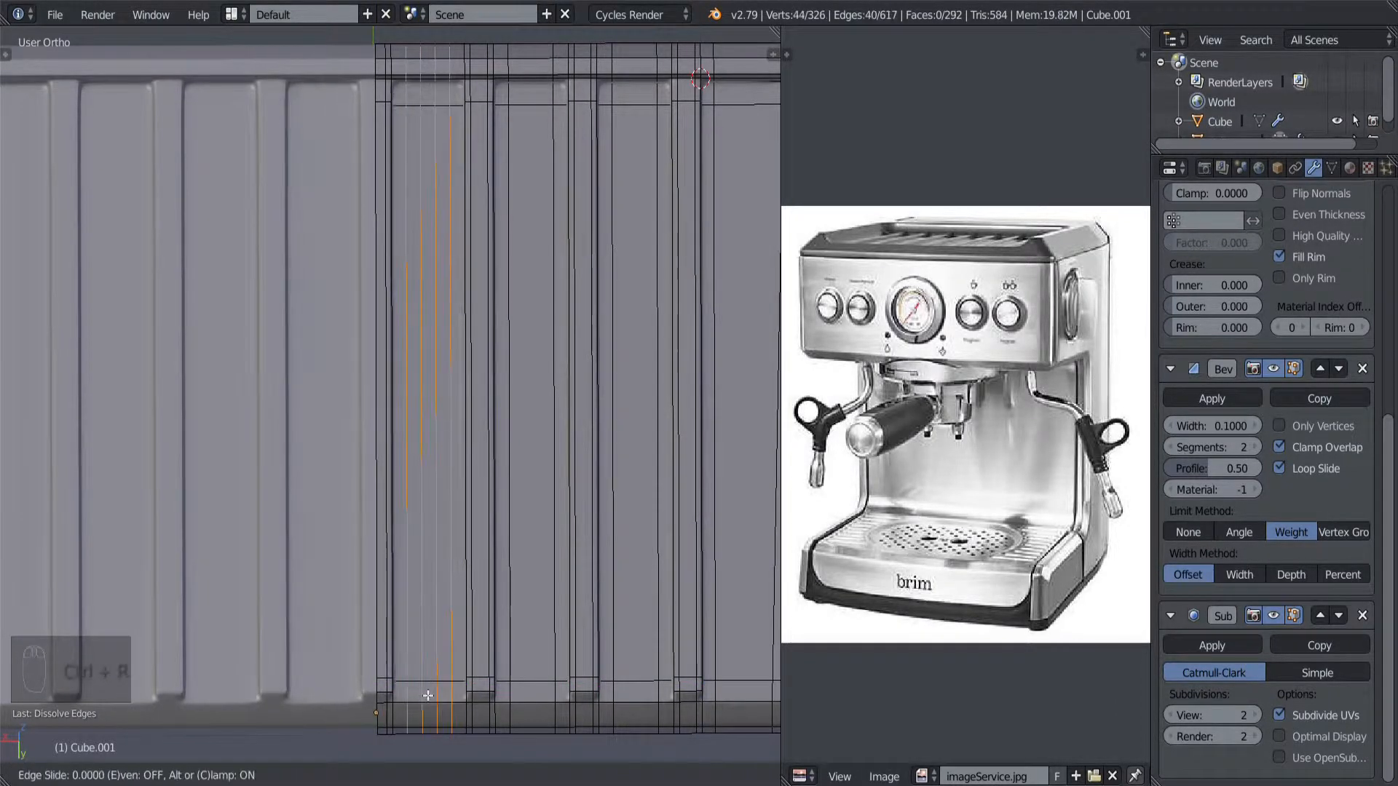
right_click(426, 681)
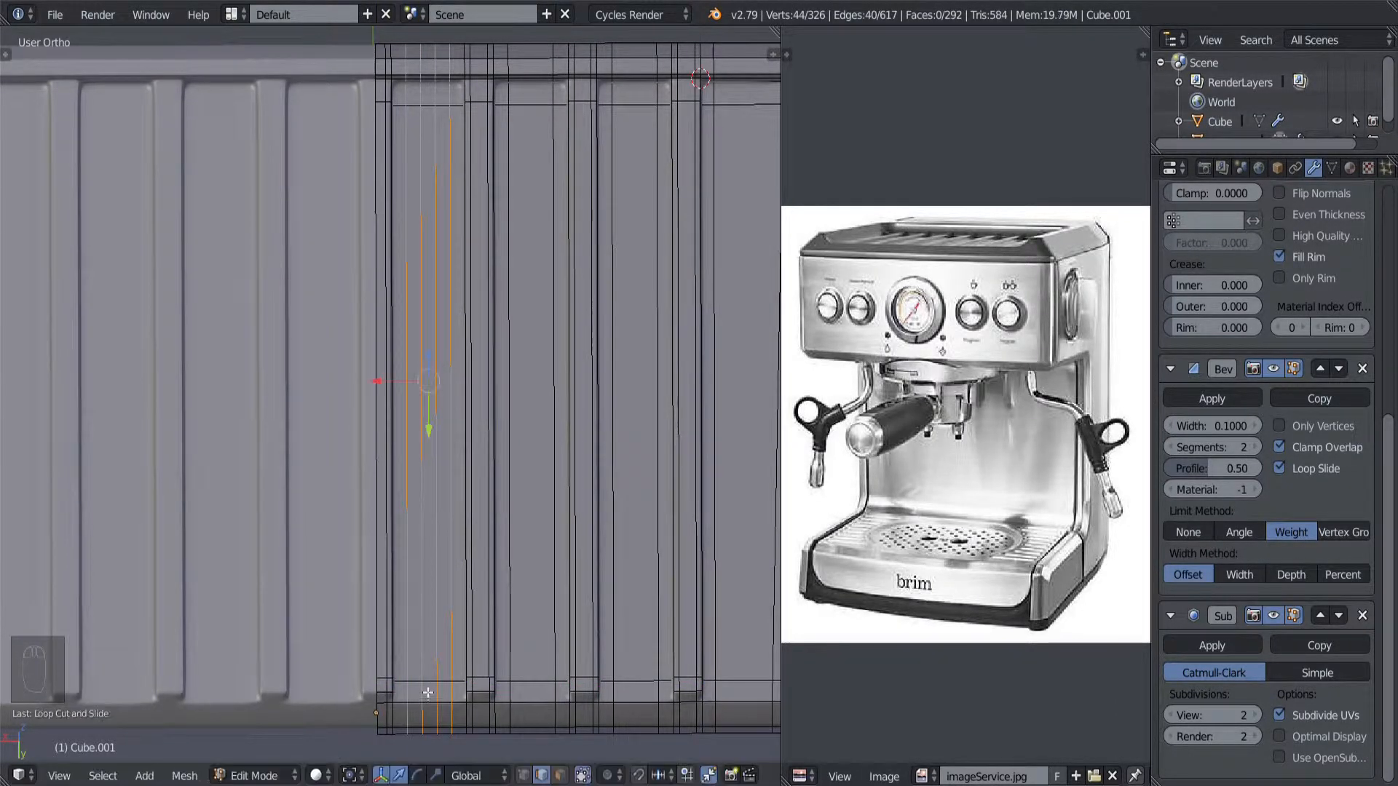
right_click(452, 597, "alt+shift")
key("x")
left_click(595, 595)
Step: Inspect the ribbed cup-warming tray from several angles in Object Mode and compare it with the reference photo
scroll(596, 593, "down", 3)
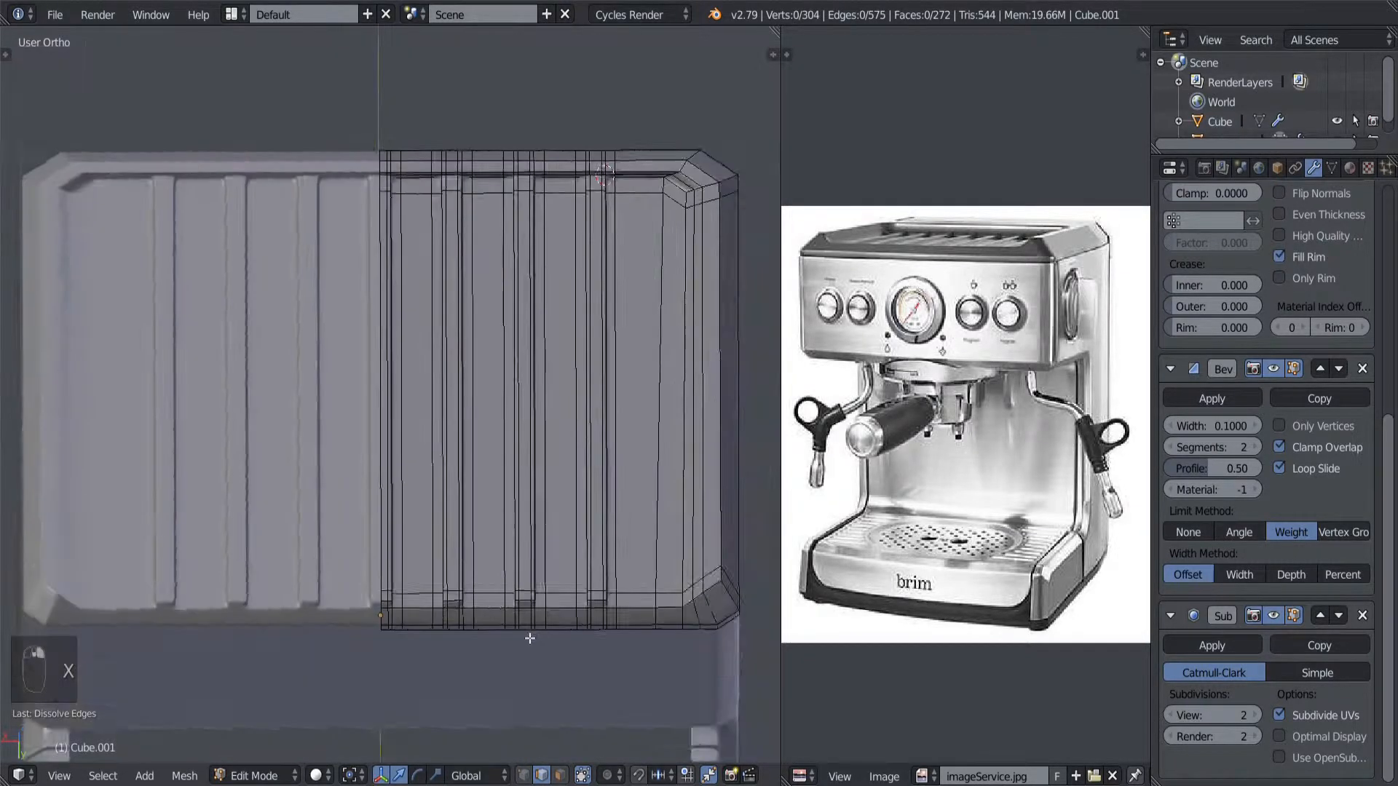
middle_click_drag(596, 593, 485, 638)
key("Tab")
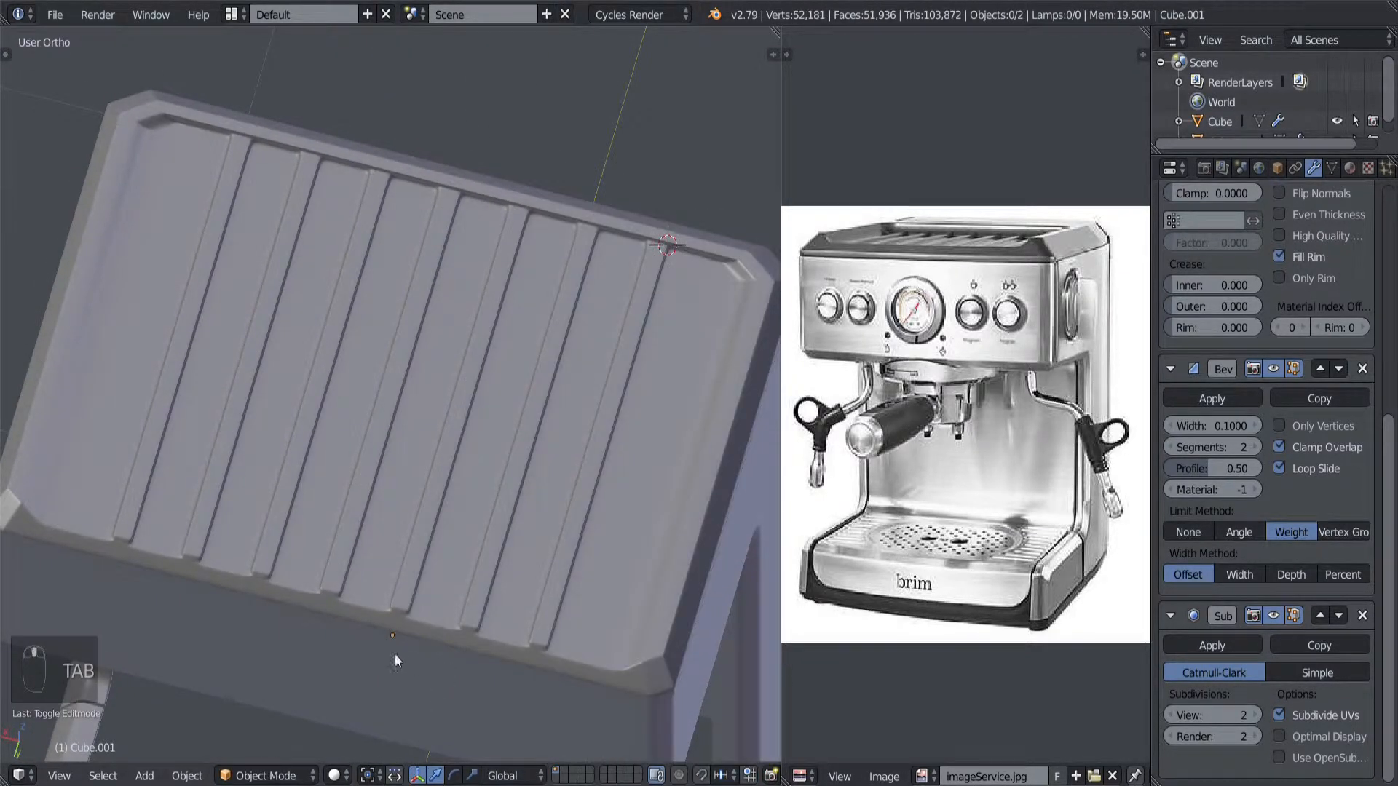
scroll(364, 637, "down", 2)
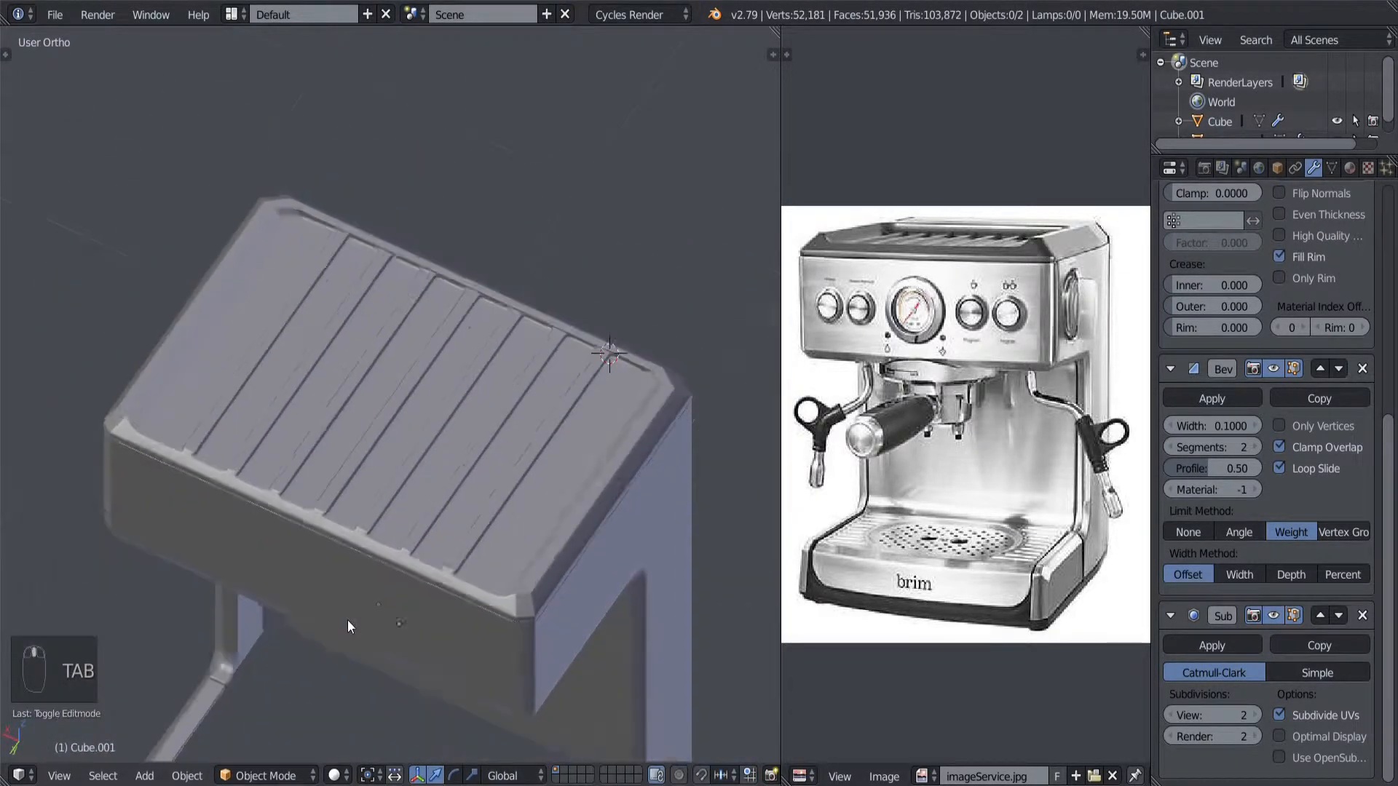
middle_click_drag(334, 624, 396, 614)
scroll(429, 655, "up", 4)
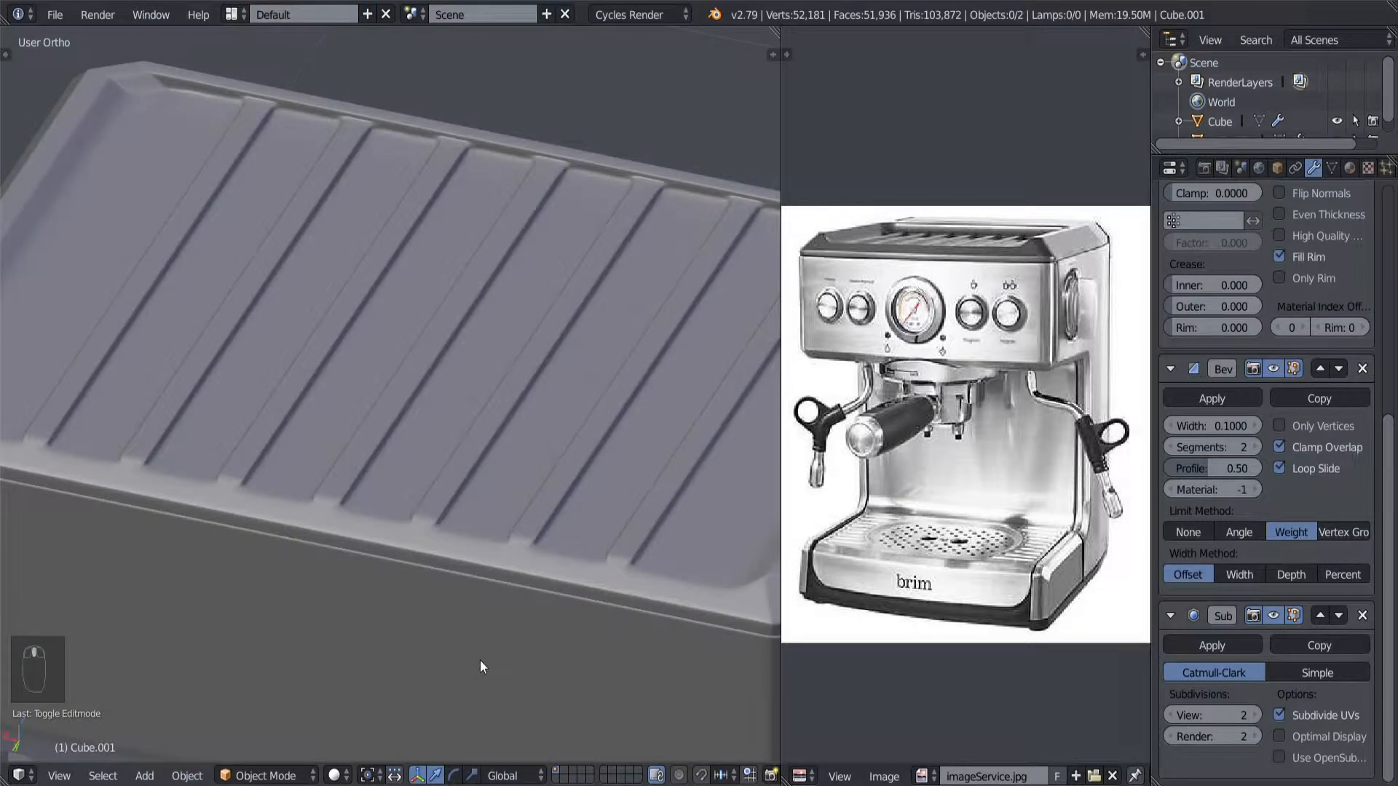
mouse_move(466, 583)
middle_mouse_down()
mouse_move(500, 607)
mouse_move(483, 607)
mouse_move(501, 624)
mouse_move(490, 587)
mouse_move(488, 640)
mouse_move(481, 619)
mouse_move(509, 571)
mouse_move(494, 597)
mouse_move(390, 588)
mouse_move(394, 649)
mouse_move(469, 624)
mouse_move(462, 584)
mouse_move(470, 600)
mouse_move(538, 587)
mouse_move(471, 586)
middle_mouse_up()
key("Tab")
key("Tab")
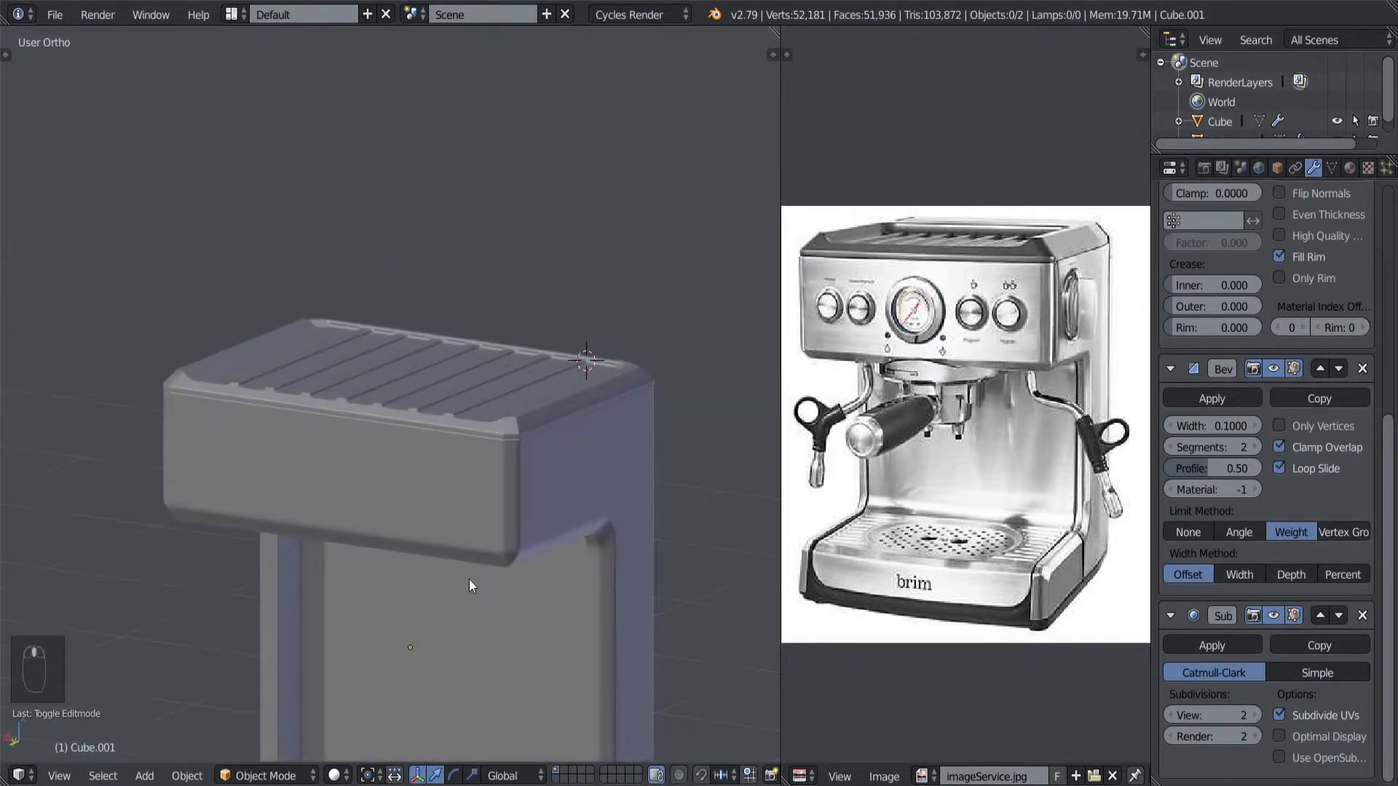
Step: Turn on the viewport display of the cup-warming tray's Solidify modifier, with the tray mesh in Edit Mode
mouse_move(561, 454)
middle_mouse_down()
mouse_move(536, 519)
mouse_move(579, 506)
mouse_move(391, 520)
mouse_move(565, 429)
middle_mouse_up()
key("z")
key("z")
key("Tab")
key("z")
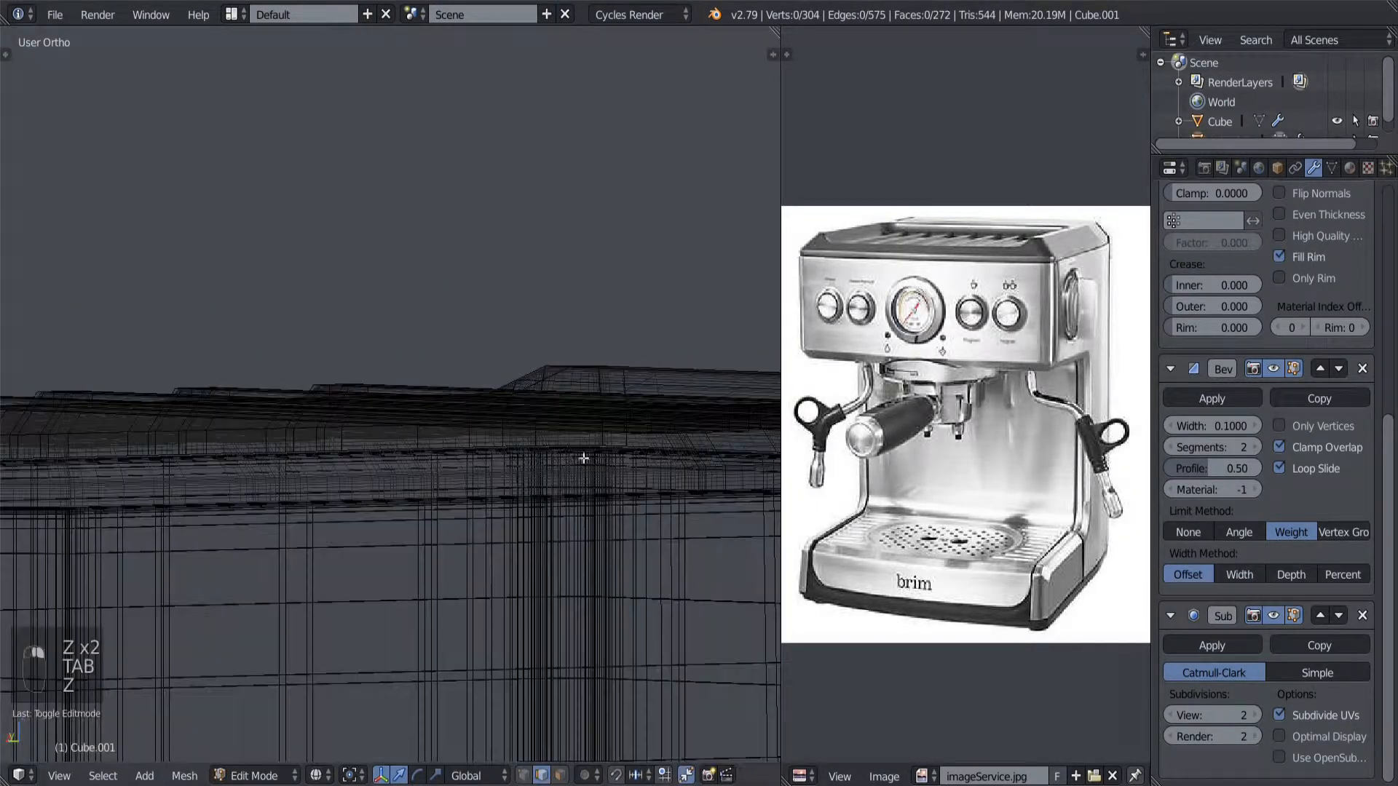
scroll(1270, 579, "up", 10)
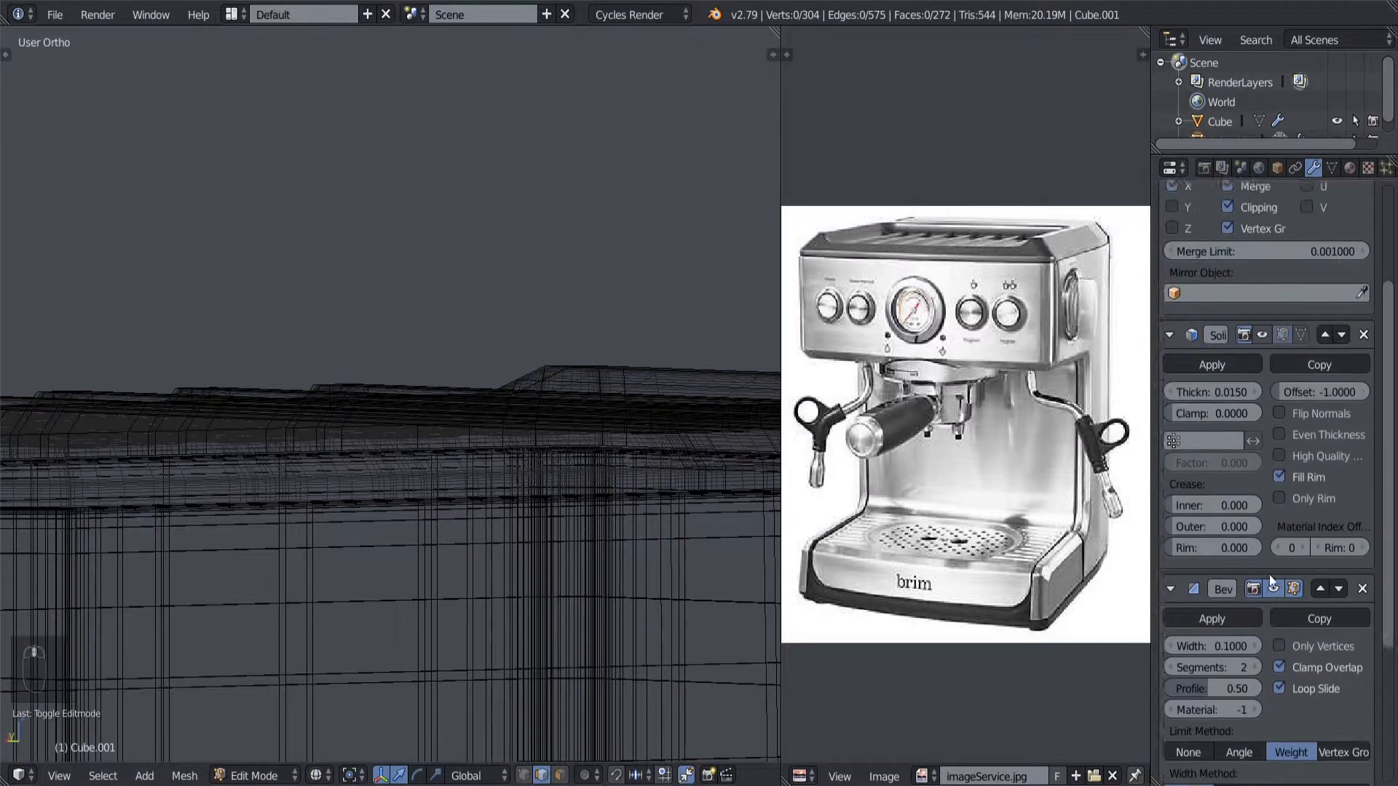
key("z")
mouse_move(519, 514)
middle_mouse_down()
mouse_move(543, 549)
mouse_move(478, 529)
mouse_move(511, 543)
middle_mouse_up()
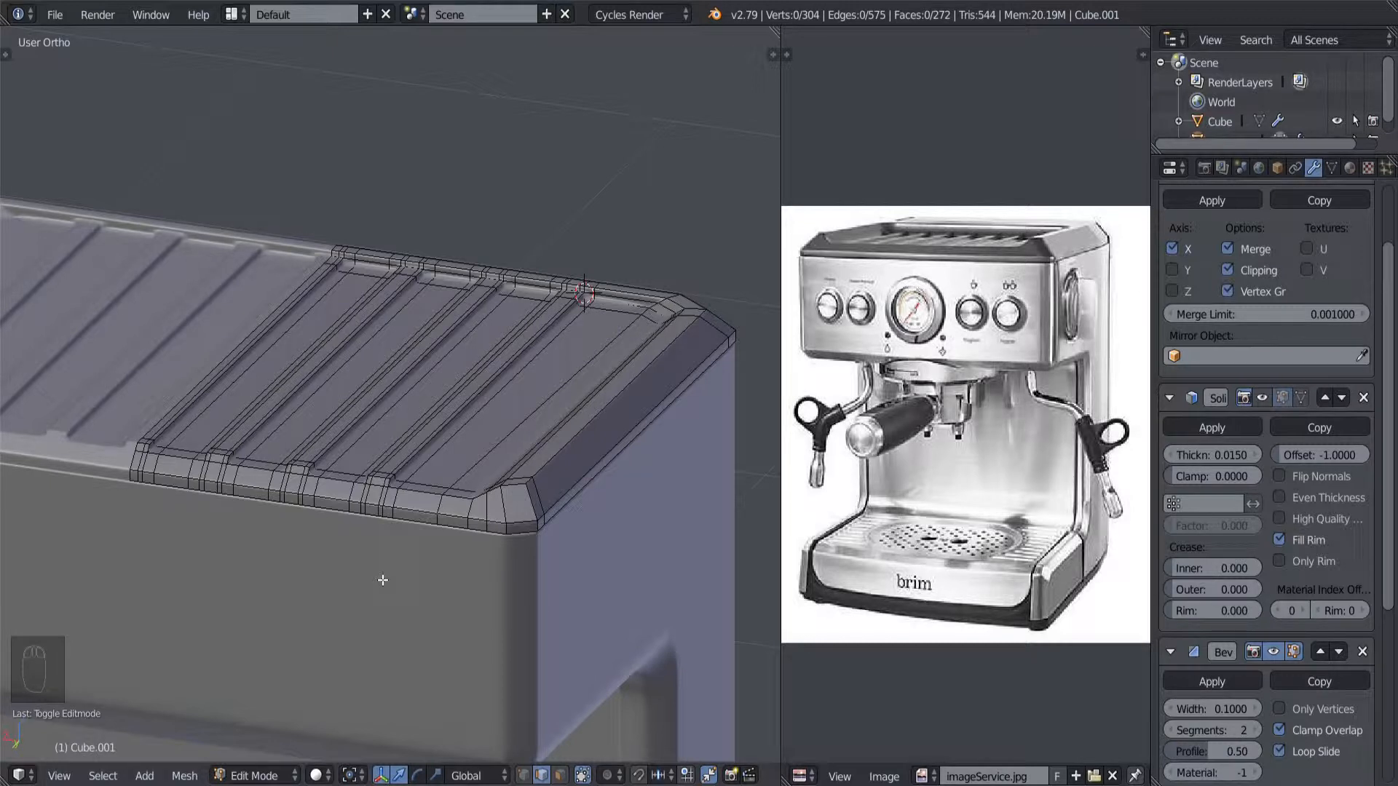
left_click(1260, 401)
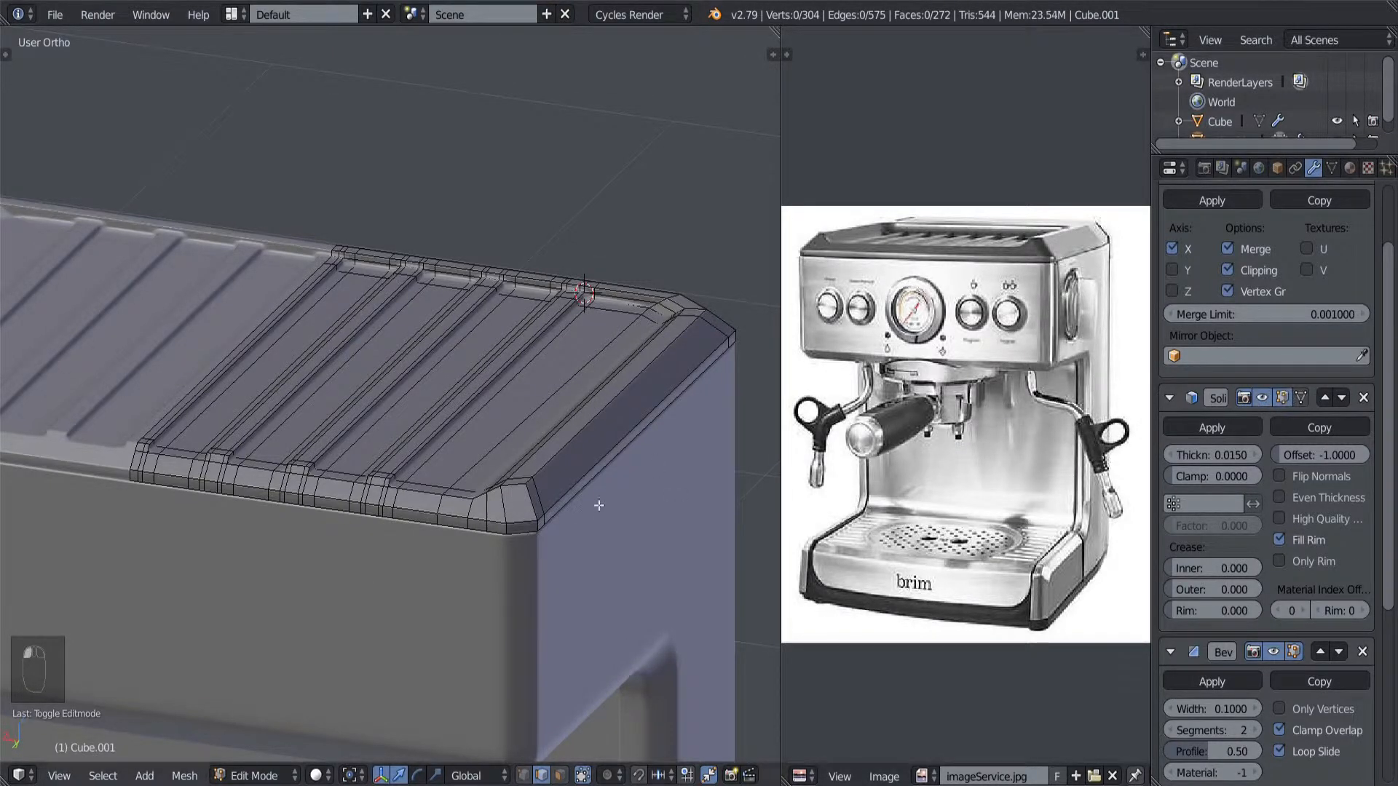
Step: Return to Object Mode and hide the machine body to isolate the cup-warming tray
scroll(531, 517, "down", 3)
key("Tab")
right_click(443, 531)
key("h")
scroll(439, 541, "up", 4)
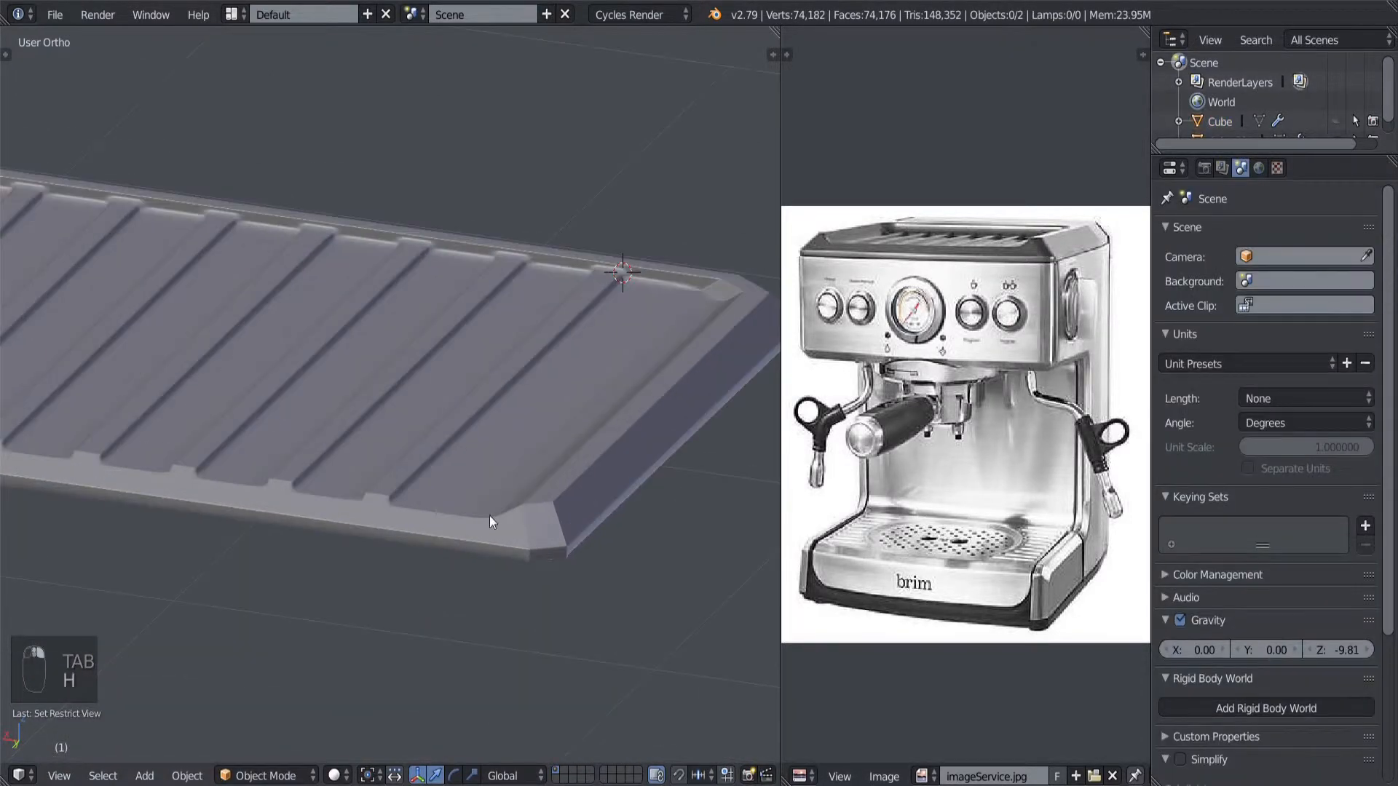
Step: Enter Edit Mode on the tray, check the corner of its lower rim, and move the Bevel modifier above Solidify in the stack
right_click(490, 517)
key("Tab")
middle_click_drag(483, 593, 456, 492)
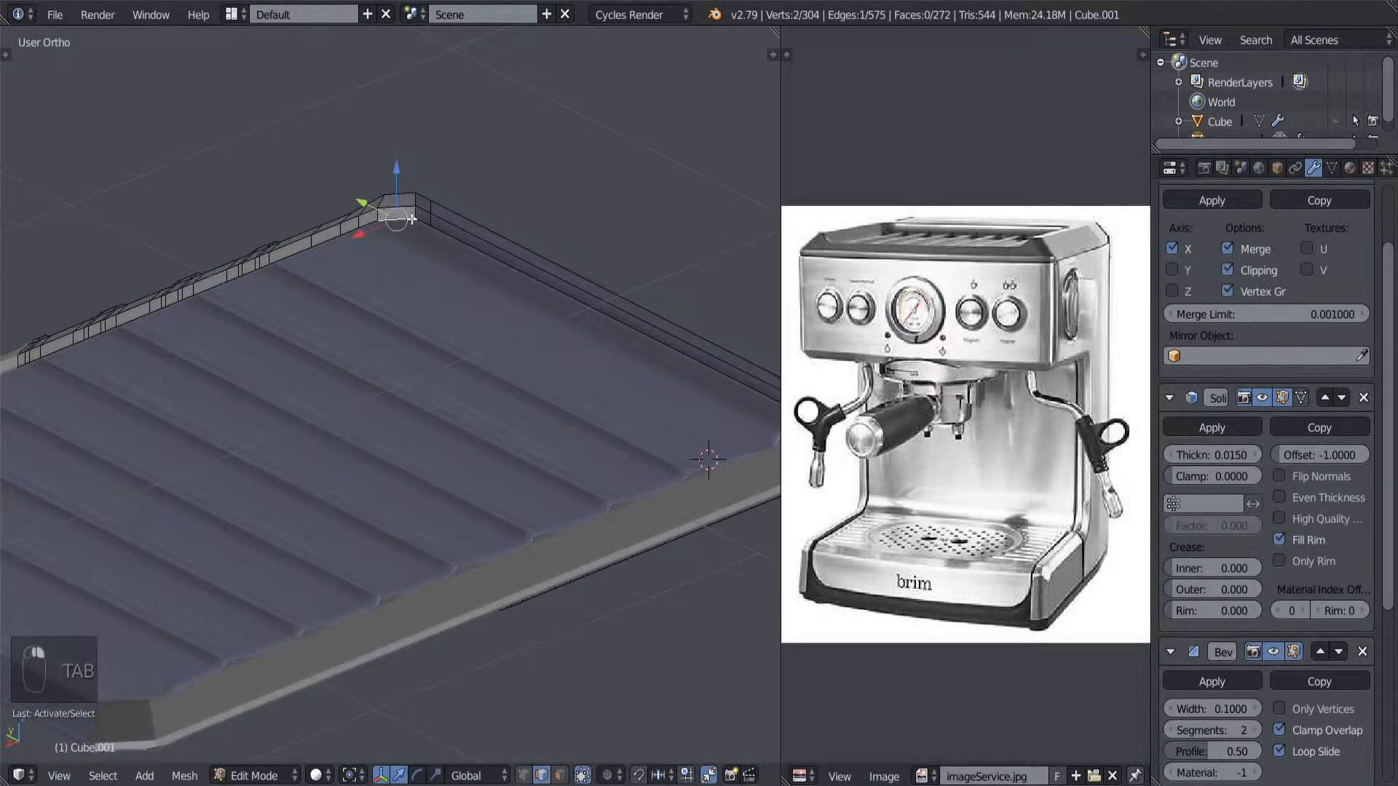
key("KP_Decimal")
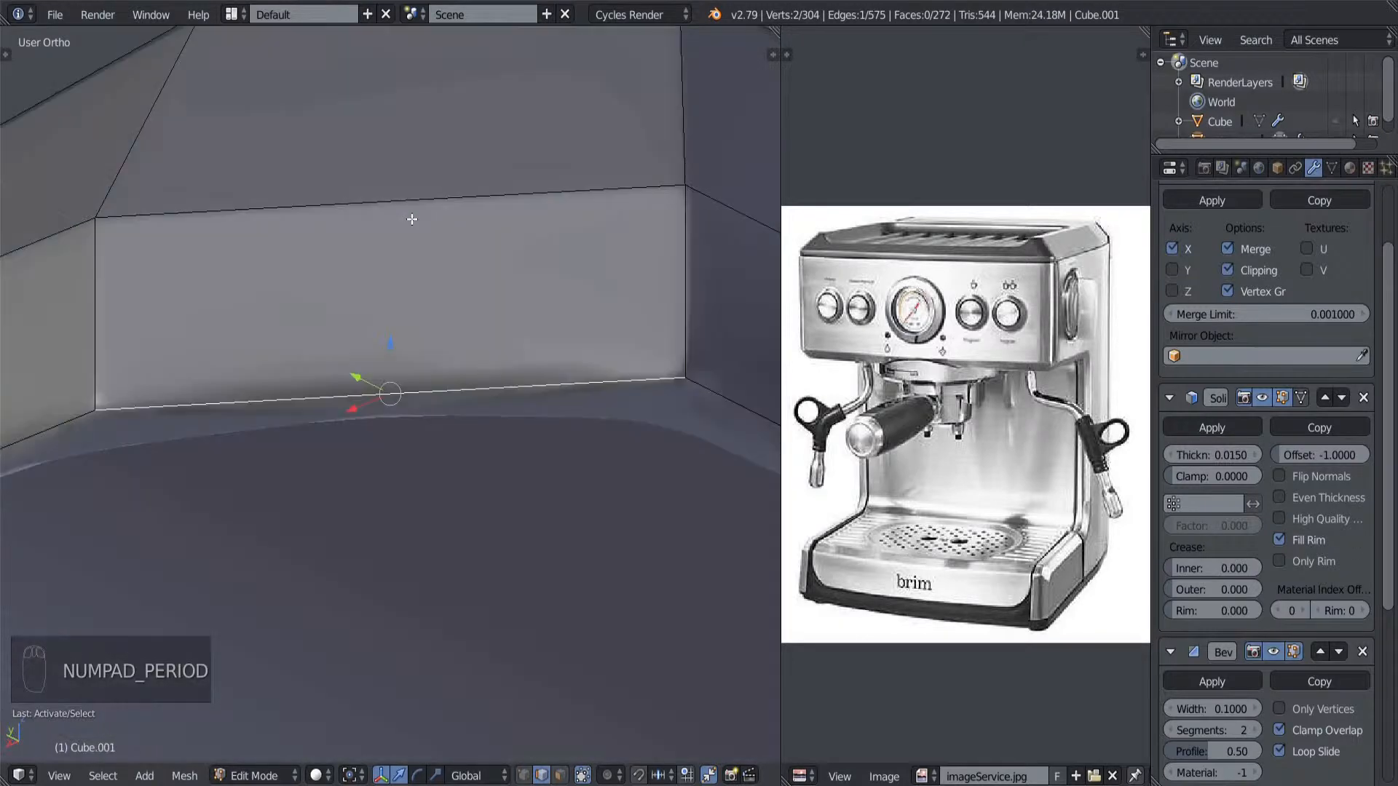
middle_click_drag(409, 222, 386, 482)
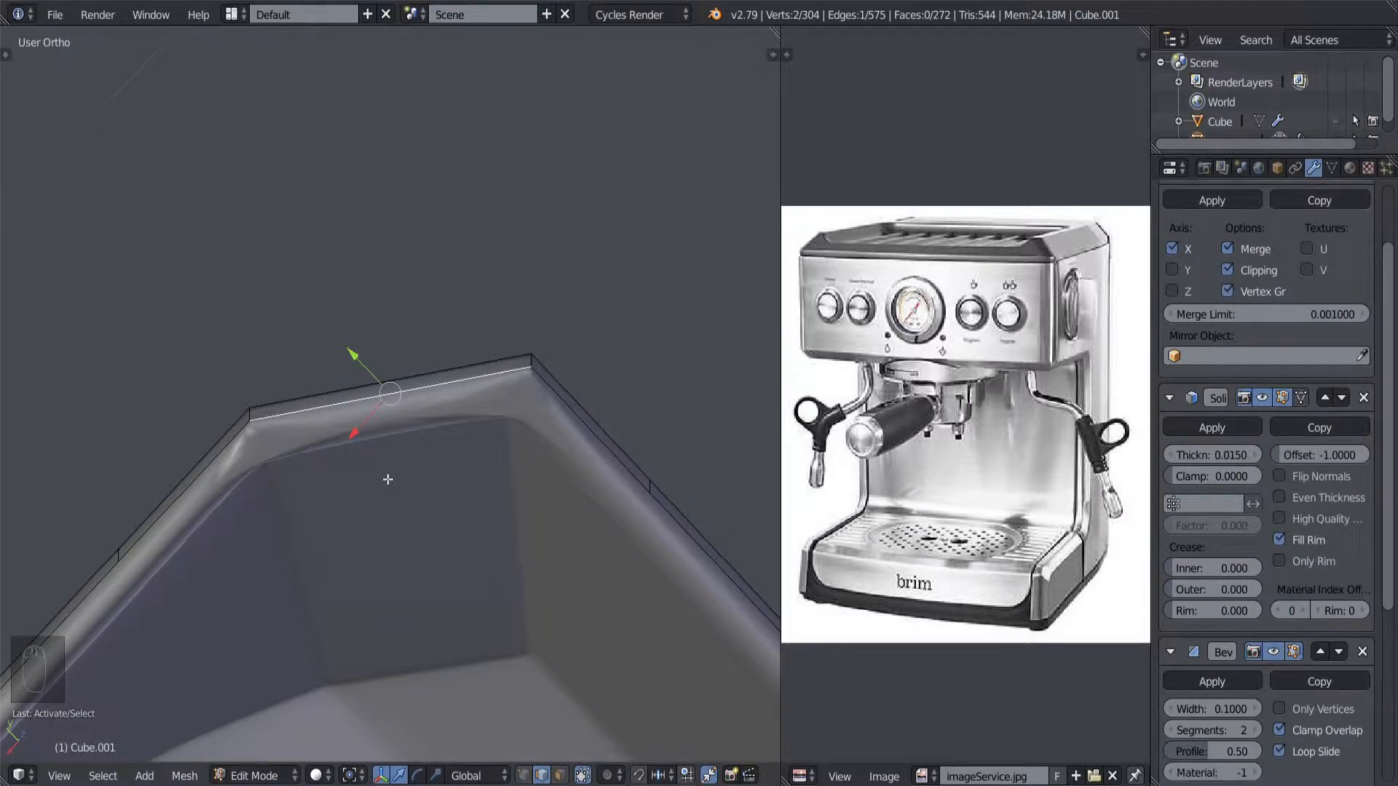
scroll(1322, 554, "down", 5)
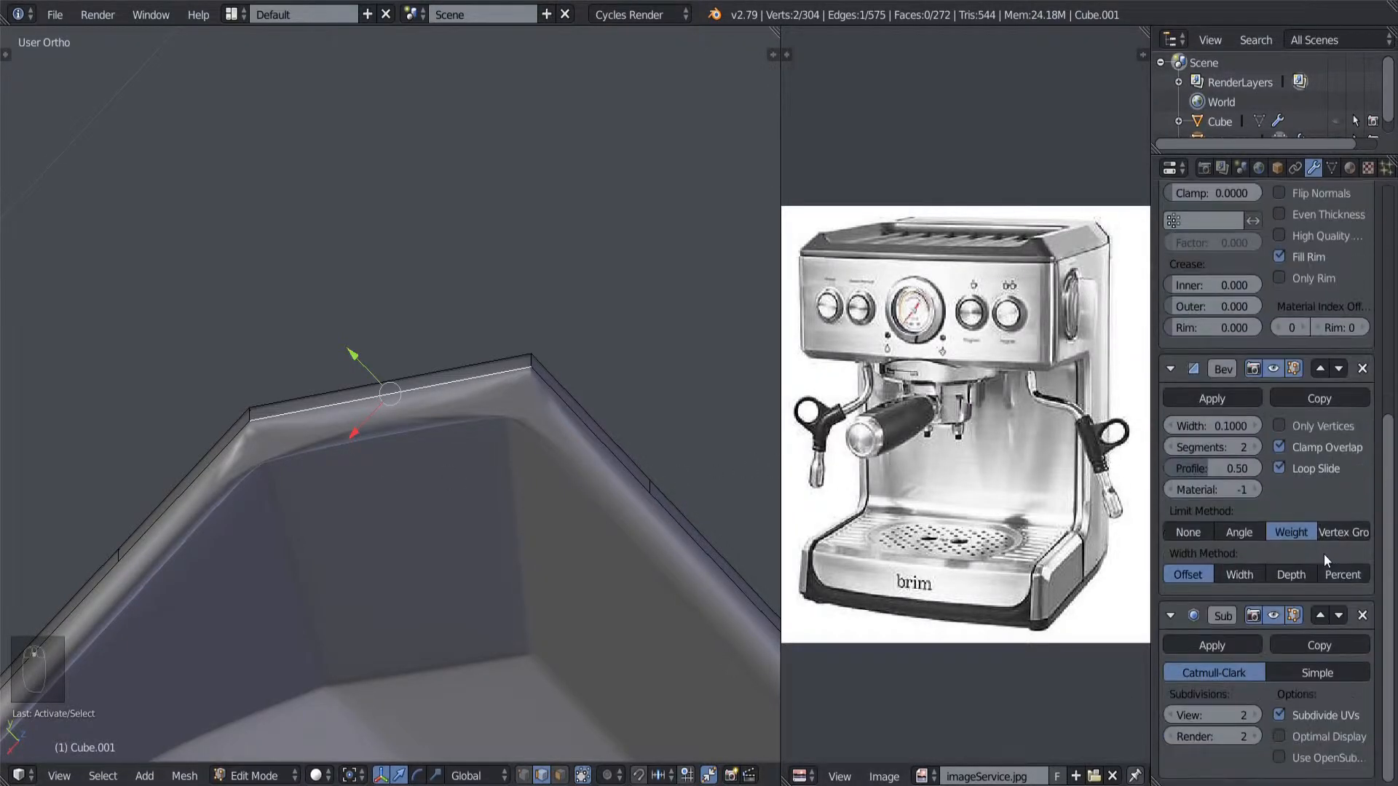
scroll(1324, 554, "up", 4)
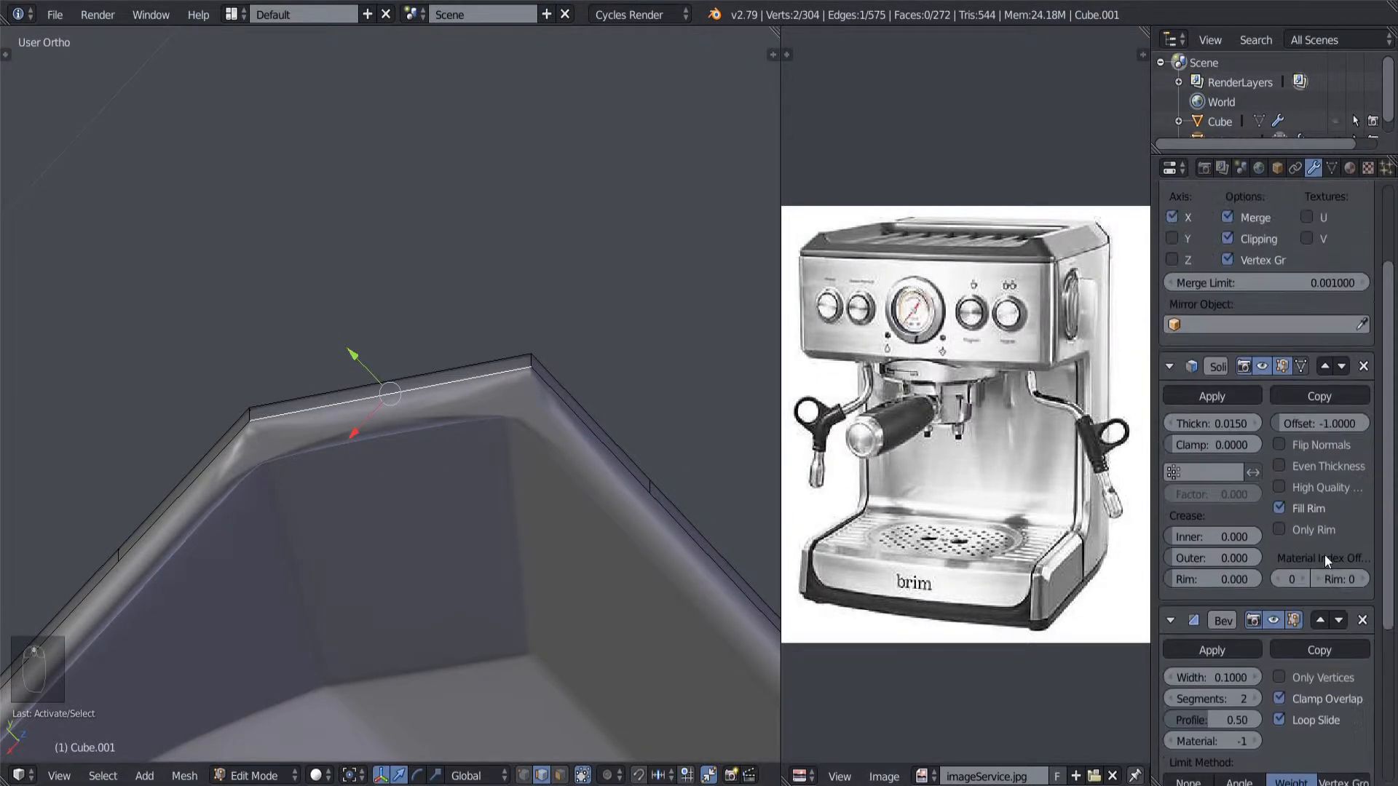
scroll(1326, 555, "down", 1)
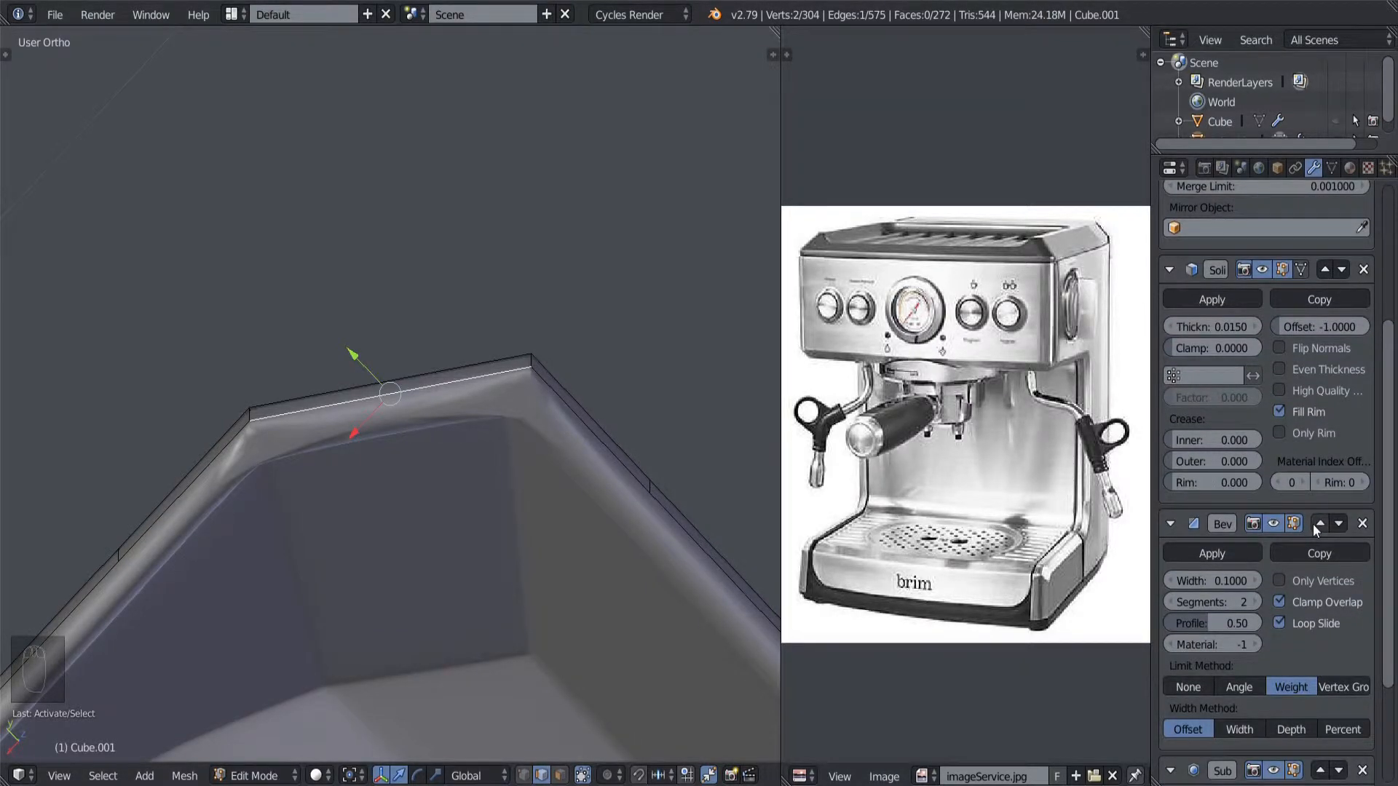
left_click(1315, 524)
Step: Add a loop cut around the tray's vertical outer rim and slide it close to the lower edge
middle_click_drag(568, 600, 497, 635)
middle_click_drag(455, 386, 489, 498)
key("ctrl+r")
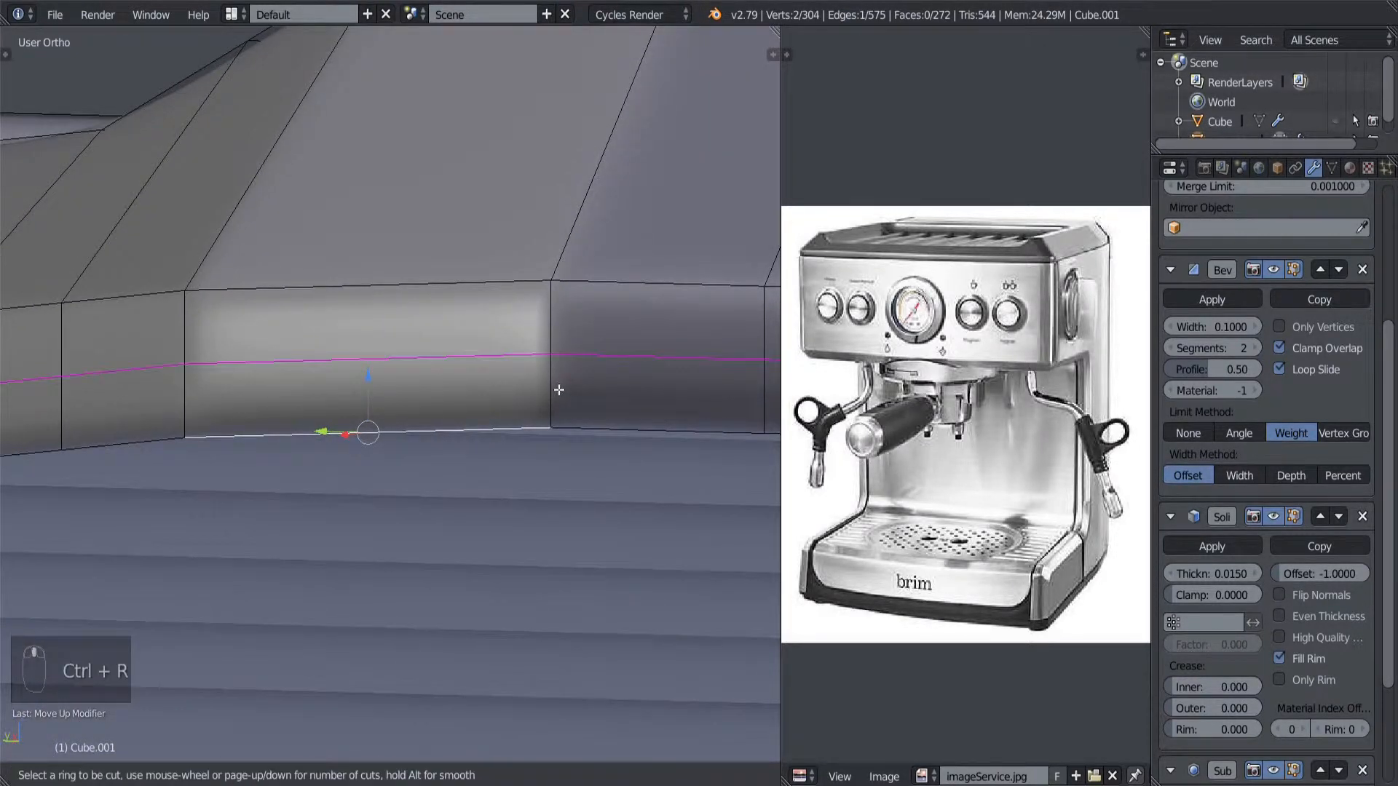
left_click(557, 397)
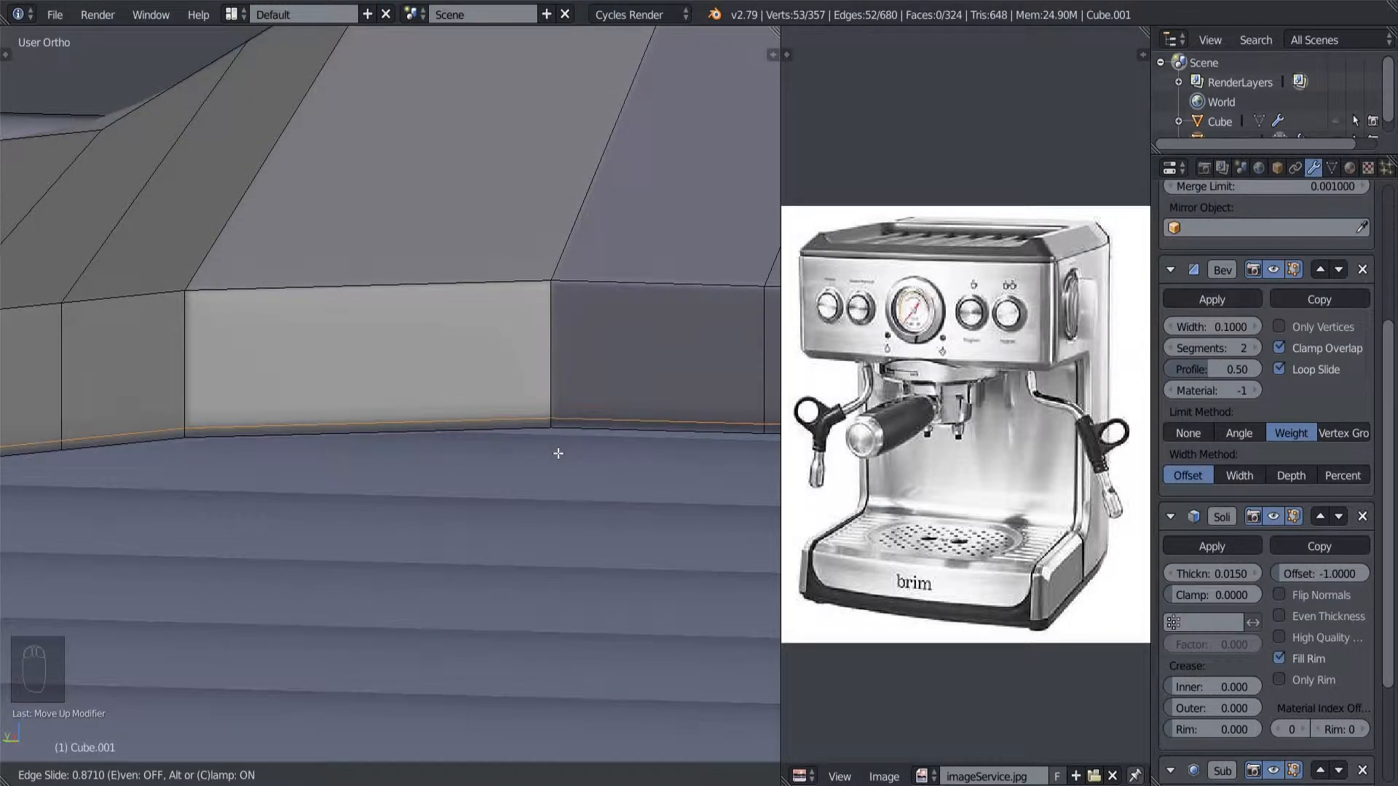
left_click(560, 446)
Step: Check the rim loop's edge bevel weight and dissolve the edge loop
key("n")
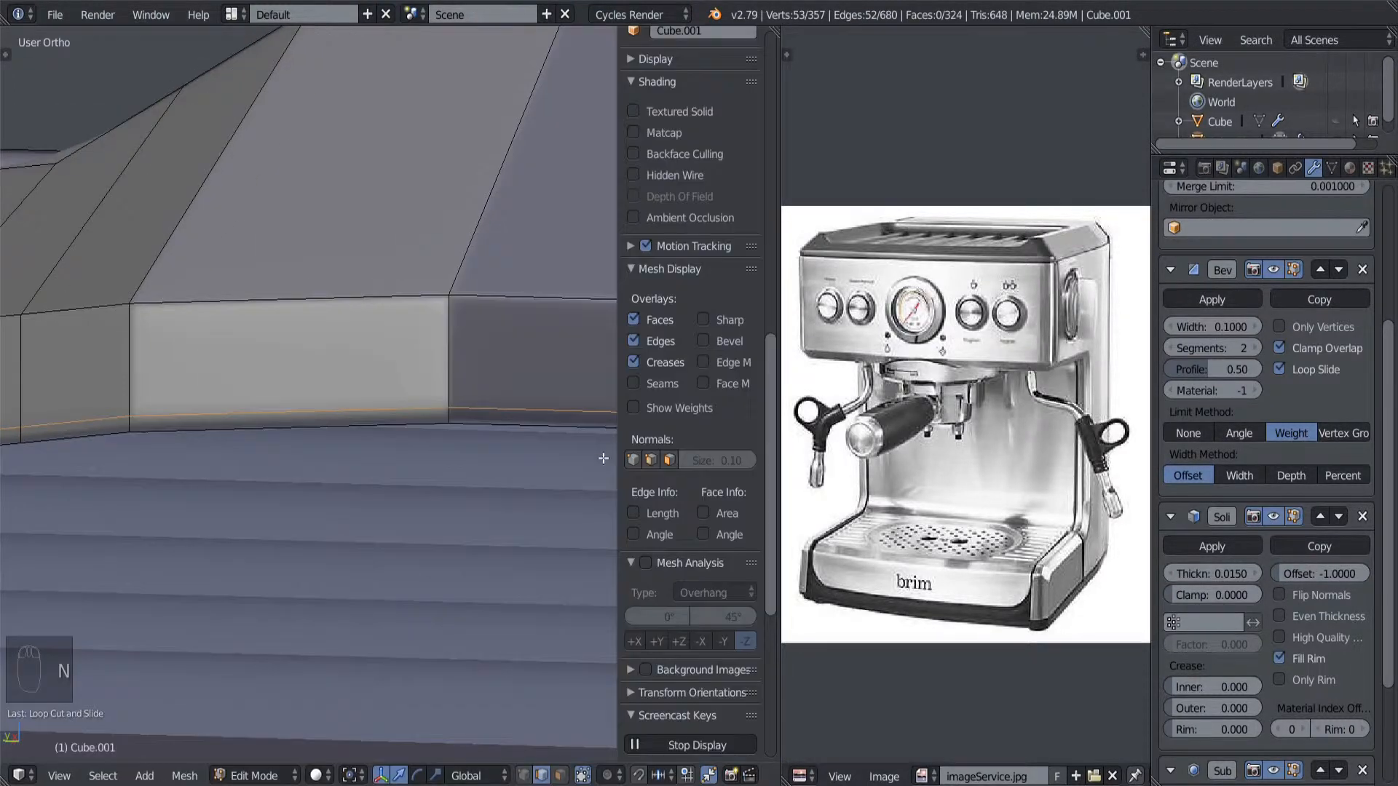
scroll(668, 466, "up", 15)
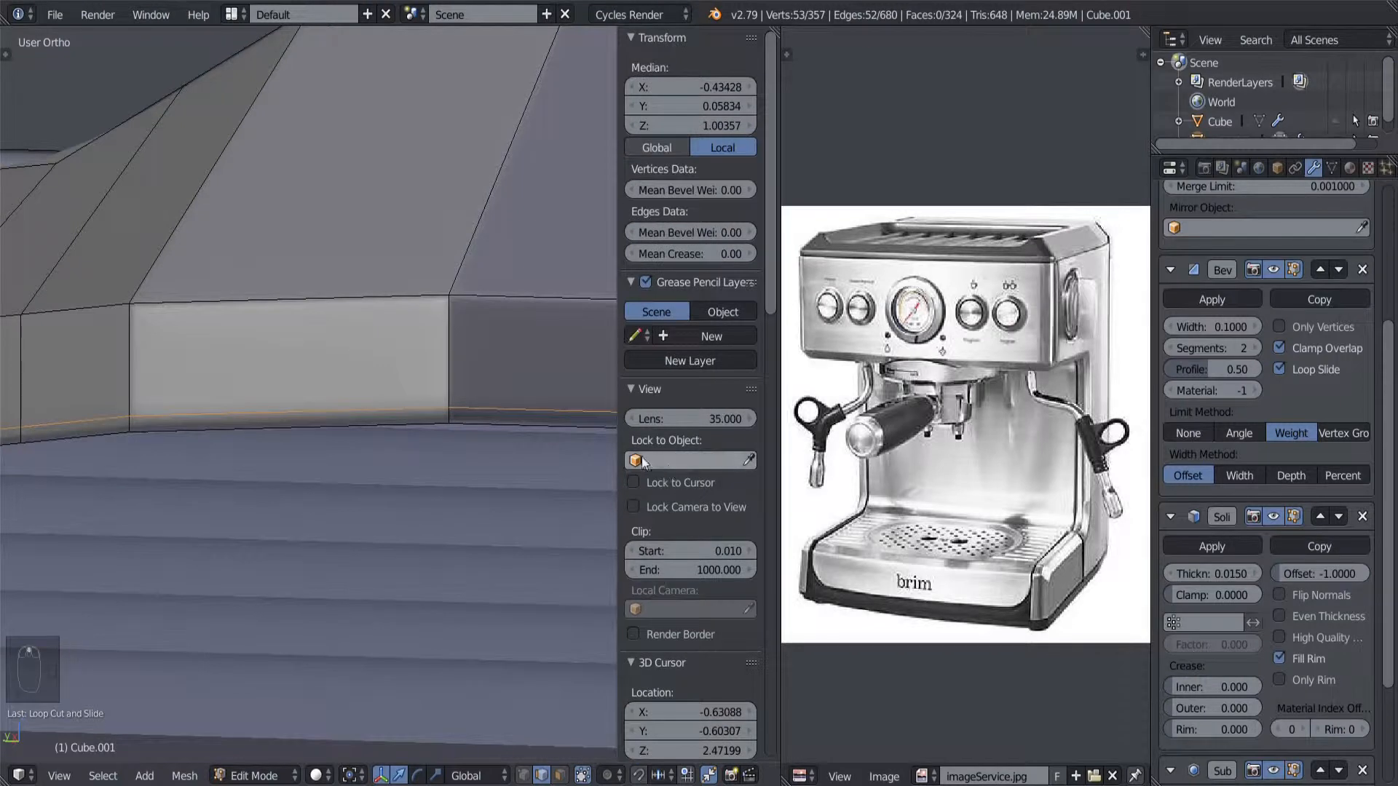
left_click_drag(704, 236, 705, 236)
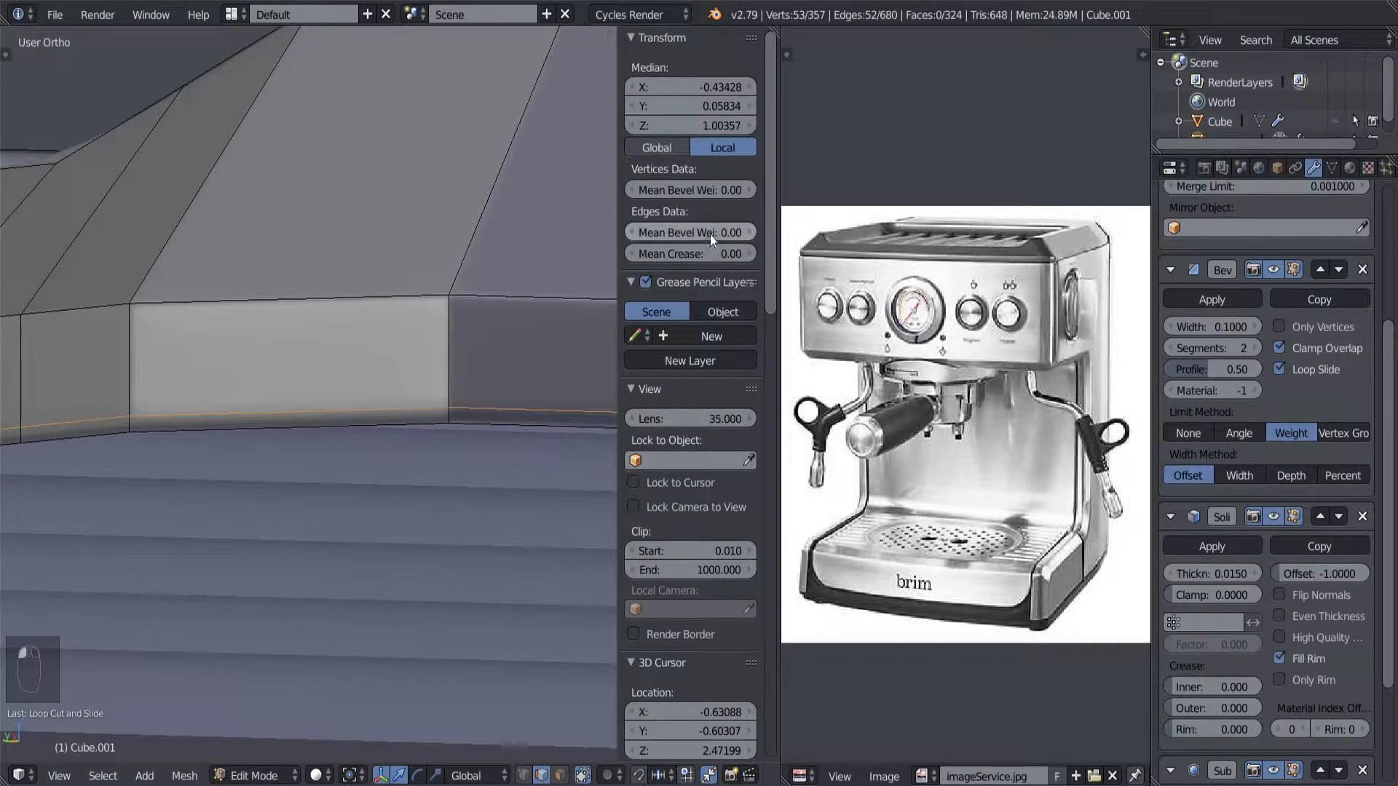
key("n")
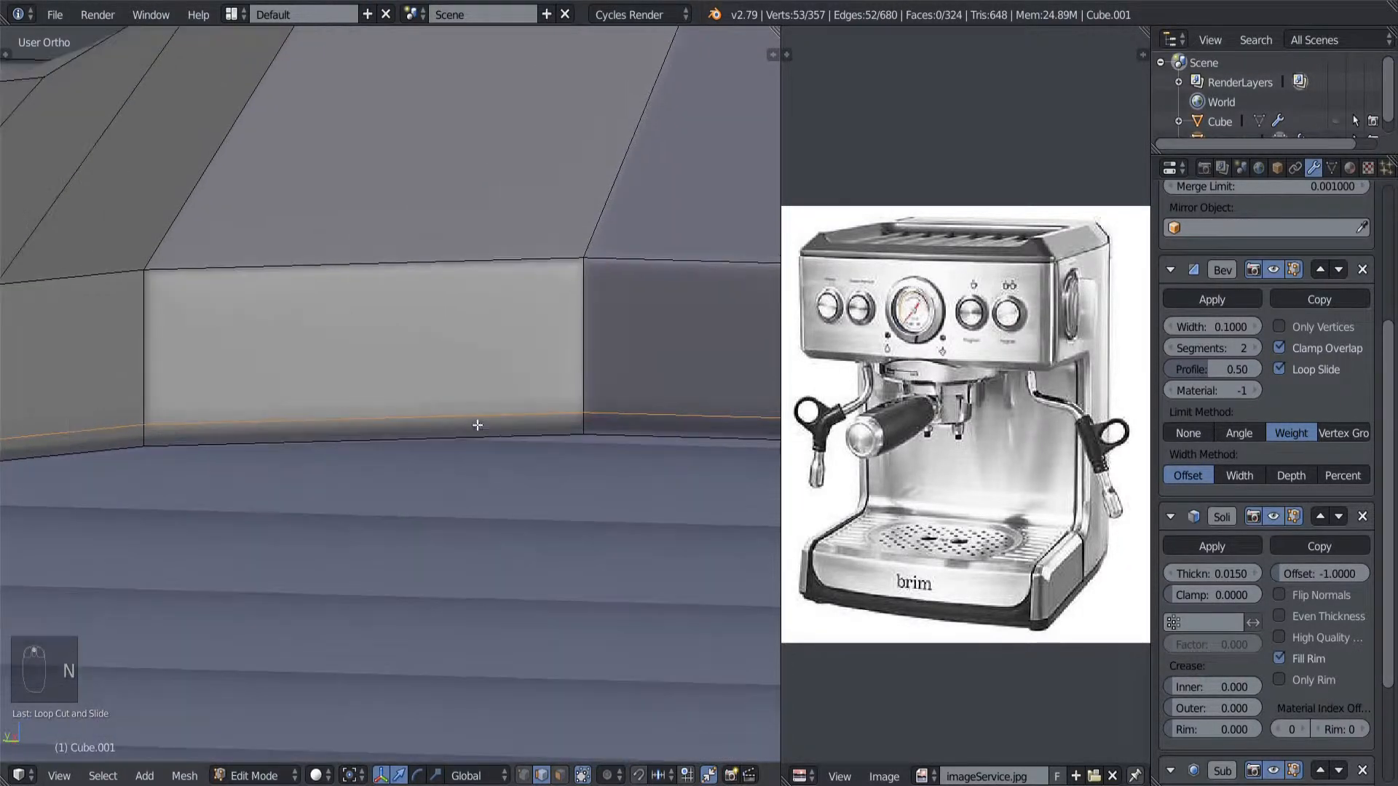
middle_click_drag(537, 448, 462, 428)
right_click(406, 446, "alt")
key("n")
key("n")
key("x")
left_click(452, 428)
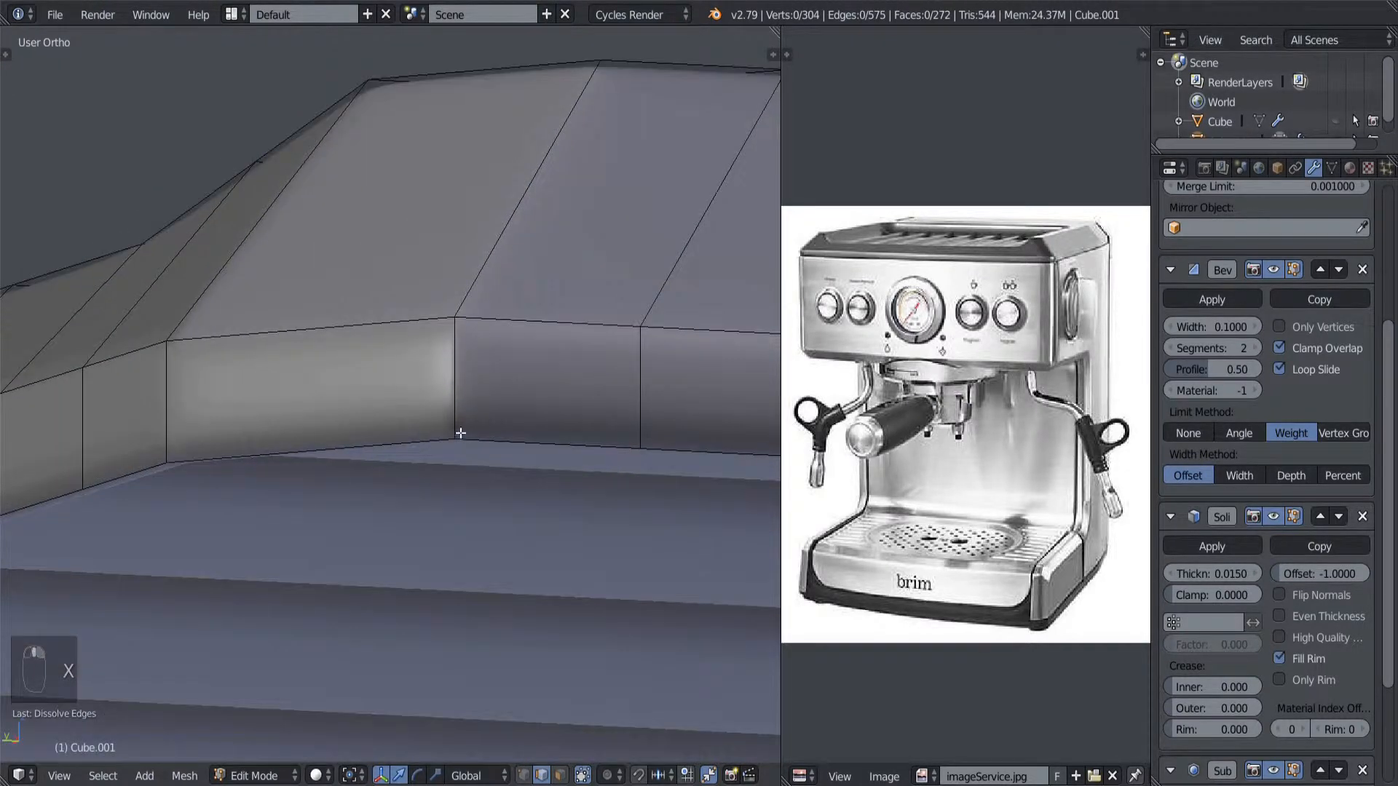
Step: Add another supporting edge loop around the outer rim, placed just above the tray's bottom edge
key("ctrl+r")
left_click(465, 411)
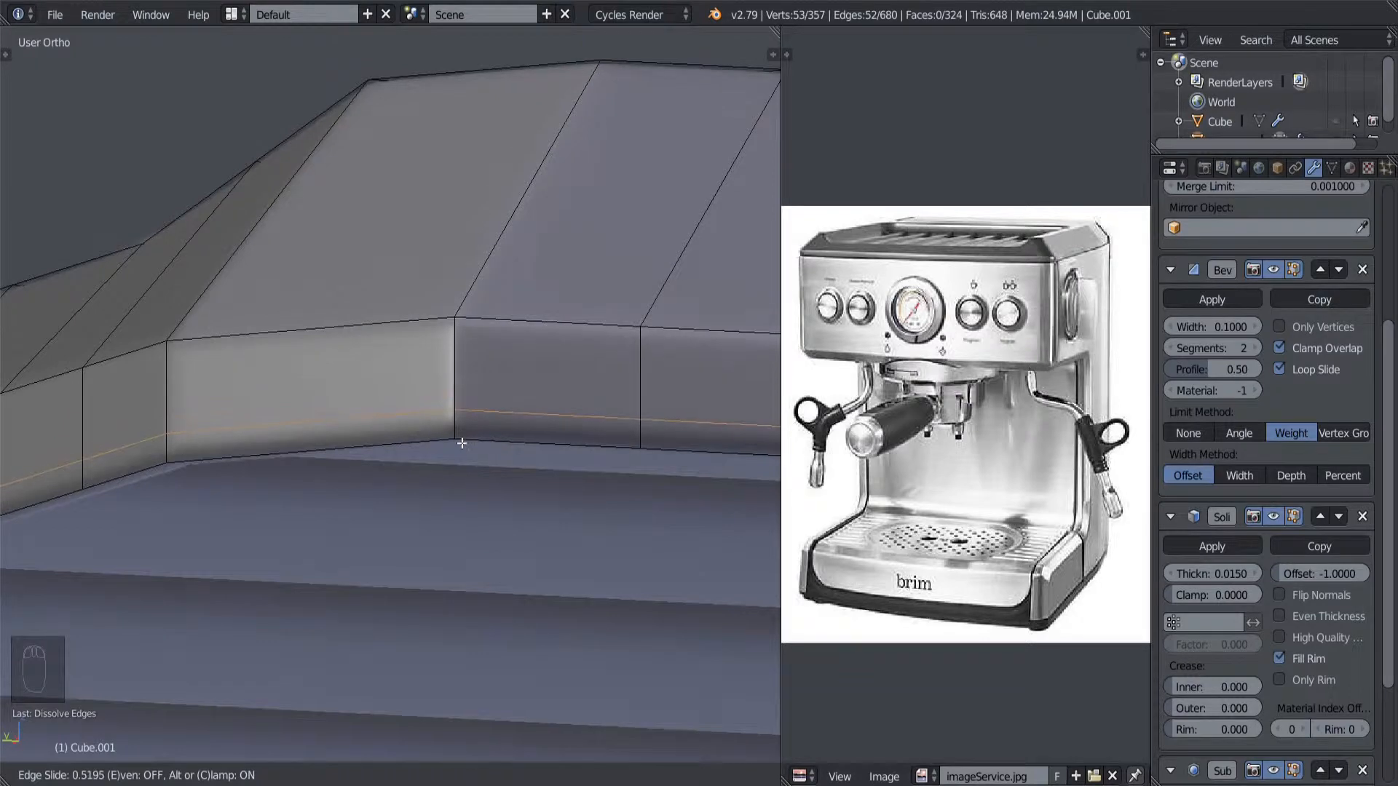
left_click(465, 457)
scroll(514, 455, "up", 1)
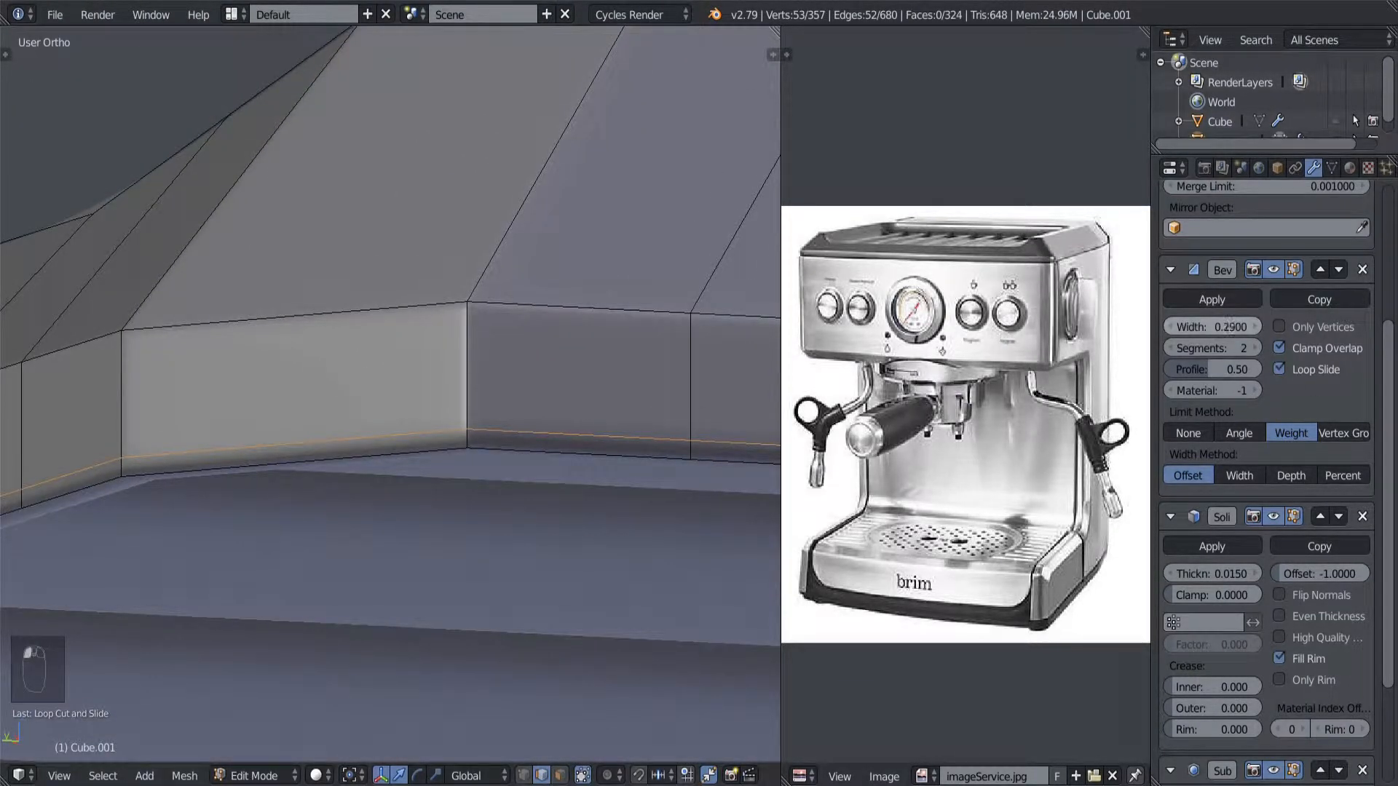
scroll(462, 446, "down", 5)
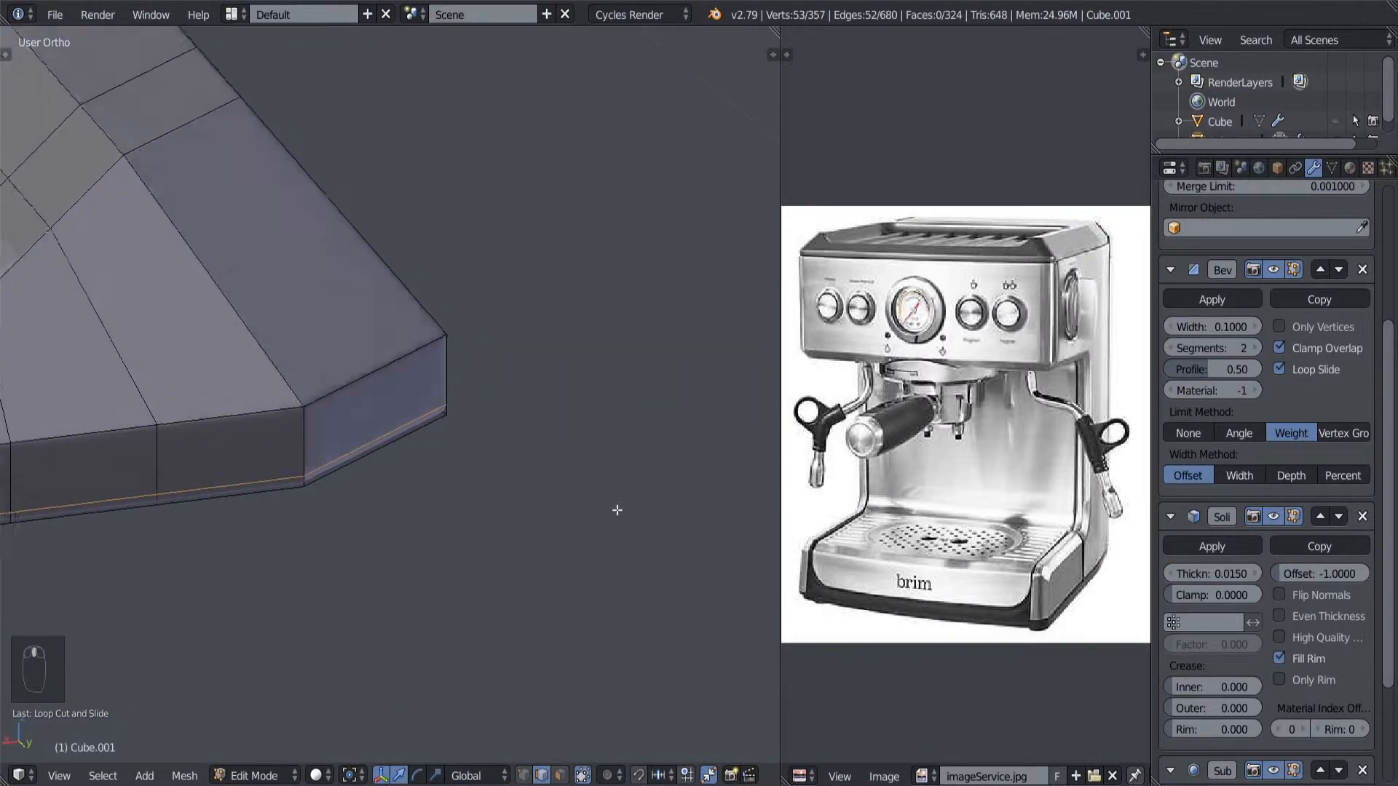
Step: Check the rim's shading in Object Mode, then dissolve the supporting edge loop above the bottom edge
key("Tab")
mouse_move(522, 514)
middle_mouse_down()
mouse_move(459, 559)
mouse_move(396, 496)
mouse_move(397, 466)
mouse_move(394, 497)
mouse_move(418, 474)
mouse_move(515, 452)
mouse_move(518, 509)
mouse_move(500, 412)
mouse_move(517, 403)
mouse_move(546, 471)
mouse_move(461, 509)
mouse_move(368, 482)
mouse_move(415, 514)
mouse_move(500, 515)
mouse_move(309, 500)
mouse_move(405, 505)
middle_mouse_up()
scroll(396, 467, "down", 3)
scroll(399, 464, "up", 4)
key("Tab")
key("z")
key("z")
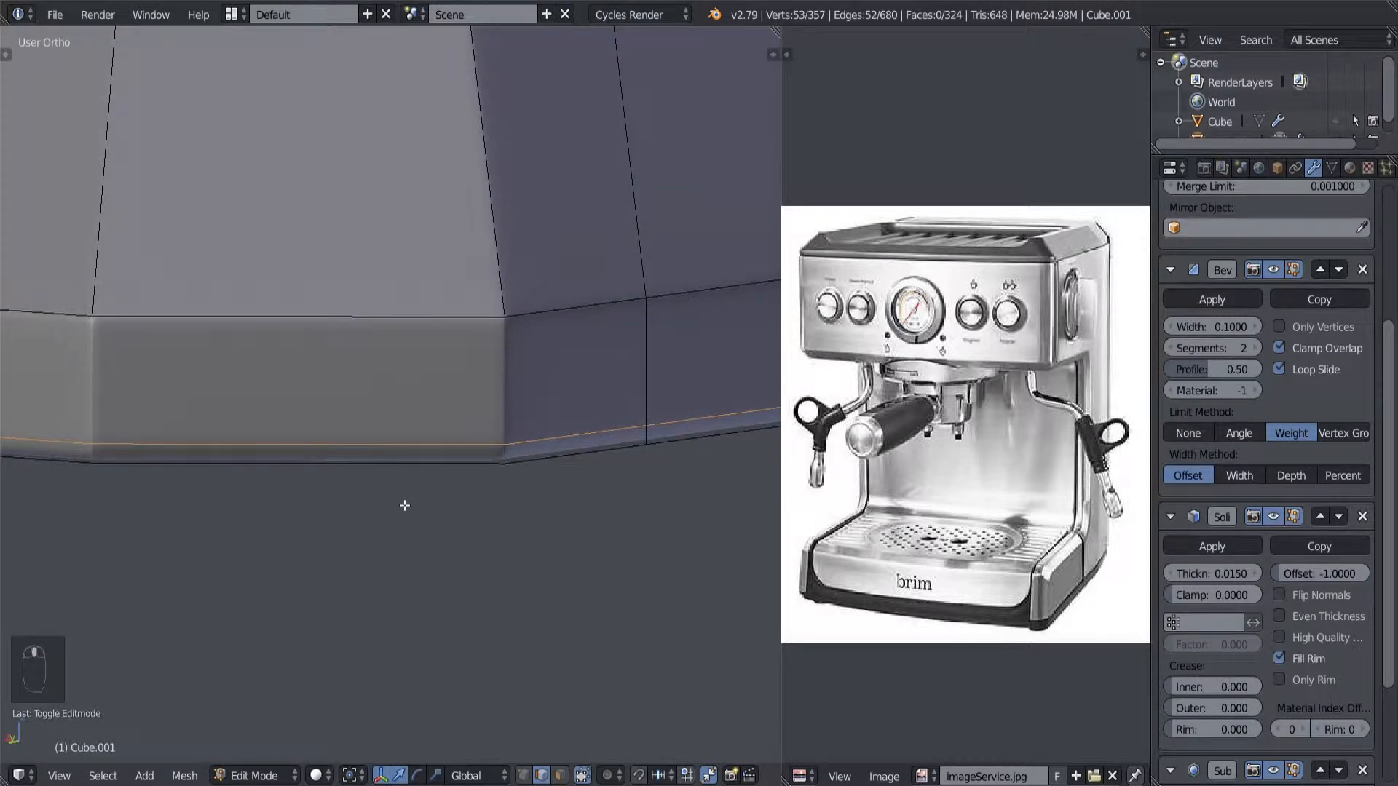
key("x")
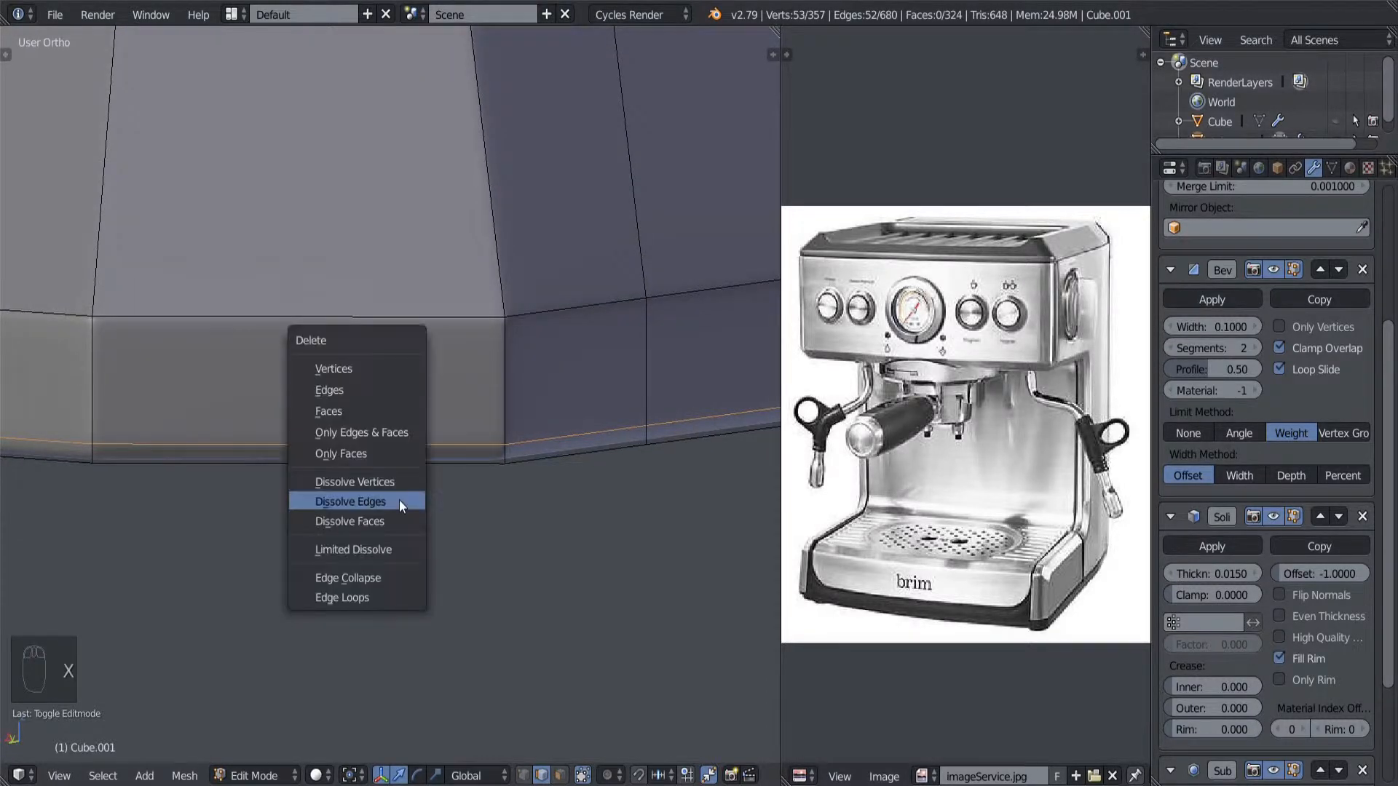
left_click(399, 500)
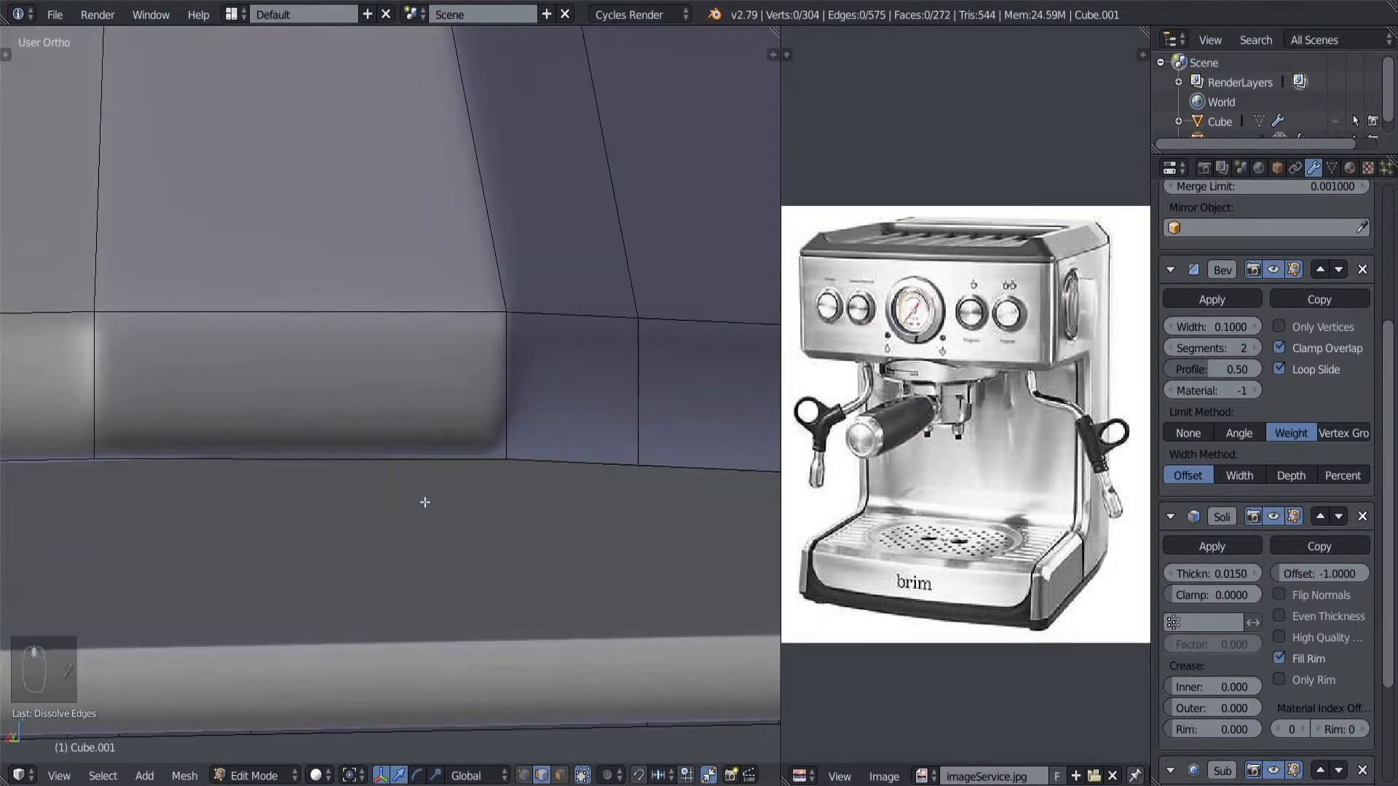
Step: Try creasing the edge loop along the tray's open bottom rim and undo the crease
right_click(452, 474, "alt")
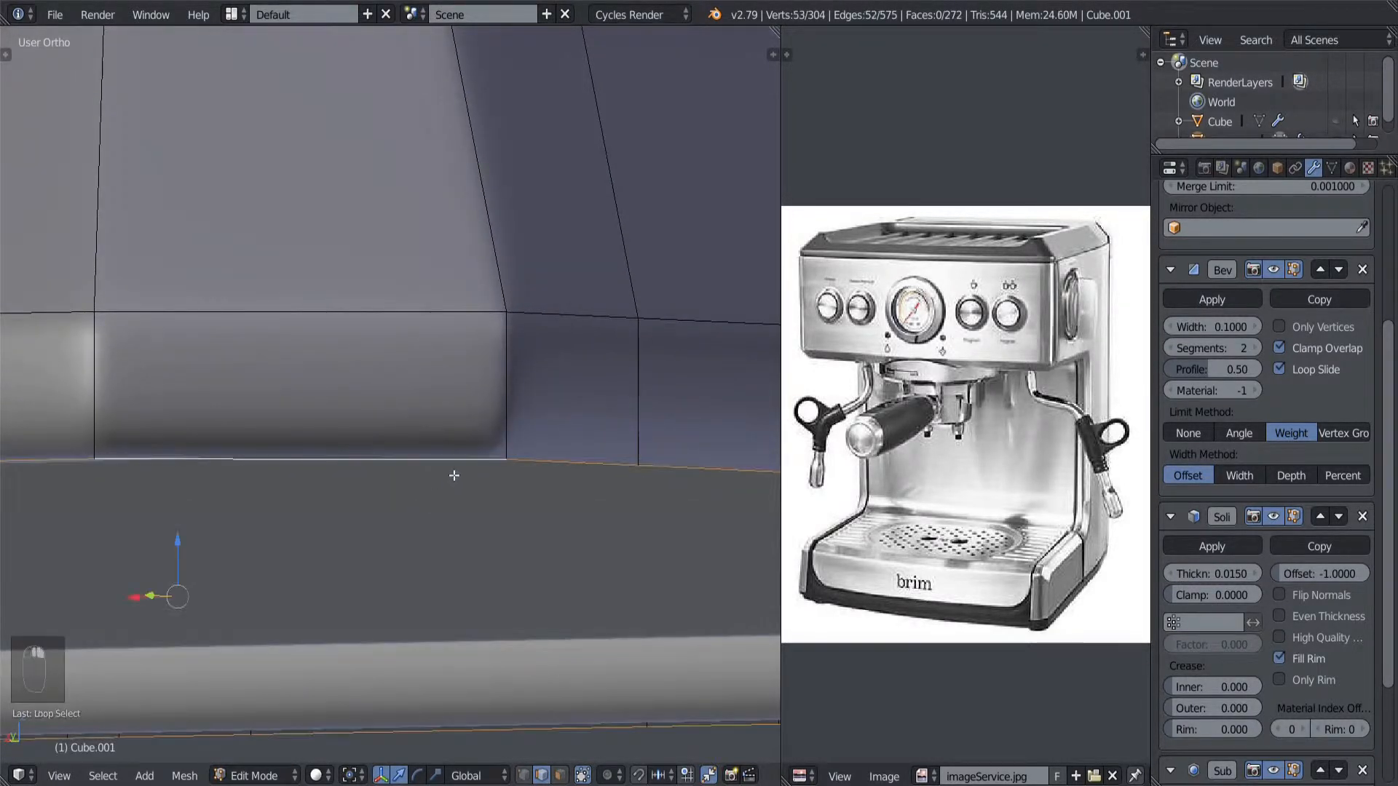
middle_click_drag(452, 474, 455, 472)
key("shift+e")
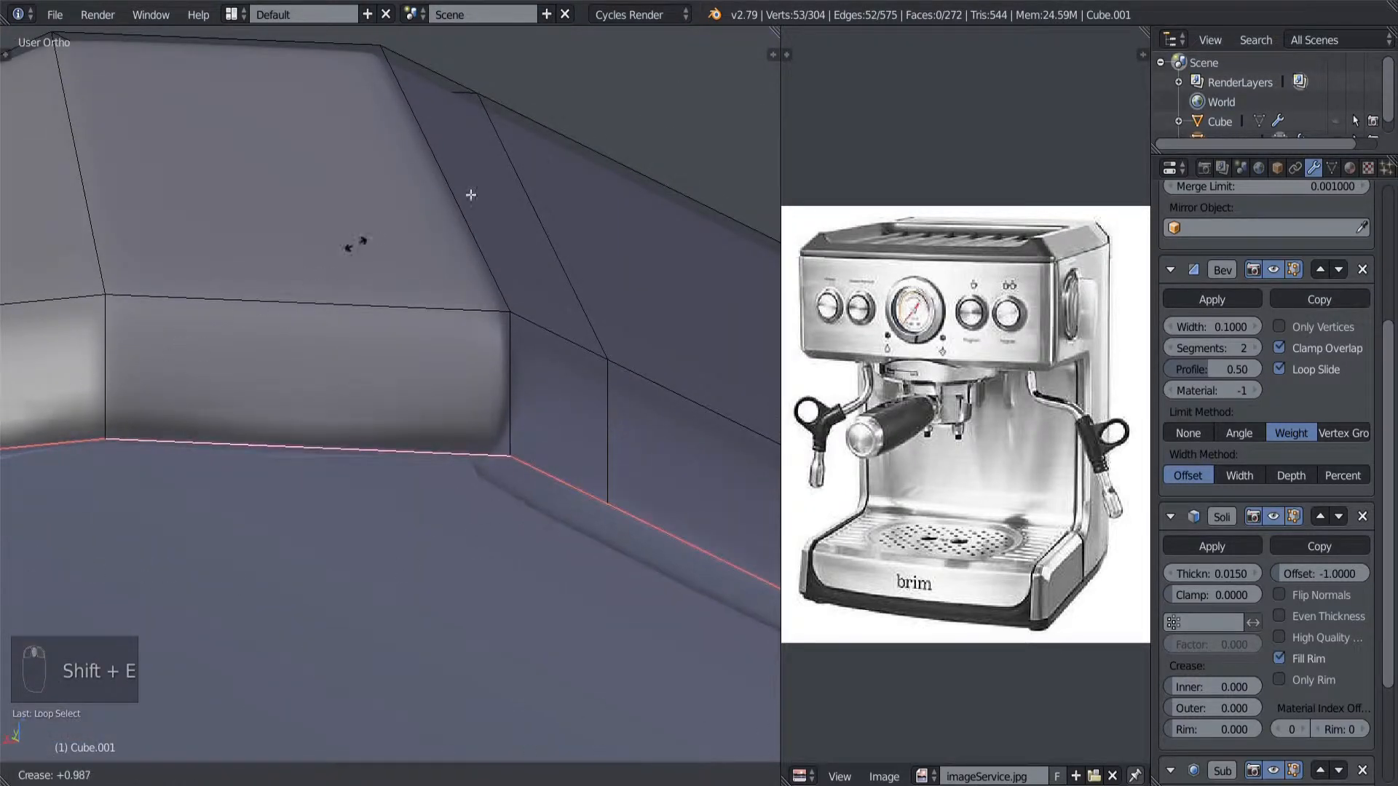
left_click(707, 386)
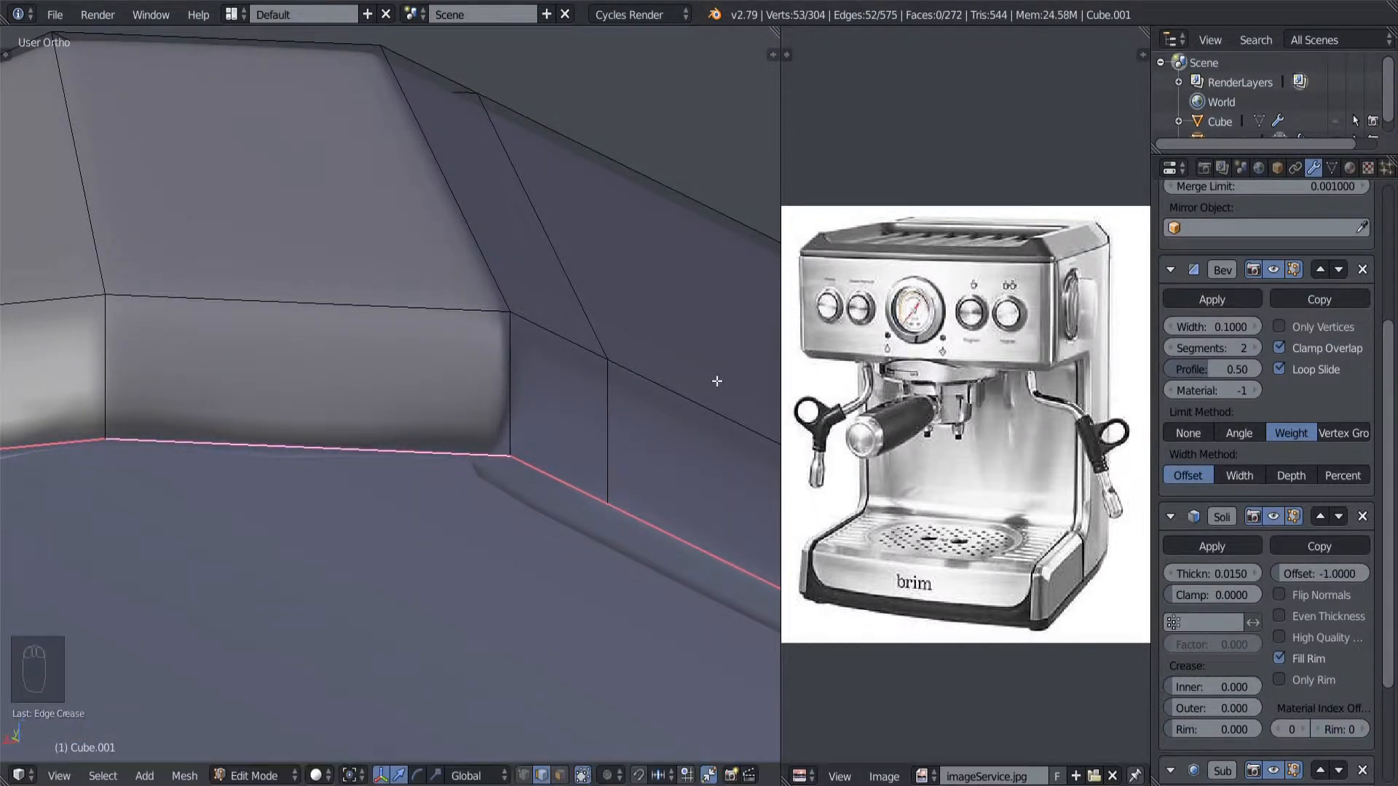
middle_click_drag(400, 543, 462, 583)
key("ctrl+z")
Step: Return to Object Mode, check the isolated tray, unhide the machine body and deselect everything
key("Tab")
scroll(364, 564, "down", 3)
scroll(379, 566, "down", 4)
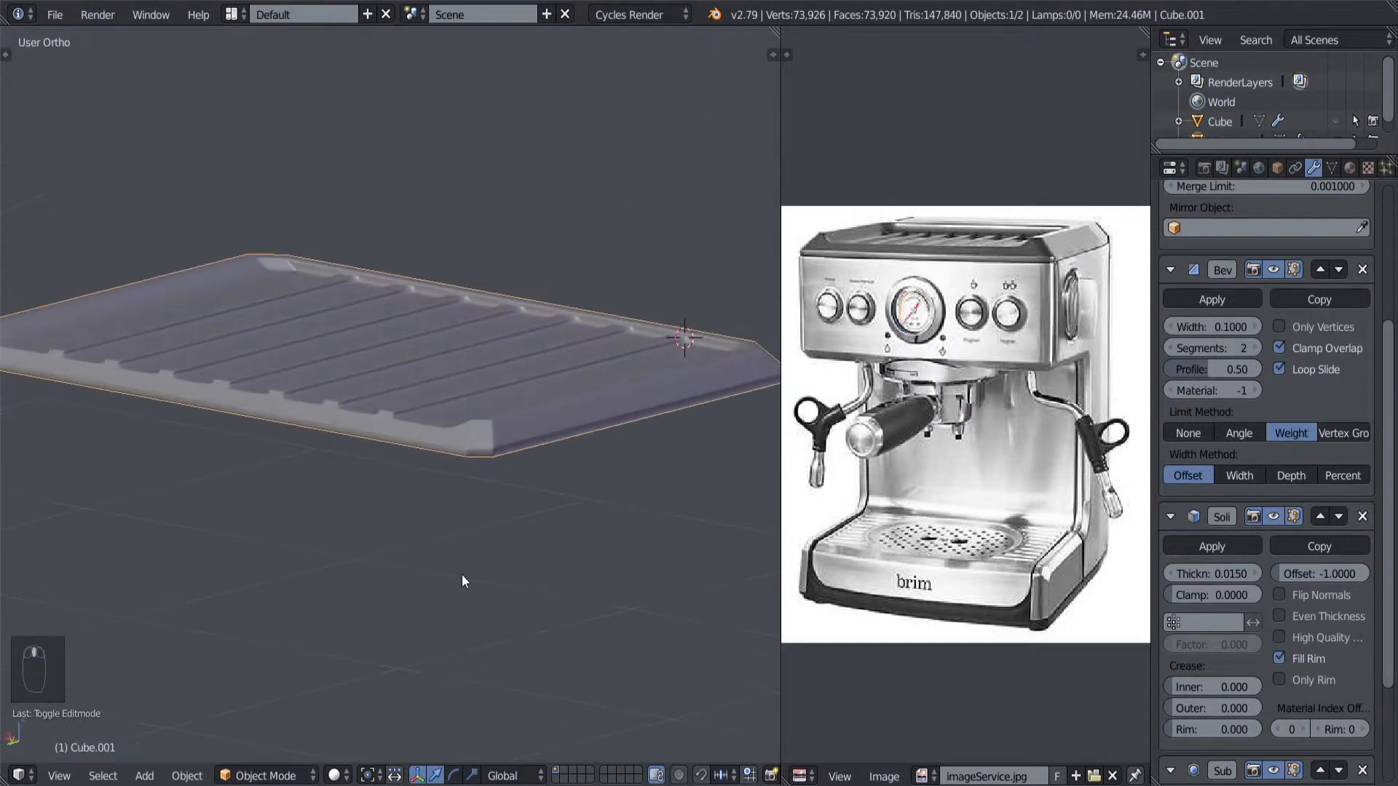
scroll(437, 571, "down", 4)
scroll(396, 571, "up", 2)
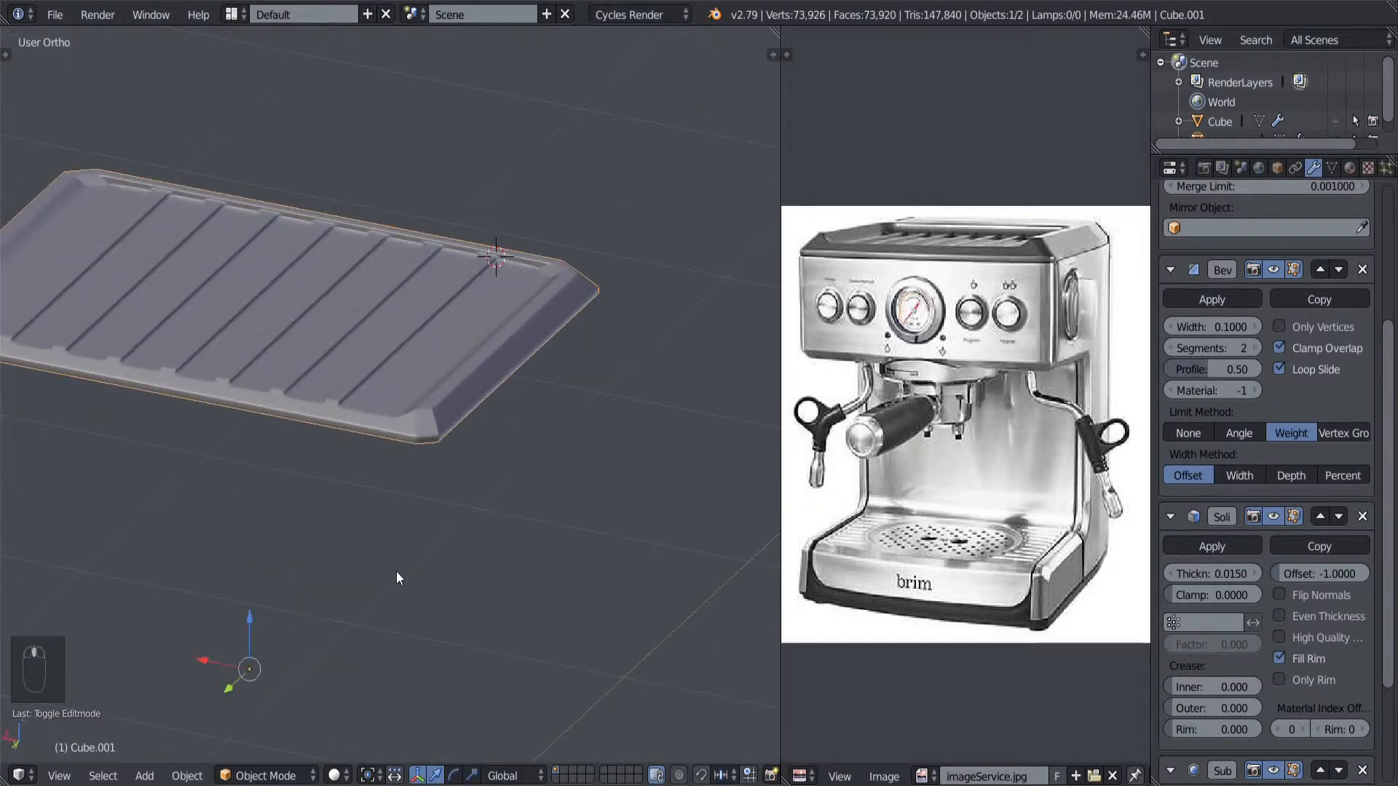
scroll(383, 576, "up", 3)
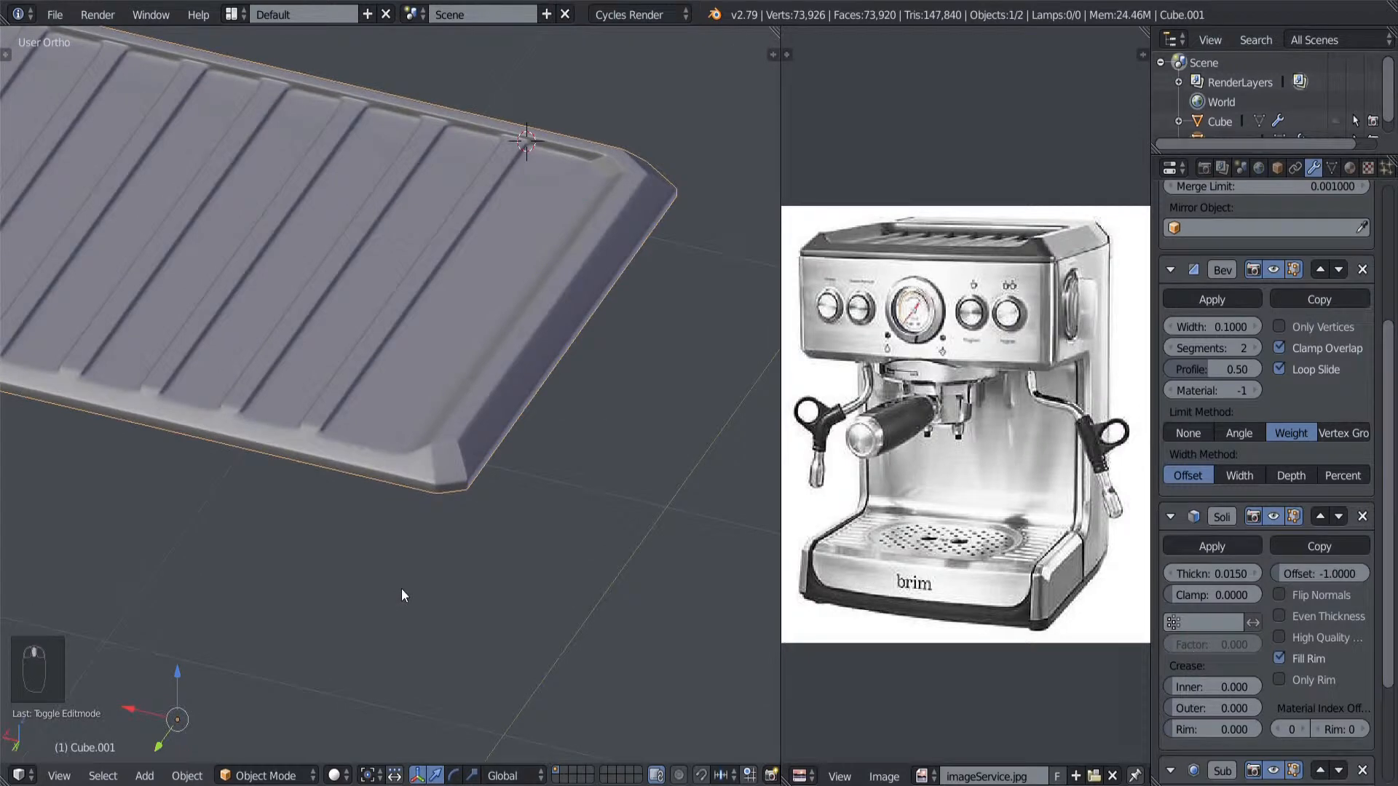
key("alt+h")
scroll(378, 586, "down", 6)
key("a")
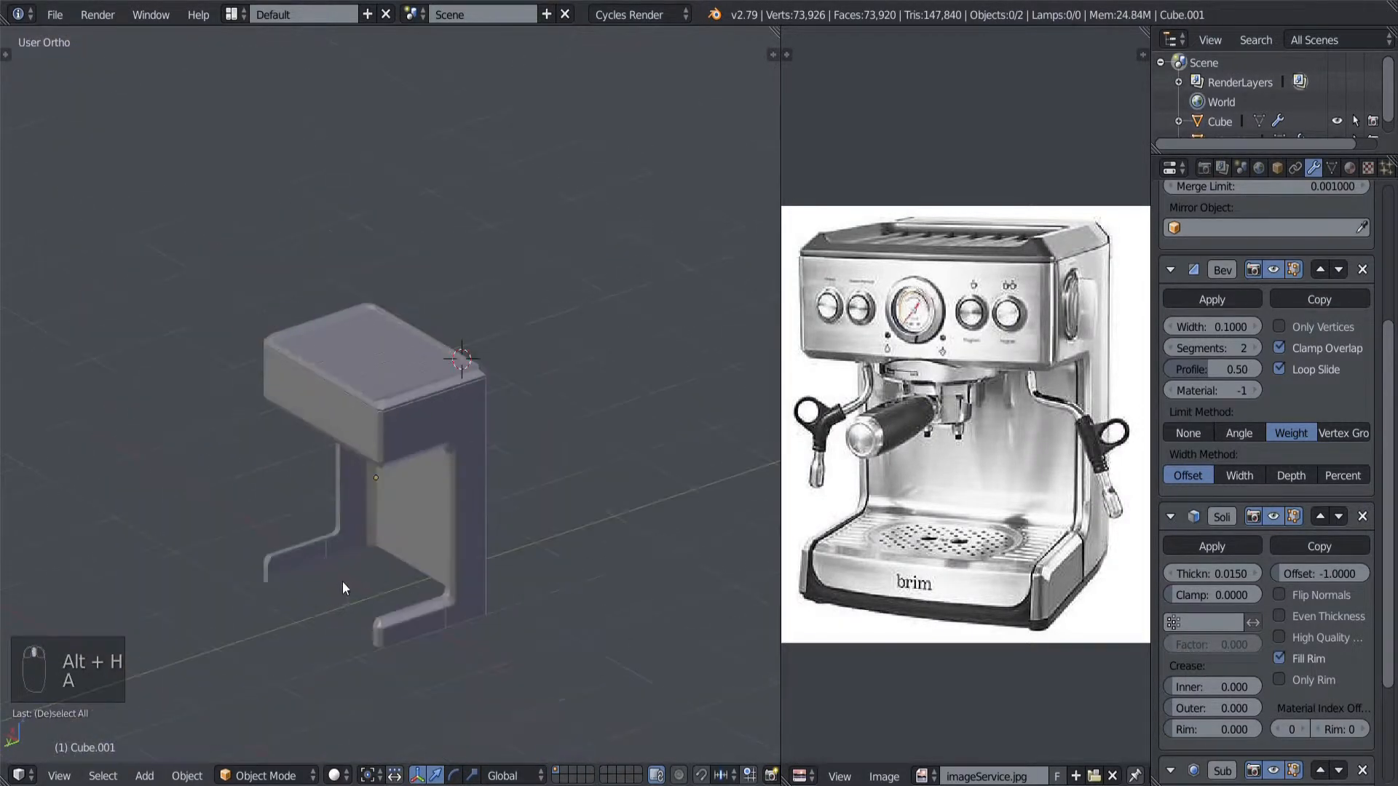
Step: Inspect the machine body with its cup-warming tray from several angles against the reference photo
middle_click_drag(342, 581, 371, 571)
scroll(374, 577, "up", 3)
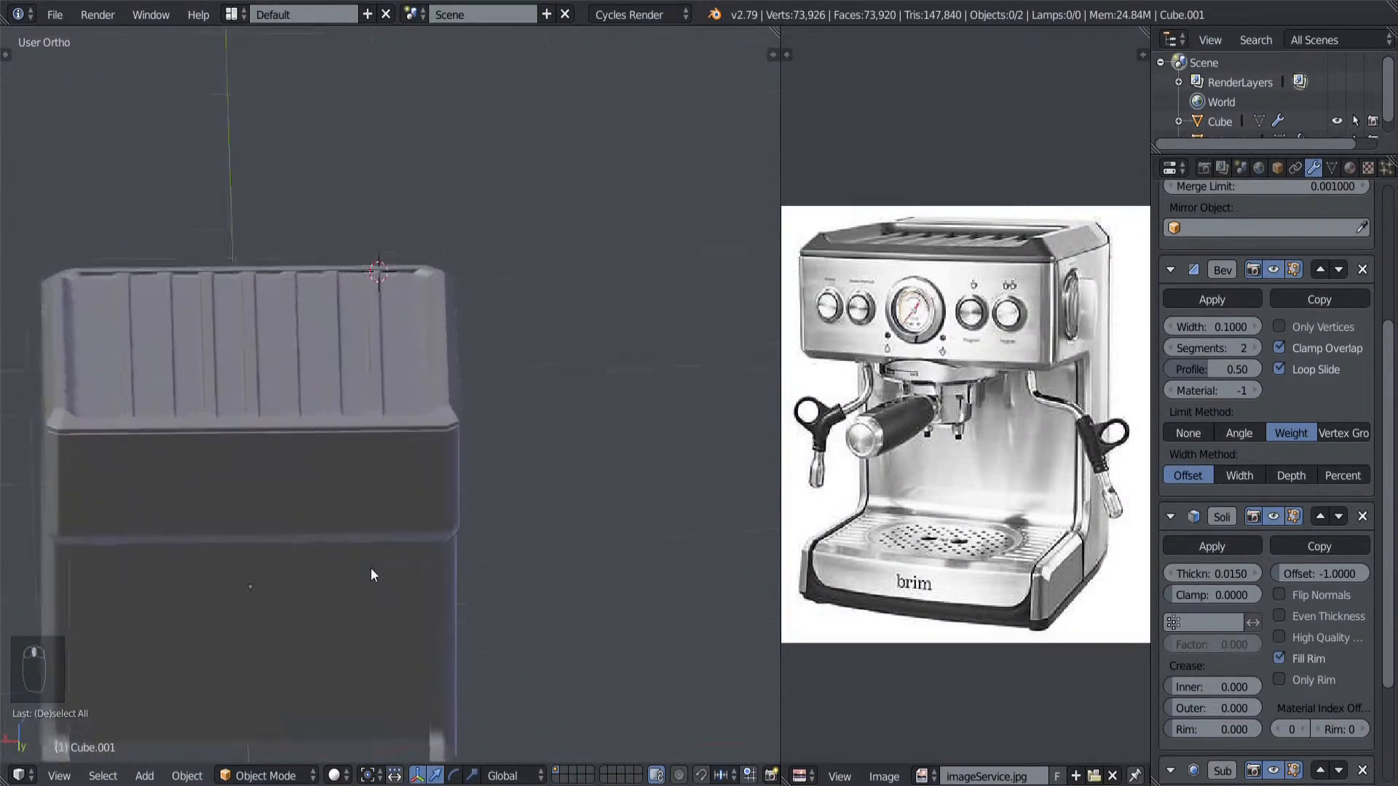
scroll(478, 492, "up", 2)
scroll(477, 492, "down", 3)
middle_click_drag(461, 531, 374, 515)
scroll(406, 561, "up", 3)
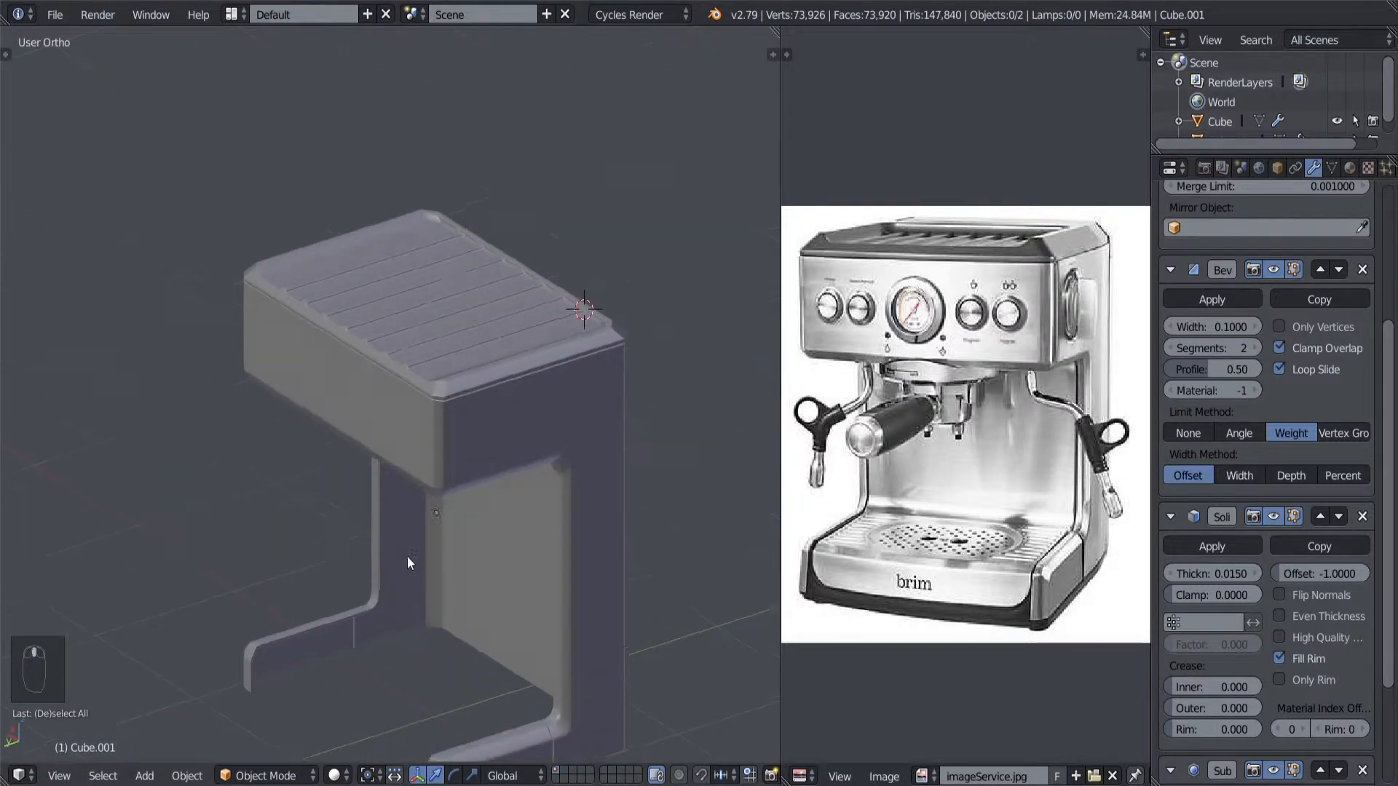
mouse_move(426, 605)
middle_mouse_down("shift")
mouse_move(351, 504)
mouse_move(408, 498)
mouse_move(366, 508)
mouse_move(349, 531)
mouse_move(355, 562)
mouse_move(399, 480)
mouse_move(479, 567)
middle_mouse_up("shift")
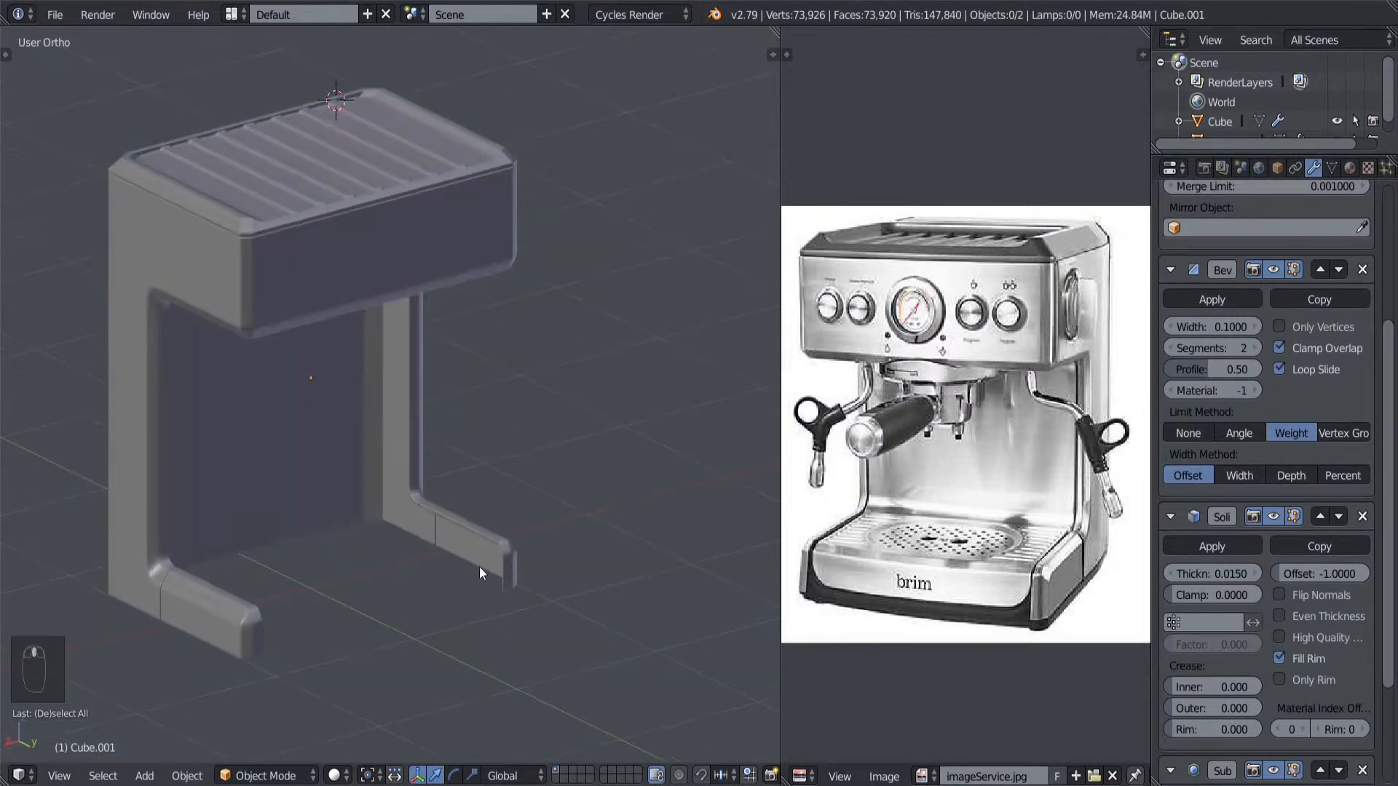
mouse_move(386, 617)
middle_mouse_down()
mouse_move(368, 618)
mouse_move(400, 609)
middle_mouse_up()
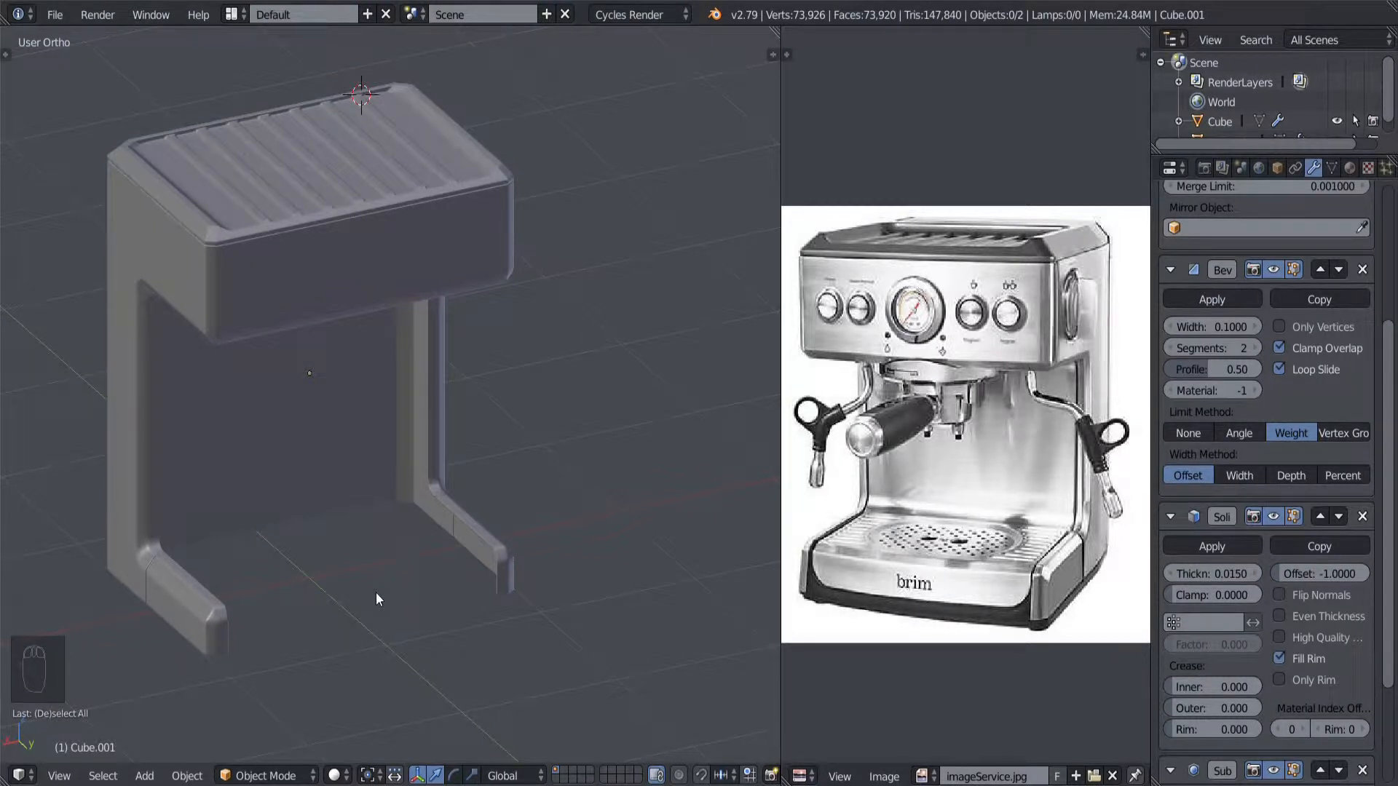
Step: Select the machine body and open its mesh for editing around the lower feet
middle_click_drag(313, 619, 295, 663)
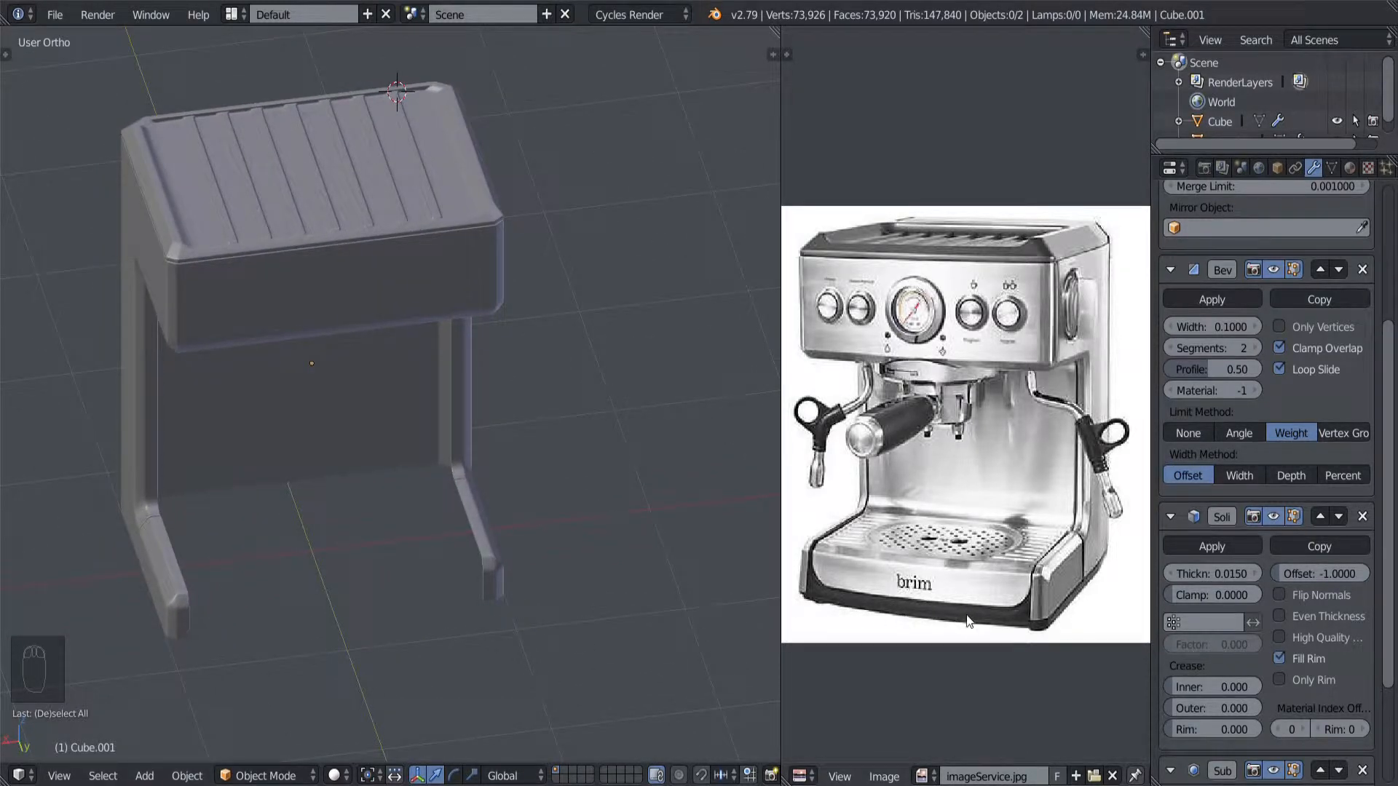
middle_click_drag(398, 610, 466, 638)
scroll(492, 544, "up", 3)
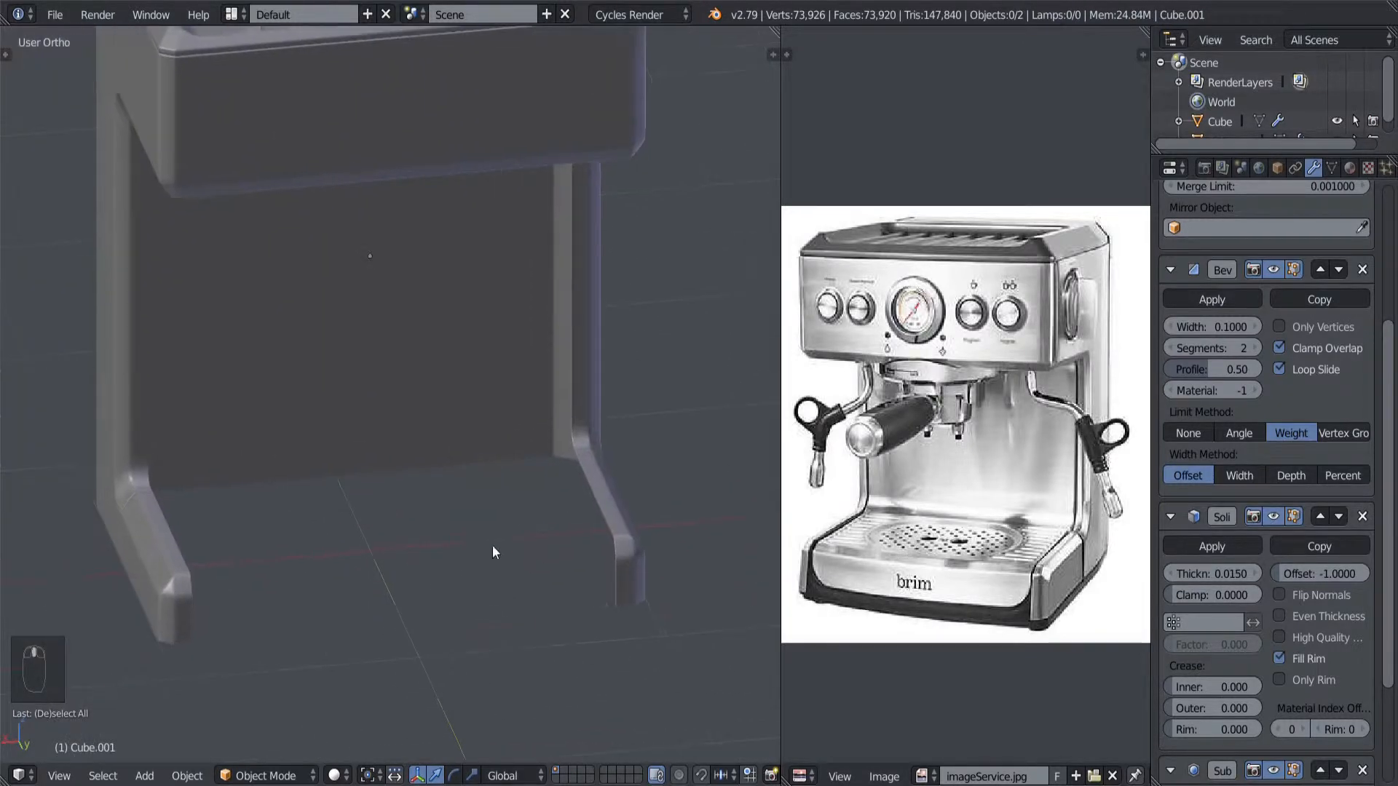
right_click(591, 588)
middle_click_drag(591, 589, 484, 582)
key("Tab")
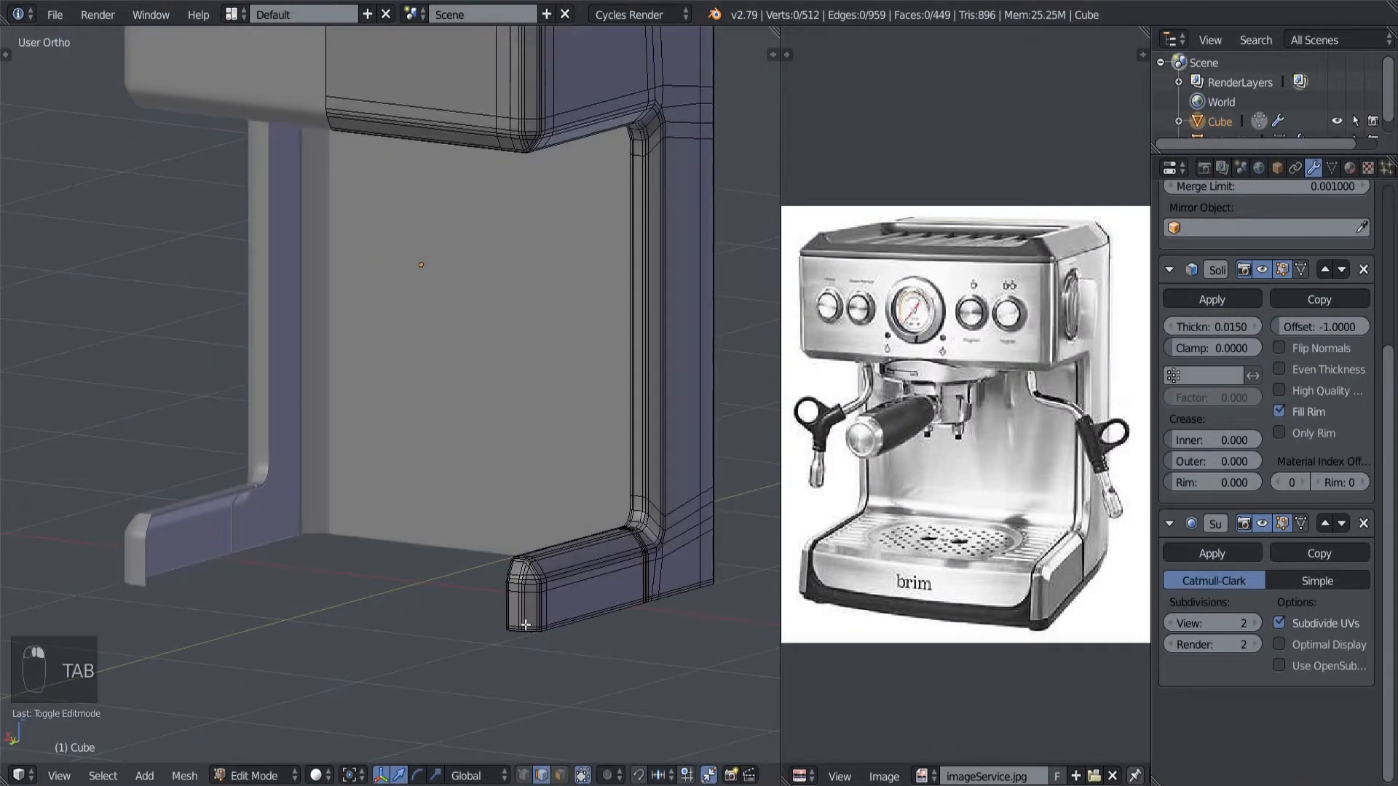
Step: Select the inner edge loops along the body's side leg and its forward-projecting foot
middle_click_drag(525, 625, 475, 554)
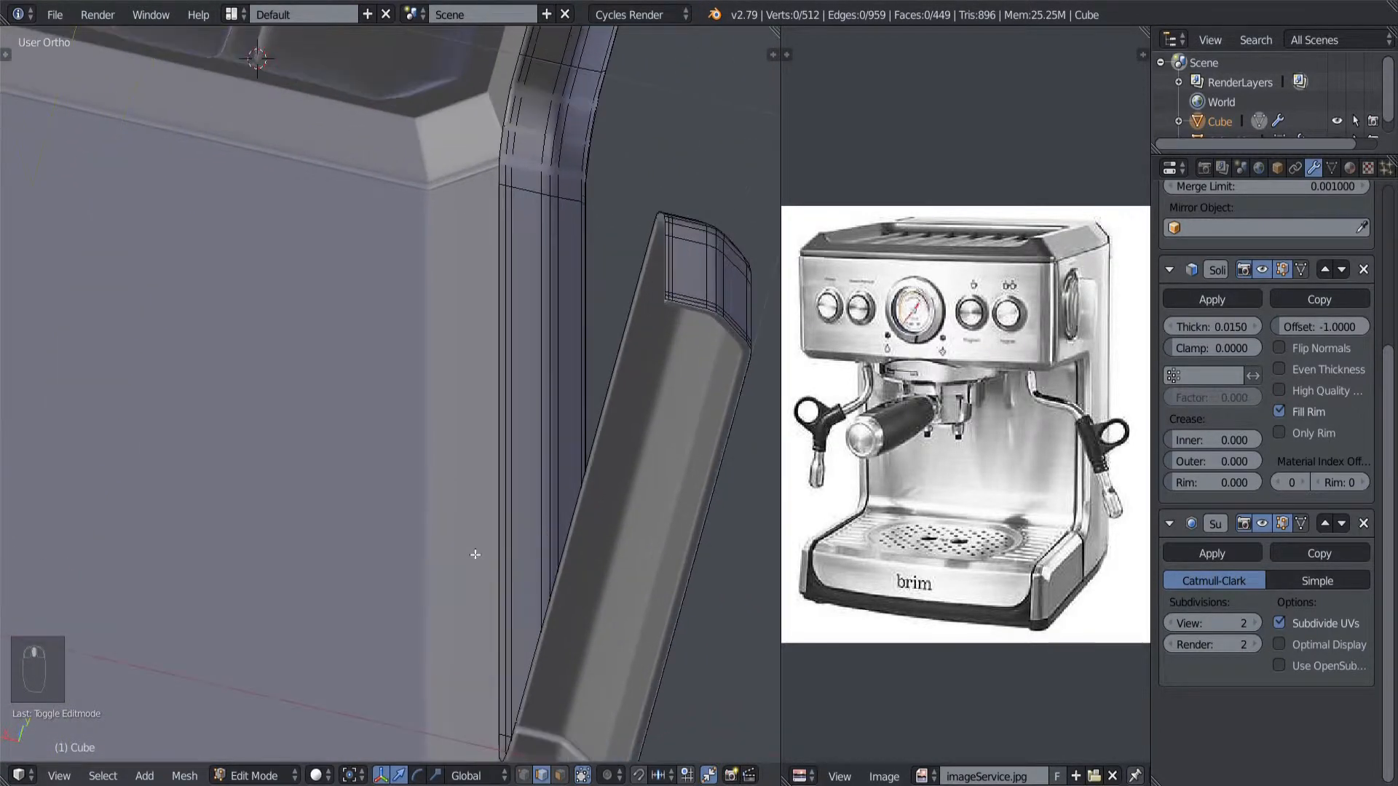
middle_click_drag(708, 404, 686, 524)
middle_click_drag(692, 625, 499, 423, "shift")
scroll(531, 428, "up", 3)
right_click(539, 428, "alt")
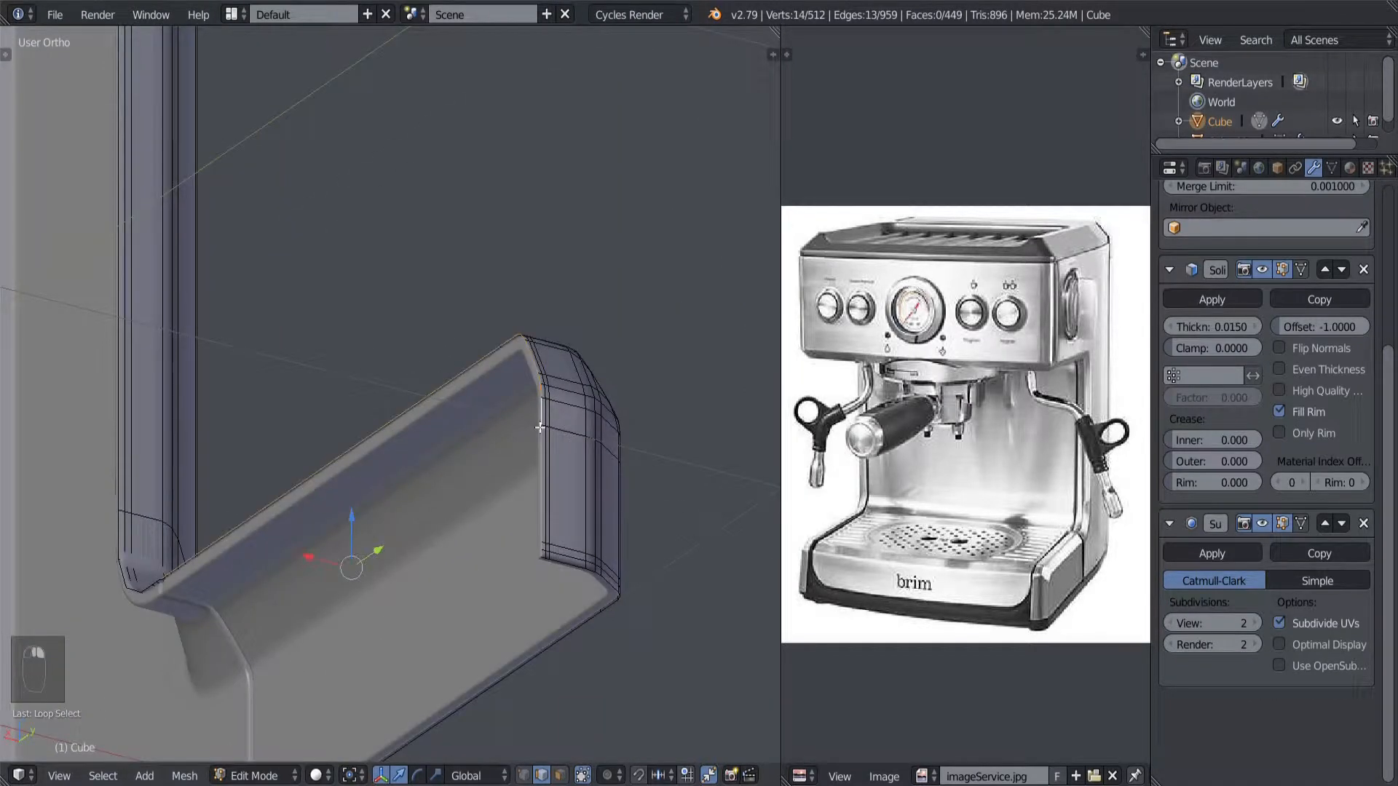
middle_click_drag(199, 498, 424, 503, "shift")
scroll(434, 437, "up", 3)
scroll(333, 444, "down", 5)
key("z")
key("z")
scroll(466, 529, "up", 4)
middle_click_drag(504, 531, 327, 516, "shift")
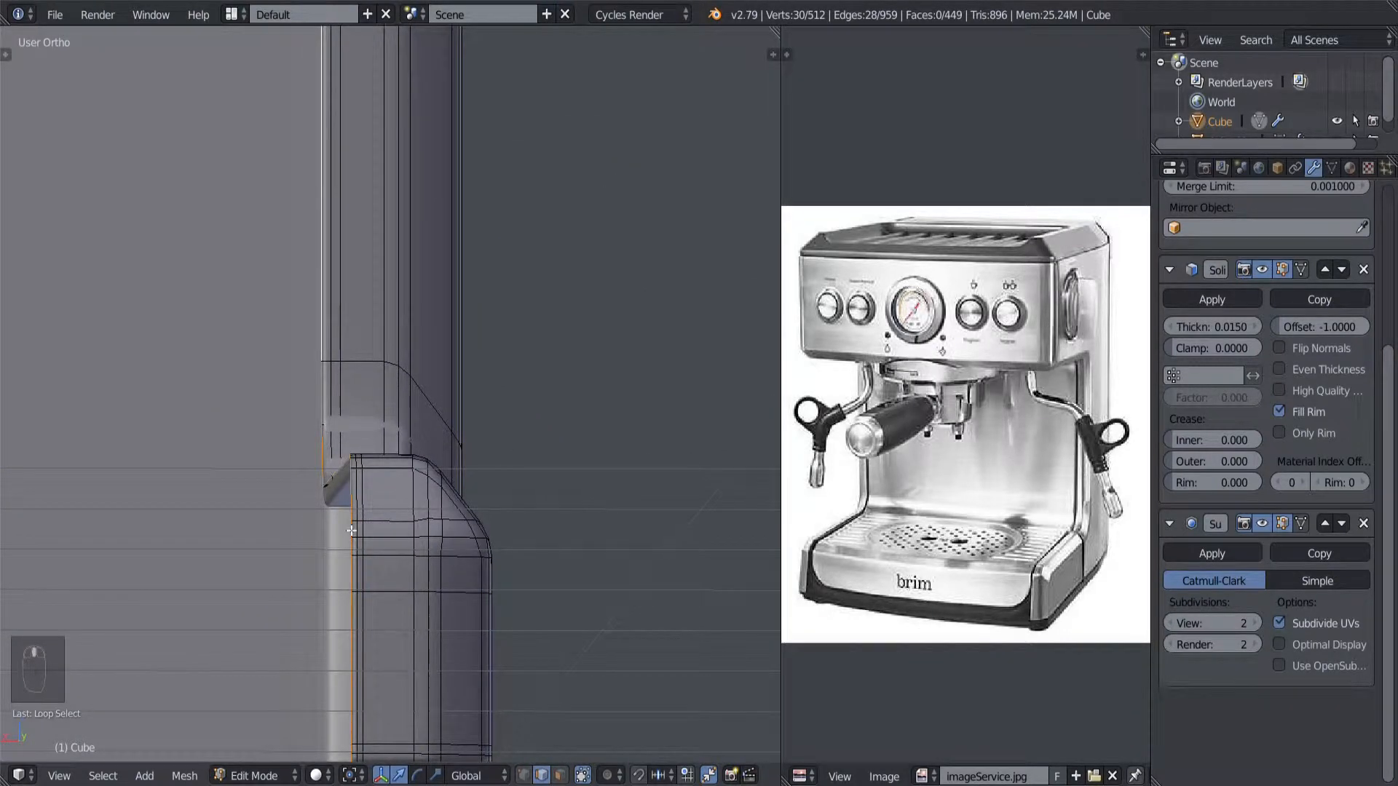
Step: Separate the selected leg and foot edge loops into their own object and return to Object Mode
left_click(523, 775)
scroll(361, 509, "down", 6)
scroll(367, 508, "up", 7)
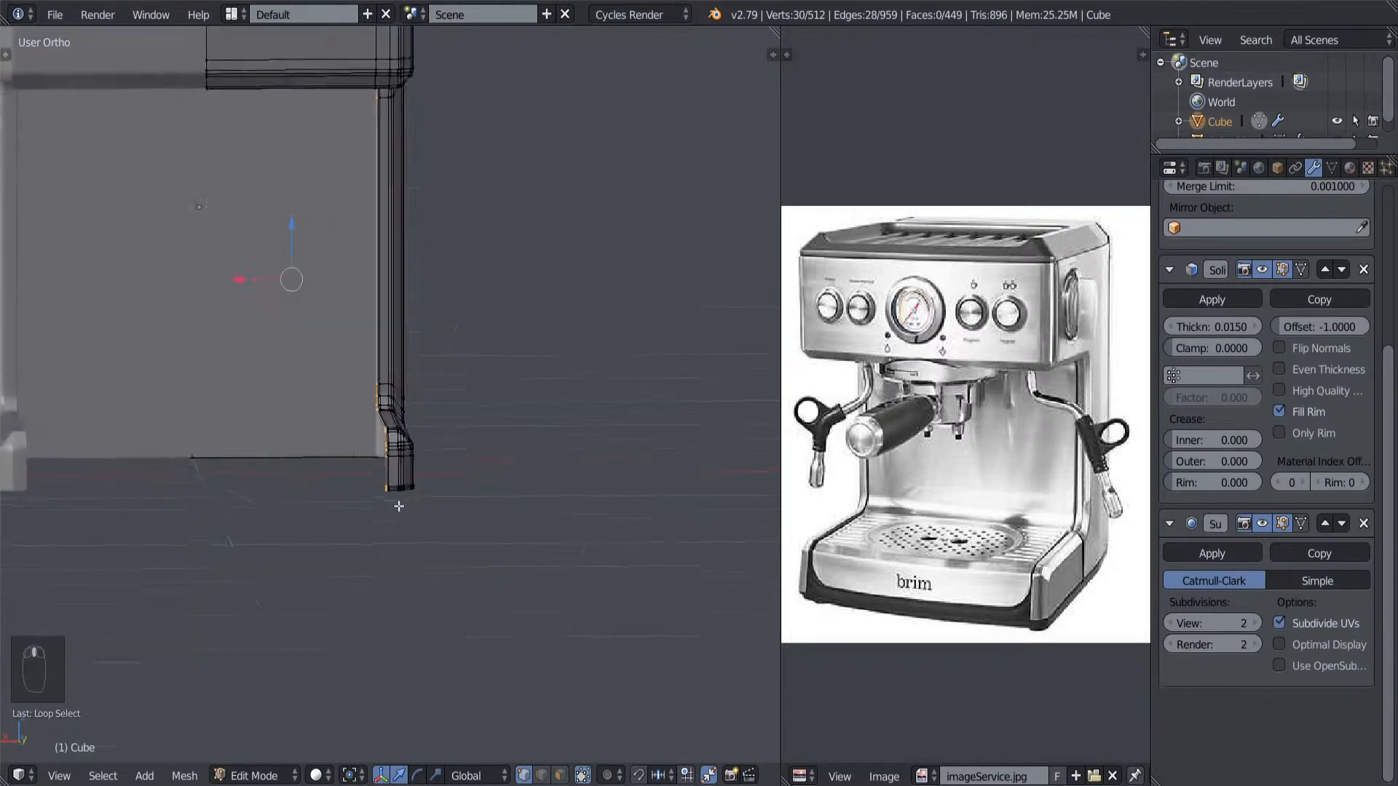
key("p")
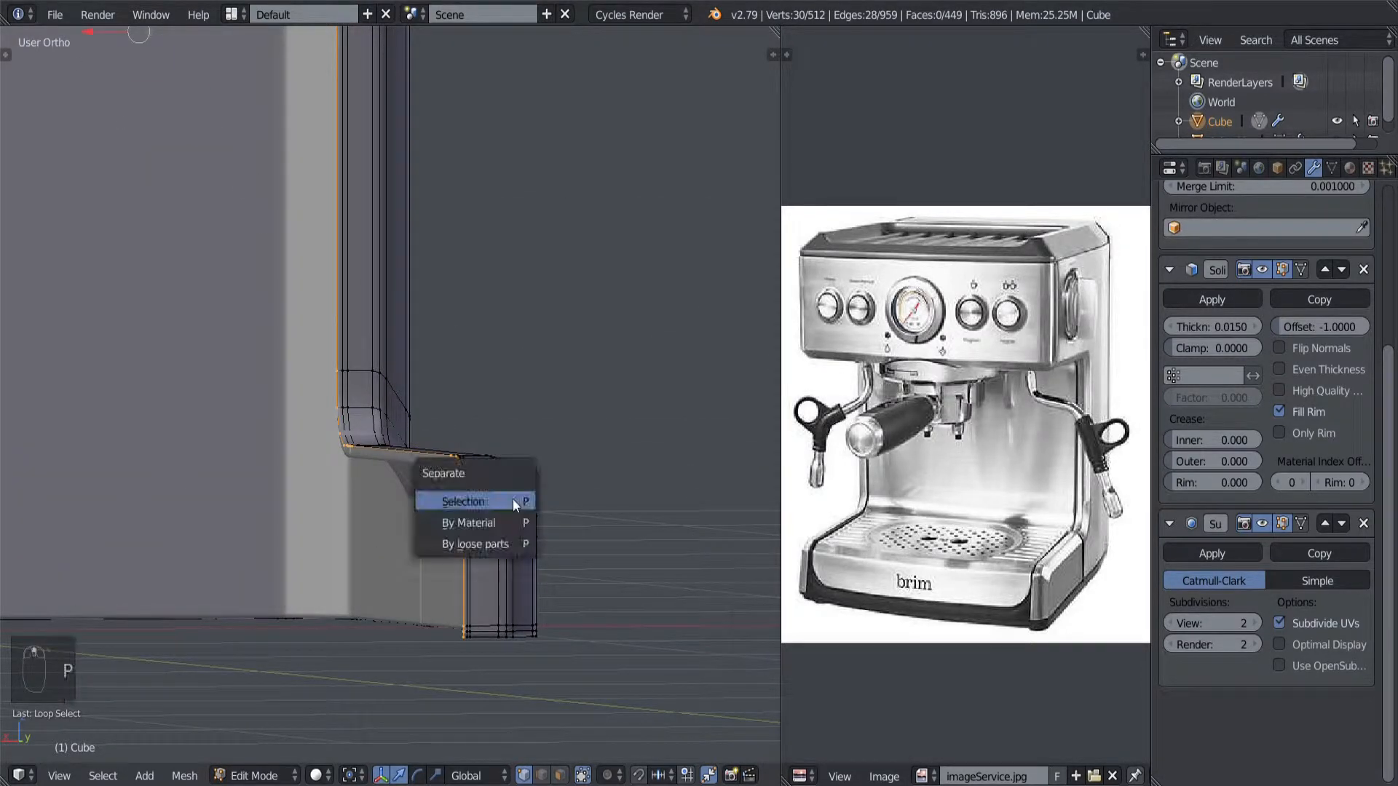
left_click(472, 503)
key("Tab")
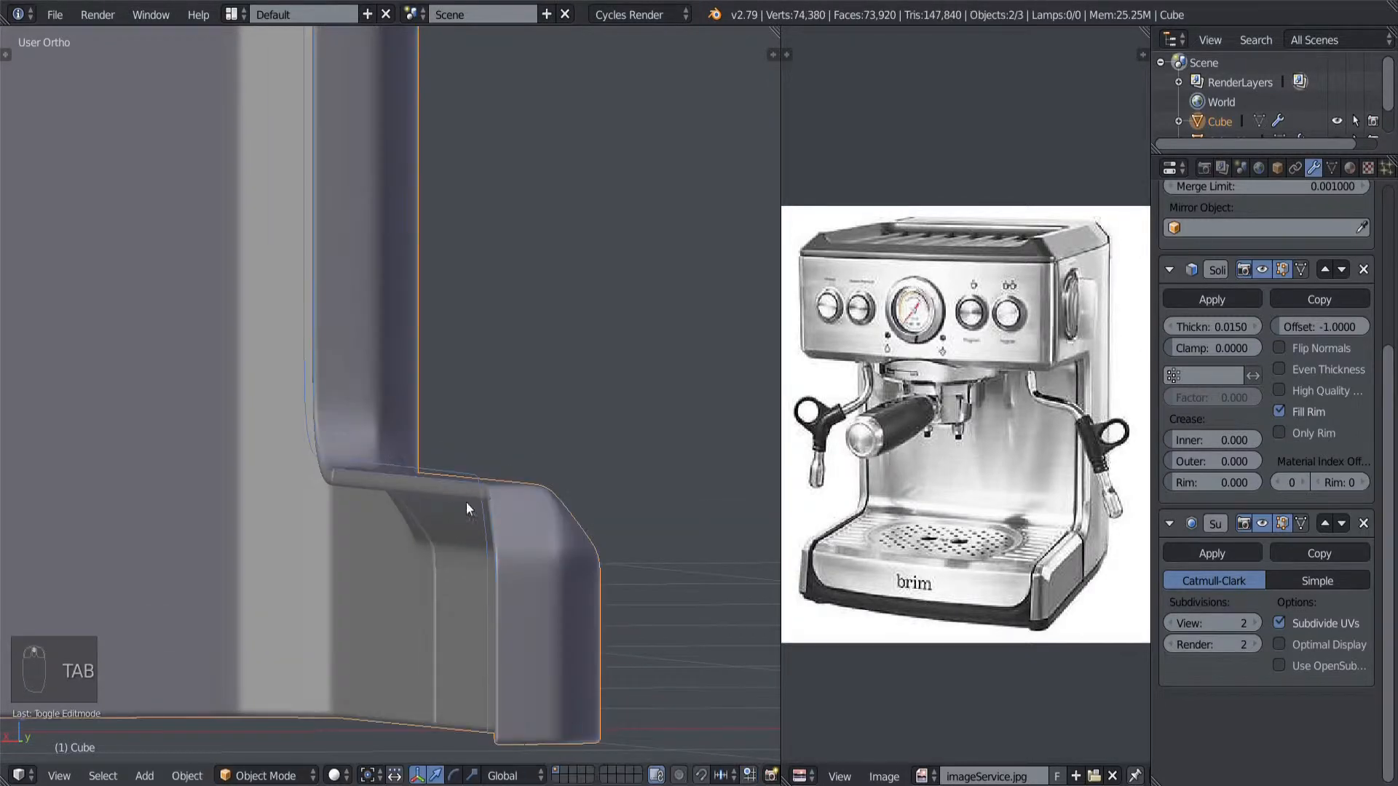
Step: Select the separated edge strip, disable its Solidify modifier in the viewport and open the strip for editing
right_click(472, 478)
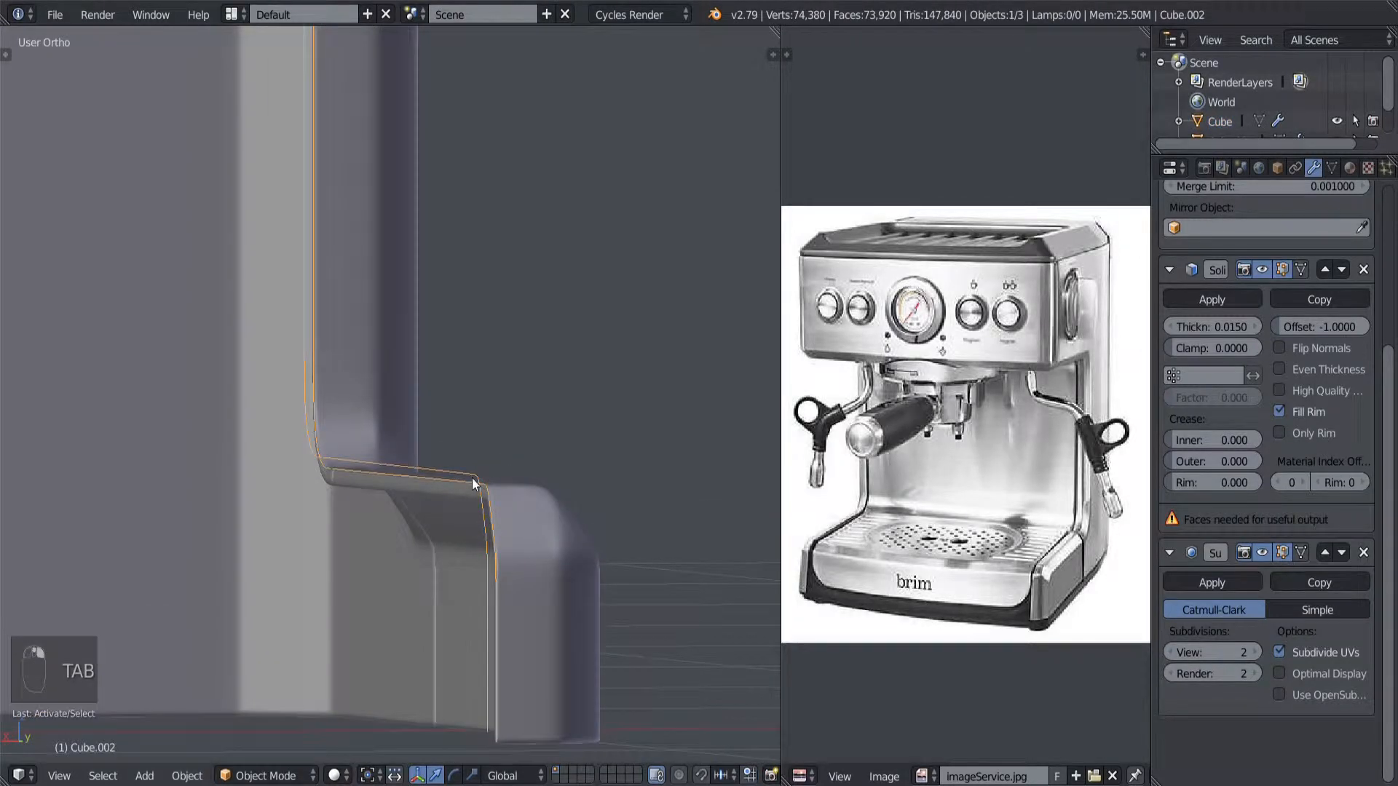
left_click(1261, 270)
scroll(447, 544, "down", 3)
scroll(423, 584, "up", 2)
middle_click_drag(447, 545, 457, 606)
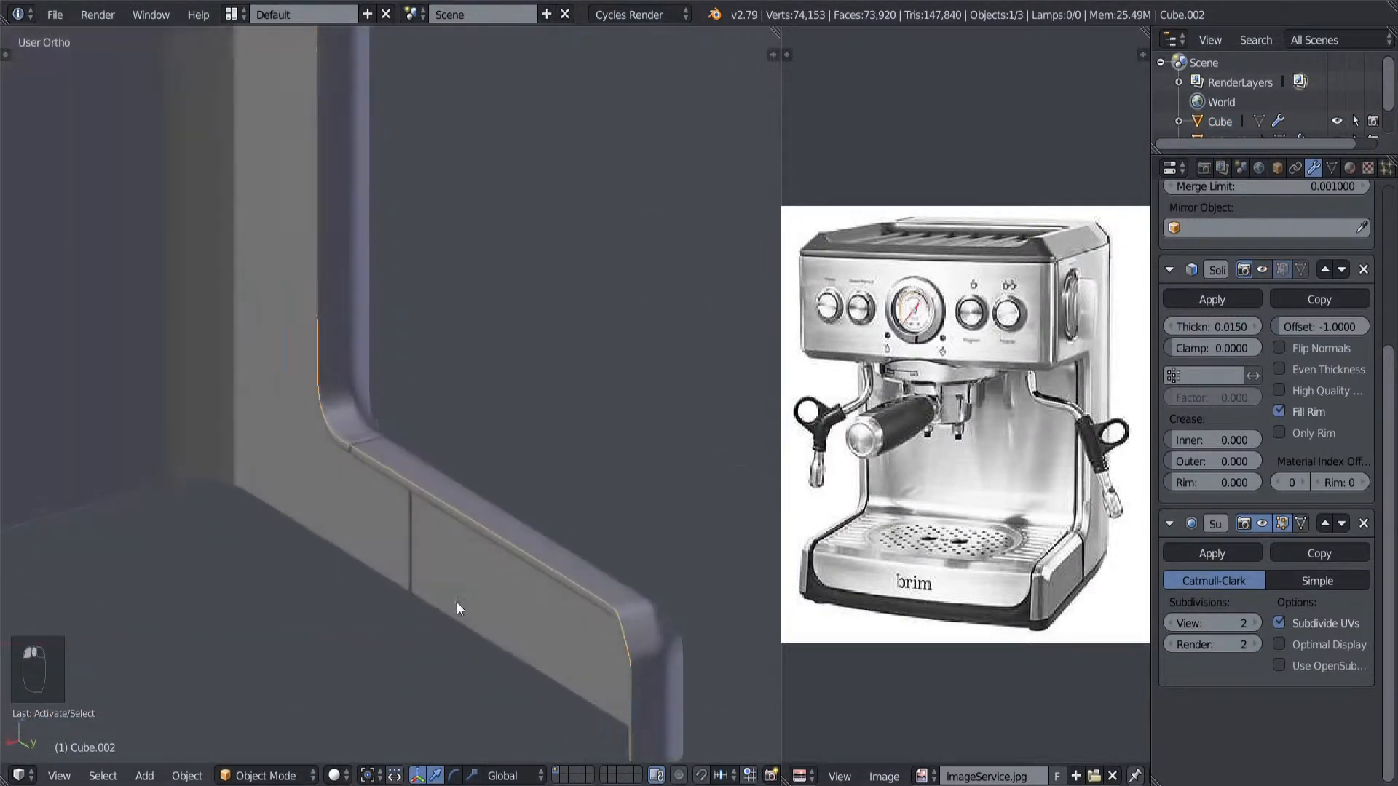
scroll(457, 608, "up", 4)
key("Tab")
Step: Merge the strip's six vertices around the gap between leg and foot at their center
middle_click_drag(340, 565, 357, 533)
scroll(372, 596, "up", 3)
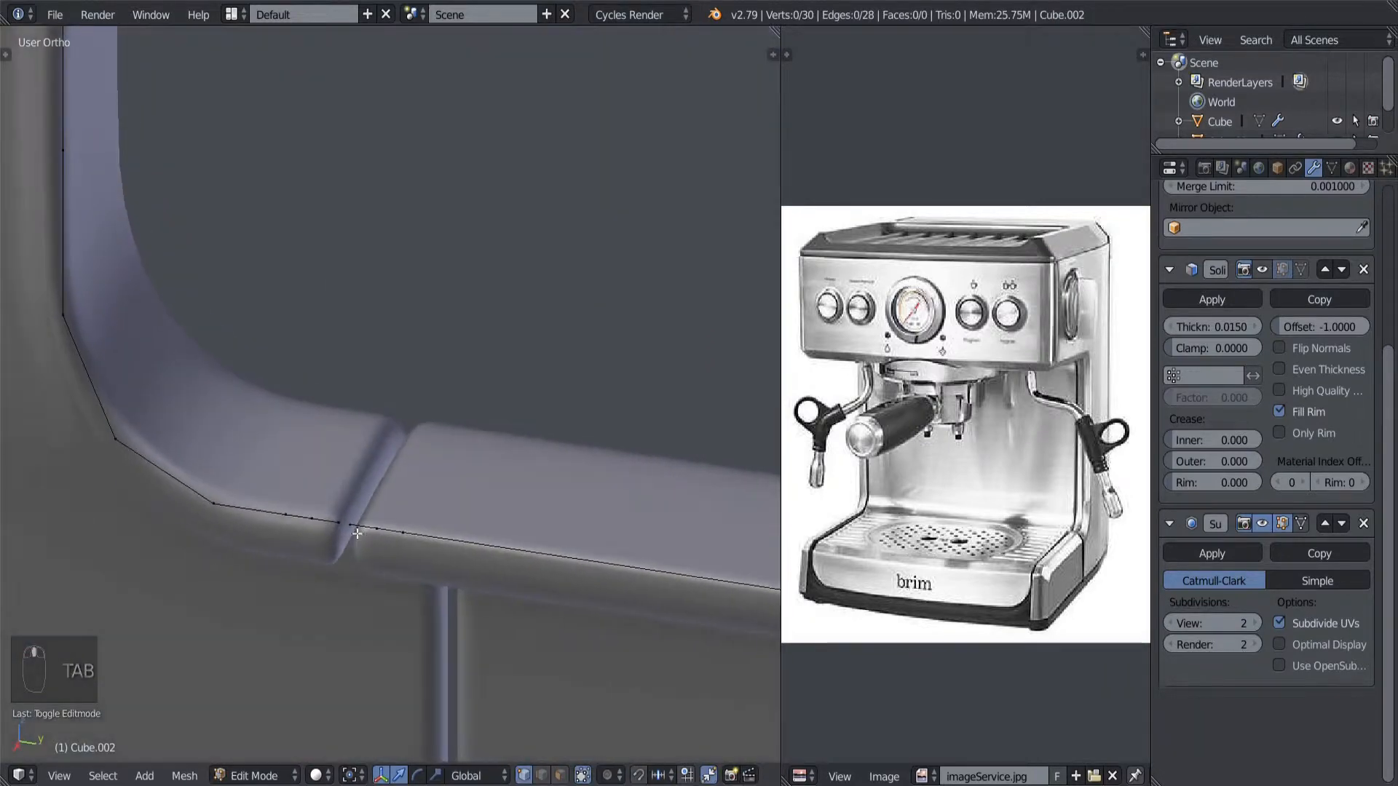
scroll(357, 534, "up", 2)
key("z")
key("z")
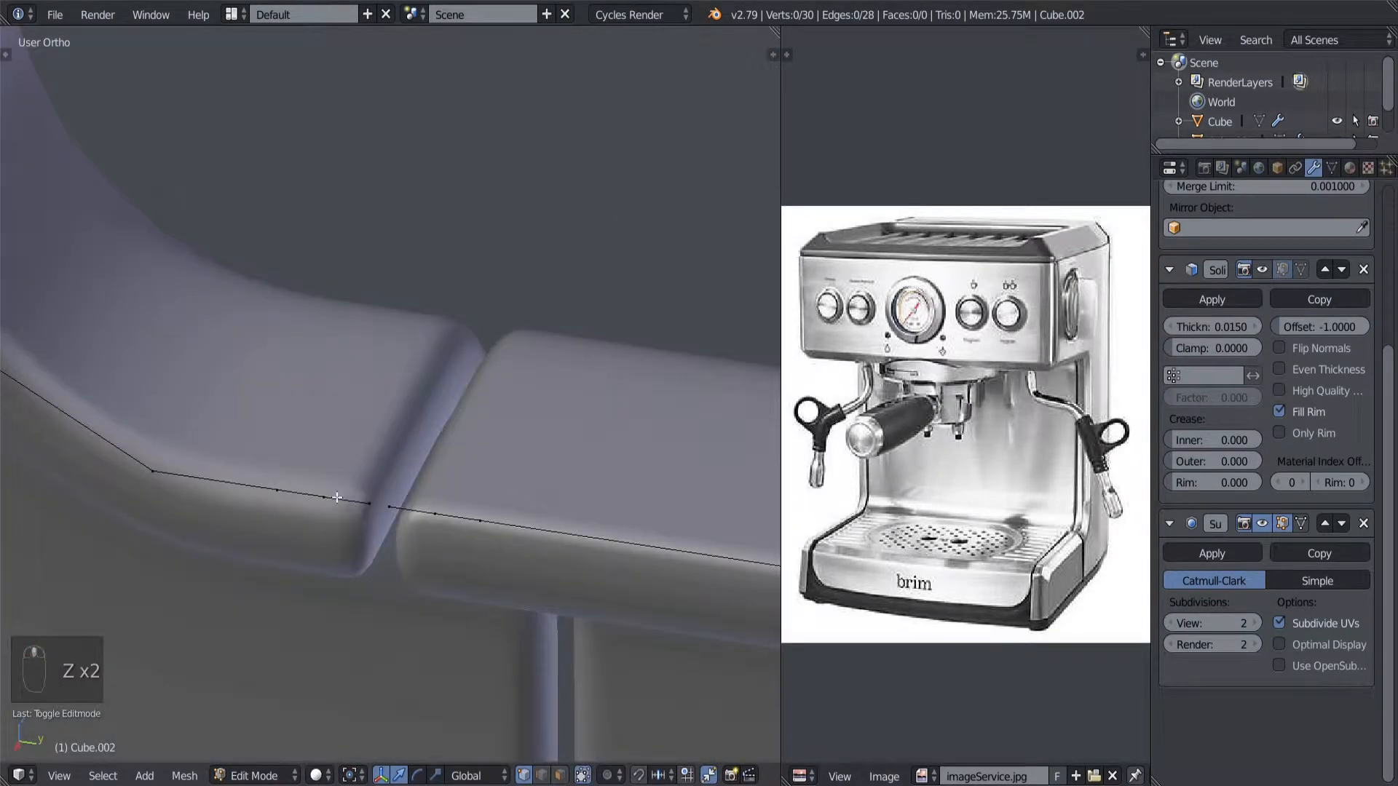
right_click(299, 491)
key("z")
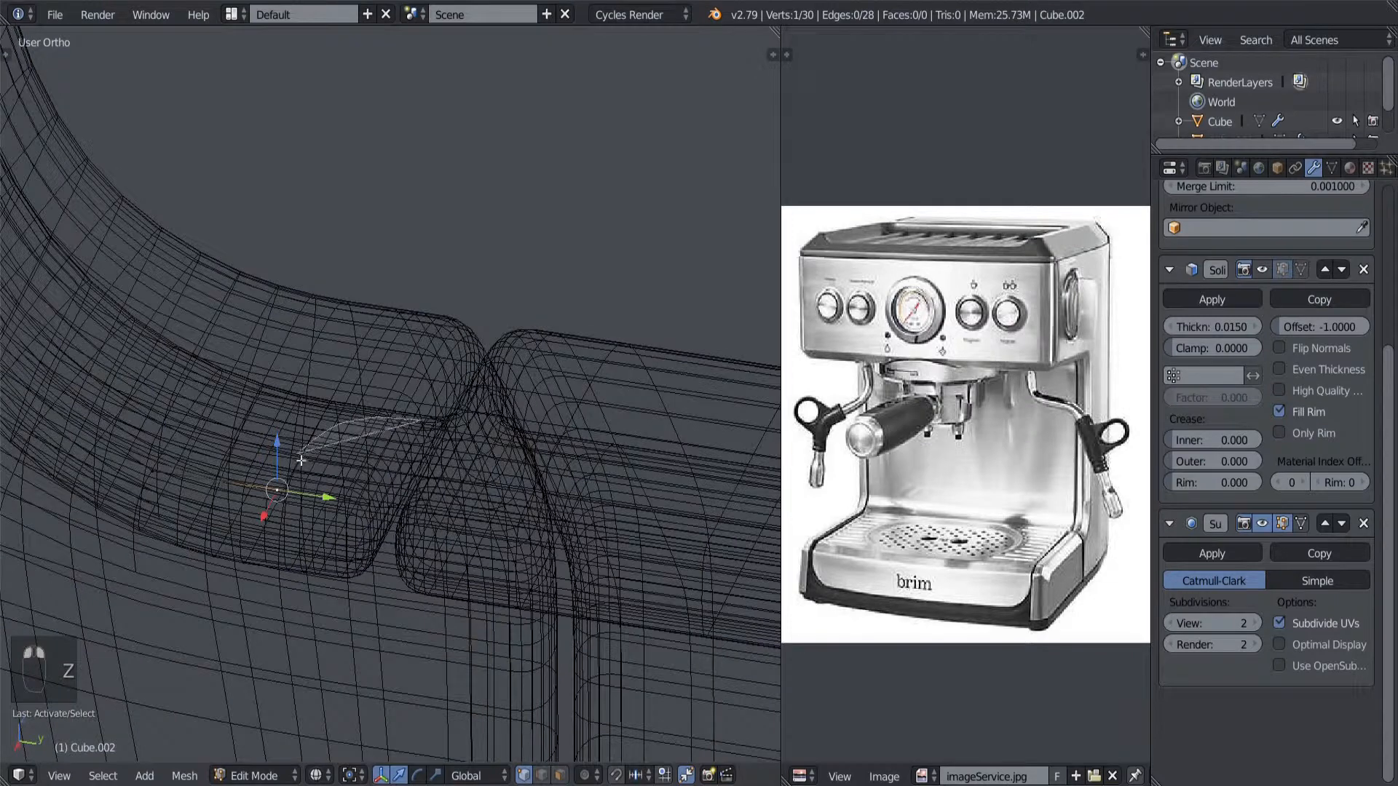
mouse_move(301, 460)
left_mouse_down("ctrl")
mouse_move(473, 638)
mouse_move(451, 455)
left_mouse_up("ctrl")
key("z")
mouse_move(272, 462)
left_mouse_down("ctrl")
mouse_move(645, 596)
mouse_move(531, 563)
left_mouse_up("ctrl")
key("alt+m")
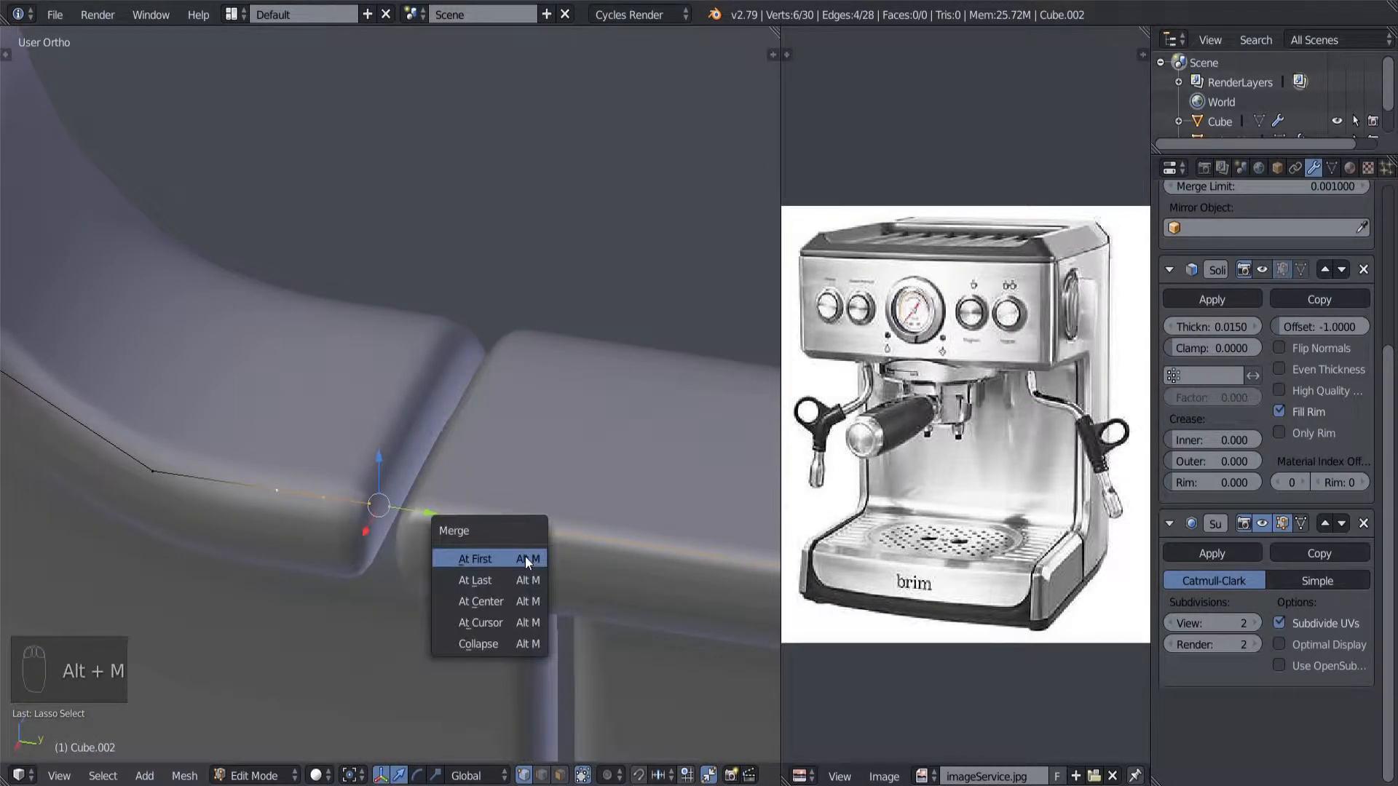
left_click(504, 601)
Step: Try to dissolve the edges at the strip's vertex near the foot's upper front corner
middle_click_drag(478, 580, 415, 525)
middle_click_drag(306, 482, 334, 526)
scroll(335, 520, "down", 3)
scroll(368, 524, "up", 5)
right_click(331, 423)
key("x")
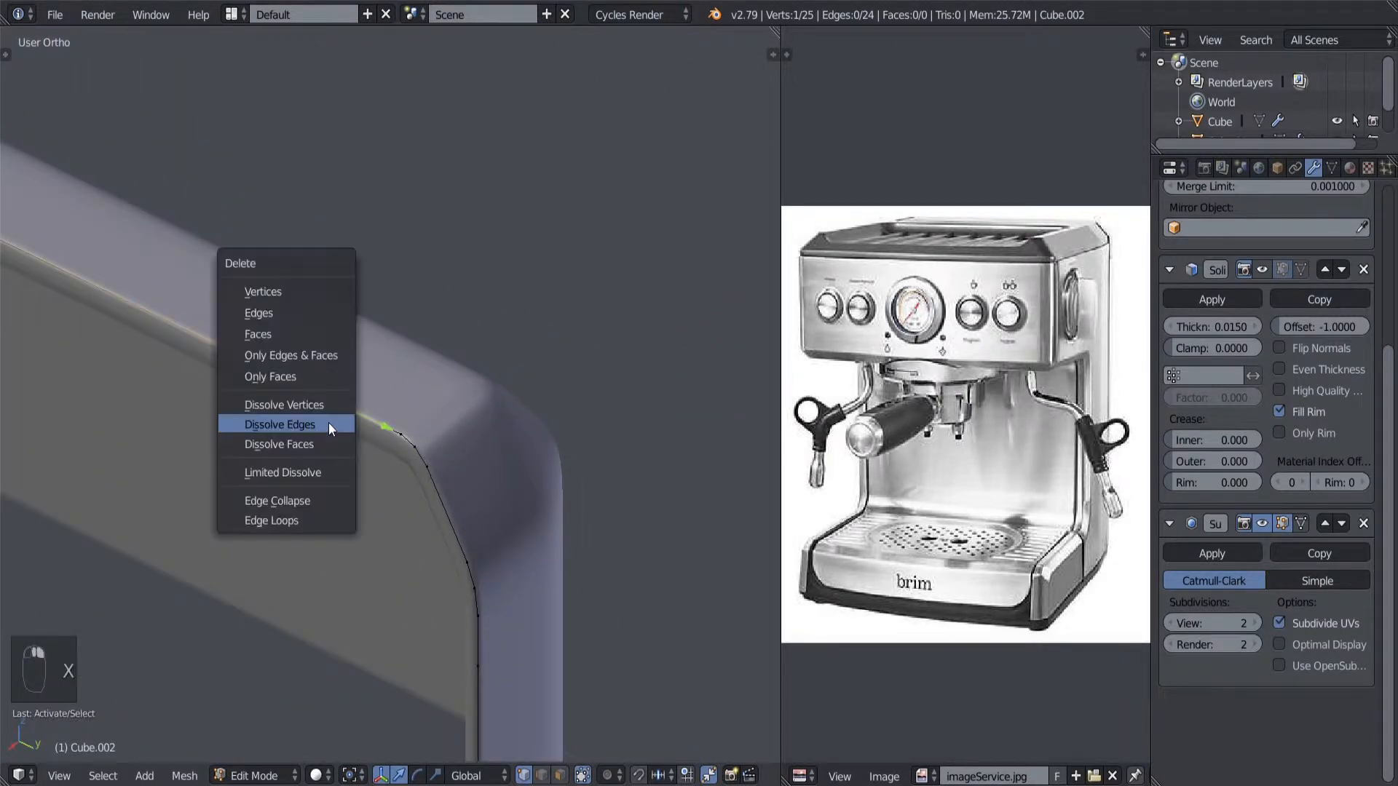
left_click(331, 425)
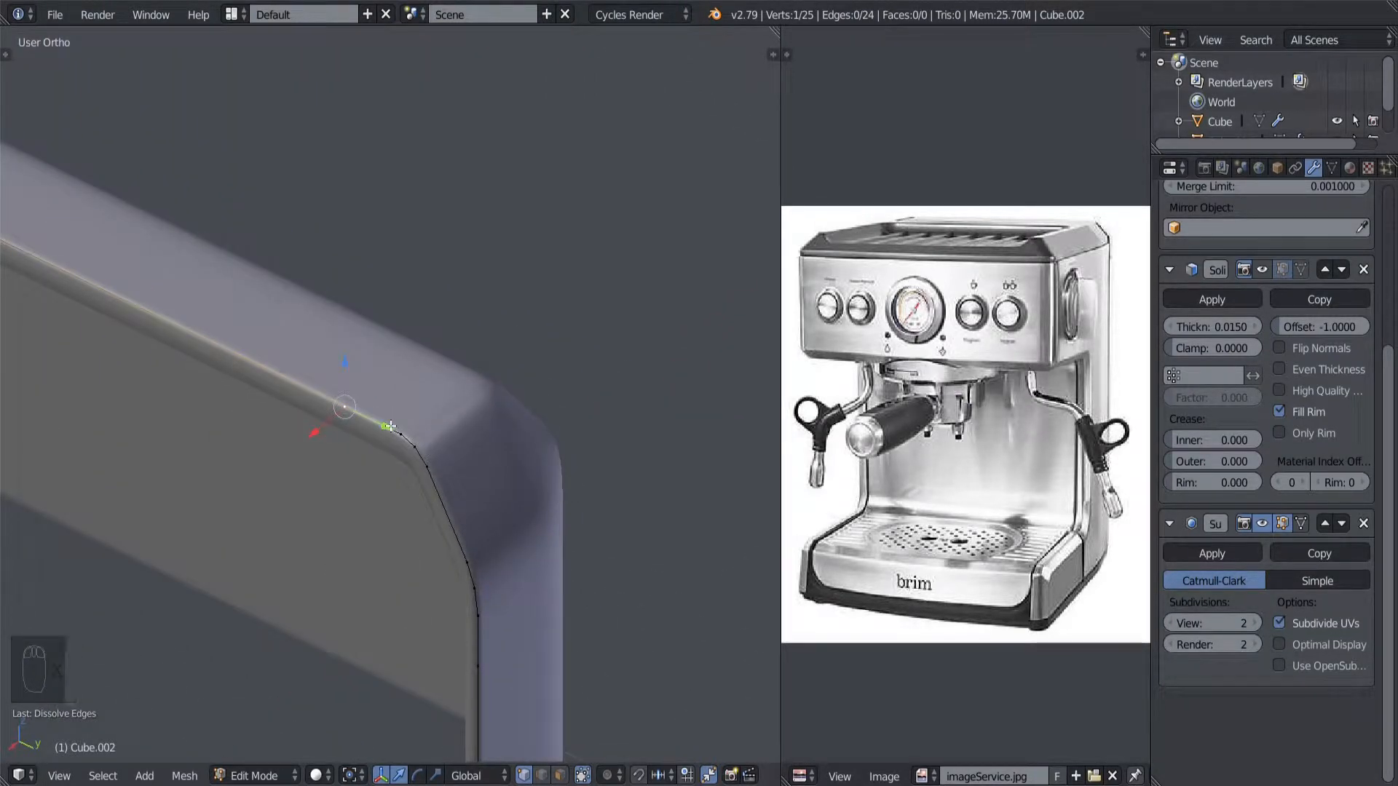
Step: Inspect the whole separated edge strip around the machine's front opening and clear the vertex selection
middle_click_drag(391, 425, 346, 581)
scroll(273, 470, "down", 3)
scroll(276, 477, "up", 2)
scroll(261, 502, "up", 1)
middle_click_drag(374, 448, 366, 550, "shift")
scroll(366, 551, "up", 2)
scroll(411, 364, "down", 3)
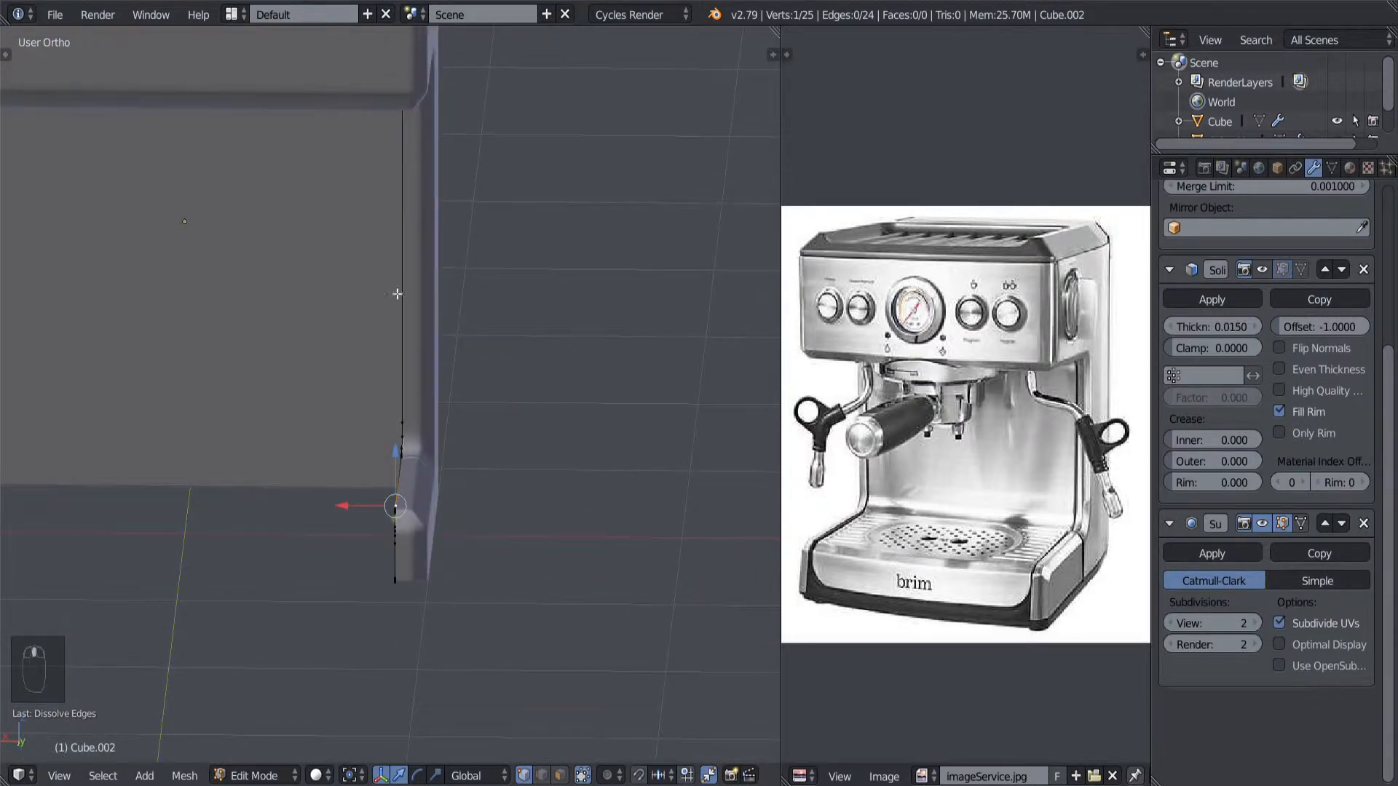
mouse_move(396, 293)
middle_mouse_down()
mouse_move(315, 425)
mouse_move(387, 412)
mouse_move(349, 466)
middle_mouse_up()
key("z")
key("a")
key("z")
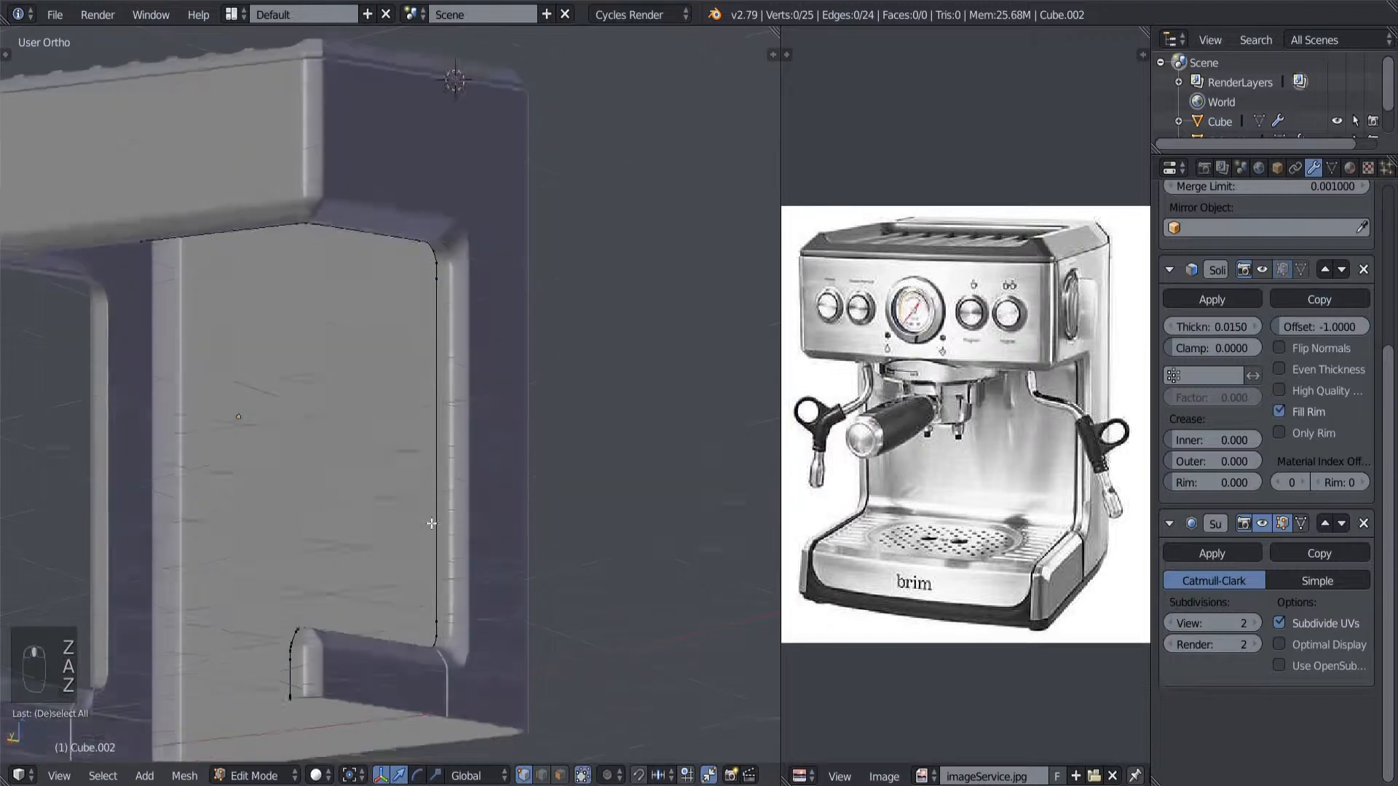
Step: Delete the strip's upper vertices, keeping only the profile along the foot and the lower leg bend
key("a")
key("z")
left_click_drag(284, 604, 576, 669, "ctrl")
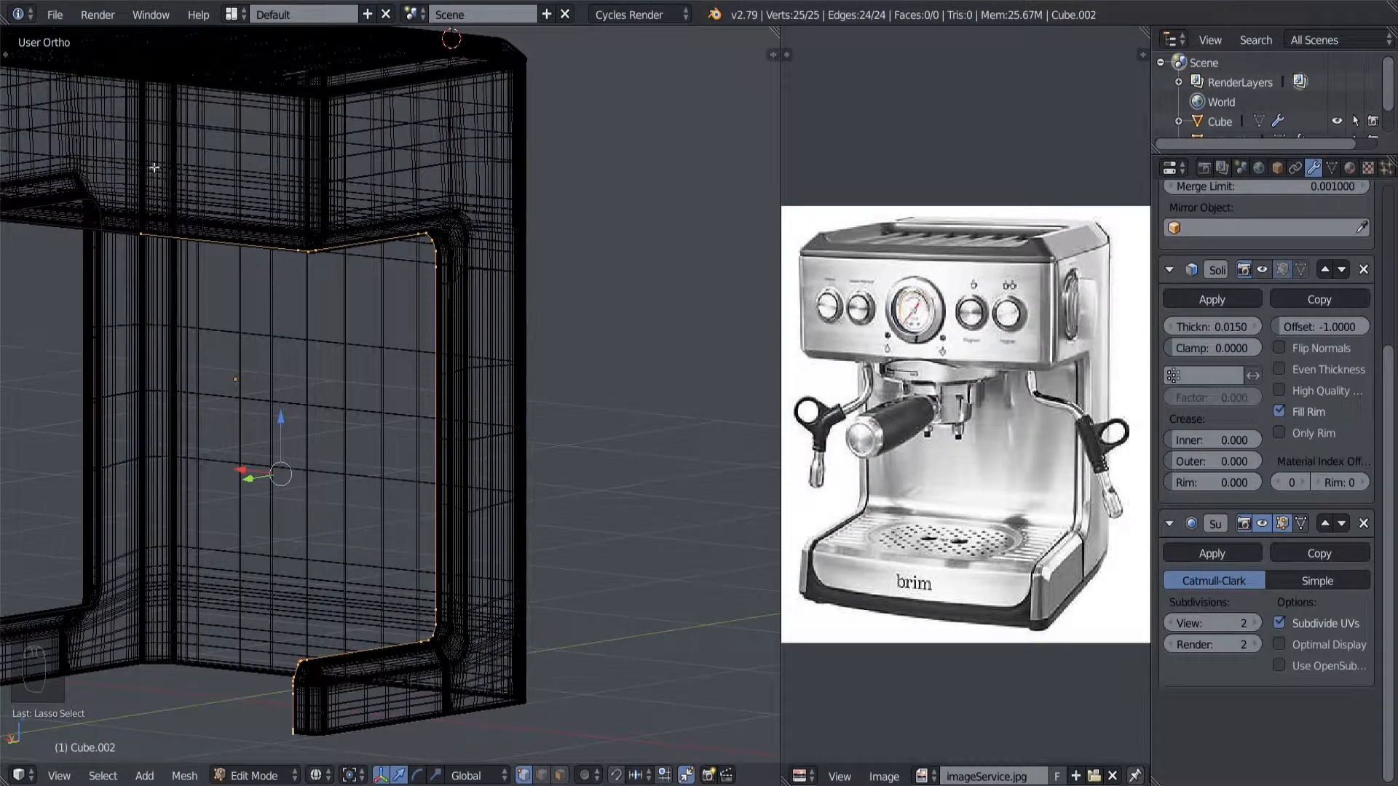
mouse_move(546, 576)
left_mouse_down("ctrl+shift")
mouse_move(248, 605)
mouse_move(575, 604)
mouse_move(571, 594)
left_mouse_up("ctrl+shift")
key("x")
left_click(501, 230)
mouse_move(394, 378)
middle_mouse_down()
mouse_move(437, 443)
mouse_move(478, 559)
mouse_move(421, 333)
mouse_move(396, 384)
mouse_move(406, 478)
middle_mouse_up()
key("z")
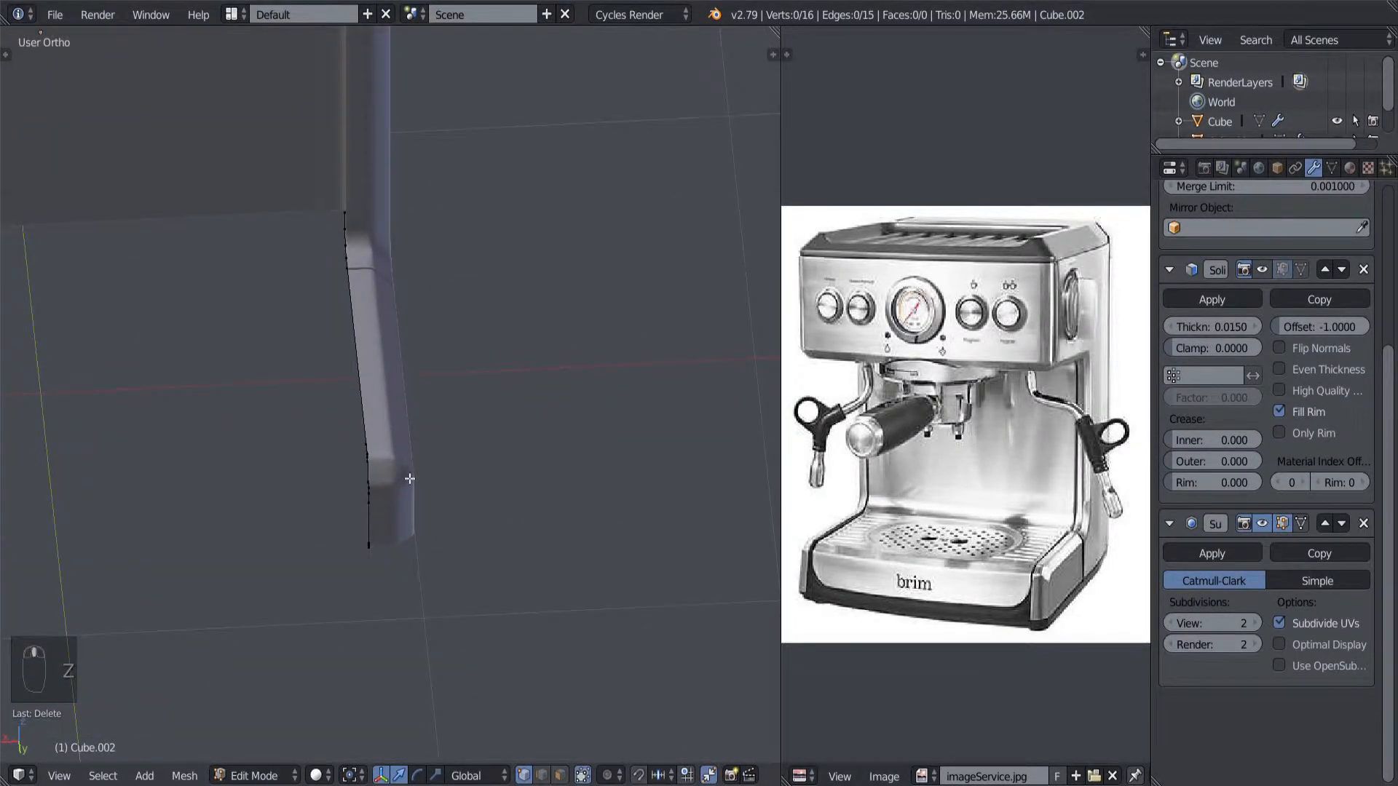
Step: Move the entire foot profile along X by about 0.003, slightly away from the foot's inner side
scroll(408, 478, "up", 2)
key("a")
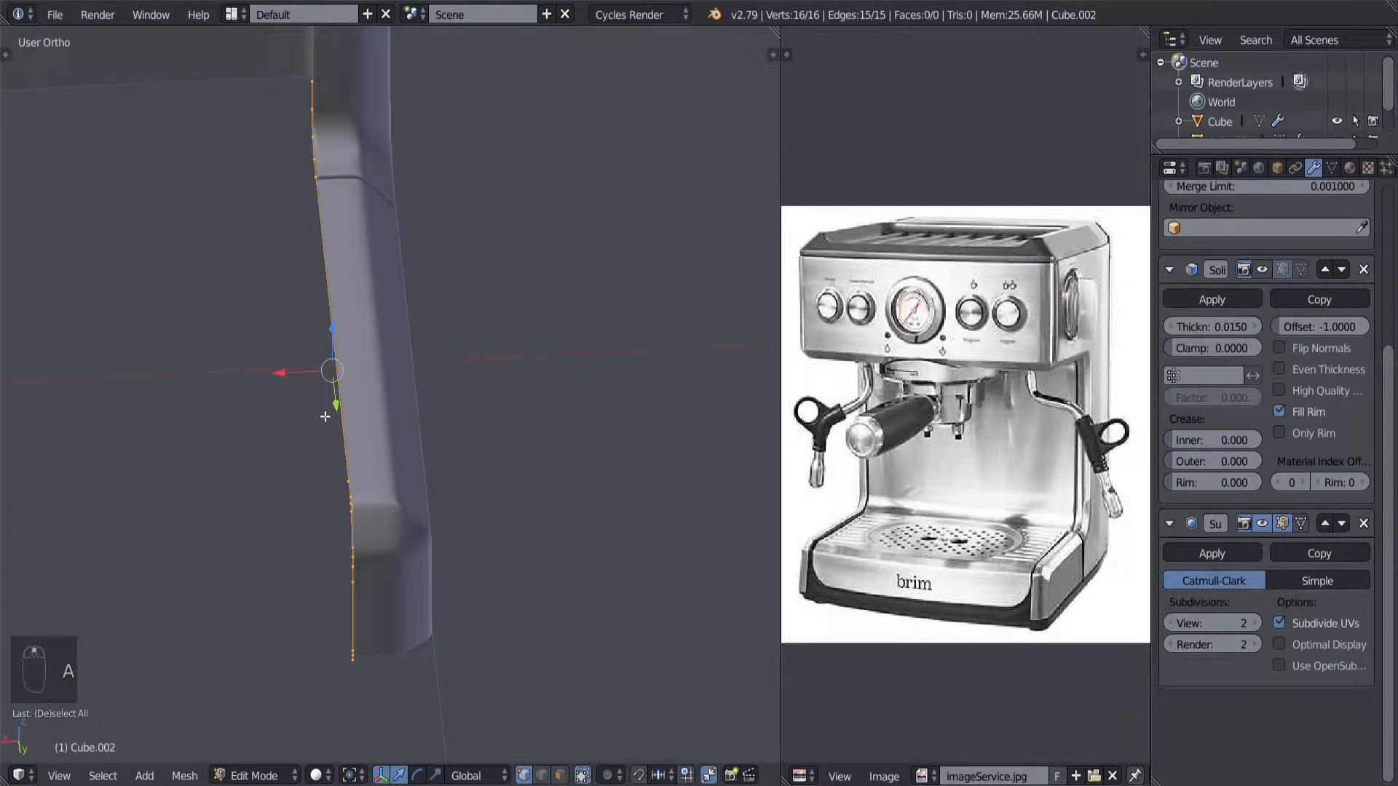
key("a")
key("a")
scroll(304, 407, "up", 1)
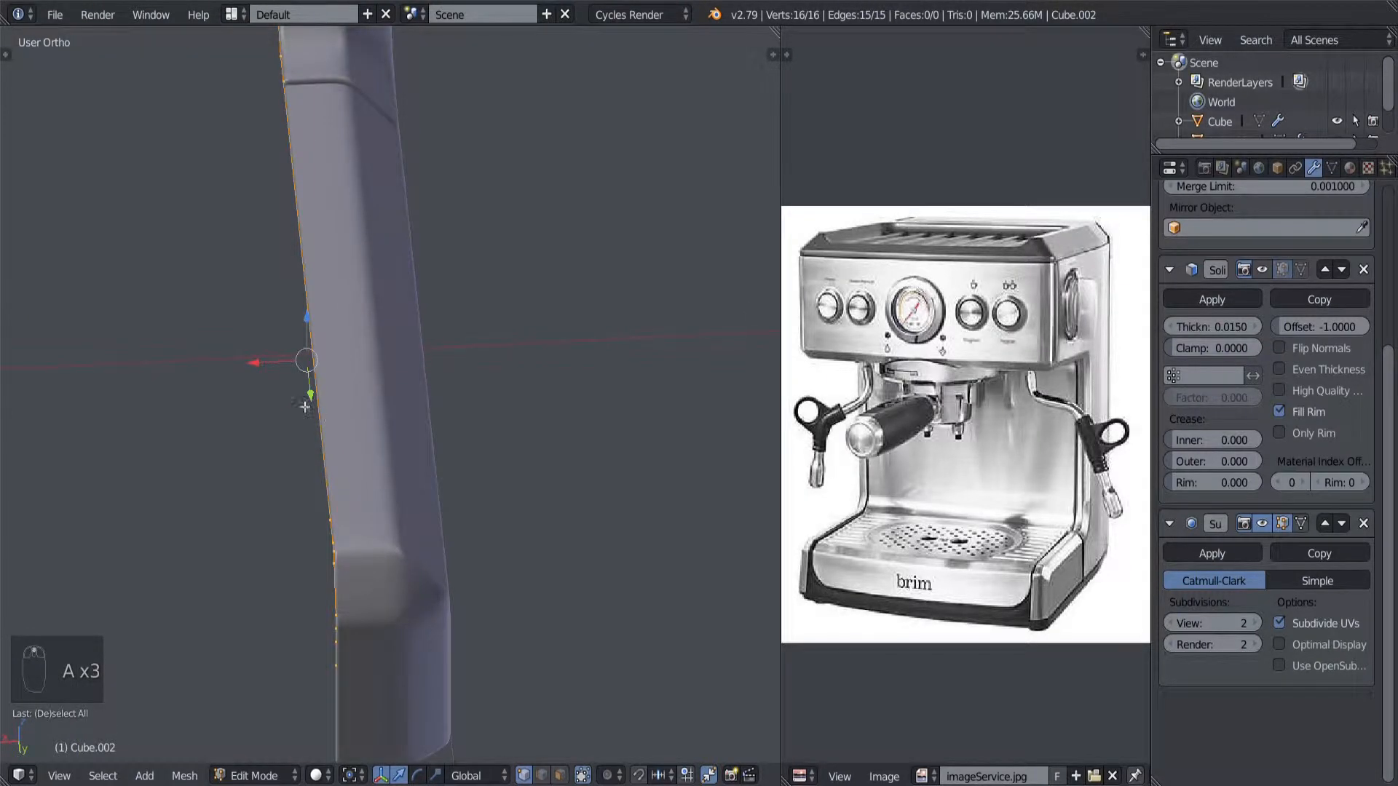
key("g")
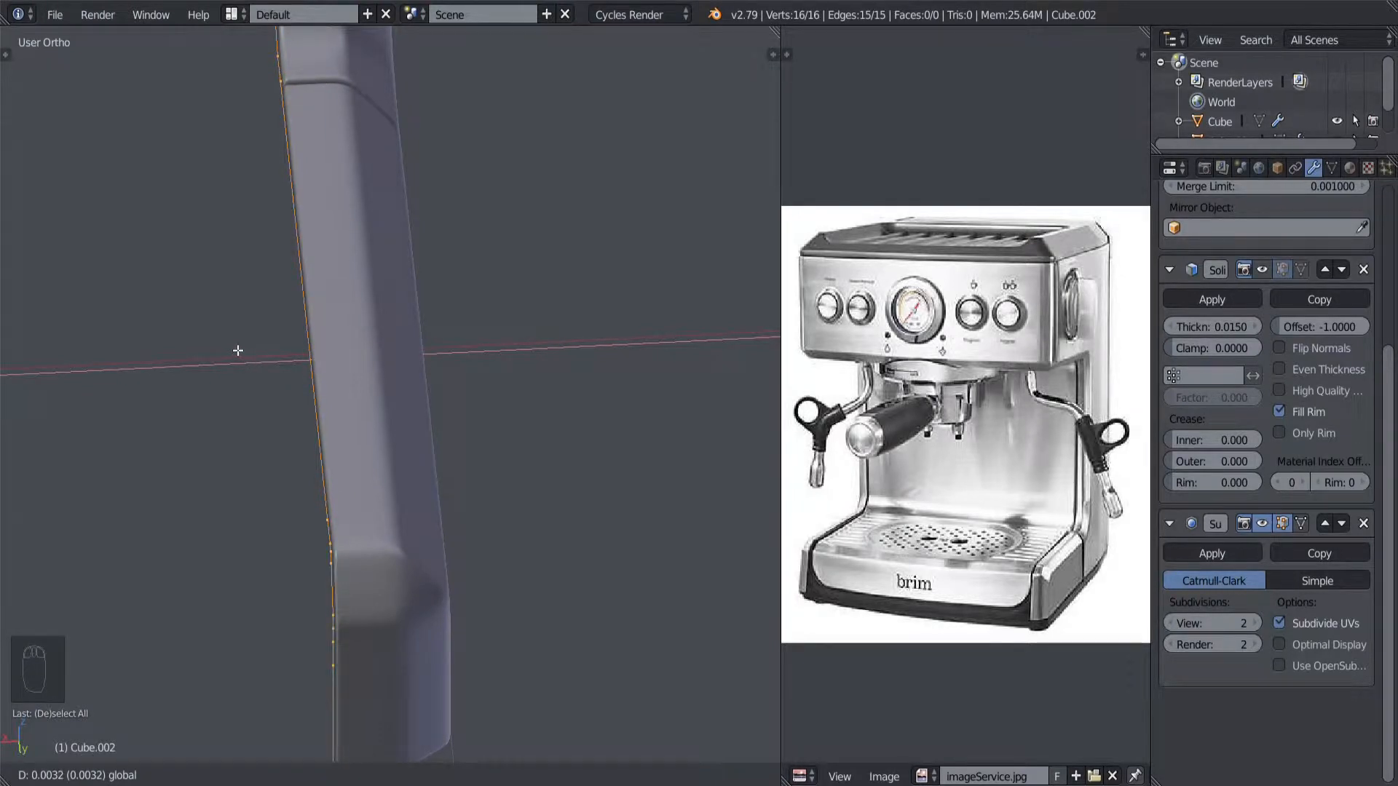
left_click(238, 351)
scroll(291, 408, "down", 3)
middle_click_drag(316, 433, 499, 416)
middle_click_drag(295, 445, 339, 466)
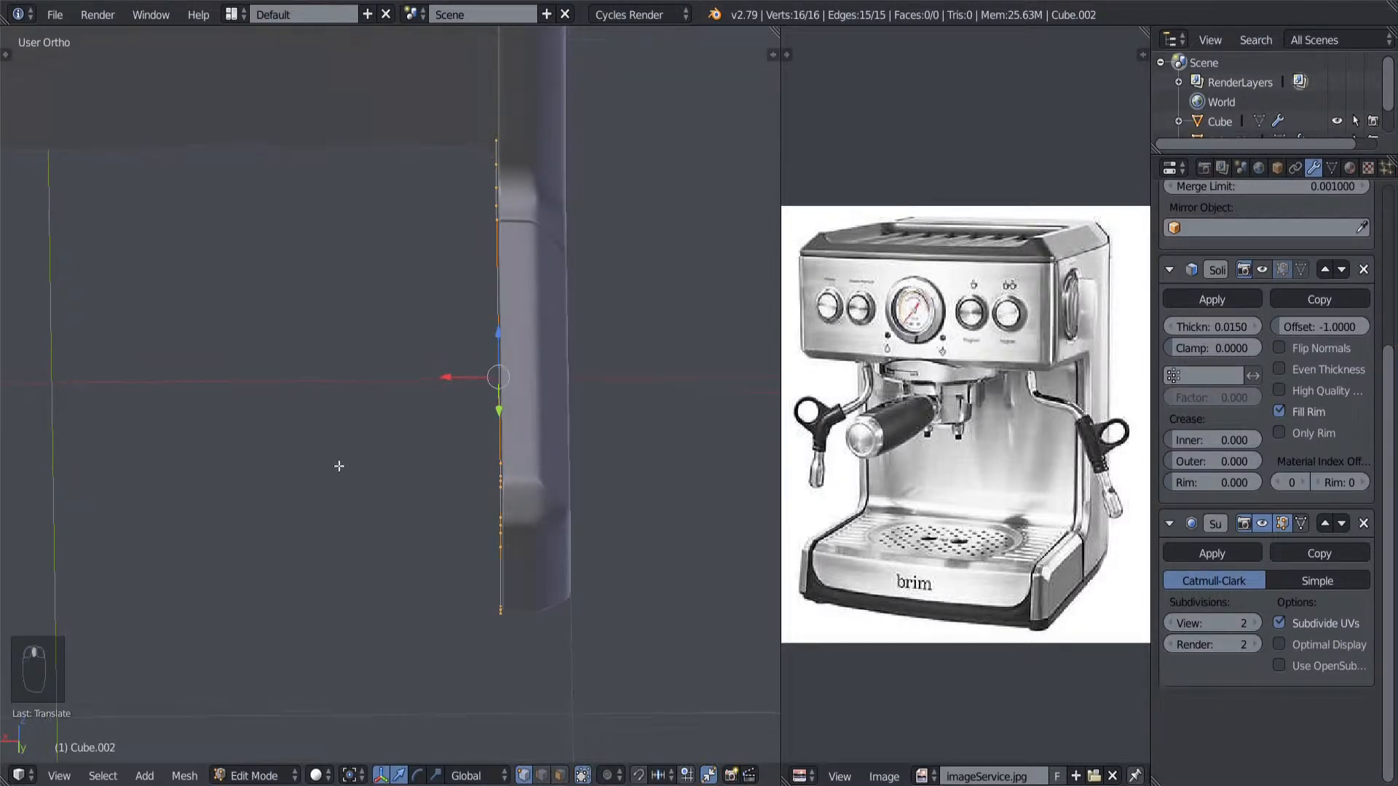
Step: Extrude the foot profile along X to the mirror centre to form the drip tray's surface between the feet
key("e")
key("x")
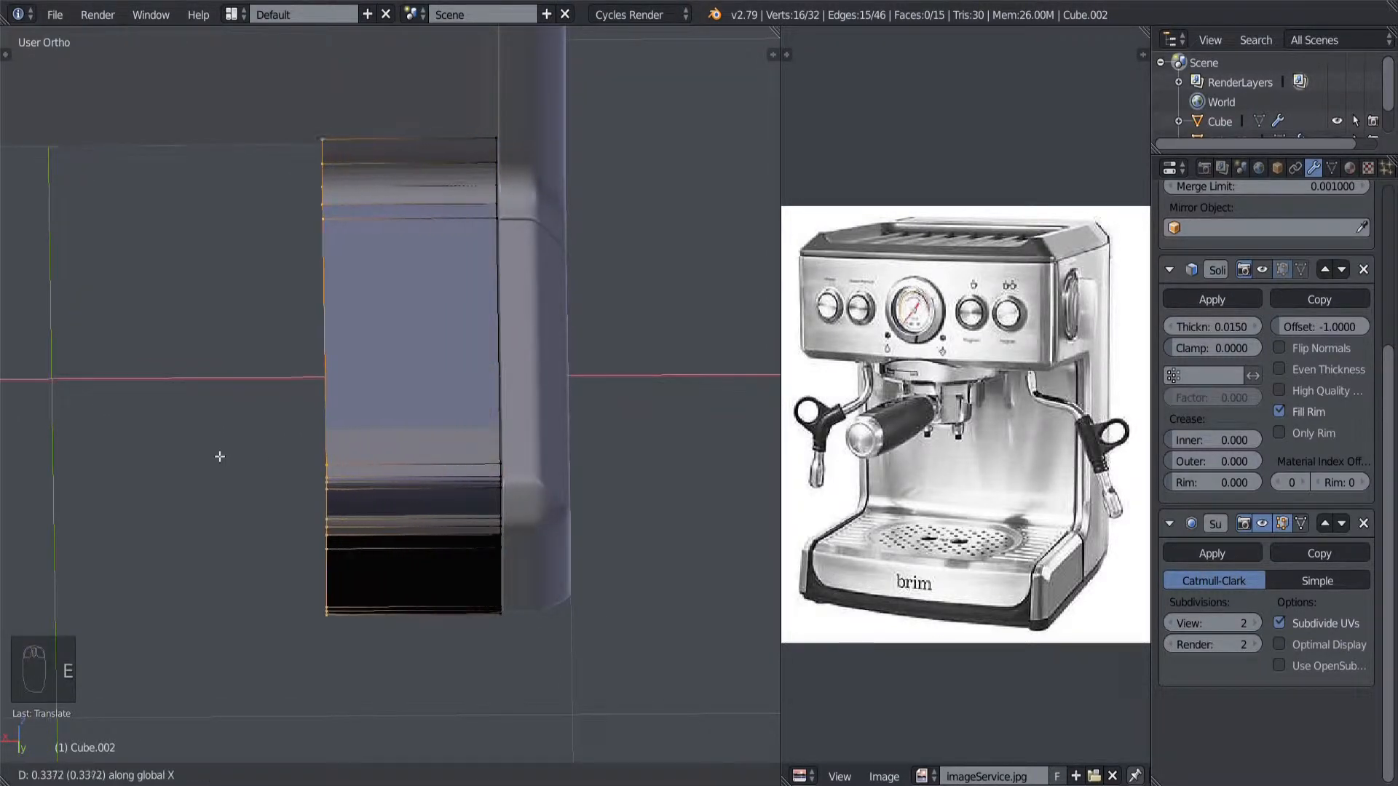
left_click(365, 462)
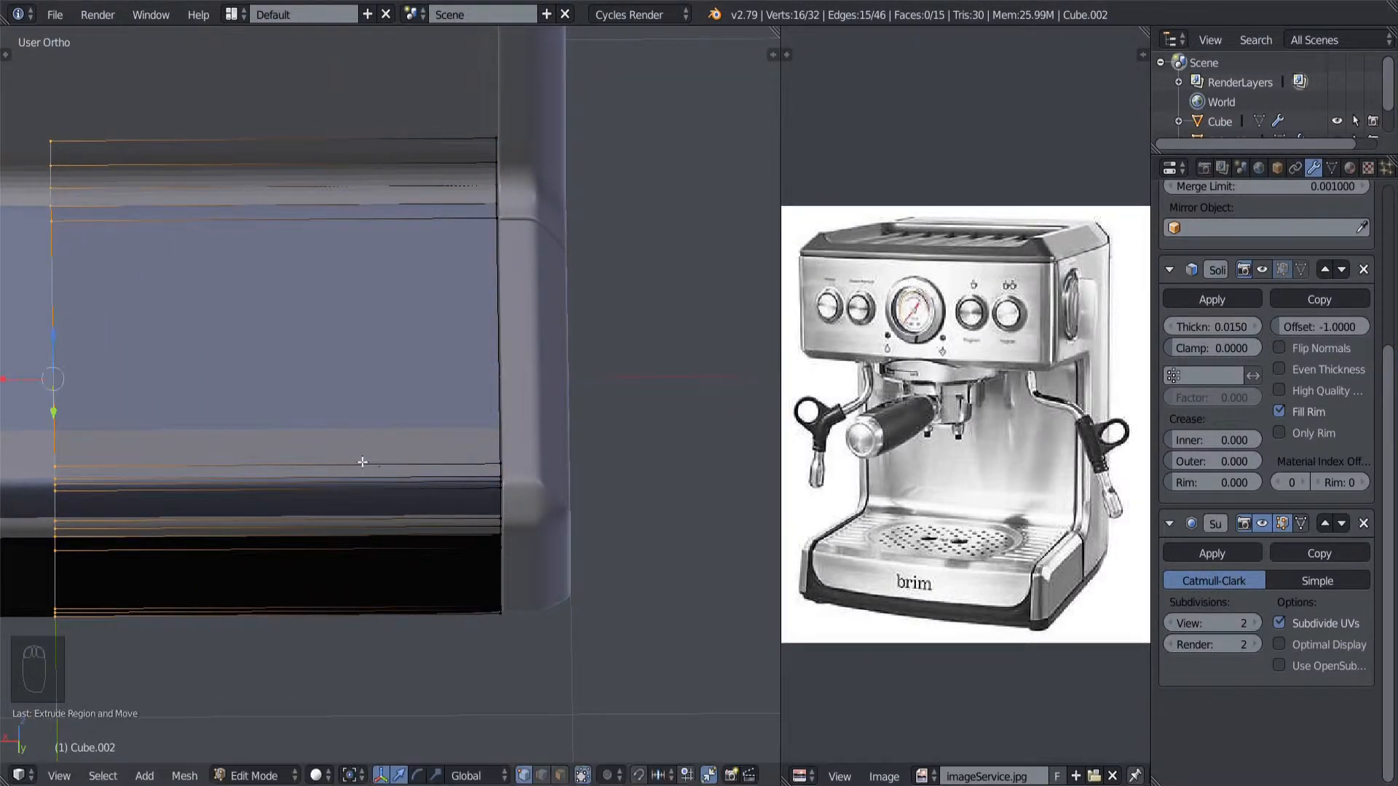
scroll(439, 453, "down", 2)
Step: Examine the extruded drip tray surface's shading and its fit against the foot in Object and Edit Mode
key("Tab")
middle_click_drag(440, 453, 250, 428)
key("Tab")
scroll(500, 480, "up", 2)
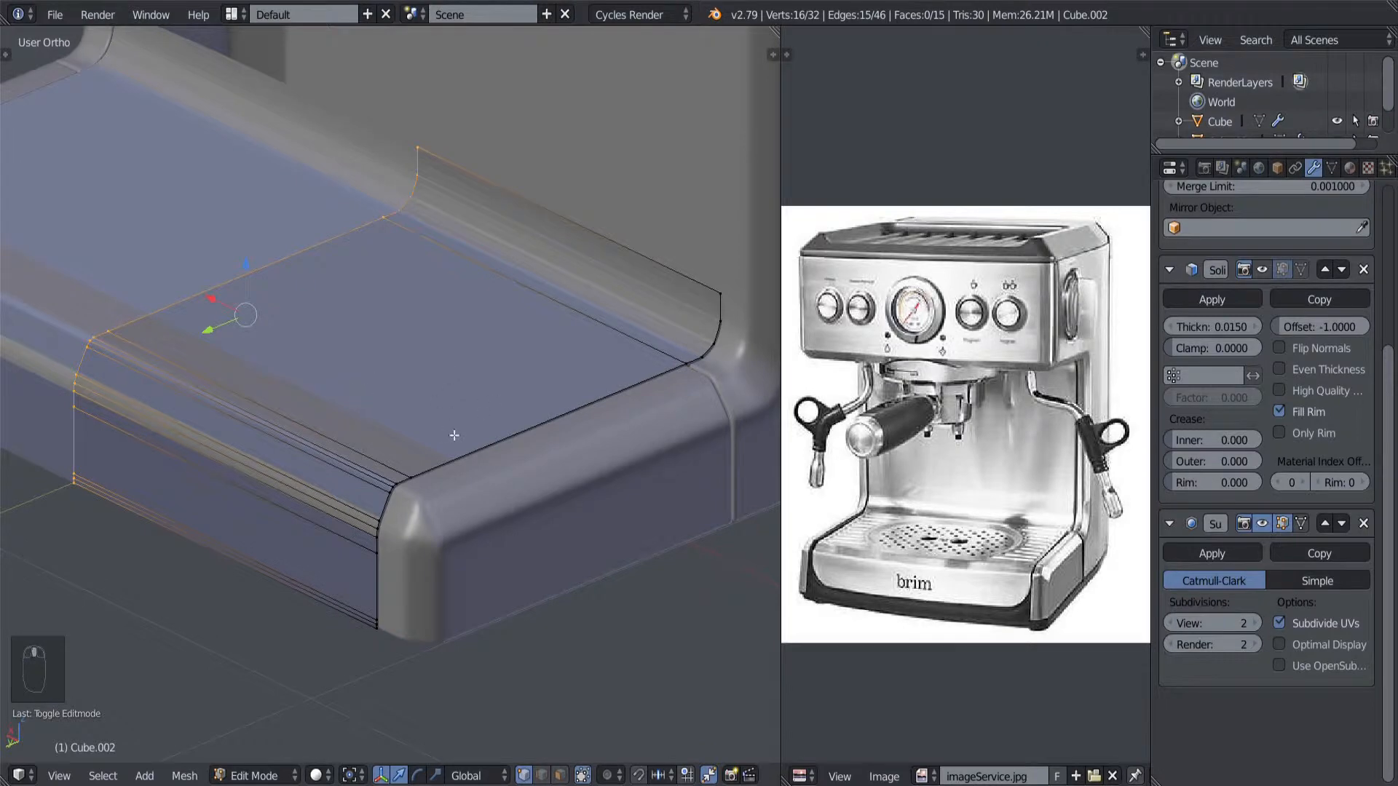
middle_click_drag(455, 434, 464, 463)
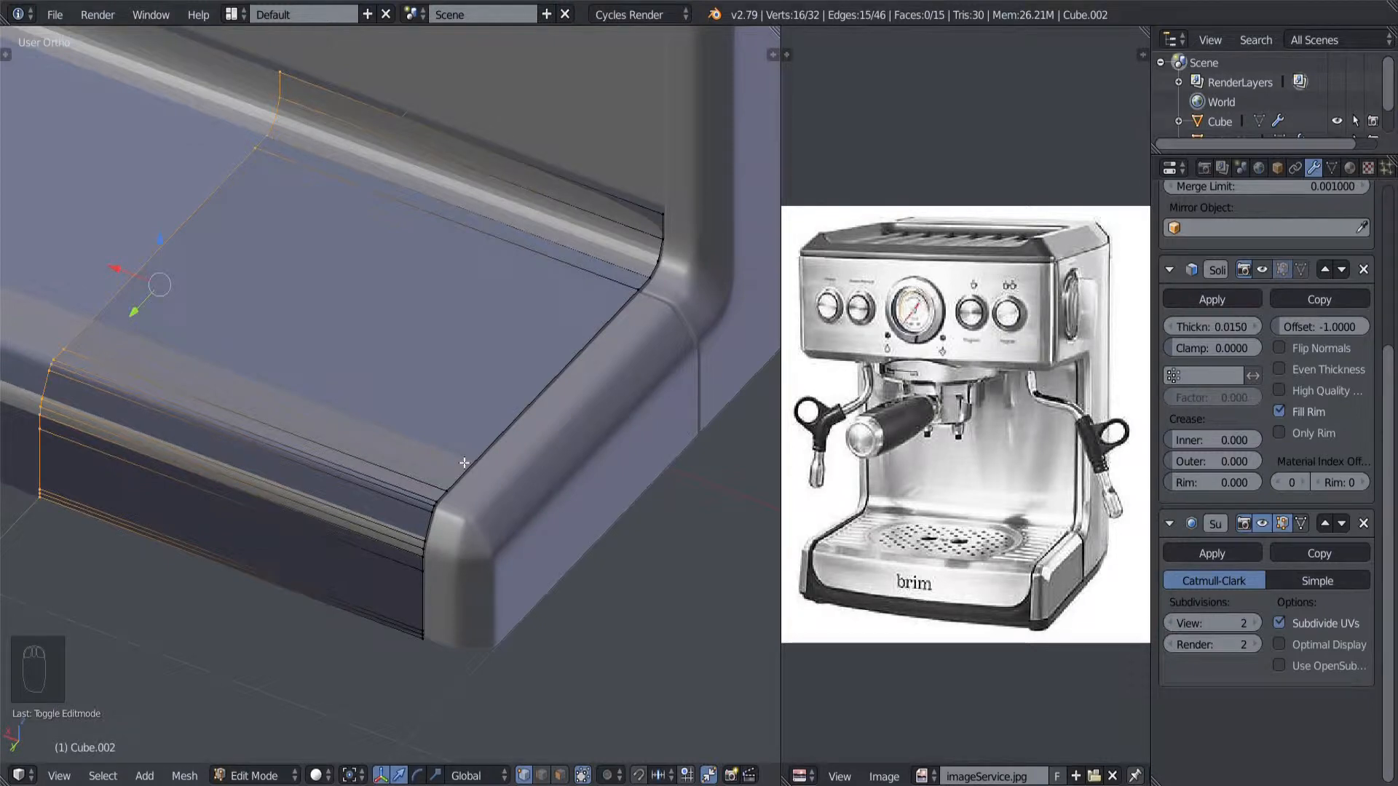
middle_click_drag(475, 463, 383, 494)
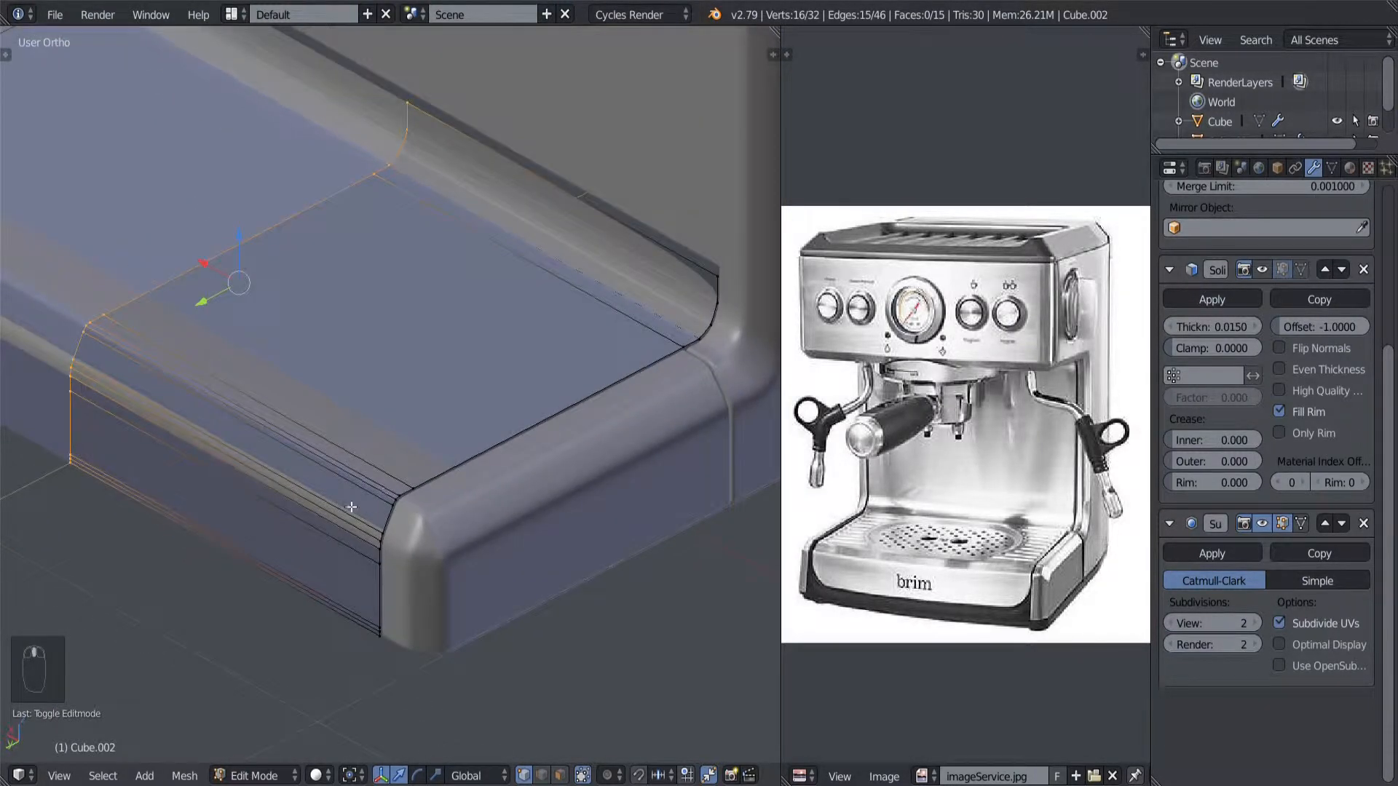
scroll(351, 508, "up", 6)
key("Tab")
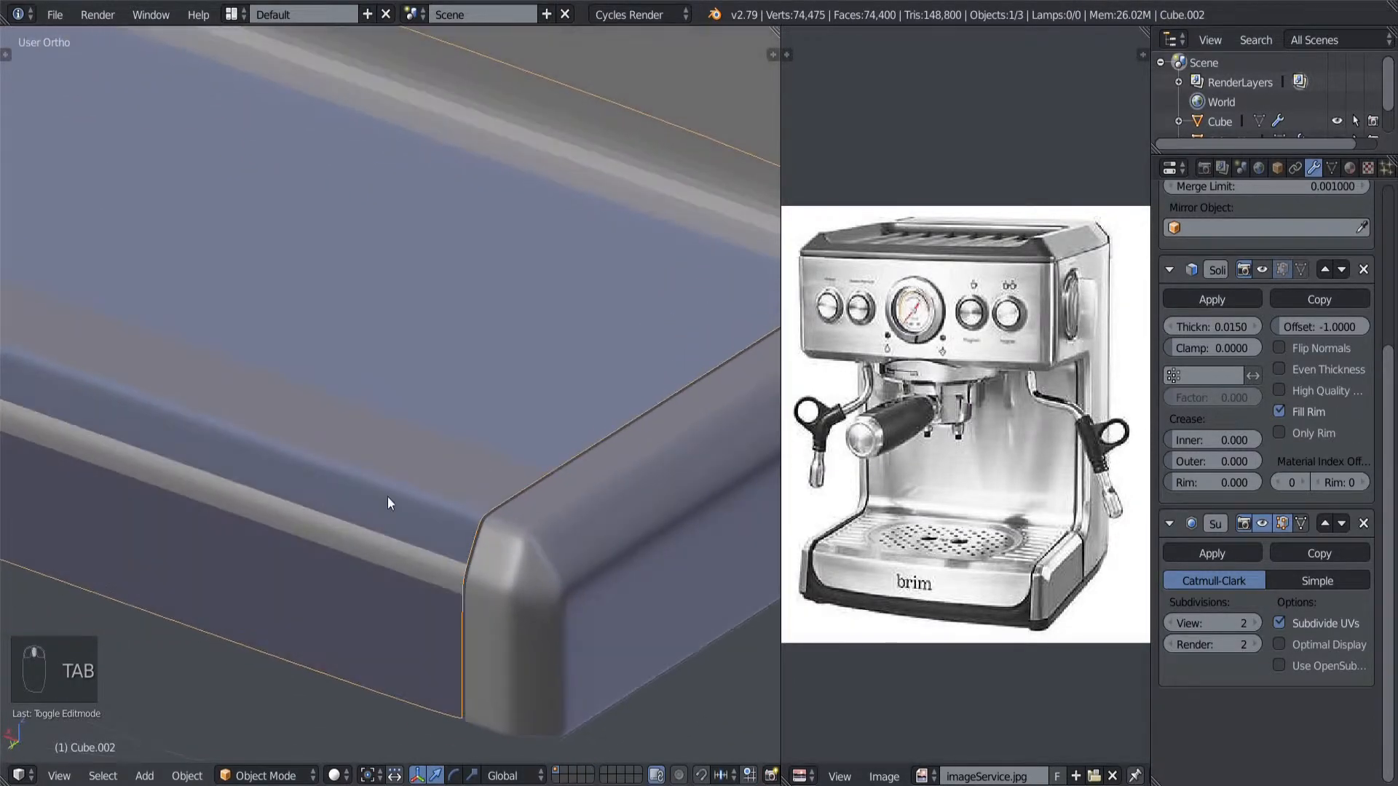
middle_click_drag(388, 497, 491, 527)
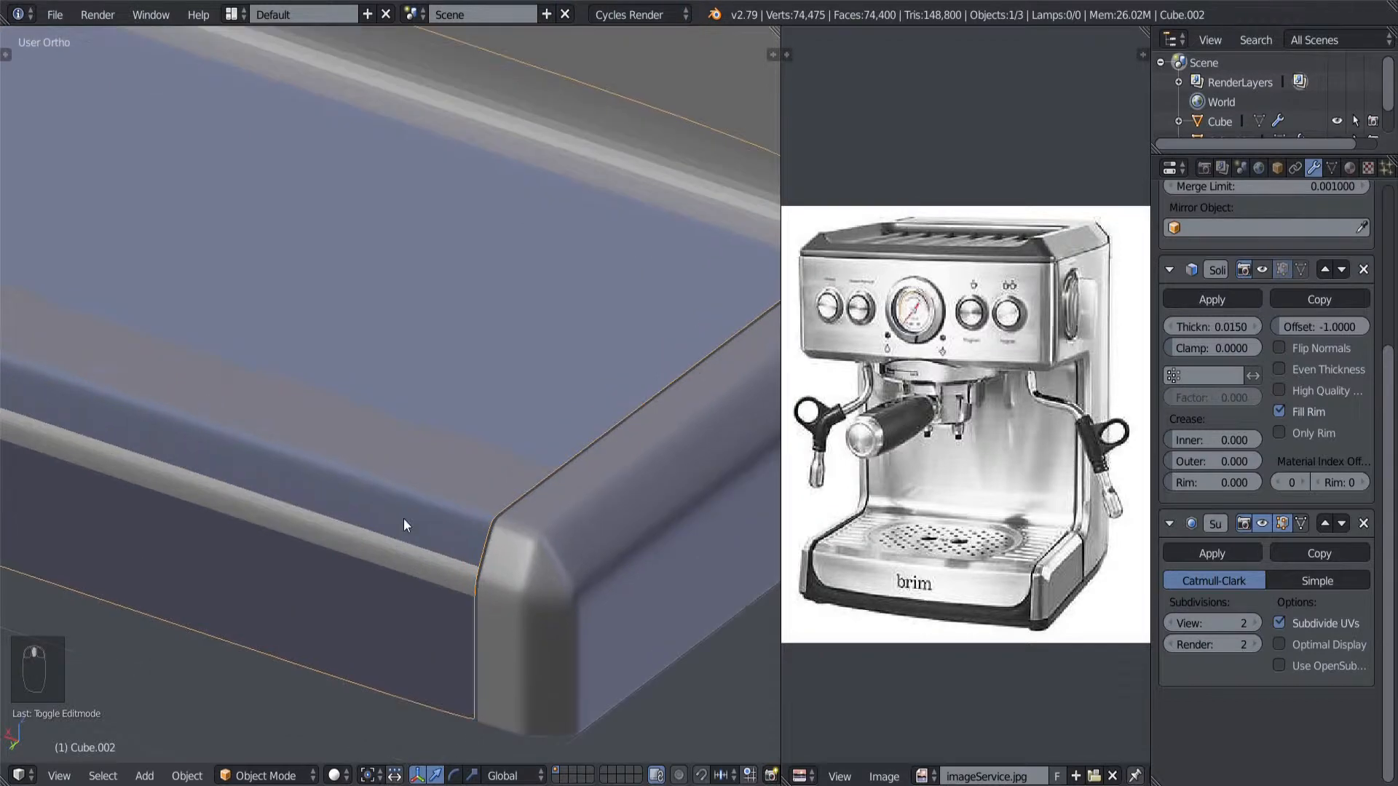
mouse_move(403, 518)
middle_mouse_down()
mouse_move(444, 523)
mouse_move(449, 539)
mouse_move(396, 514)
mouse_move(412, 502)
middle_mouse_up()
Step: Select all of the drip tray surface's geometry and make its normals consistent
key("Tab")
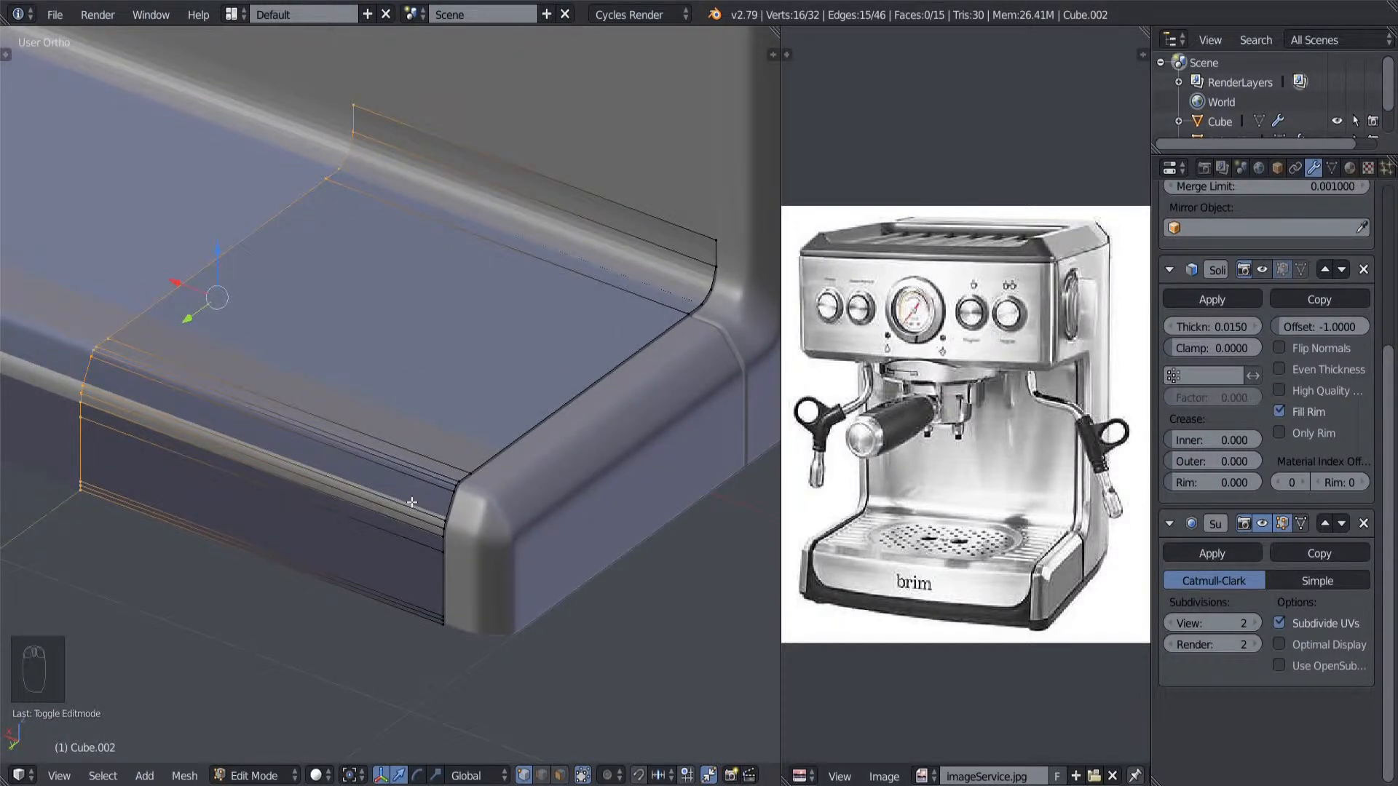
key("a")
key("a")
middle_click_drag(413, 502, 434, 545)
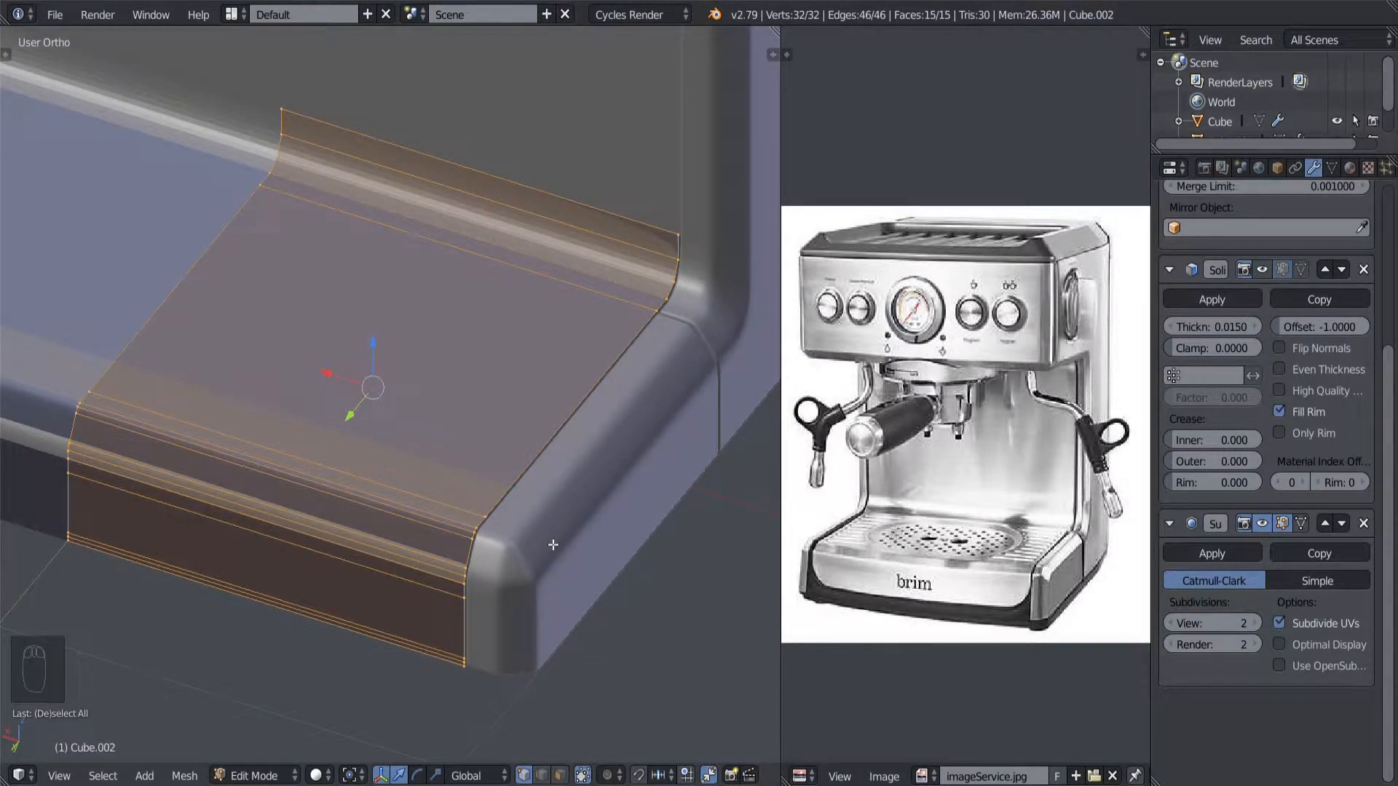
key("ctrl+n")
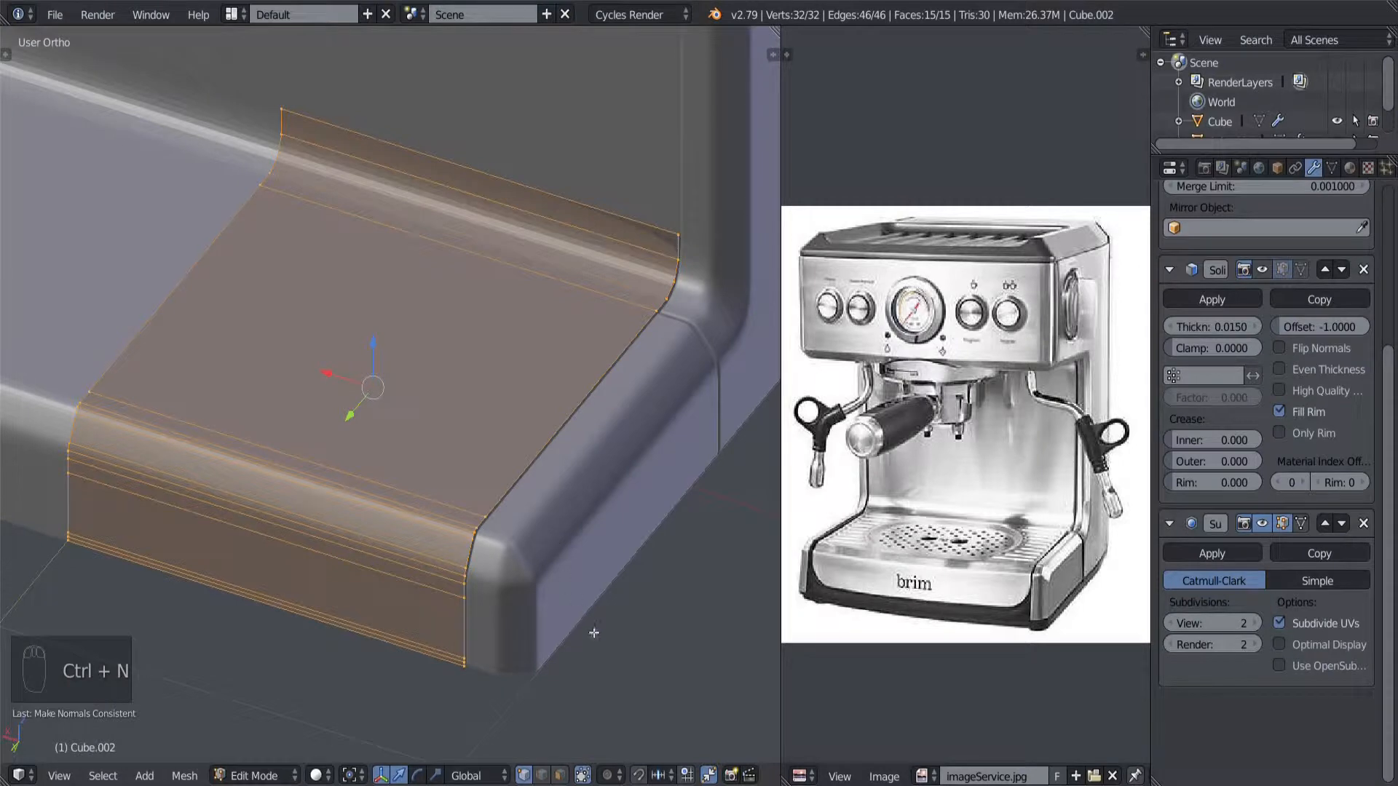
Step: Examine the rear curve of the drip tray surface and its fit against the foot in Object and Edit Mode
scroll(593, 633, "down", 4)
key("a")
key("Tab")
mouse_move(360, 547)
middle_mouse_down()
mouse_move(400, 587)
mouse_move(485, 540)
mouse_move(418, 541)
mouse_move(456, 553)
mouse_move(413, 562)
mouse_move(440, 552)
mouse_move(320, 536)
mouse_move(393, 535)
mouse_move(387, 560)
mouse_move(480, 556)
mouse_move(430, 545)
mouse_move(531, 565)
mouse_move(428, 555)
mouse_move(496, 543)
mouse_move(518, 462)
mouse_move(493, 518)
mouse_move(524, 509)
mouse_move(369, 530)
middle_mouse_up()
scroll(418, 541, "up", 3)
scroll(434, 556, "down", 2)
scroll(460, 555, "up", 2)
key("Tab")
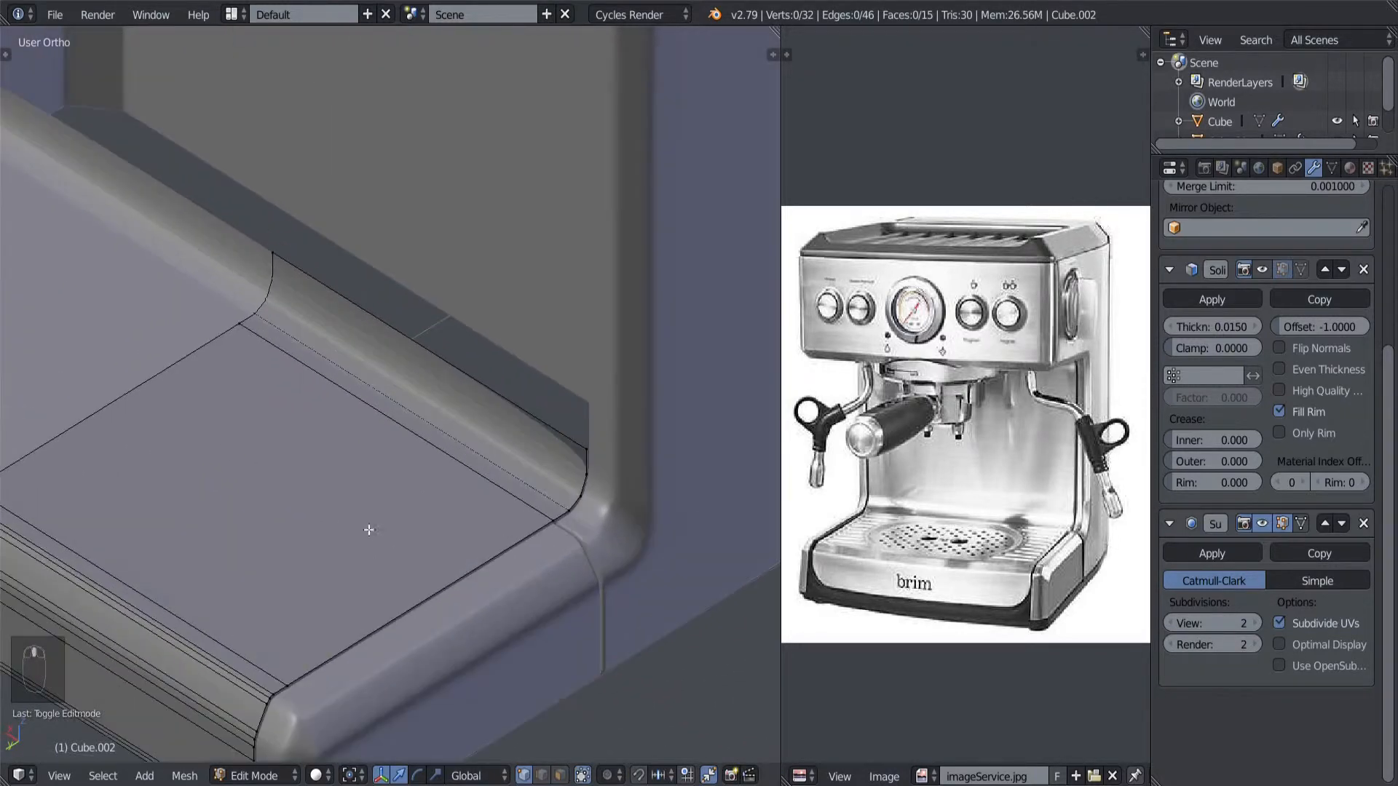
Step: Delete the upward-curving strip at the rear of the drip tray surface, keeping the flat top and the front
scroll(527, 506, "up", 2)
middle_click_drag(527, 505, 444, 492, "shift")
right_click(454, 432, "alt")
scroll(455, 431, "down", 3)
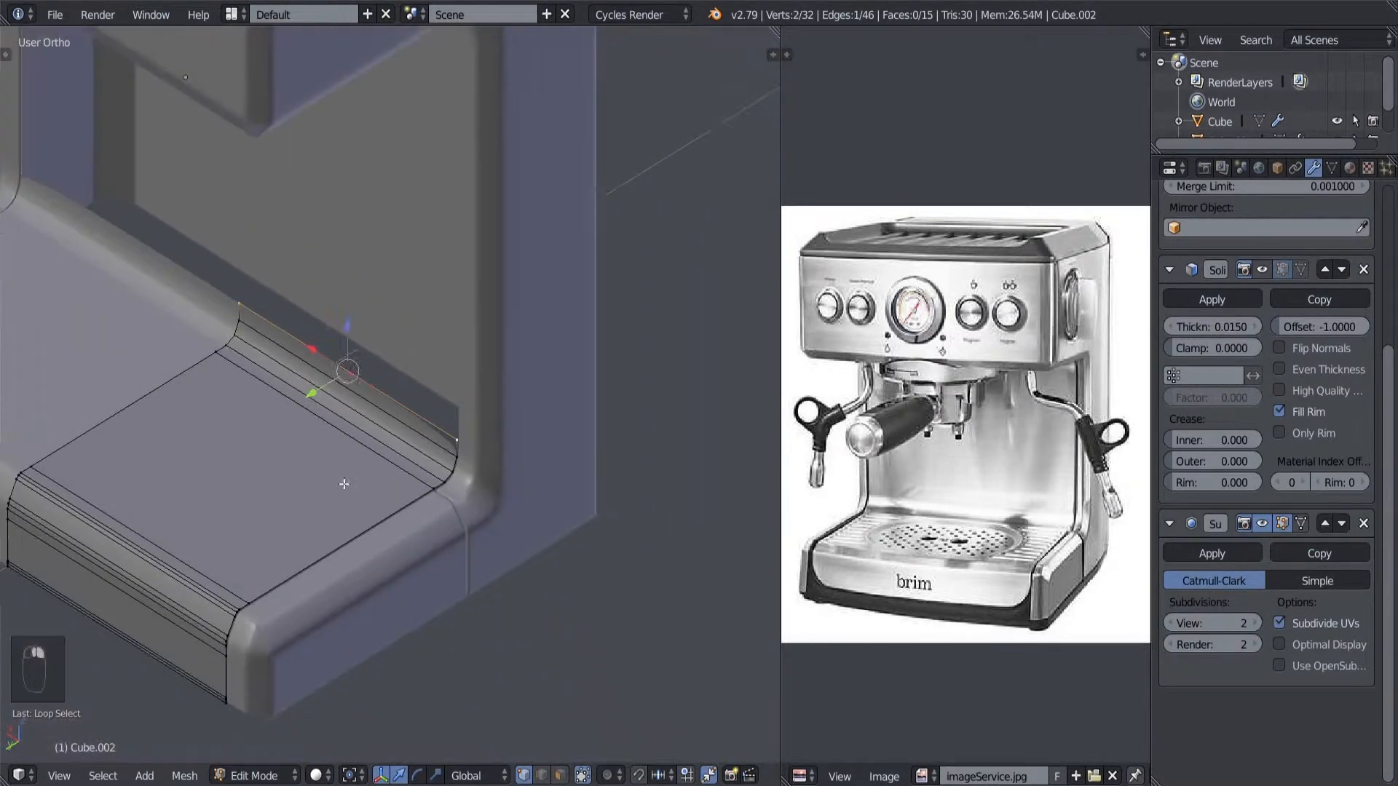
scroll(343, 485, "up", 2)
key("z")
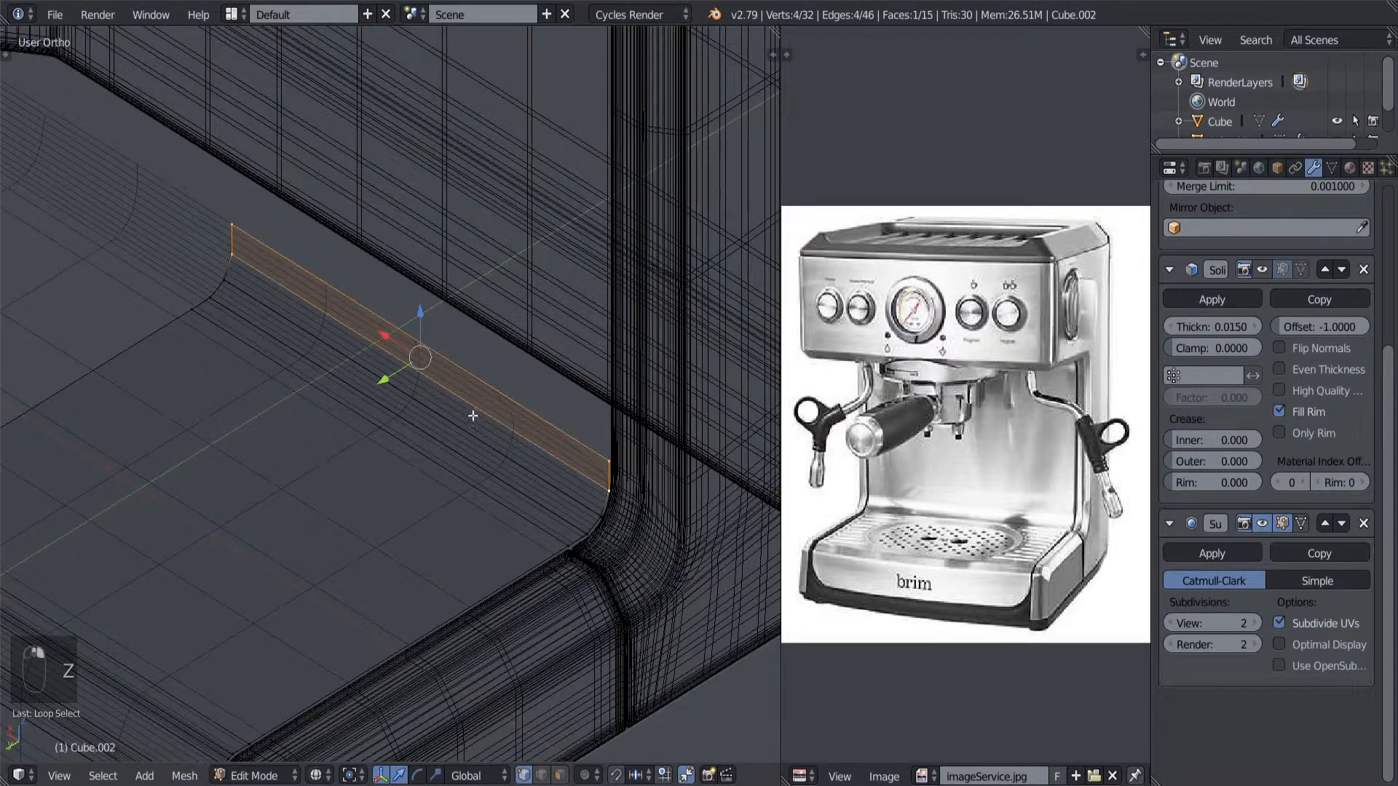
right_click(469, 431, "alt+shift")
right_click(463, 443, "alt+shift")
scroll(468, 446, "down", 1)
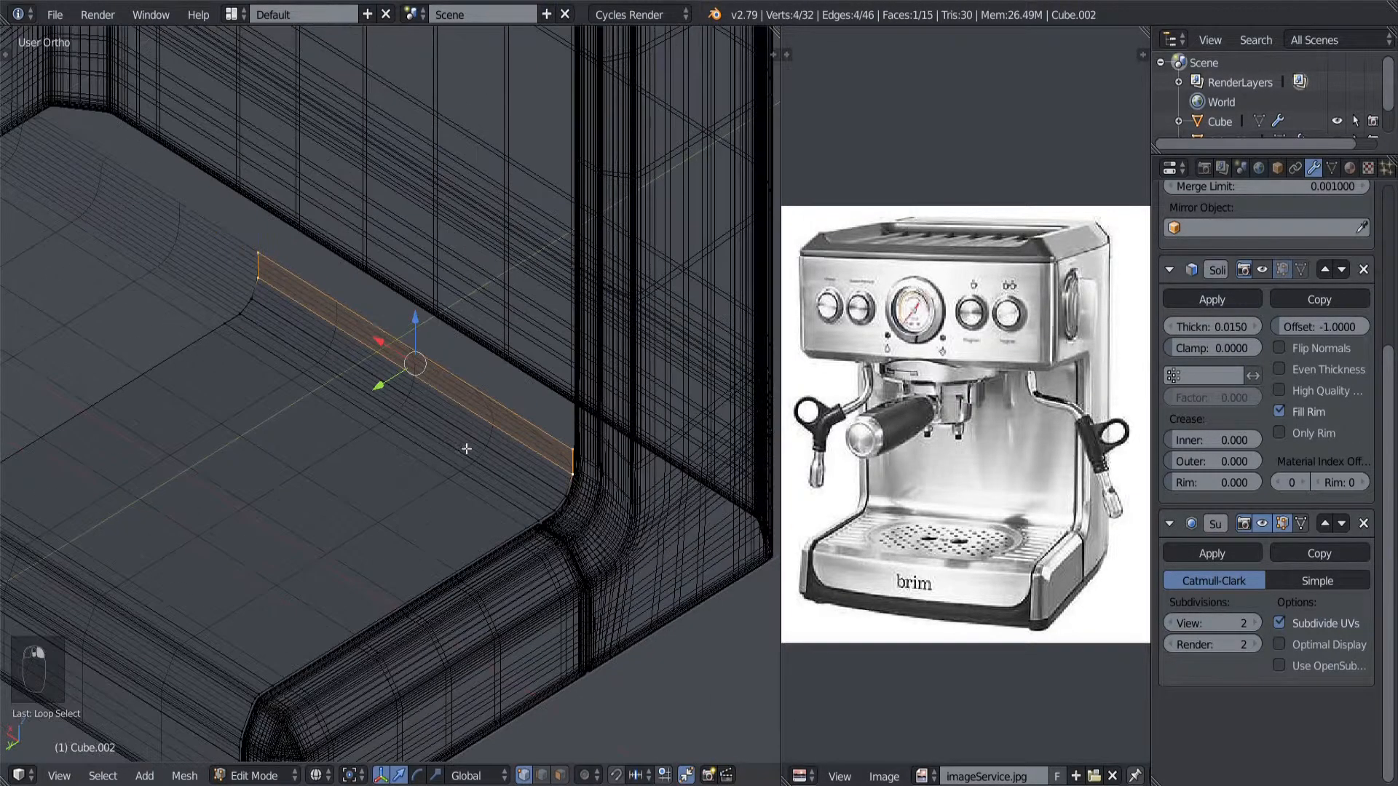
scroll(472, 447, "up", 2)
key("ctrl+z")
key("z")
middle_click_drag(443, 459, 378, 566)
key("x")
left_click(401, 498)
key("Tab")
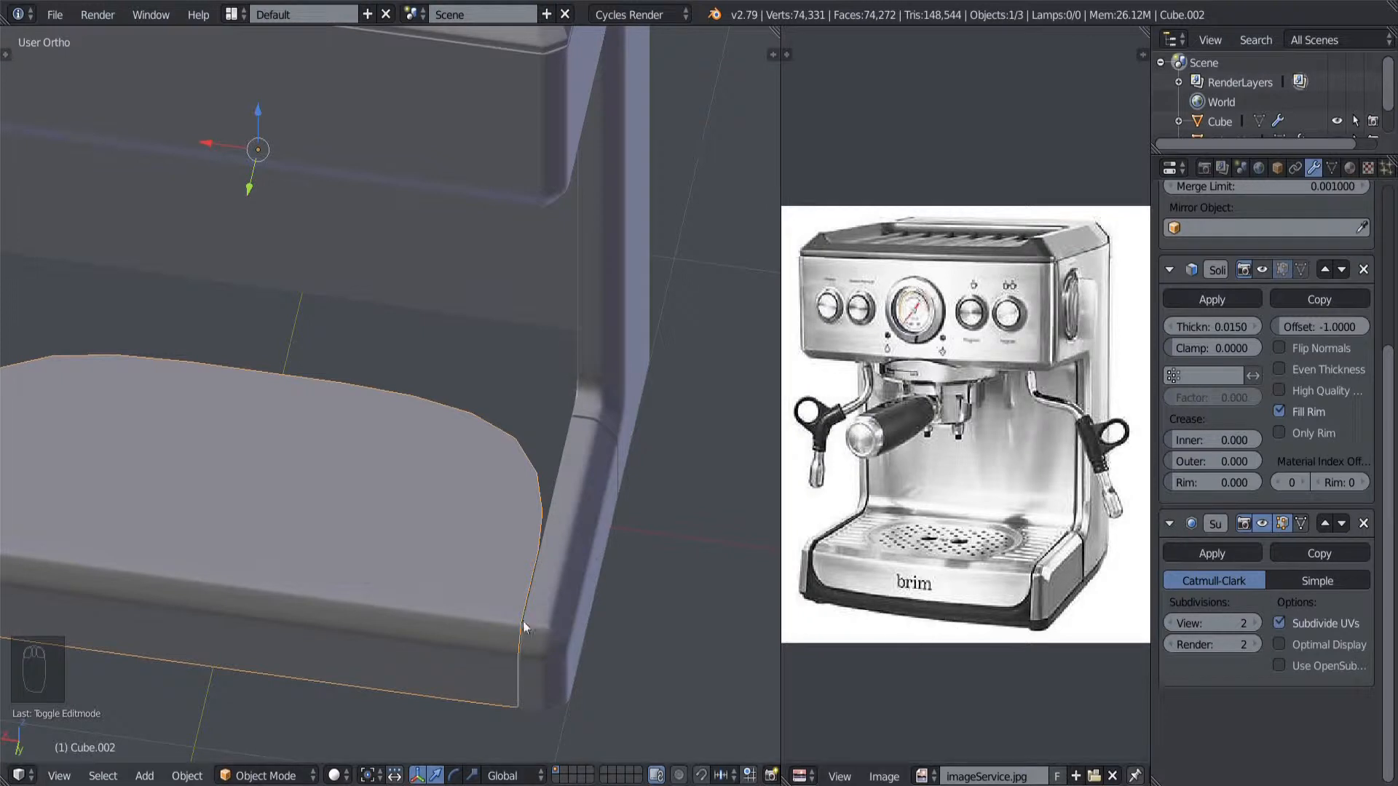
middle_click_drag(253, 646, 262, 641)
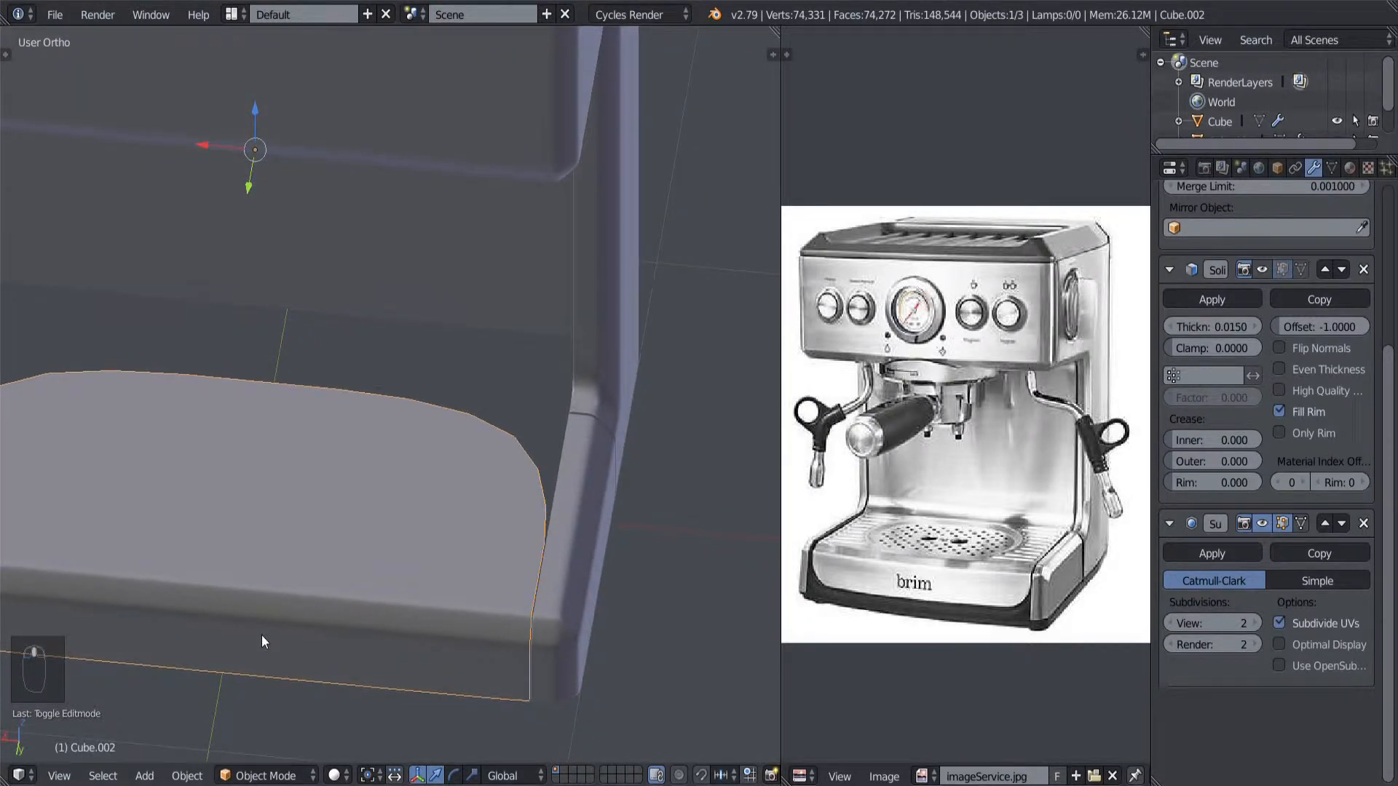
Step: Add two supporting edge loops along the drip tray's side next to the foot, the first slid close to the border
key("Tab")
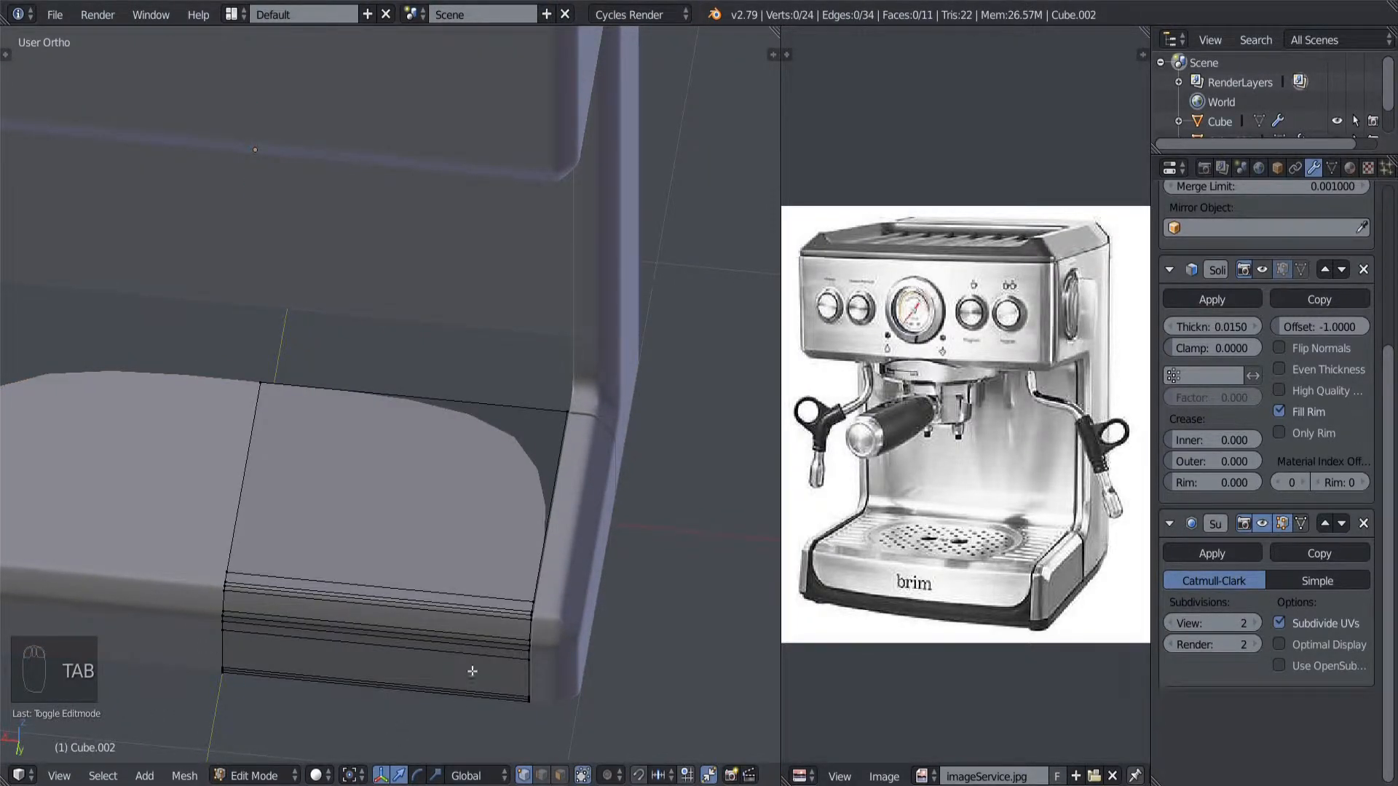
middle_click_drag(472, 670, 395, 597)
key("ctrl+r")
left_click(379, 568)
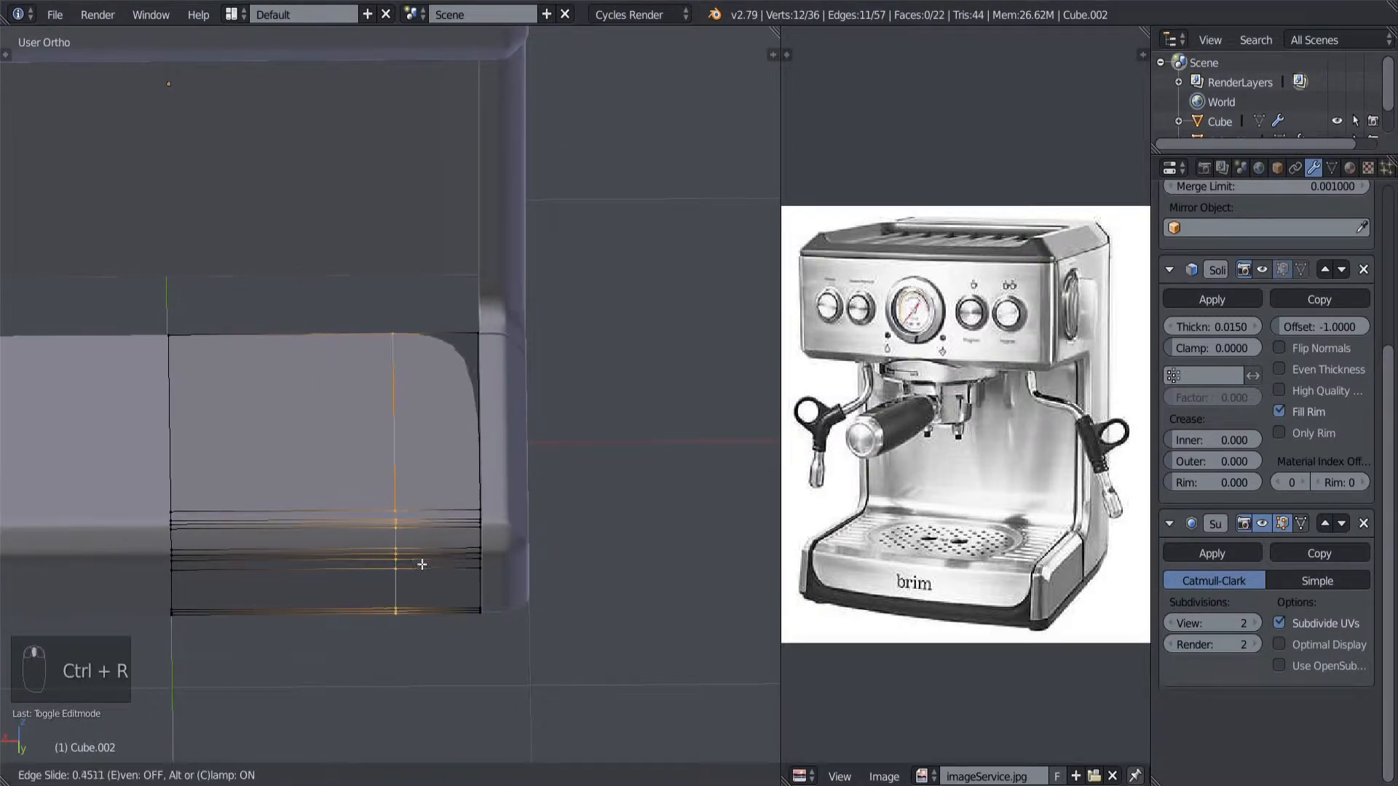
key("e")
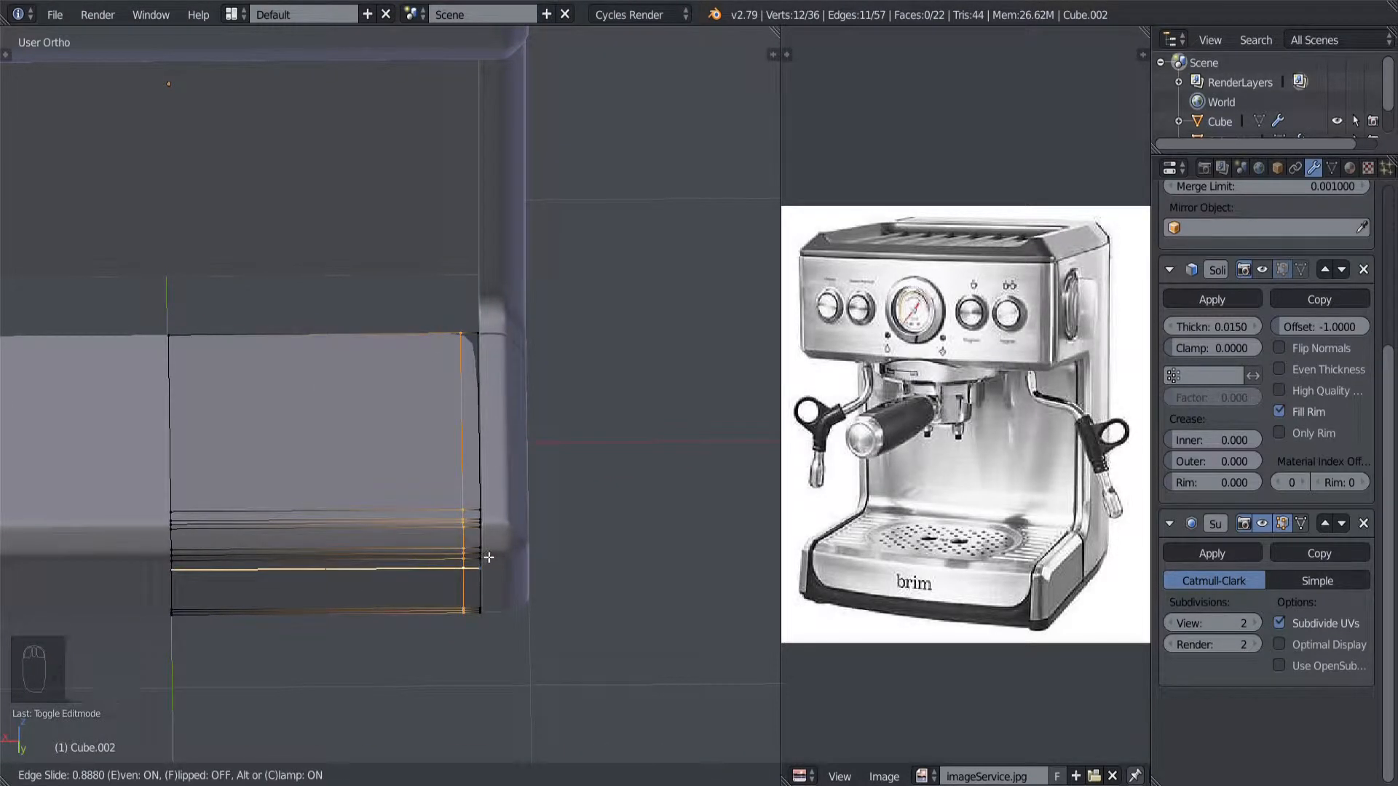
left_click(529, 542)
scroll(524, 554, "up", 3)
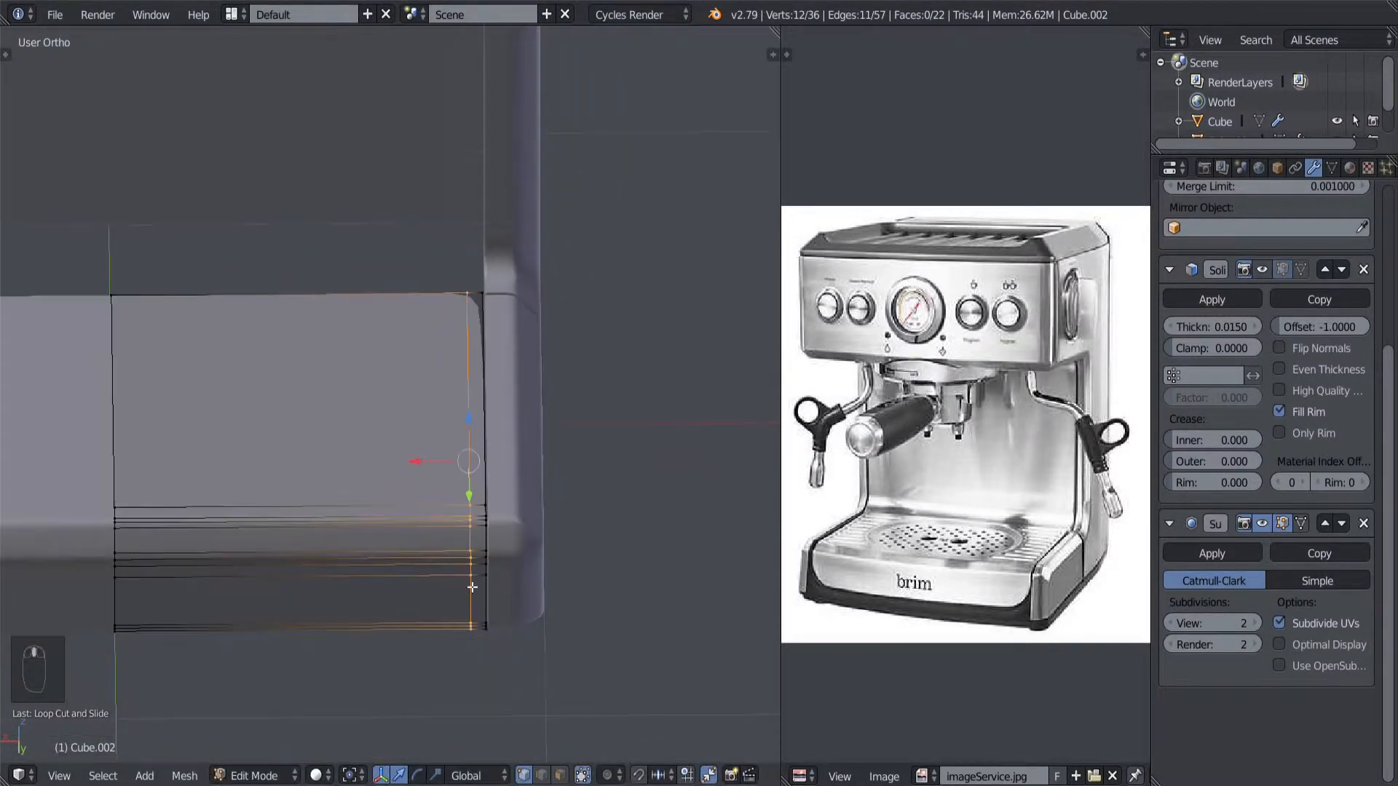
key("g")
key("g")
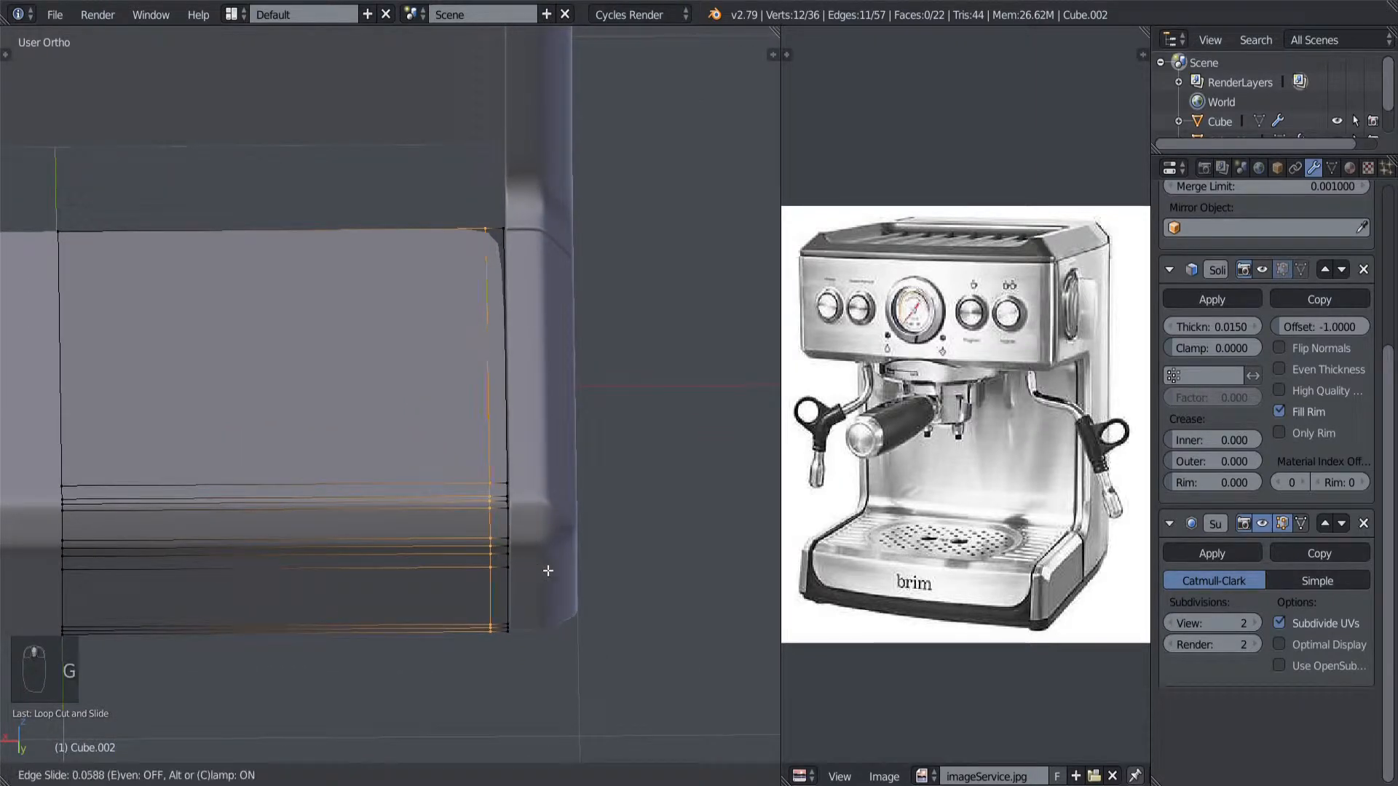
left_click(520, 536)
key("ctrl+r")
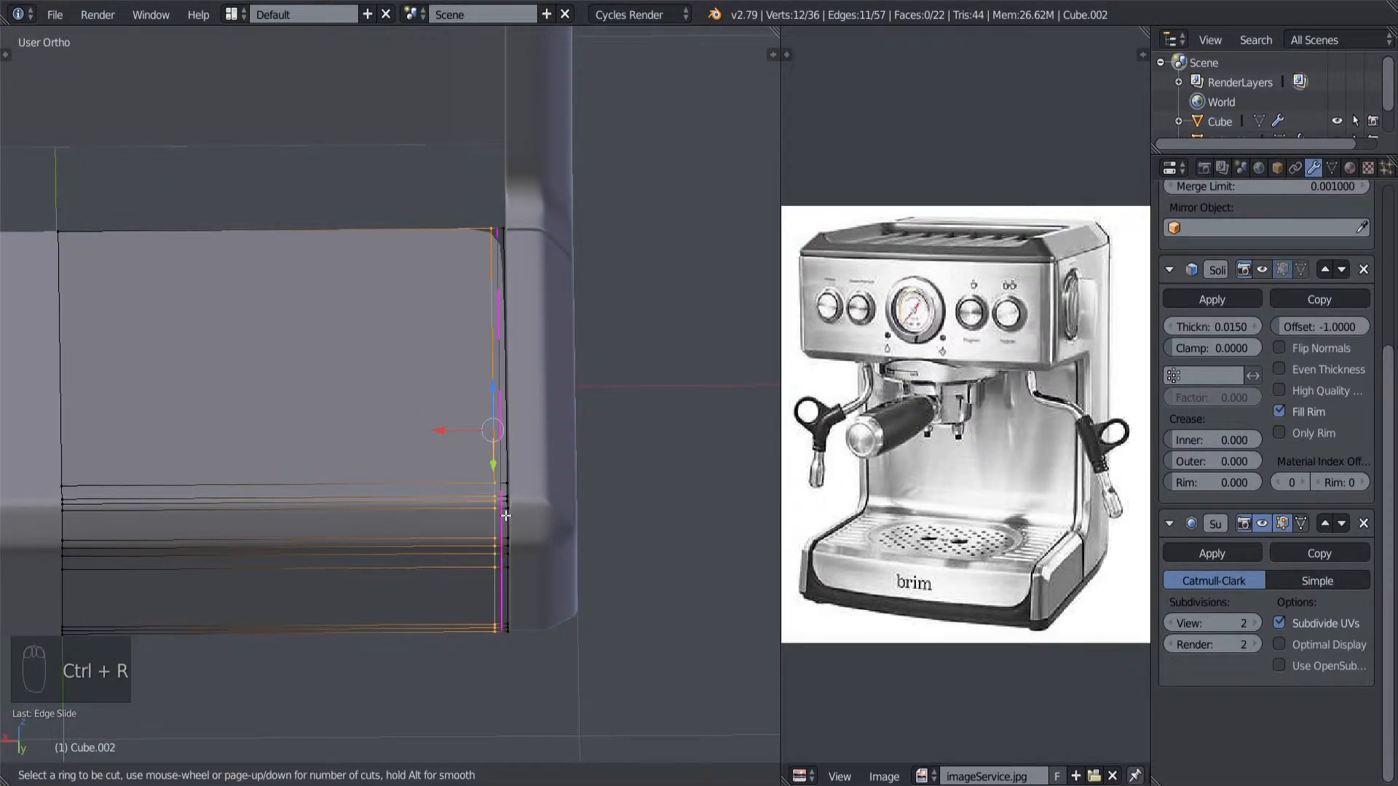
double_click(505, 515)
Step: Add two supporting edge loops along the drip tray's rear edge, the first slid close to the border
middle_click_drag(506, 515, 415, 561)
scroll(415, 557, "up", 3)
key("ctrl+r")
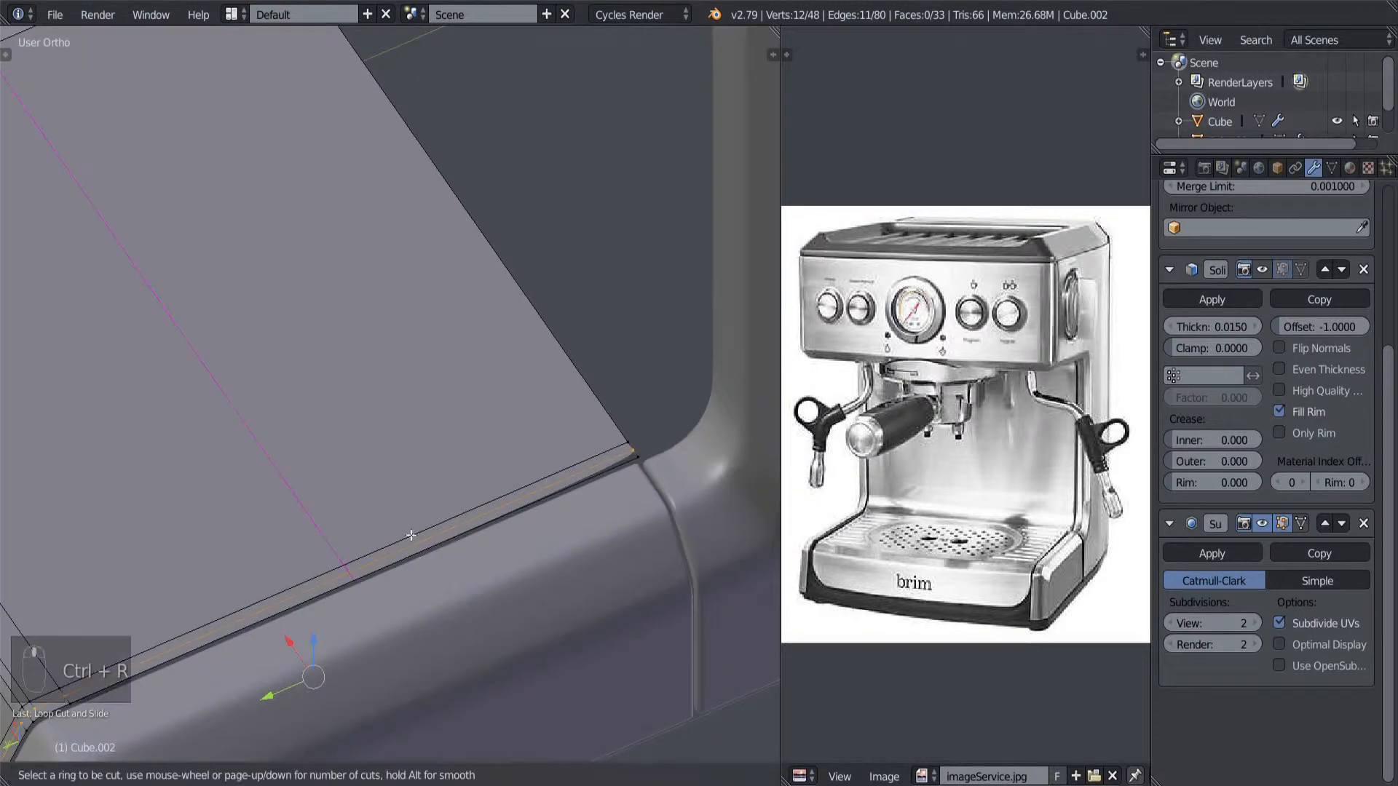
left_click(412, 536)
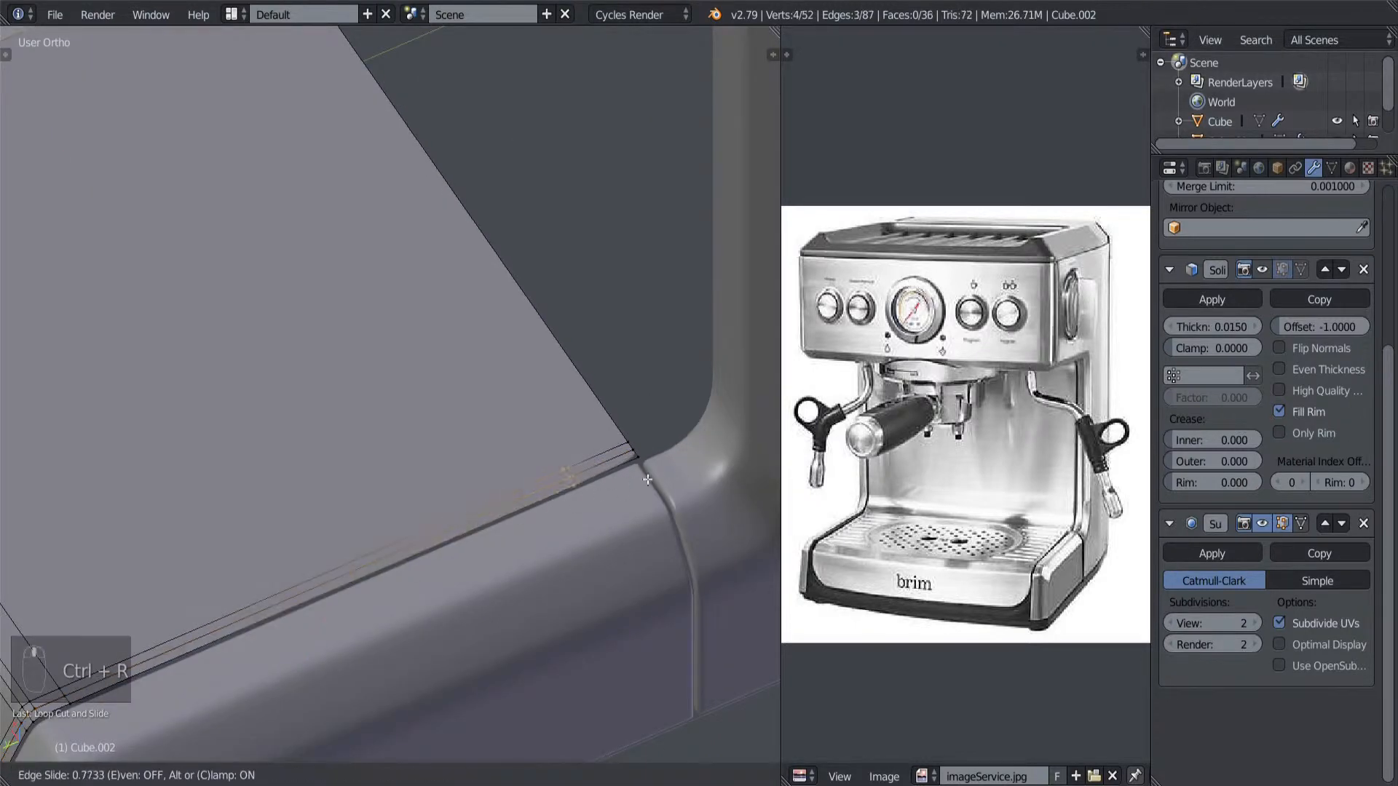
left_click(681, 446)
key("ctrl+r")
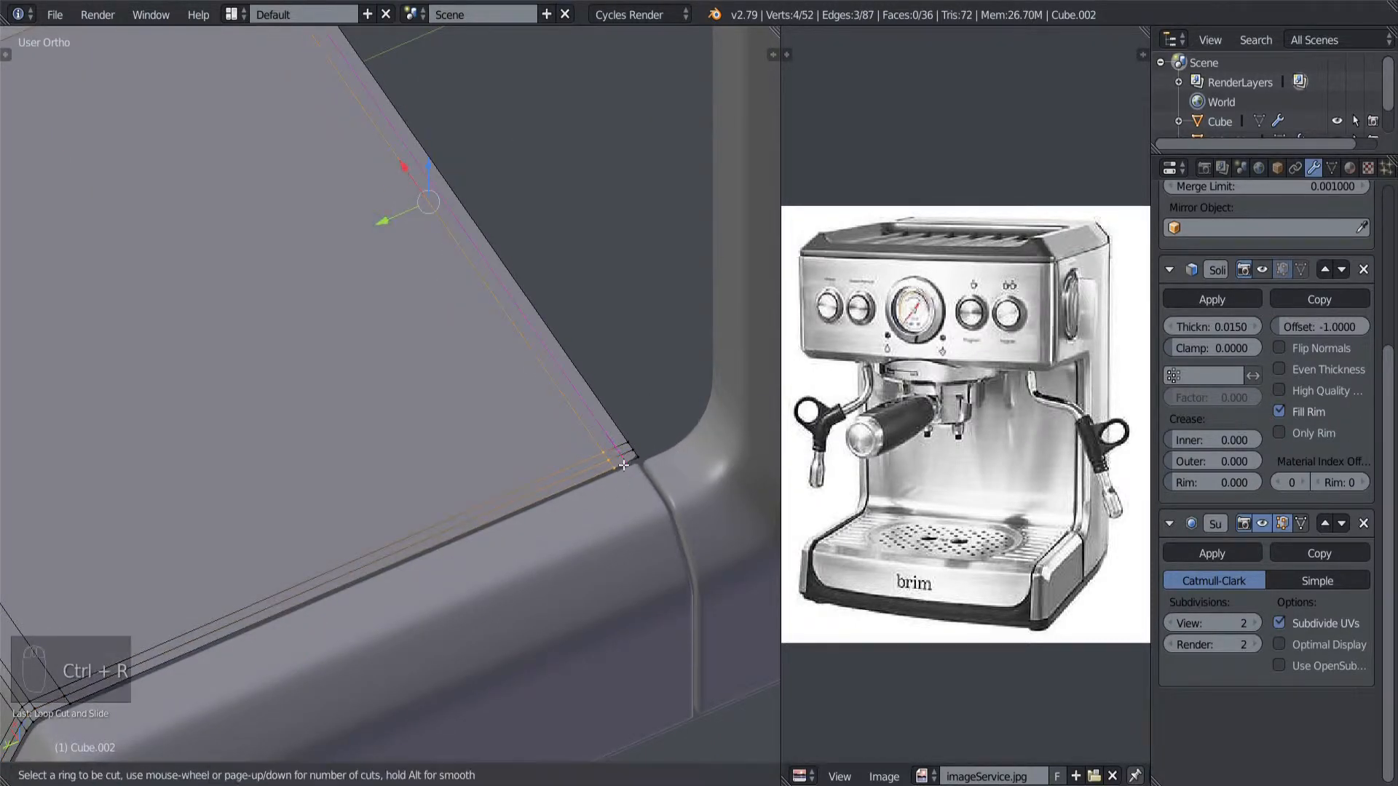
double_click(627, 461)
key("a")
Step: Examine the drip tray's corners and its fit between the feet in Object Mode
scroll(403, 565, "down", 5)
middle_click_drag(211, 567, 440, 562)
key("Tab")
middle_click_drag(338, 575, 465, 588, "shift")
scroll(471, 562, "down", 3)
scroll(466, 530, "up", 2)
scroll(503, 531, "up", 3)
scroll(481, 546, "down", 4)
scroll(492, 563, "up", 4)
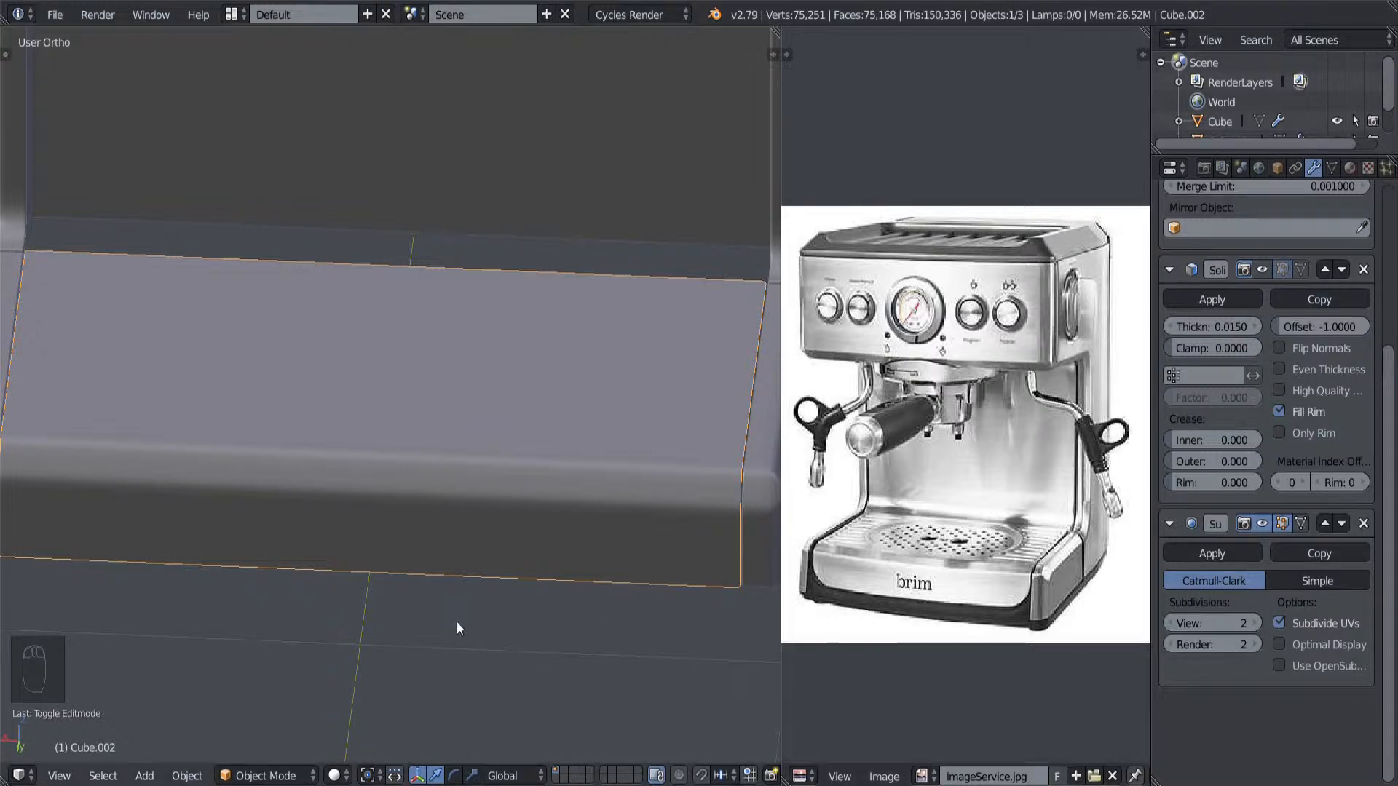
scroll(457, 622, "down", 5)
scroll(536, 592, "up", 4)
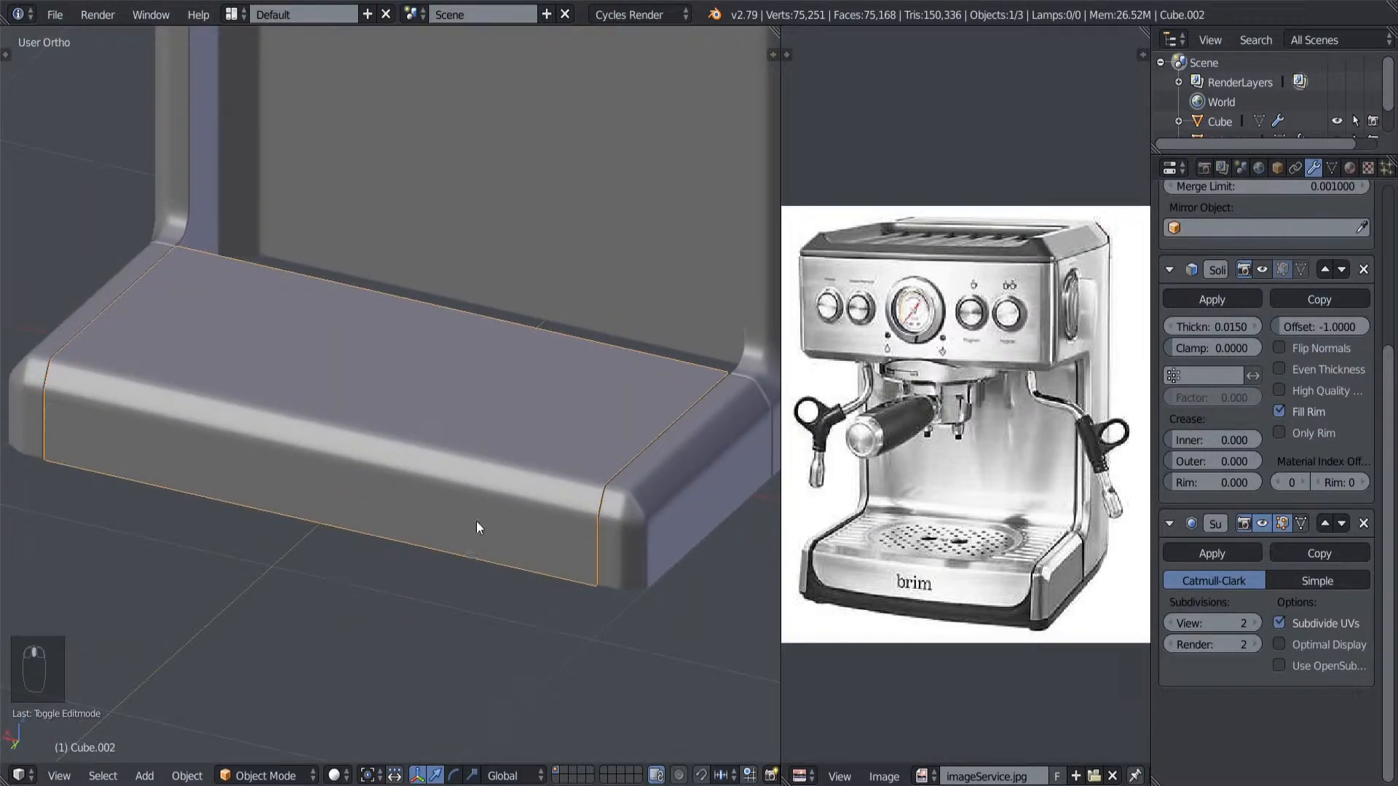
Step: Select the drip tray object and hide it
middle_click_drag(477, 521, 486, 521)
key("a")
right_click(428, 480)
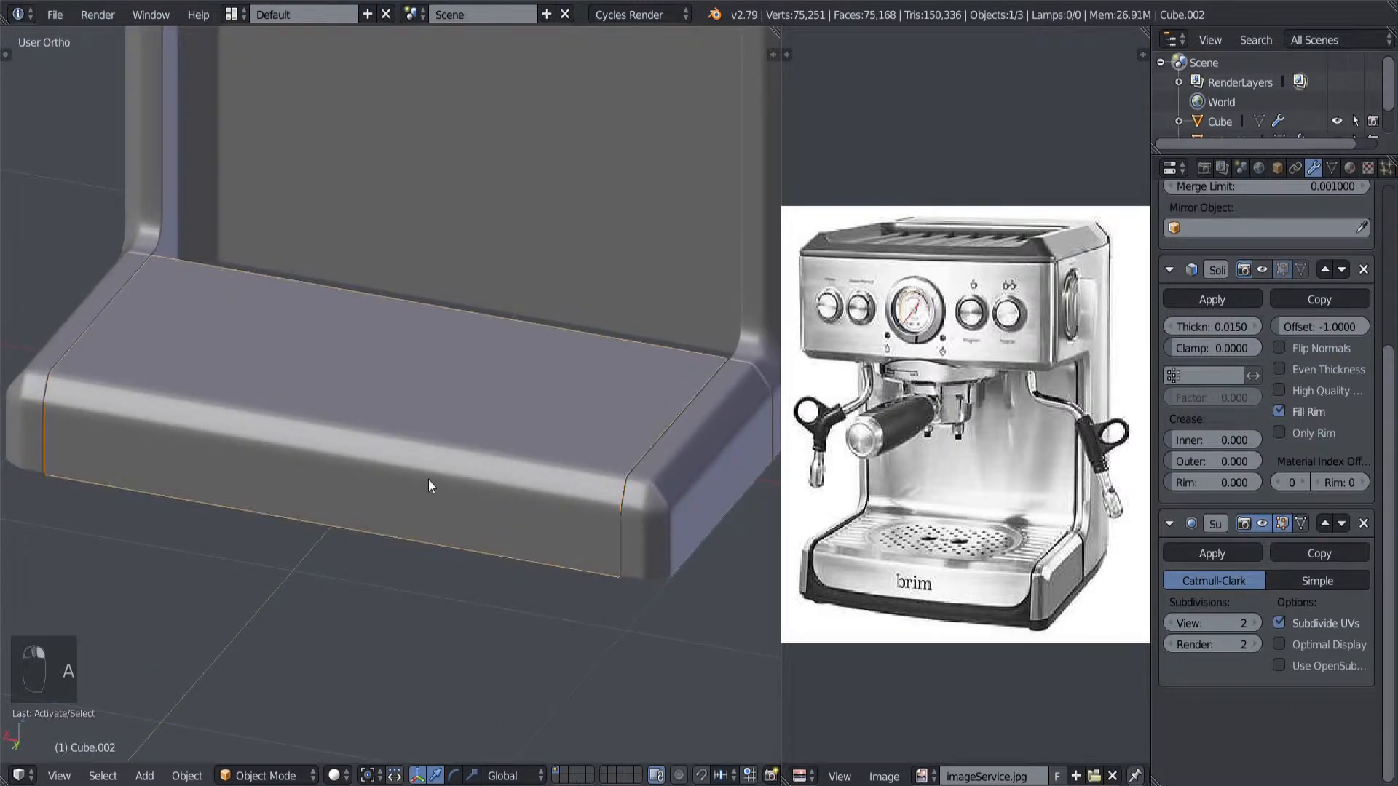
middle_click_drag(428, 479, 461, 490)
key("h")
Step: Select the body's inner edge loops along the foot and up the opening, and separate them into a new object
right_click(645, 460)
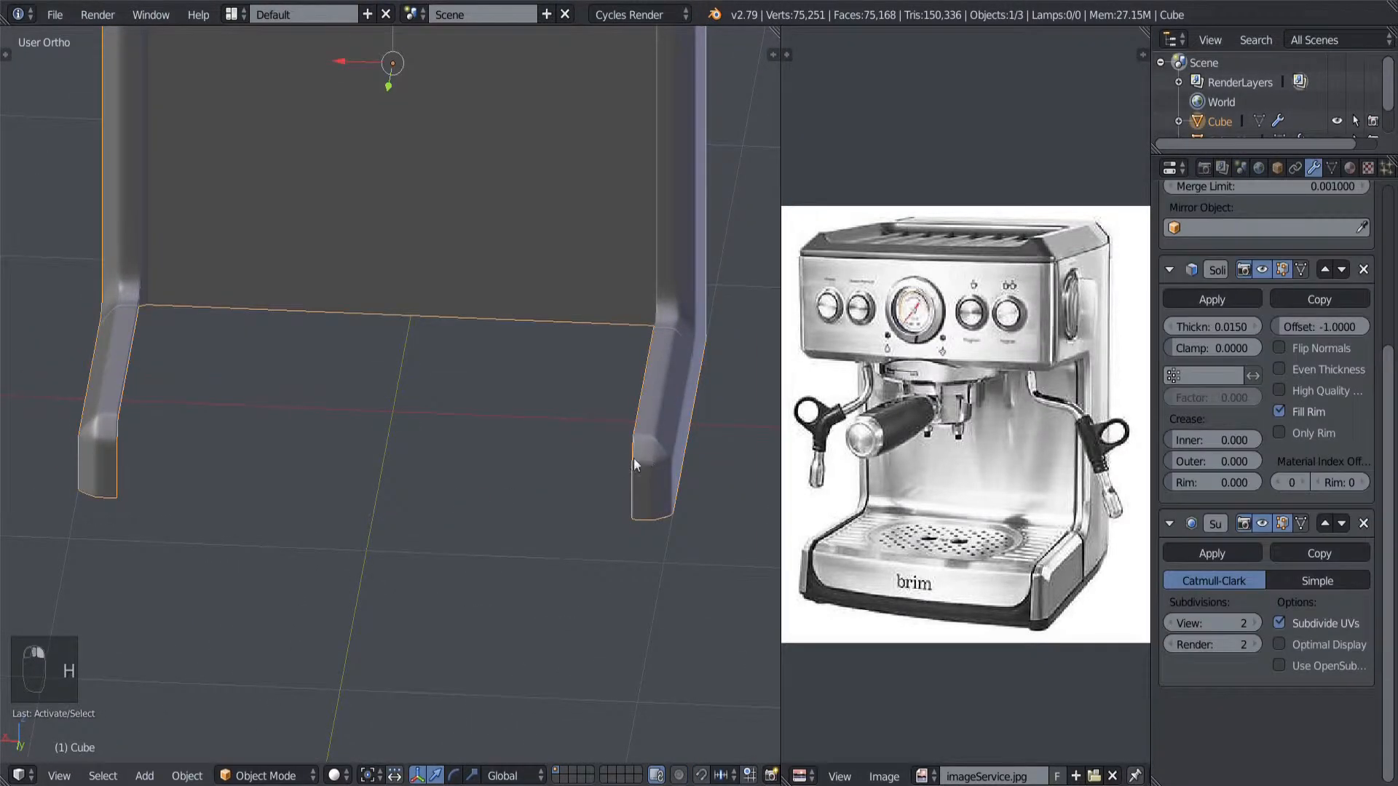
key("Tab")
middle_click_drag(633, 458, 383, 549)
scroll(397, 548, "up", 4)
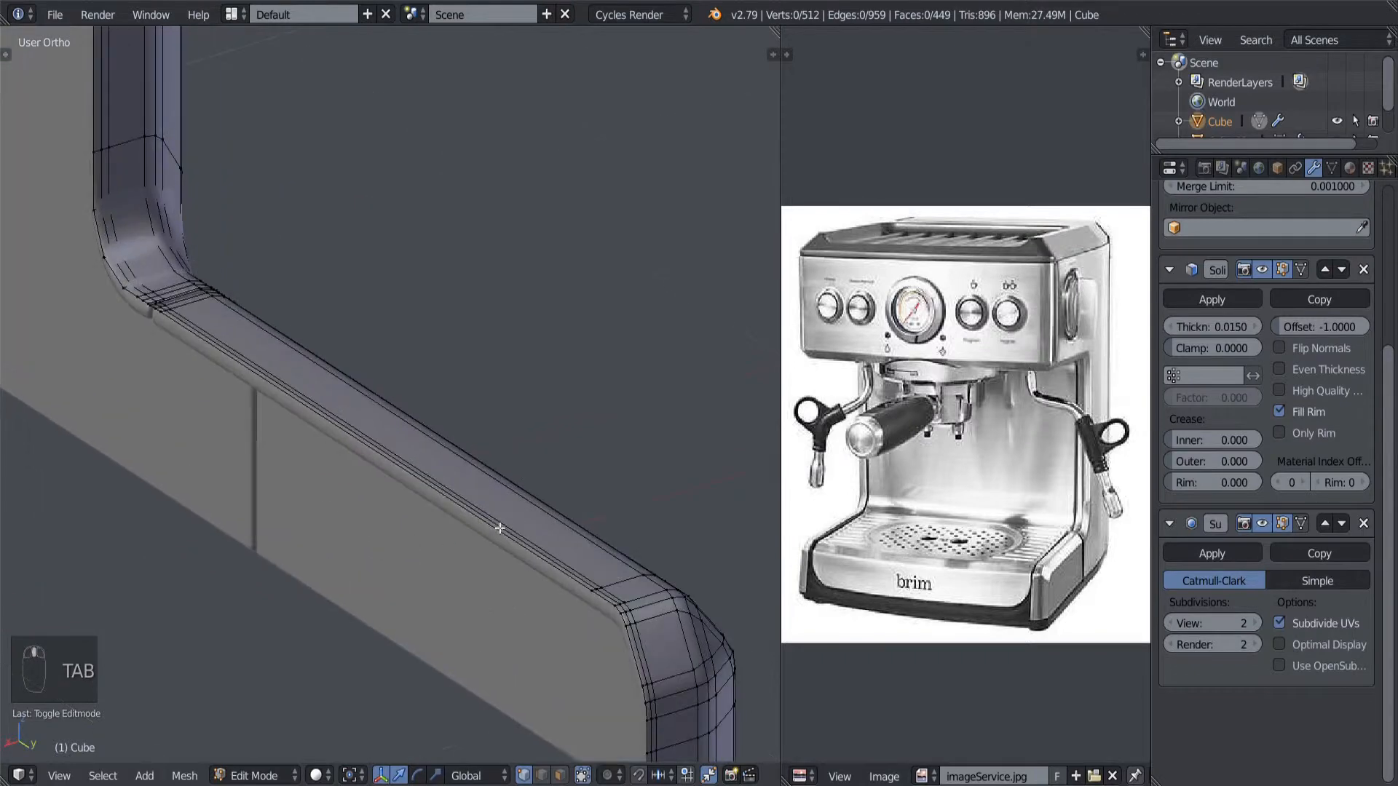
right_click(478, 525, "alt")
middle_click_drag(473, 521, 401, 546)
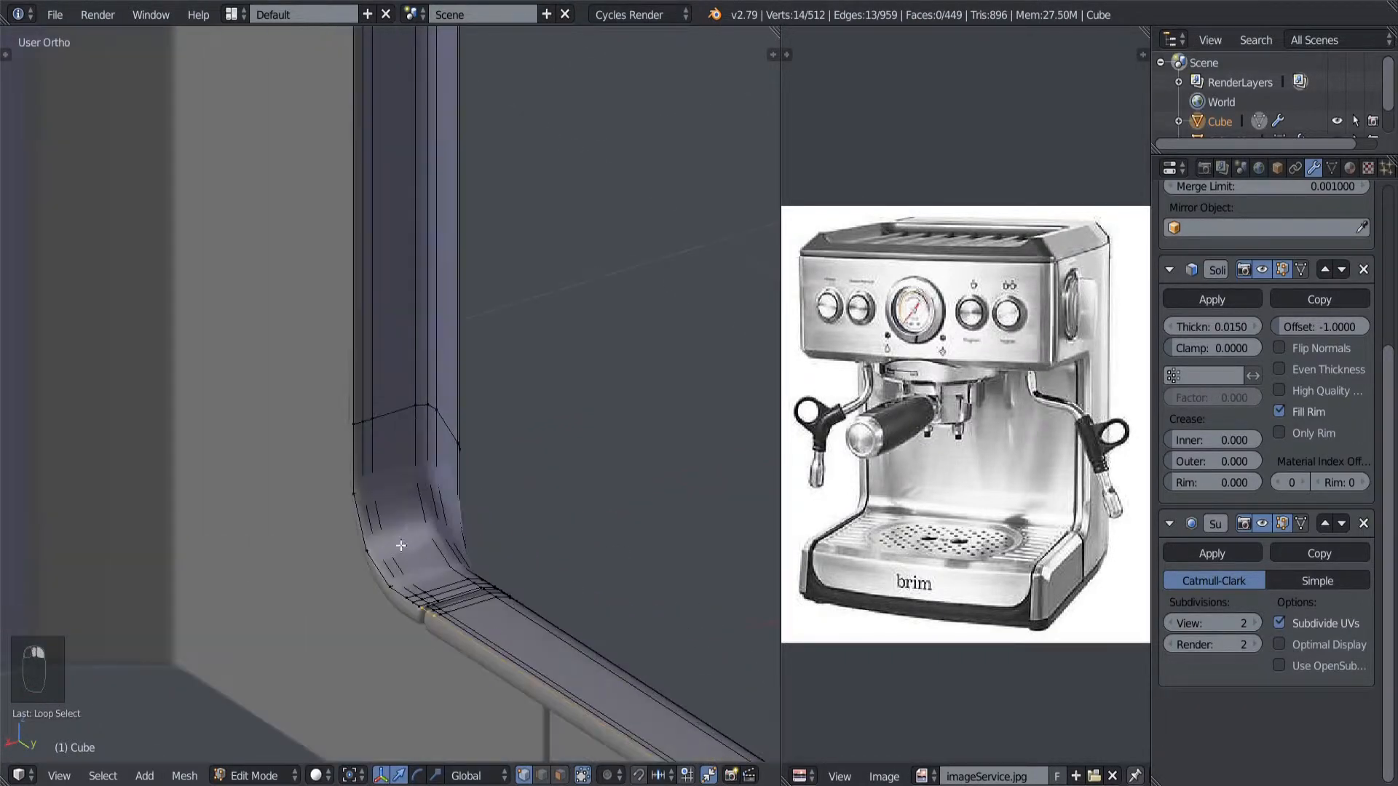
scroll(348, 408, "down", 3)
right_click(356, 436, "alt")
key("ctrl+z")
right_click(367, 402, "alt")
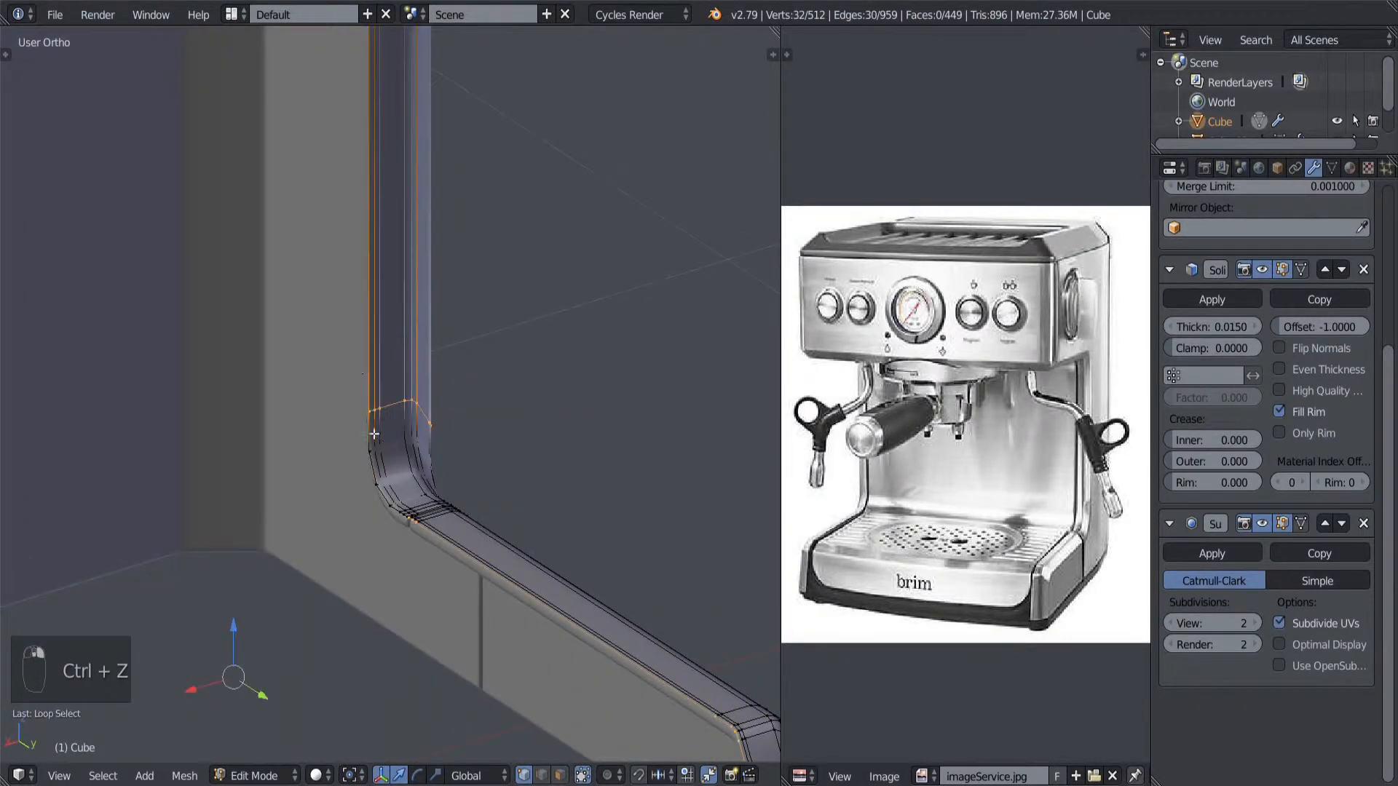
scroll(375, 435, "down", 3)
key("ctrl+z")
right_click(384, 367, "alt+shift")
middle_click_drag(384, 367, 391, 615)
key("z")
key("z")
key("z")
key("z")
scroll(325, 496, "up", 3)
scroll(376, 547, "down", 1)
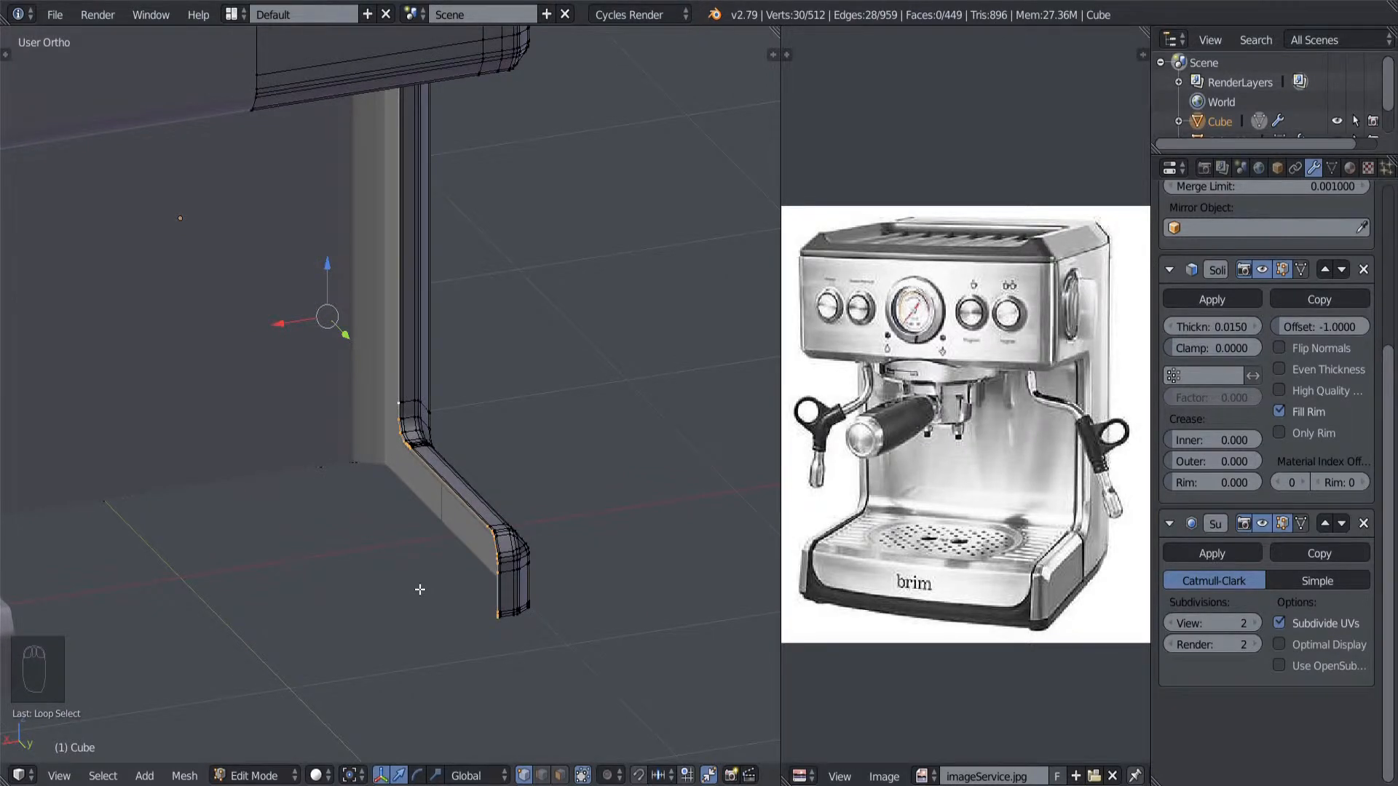
key("p")
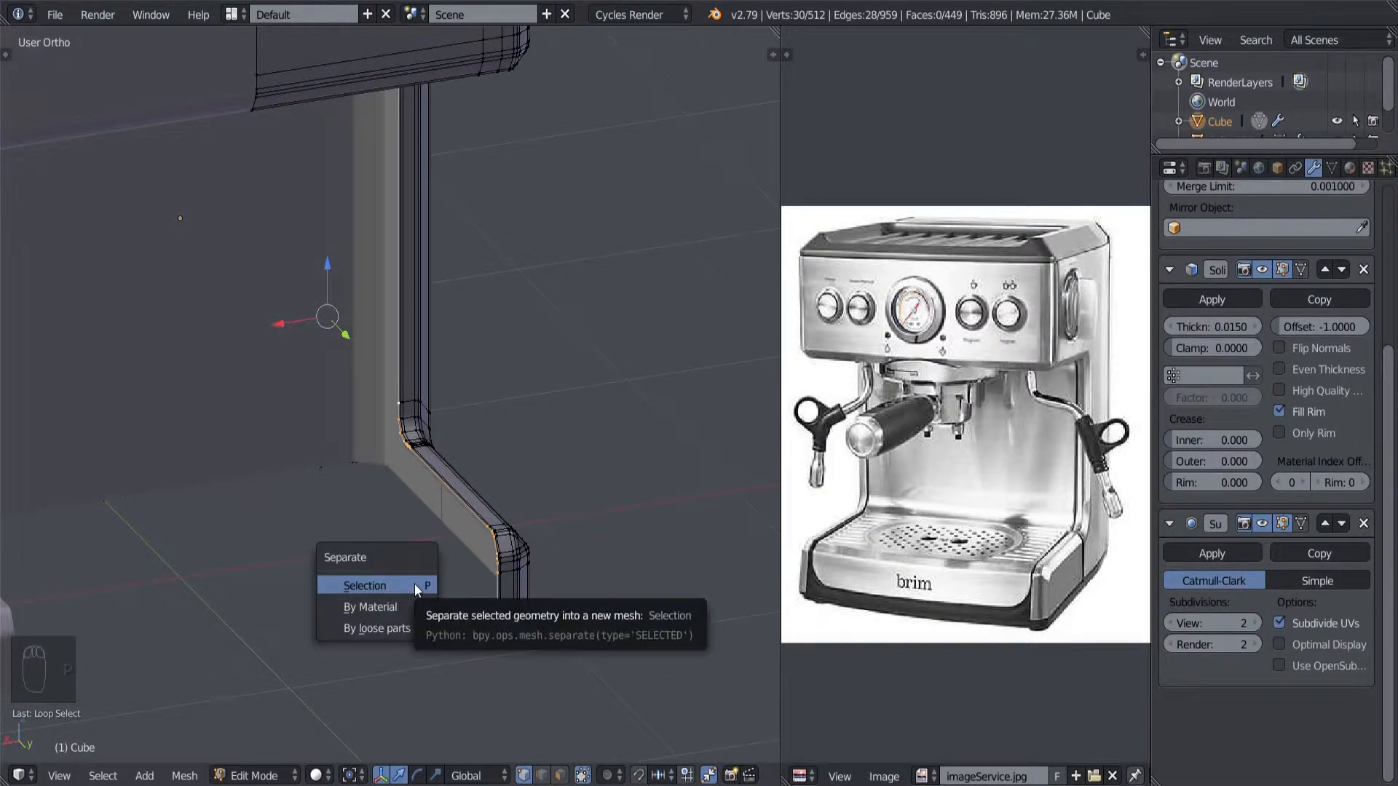
left_click(413, 584)
key("Tab")
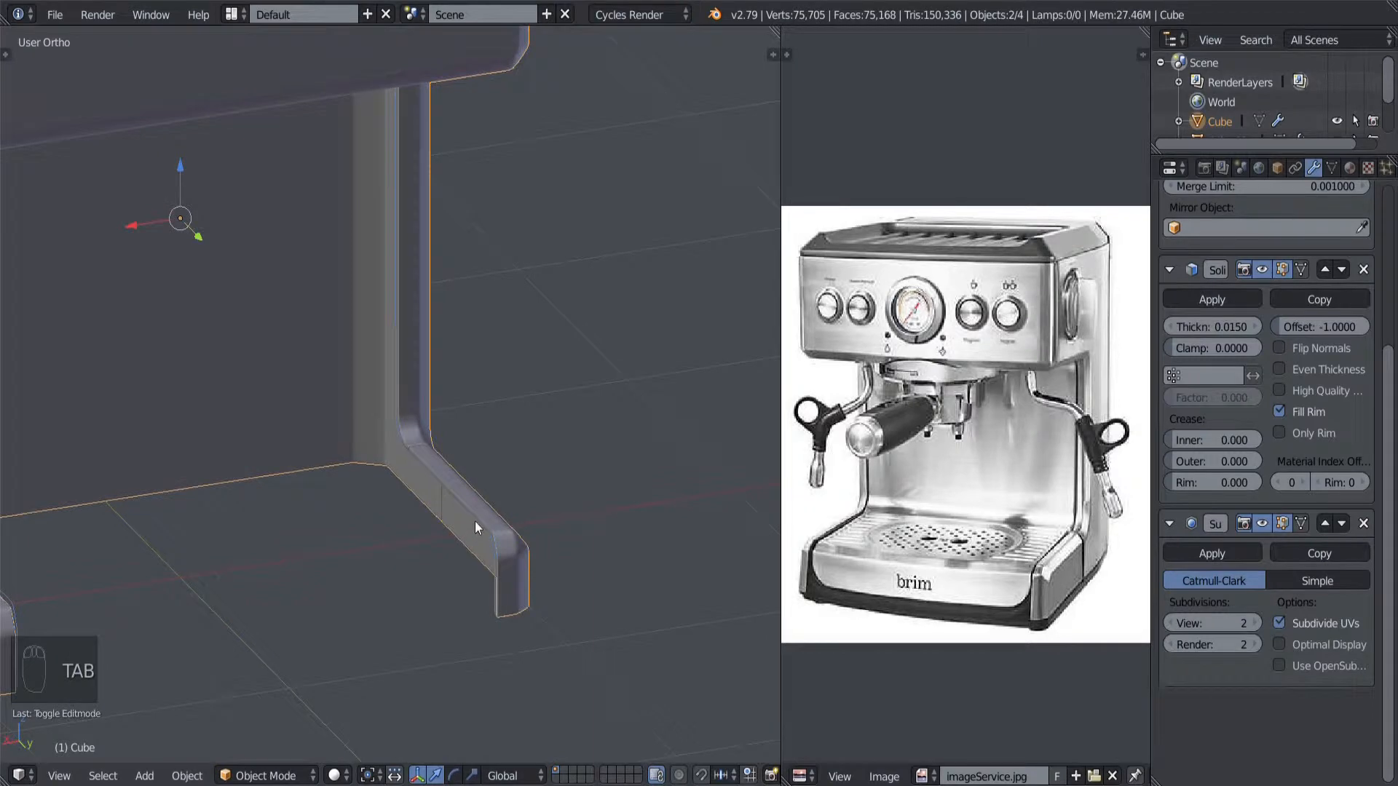
Step: Select the separated edge profile and turn off its Solidify modifier in the viewport
right_click(474, 519)
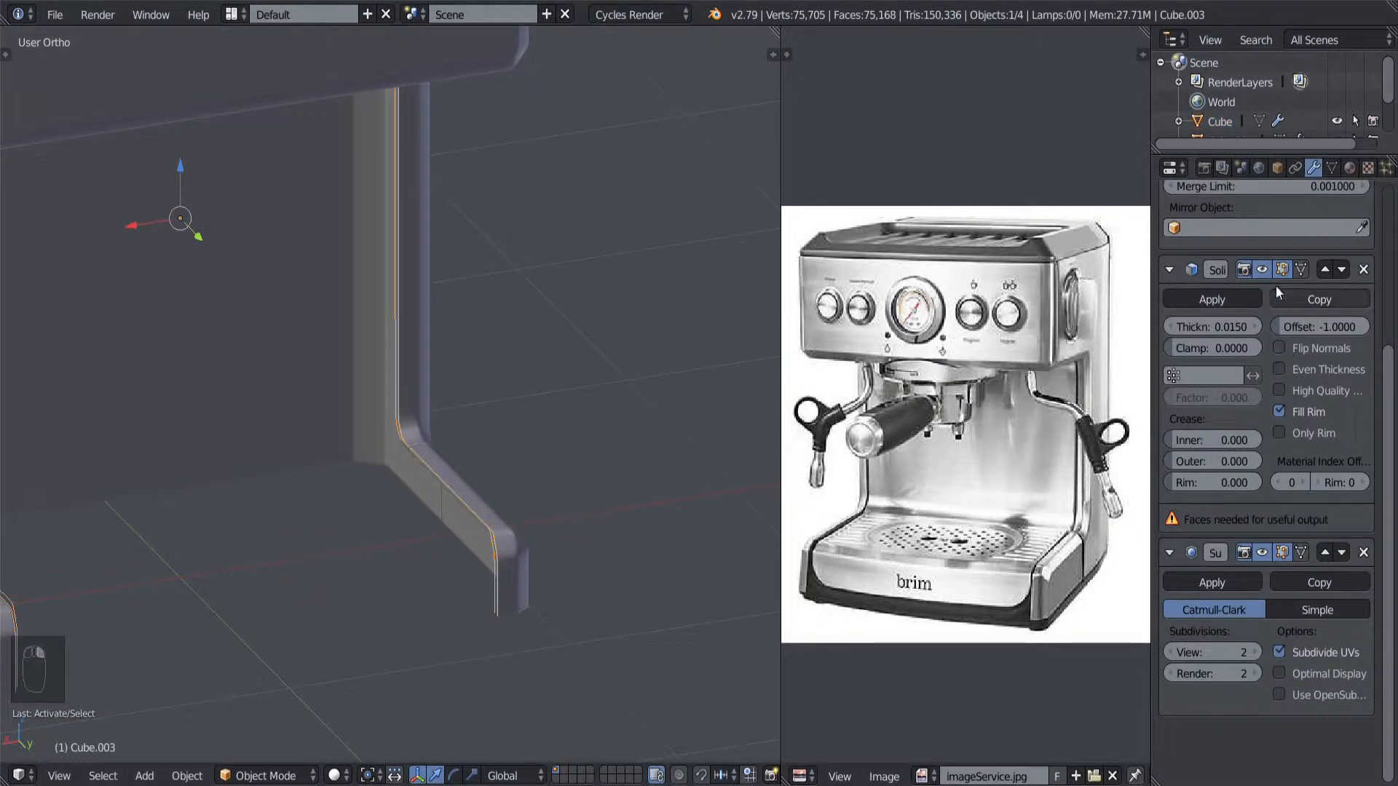
left_click(1262, 270)
middle_click_drag(523, 518, 451, 482)
scroll(451, 482, "up", 3)
Step: Examine the separated edge profile against the body in Edit Mode, Object Mode and wireframe
key("Tab")
middle_click_drag(549, 461, 518, 661)
scroll(538, 526, "down", 2)
key("Tab")
scroll(528, 526, "down", 1)
key("z")
key("a")
key("z")
scroll(411, 607, "up", 4)
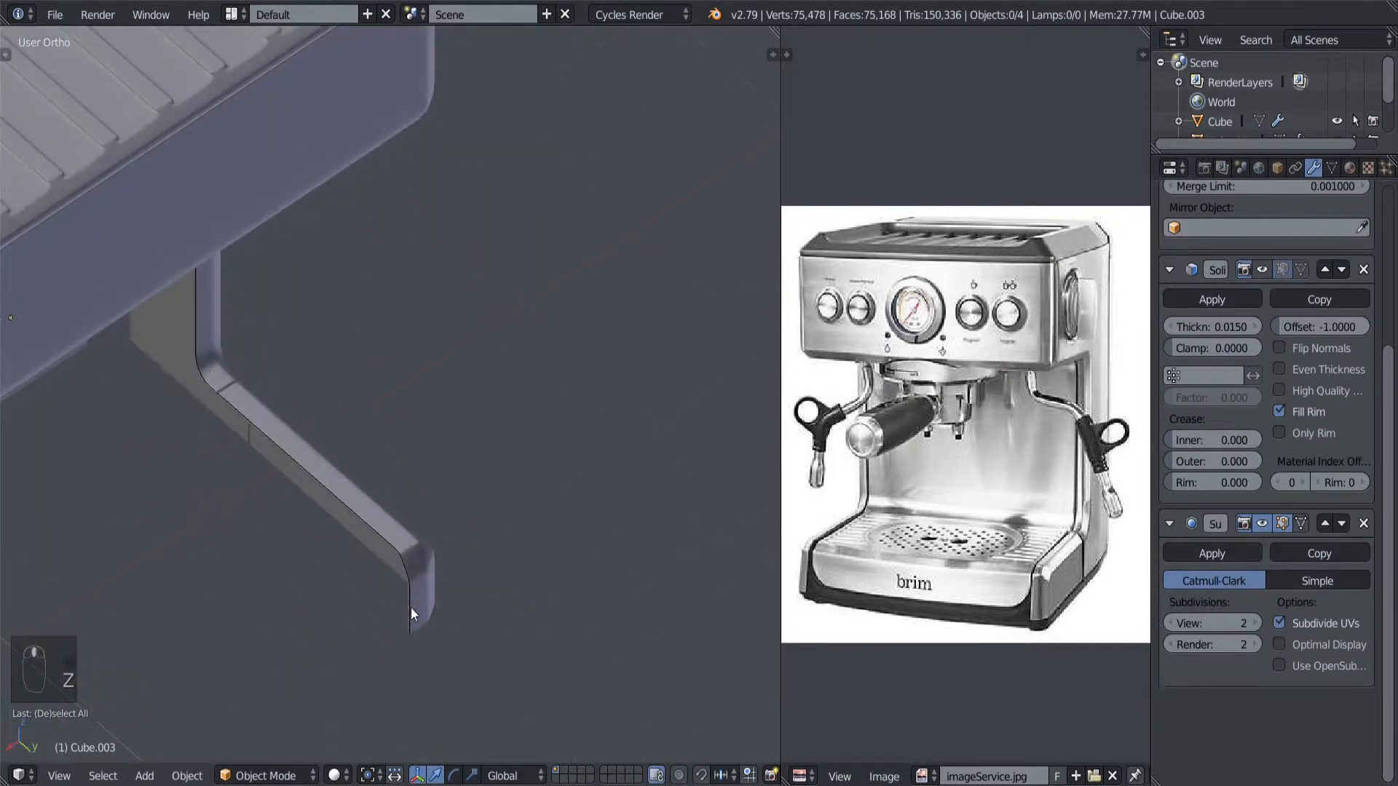
Step: Isolate the separated edge profile by inverting the selection and hiding all other objects, and reselect the profile
right_click(410, 624)
middle_click_drag(409, 624, 392, 593)
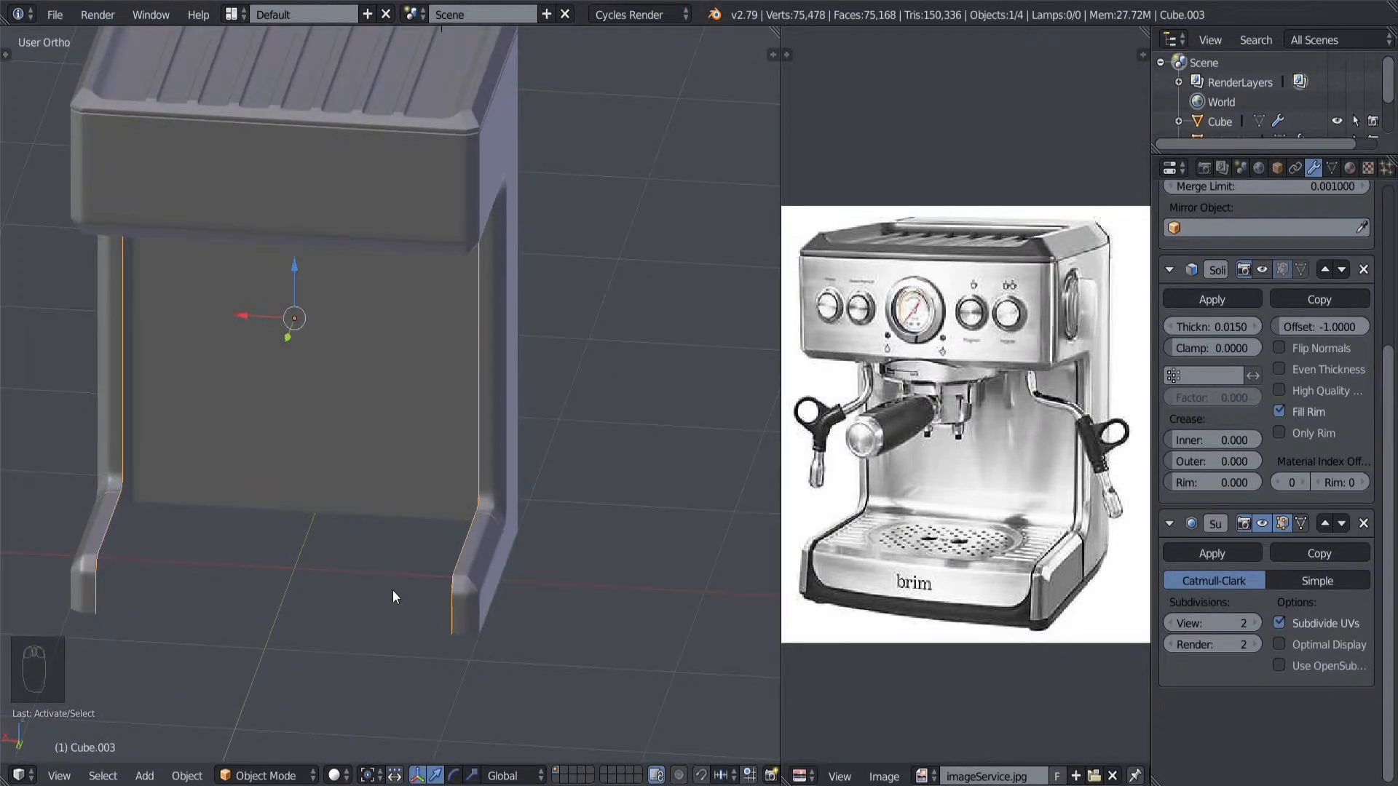
key("ctrl+i")
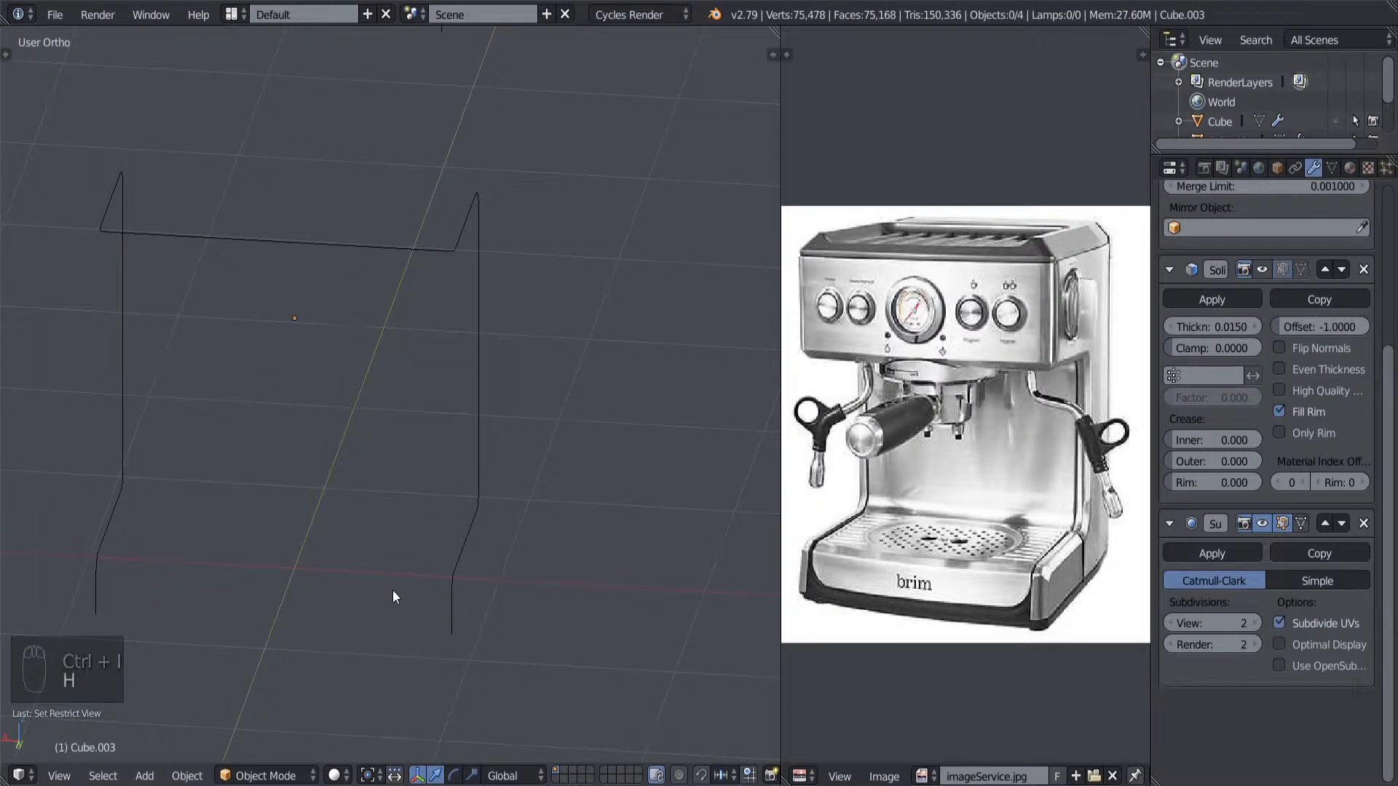
right_click(466, 551)
Step: Merge the six vertices around the gap in the edge profile at their center in Edit Mode
middle_click_drag(422, 494, 485, 462)
key("Tab")
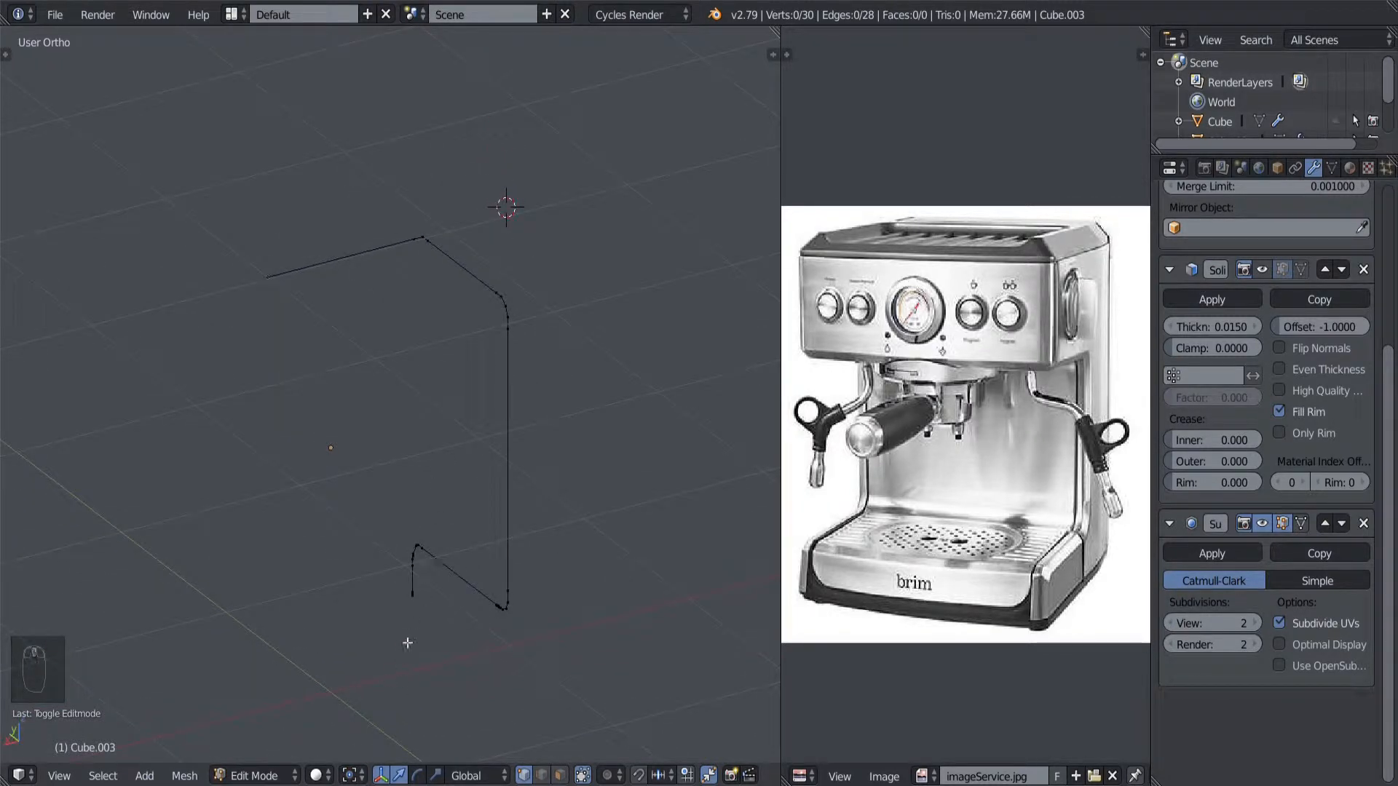
middle_click_drag(409, 630, 459, 474)
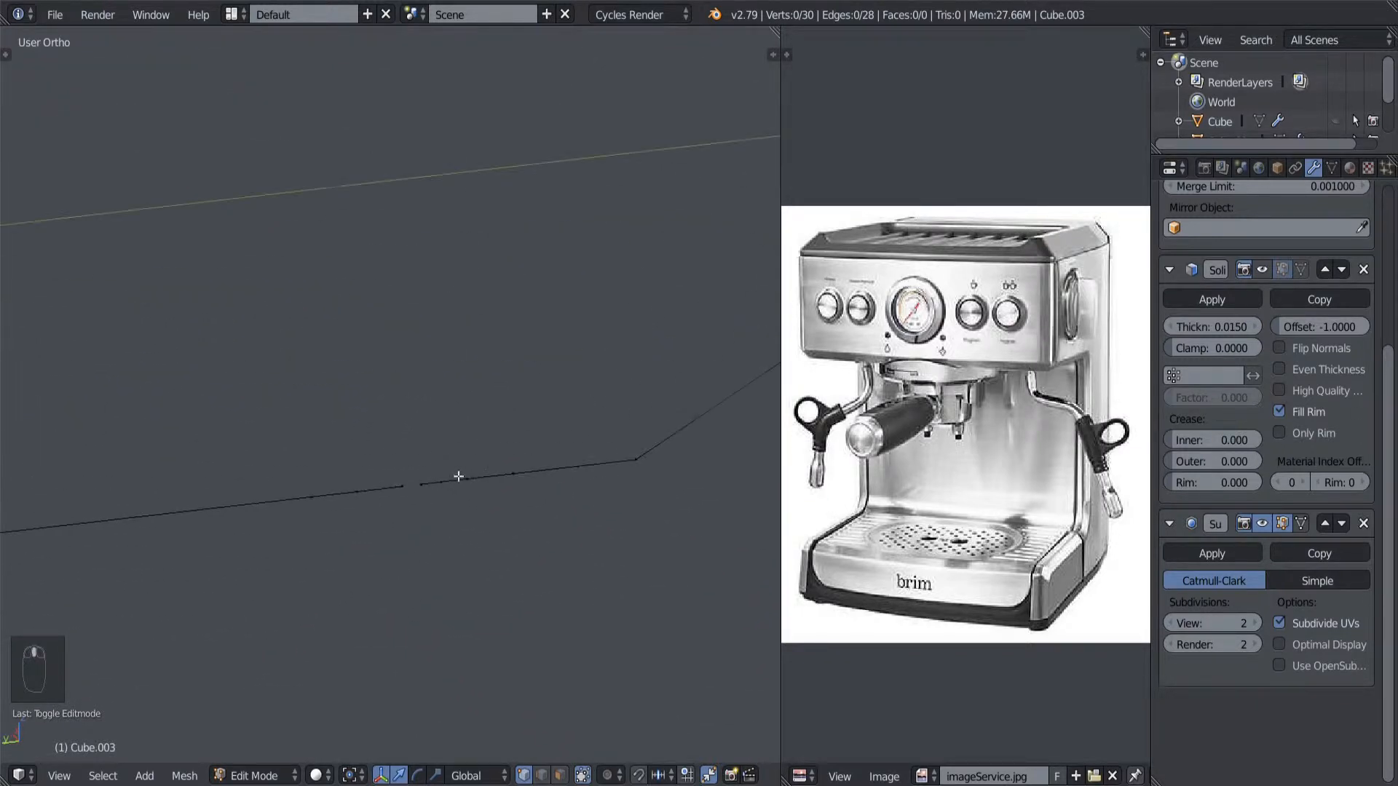
right_click(512, 472)
mouse_move(512, 472)
left_mouse_down("ctrl")
mouse_move(252, 501)
mouse_move(588, 609)
left_mouse_up("ctrl")
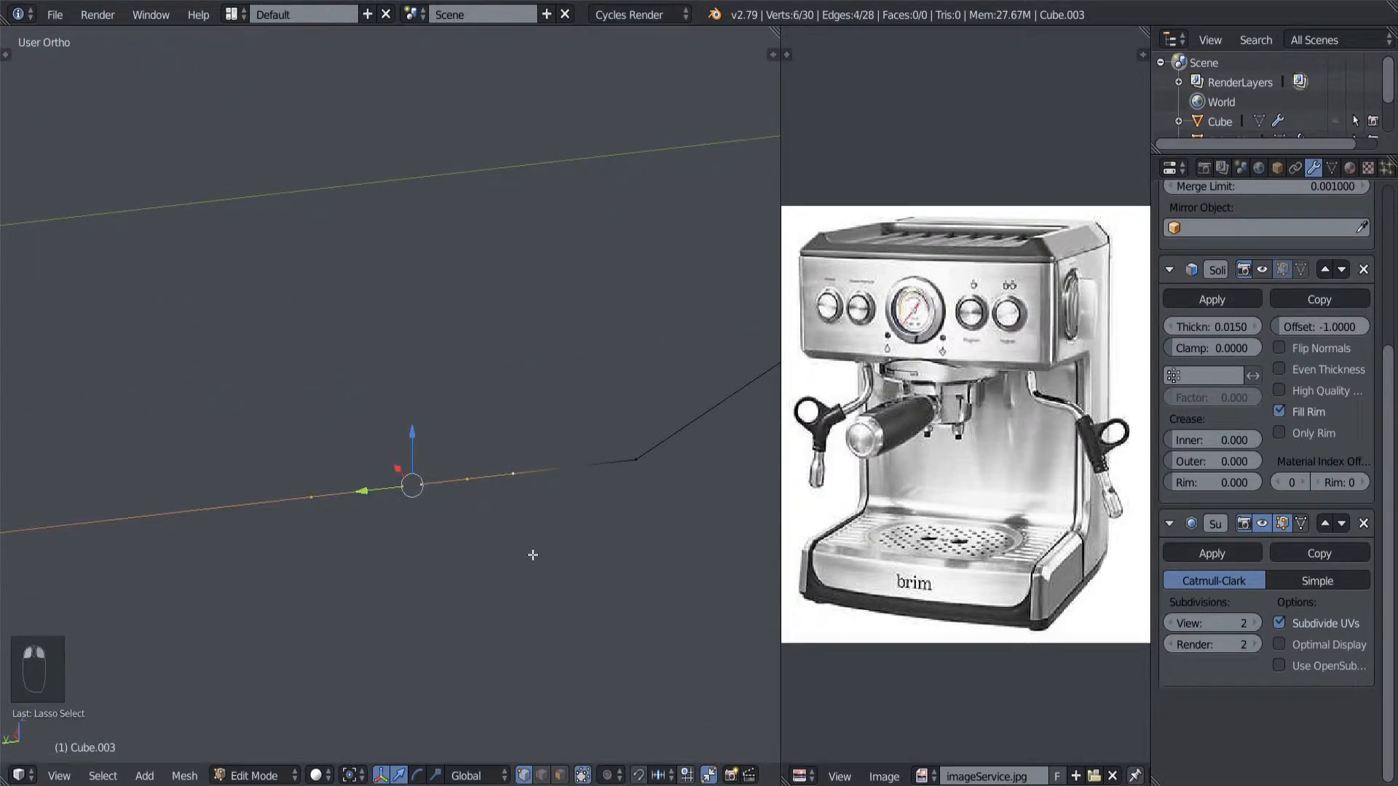
key("alt+m")
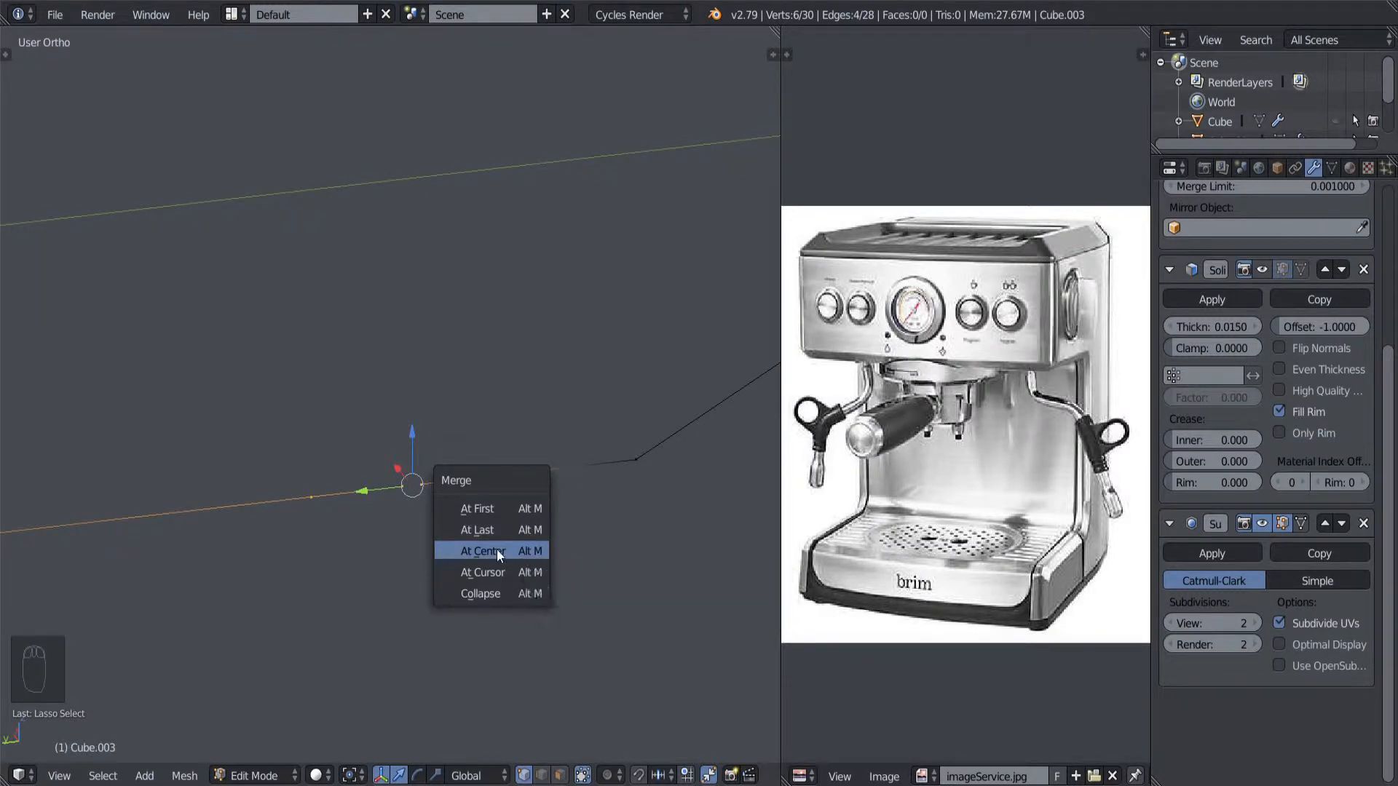
left_click(497, 551)
Step: Extrude the edge profile along the X axis to the model's centre, leaving out the vertices at its upper front end
middle_click_drag(497, 551, 452, 467)
right_click(313, 622)
key("a")
key("a")
key("a")
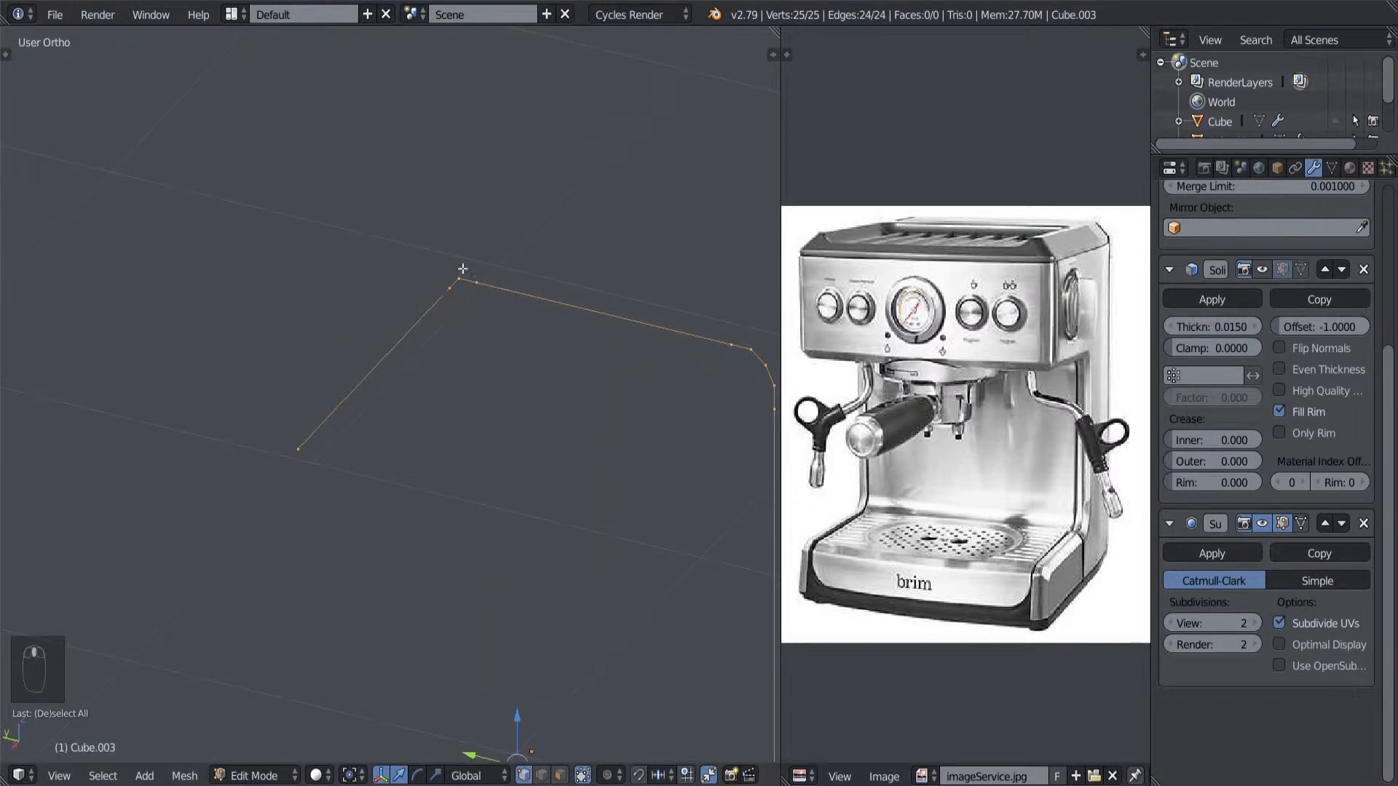
mouse_move(461, 265)
left_mouse_down("ctrl")
mouse_move(334, 356)
mouse_move(321, 571)
mouse_move(461, 365)
mouse_move(470, 295)
left_mouse_up("ctrl")
mouse_move(469, 295)
middle_mouse_down()
mouse_move(478, 416)
mouse_move(401, 333)
mouse_move(509, 489)
middle_mouse_up()
key("e")
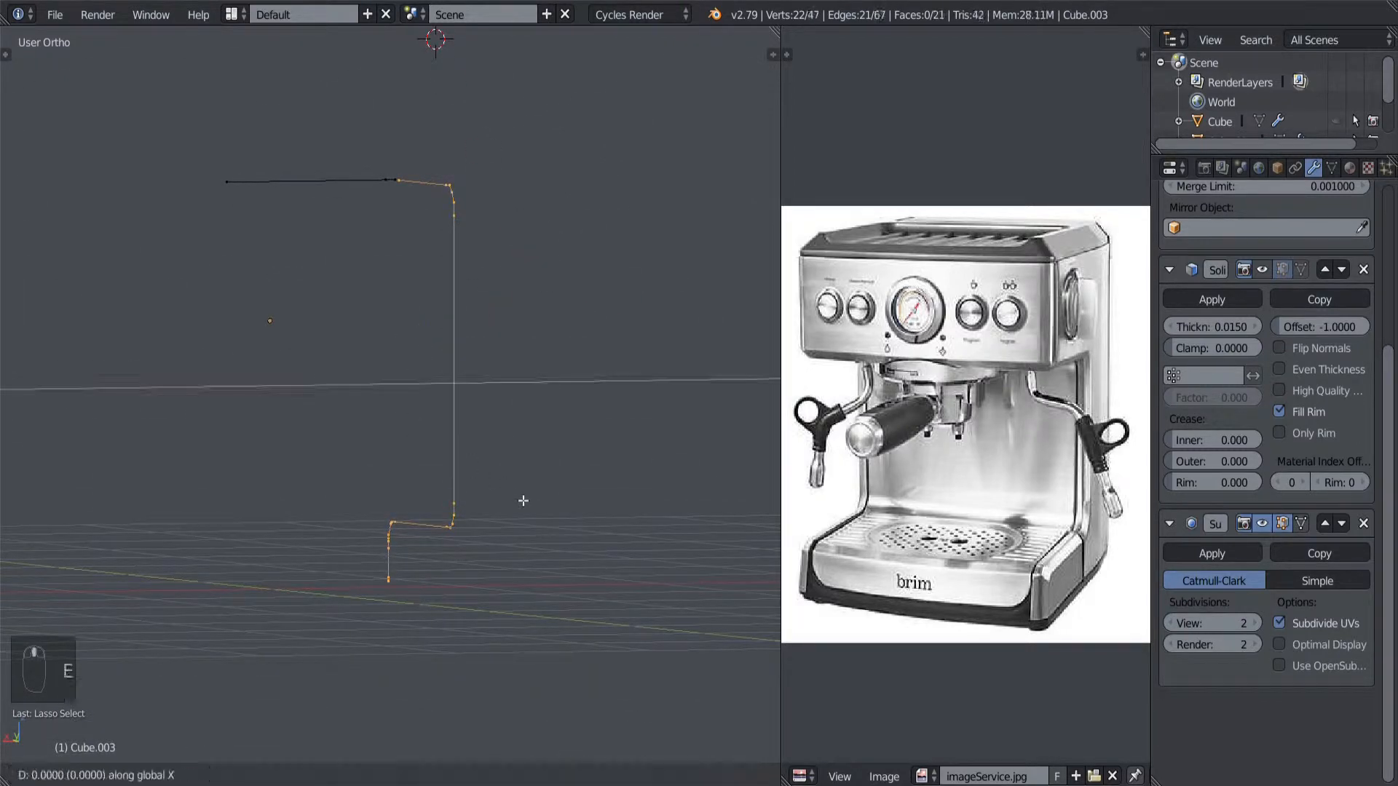
left_click(126, 455)
Step: Add an edge loop to the extruded panel and slide it close to the outer side edge
middle_click_drag(386, 445, 375, 414)
scroll(442, 623, "up", 4)
scroll(375, 415, "up", 2)
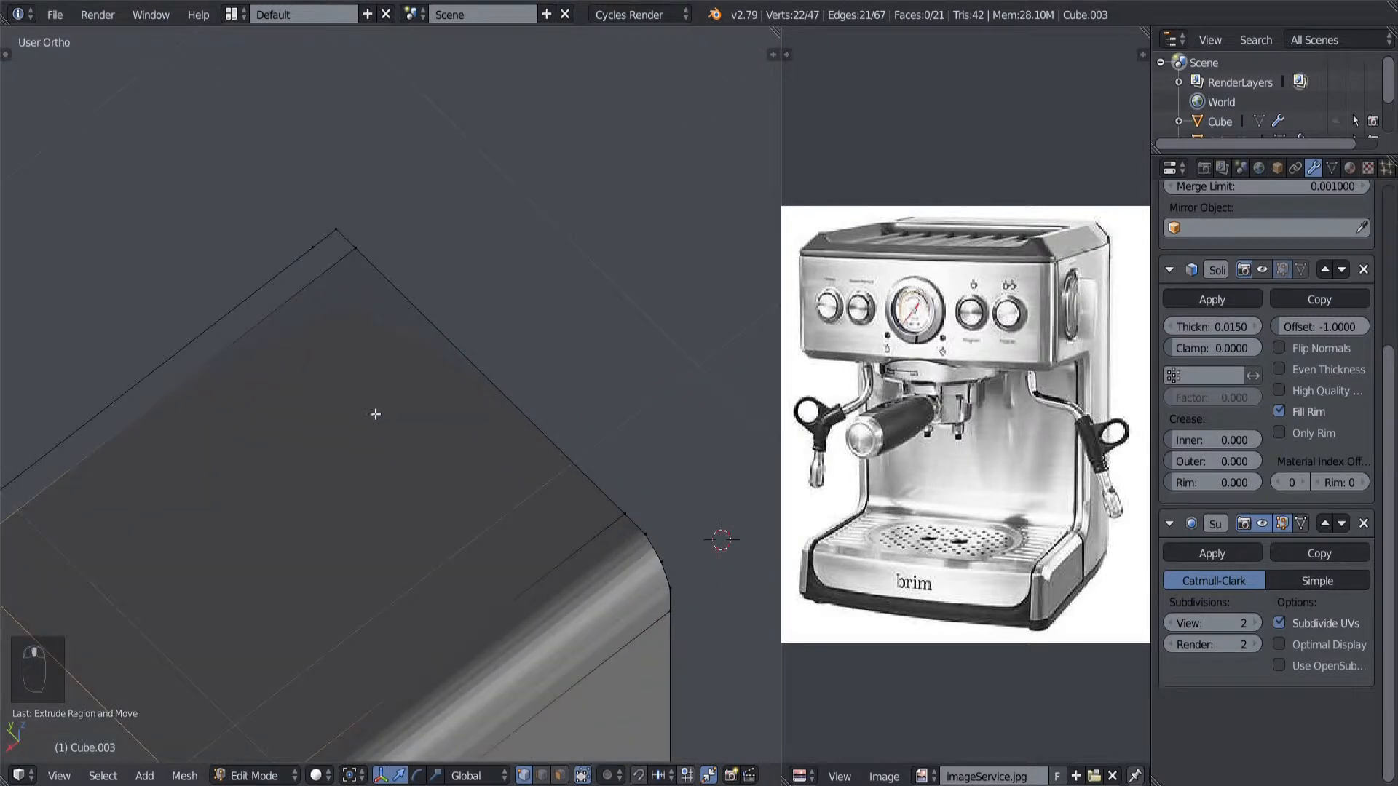
key("ctrl+r")
left_click(283, 362)
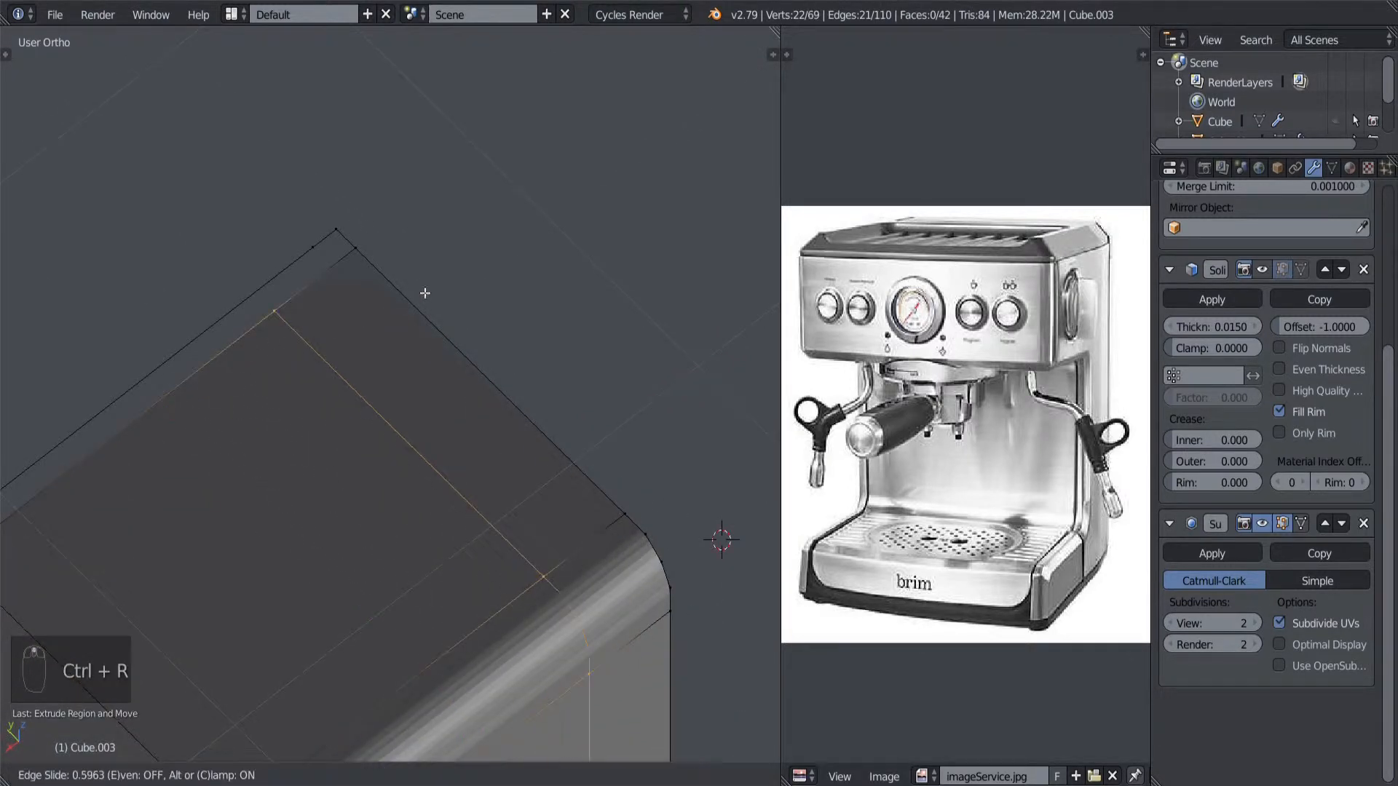
left_click(488, 265)
Step: Fill the two missing faces along the open strip at the panel's upper front corner
right_click(355, 235)
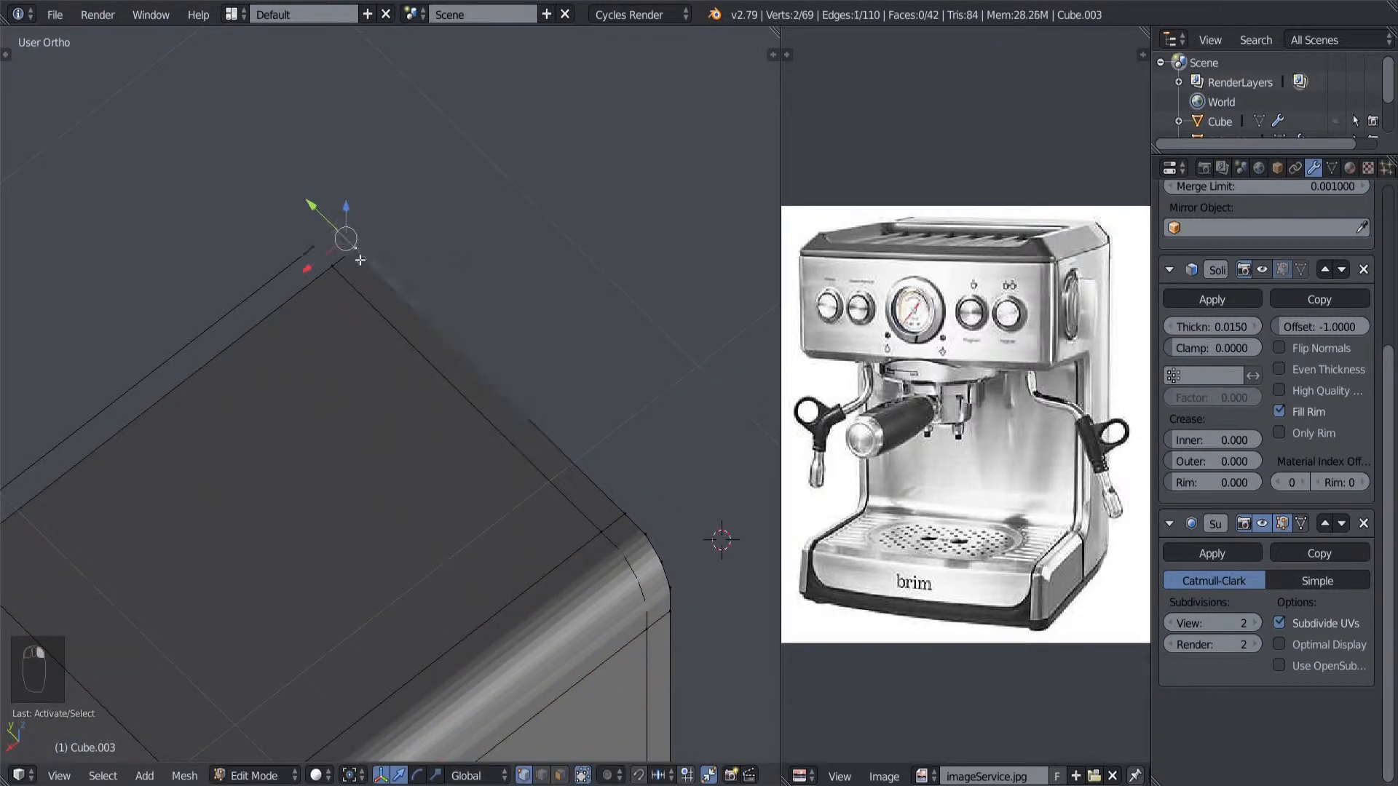
right_click(327, 274, "shift")
right_click(307, 257, "shift")
middle_click_drag(311, 321, 429, 293, "shift")
key("f")
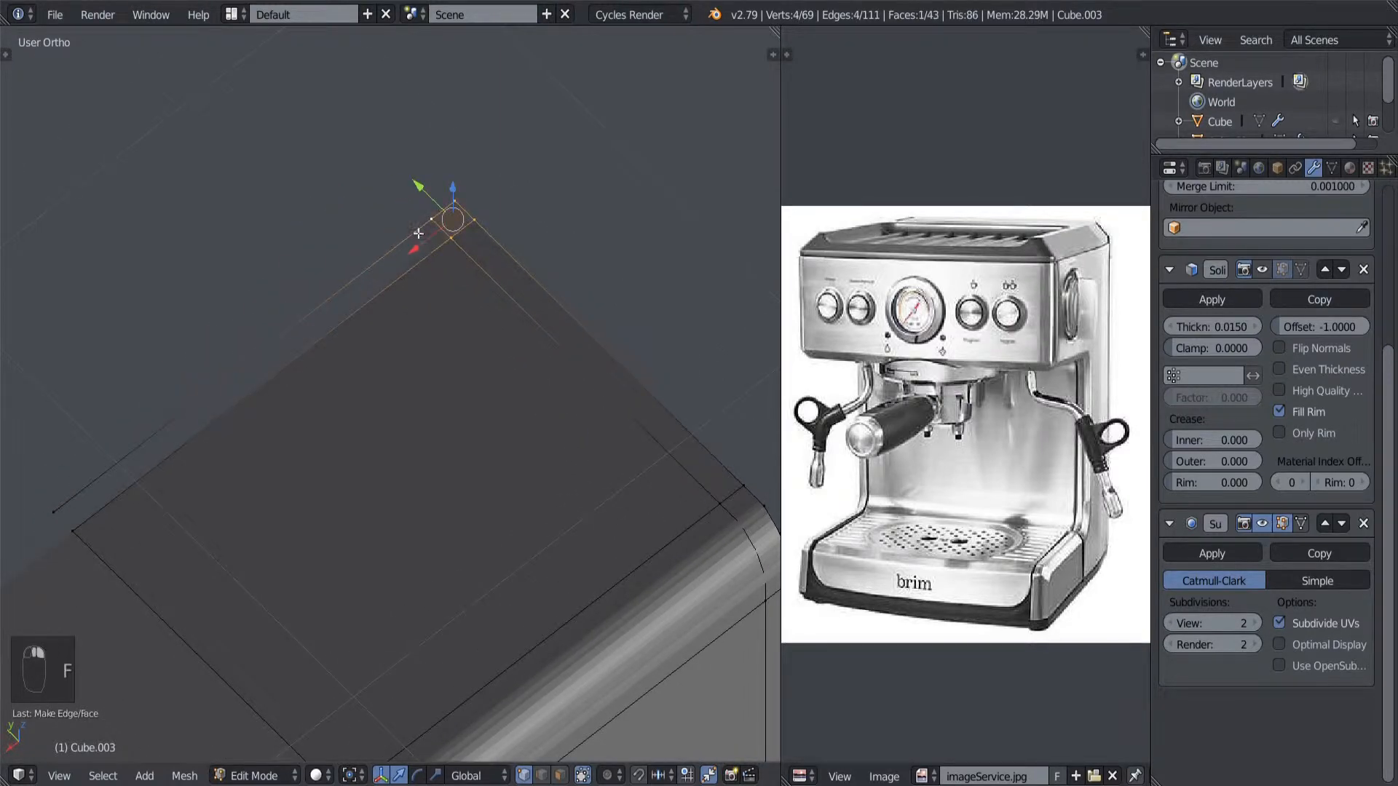
right_click(436, 251)
key("f")
Step: Select the whole panel mesh and recalculate its normals to make them consistent
scroll(343, 340, "down", 4)
key("a")
middle_click_drag(348, 466, 384, 671)
middle_click_drag(368, 616, 400, 533, "shift")
key("a")
scroll(393, 550, "up", 2)
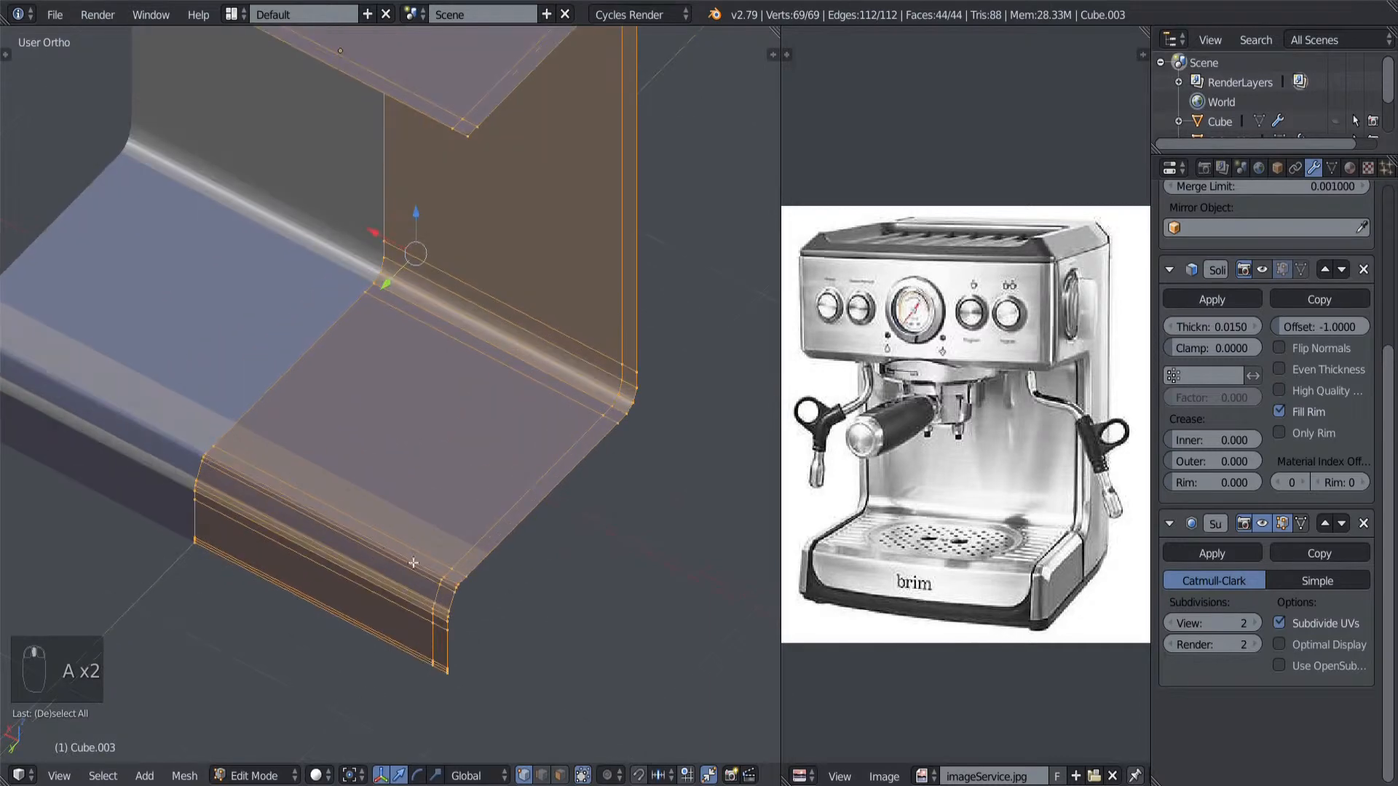
key("ctrl+n")
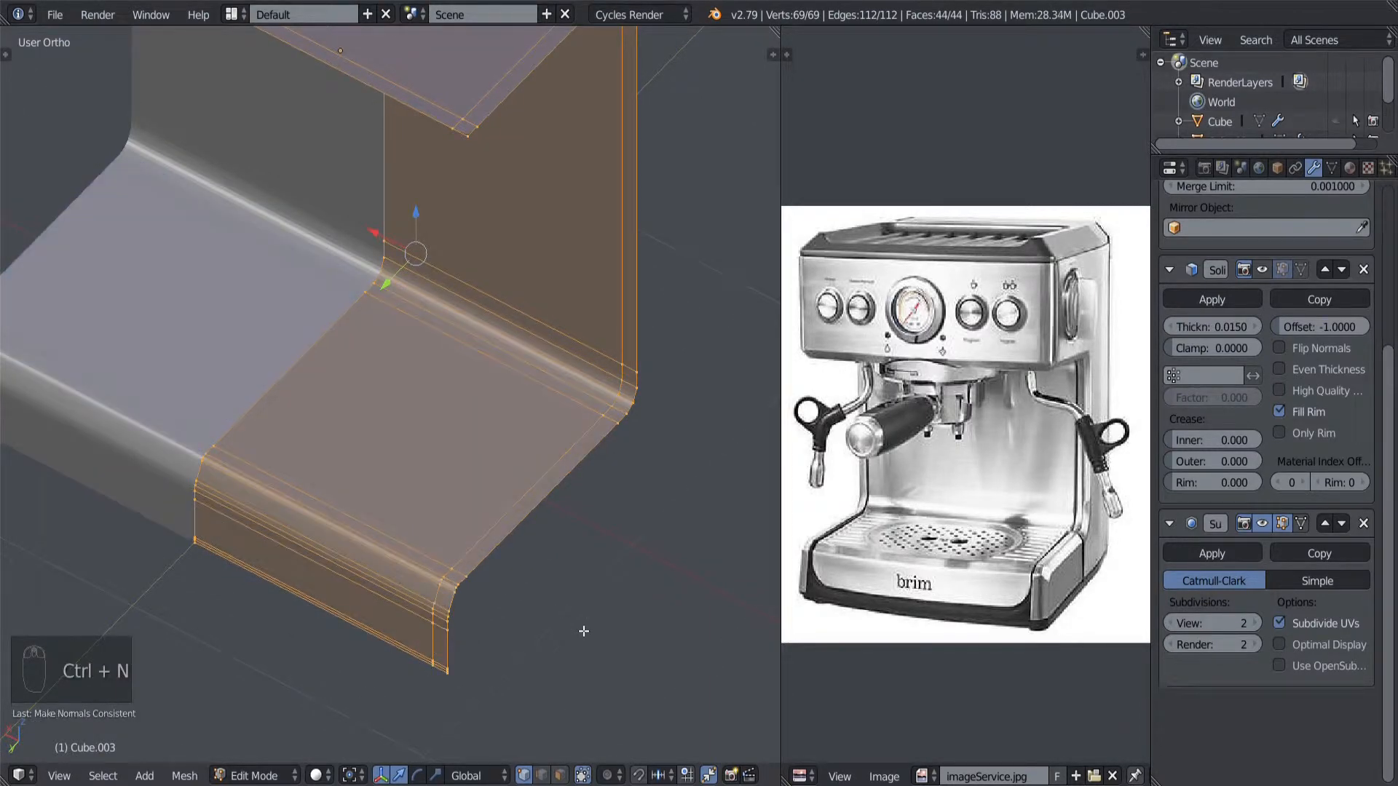
Step: Return the panel to Object Mode and give it smooth shading
key("a")
scroll(477, 573, "down", 3)
key("Tab")
mouse_move(456, 565)
middle_mouse_down()
mouse_move(364, 527)
mouse_move(440, 516)
mouse_move(447, 562)
middle_mouse_up()
scroll(443, 522, "up", 2)
key("t")
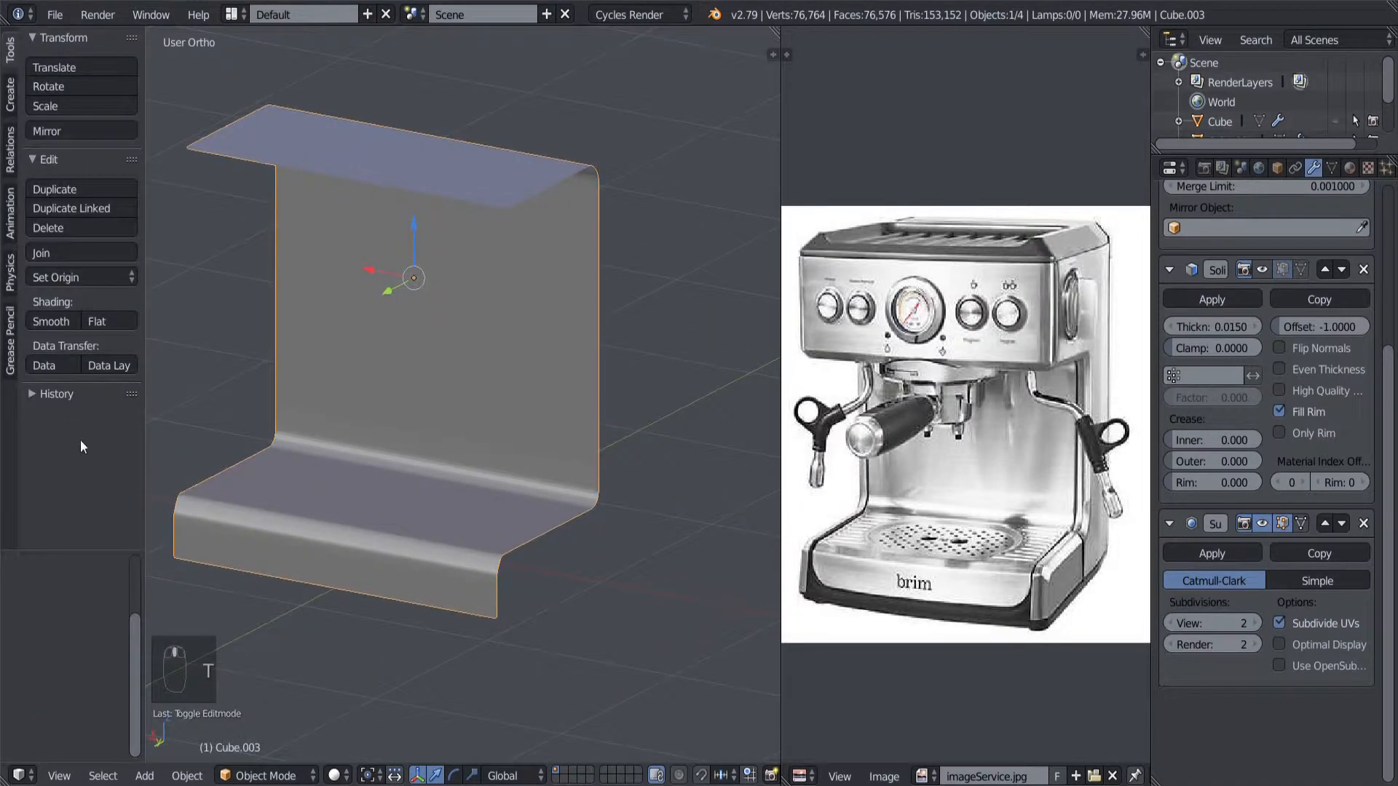
left_click(49, 321)
key("t")
Step: Reveal all hidden objects and examine how the new panel fits the machine body in solid and wireframe display
mouse_move(382, 435)
middle_mouse_down()
mouse_move(421, 546)
mouse_move(622, 512)
mouse_move(493, 431)
mouse_move(506, 392)
mouse_move(484, 387)
mouse_move(375, 587)
mouse_move(409, 619)
middle_mouse_up()
scroll(622, 512, "up", 3)
key("alt+h")
scroll(487, 390, "up", 5)
scroll(364, 479, "down", 5)
right_click(373, 533)
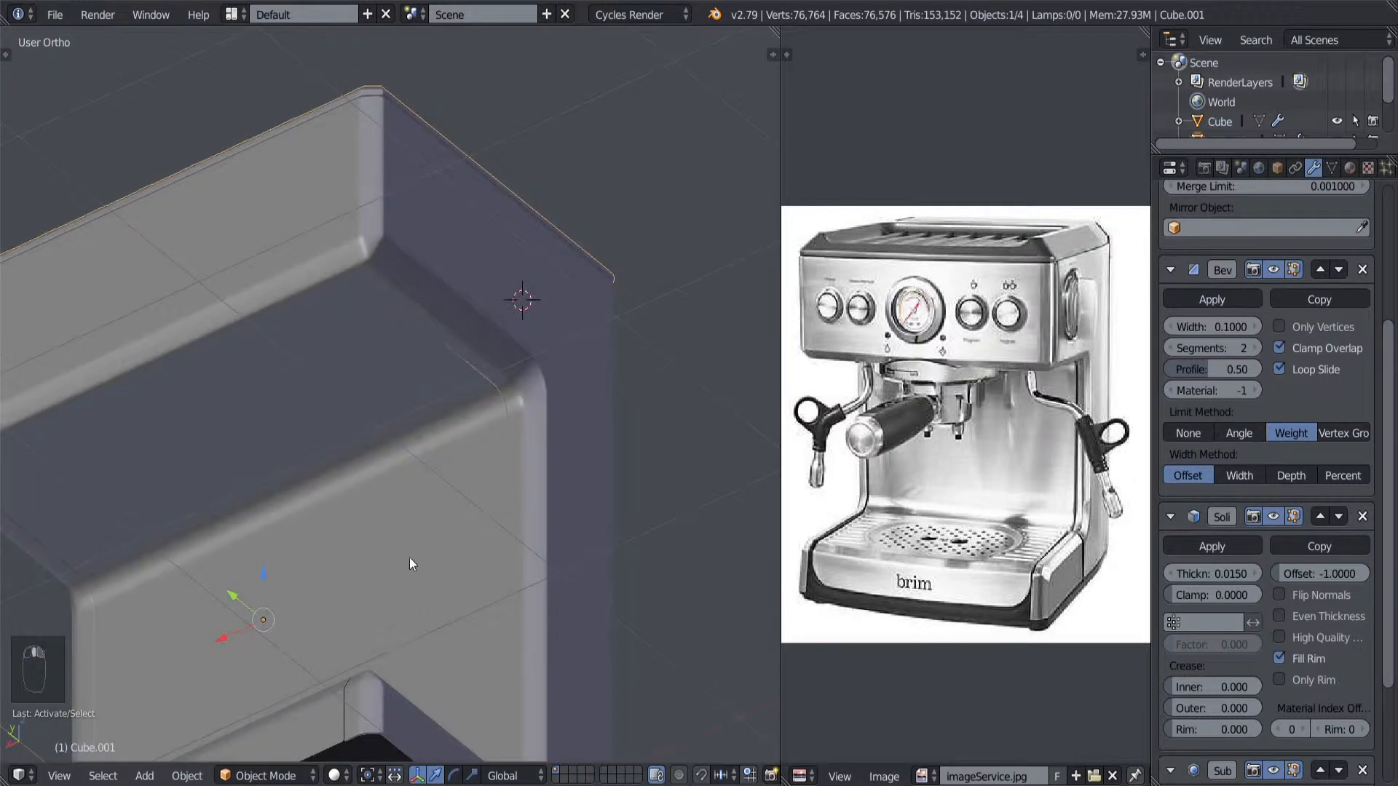
right_click(409, 557)
scroll(379, 557, "down", 4)
middle_click_drag(360, 556, 297, 609)
scroll(353, 630, "up", 3)
scroll(297, 610, "down", 3)
middle_click_drag(465, 566, 387, 496)
key("z")
key("z")
scroll(414, 547, "up", 2)
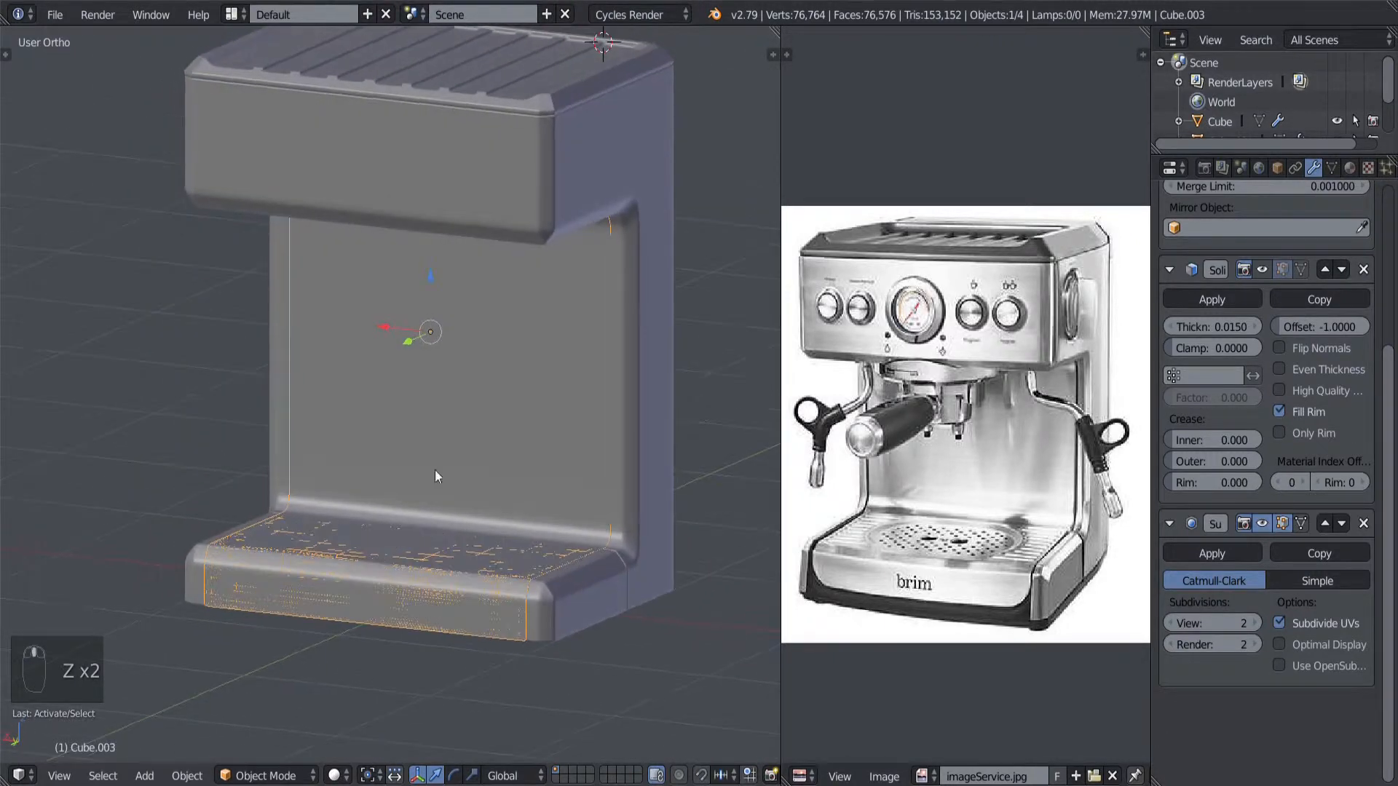
Step: Hide the other machine parts so only the inner panel is shown, and select the panel
right_click(680, 389)
key("h")
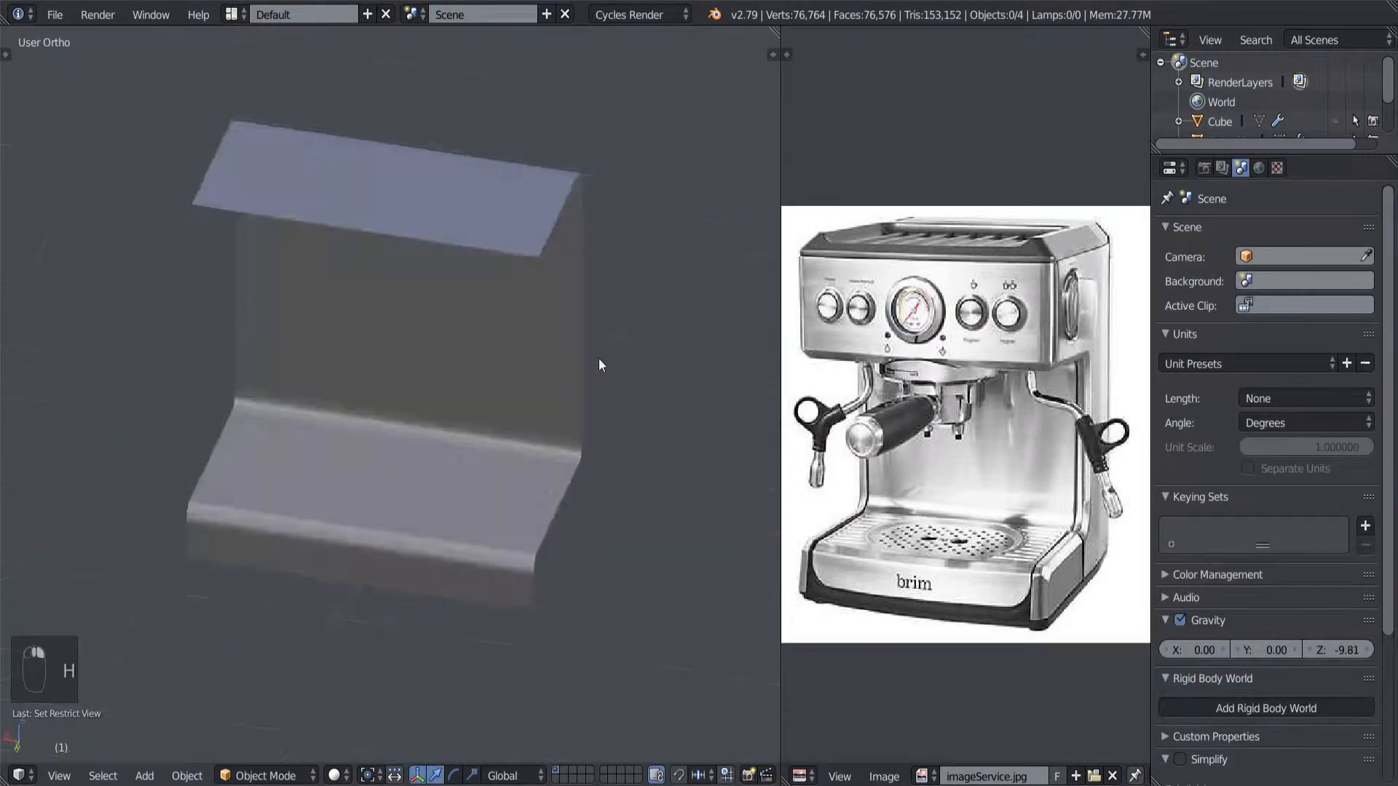
key("z")
right_click(537, 453)
key("z")
middle_click_drag(588, 516, 608, 567)
key("h")
right_click(494, 554)
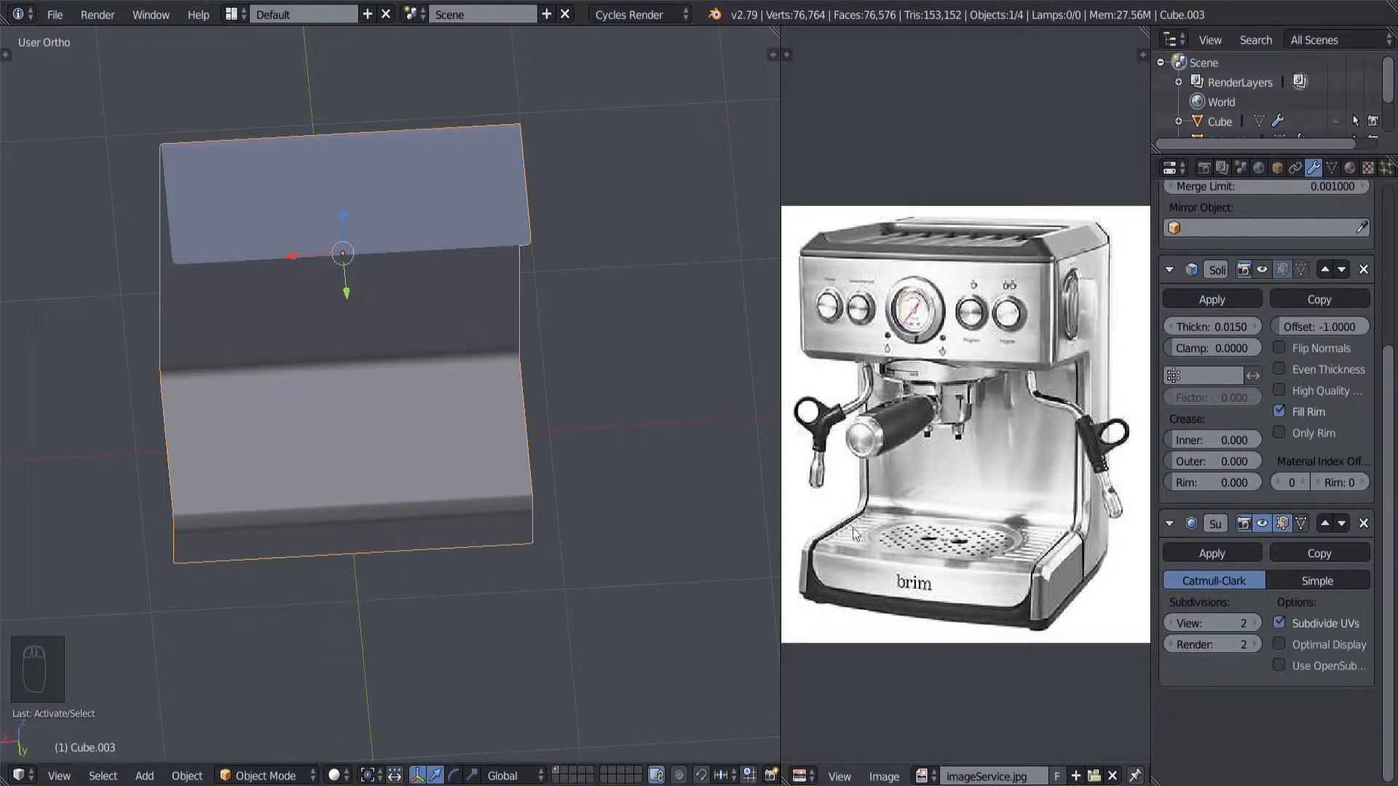
Step: Put the inner panel in Edit Mode and select the faces of its flat base surface
middle_click_drag(379, 480, 371, 483)
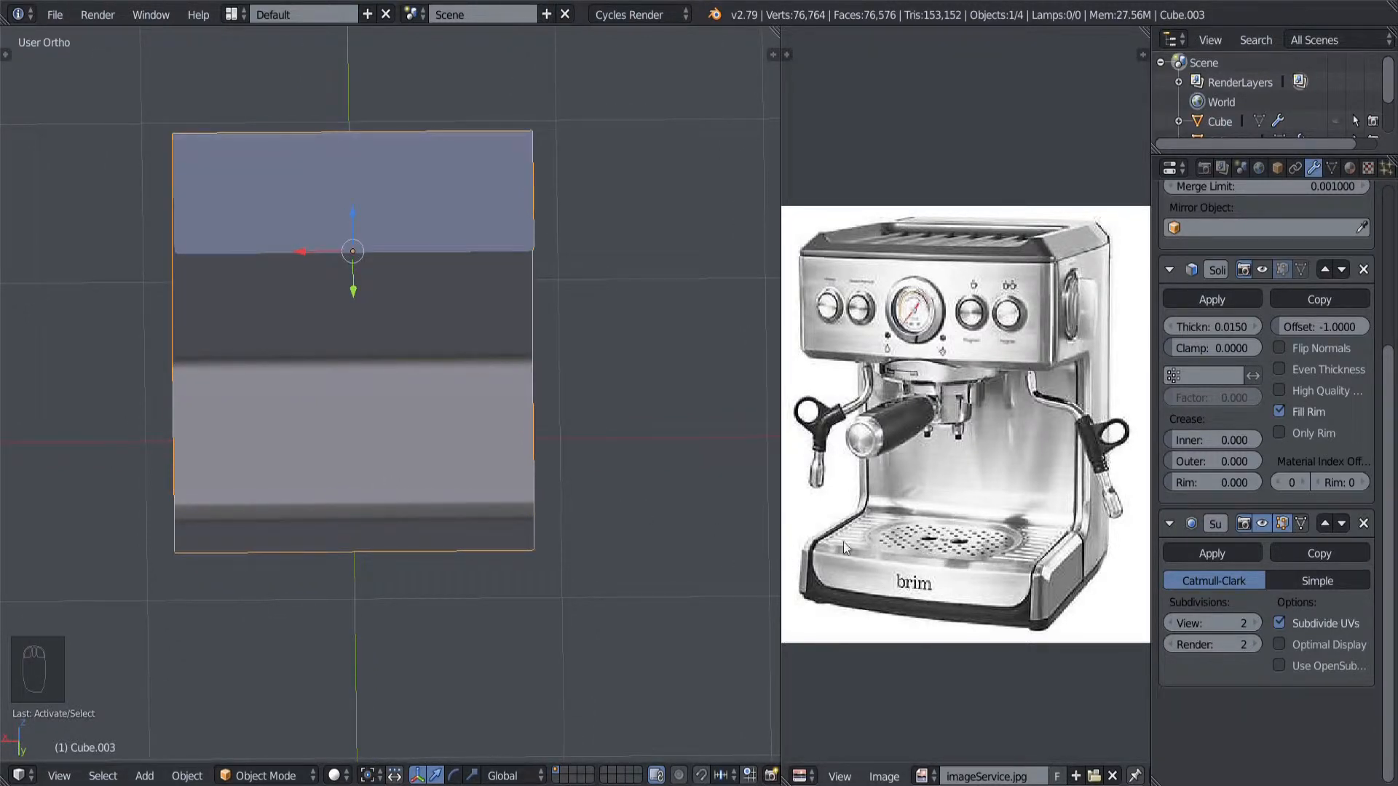
middle_click_drag(482, 545, 390, 518)
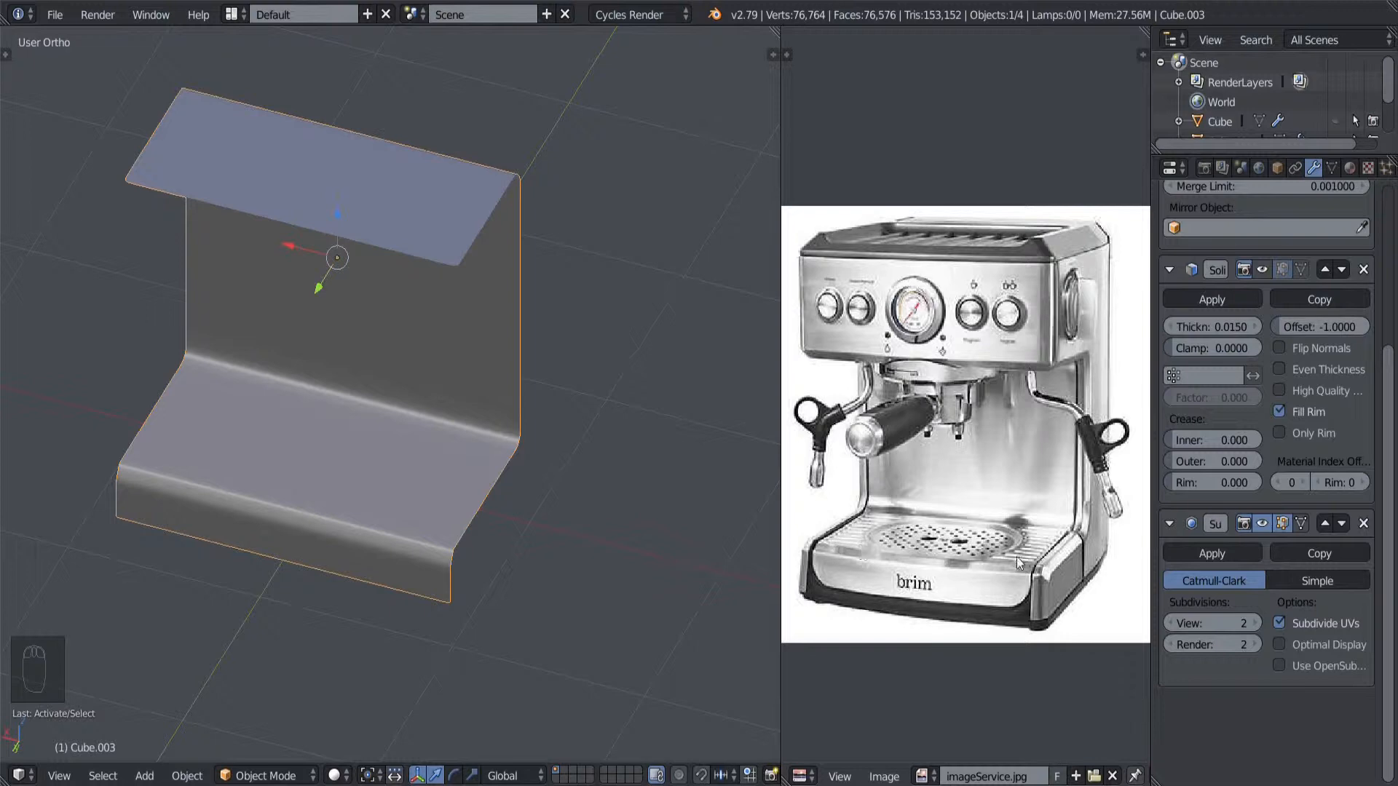
scroll(306, 554, "up", 2)
middle_click_drag(316, 540, 327, 475)
key("Tab")
scroll(269, 474, "up", 1)
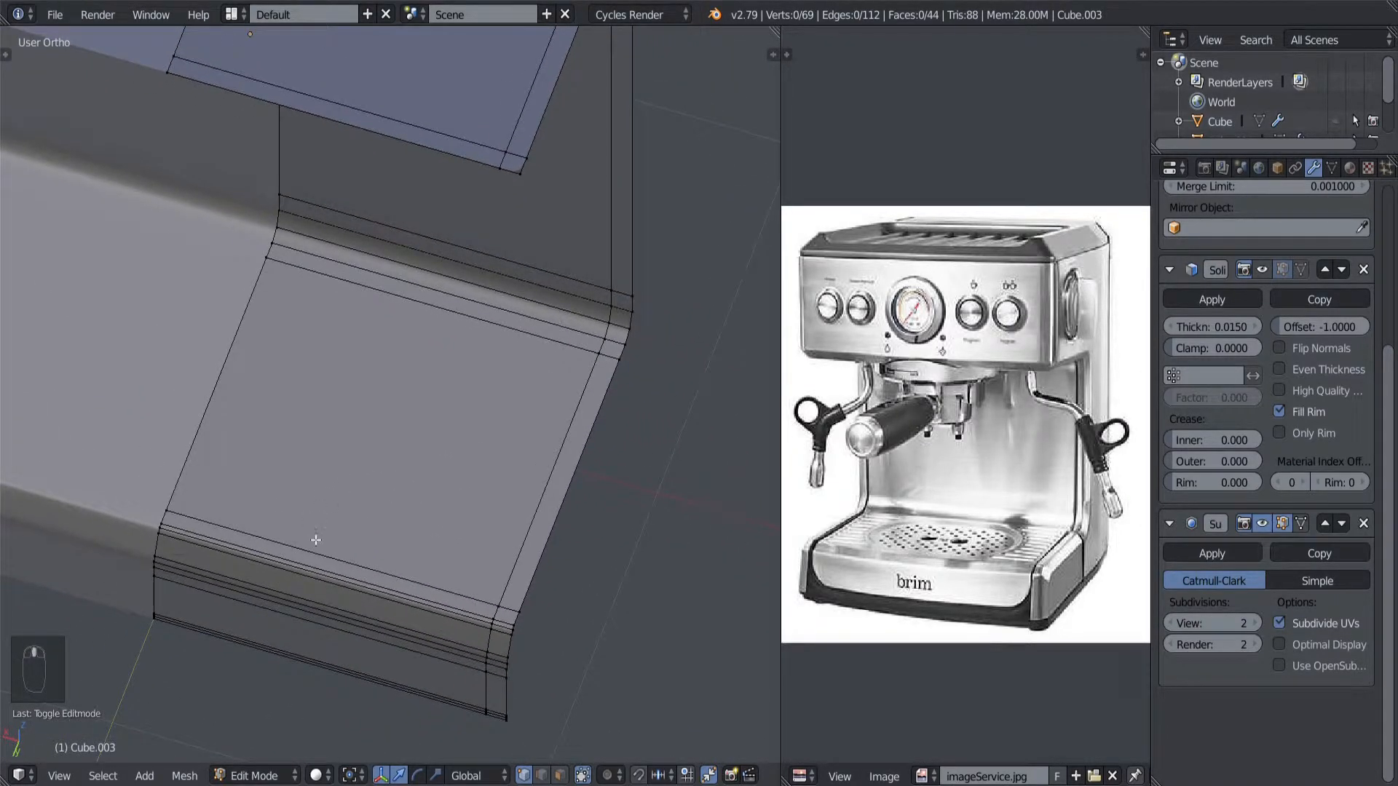
middle_click_drag(351, 568, 330, 557)
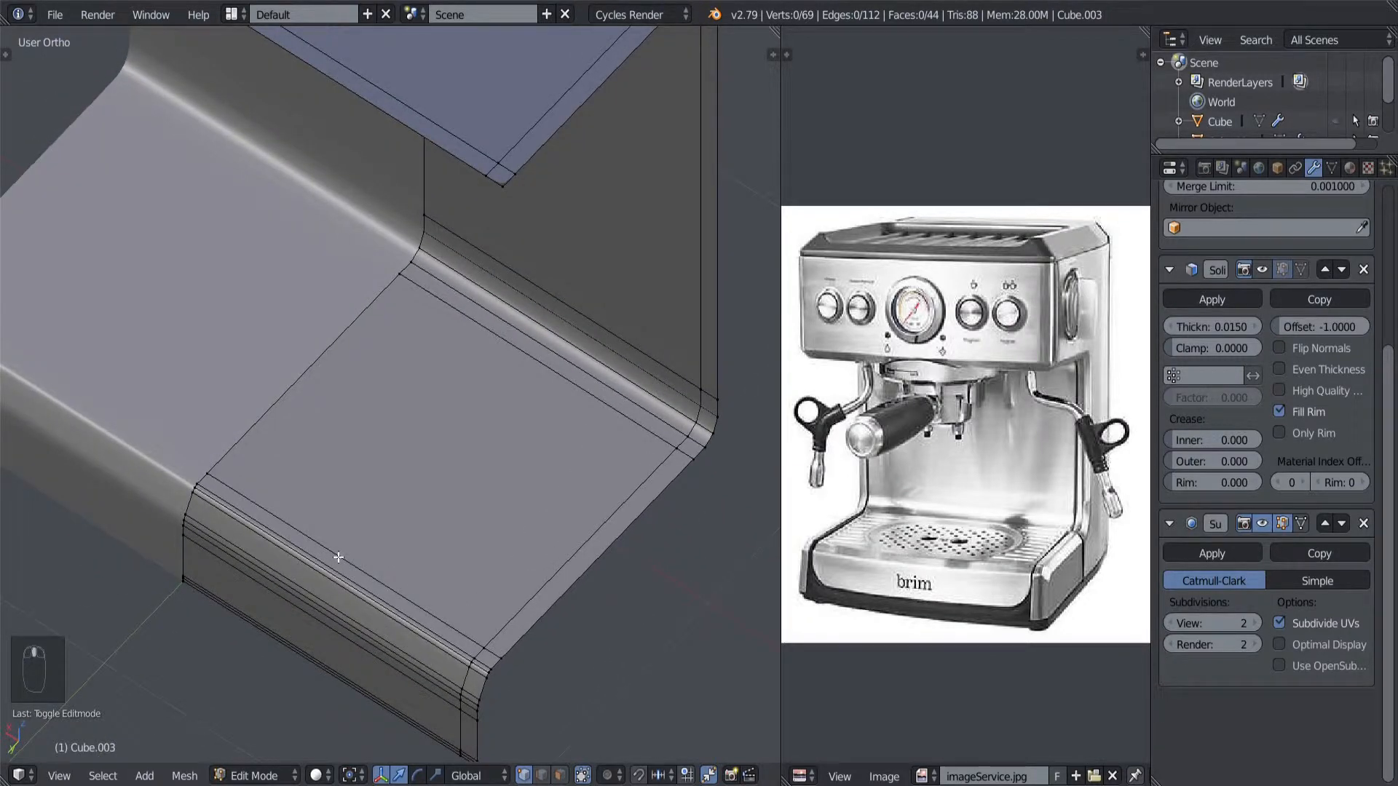
right_click(347, 550, "alt")
right_click(580, 410, "alt+shift")
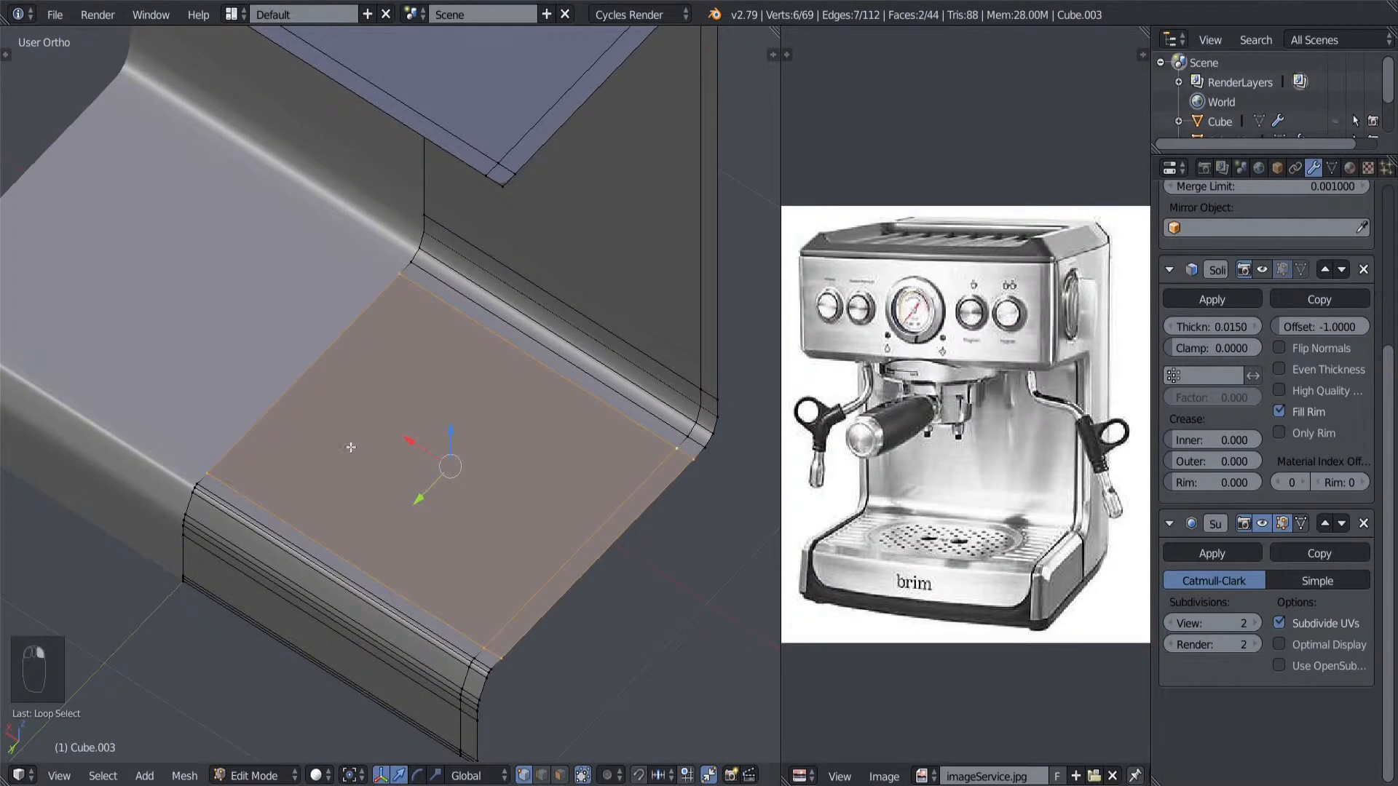
middle_click_drag(351, 446, 445, 470)
middle_click_drag(287, 448, 390, 479, "shift")
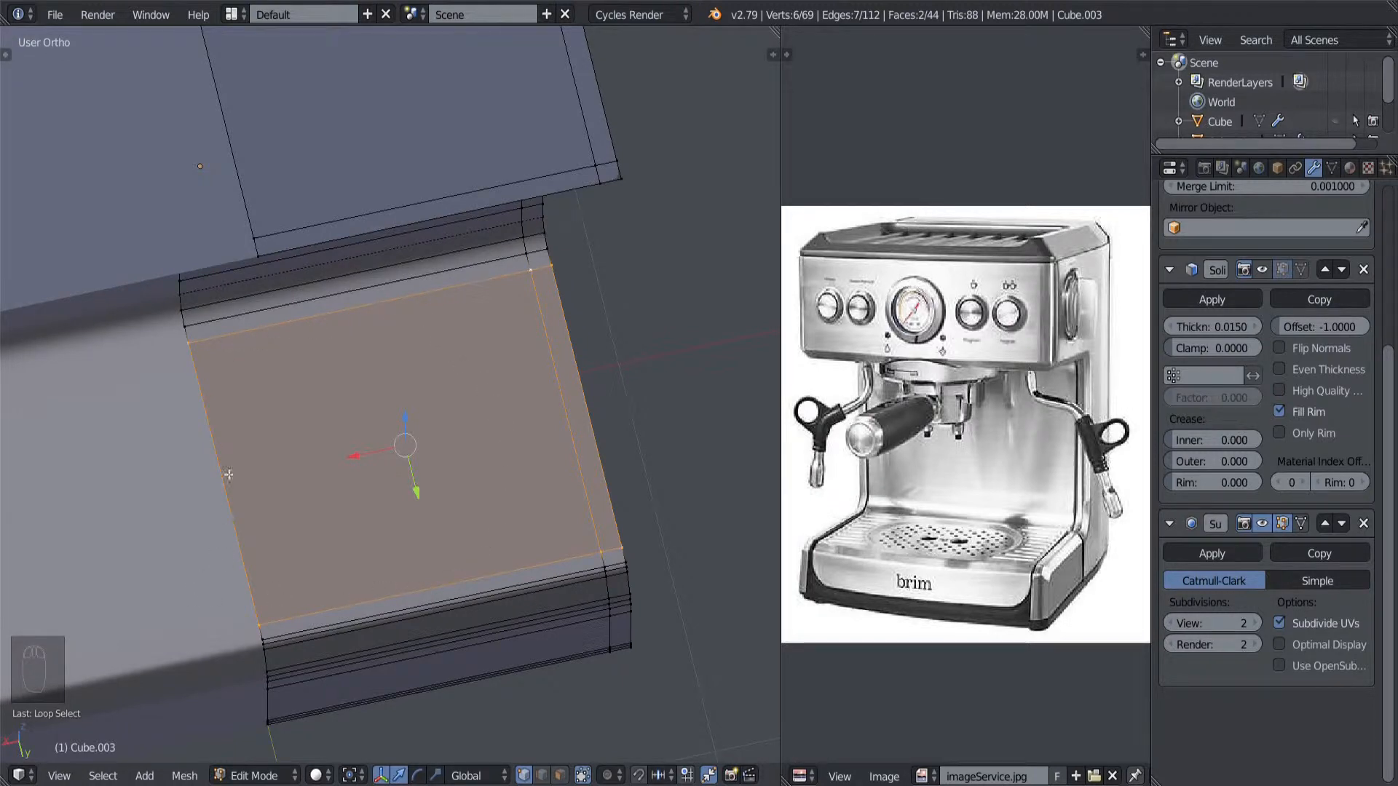
Step: Snap the 3D cursor to the centre edge of the panel's base surface and show the mesh in wireframe from the top
right_click(189, 368)
middle_click_drag(257, 616, 264, 533)
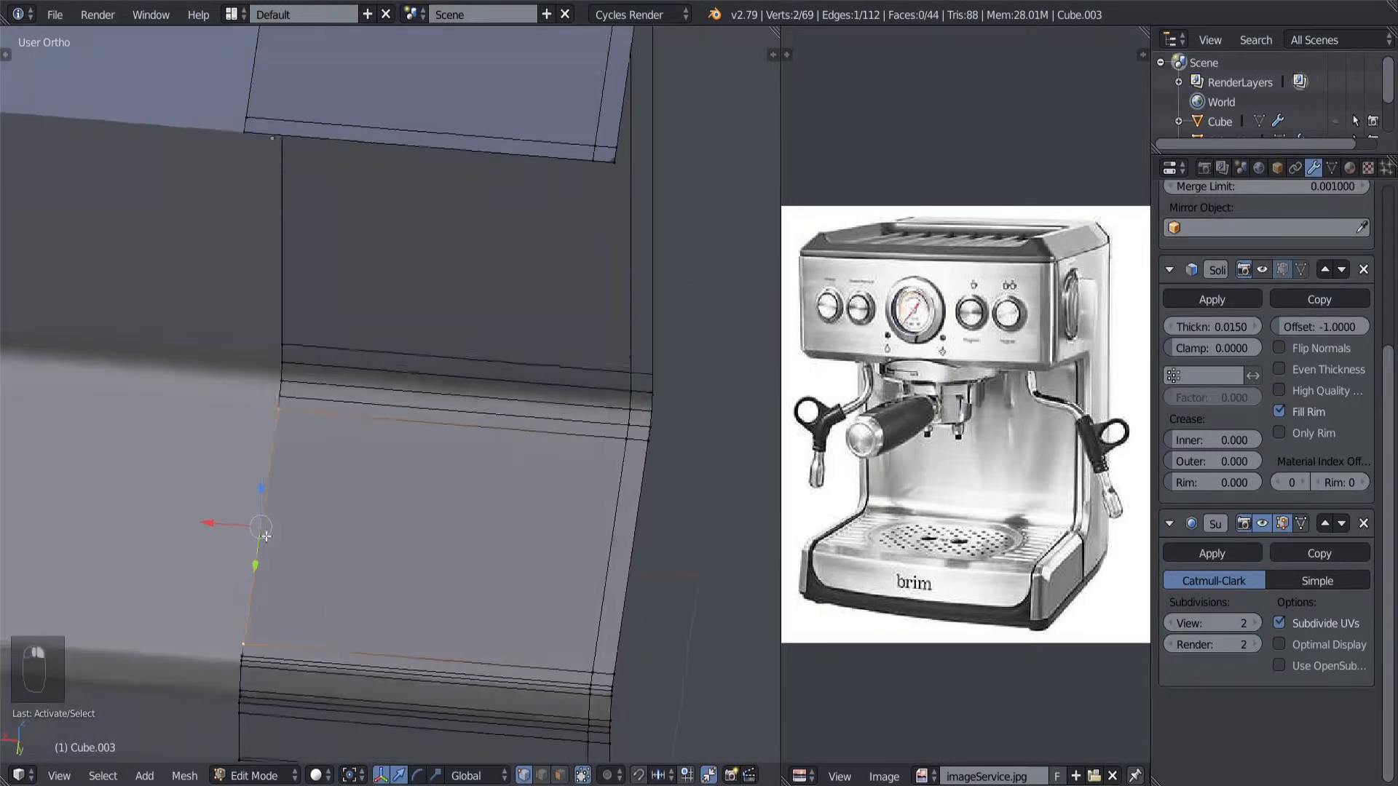
key("shift+s")
left_click(386, 522)
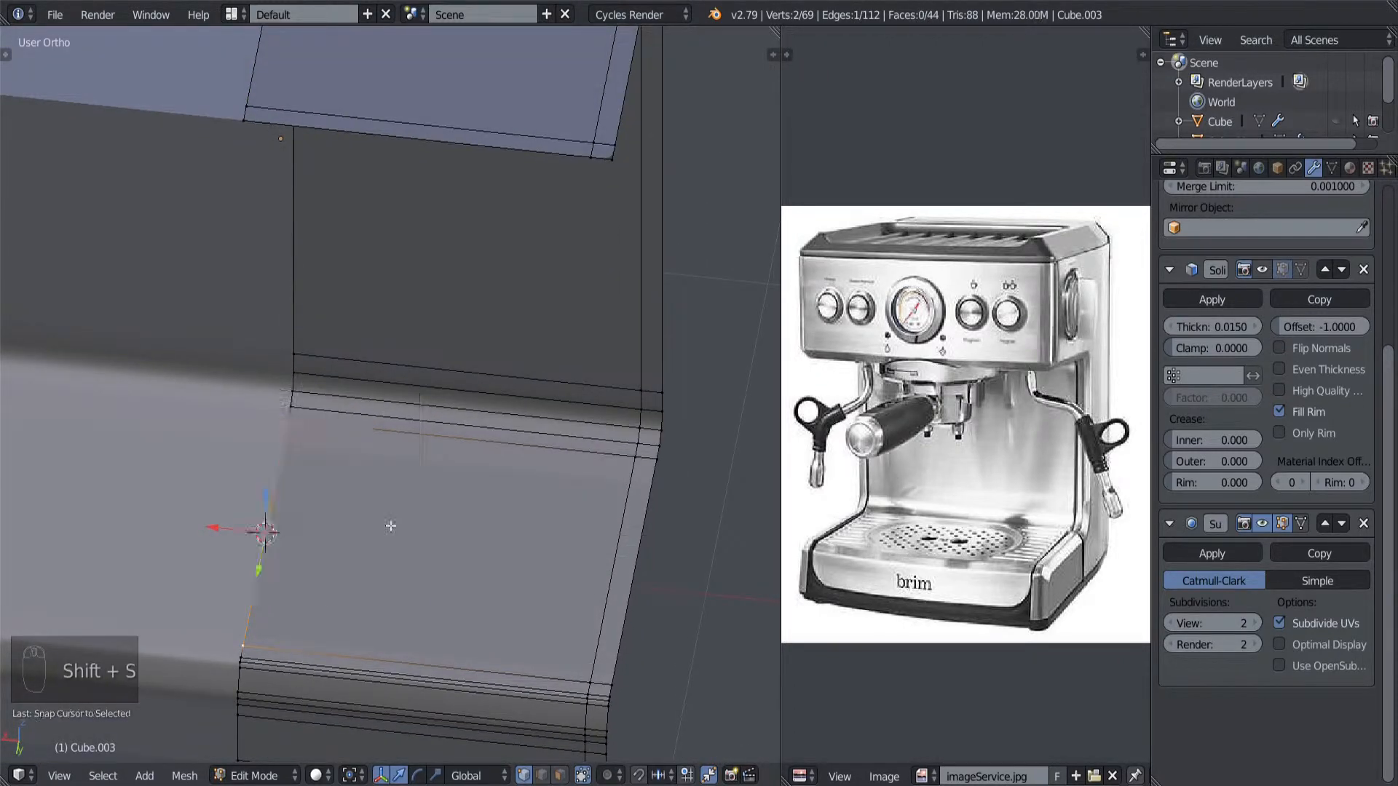
scroll(378, 528, "down", 3)
key("KP_7")
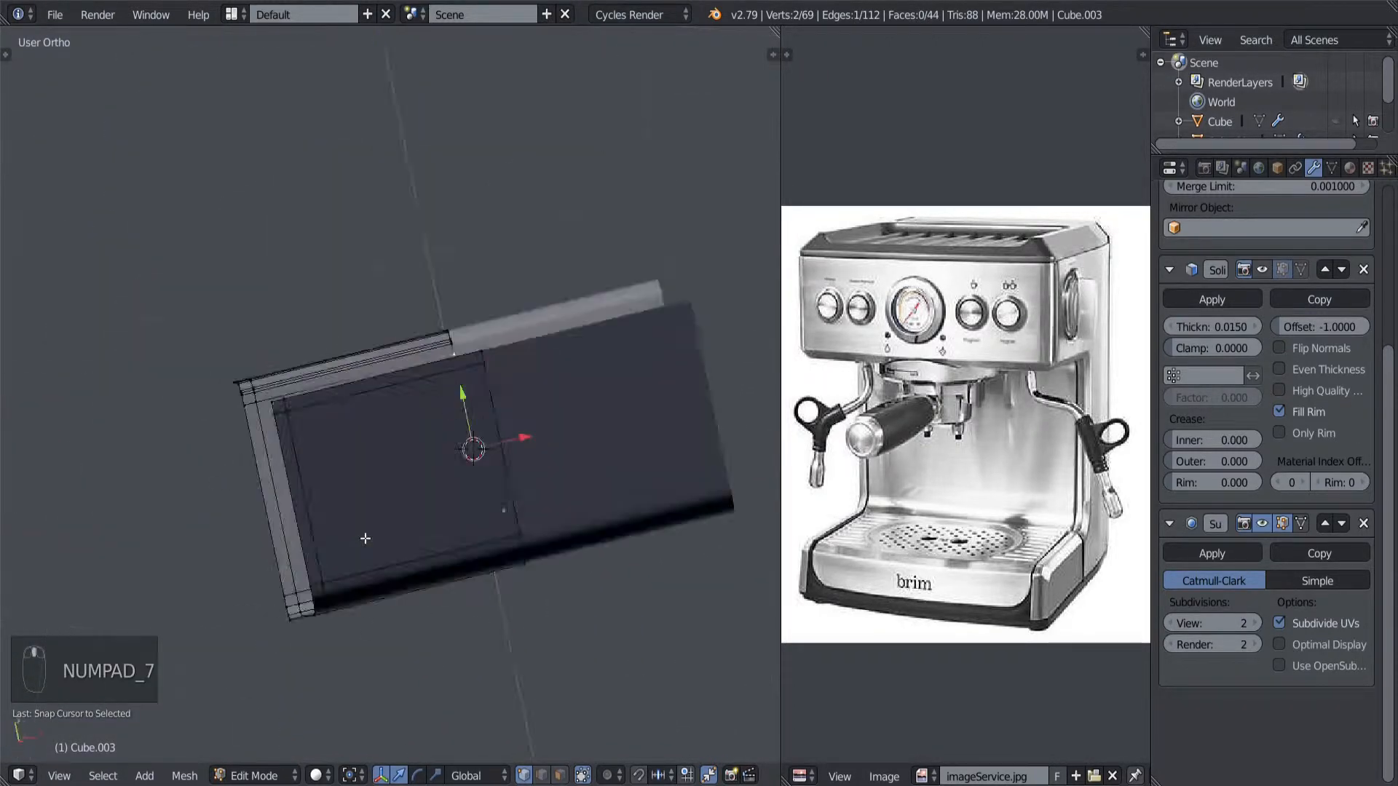
key("z")
key("z")
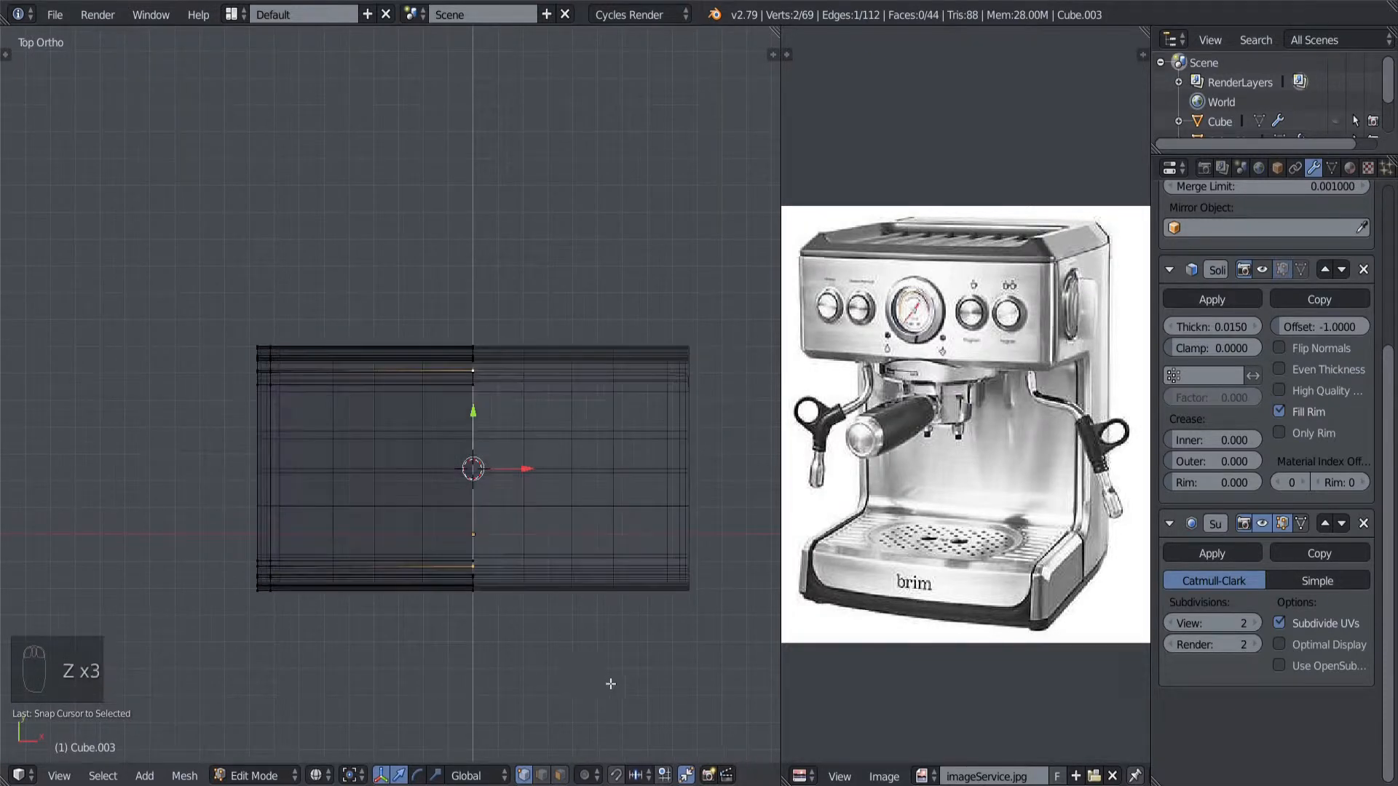
middle_click_drag(589, 618, 483, 587, "shift")
Step: Try adding a circle with 32 vertices and radius 1 at the 3D cursor, and delete its vertices
key("shift+a")
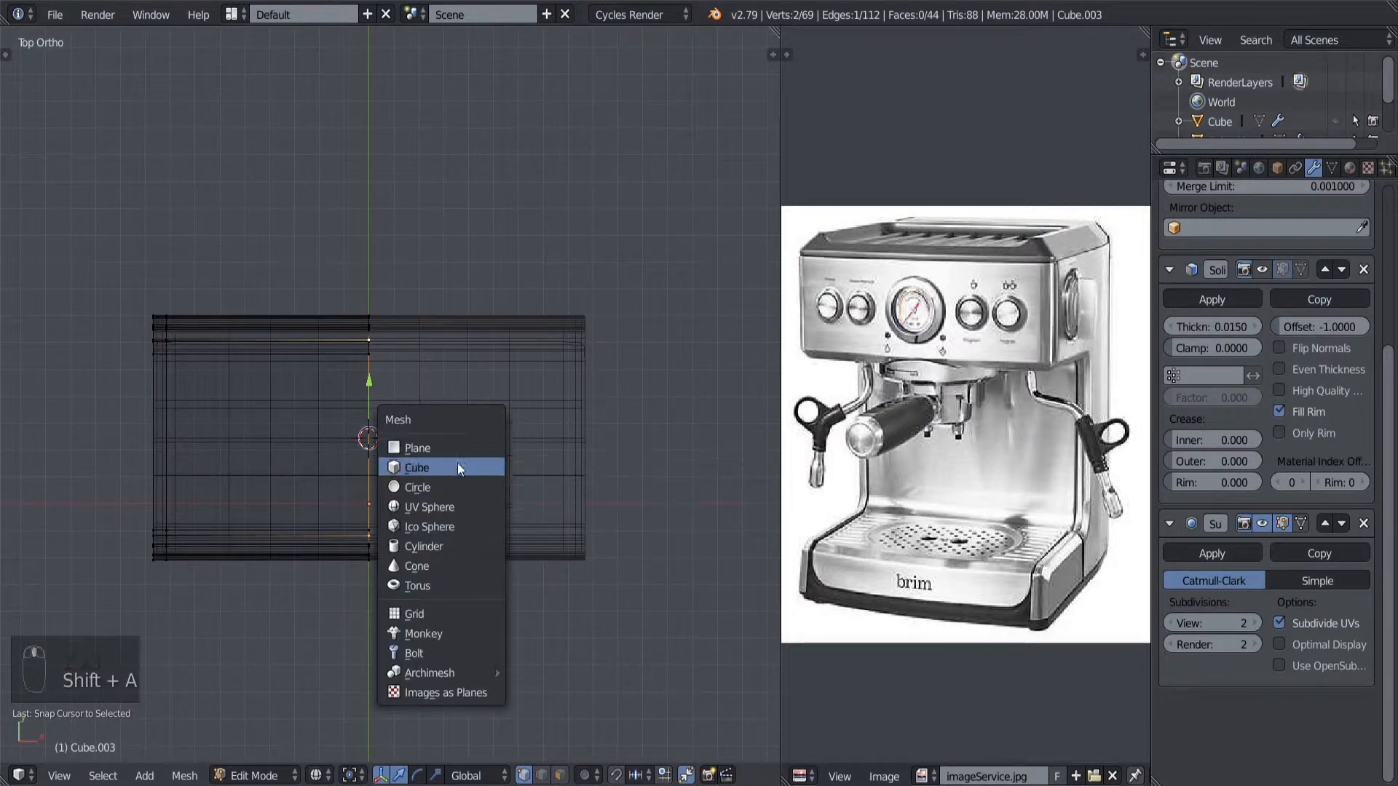
left_click(441, 485)
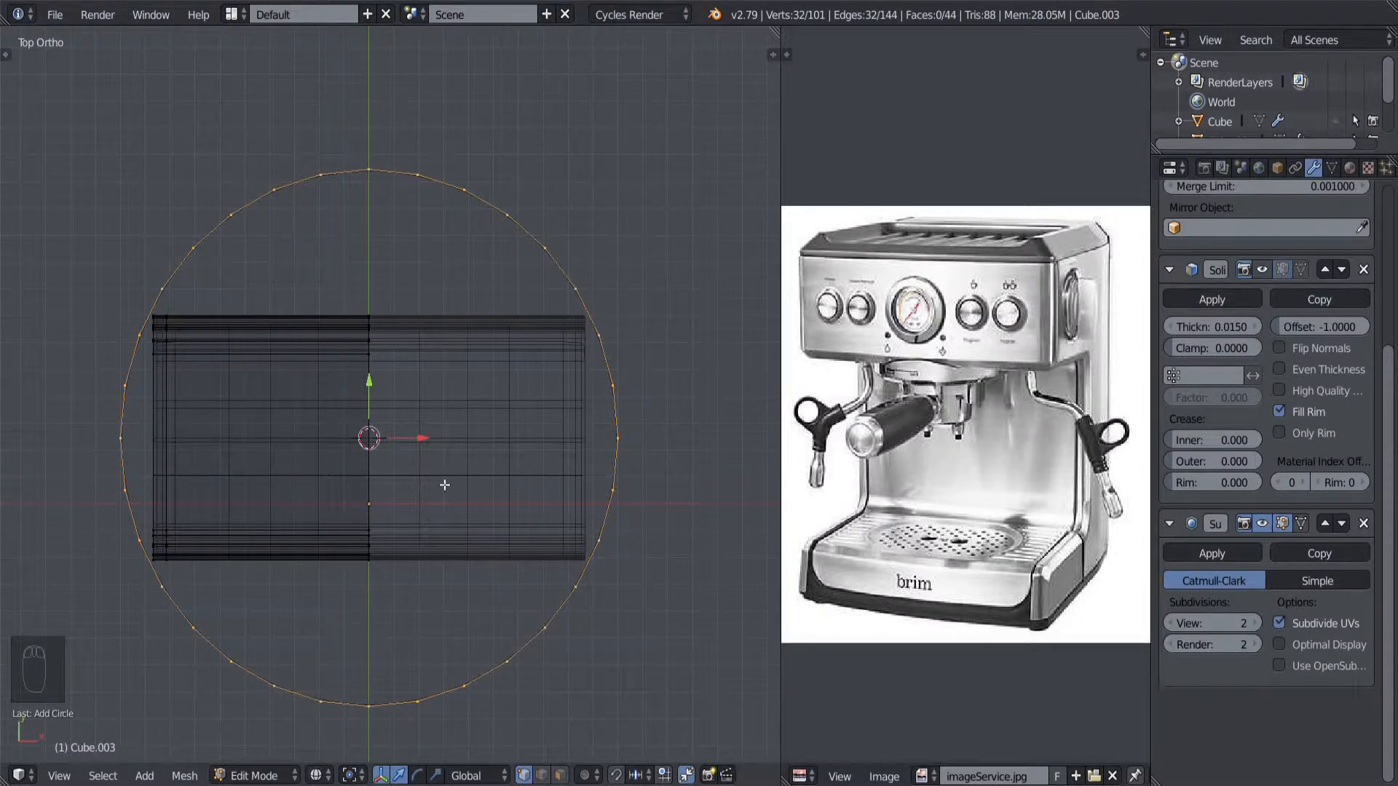
key("t")
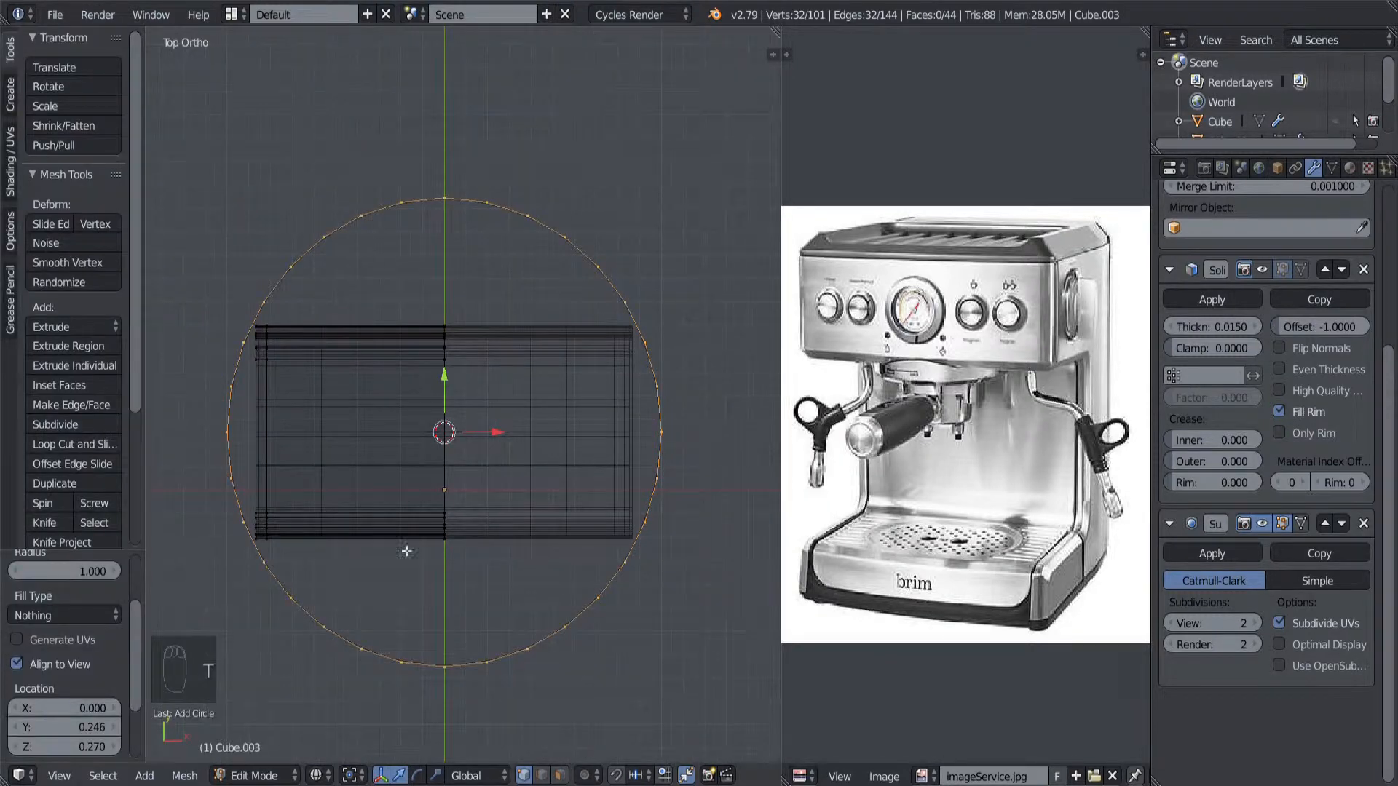
scroll(109, 607, "up", 3)
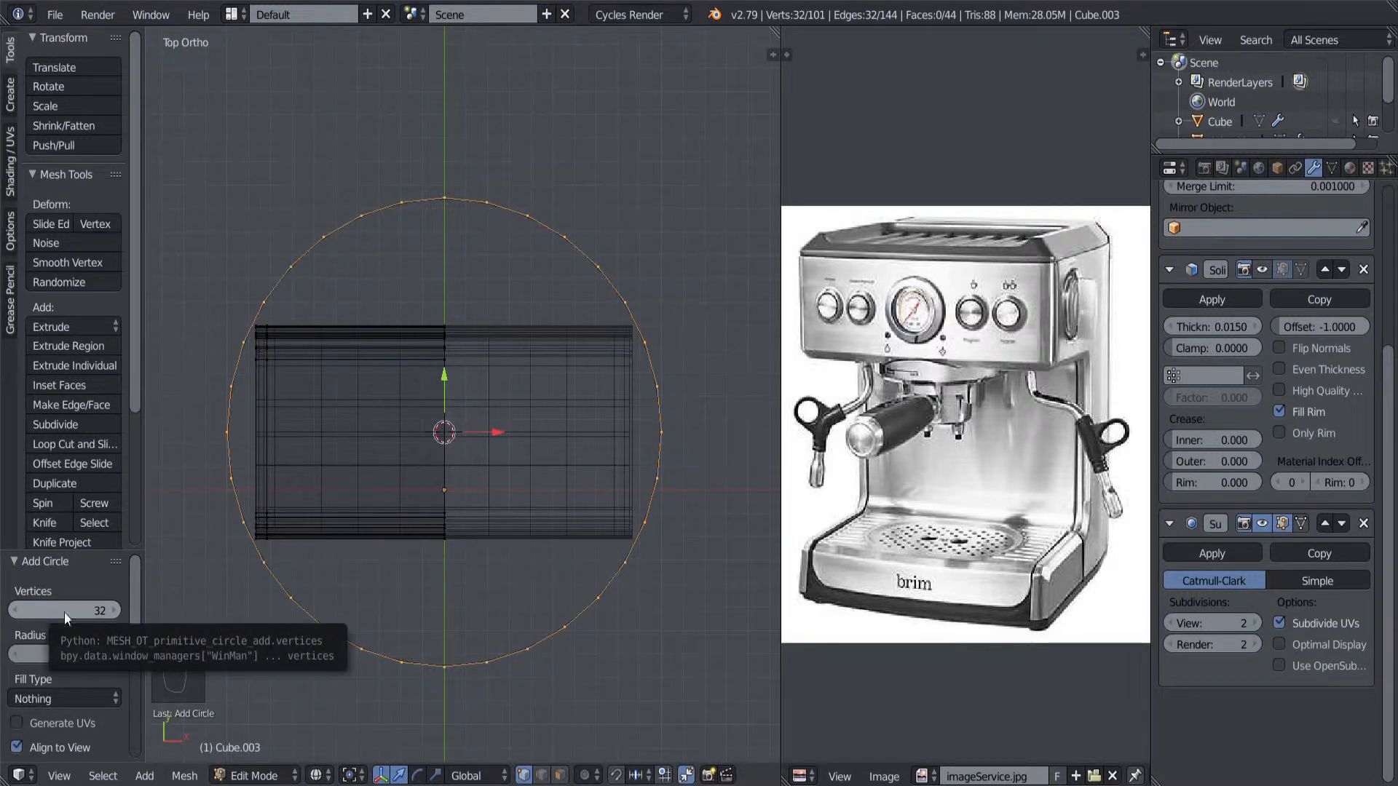
middle_click_drag(544, 534, 571, 527, "shift")
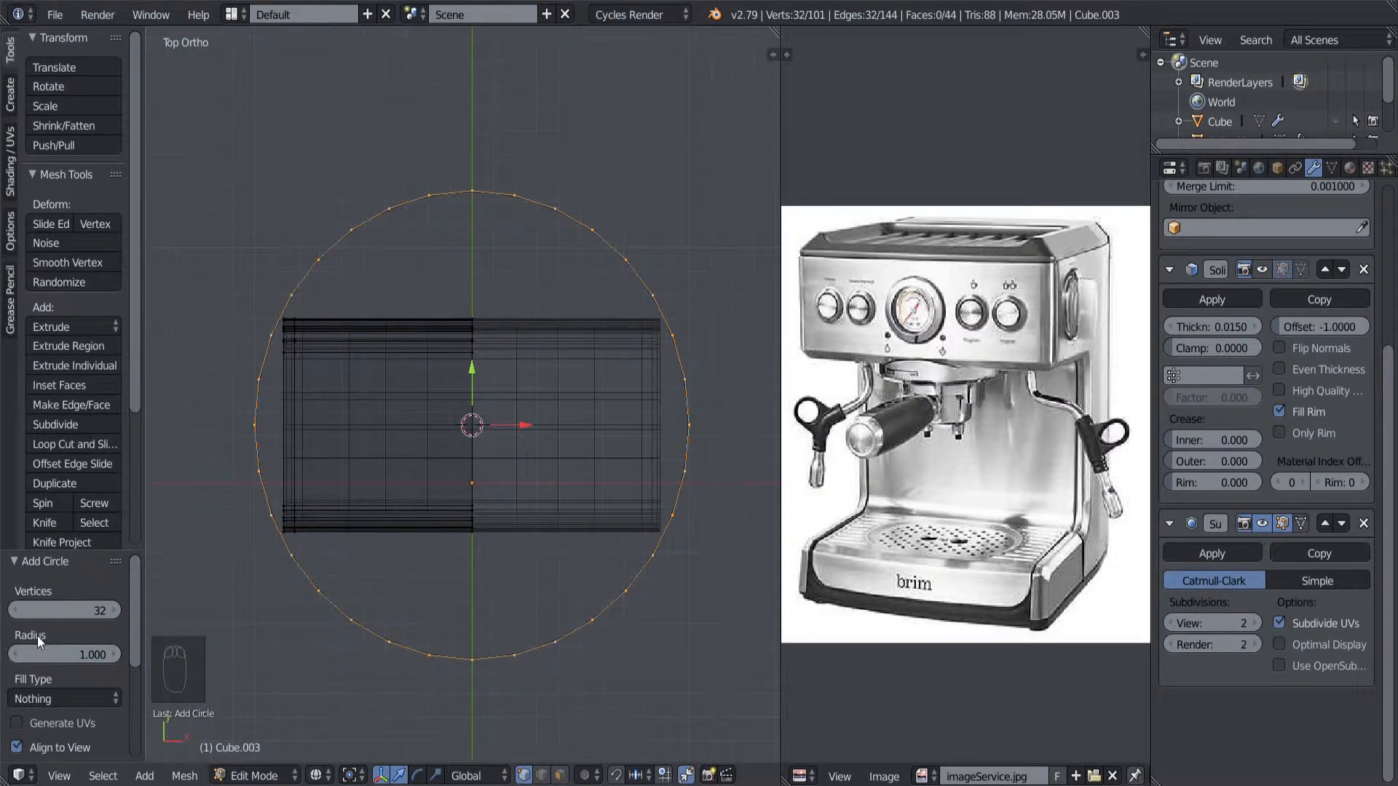
middle_click_drag(410, 626, 459, 572)
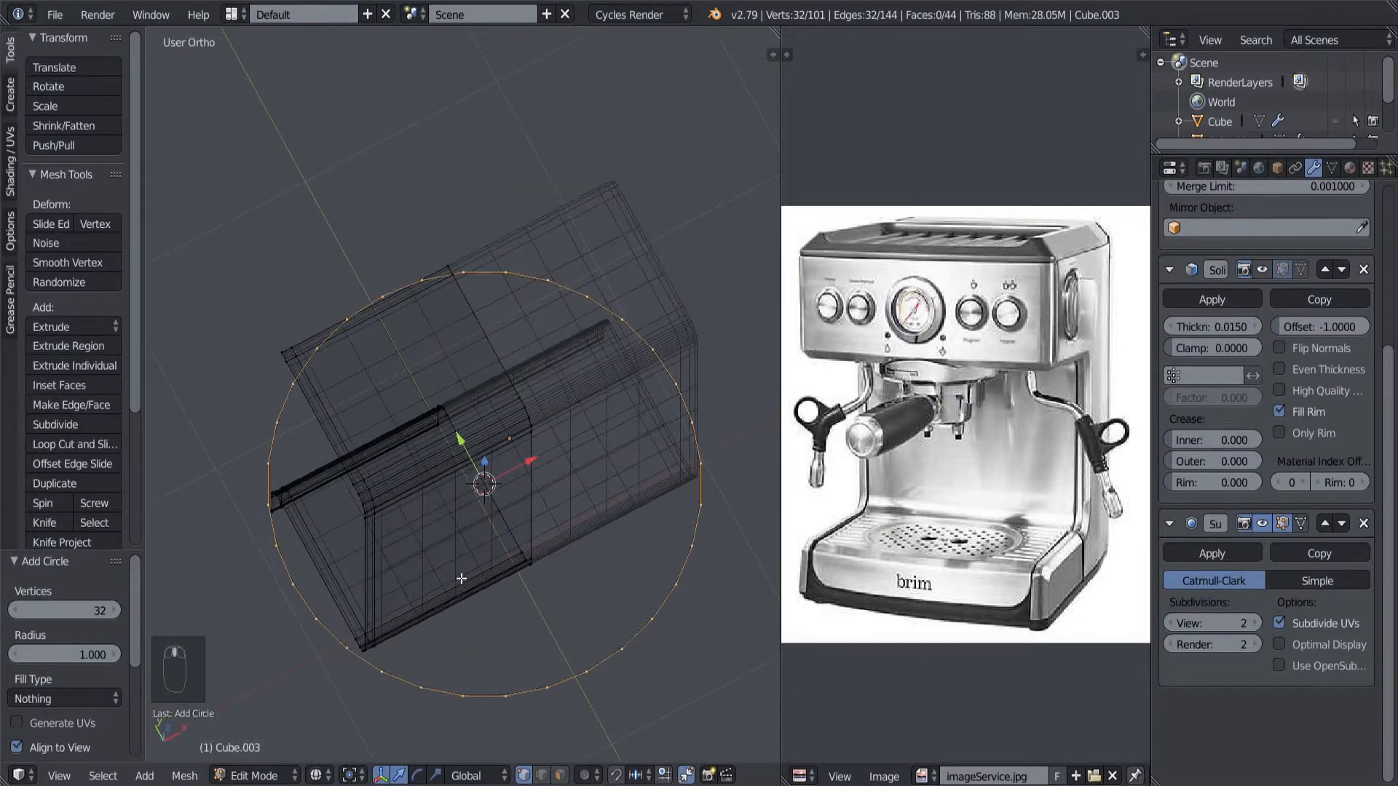
key("x")
left_click(420, 540)
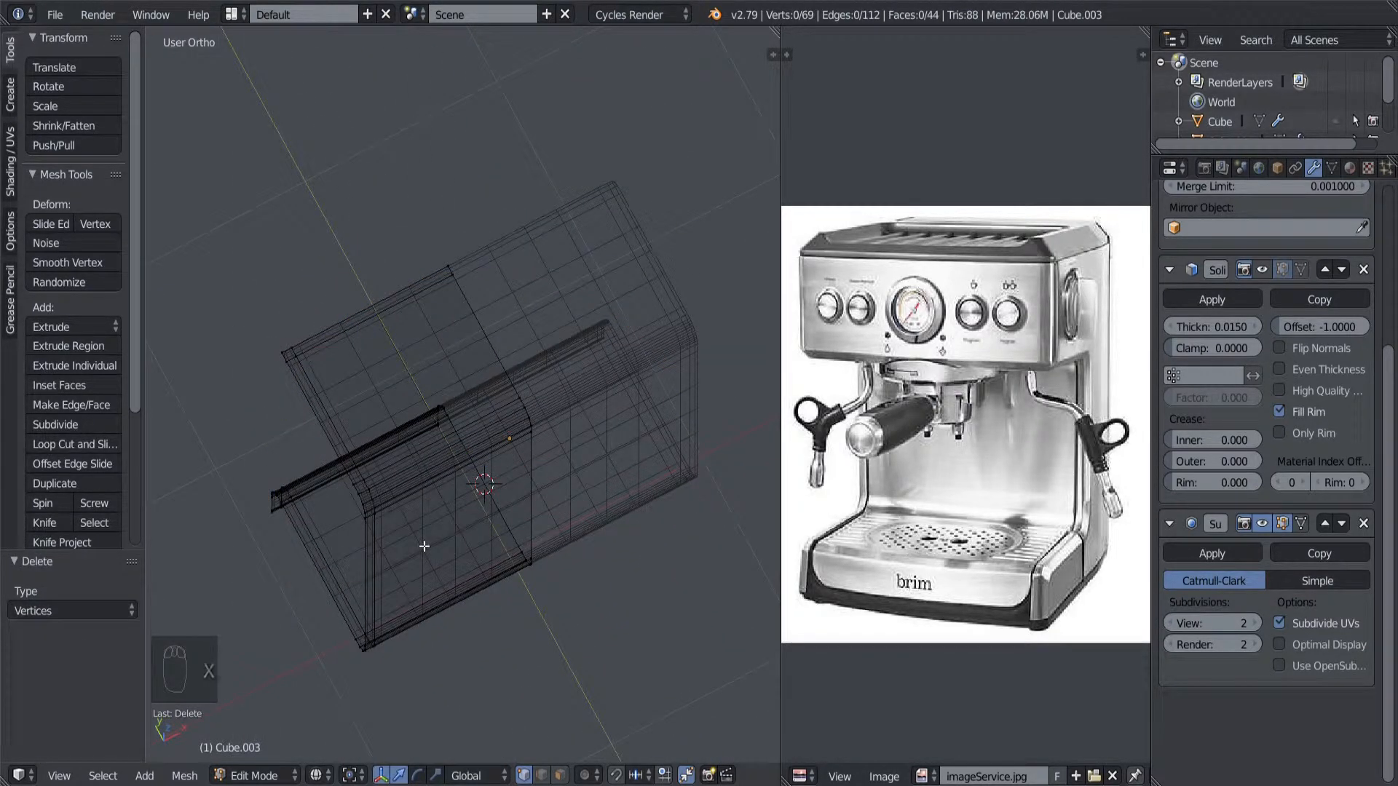
Step: Add another circle at the 3D cursor, try raising it 0.108 along Z, and delete its vertices
key("KP_7")
key("shift+a")
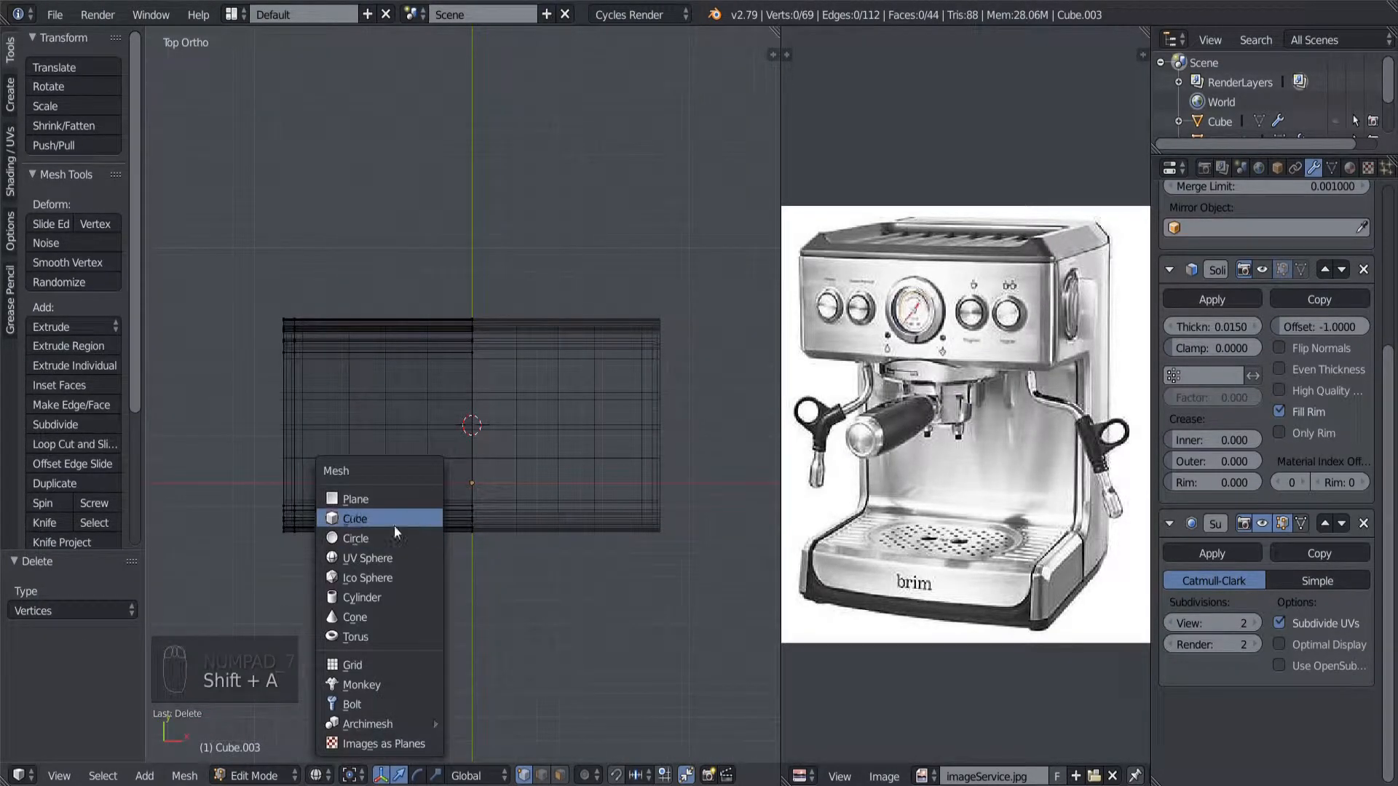
left_click(399, 538)
middle_click_drag(388, 548, 544, 583)
key("g")
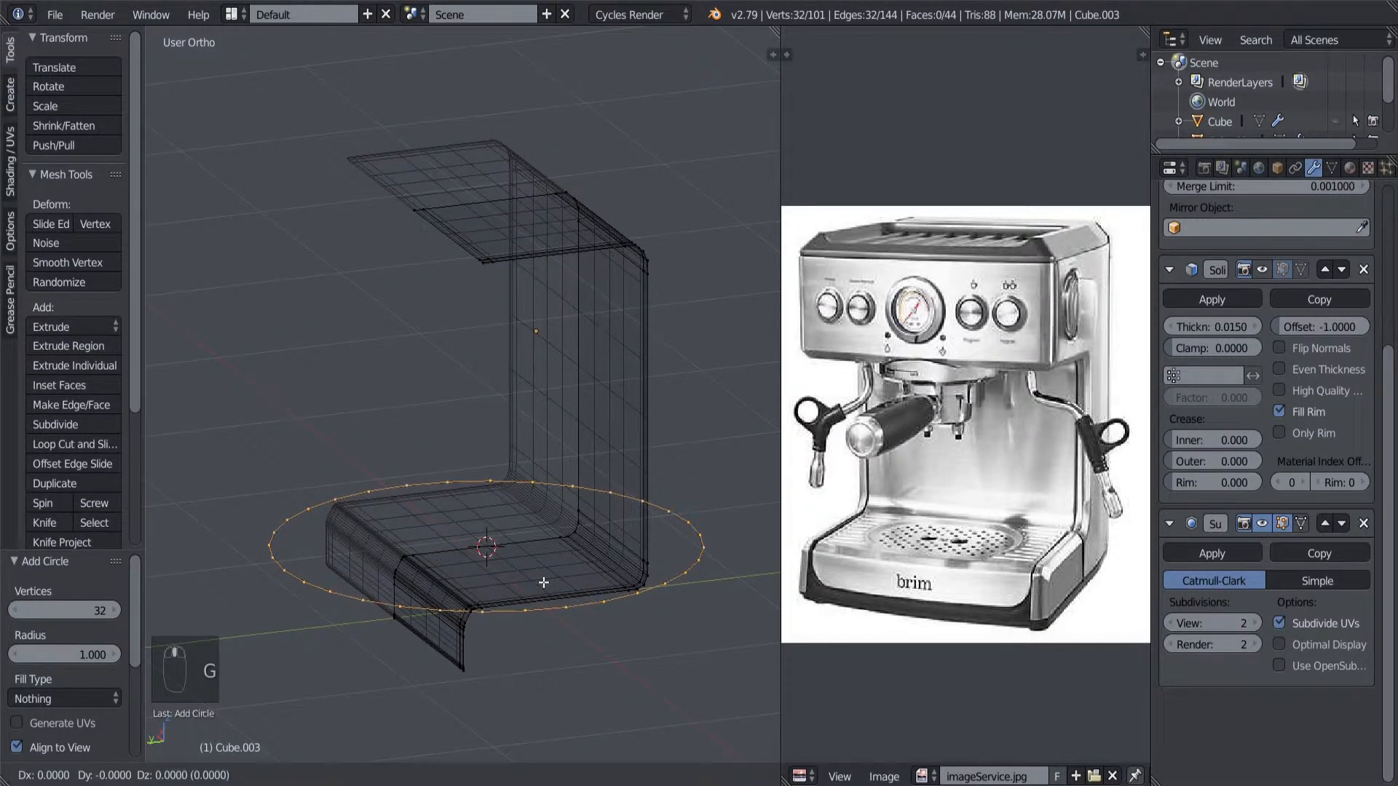
key("z")
left_click(551, 558)
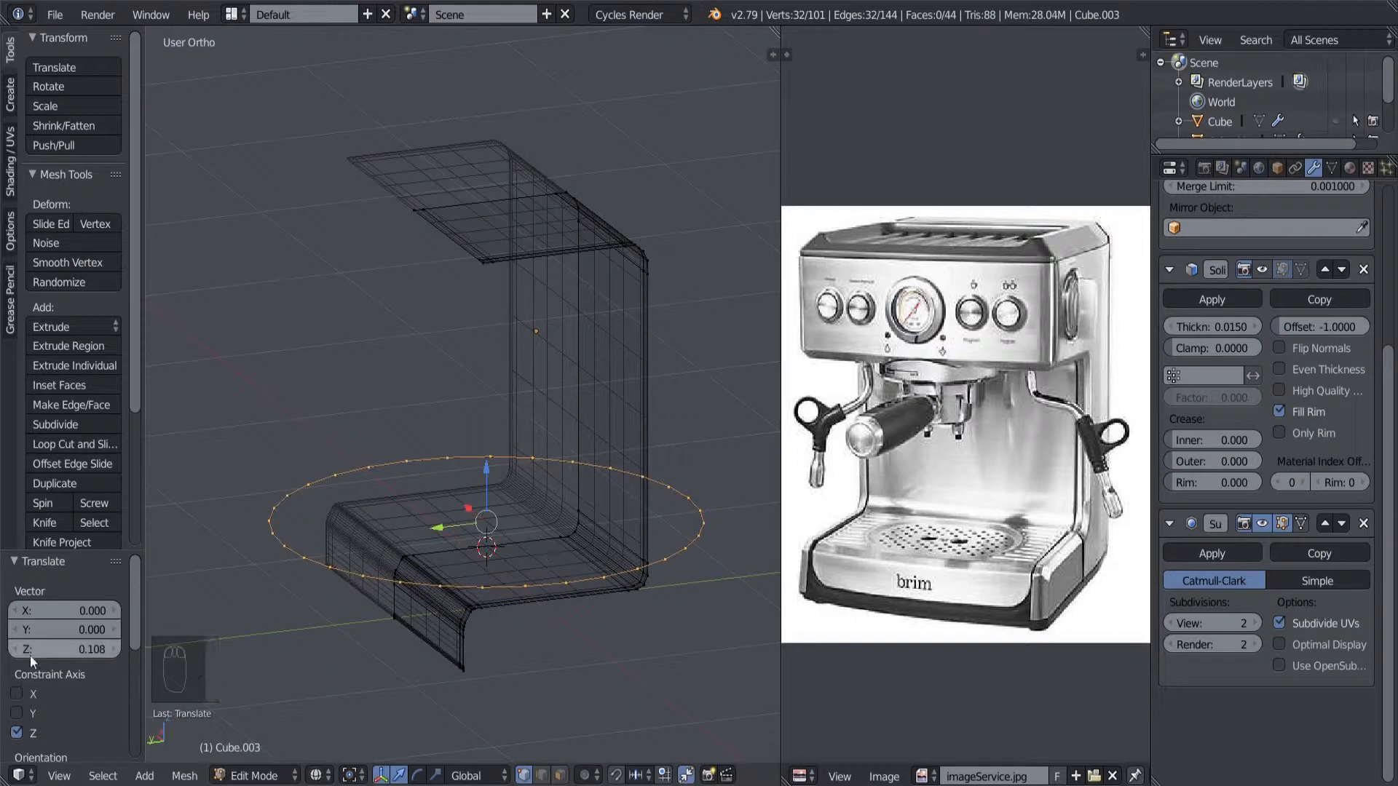
middle_click_drag(510, 603, 545, 631)
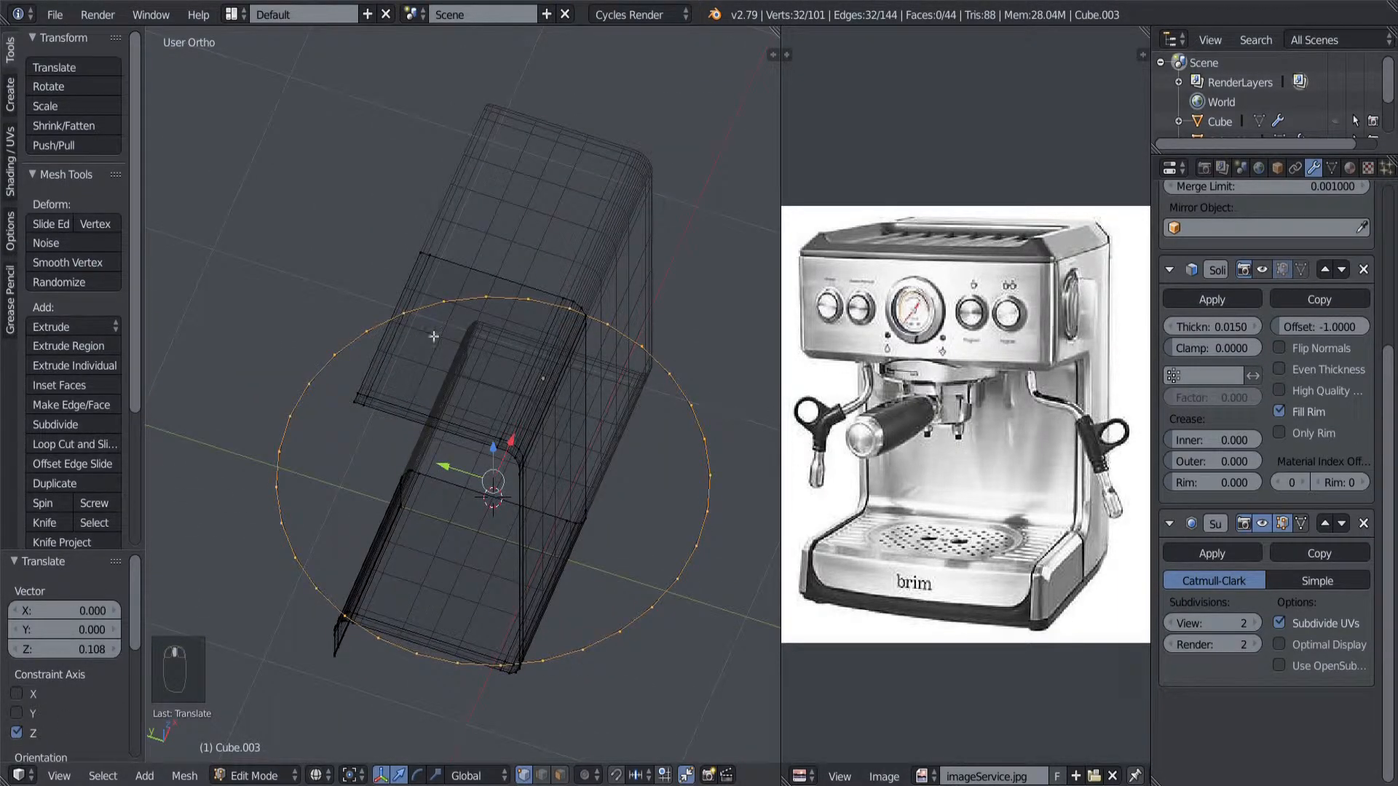
key("x")
left_click(508, 514)
middle_click_drag(509, 514, 484, 544)
key("KP_7")
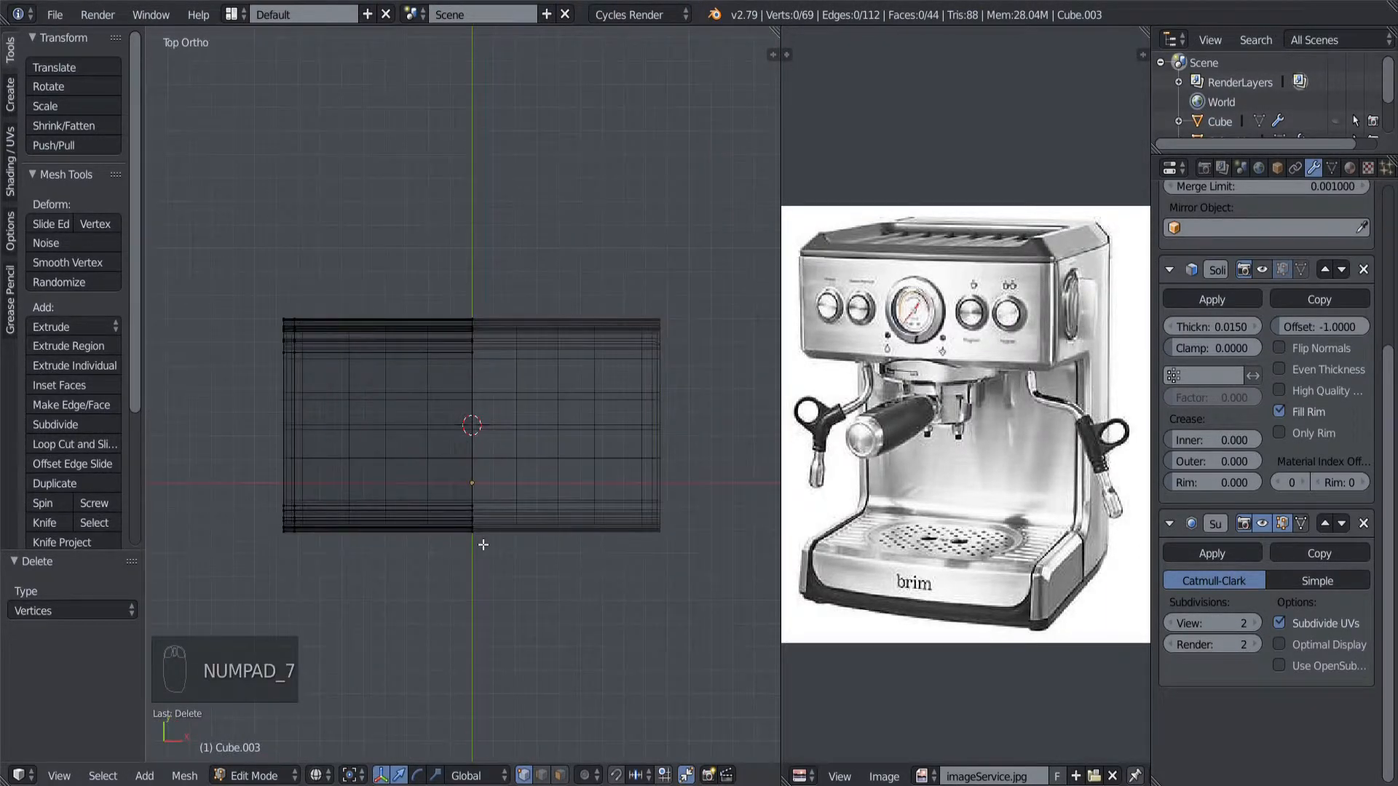
Step: Add a 12-vertex circle with radius 1 at the 3D cursor on the panel mesh
key("shift+a")
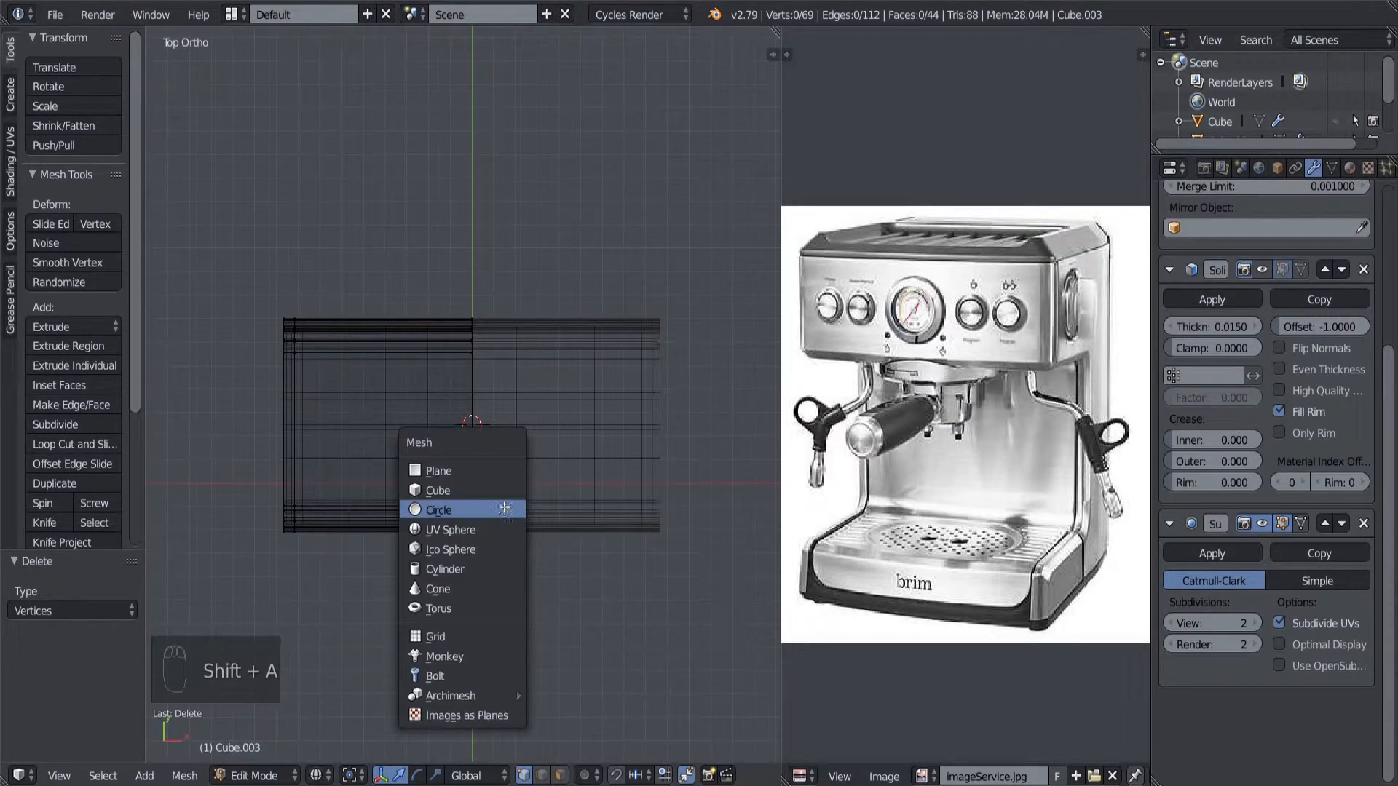
left_click(501, 505)
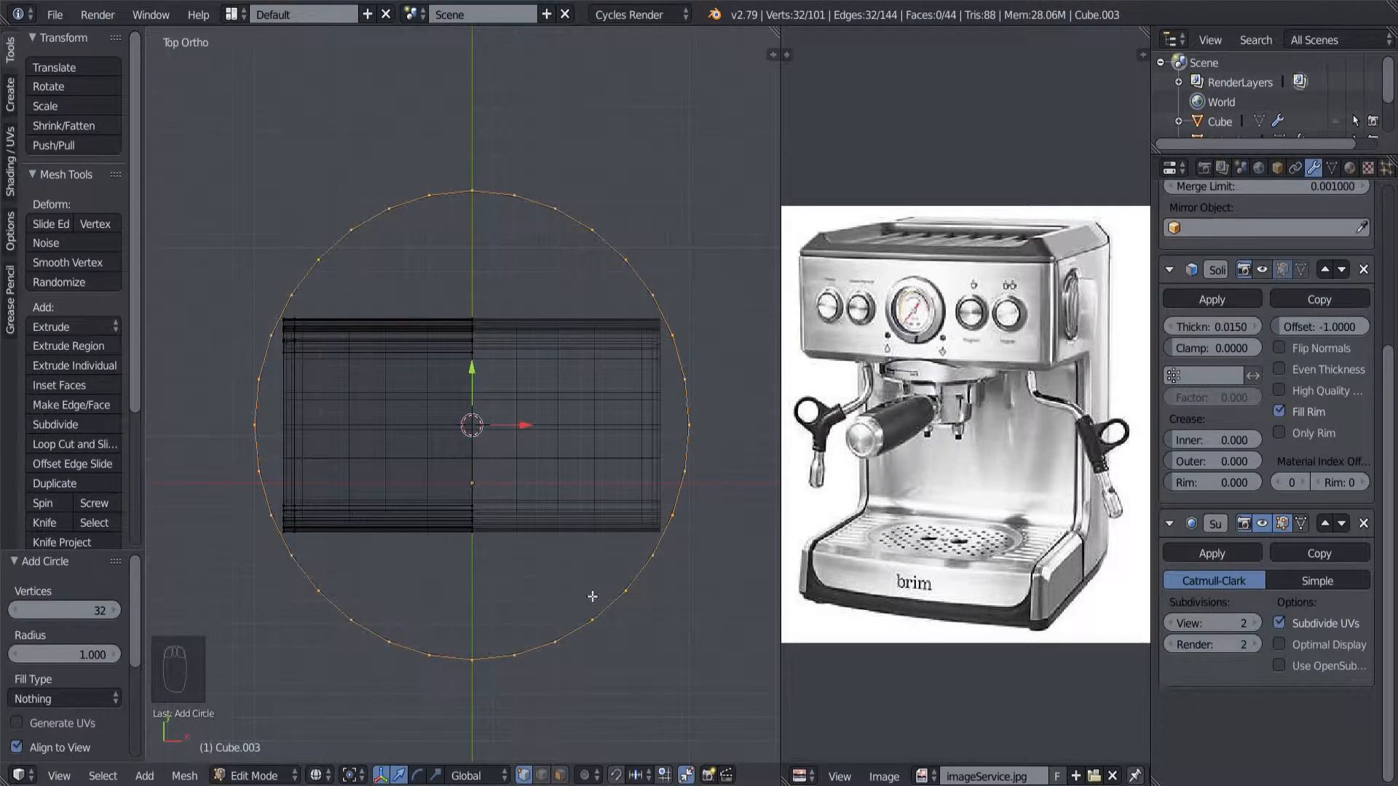
left_click(63, 615)
type("12")
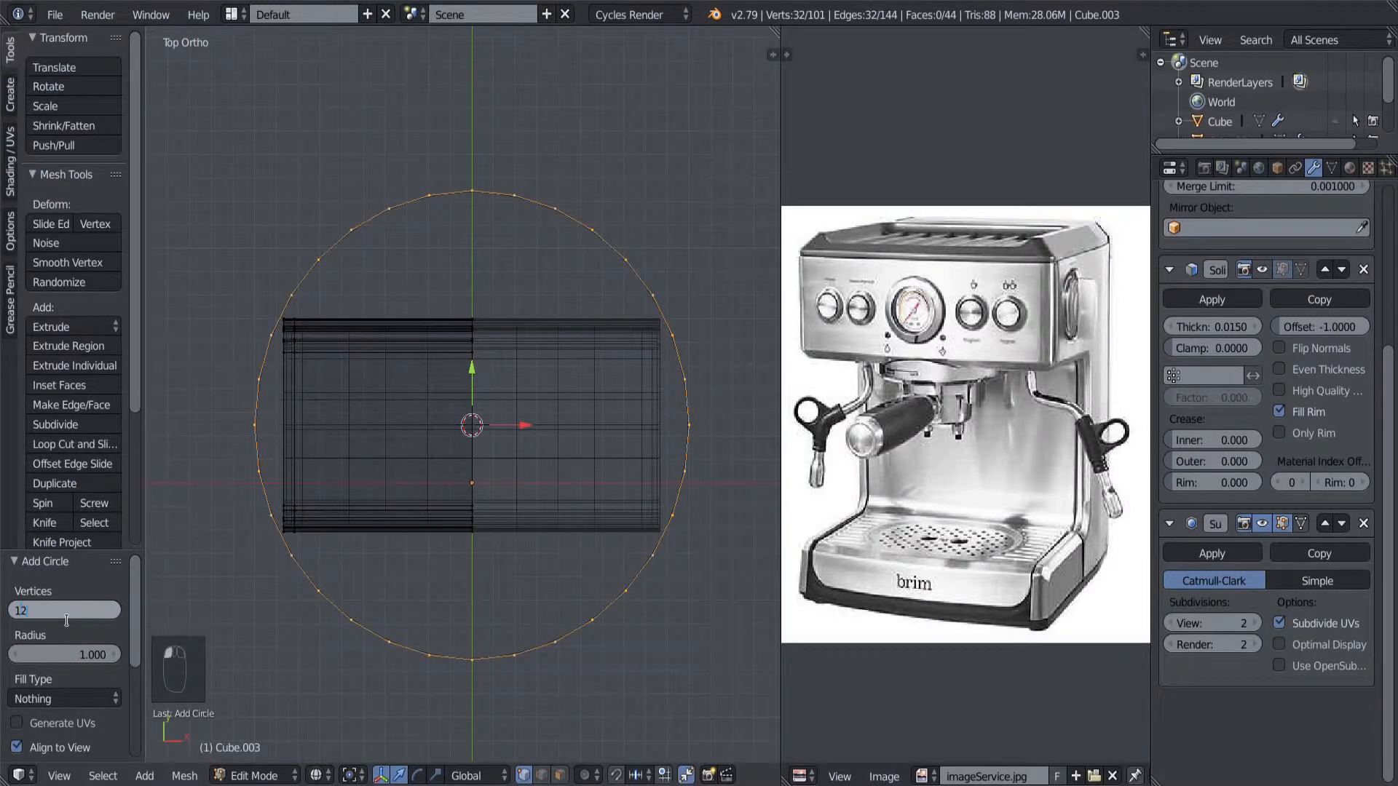
key("Return")
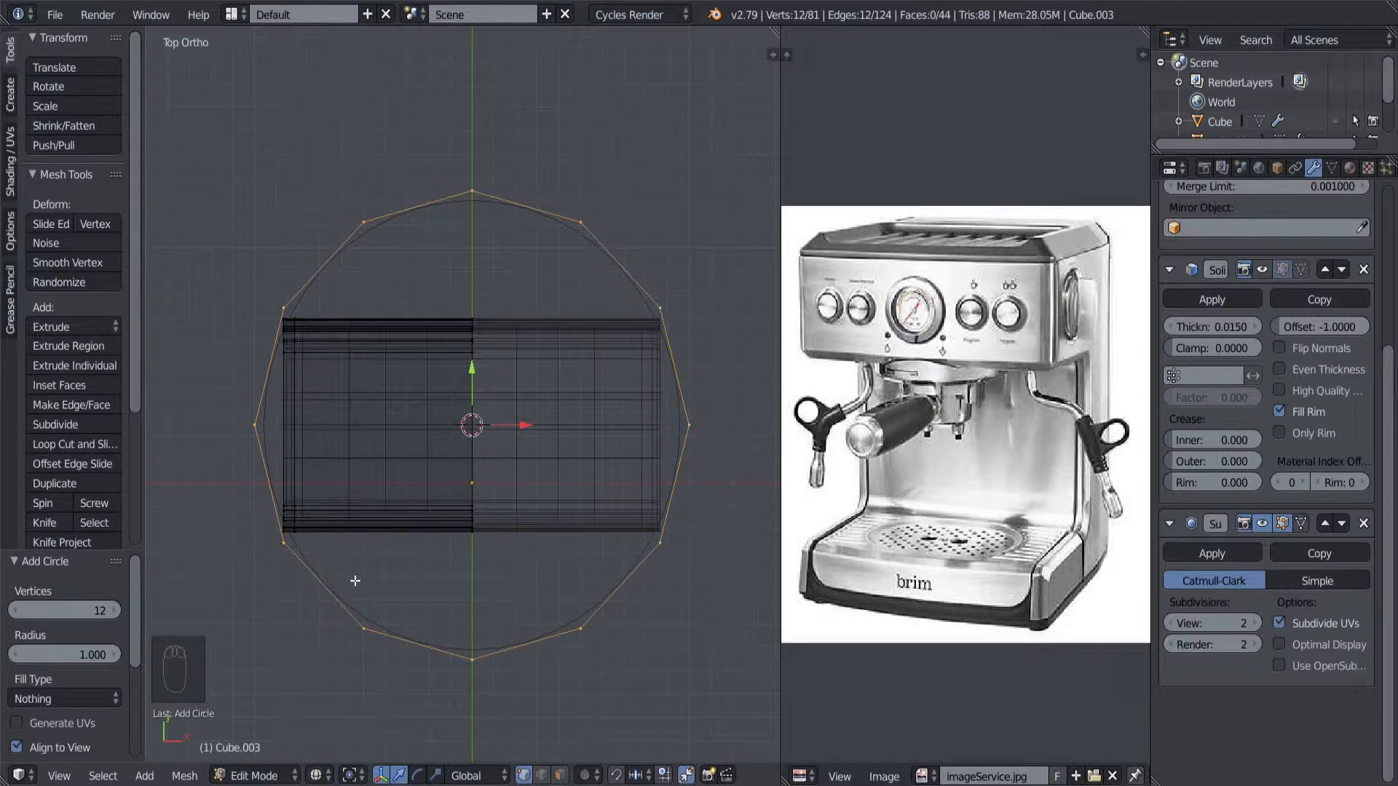
key("t")
mouse_move(435, 579)
middle_mouse_down()
mouse_move(452, 553)
mouse_move(515, 575)
middle_mouse_up()
key("z")
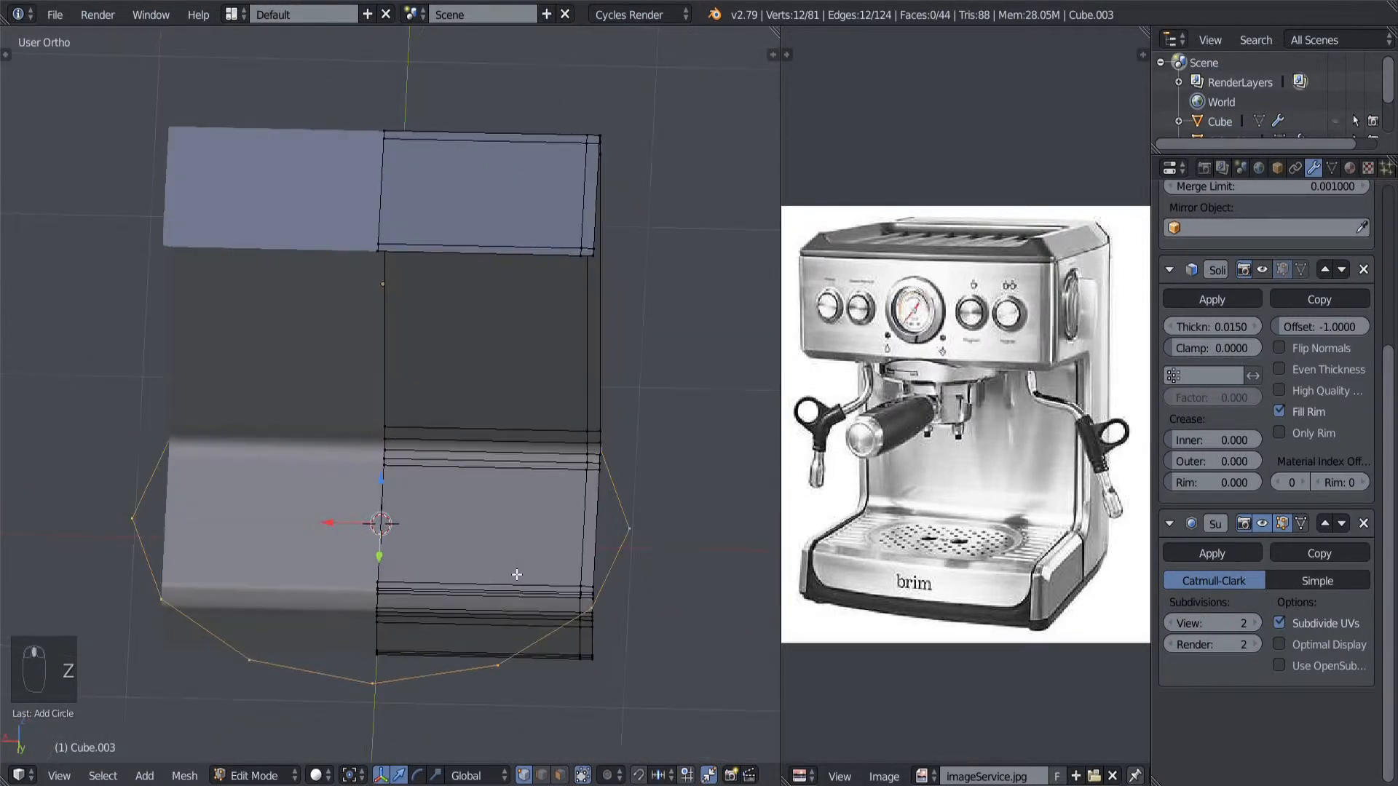
key("z")
scroll(468, 571, "down", 2)
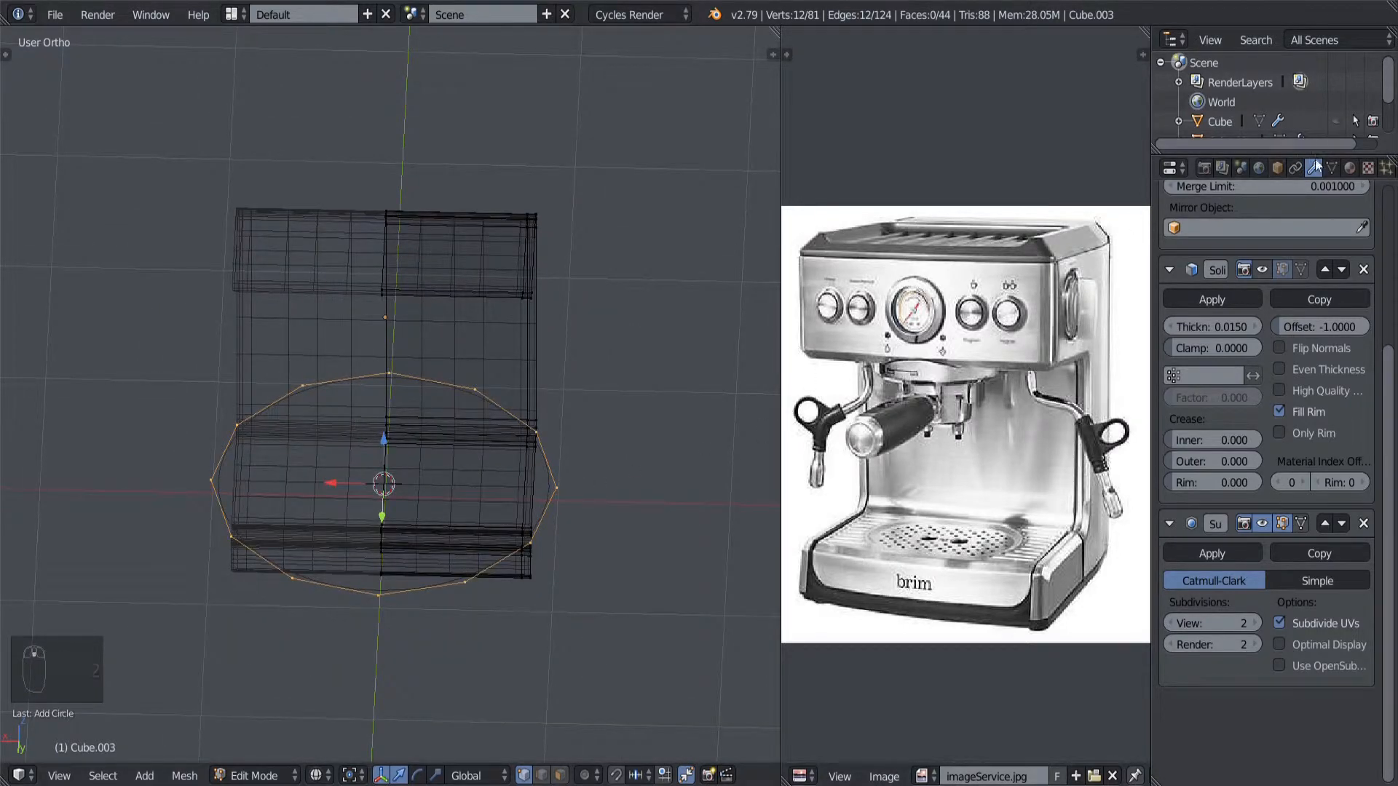
Step: Switch off the Mirror modifier's clipping, move the circle along X clear of the mirror line, and switch clipping back on
scroll(1265, 431, "up", 6)
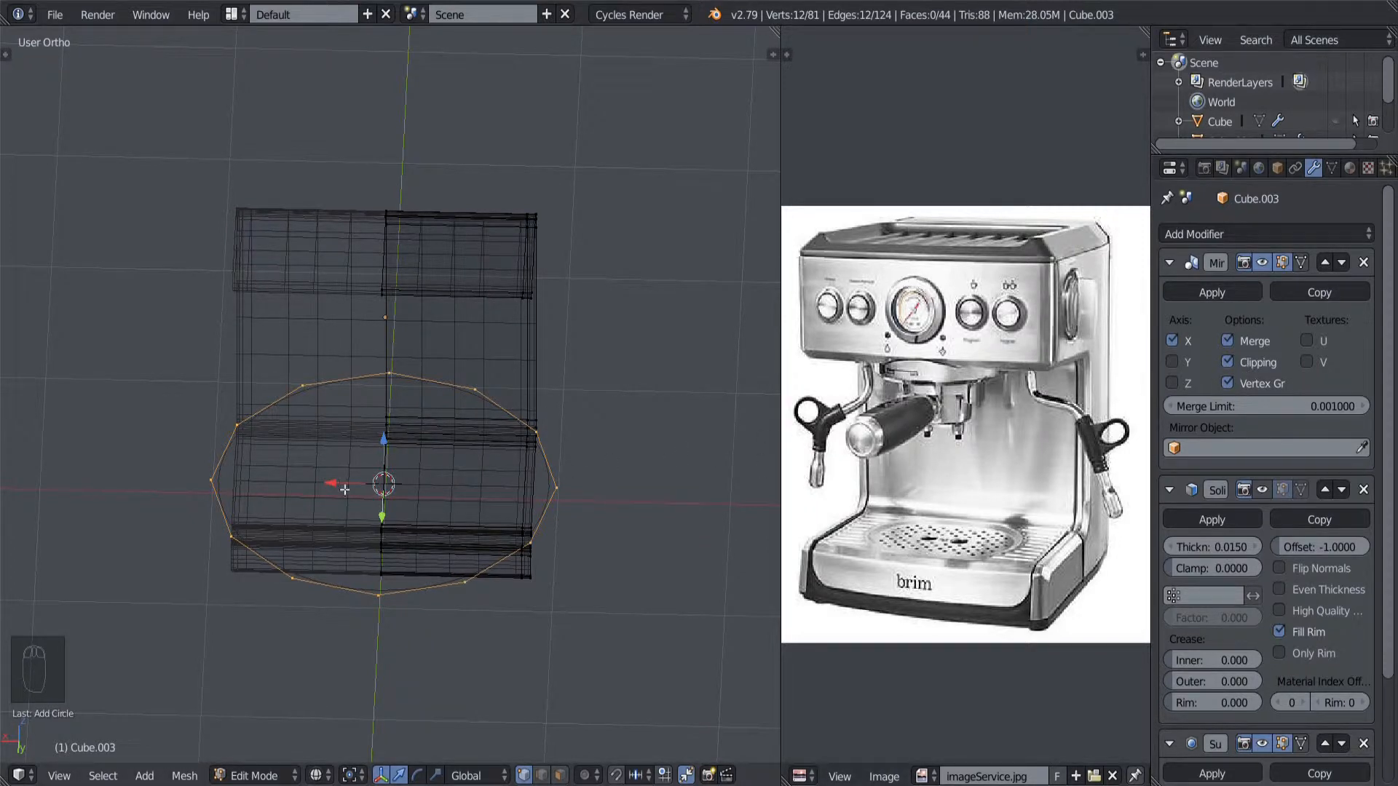
key("g")
key("x")
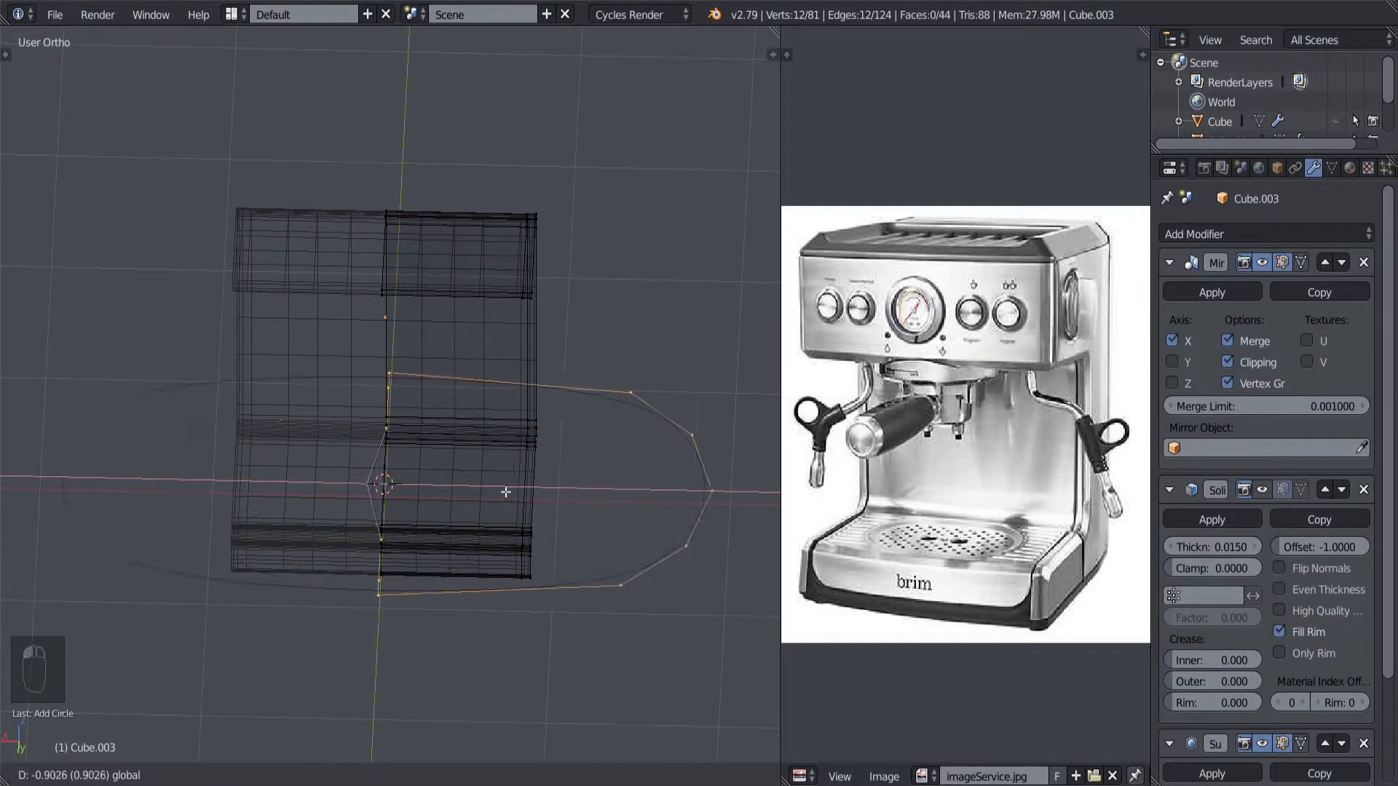
right_click(540, 490)
left_click(1228, 363)
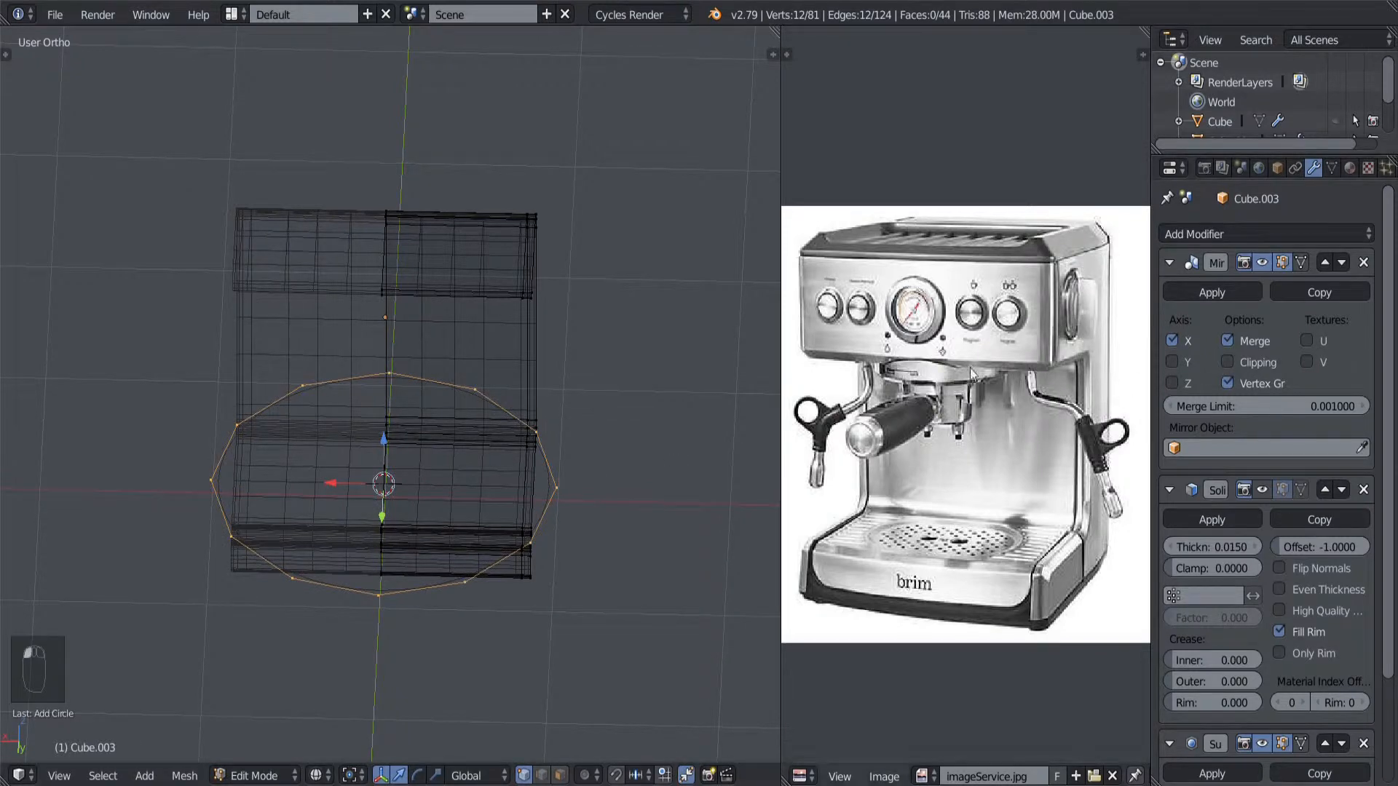
key("g")
key("x")
left_click(568, 494)
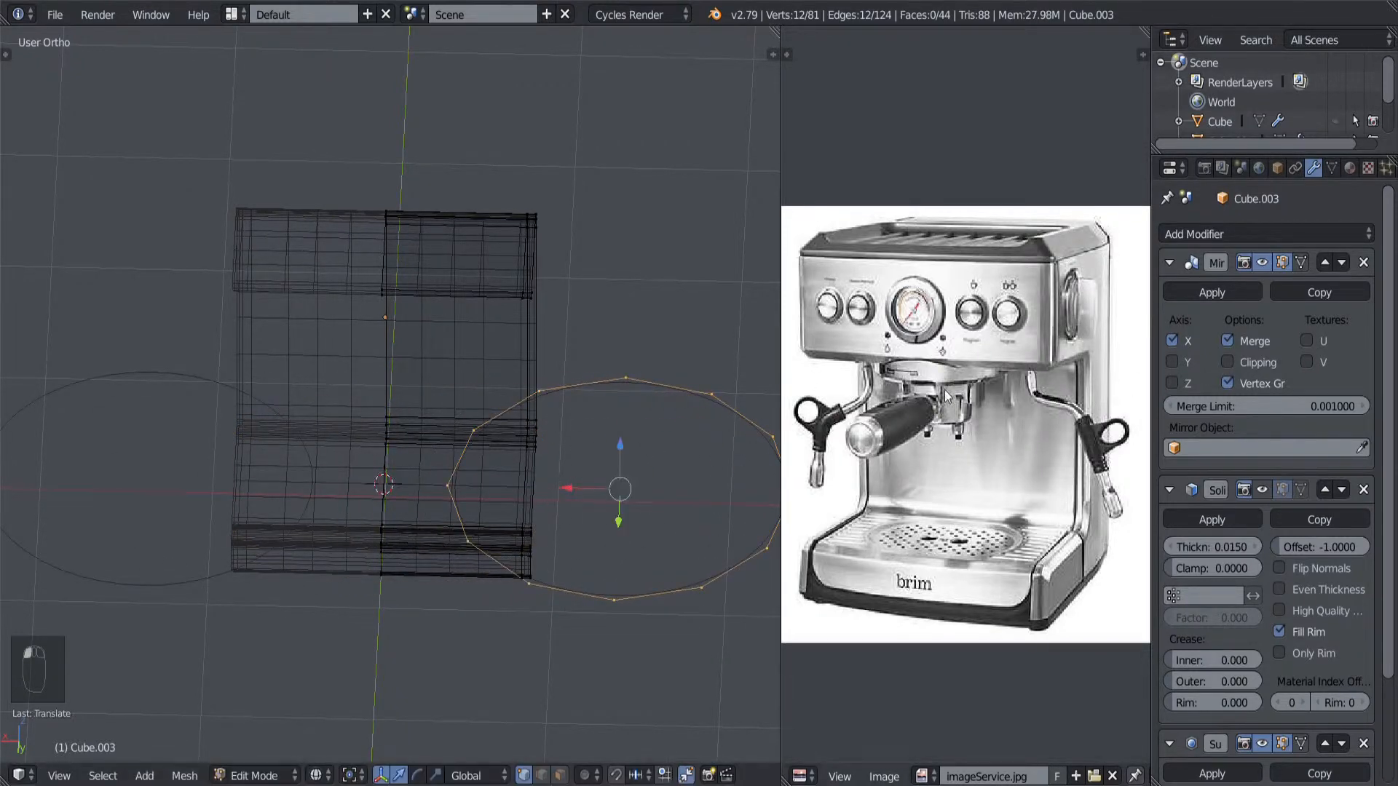
scroll(533, 487, "up", 2)
middle_click_drag(505, 593, 311, 489, "shift")
scroll(308, 461, "down", 1)
scroll(298, 497, "up", 1)
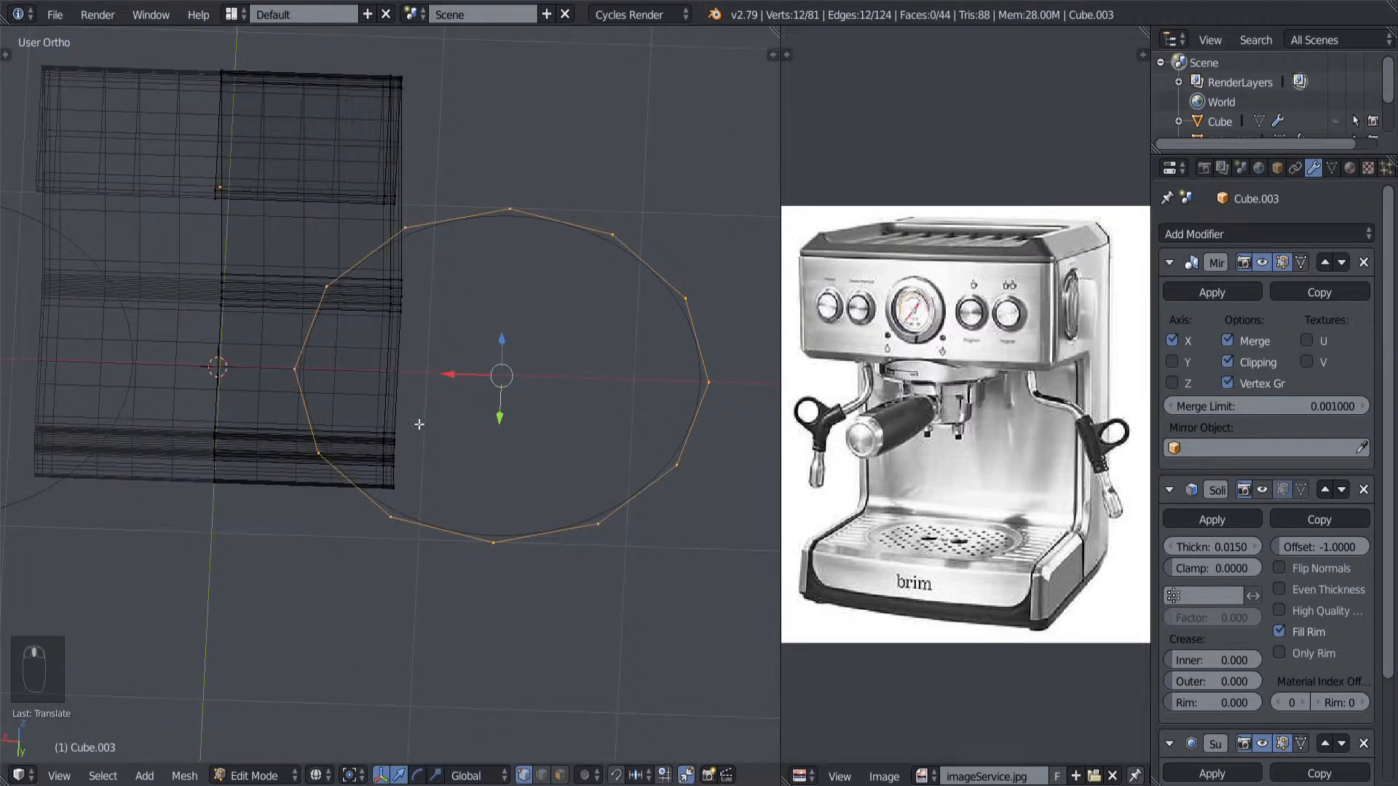
scroll(440, 411, "up", 1)
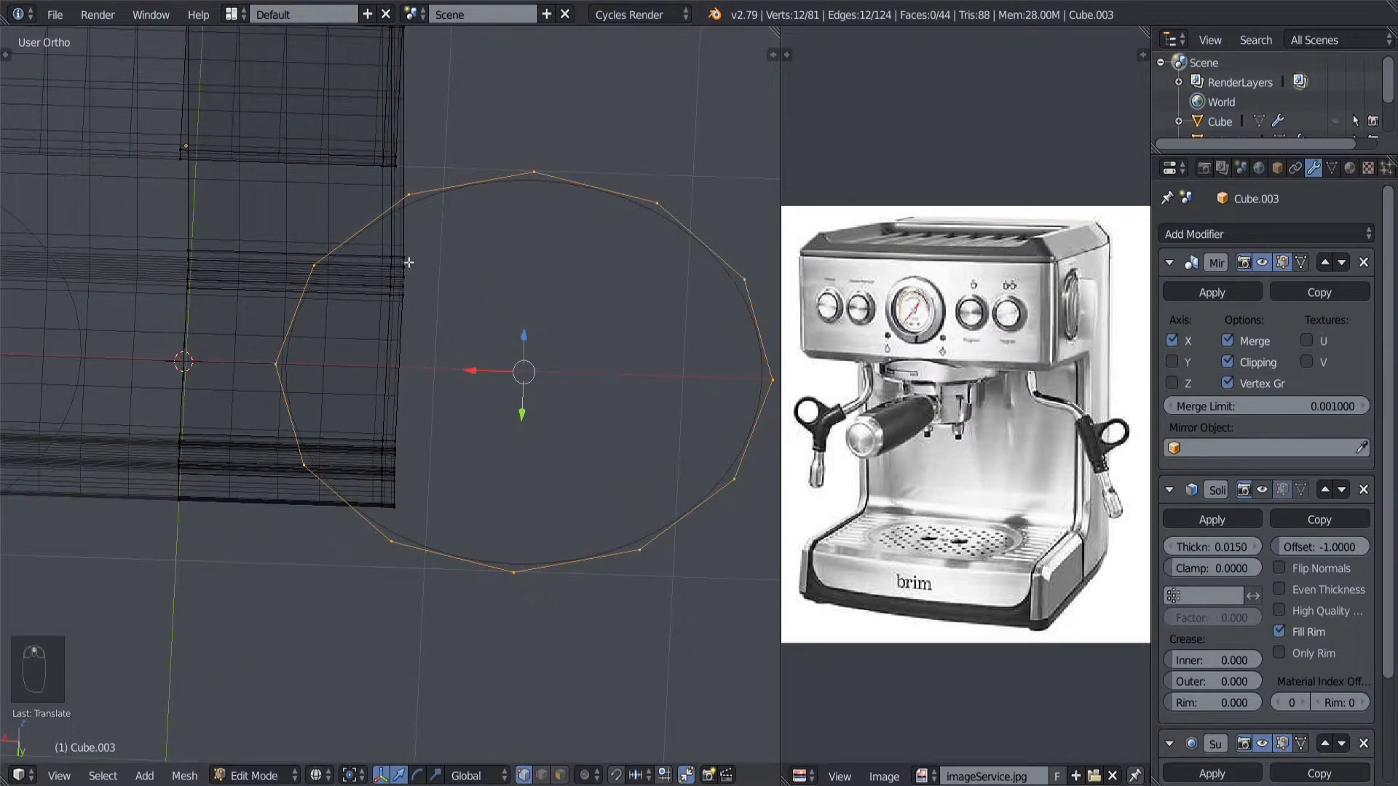
Step: Rotate the circle in the top view until straight segments face the panel and the mirror line
scroll(478, 250, "down", 2)
middle_click_drag(539, 399, 495, 519)
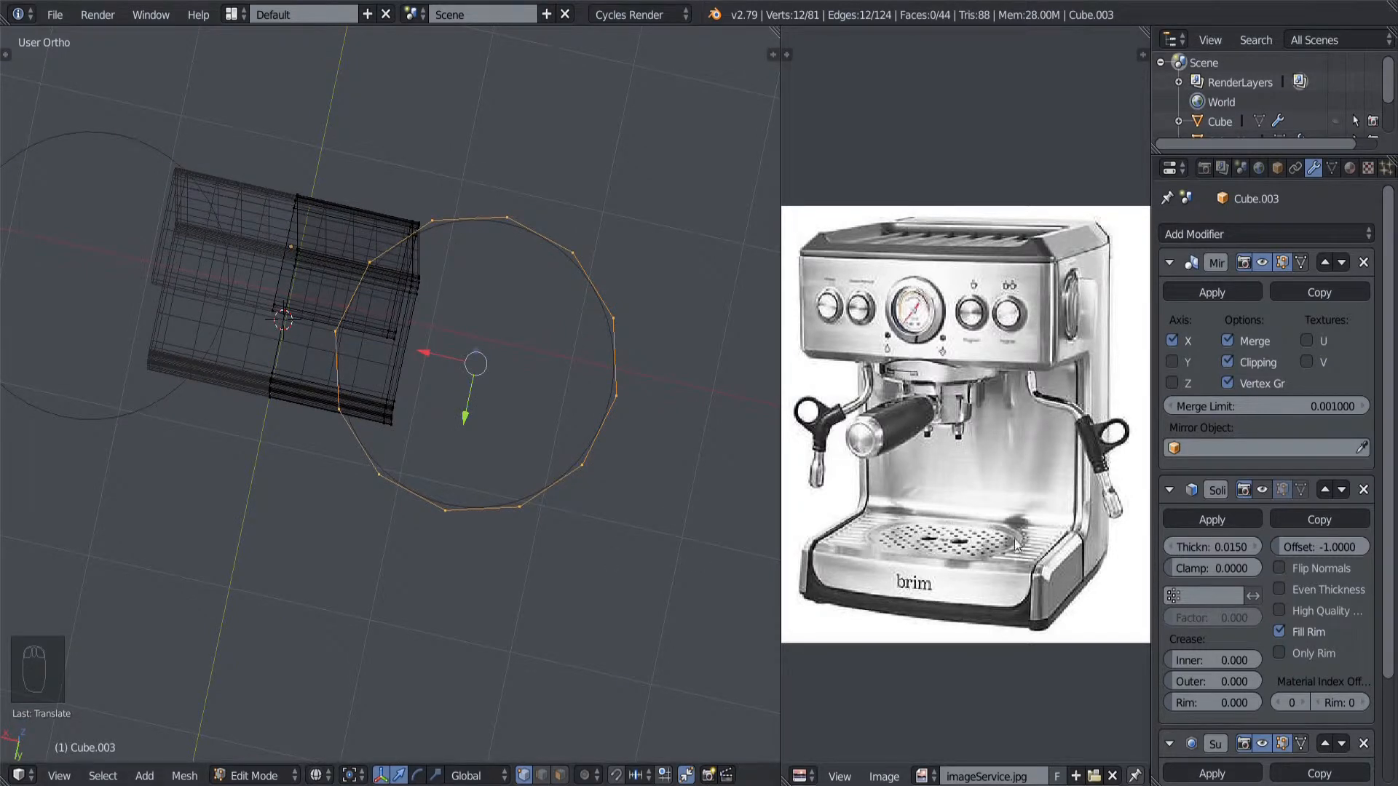
middle_click_drag(386, 502, 407, 512)
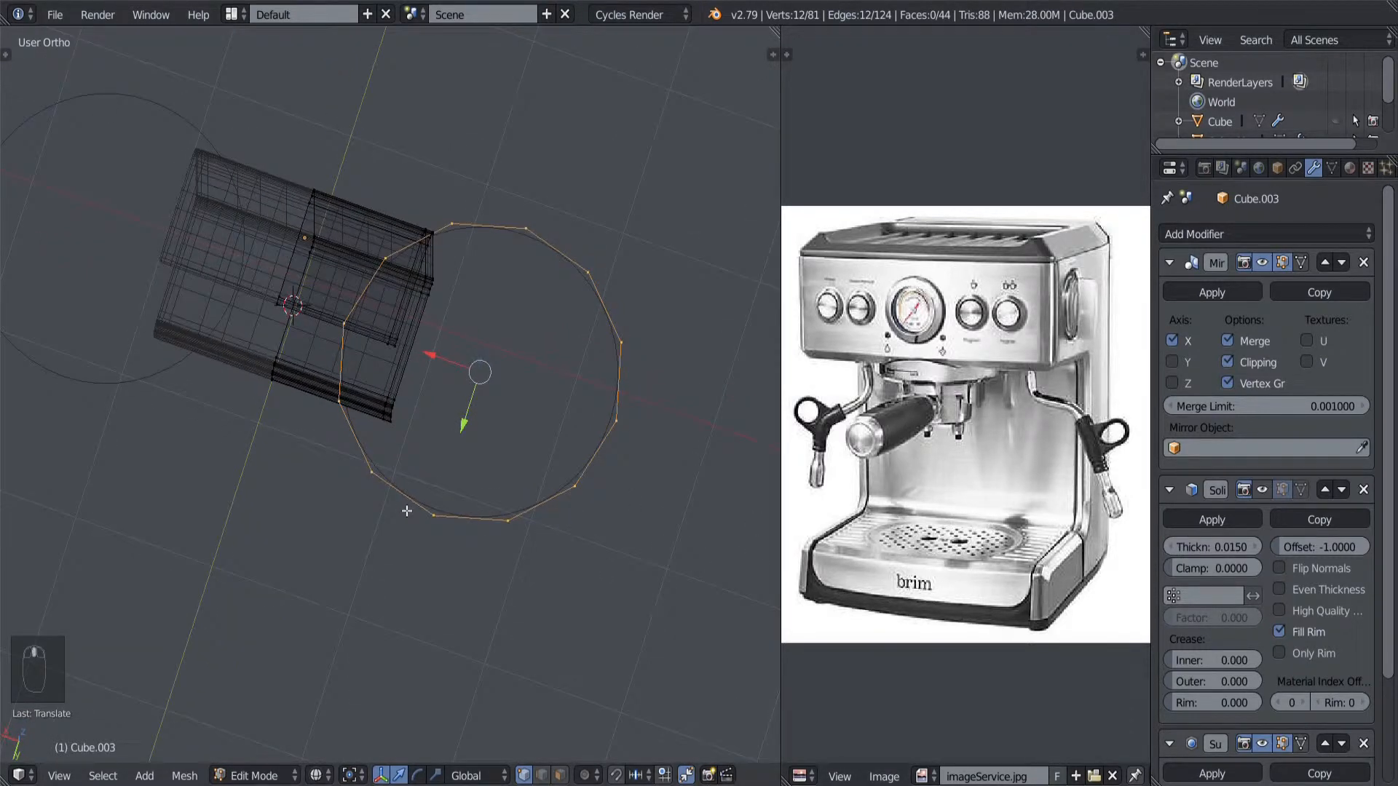
key("KP_7")
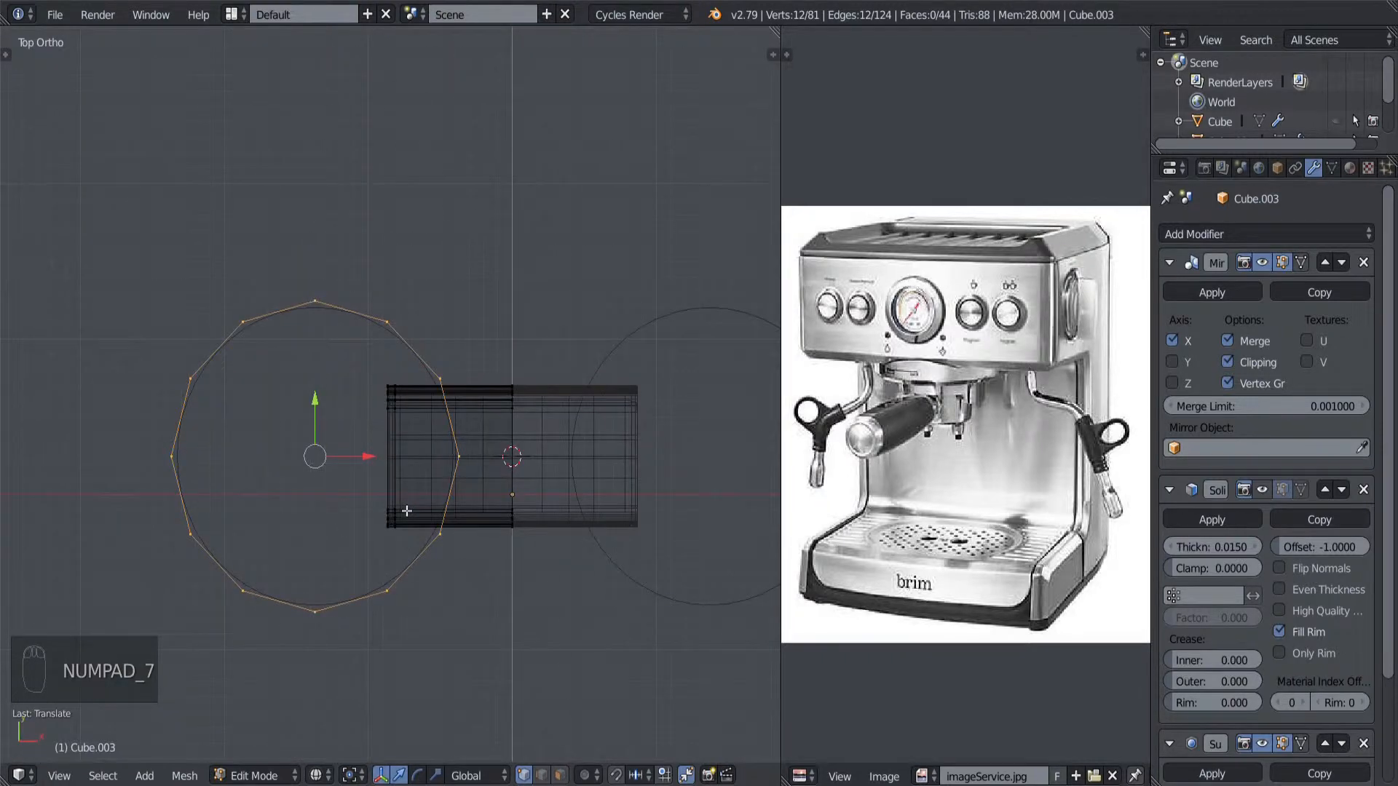
middle_click_drag(417, 533, 463, 517, "shift")
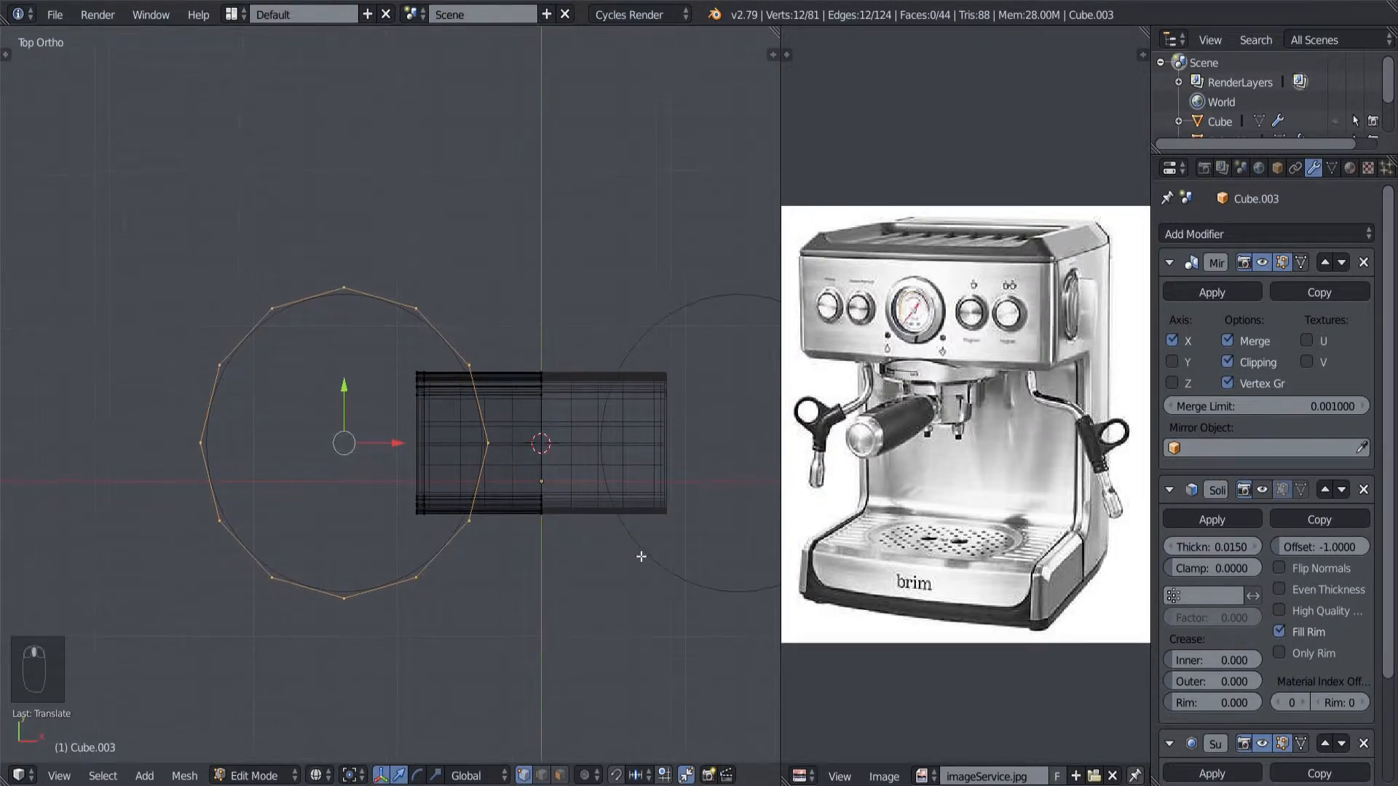
key("r")
right_click(640, 555)
key("r")
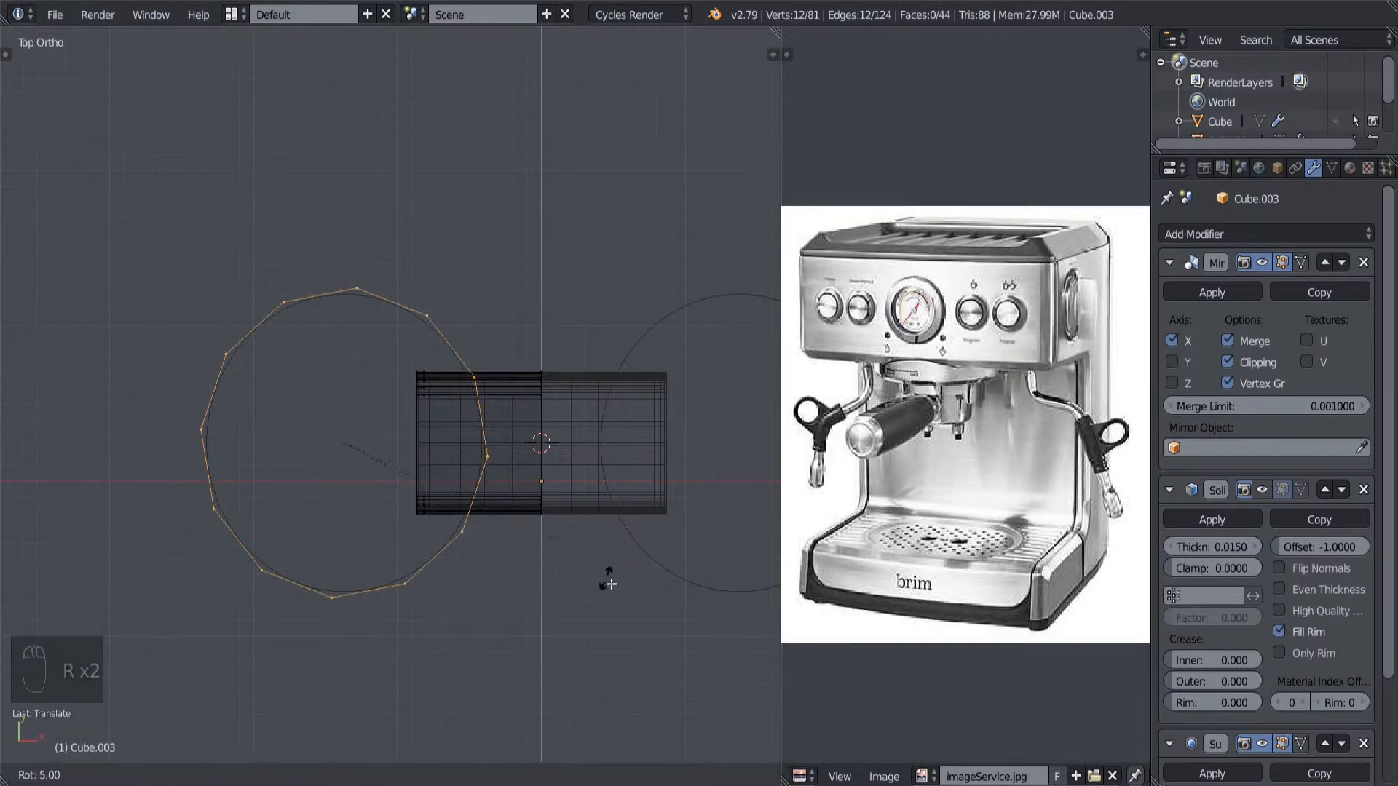
left_click(558, 601)
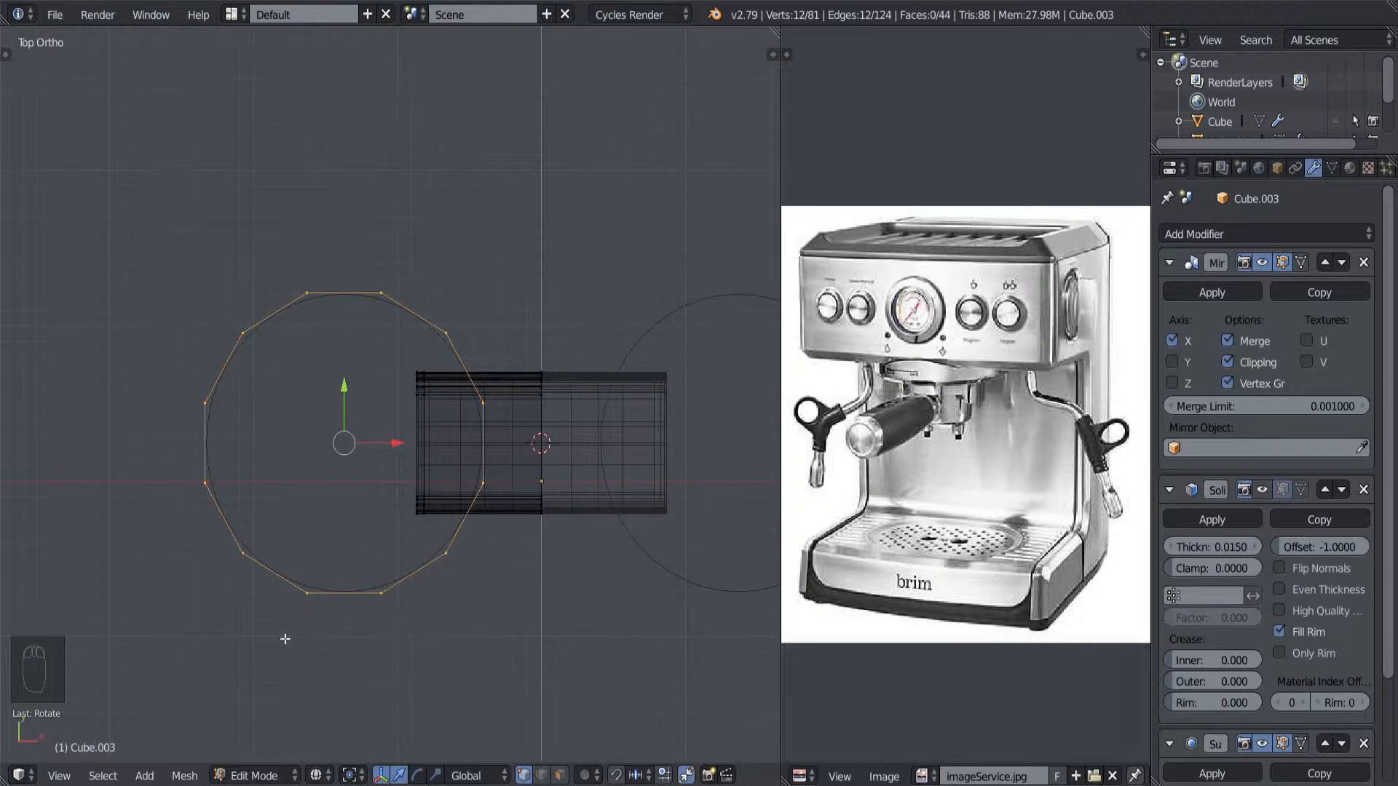
Step: Try deleting the four-vertex section of the circle nearest the mirror line, and undo the deletion
middle_click_drag(285, 639, 378, 484)
right_click(323, 452)
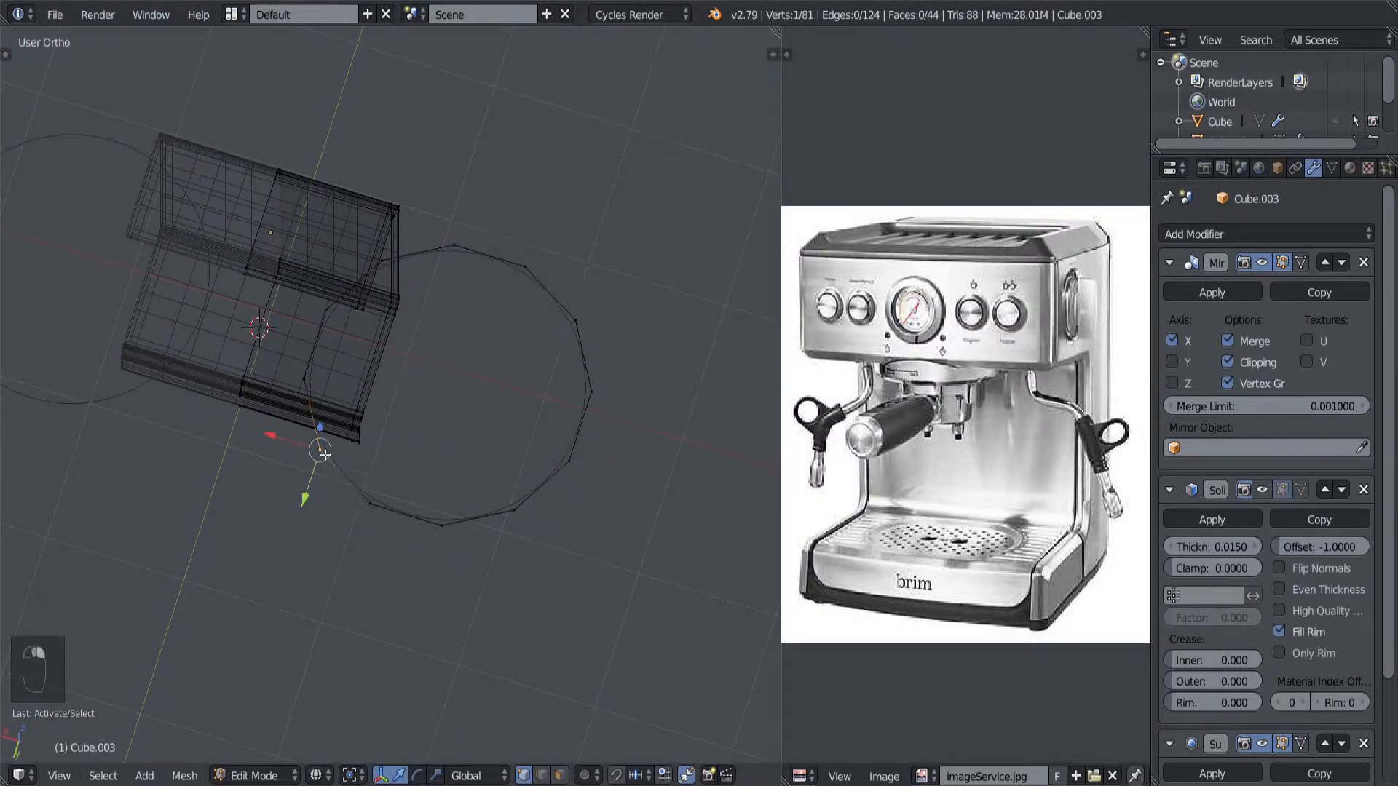
right_click(377, 274, "ctrl")
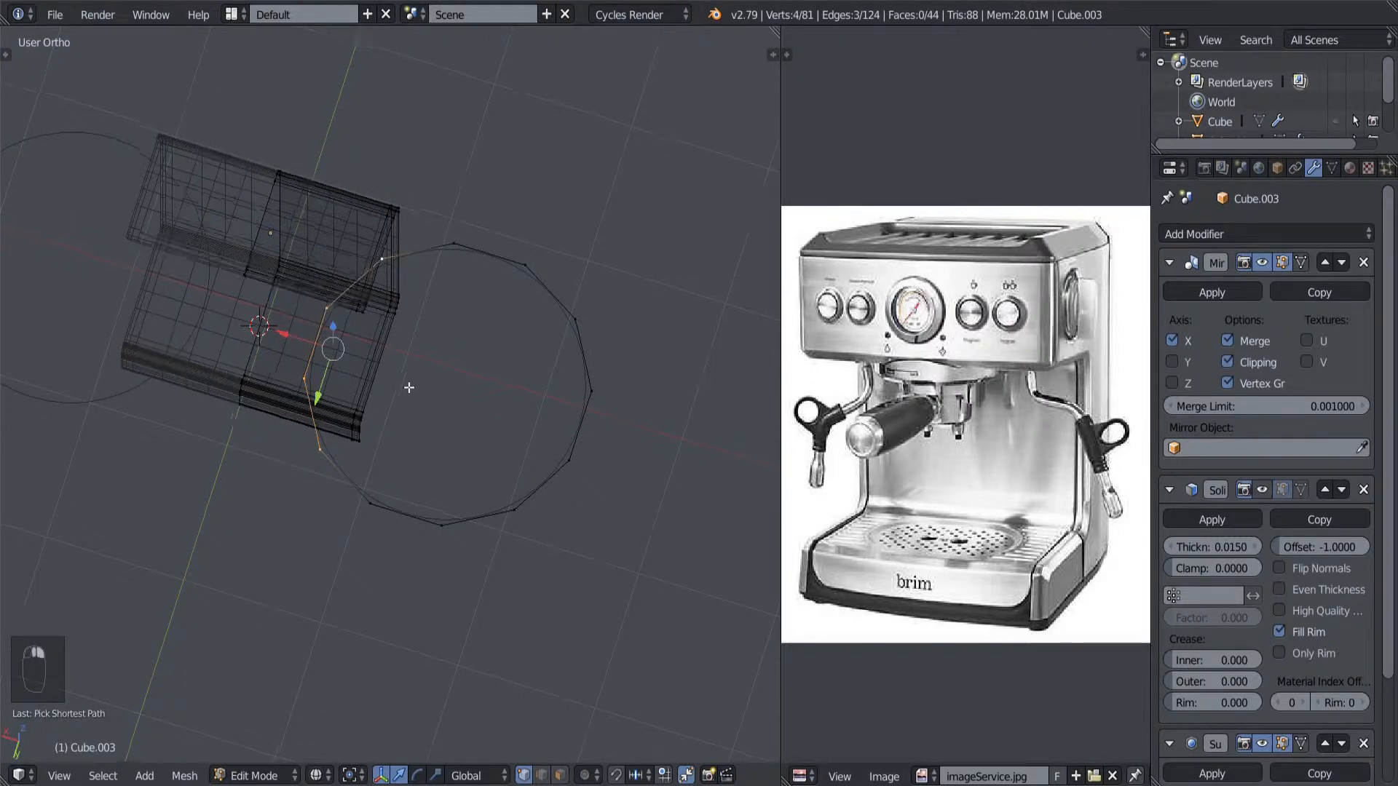
middle_click_drag(408, 386, 430, 490)
key("x")
left_click(448, 389)
key("ctrl+z")
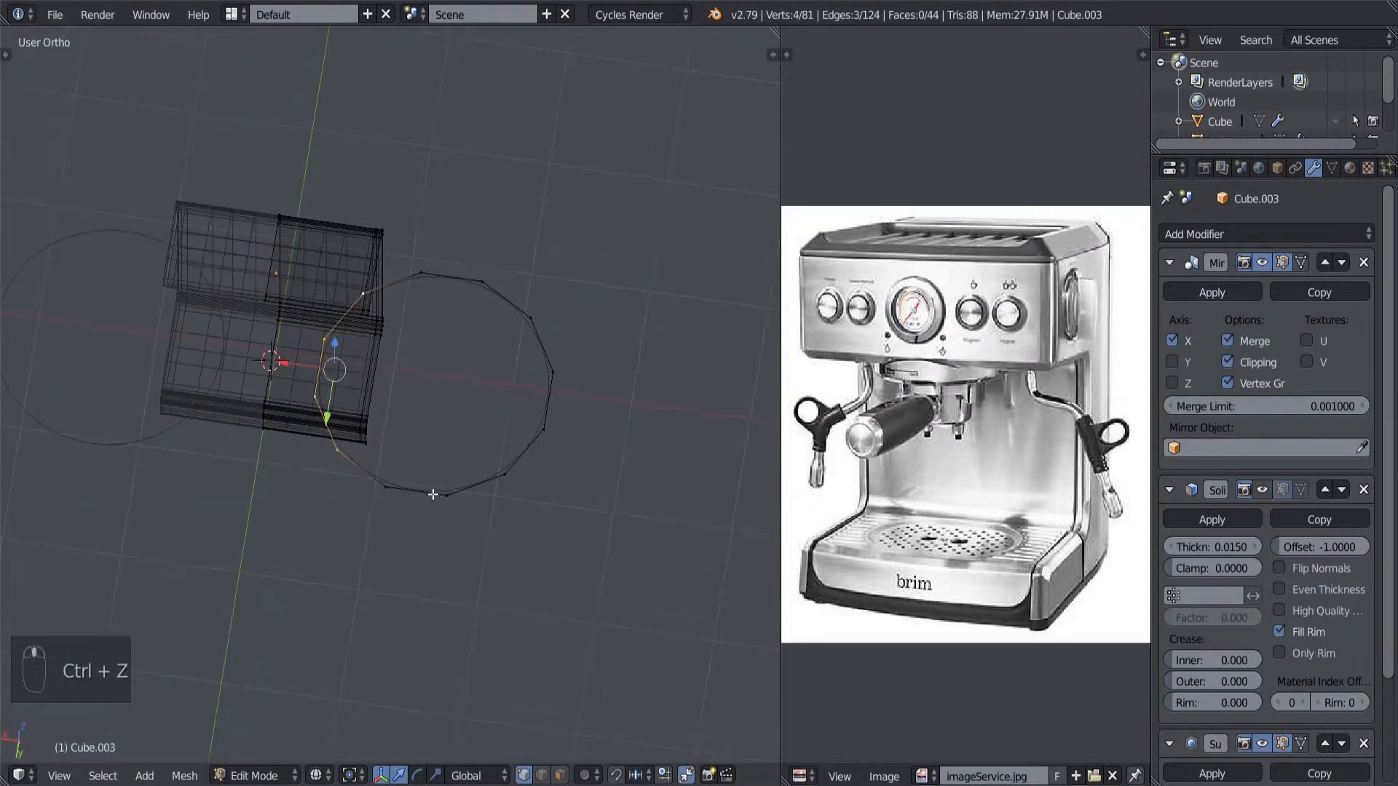
Step: Select the whole circle loop and scale it down to about half its size
key("a")
key("a")
key("a")
right_click(483, 484, "alt")
scroll(483, 485, "up", 2)
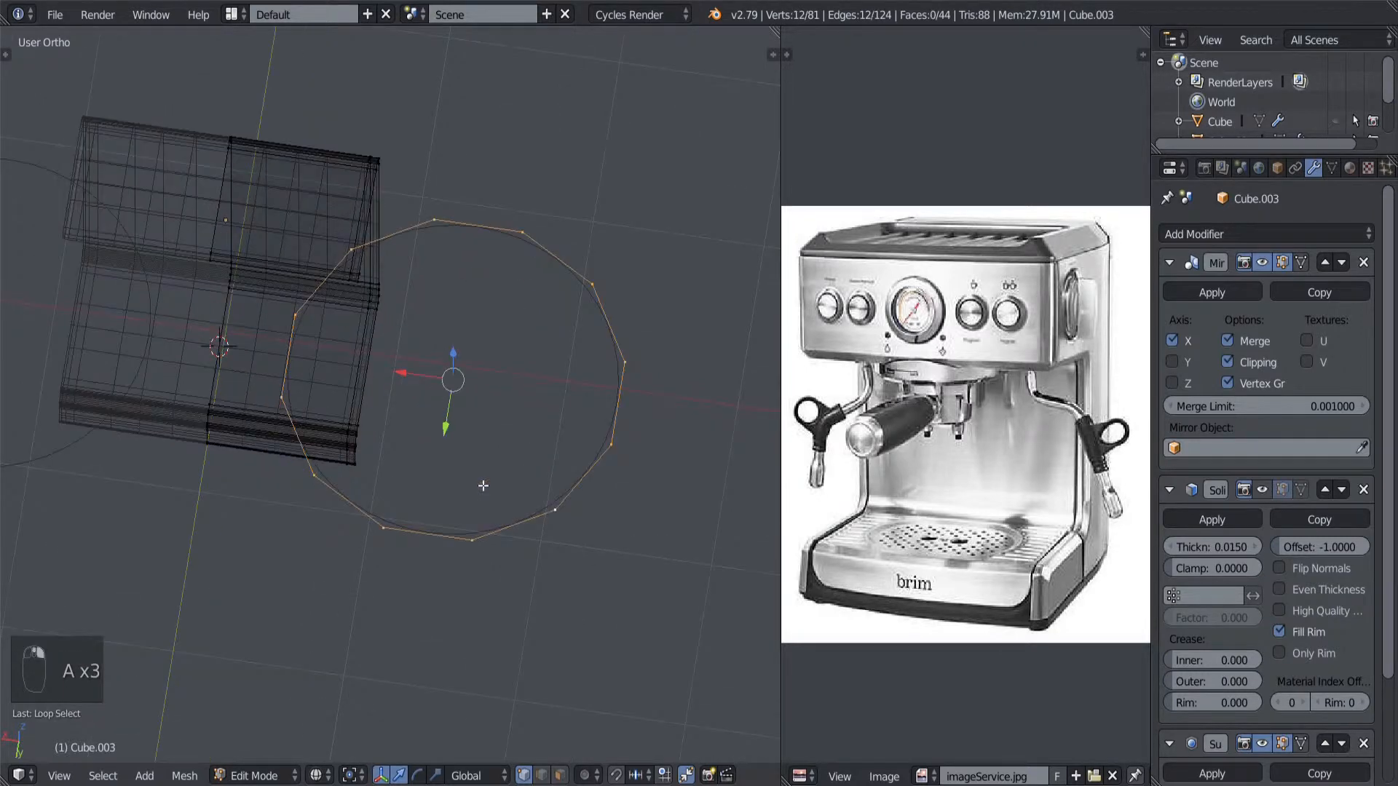
key("s")
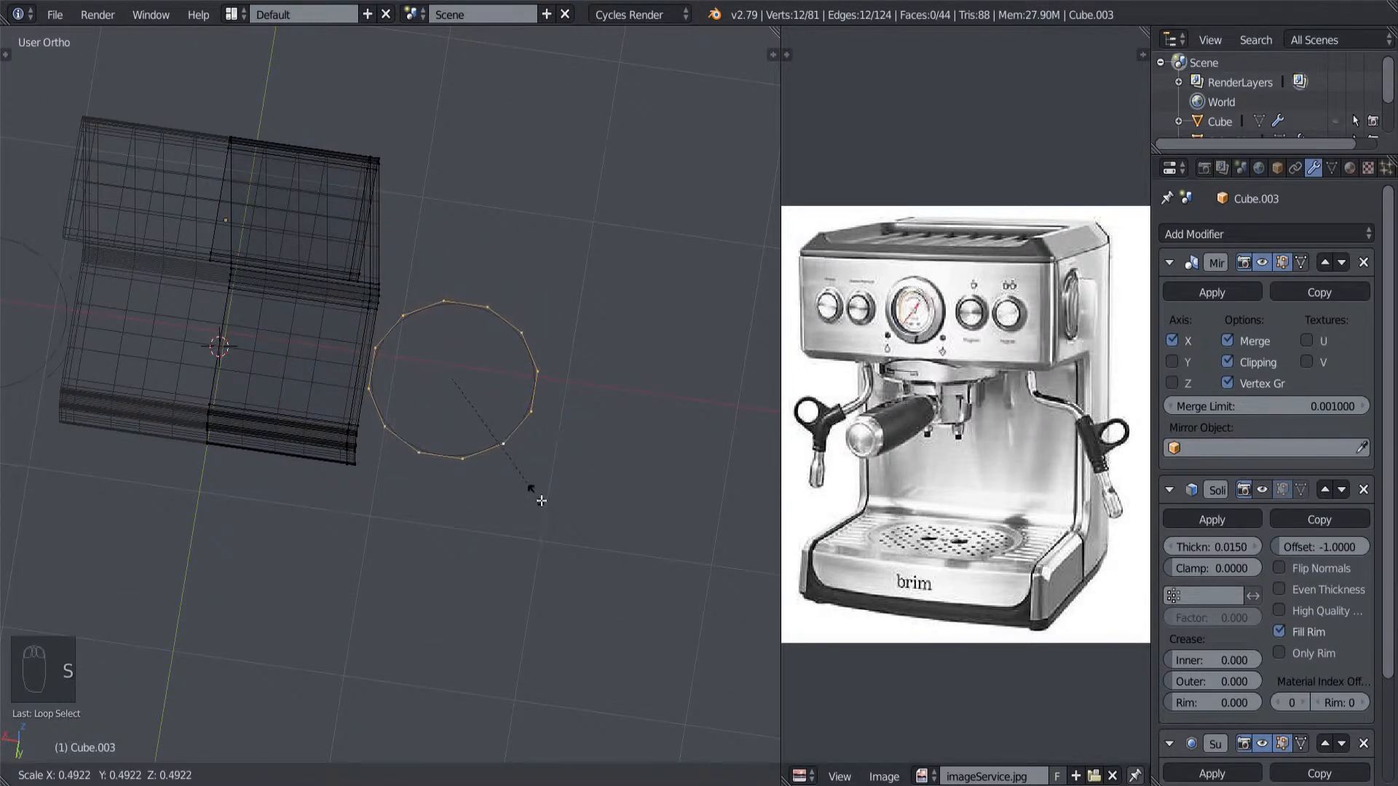
left_click(533, 491)
scroll(530, 489, "up", 3)
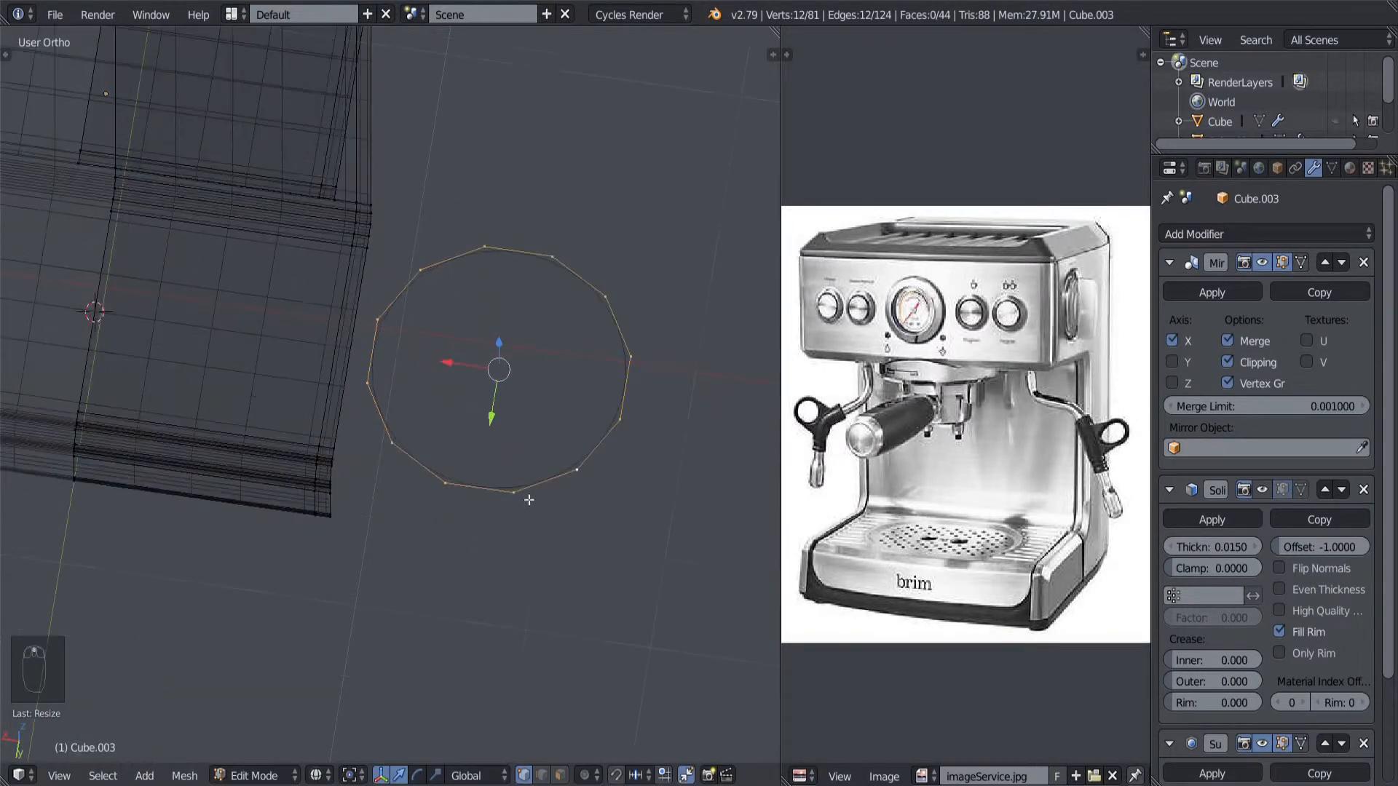
Step: Raise the circle along Z above the panel's base surface
key("z")
mouse_move(499, 493)
middle_mouse_down()
mouse_move(414, 464)
mouse_move(455, 440)
middle_mouse_up()
left_click_drag(502, 363, 503, 318)
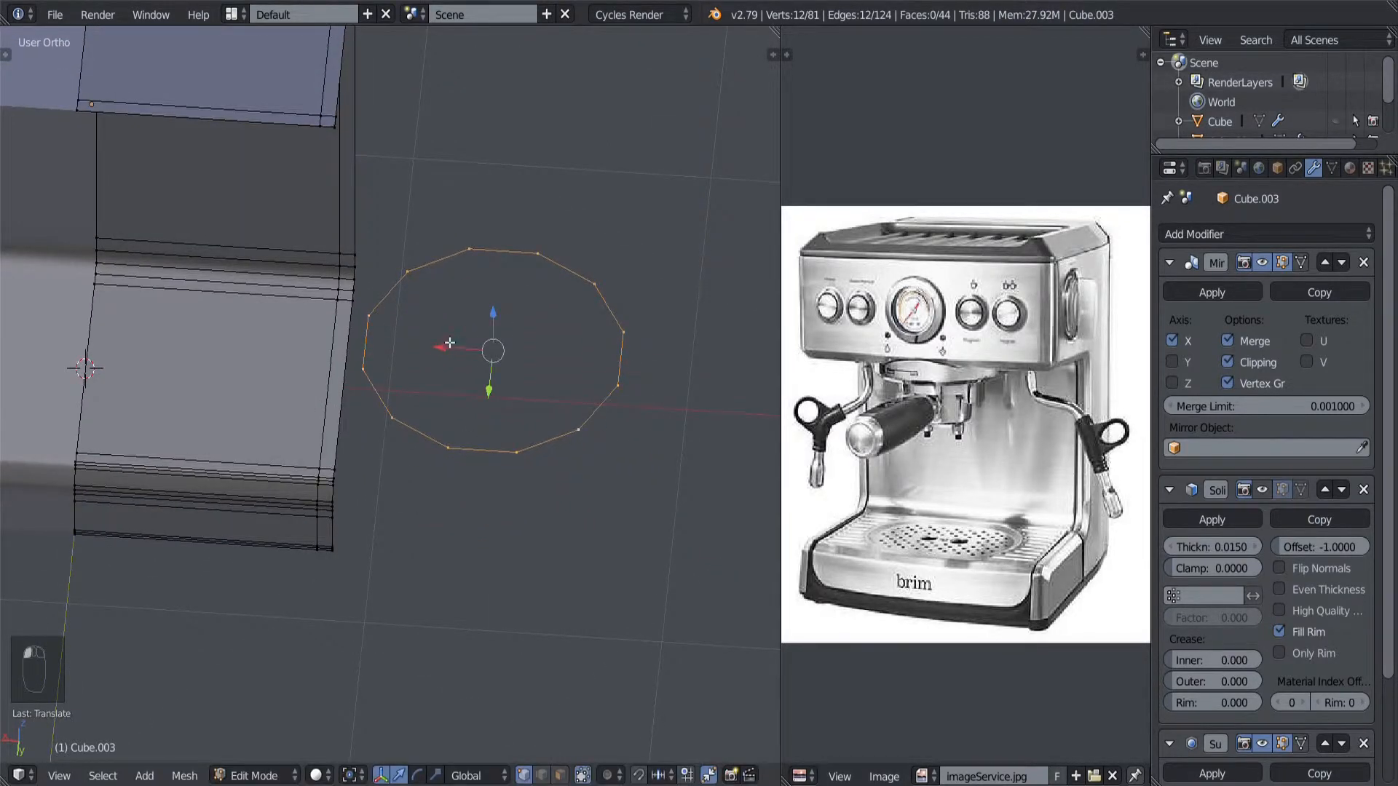
left_click(443, 337)
Step: Try sliding the circle along X up to the mirror line and shrinking it there, and undo the move
left_click_drag(436, 357, 422, 359)
middle_click_drag(422, 359, 189, 472)
key("KP_7")
key("z")
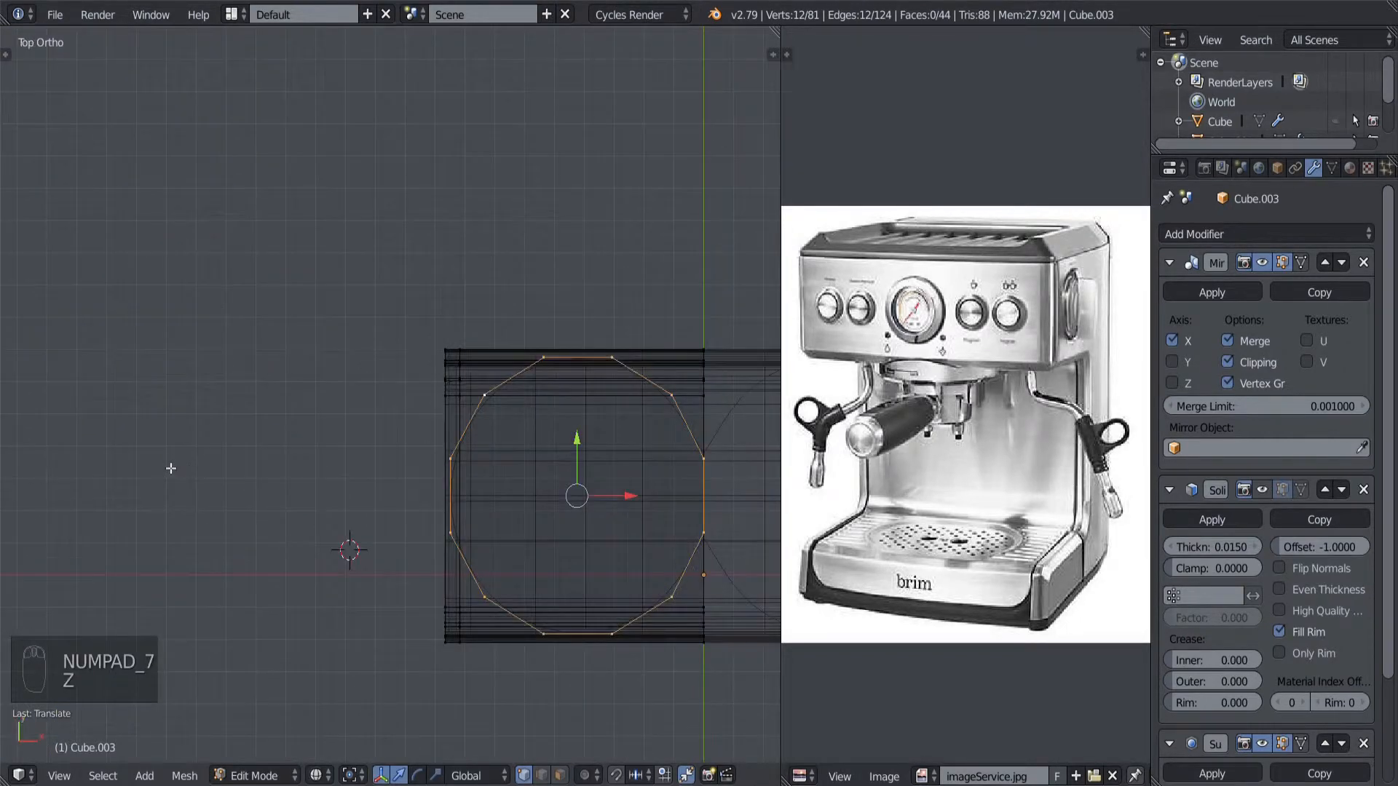
scroll(470, 552, "up", 2)
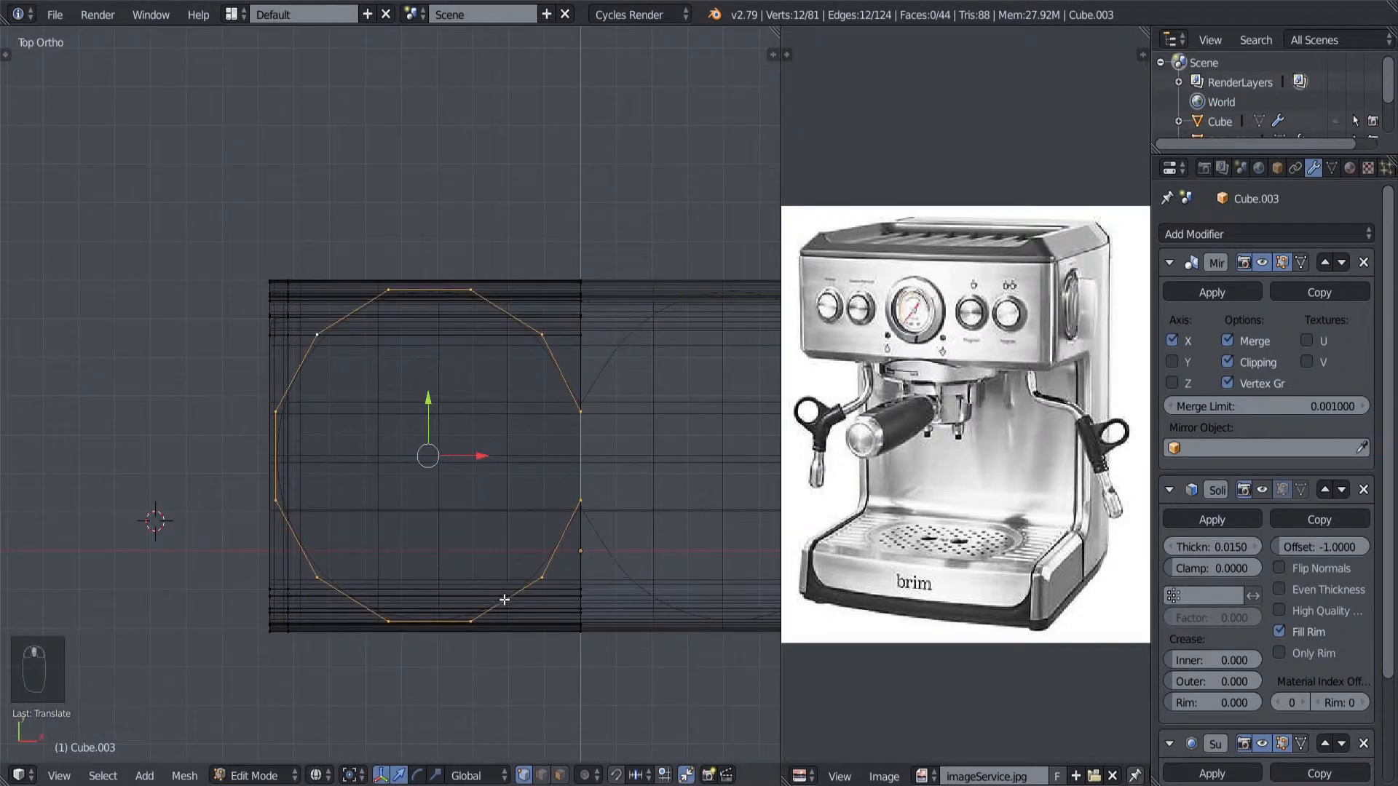
key("s")
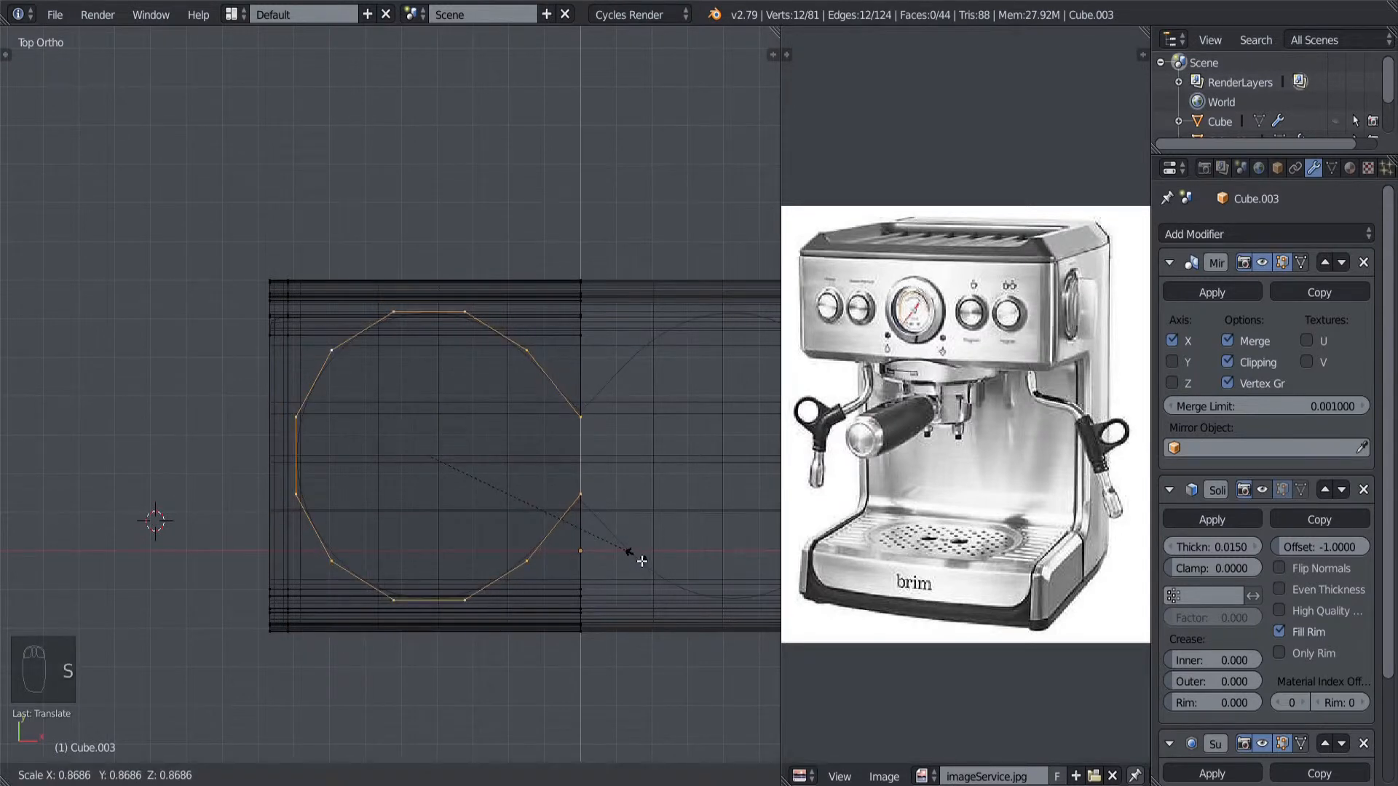
right_click(642, 561)
key("ctrl+z")
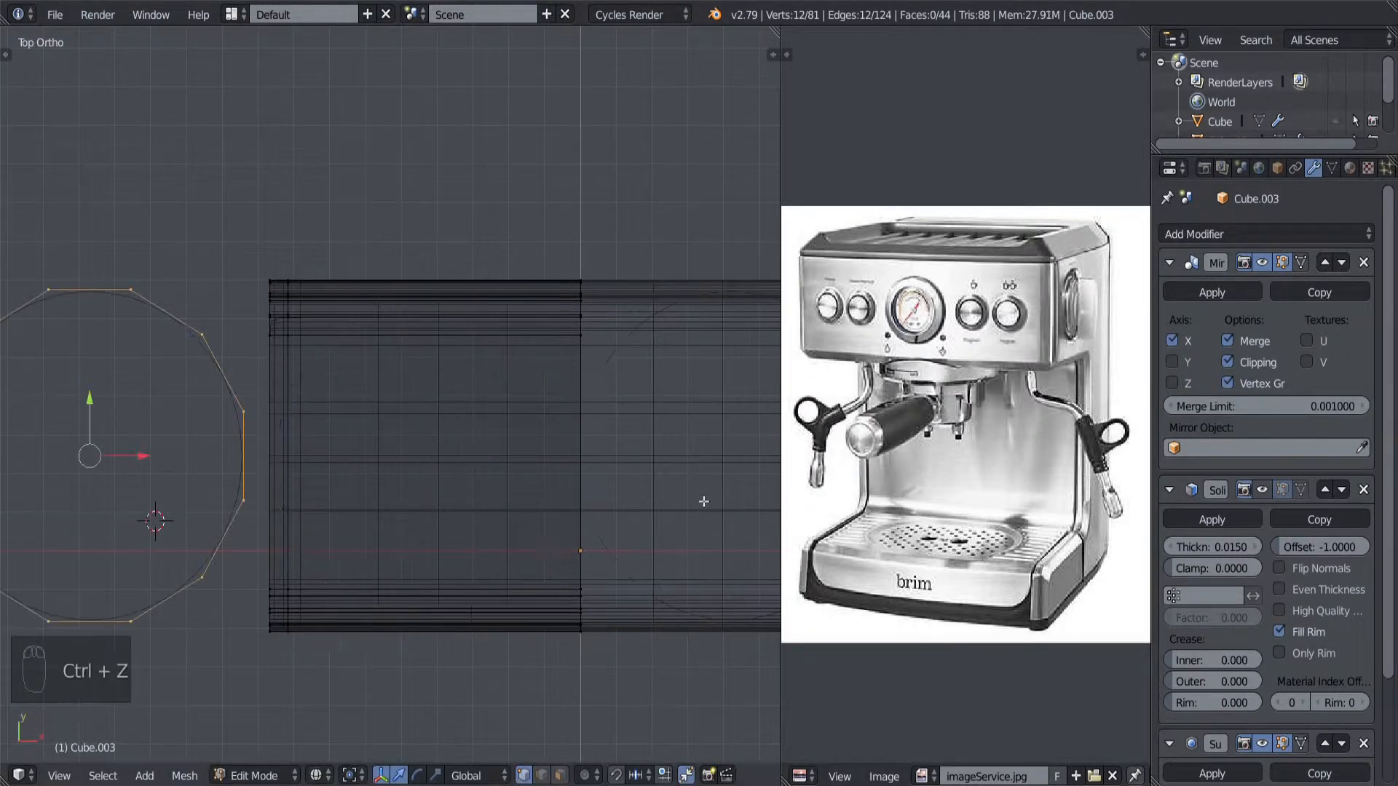
Step: Move the circle along X over the panel's half, scale it to about 0.83, and centre it between outer side and mirror line
left_click_drag(141, 463, 448, 467)
key("s")
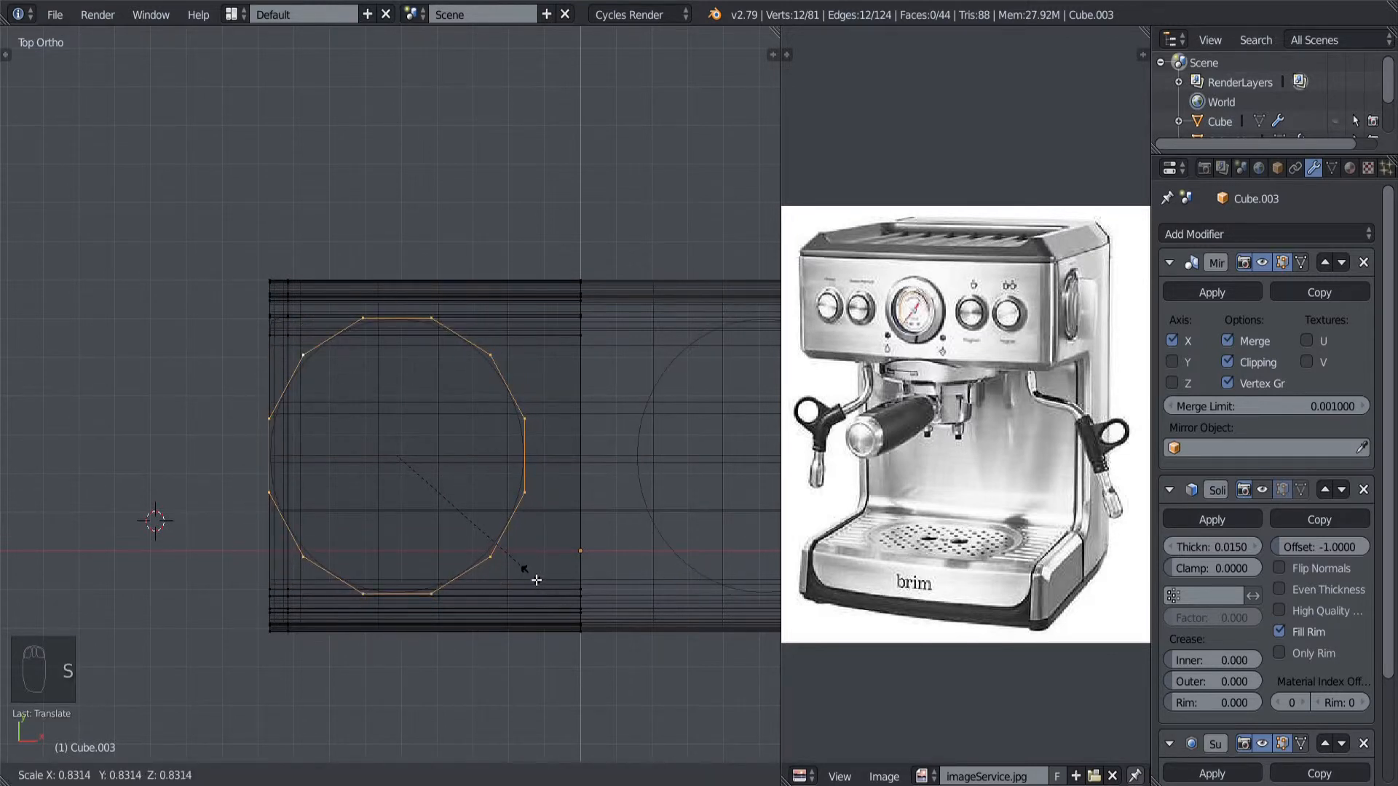
left_click(537, 581)
left_click_drag(452, 463, 490, 462)
left_click(441, 411)
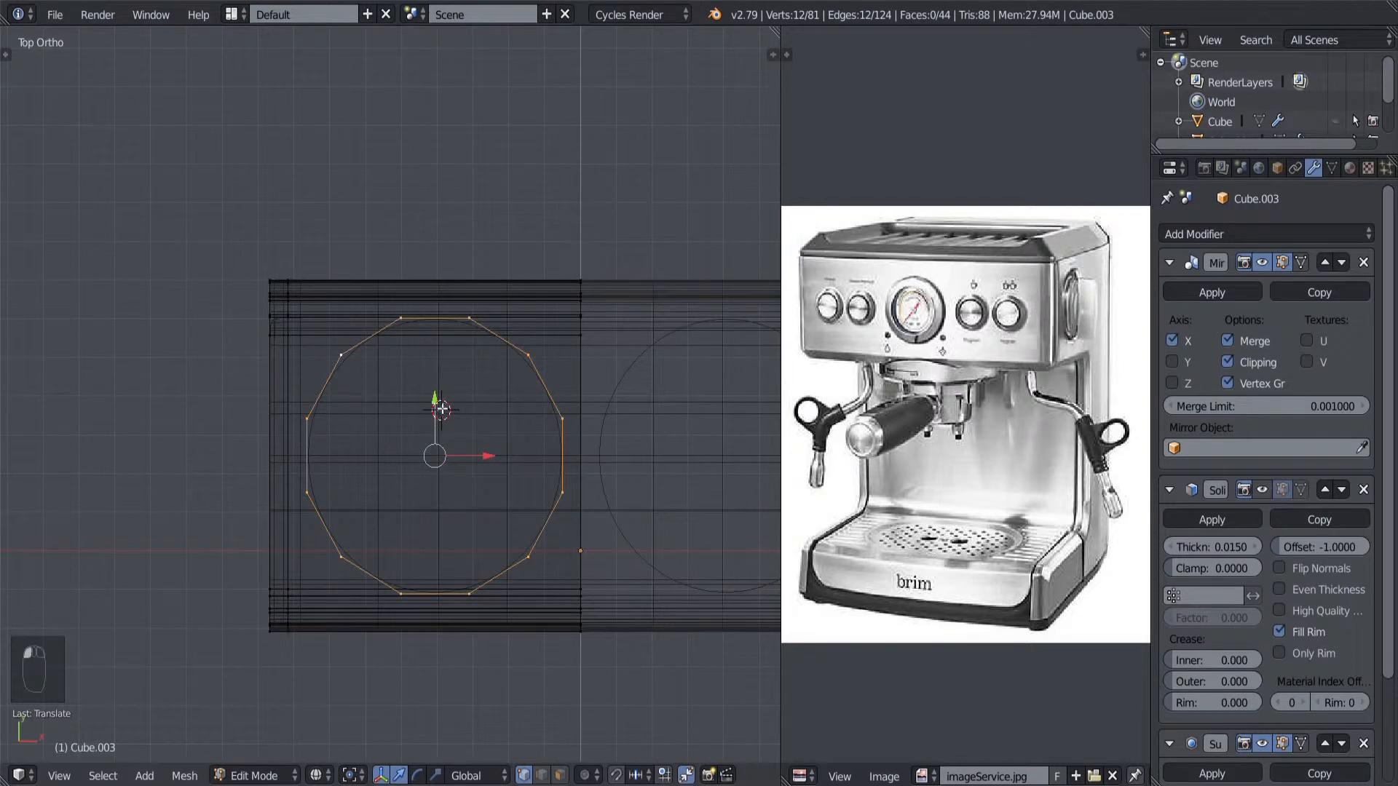
Step: Lower the circle along Z onto the panel's base surface and shift it slightly along Y to centre it
mouse_move(442, 409)
middle_mouse_down()
mouse_move(491, 346)
mouse_move(505, 387)
mouse_move(527, 377)
middle_mouse_up()
key("z")
scroll(503, 379, "up", 2)
left_click_drag(464, 379, 463, 480)
middle_click_drag(464, 479, 452, 527)
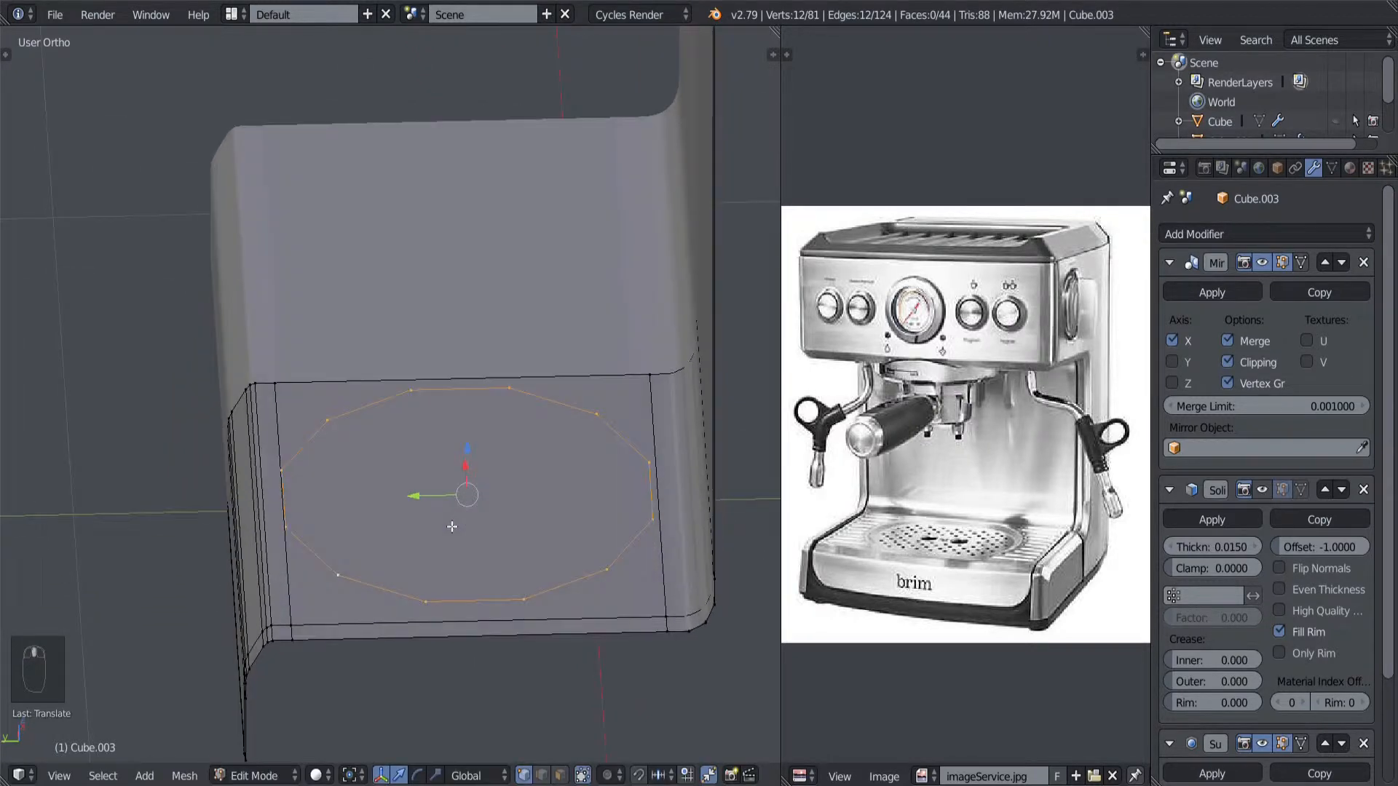
left_click_drag(429, 496, 460, 504)
Step: Enlarge the circle slightly in two passes so it nearly fills the base surface between its side edge loops
middle_click_drag(477, 543, 527, 589)
key("s")
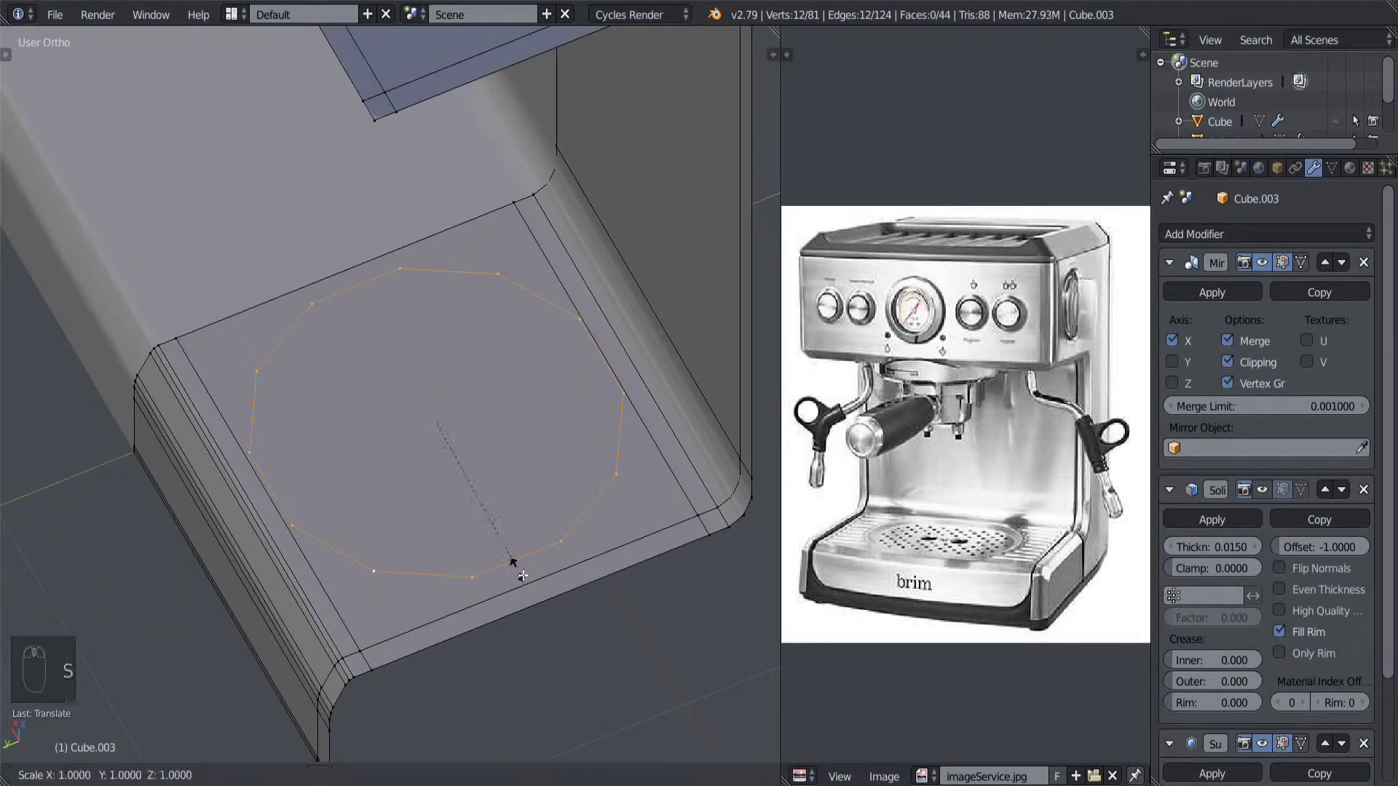
left_click(536, 584)
middle_click_drag(536, 585, 416, 416)
key("s")
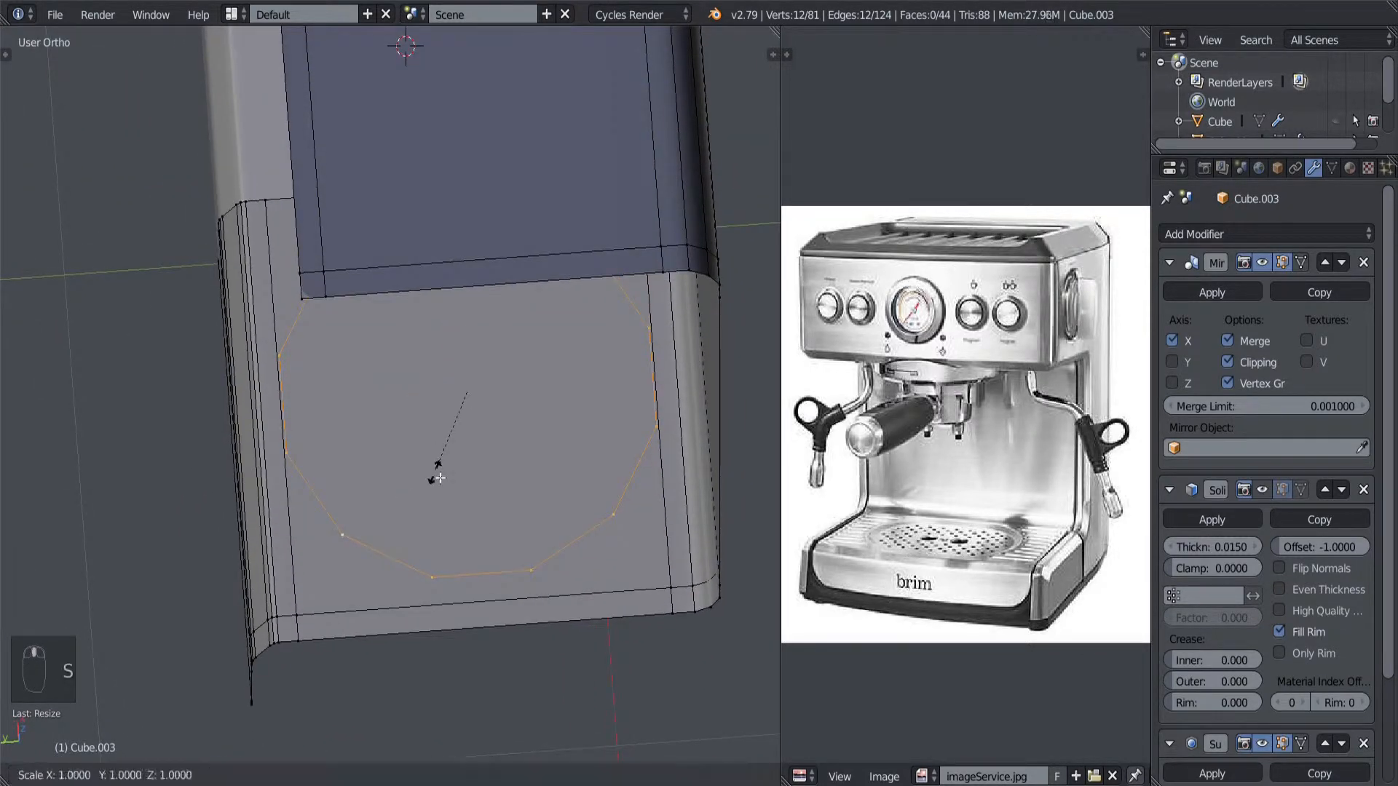
left_click(437, 489)
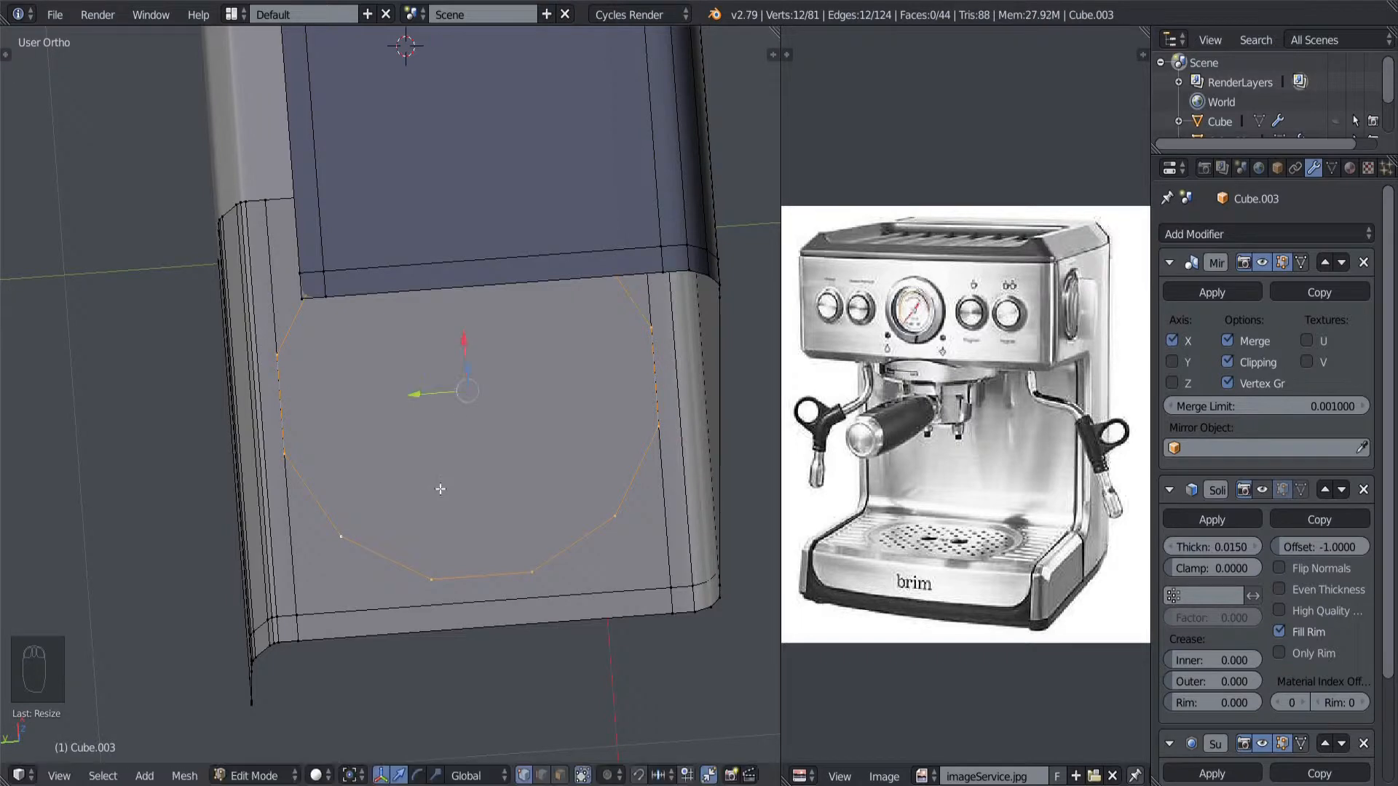
Step: Delete the four circle vertices nearest the mirror line, leaving an open eight-vertex arc on the base surface
middle_click_drag(437, 489, 380, 408)
key("z")
right_click(380, 334)
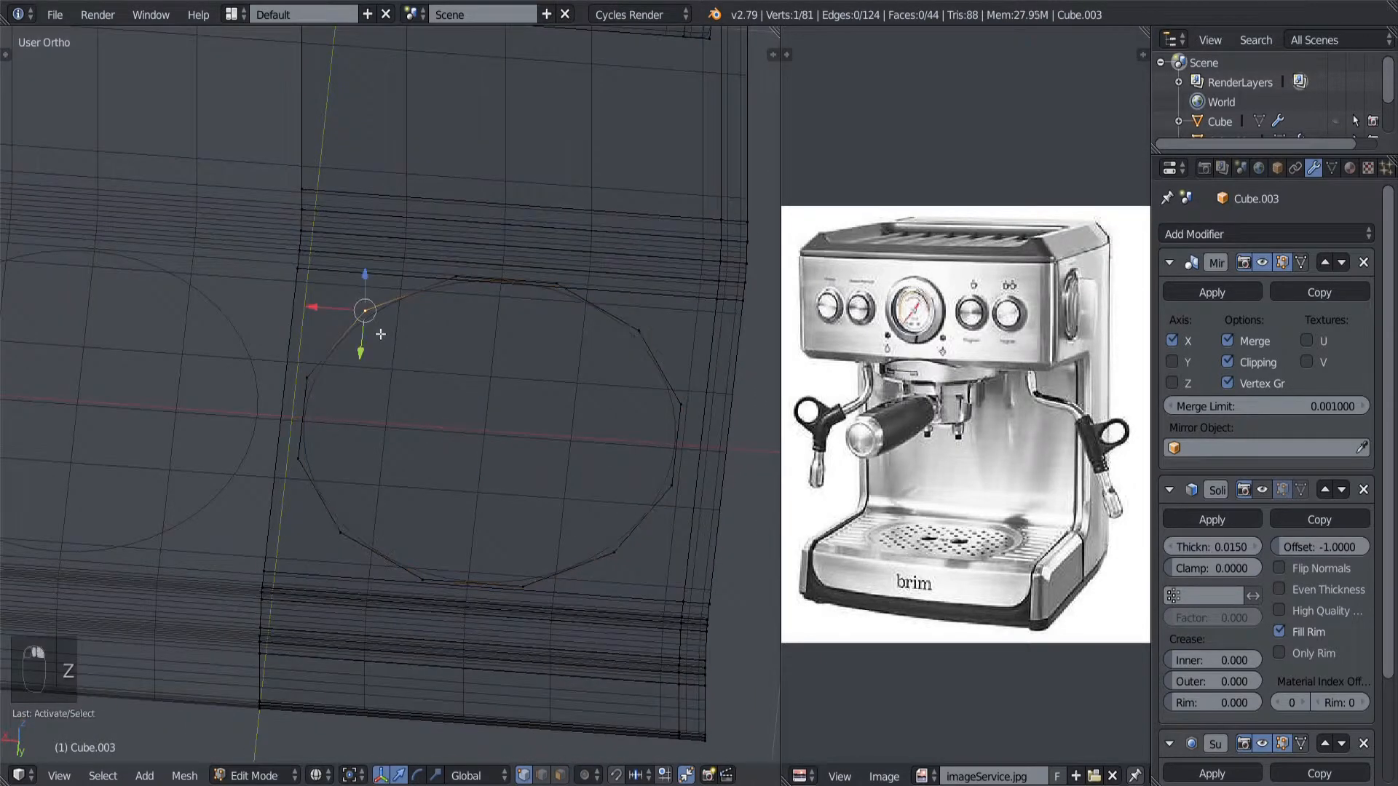
right_click(370, 525, "ctrl")
key("x")
left_click(505, 419)
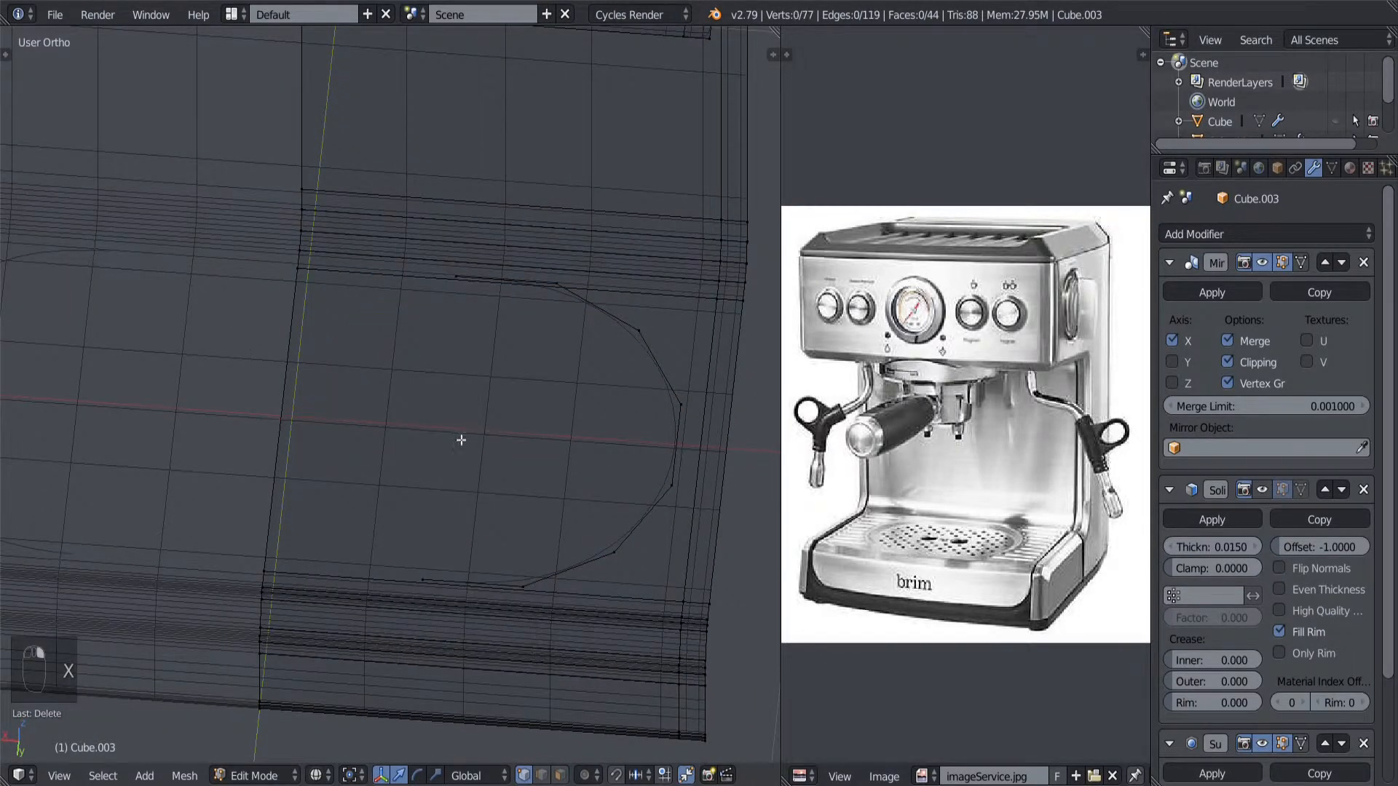
key("z")
key("z")
key("z")
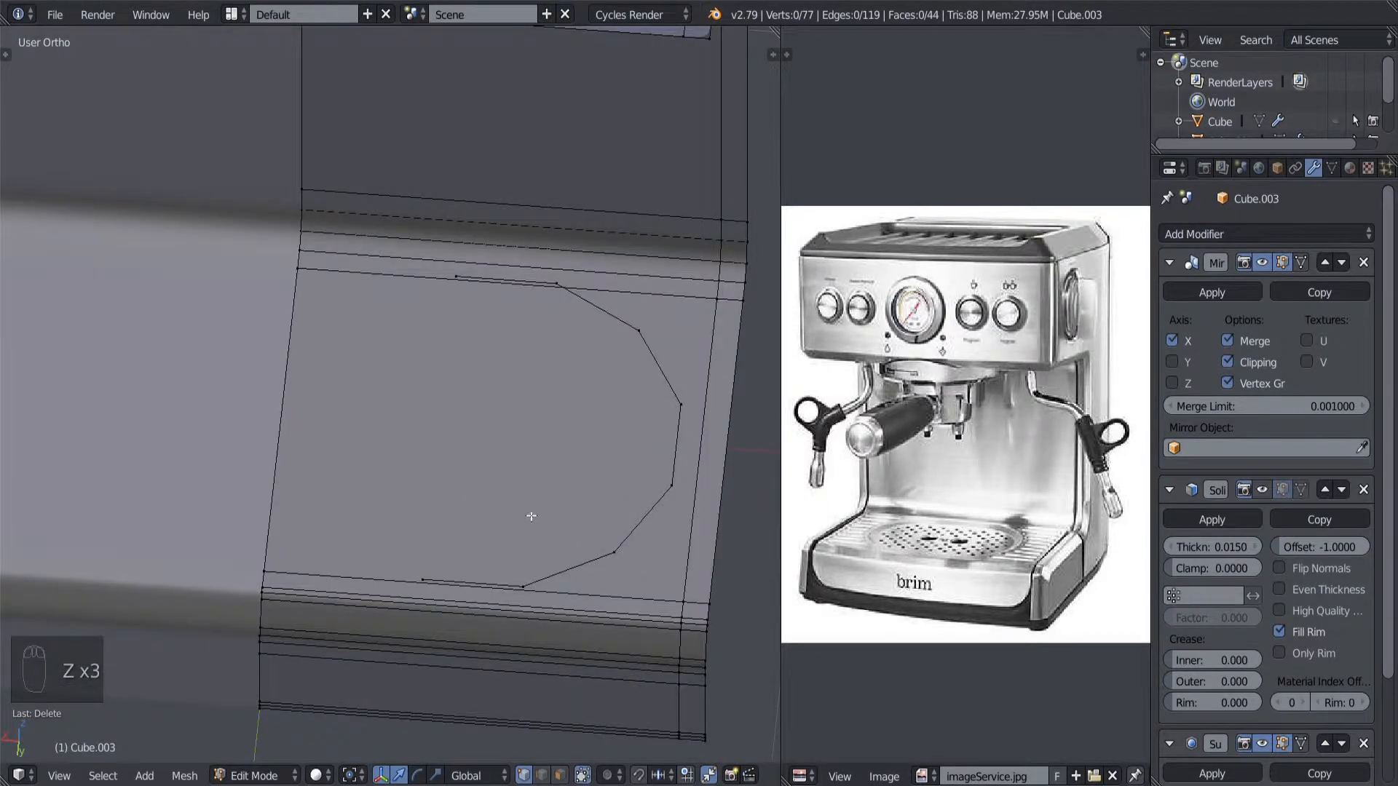
Step: Move the open arc along X towards the mirror line, leaving a gap between its ends and the centre
right_click(647, 524, "alt")
left_click_drag(515, 441, 423, 454)
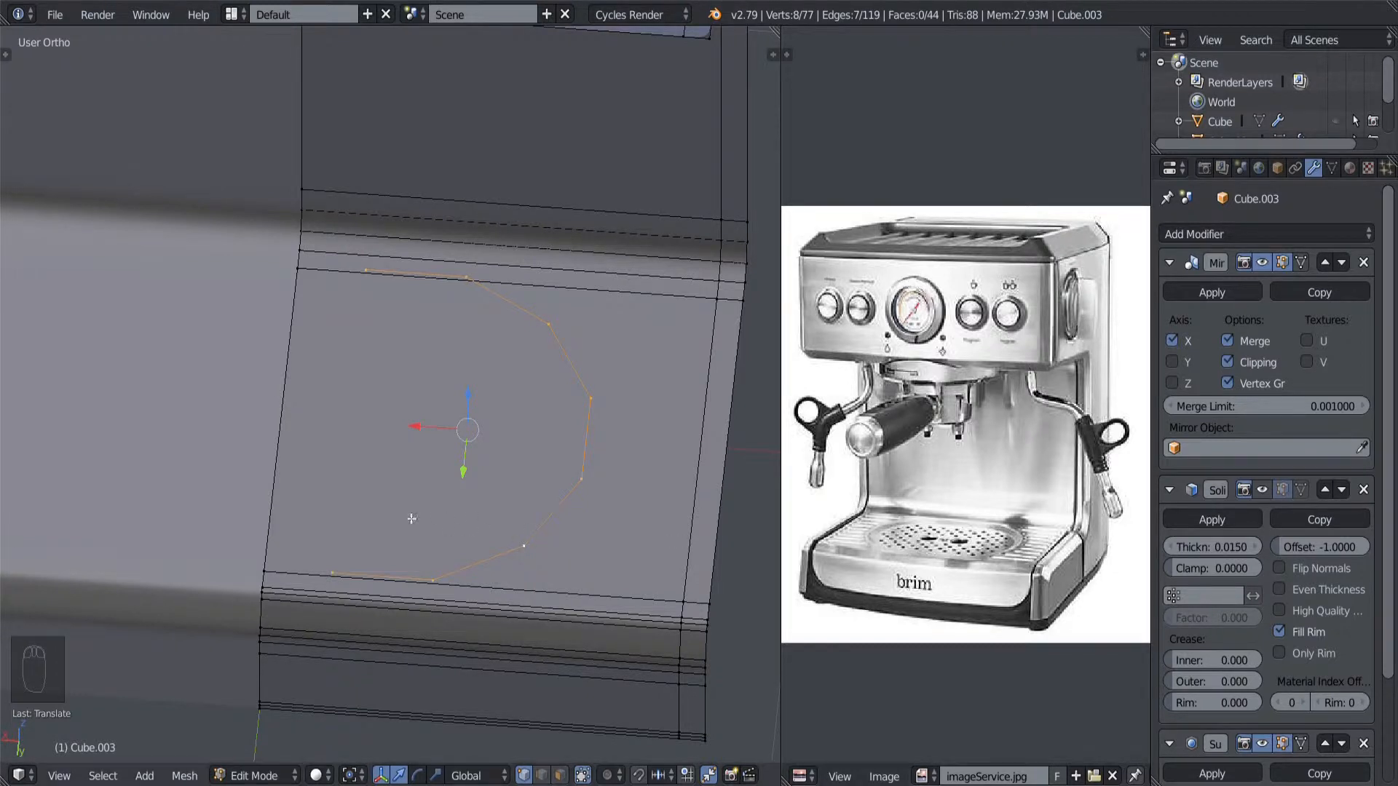
middle_click_drag(389, 478, 447, 495, "shift")
key("g")
key("x")
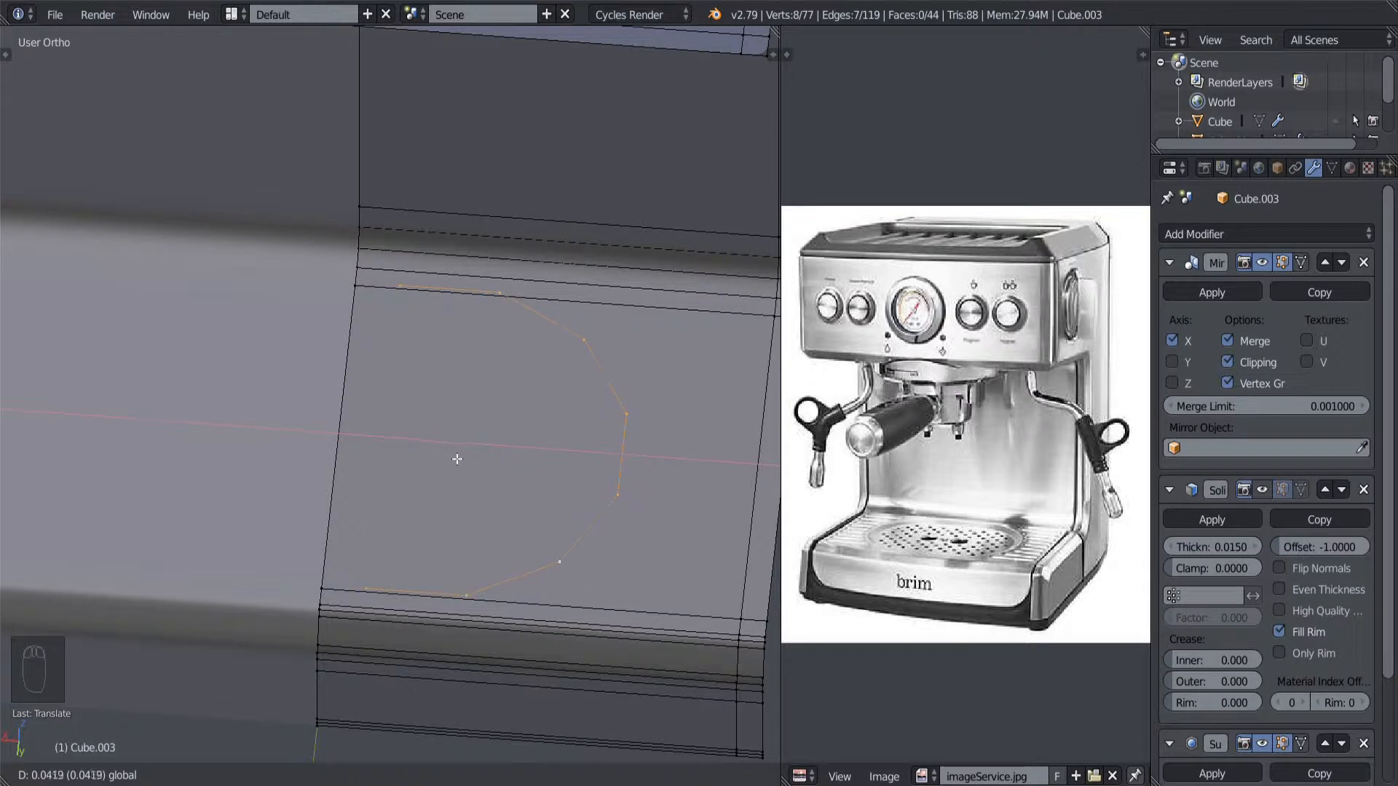
left_click(498, 467)
scroll(500, 471, "down", 1)
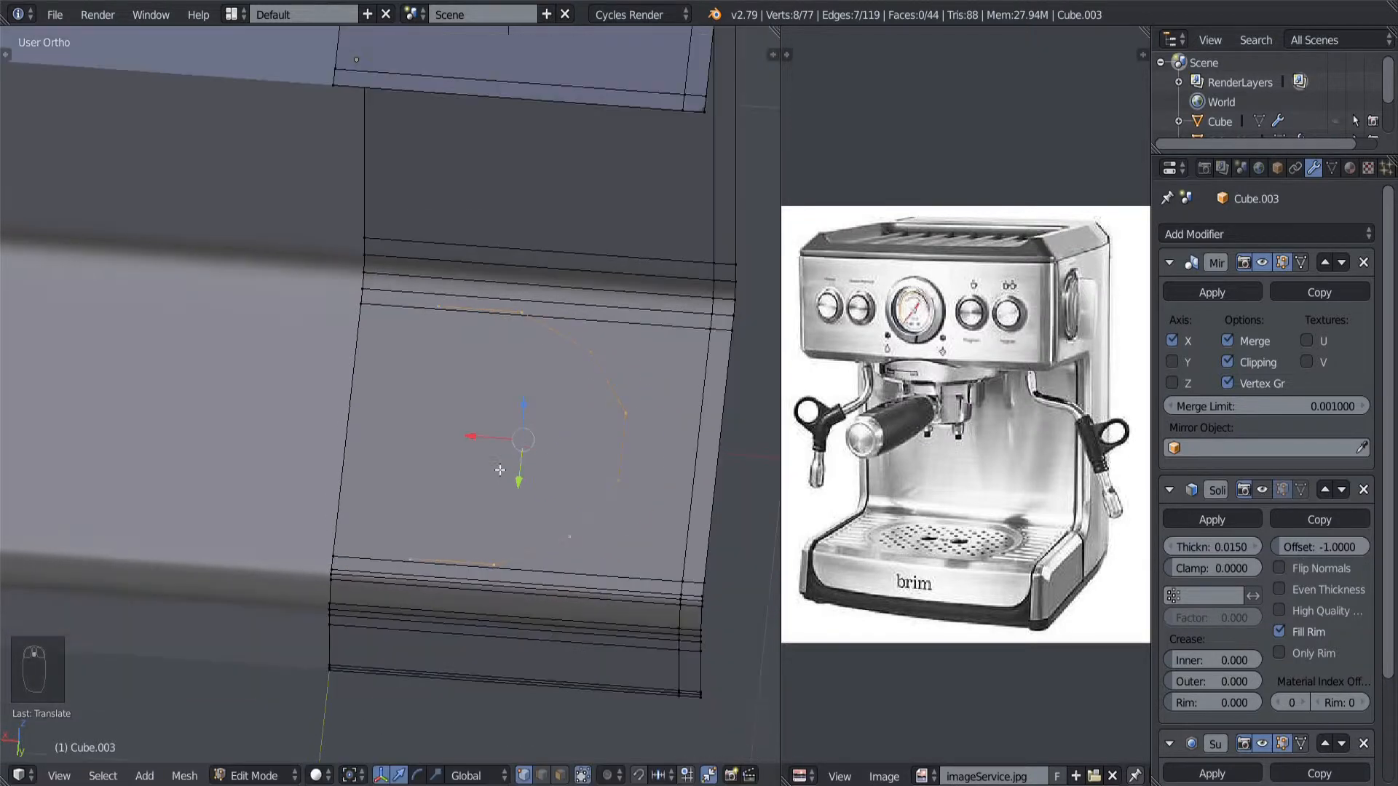
middle_click_drag(496, 481, 473, 486, "shift")
scroll(473, 486, "up", 1)
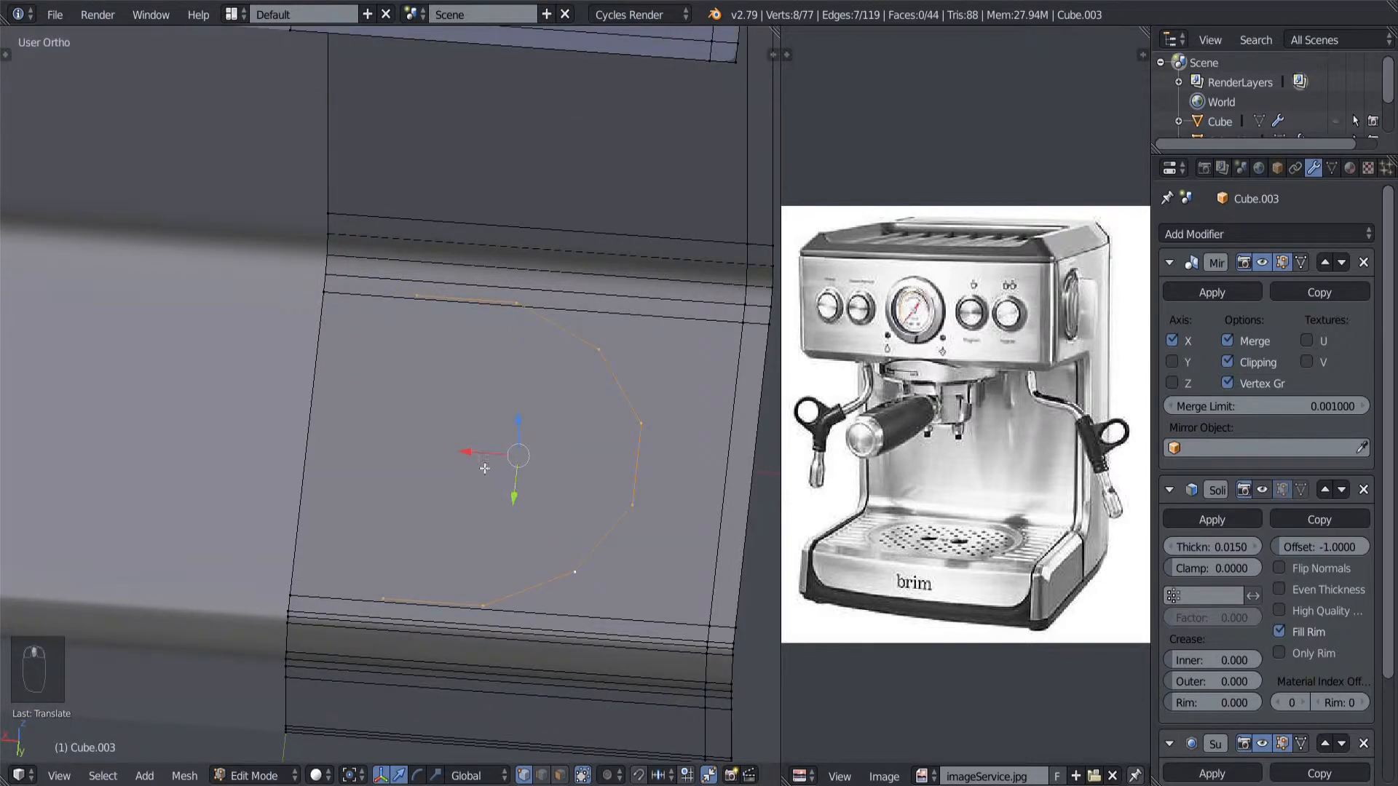
left_click_drag(476, 457, 470, 459)
Step: Extrude the arc's two end vertices along X up to the mirror line
middle_click_drag(443, 471, 496, 485, "shift")
right_click(438, 610)
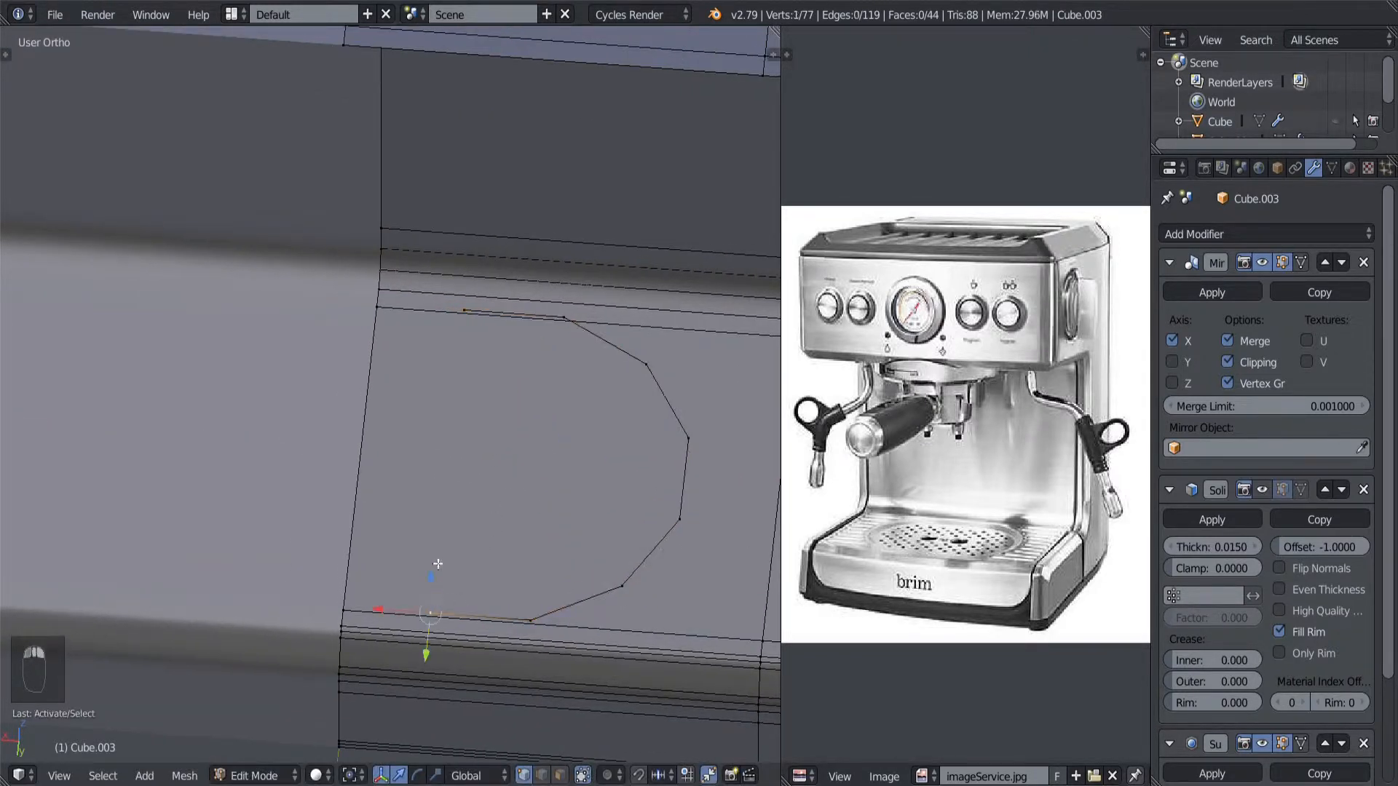
right_click(462, 334, "shift")
key("e")
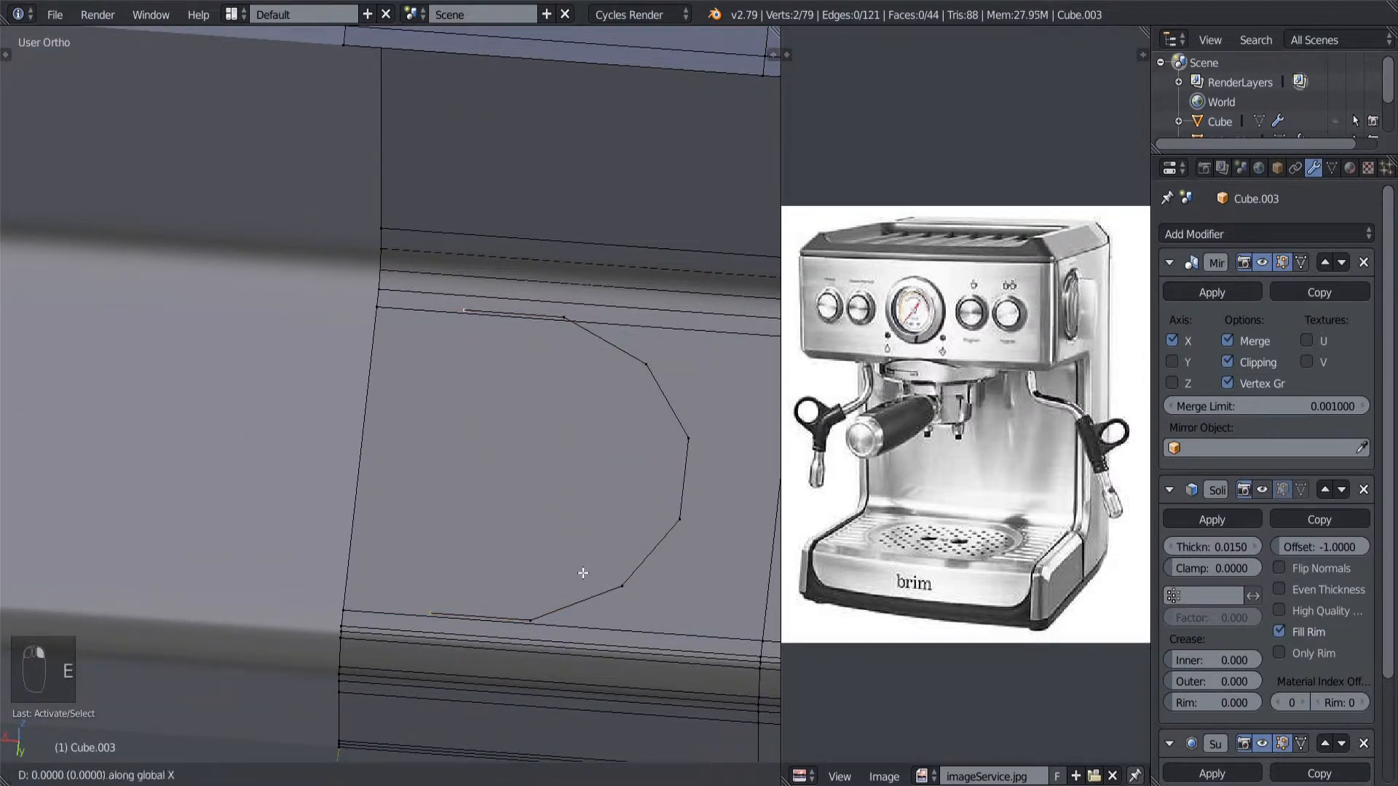
left_click(483, 566)
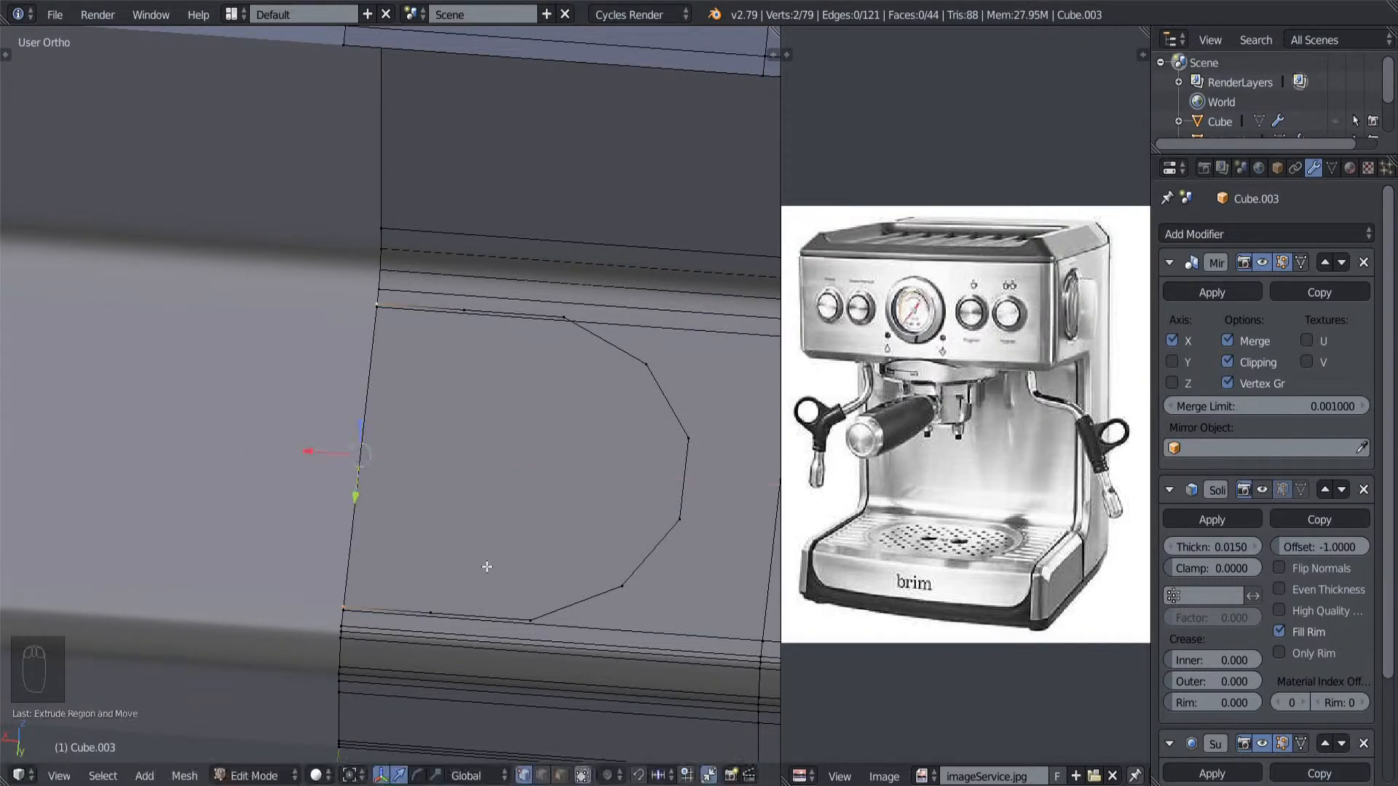
Step: Add two loop cuts running front to back through the panel, aligned with the two arc vertex pairs nearest the mirror line
middle_click_drag(601, 649, 530, 646)
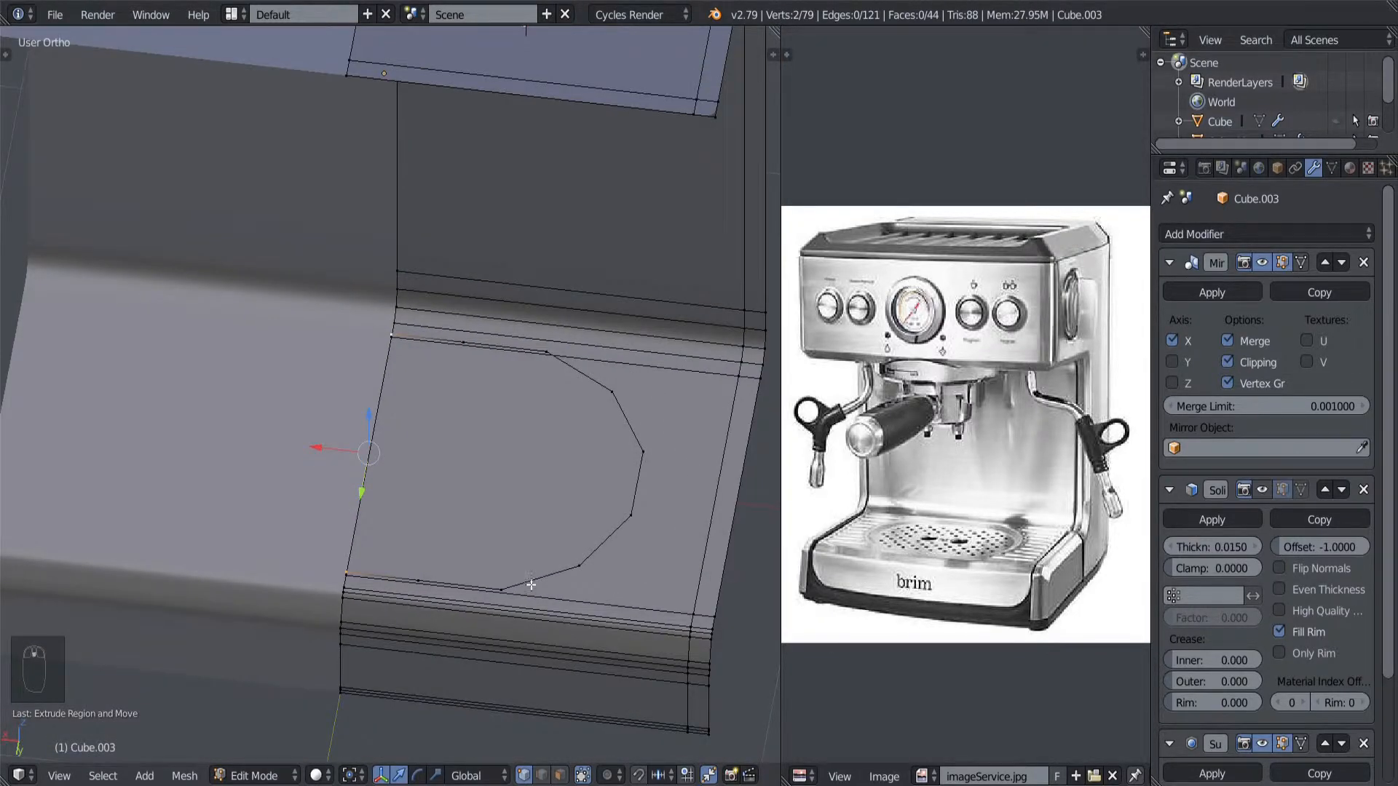
middle_click_drag(531, 585, 437, 533)
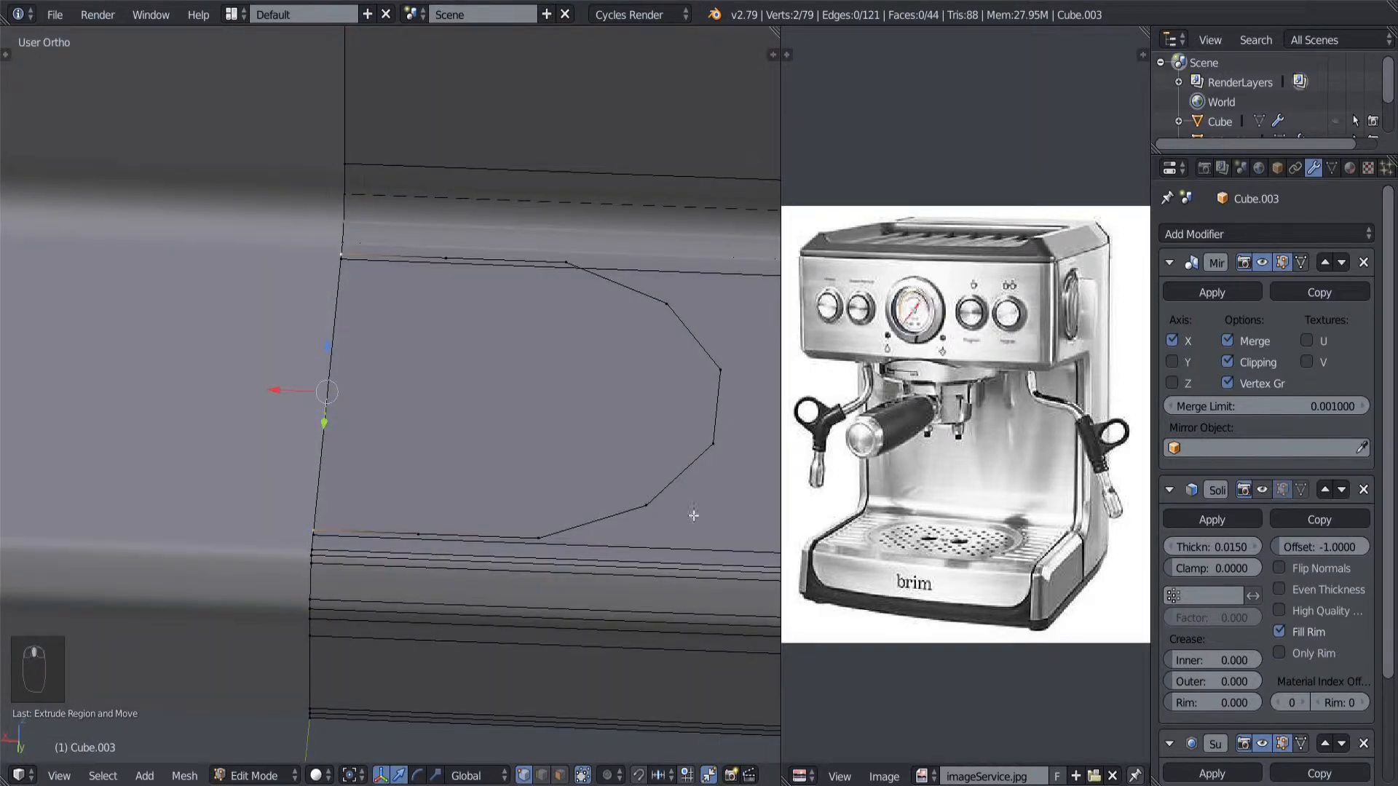
middle_click_drag(517, 616, 486, 582)
key("ctrl+r")
left_click(486, 581)
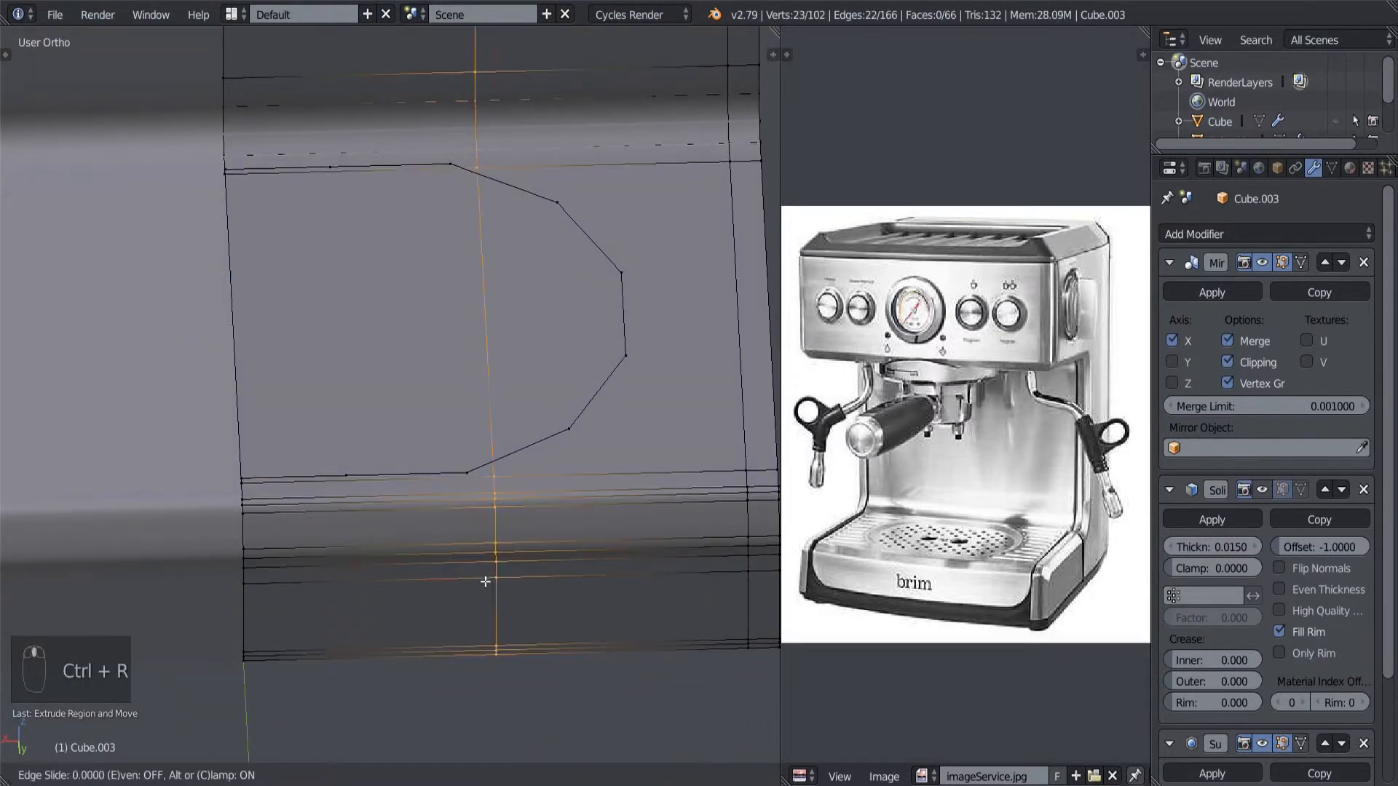
left_click(362, 474)
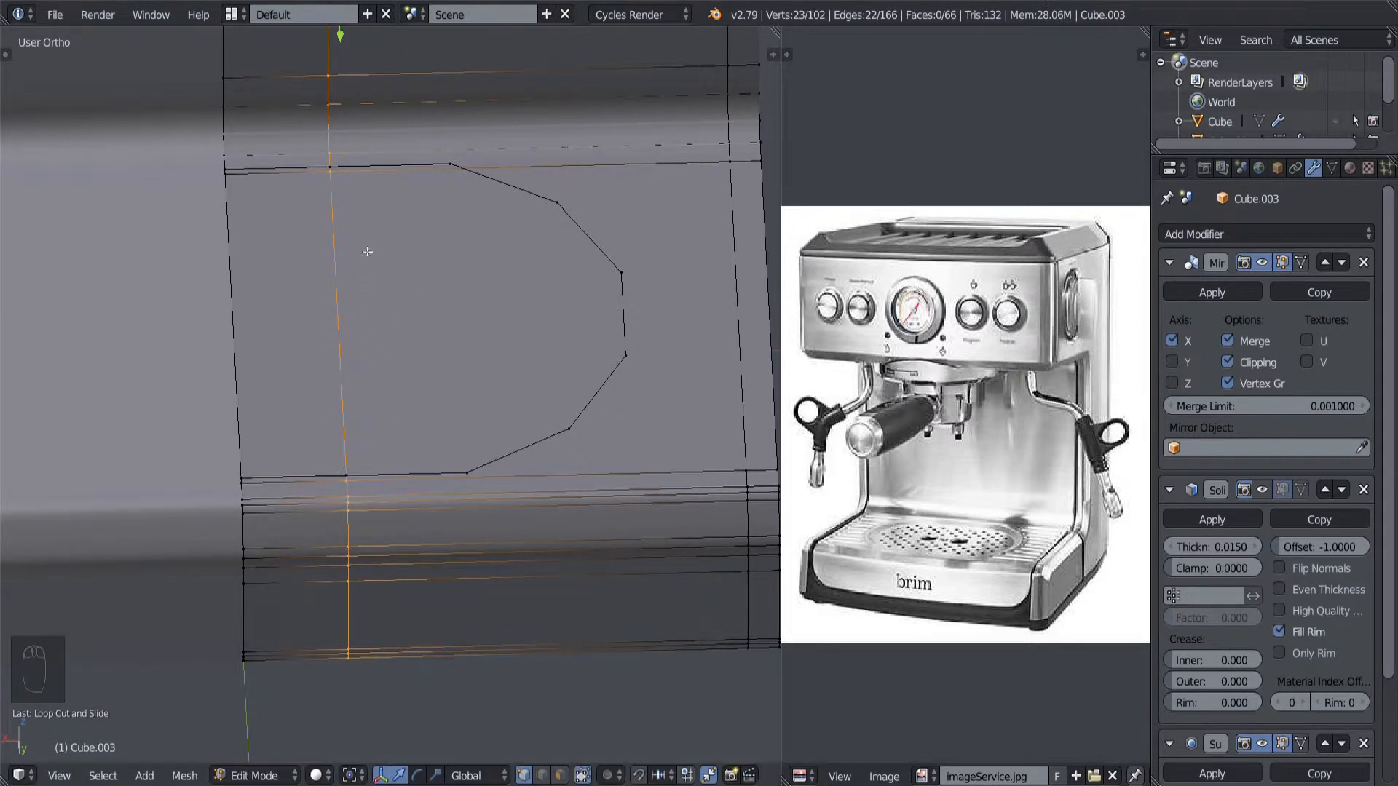
key("ctrl+r")
left_click(591, 579)
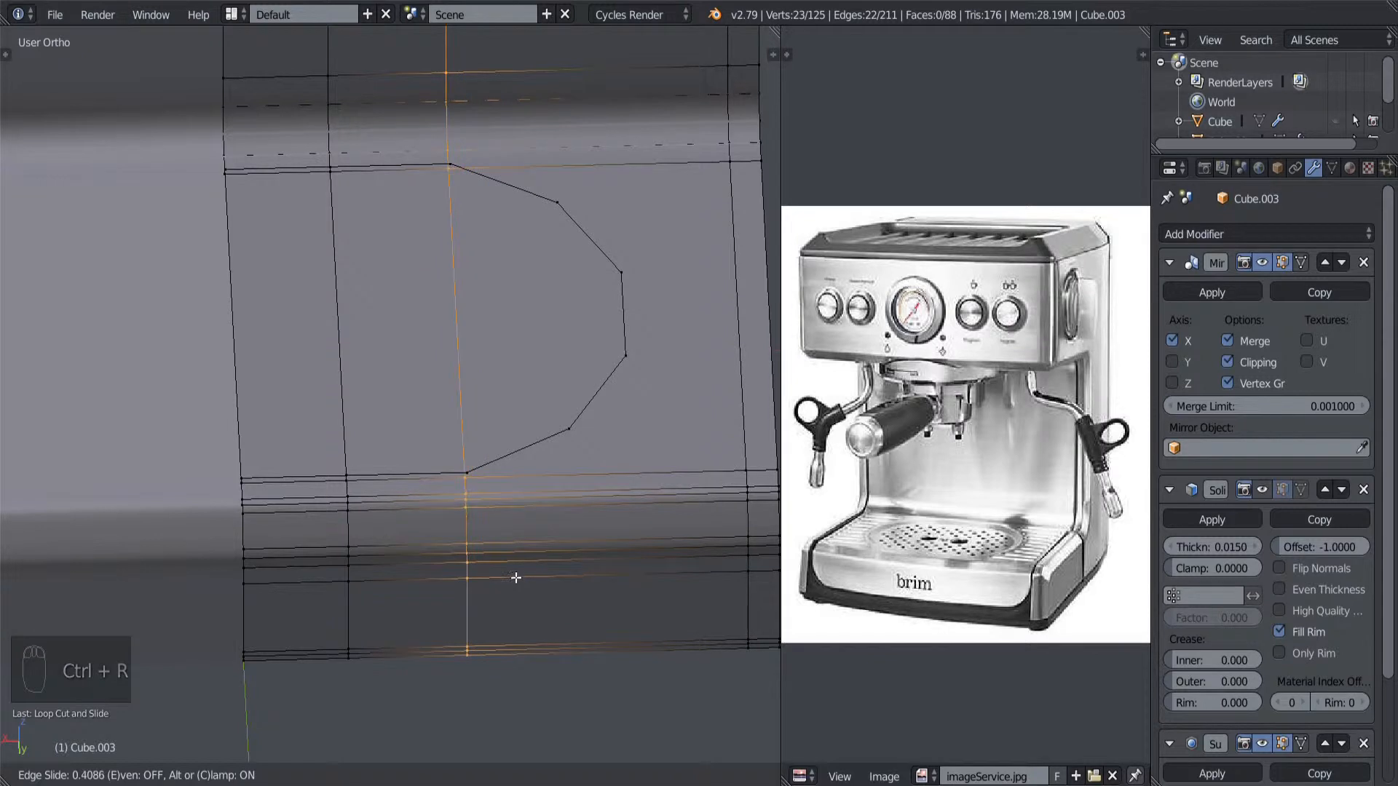
left_click(518, 567)
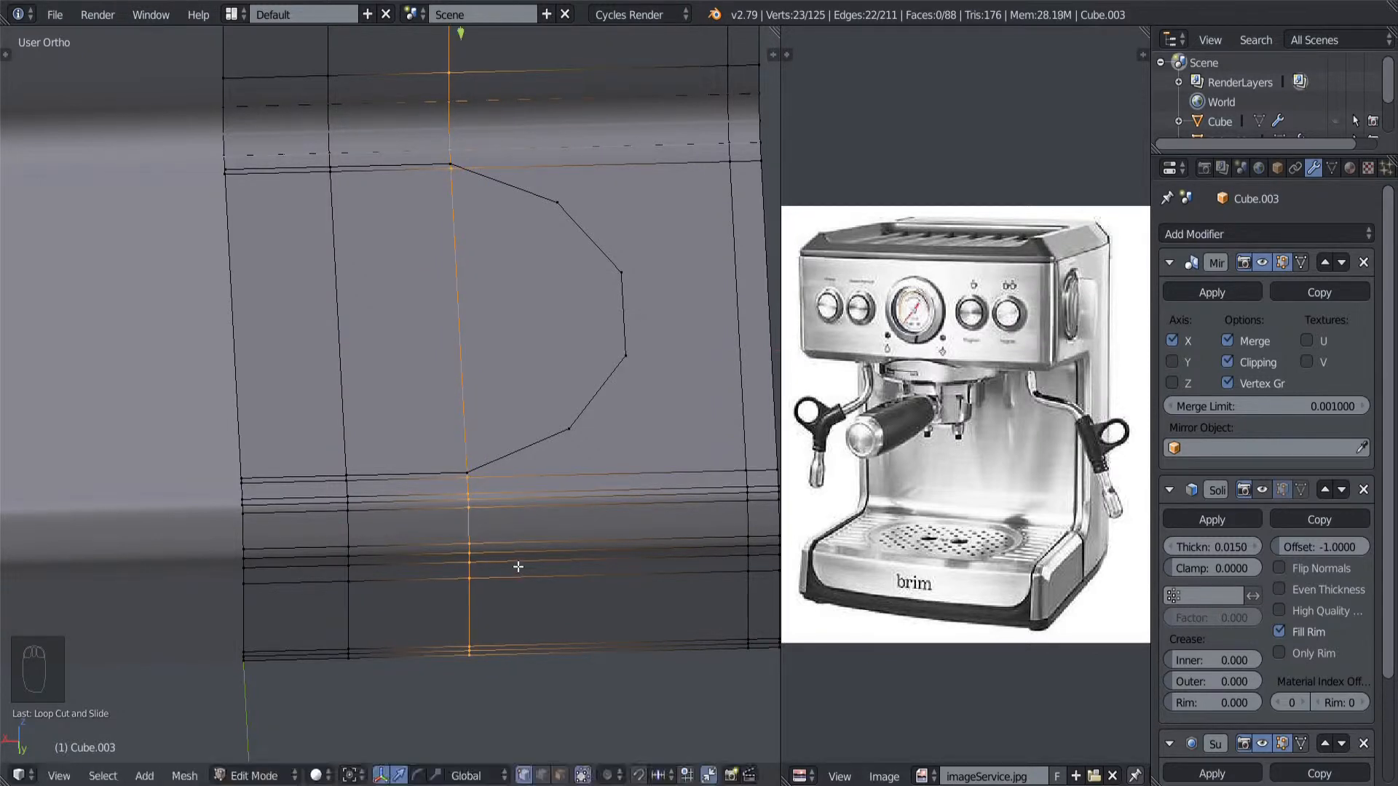
Step: Add a third front-to-back loop cut aligned with the arc's next vertex pair outward
middle_click_drag(584, 407, 448, 493, "shift")
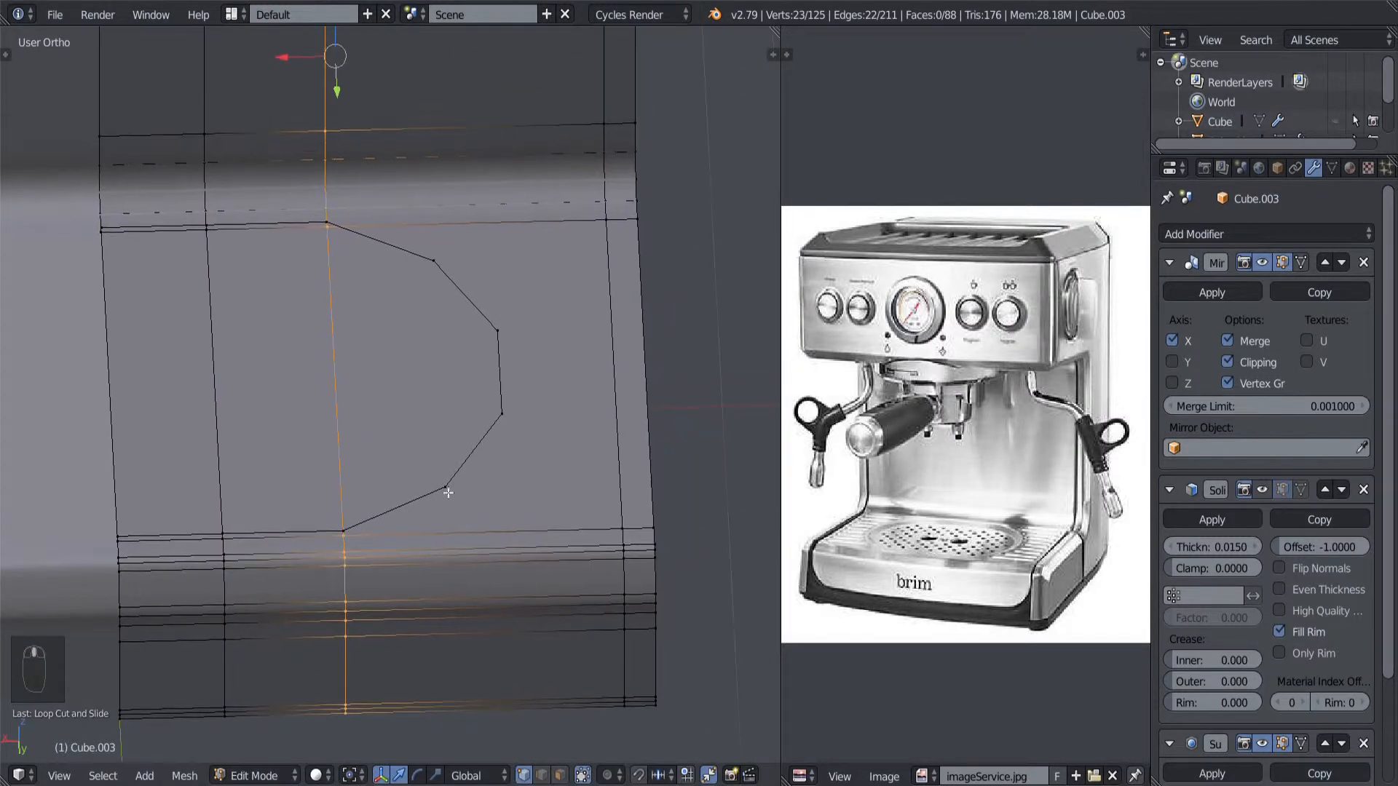
key("ctrl+r")
left_click(484, 565)
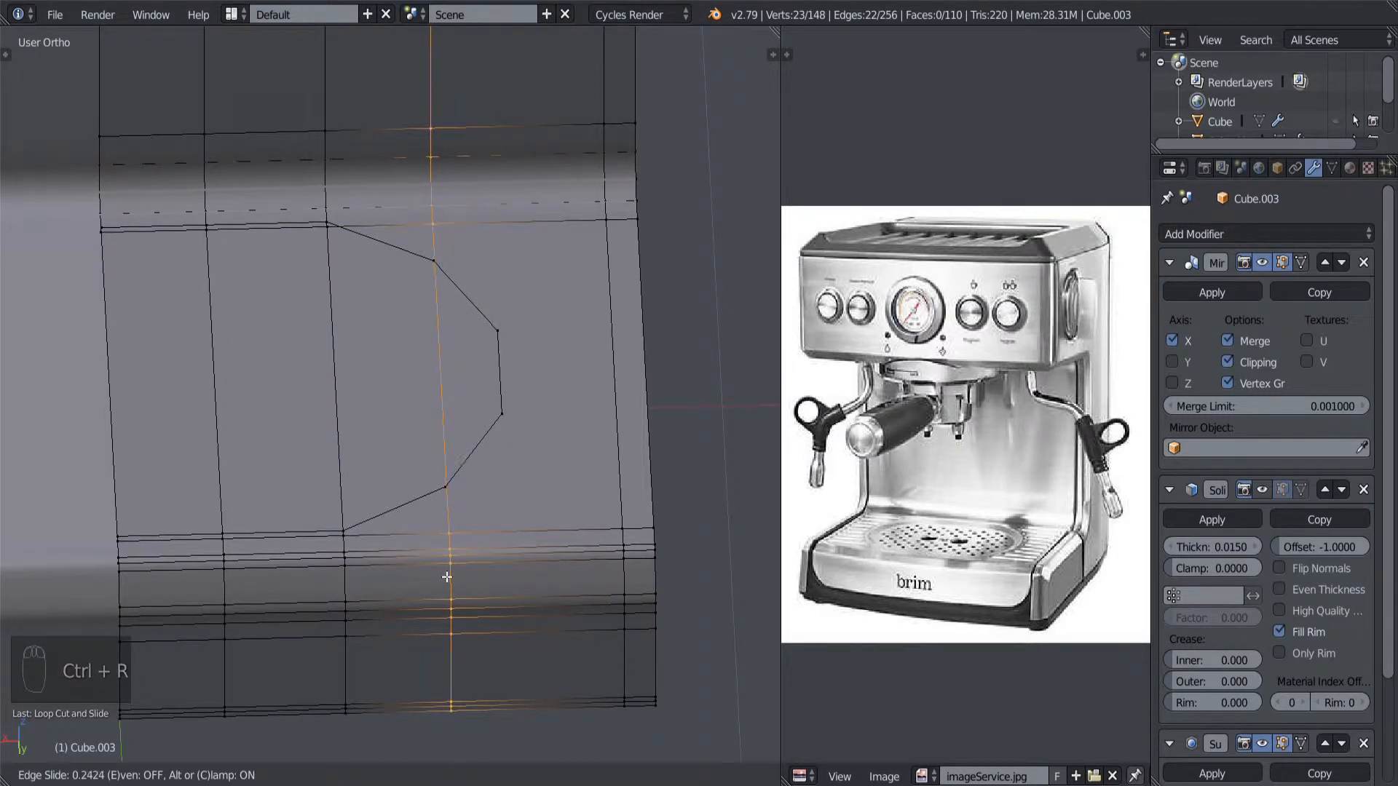
left_click(451, 513)
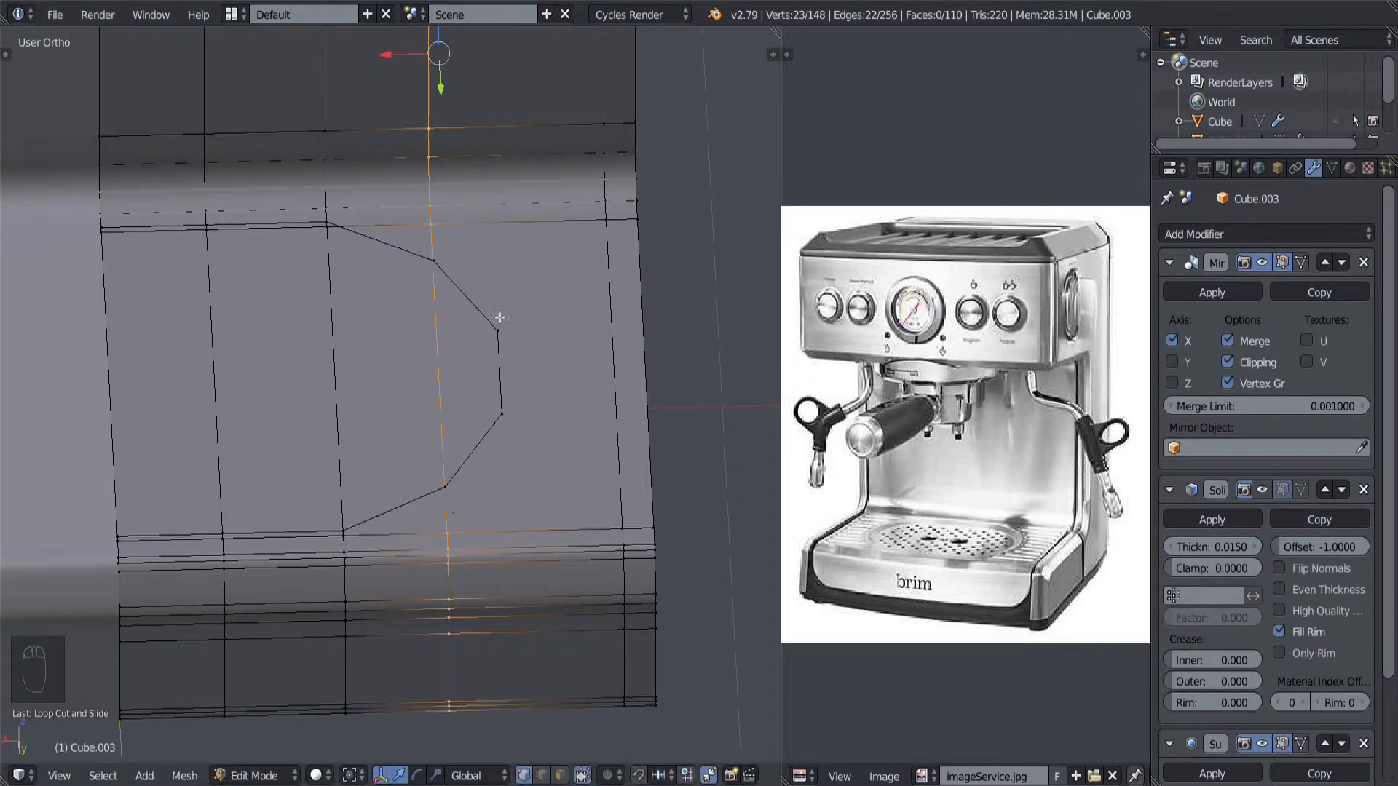
Step: Add two loop cuts across the base surface along X, each level with one of the arc's two outermost vertices
key("ctrl+r")
left_click(632, 408)
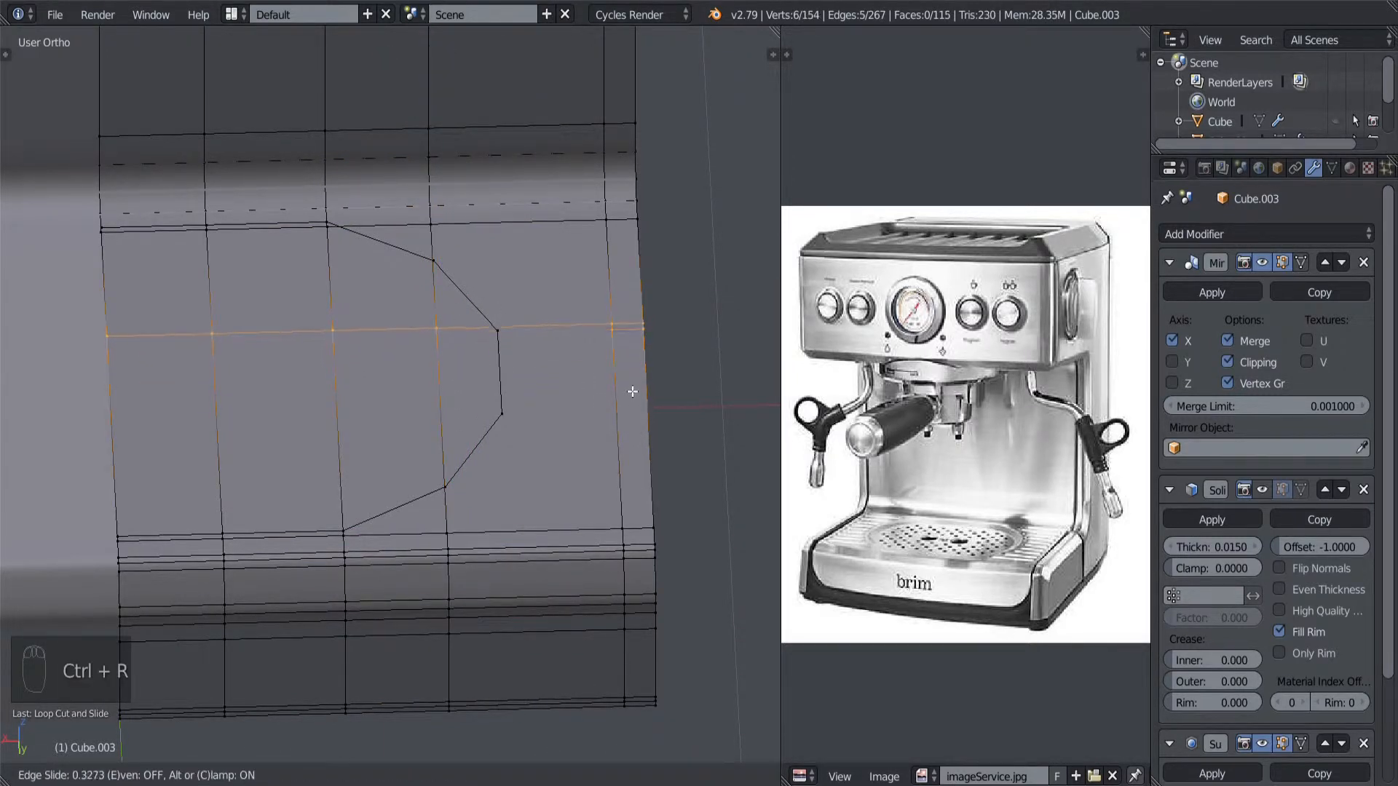
left_click(631, 395)
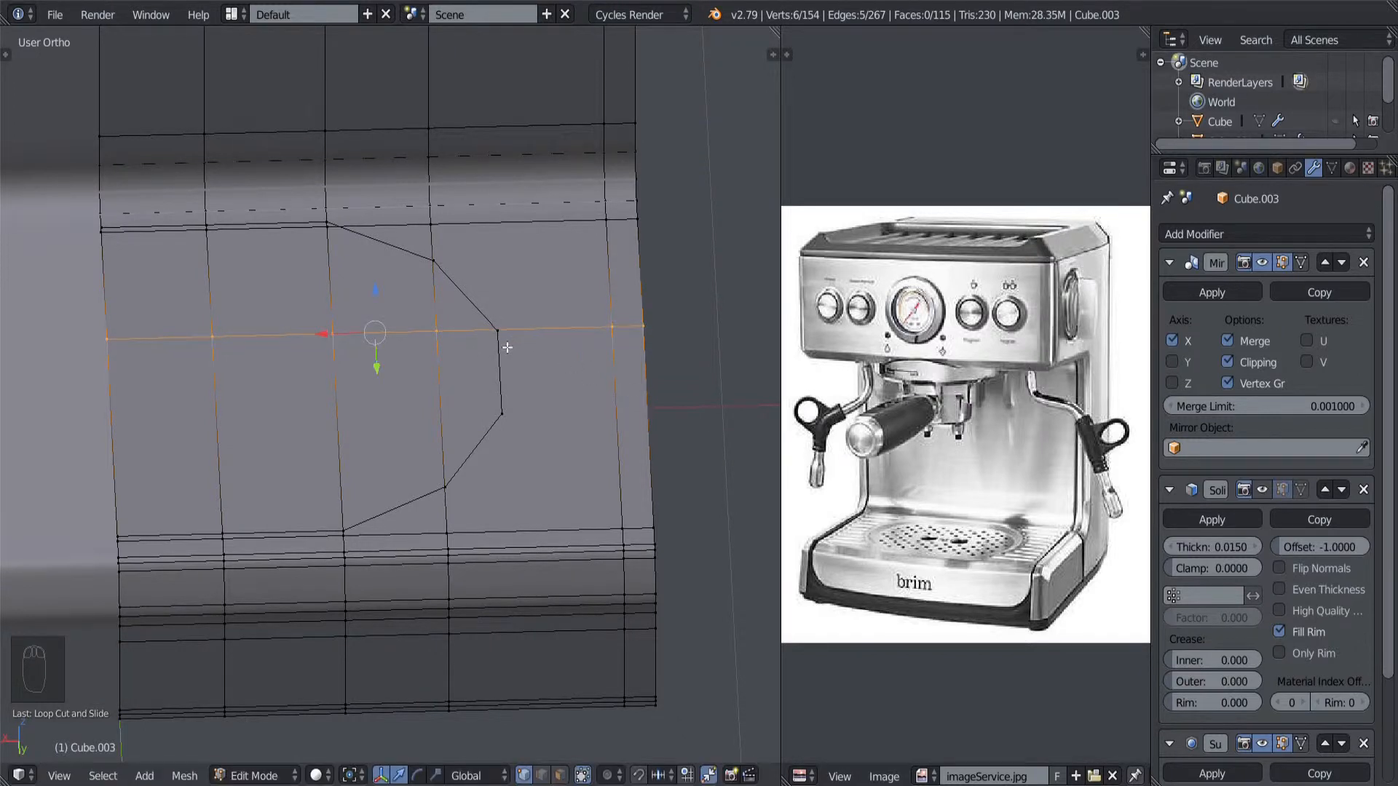
key("ctrl+r")
left_click(628, 456)
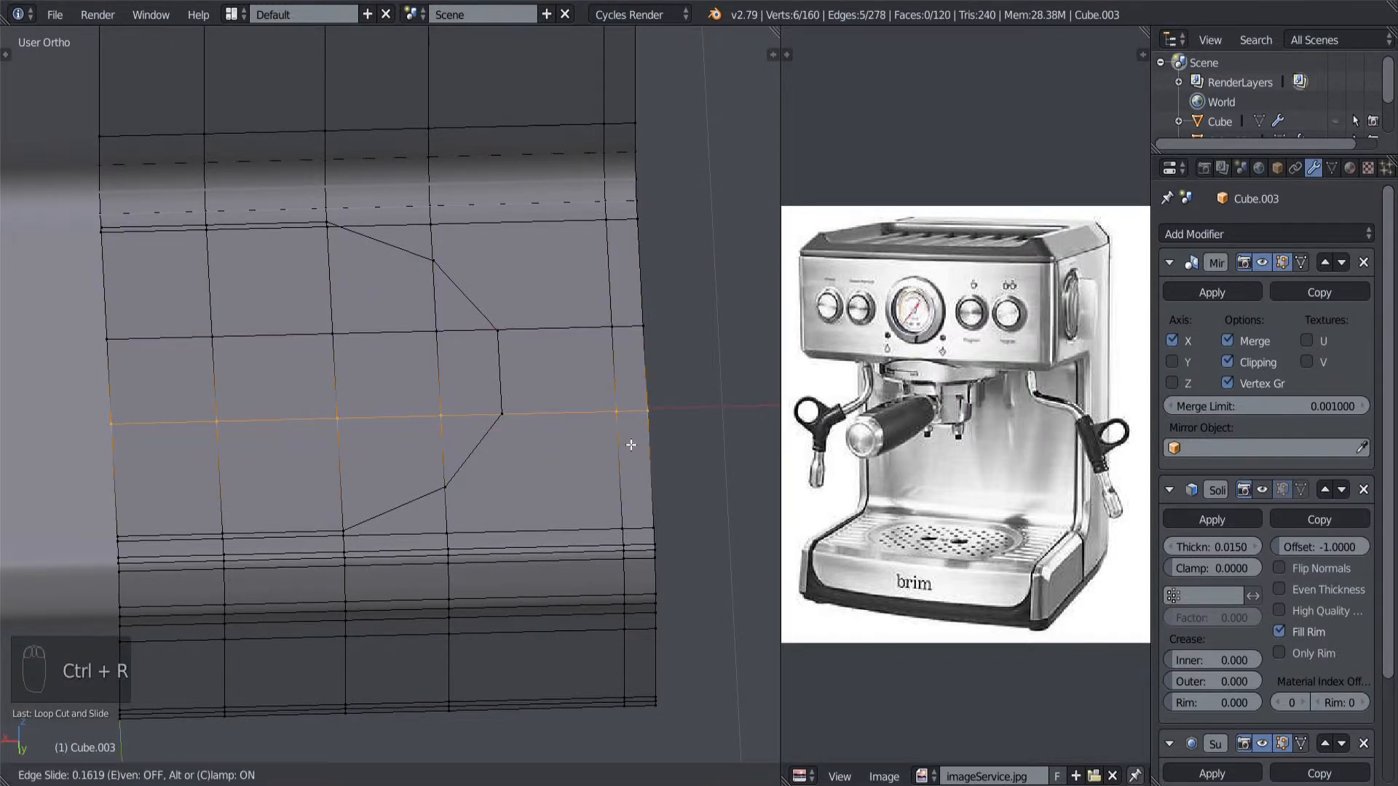
left_click(631, 444)
Step: Add a front-to-back loop cut through the arc's two outermost vertices
middle_click_drag(508, 514, 529, 544, "shift")
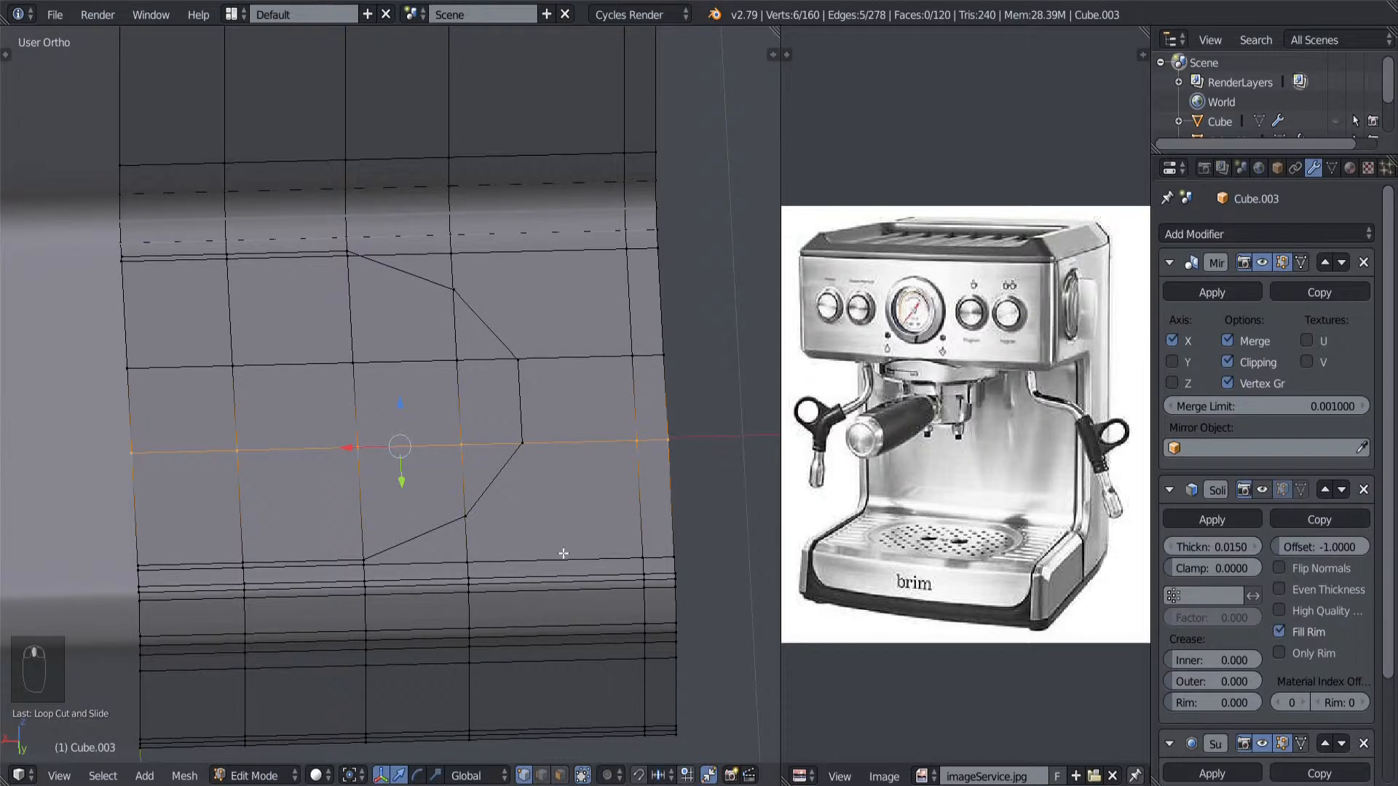
key("ctrl+r")
left_click(533, 553)
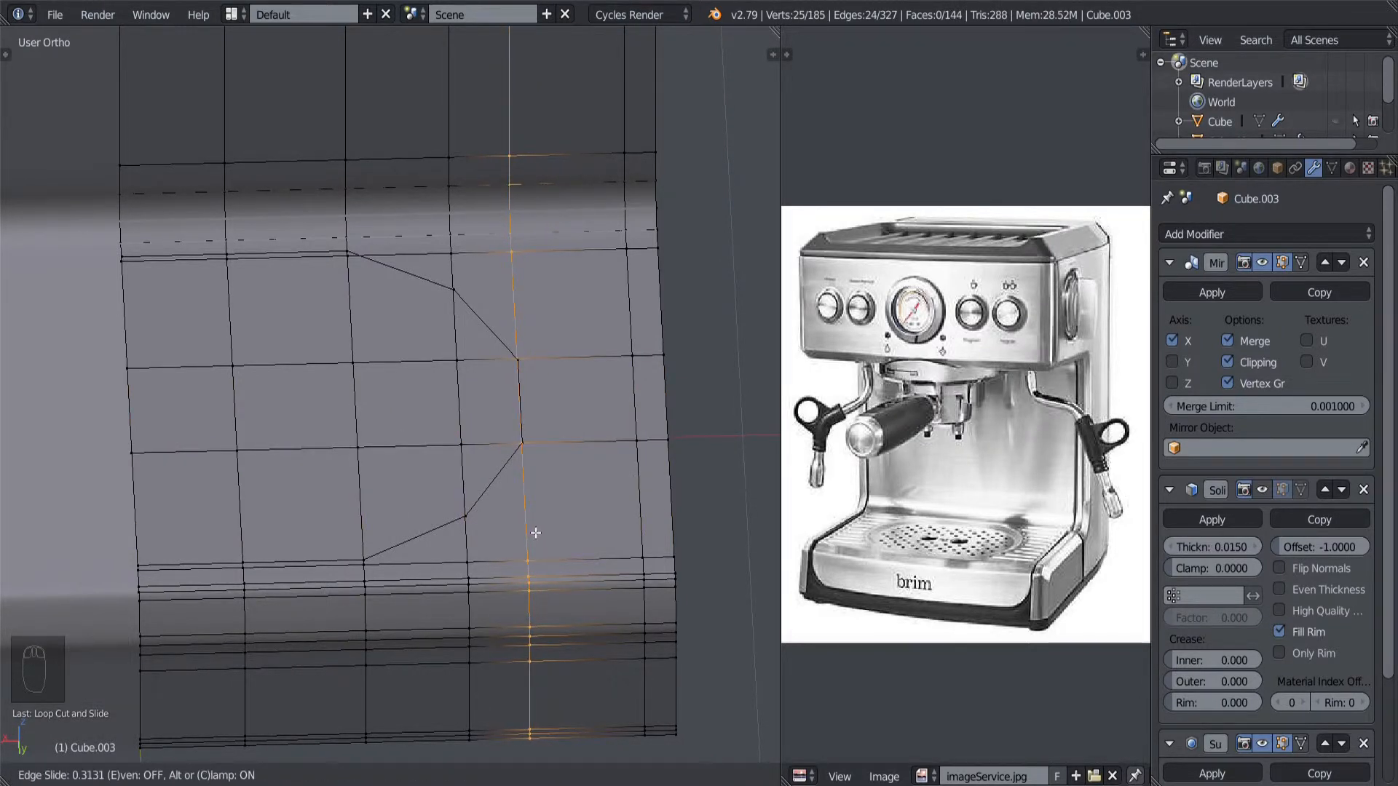
left_click(536, 533)
Step: Delete the eight base grid vertices enclosed by the arc, from the mirror line outward, to open a hole in the surface
middle_click_drag(428, 376, 376, 466)
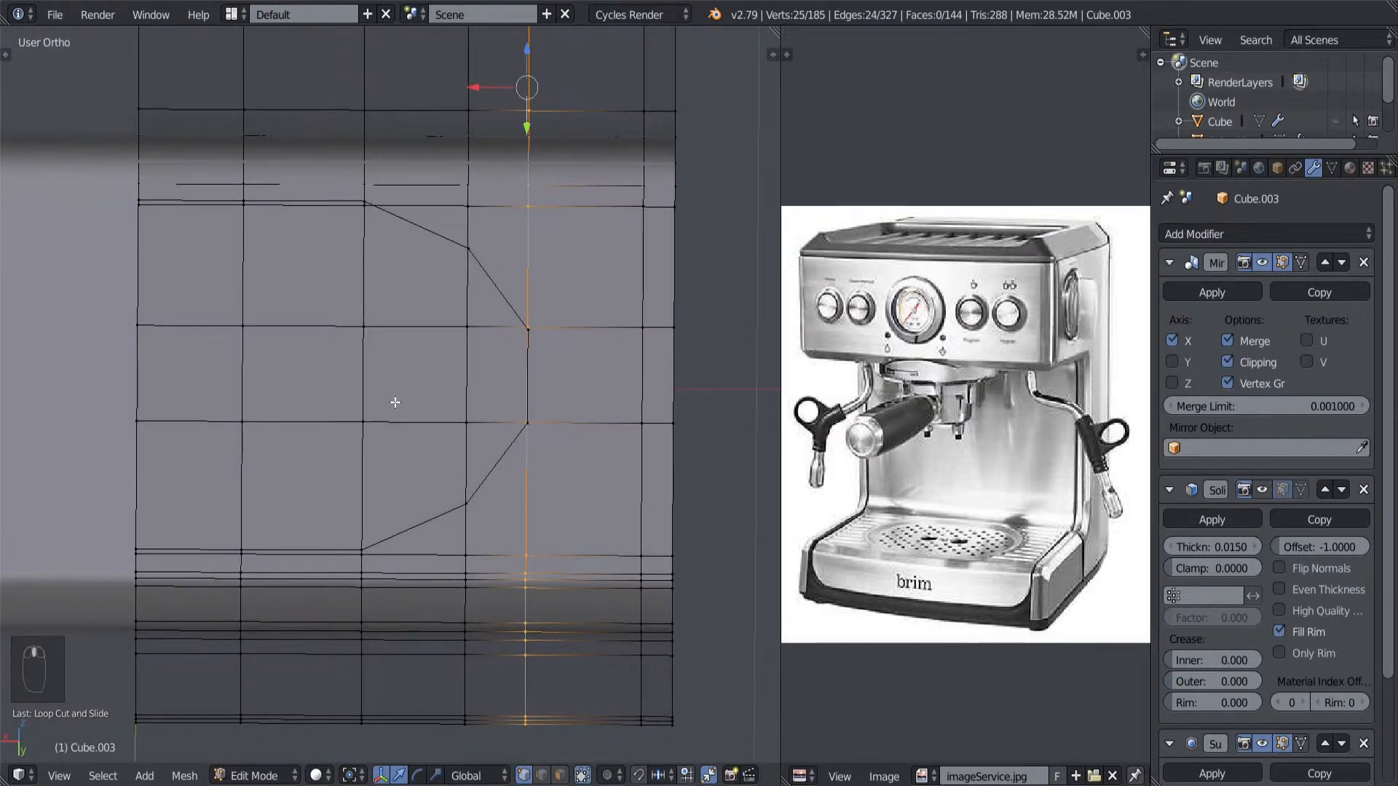
right_click(452, 331)
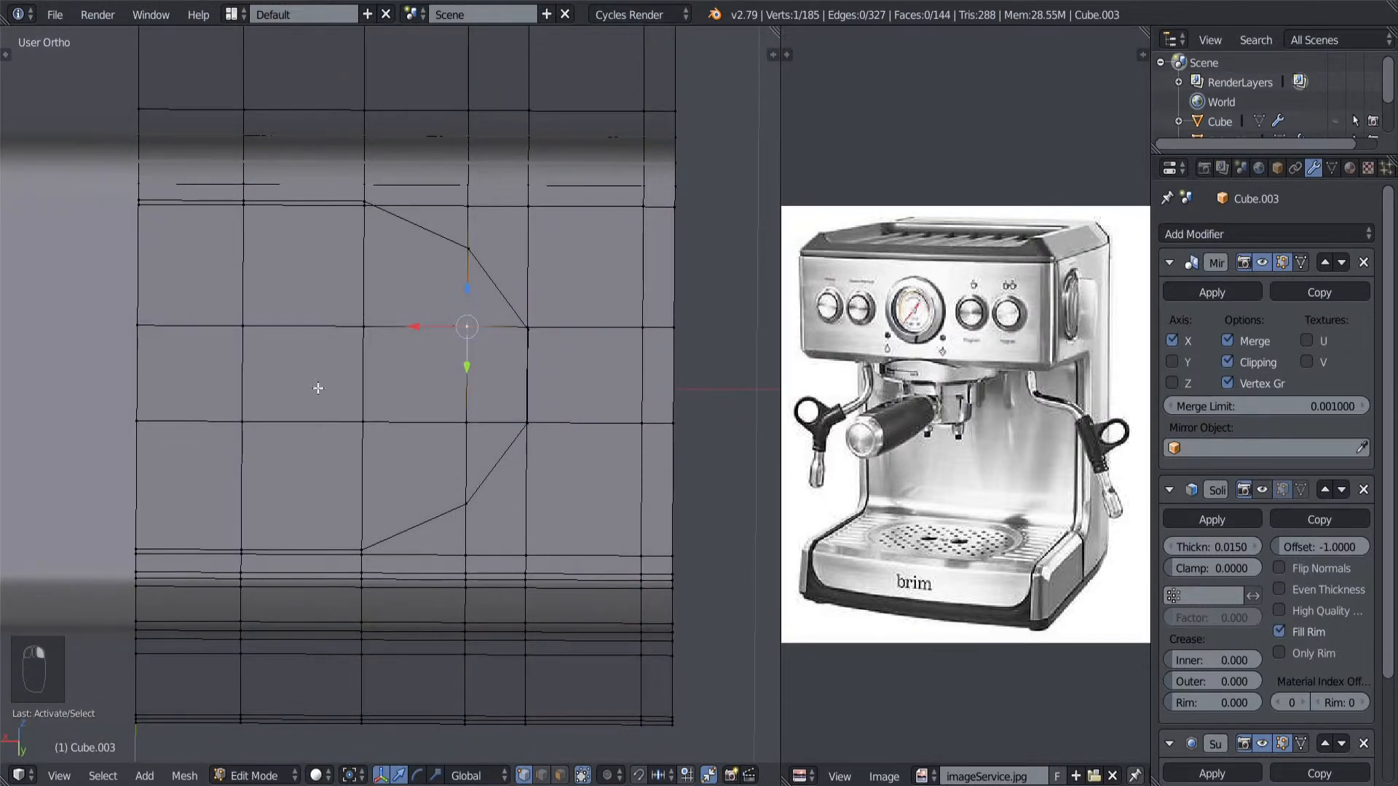
right_click(365, 331, "shift")
right_click(253, 333, "shift")
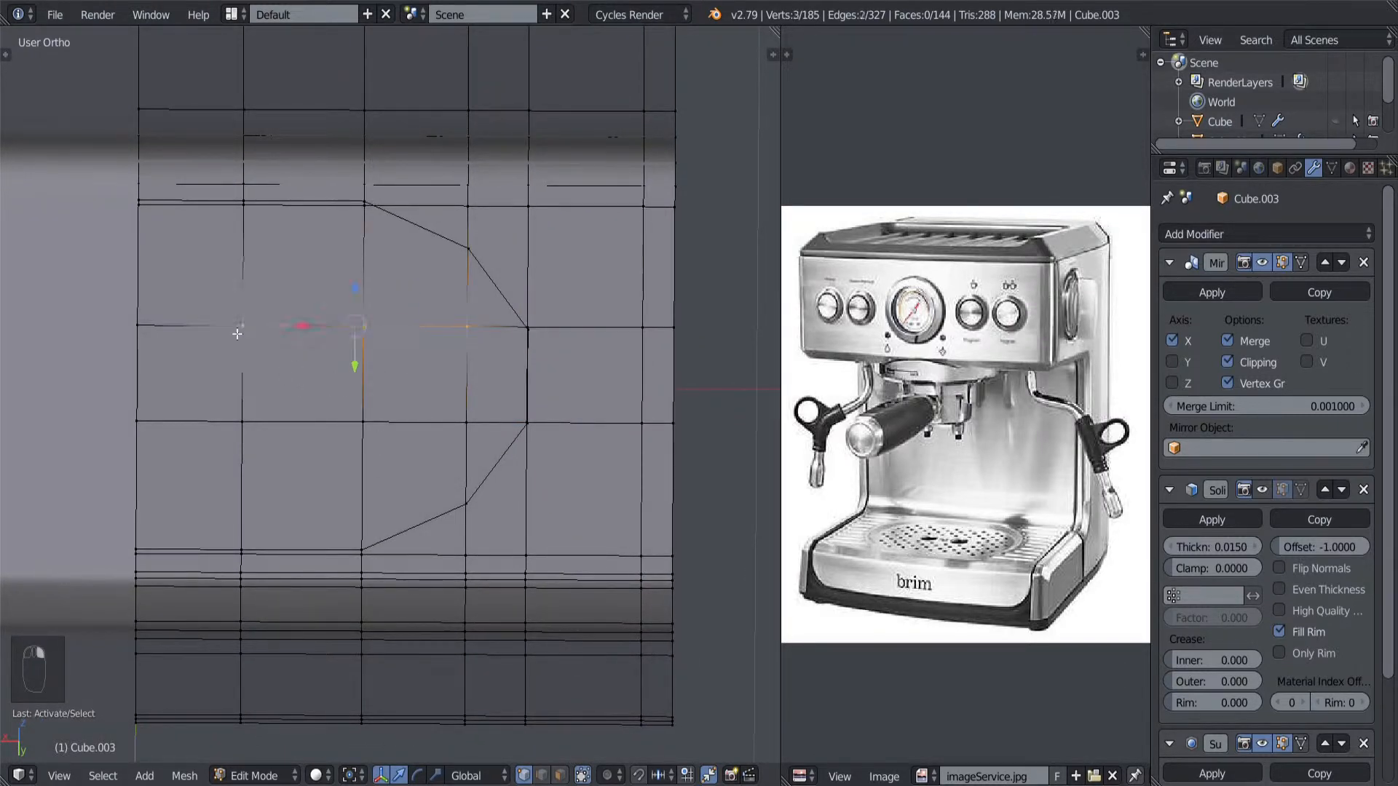
right_click(145, 335, "shift")
right_click(136, 423, "shift")
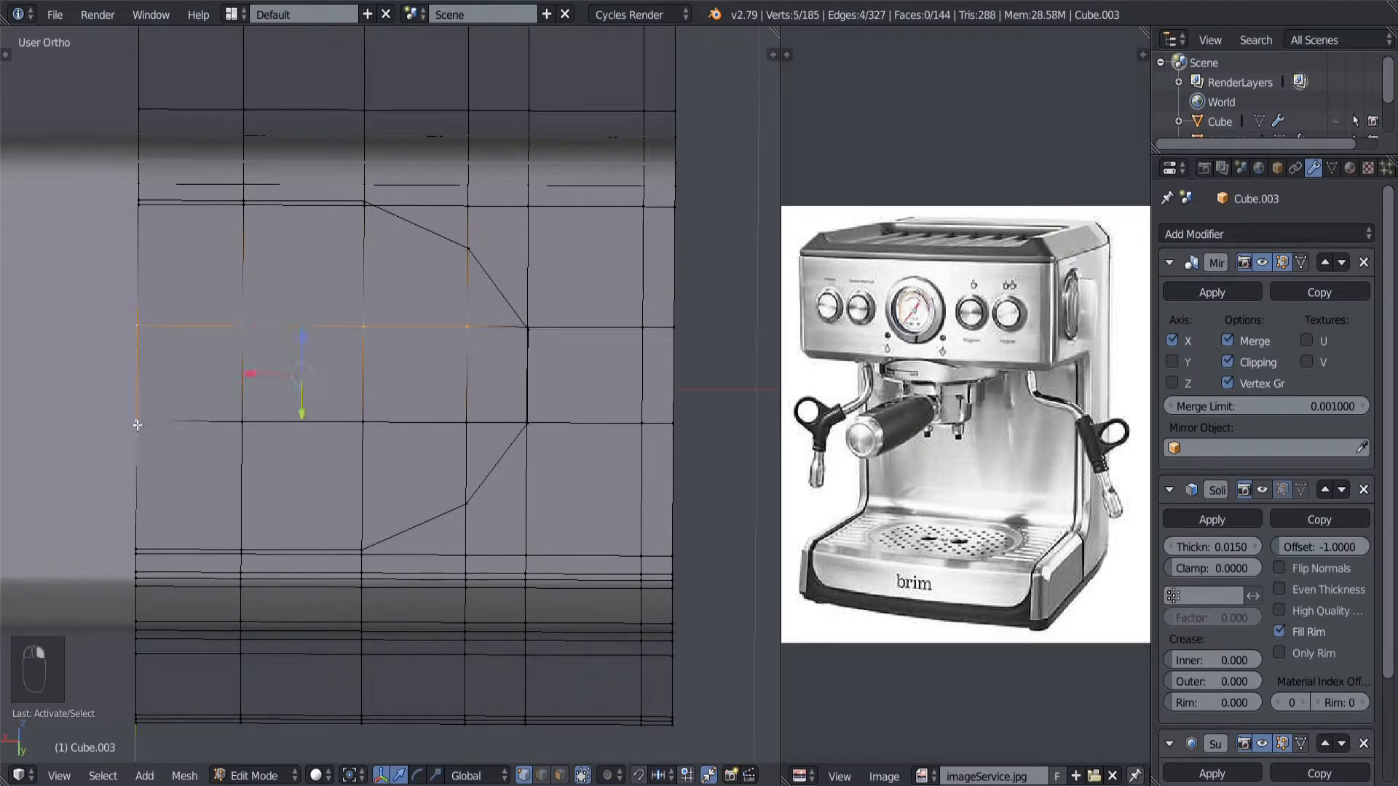
right_click(244, 416, "shift")
right_click(368, 417, "shift")
right_click(467, 414, "shift")
key("x")
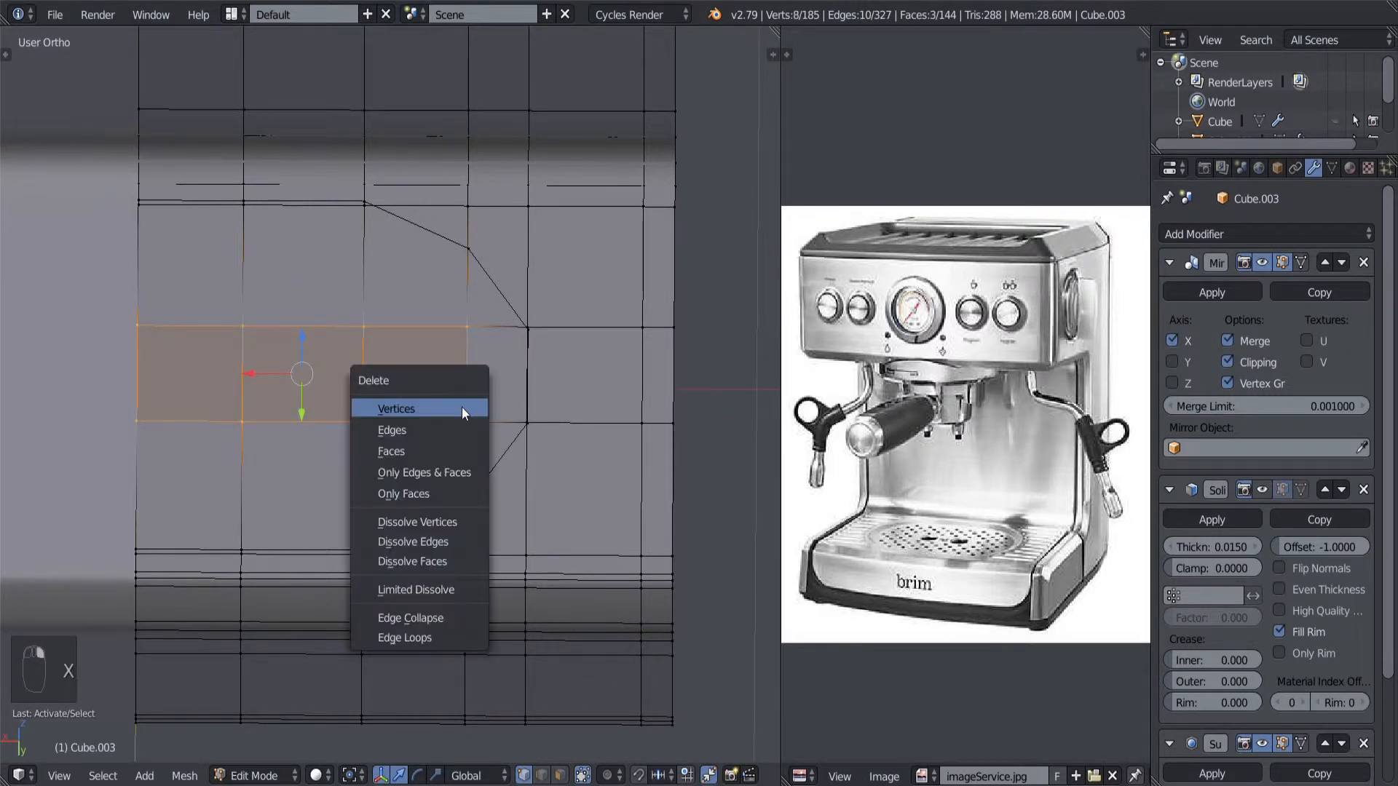
left_click(462, 408)
Step: Snap the 3D cursor to the base vertex on the hole's front edge, next to its outer front corner
middle_click_drag(462, 408, 375, 405)
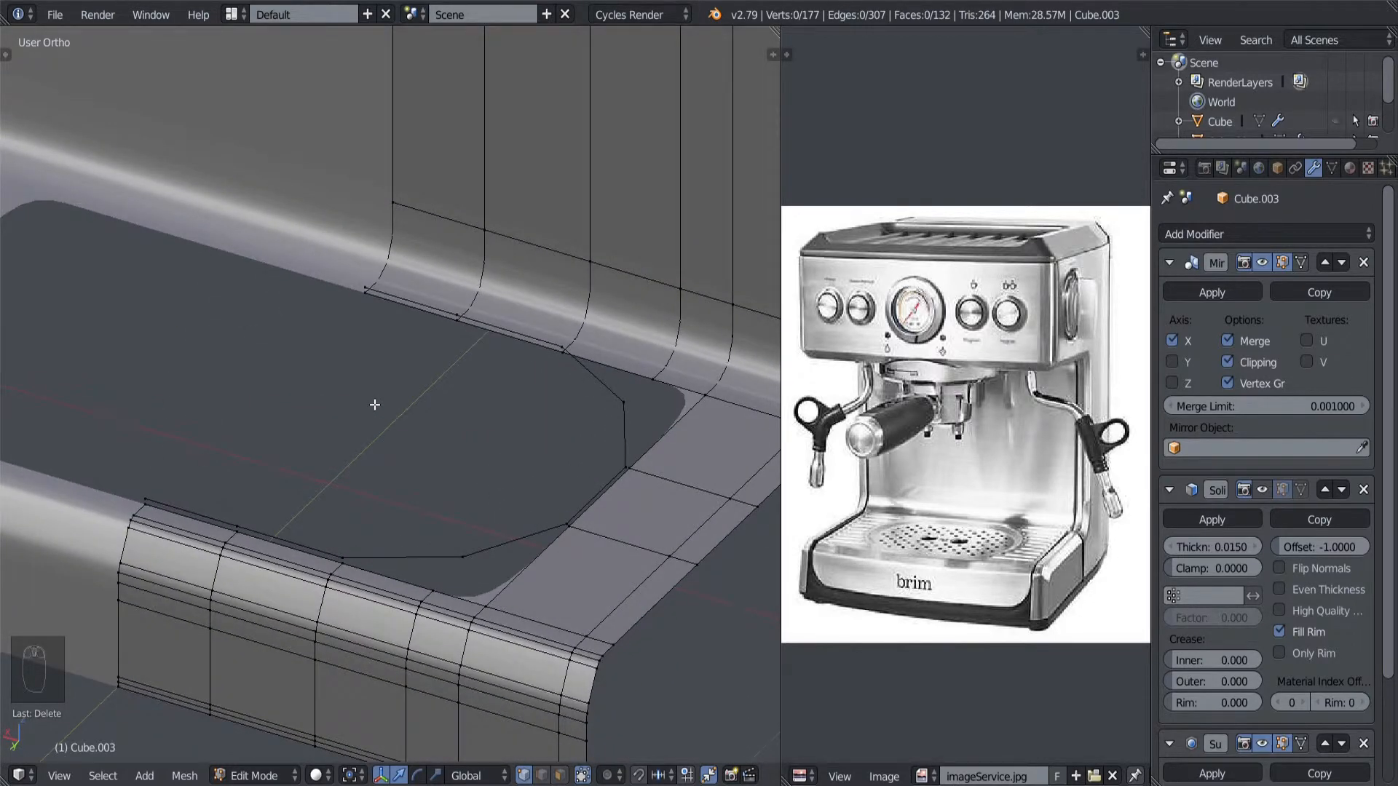
right_click(444, 590)
key("shift+s")
left_click(550, 571)
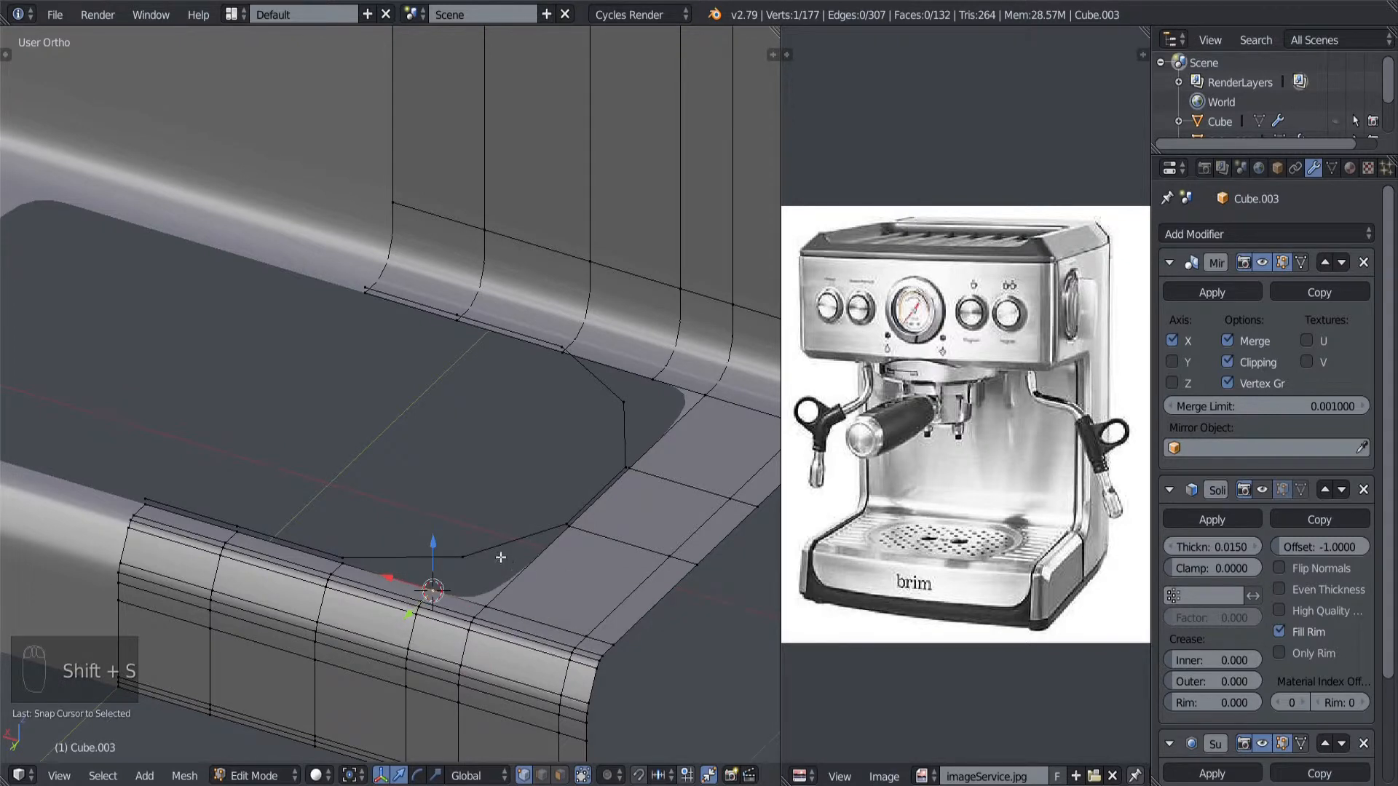
Step: Select the whole arc edge loop and set the pivot point to the 3D cursor
right_click(500, 557, "alt")
scroll(509, 601, "up", 2)
middle_click_drag(537, 596, 501, 564, "shift")
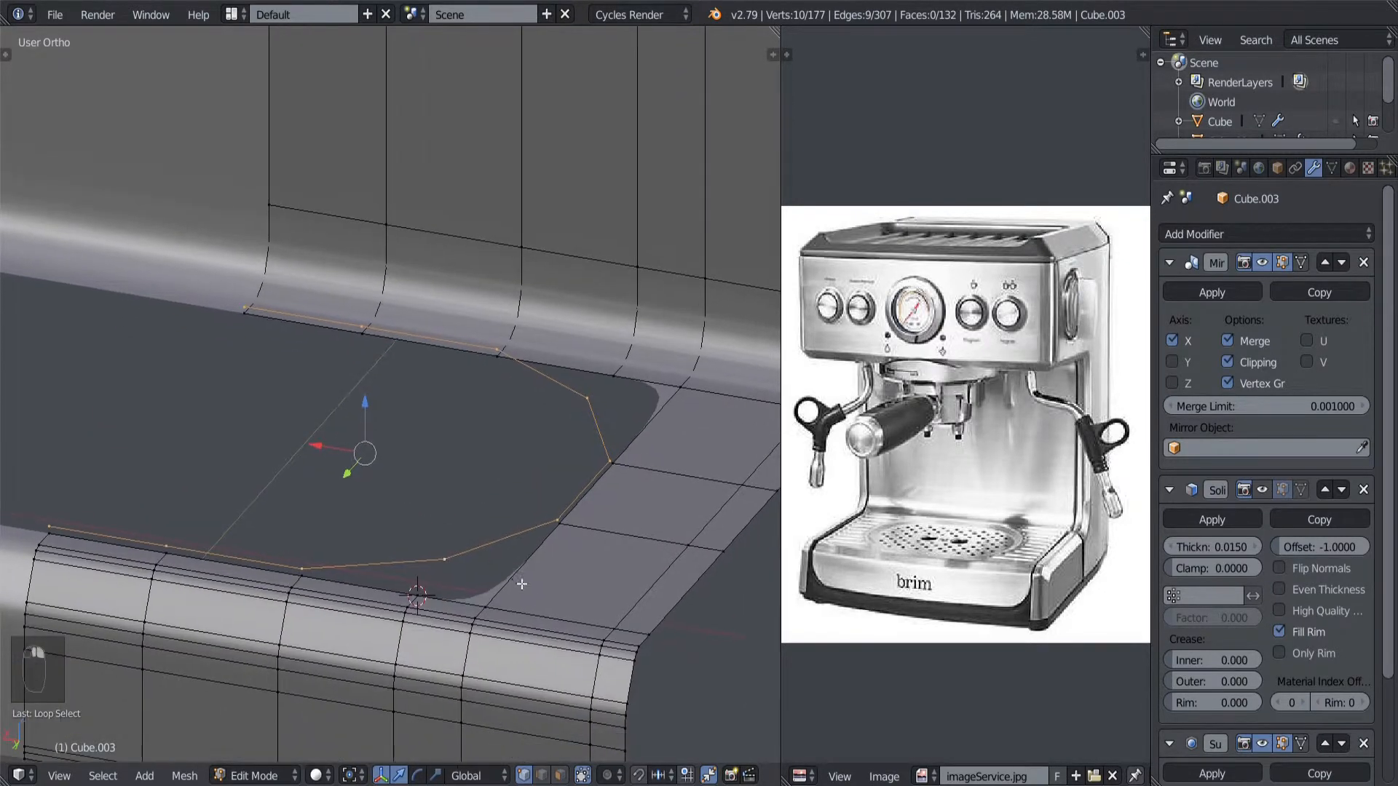
key("a")
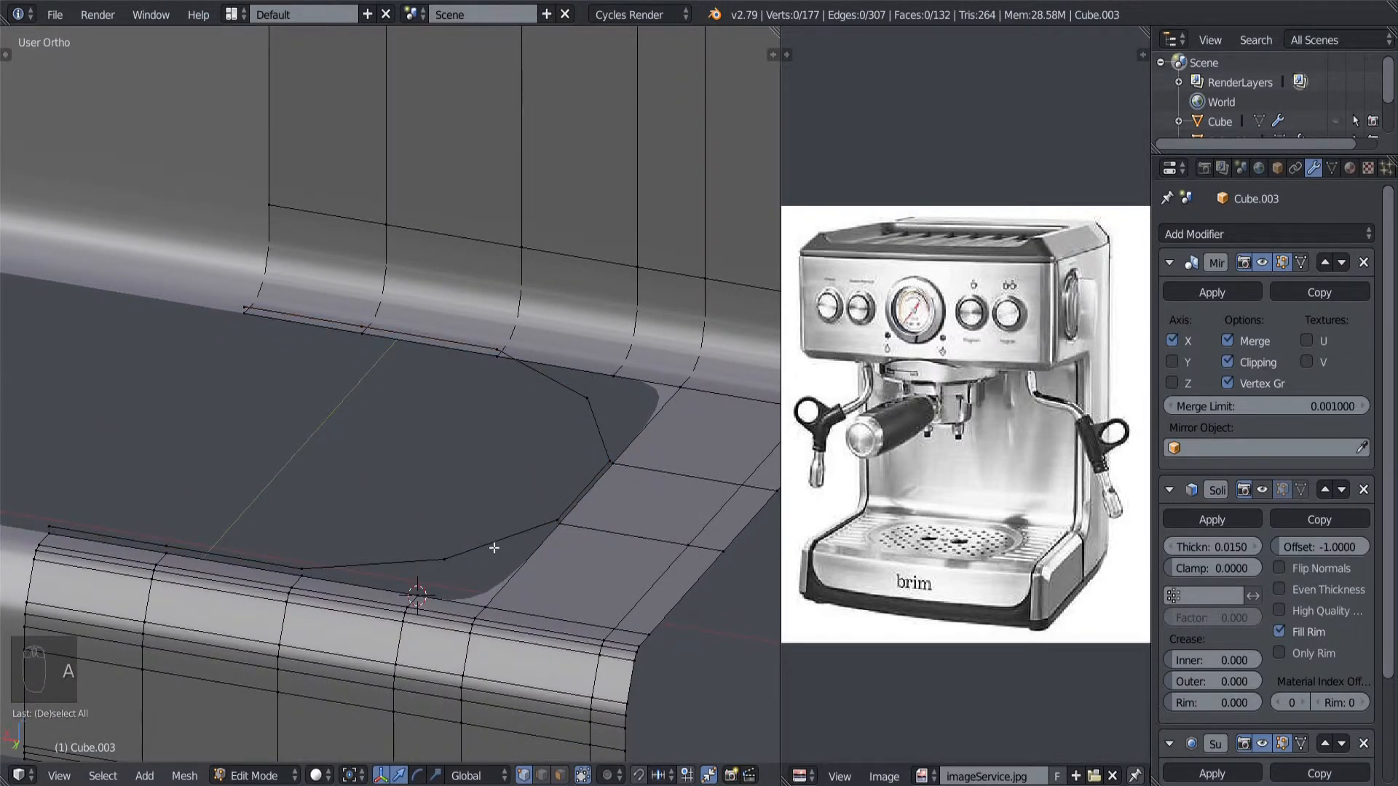
right_click(495, 547, "alt")
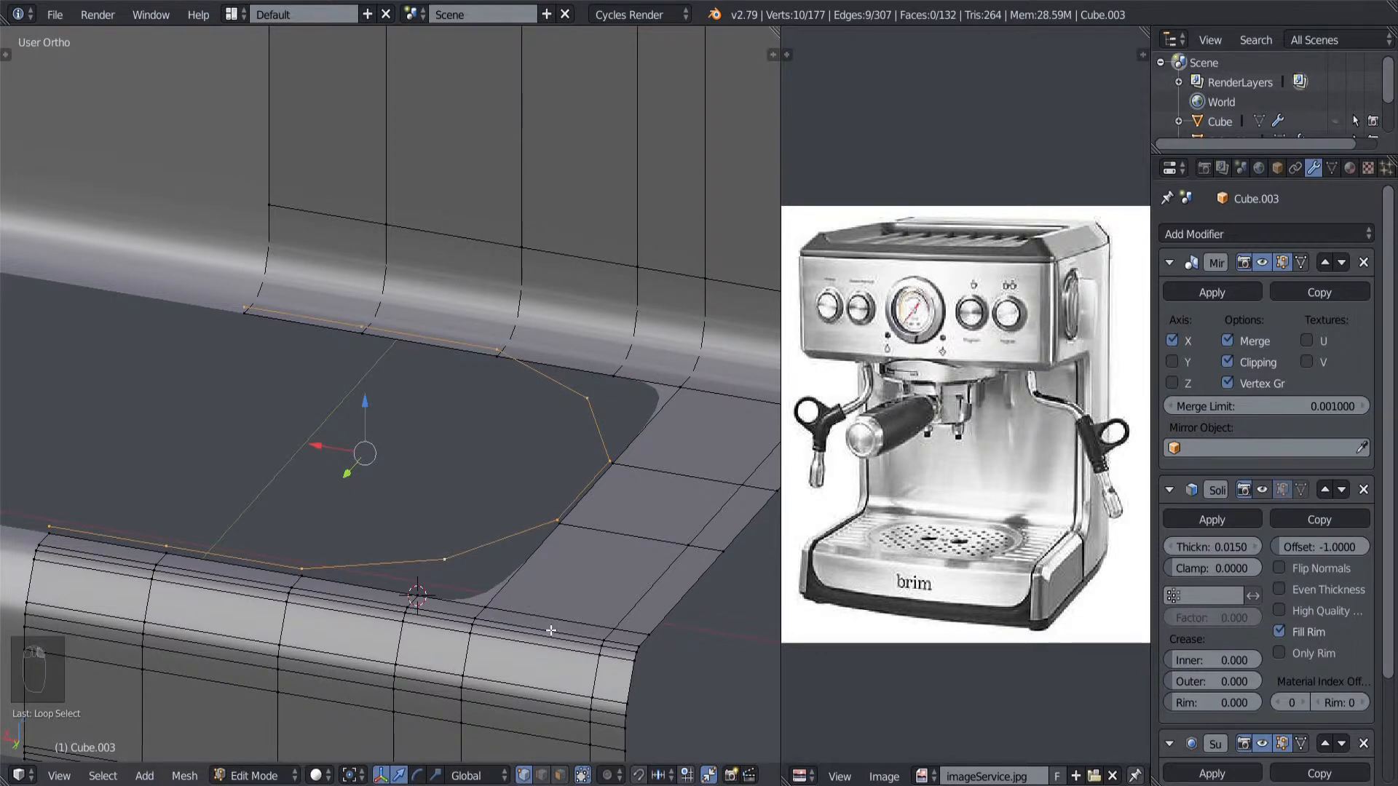
left_click(342, 776)
left_click(397, 735)
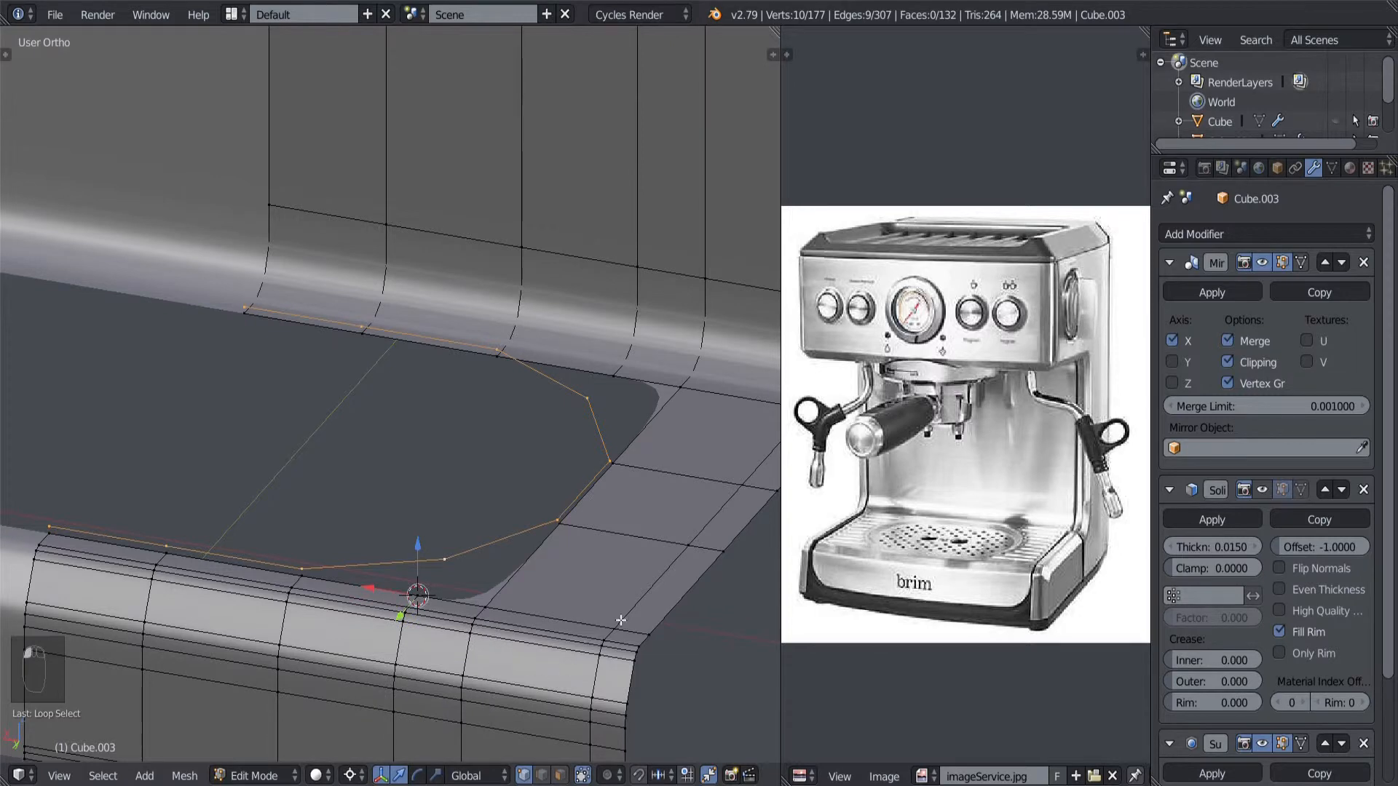
Step: Try flattening the arc loop with a Z scale of 0 about the 3D cursor, and undo the scaling
key("s")
key("z")
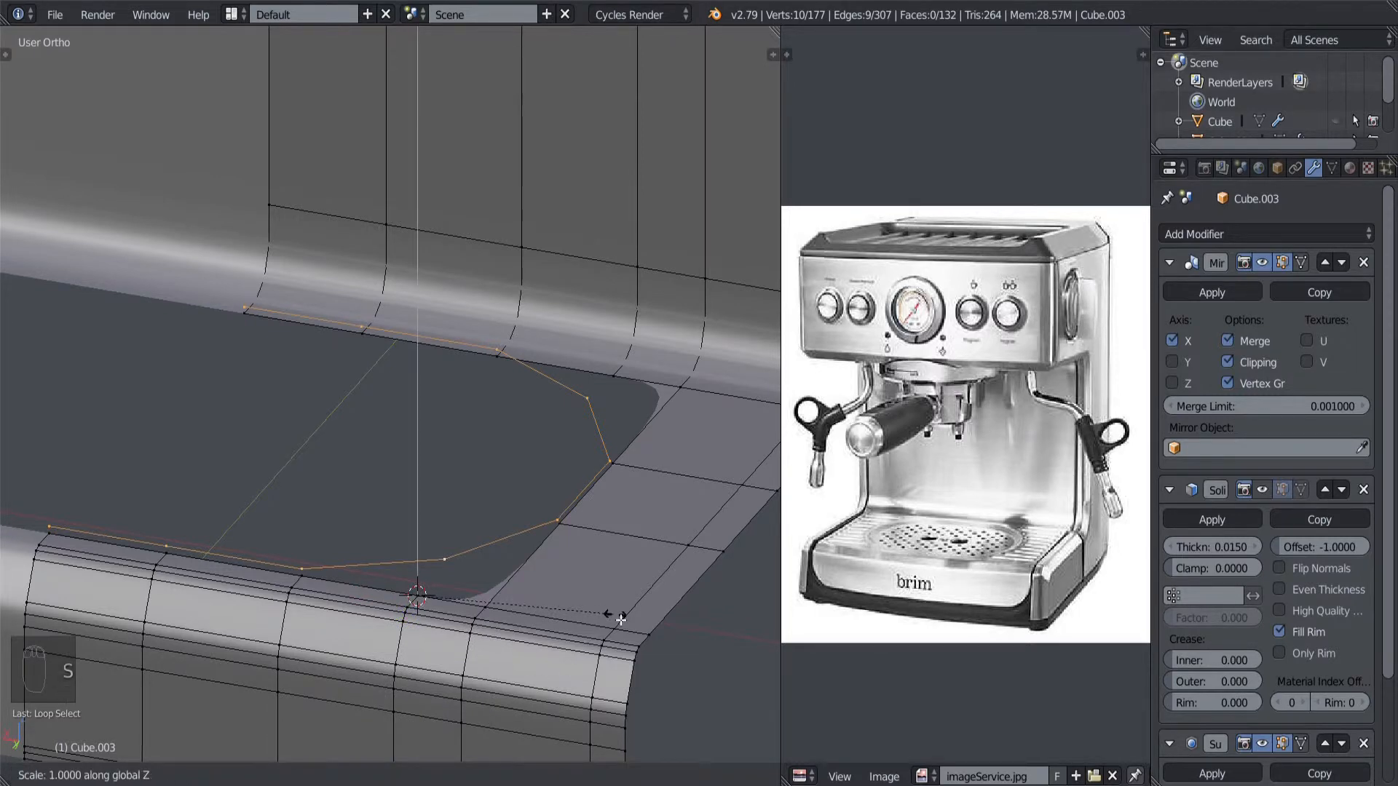
key("0")
key("Return")
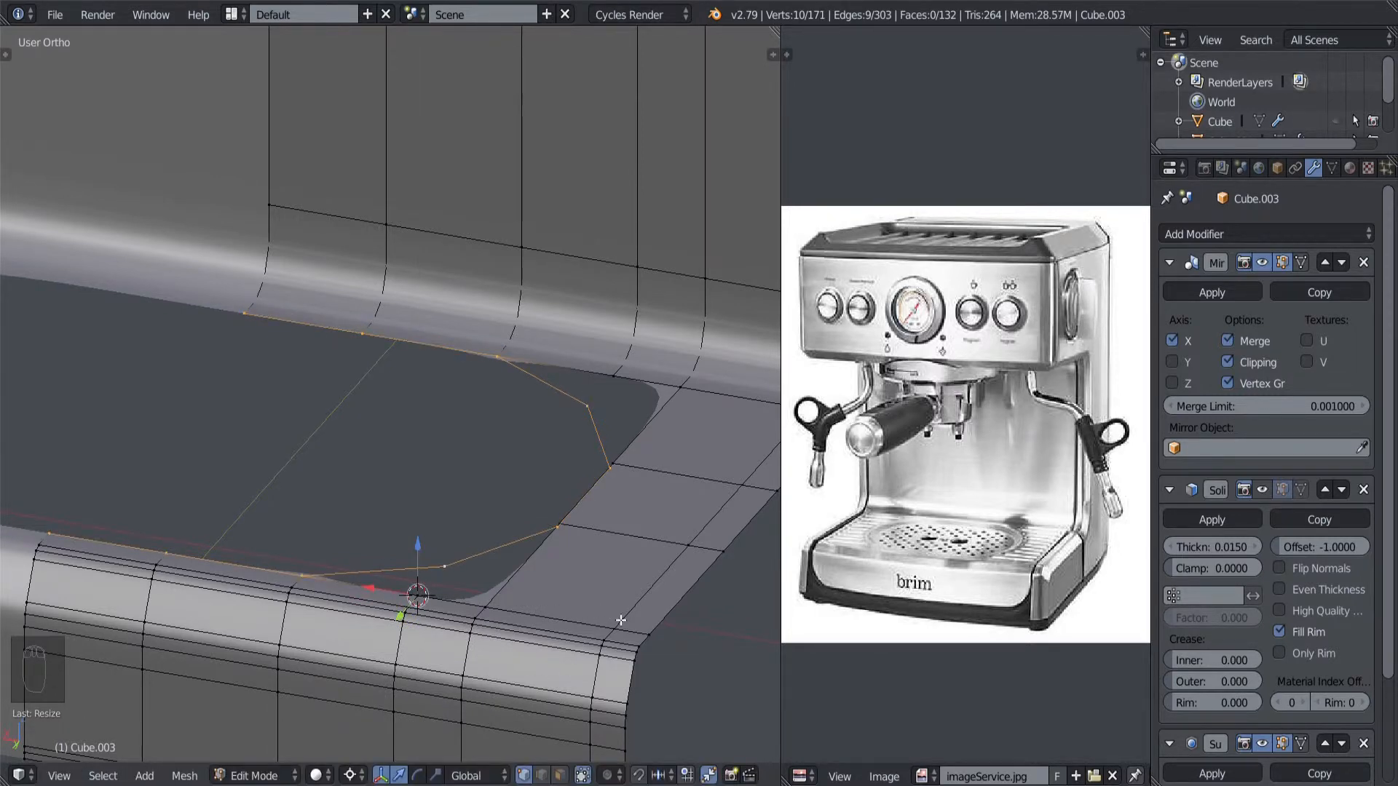
mouse_move(614, 579)
middle_mouse_down()
mouse_move(537, 579)
mouse_move(490, 557)
mouse_move(509, 571)
mouse_move(491, 572)
mouse_move(496, 531)
middle_mouse_up()
scroll(536, 578, "up", 2)
key("z")
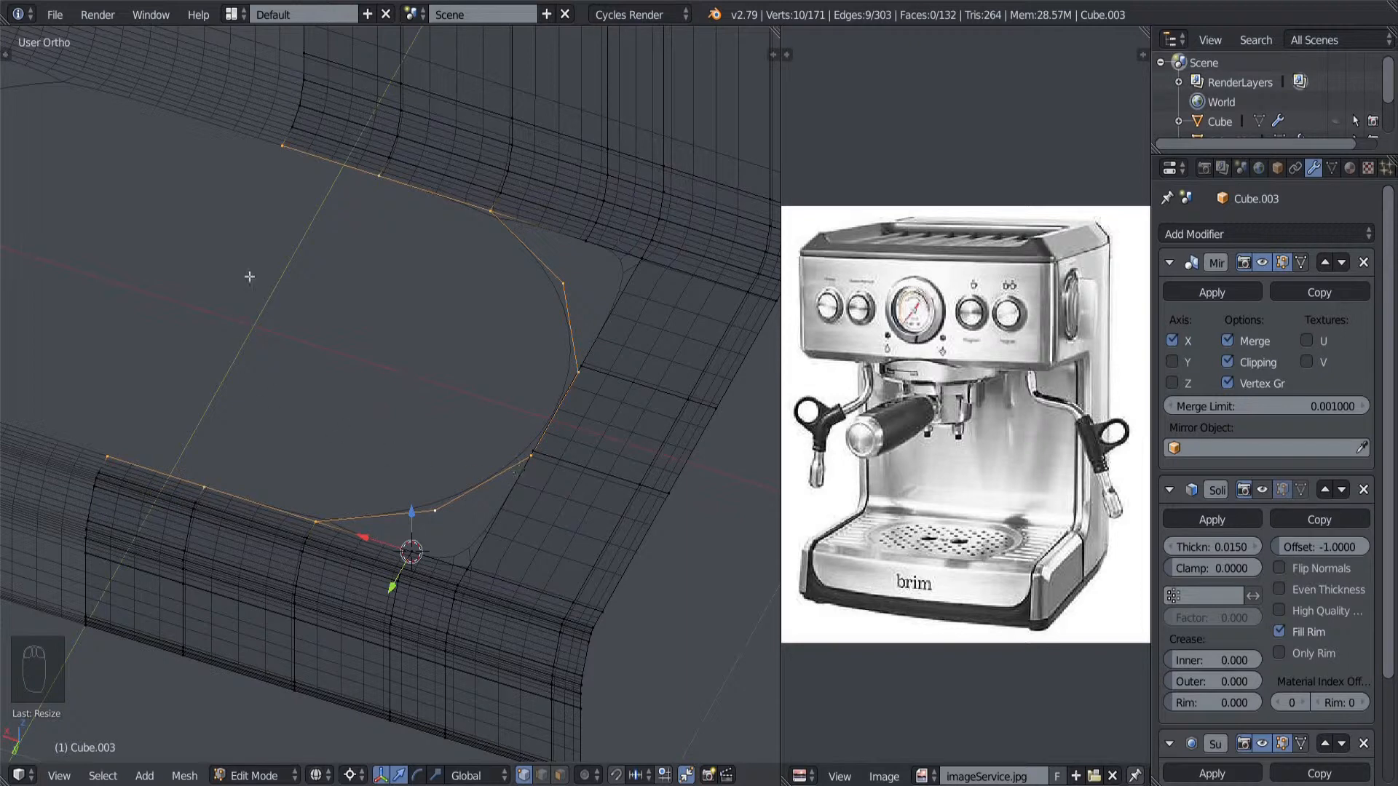
scroll(463, 262, "down", 3)
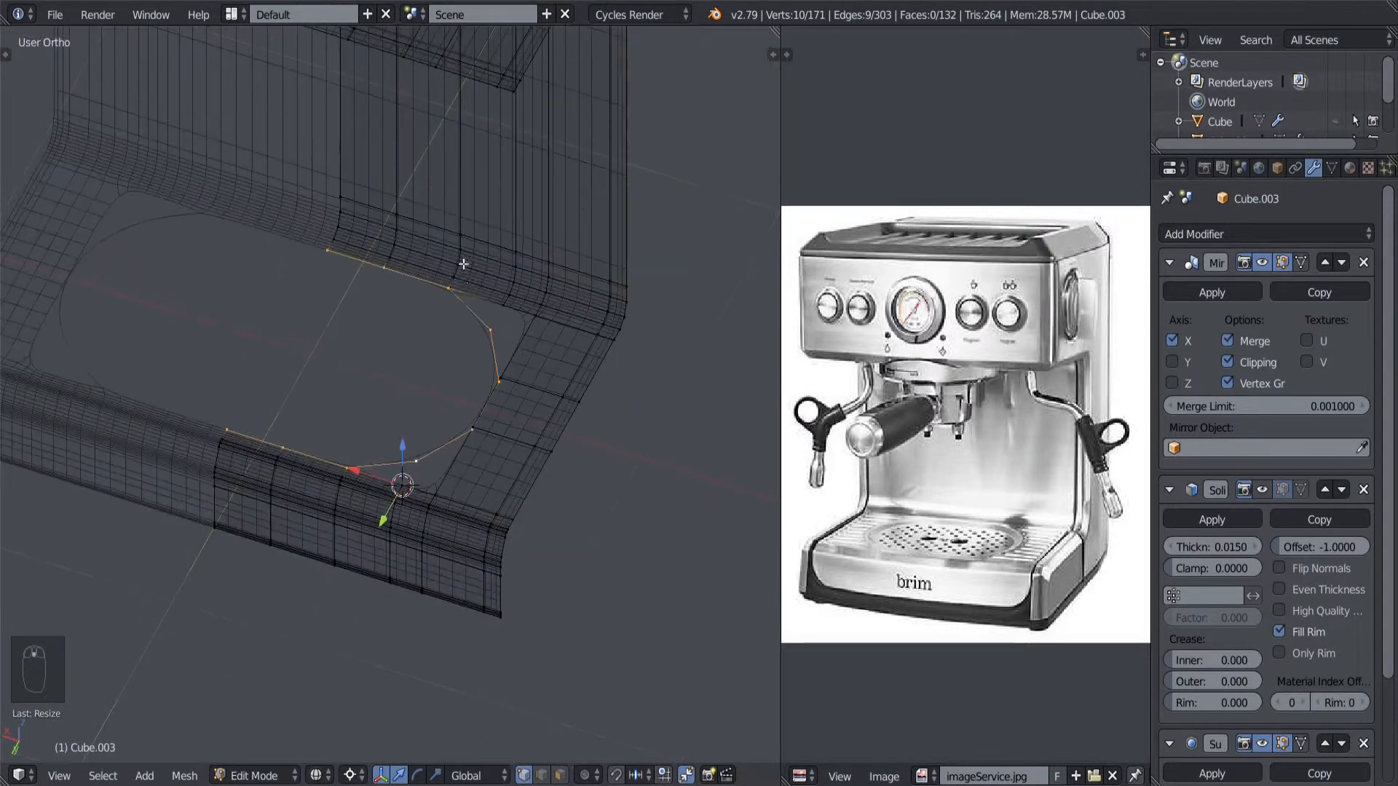
middle_click_drag(501, 197, 510, 166)
scroll(452, 382, "up", 3)
middle_click_drag(484, 390, 470, 572)
key("ctrl+z")
Step: Scale the arc loop to 0 along global Z about the 3D cursor to level it with the base surface
key("s")
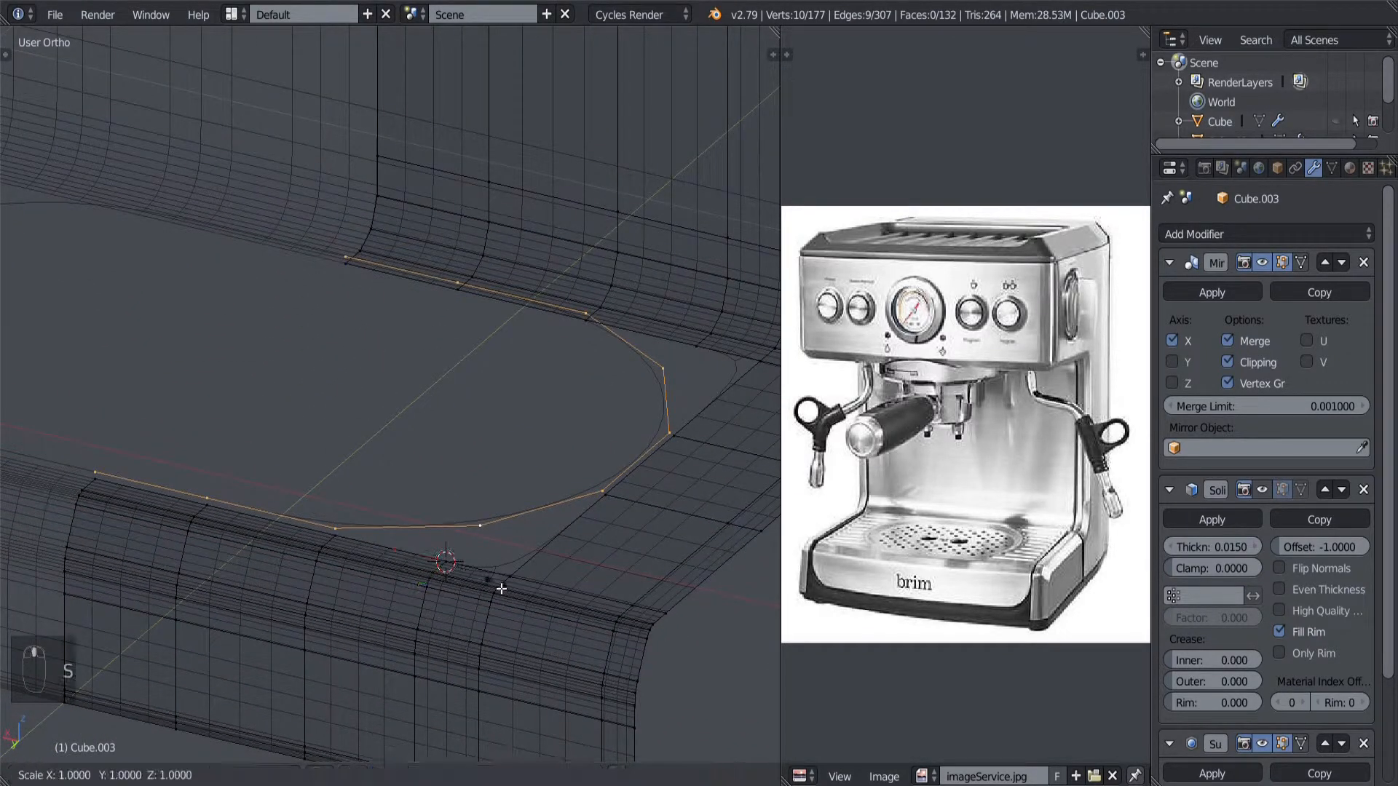
type("z")
type("0")
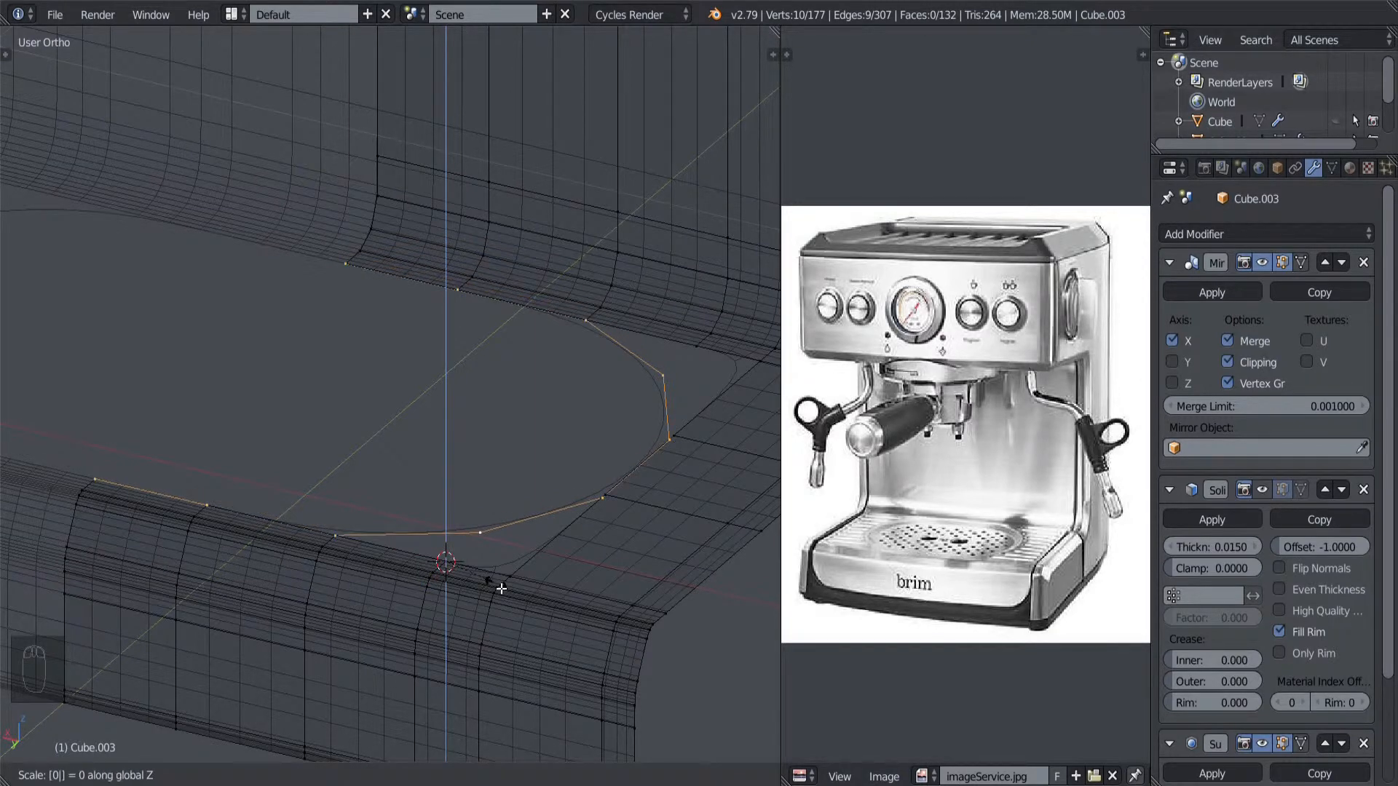
key("Return")
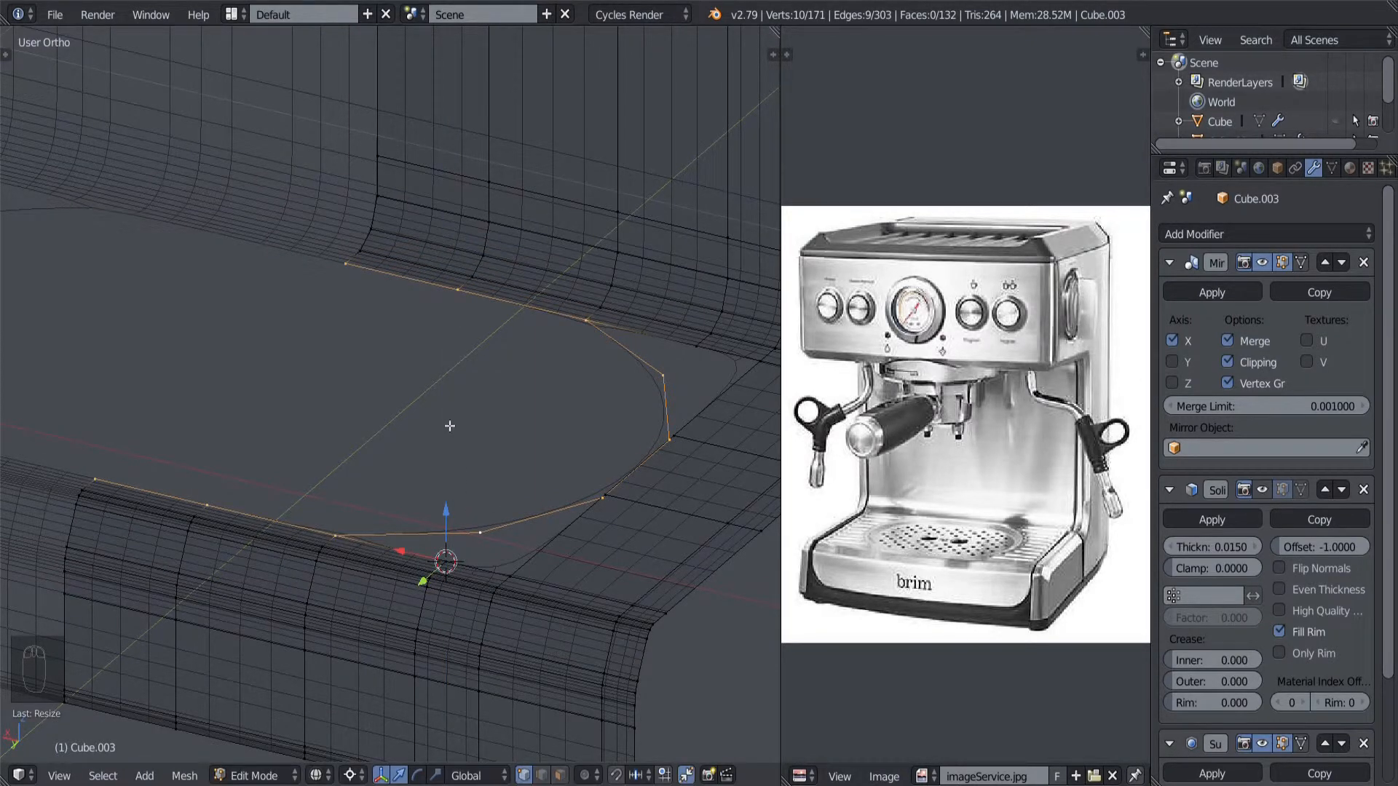
Step: Slide the two crosswise edge loops on the base's side strip until each merges with the nearest arc vertex
middle_click_drag(453, 383, 452, 561)
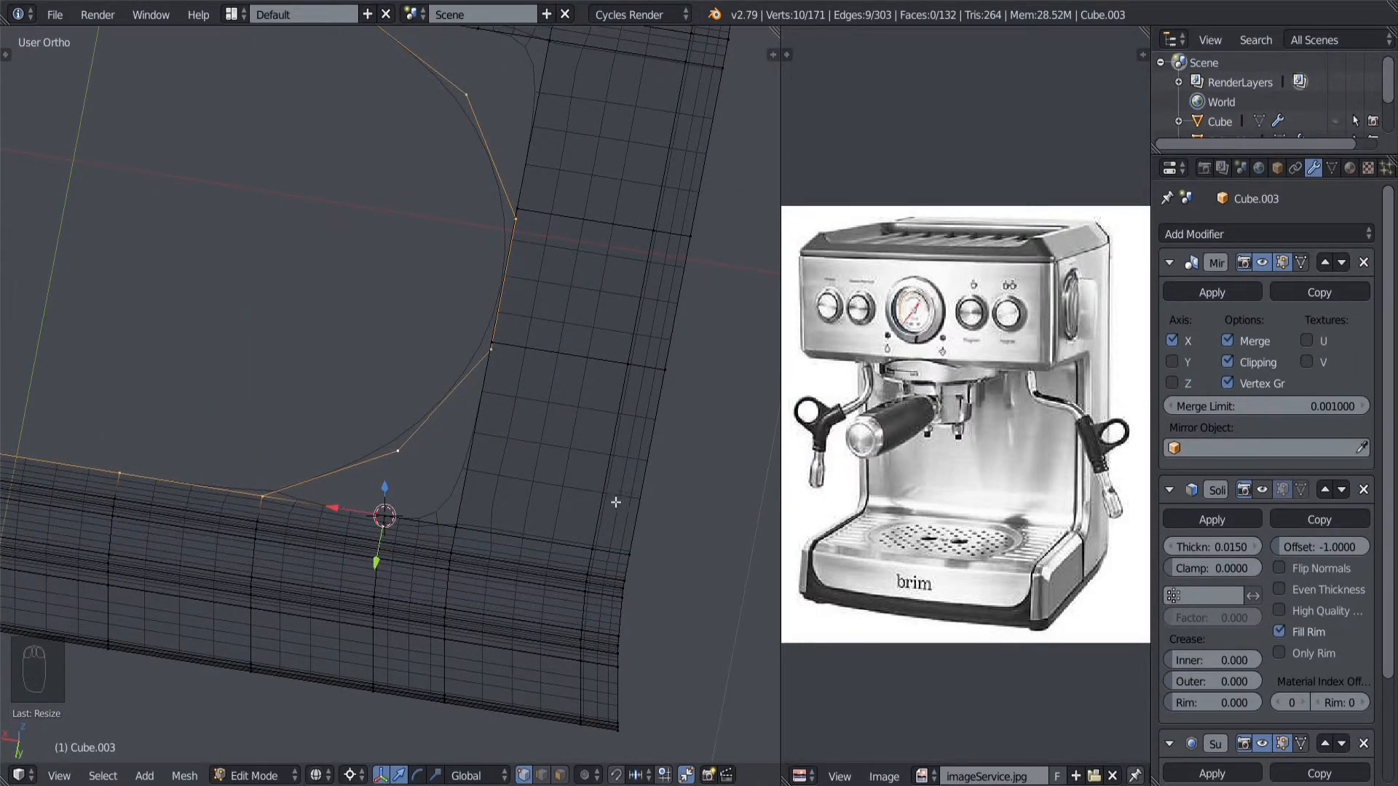
middle_click_drag(615, 503, 412, 521)
right_click(419, 559, "alt")
key("g")
key("g")
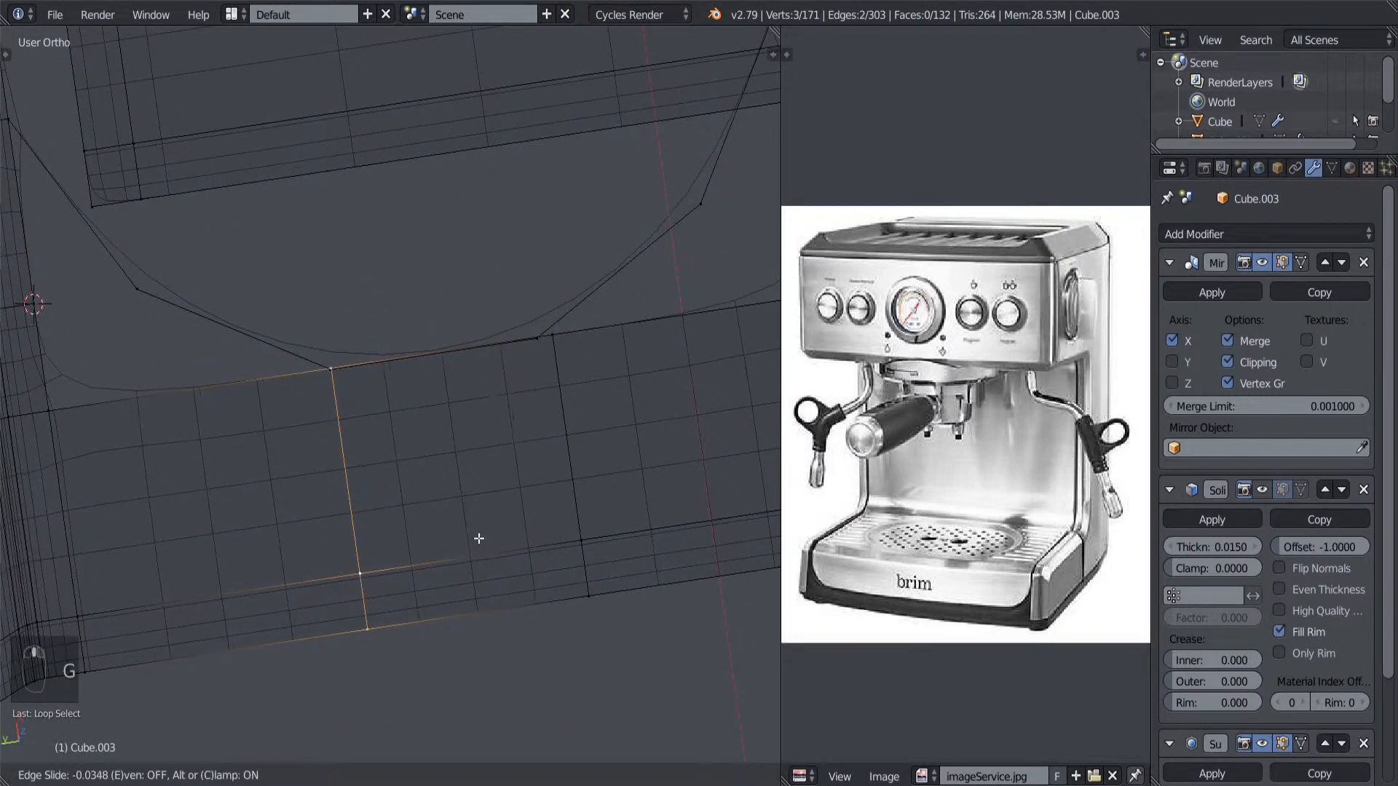
left_click(466, 538)
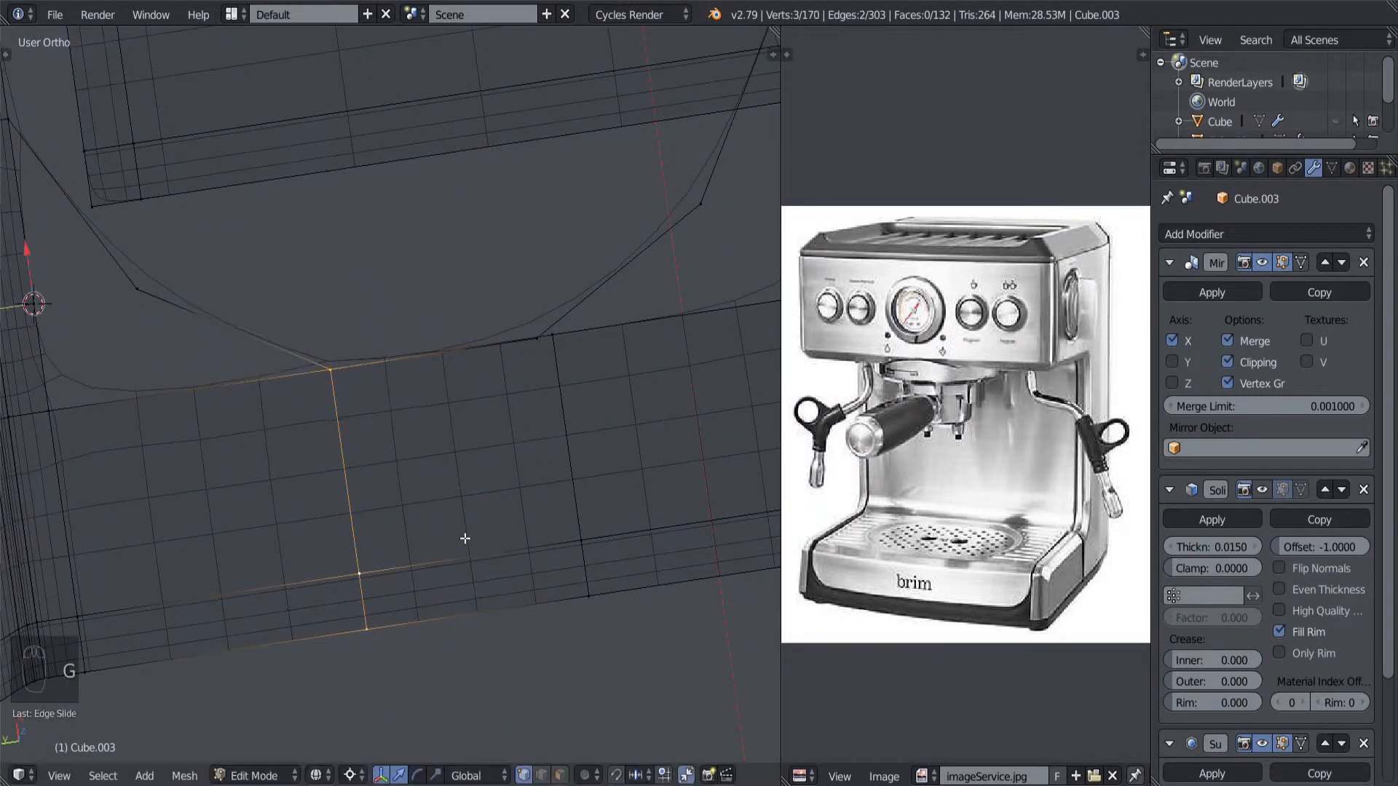
right_click(591, 440, "alt")
key("g")
key("g")
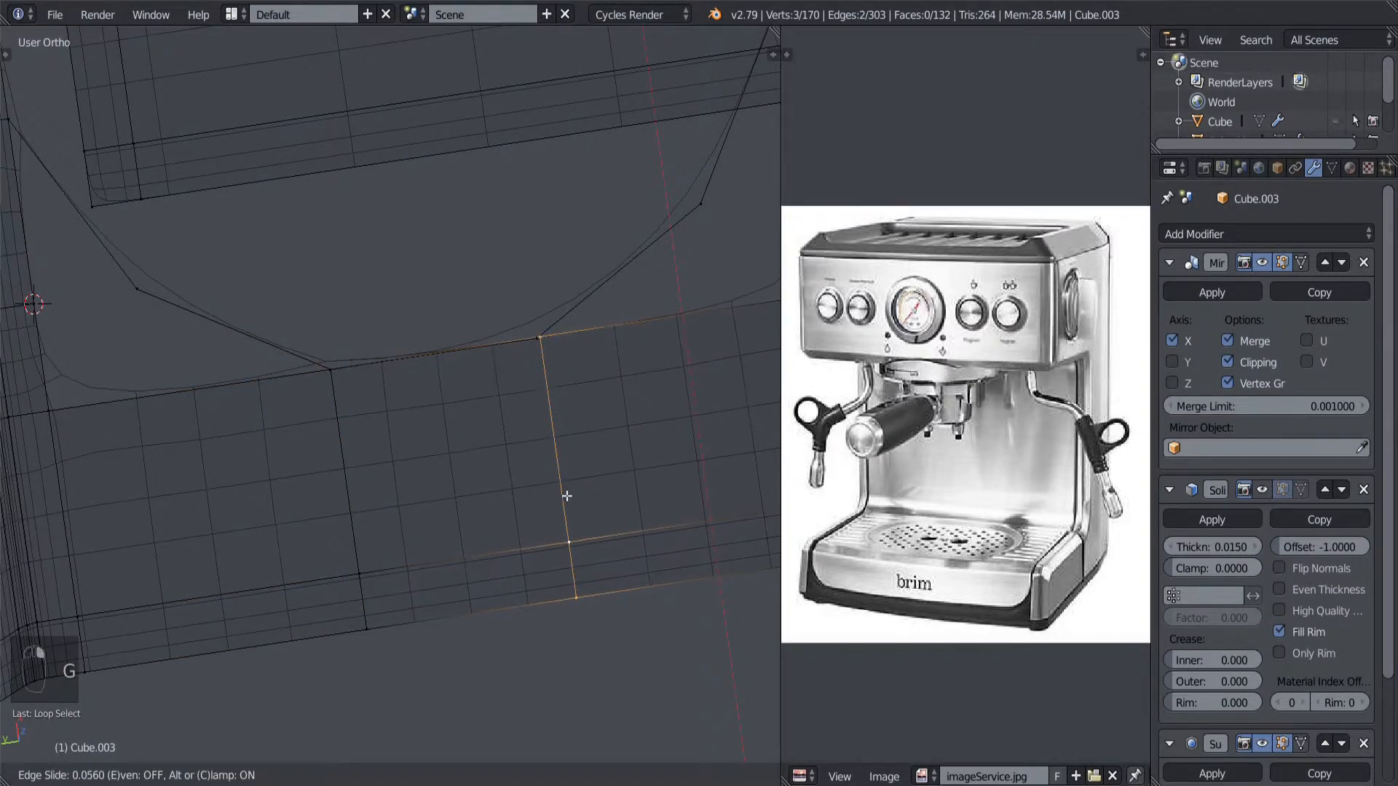
left_click(532, 503)
middle_click_drag(532, 503, 500, 494)
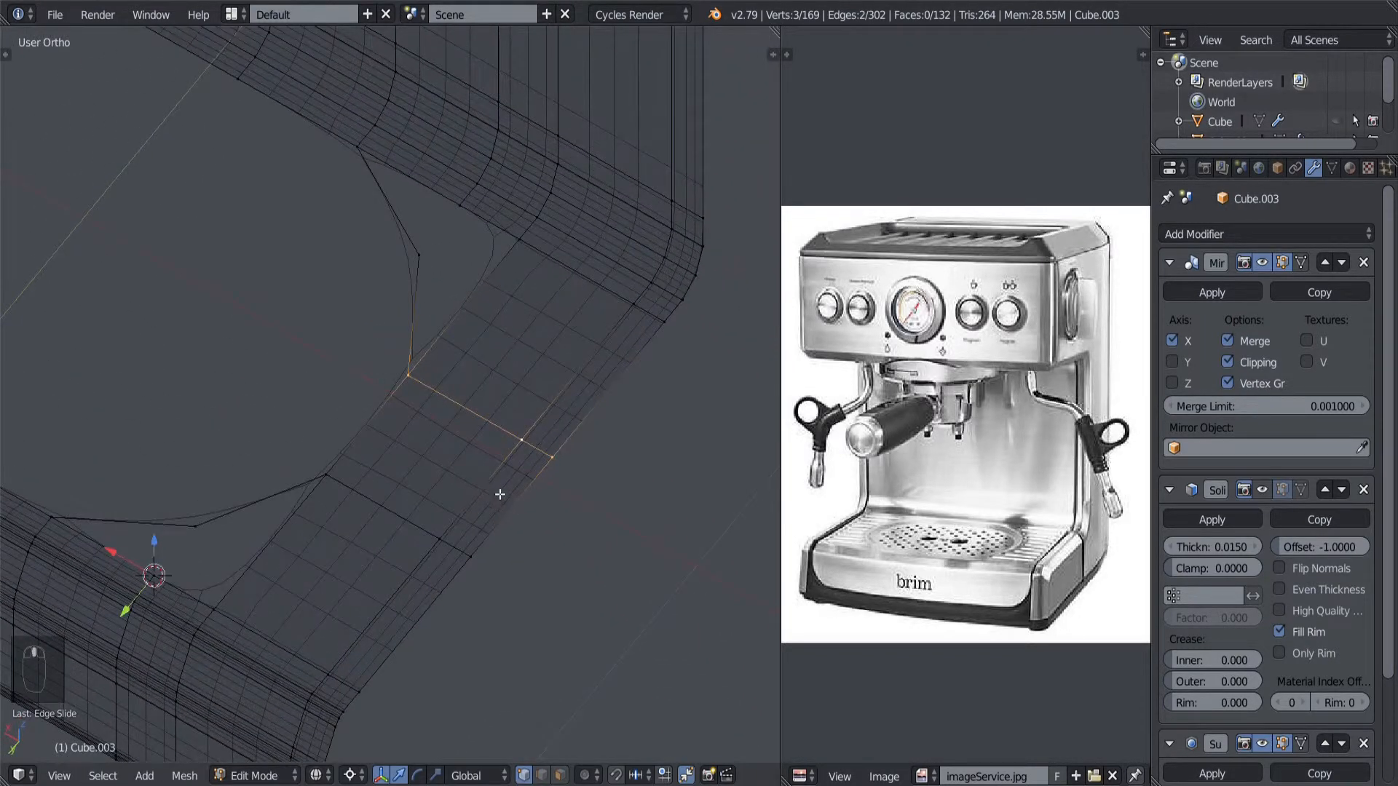
Step: Return to solid shading, set the pivot point to Bounding Box Center, and place the 3D cursor away from the mesh
scroll(312, 543, "down", 5)
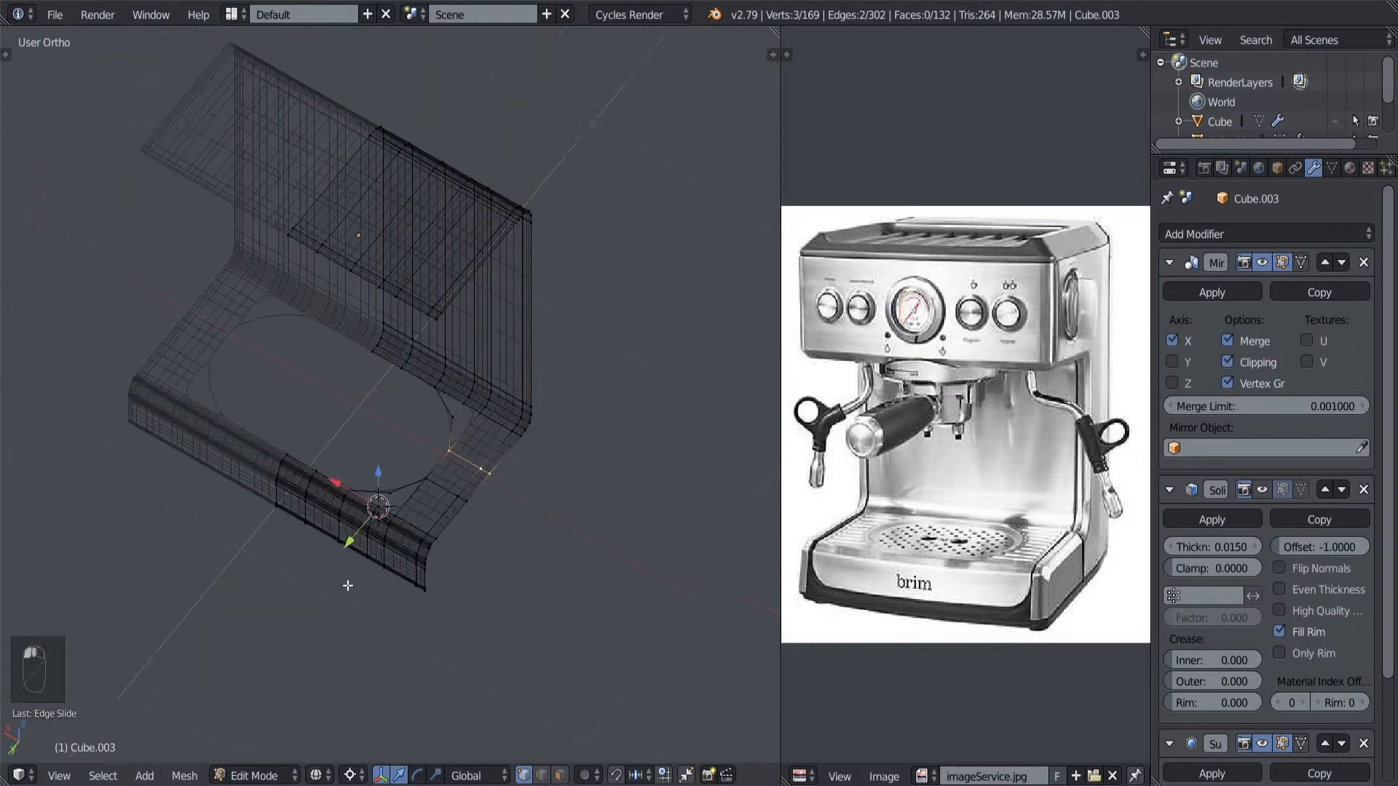
key("z")
middle_click_drag(325, 521, 418, 590)
scroll(386, 509, "up", 2)
scroll(418, 590, "up", 2)
middle_click_drag(421, 685, 392, 522, "shift")
scroll(391, 522, "up", 2)
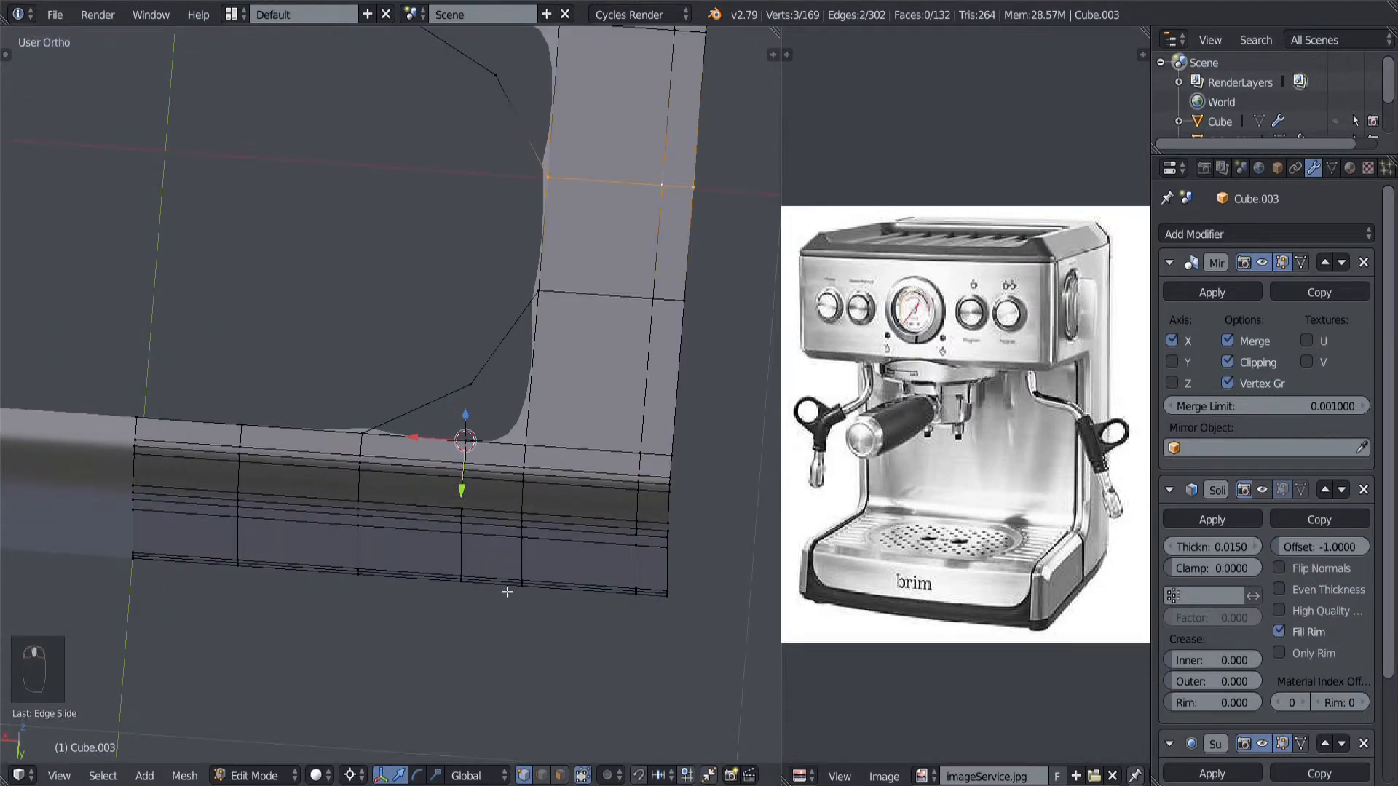
left_click(352, 776)
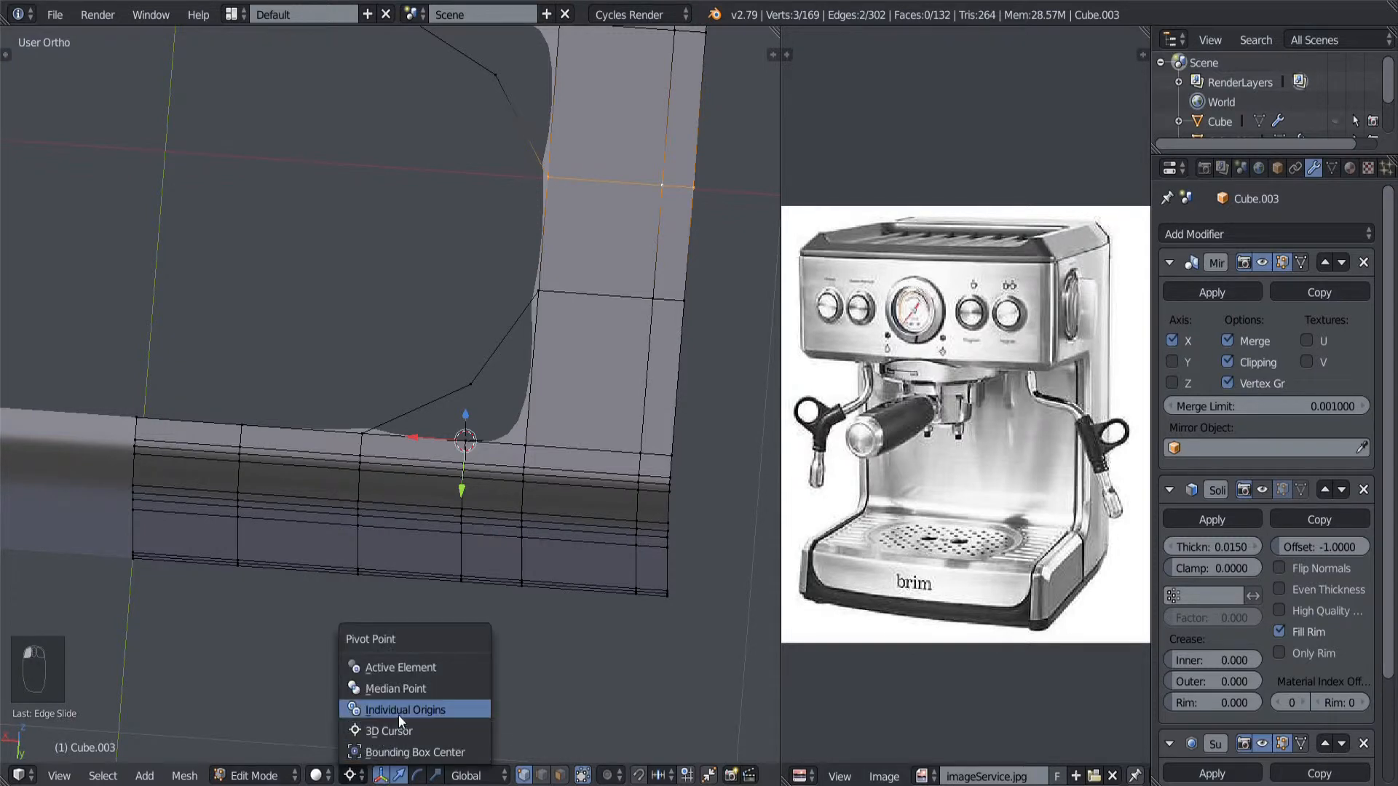
left_click(404, 751)
middle_click_drag(409, 642, 450, 632)
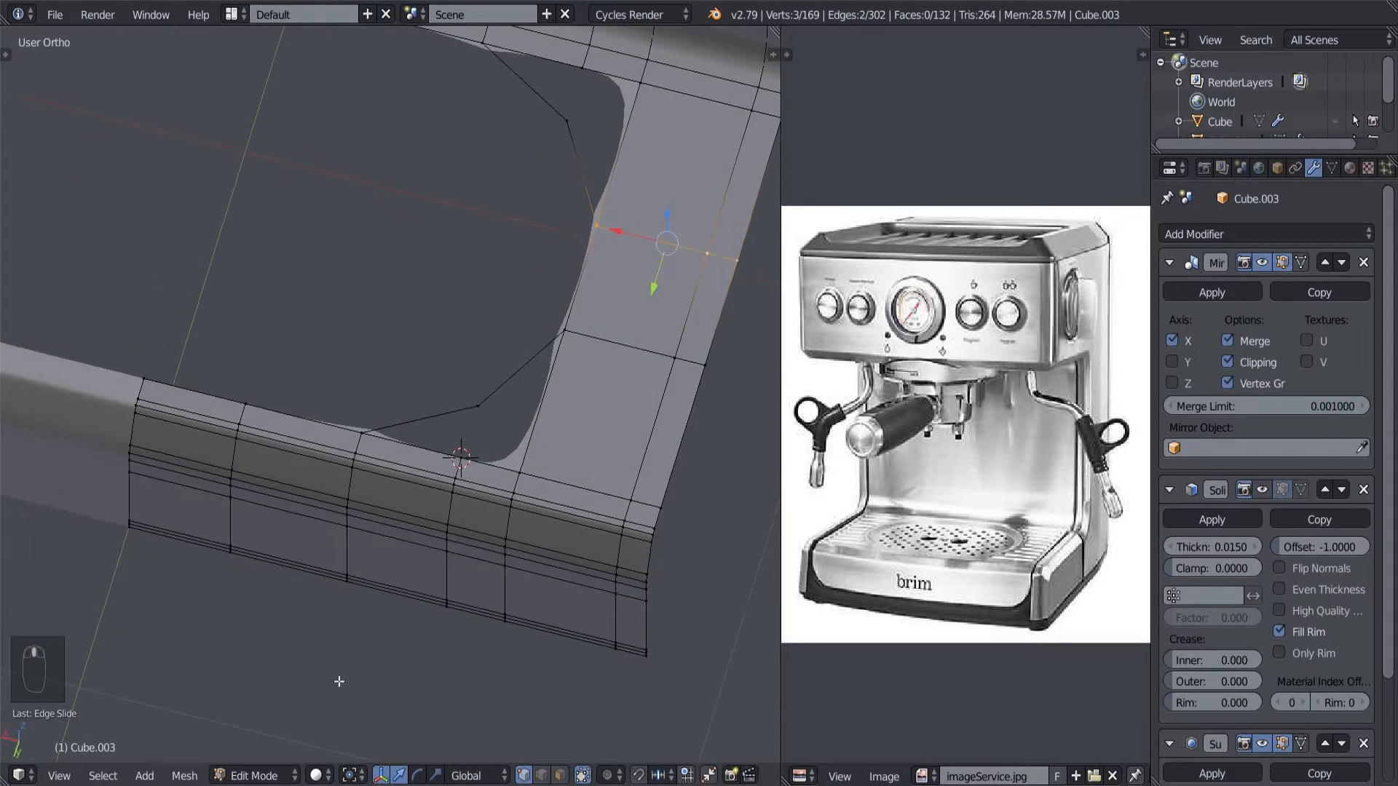
left_click(334, 676)
Step: Dissolve the front and back edge loops that end at the hole's edge, one column inward from the outer corners
middle_click_drag(348, 650, 320, 616)
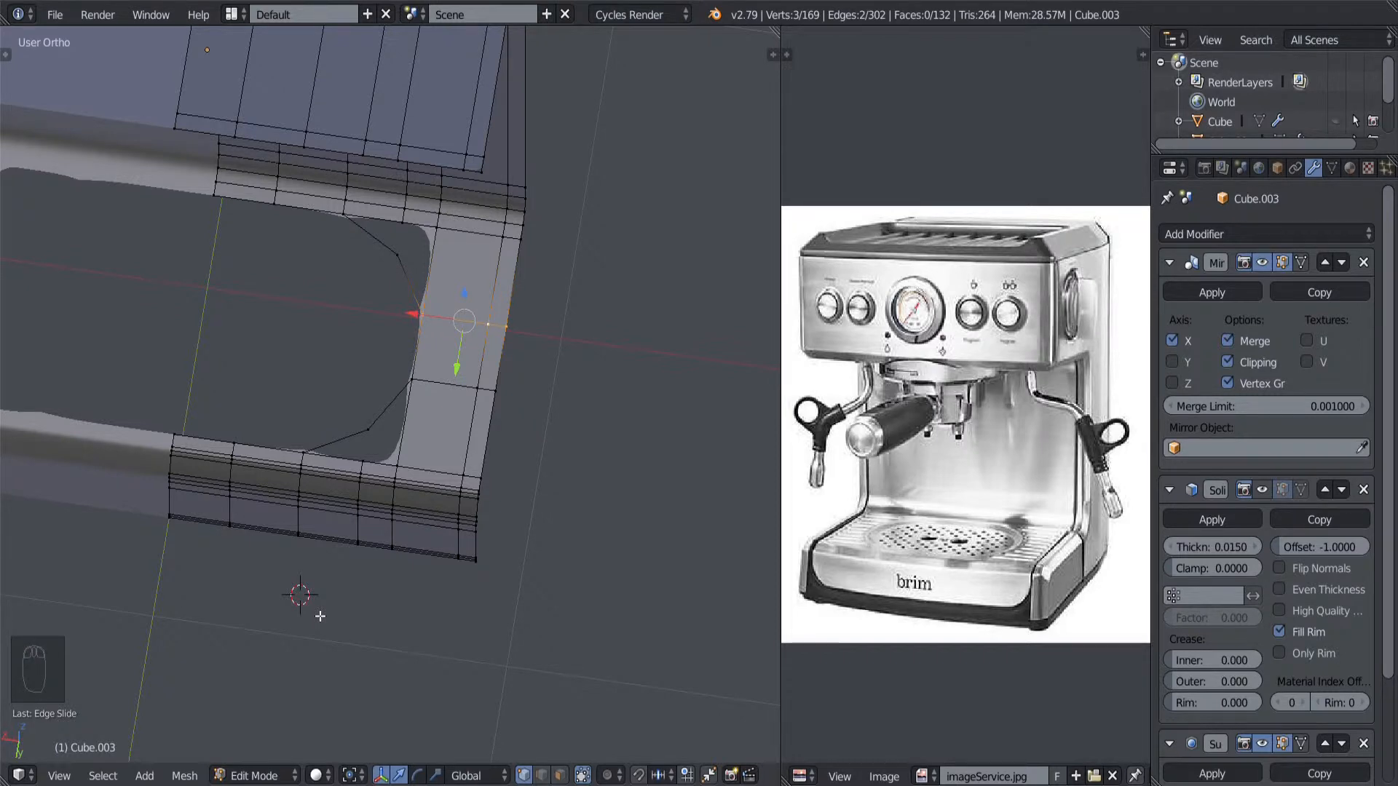
scroll(392, 619, "up", 2)
mouse_move(333, 577)
middle_mouse_down()
mouse_move(356, 570)
mouse_move(318, 602)
mouse_move(331, 583)
mouse_move(339, 592)
middle_mouse_up()
scroll(356, 570, "up", 3)
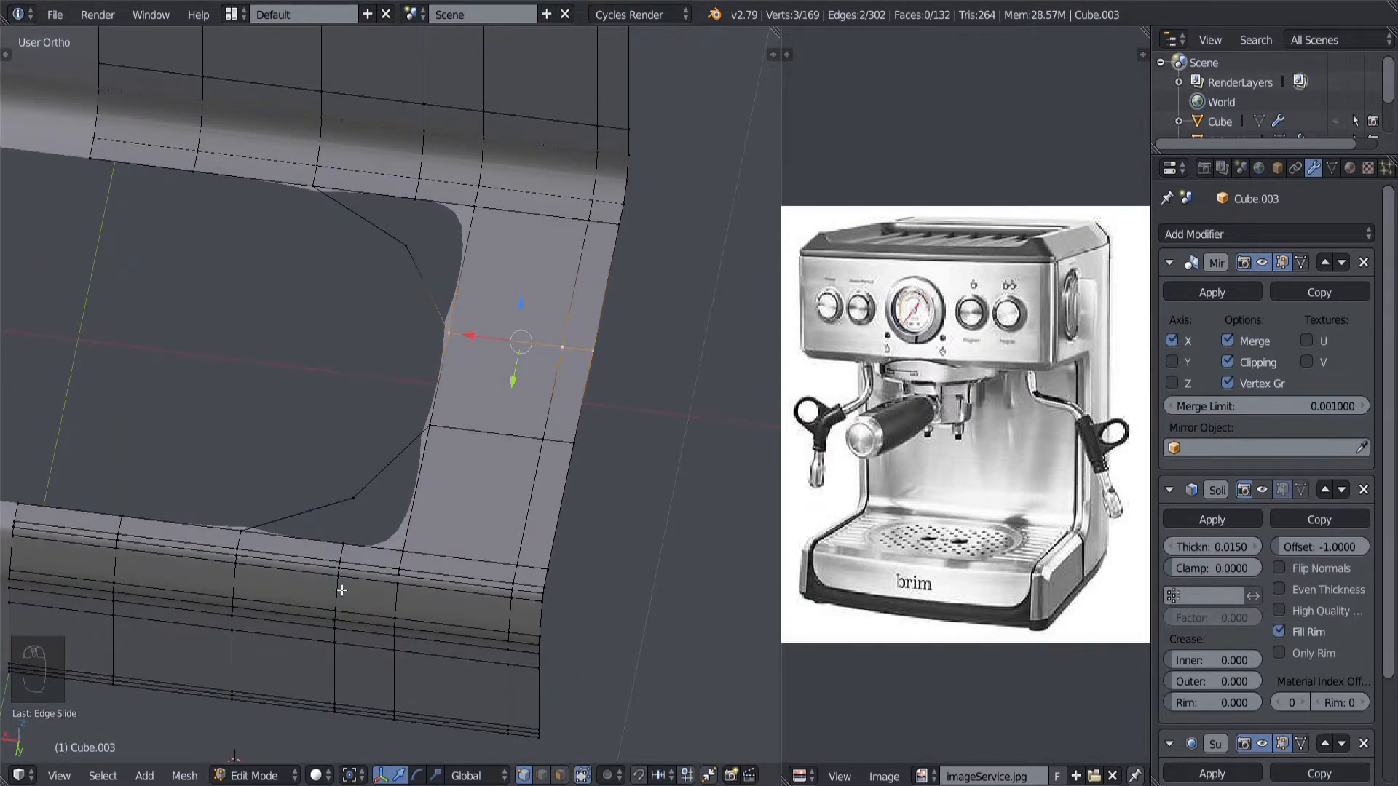
left_click(342, 591, "alt")
middle_click_drag(342, 591, 357, 604)
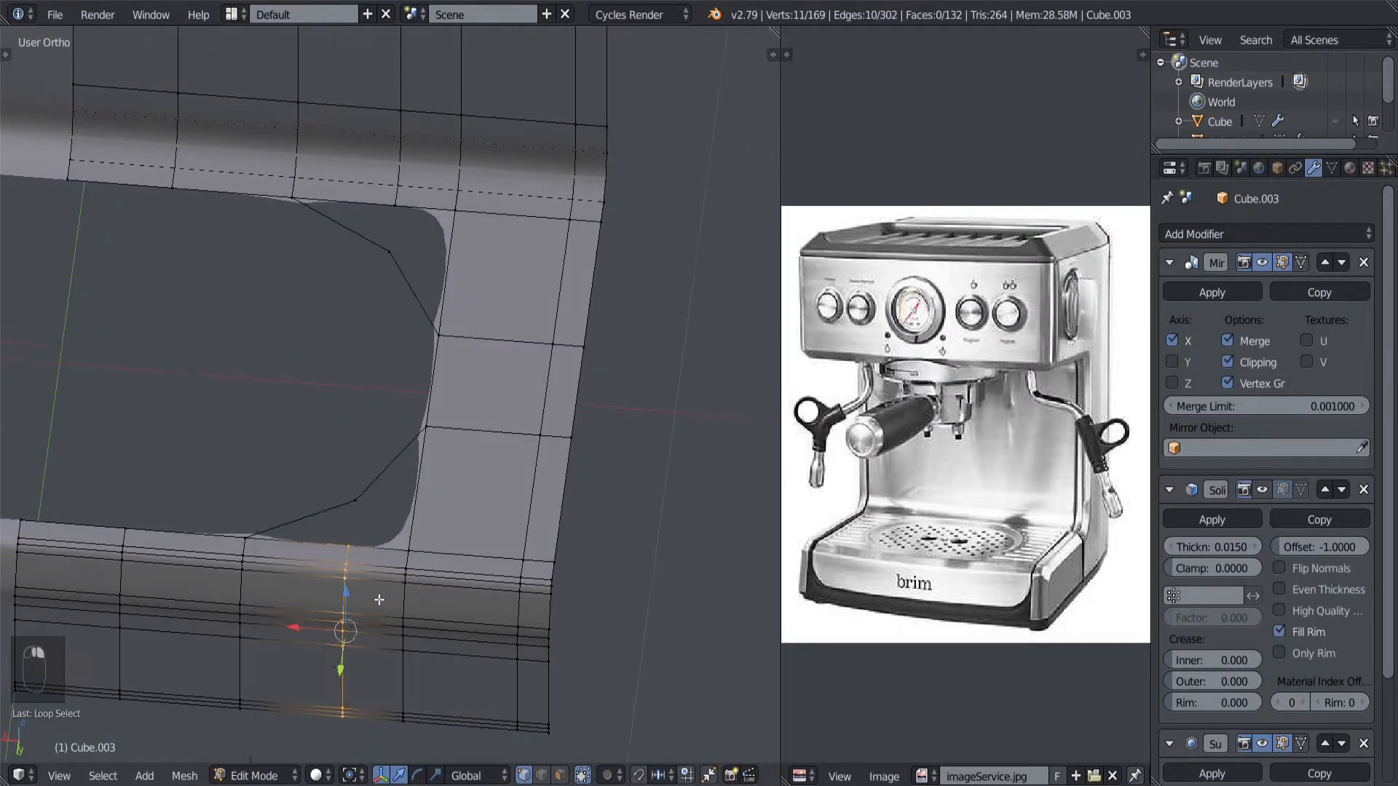
key("x")
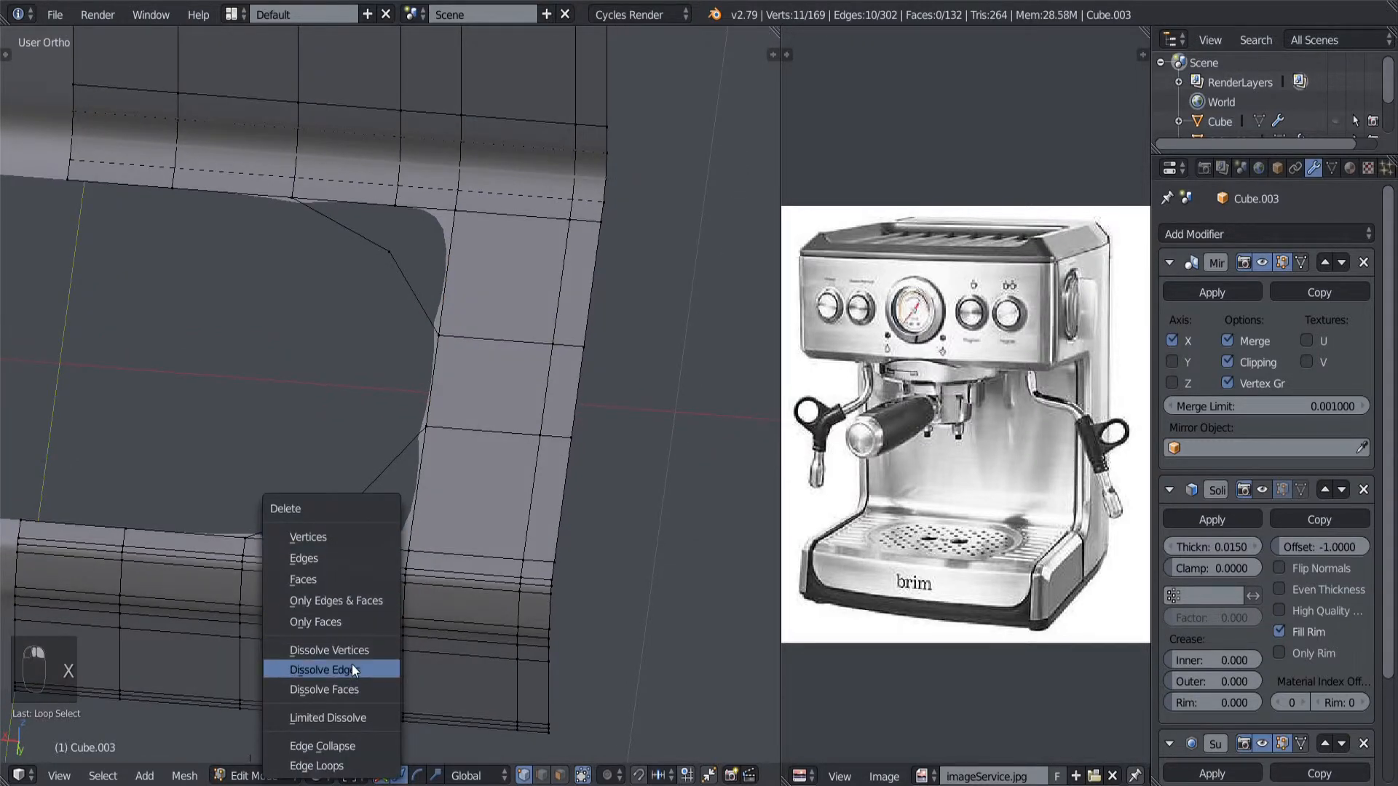
left_click(351, 670)
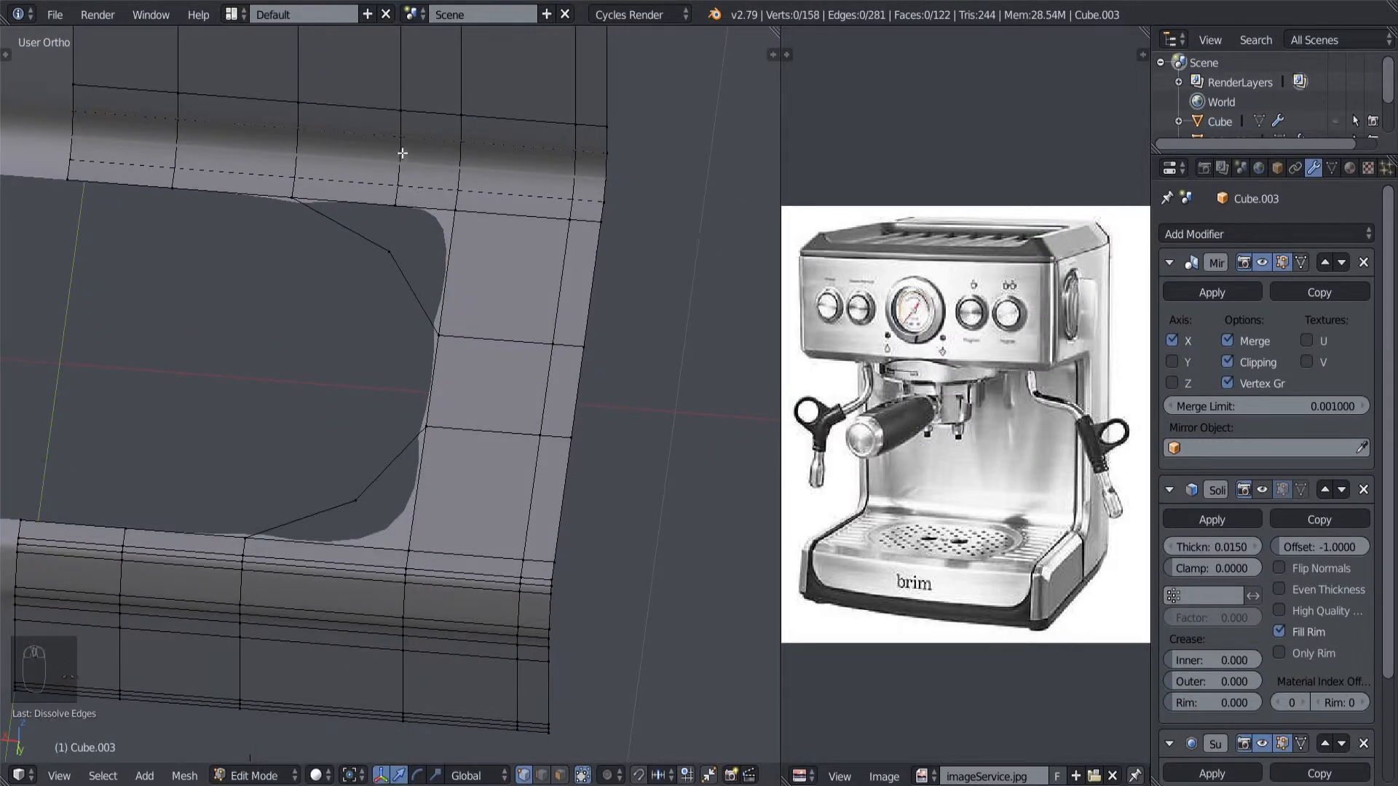
left_click(399, 153, "alt")
key("x")
left_click(370, 185)
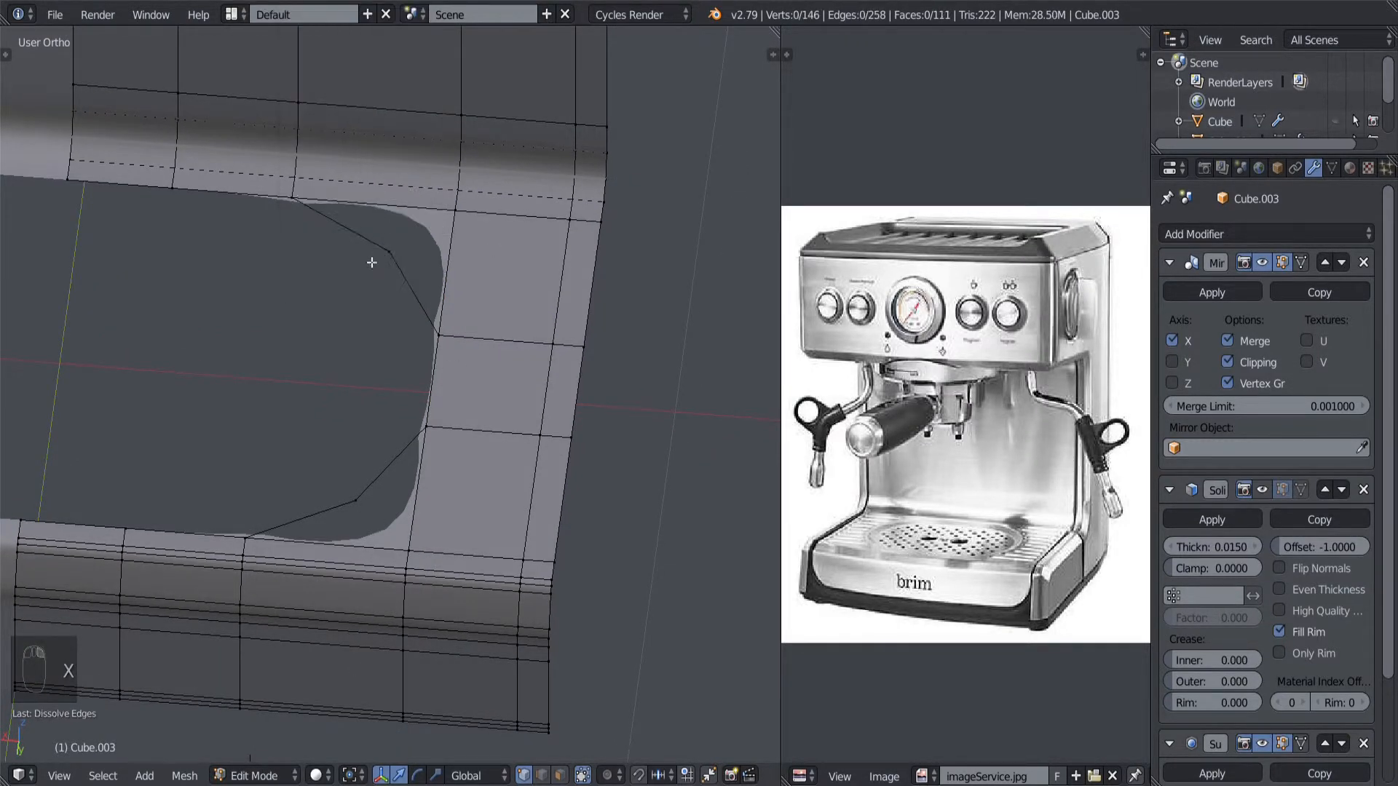
Step: Fill a triangular face between the front diagonal arc vertex, the adjacent front-edge vertex and the hole's front corner vertex
middle_click_drag(374, 259, 384, 532)
key("z")
key("z")
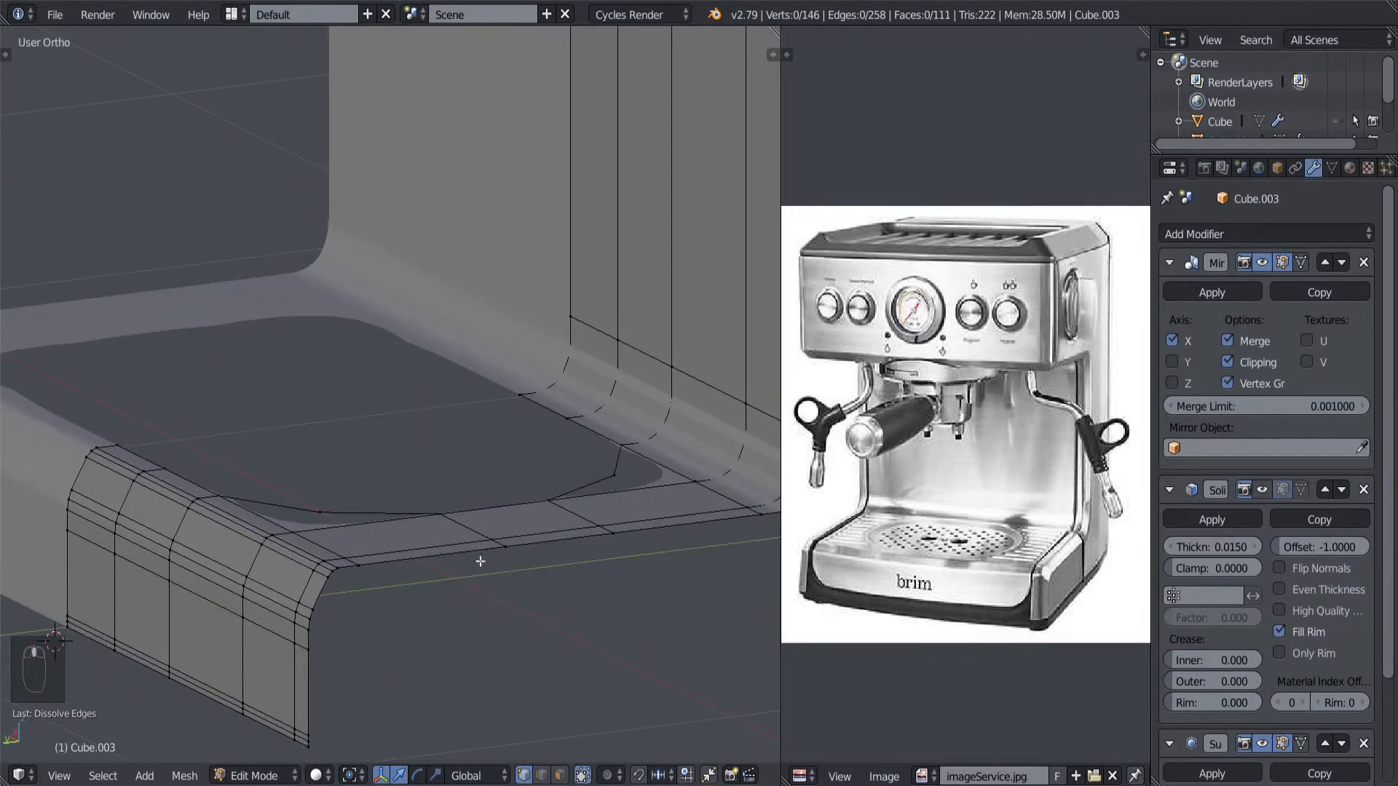
middle_click_drag(553, 523, 333, 529)
key("Tab")
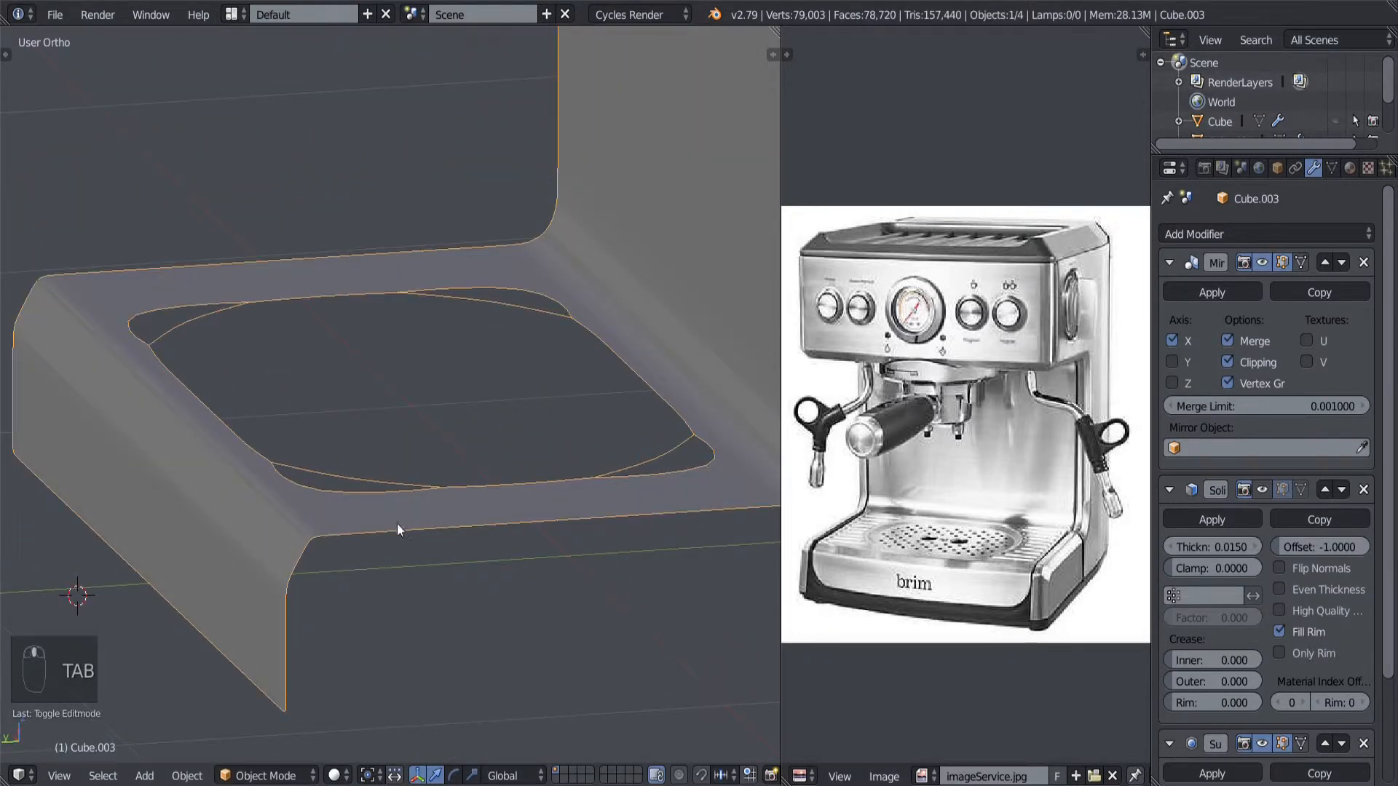
middle_click_drag(679, 499, 417, 502)
key("Tab")
right_click(357, 480)
right_click(188, 540, "shift")
right_click(459, 577, "shift")
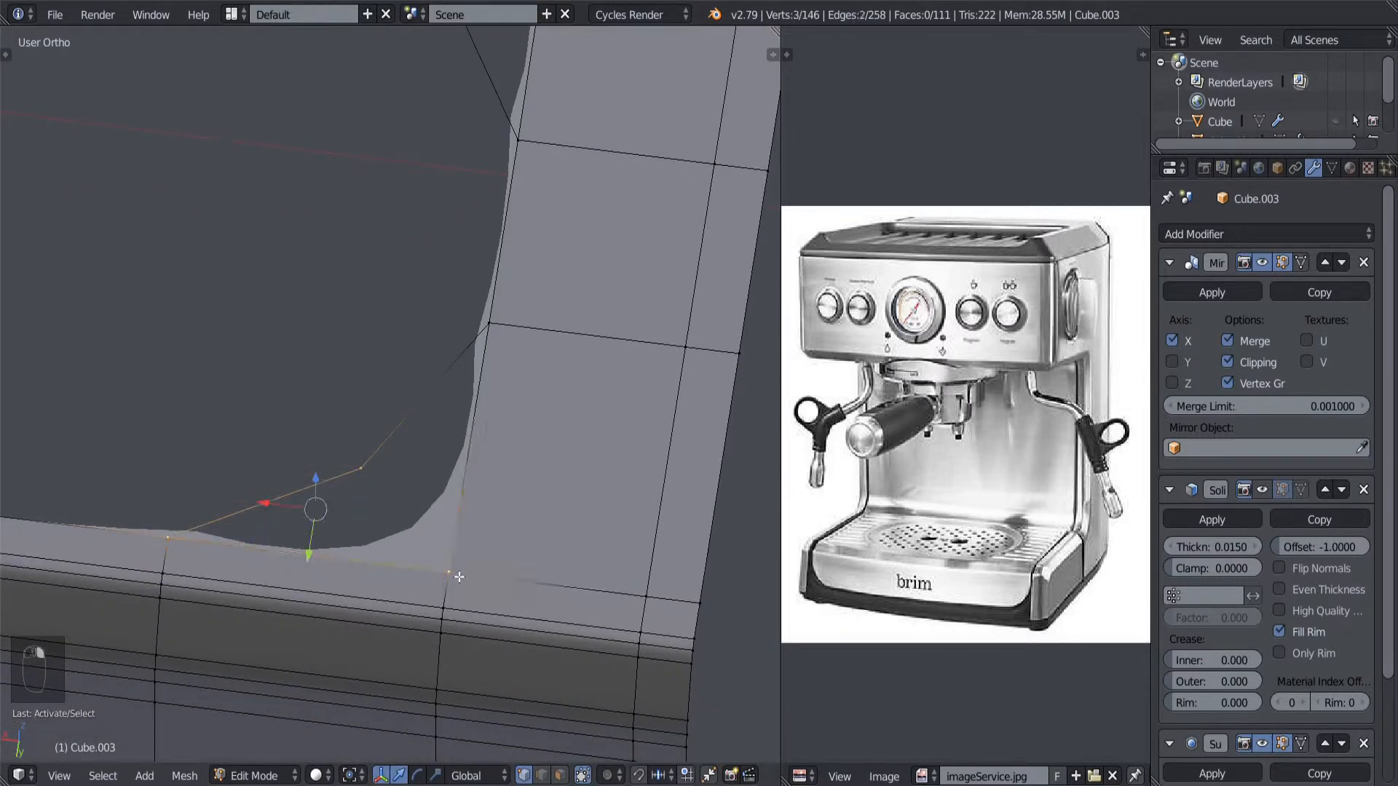
key("f")
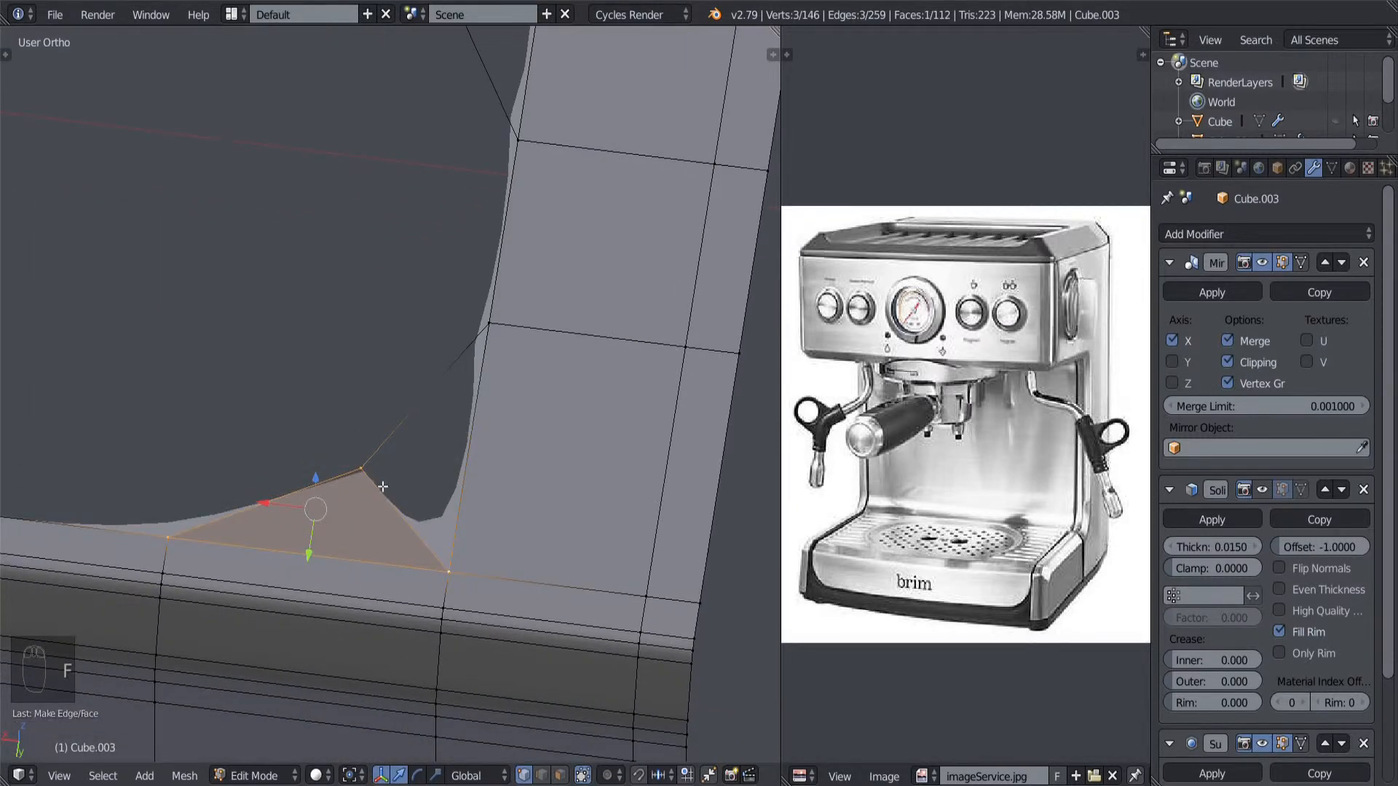
Step: Fill the second front-corner triangle between the diagonal arc vertex, the front corner vertex and the adjacent side-strip vertex
right_click(464, 598, "shift")
key("ctrl+z")
right_click(462, 565, "shift")
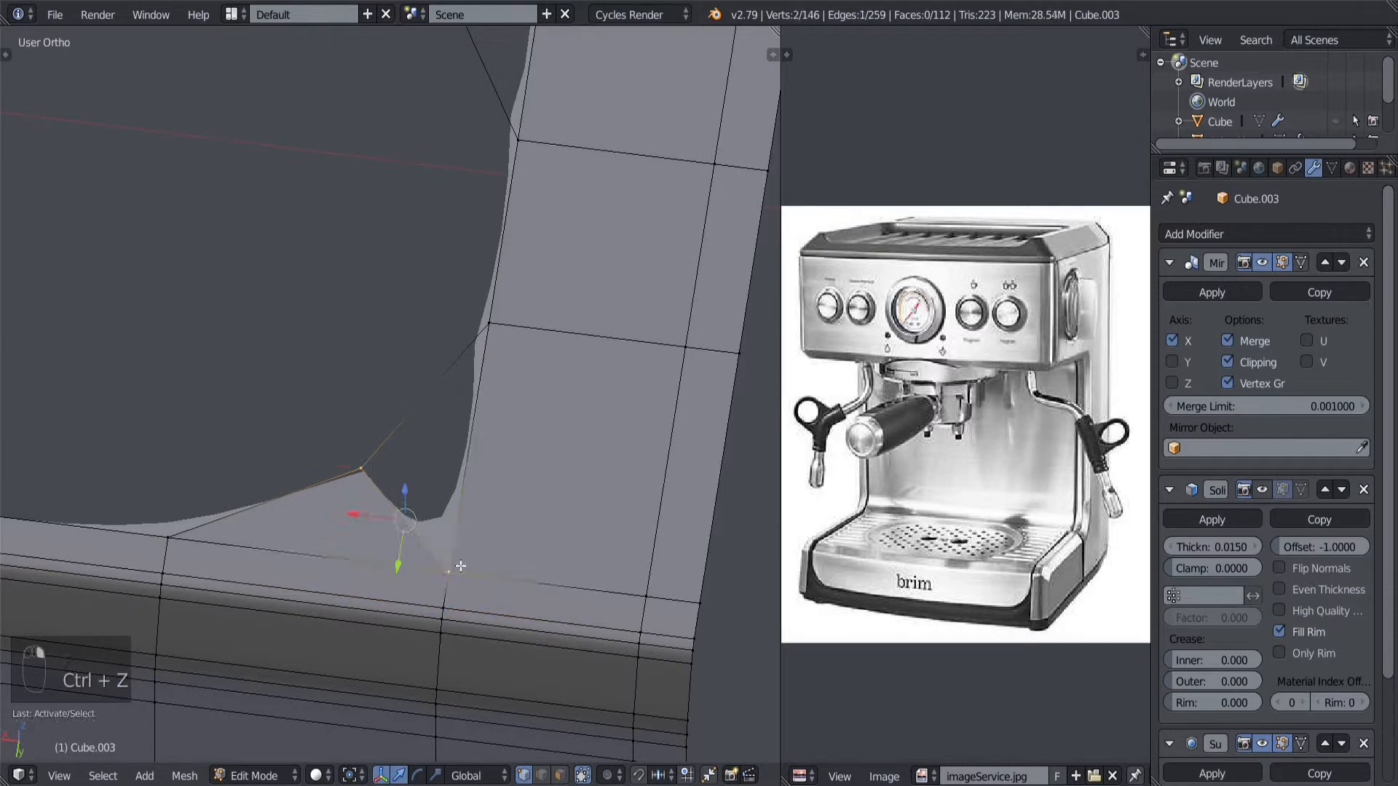
right_click(500, 360, "shift")
scroll(500, 354, "down", 3)
middle_click_drag(499, 357, 545, 532, "shift")
key("f")
Step: Close the gap at the hole's back corner with two triangular faces joining the arc to the corner vertex
right_click(505, 493)
right_click(453, 571, "shift")
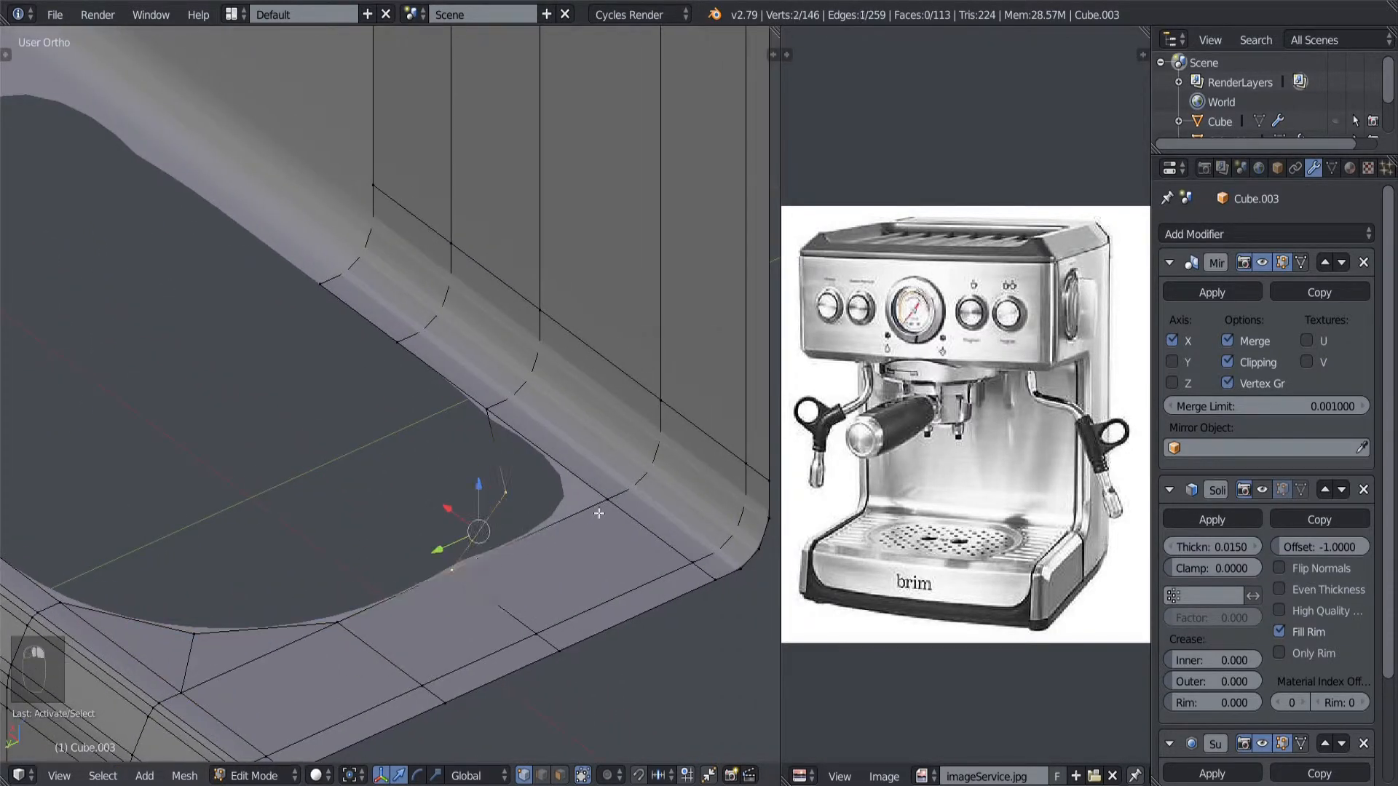
right_click(608, 500, "shift")
key("f")
right_click(608, 501)
right_click(507, 495, "shift")
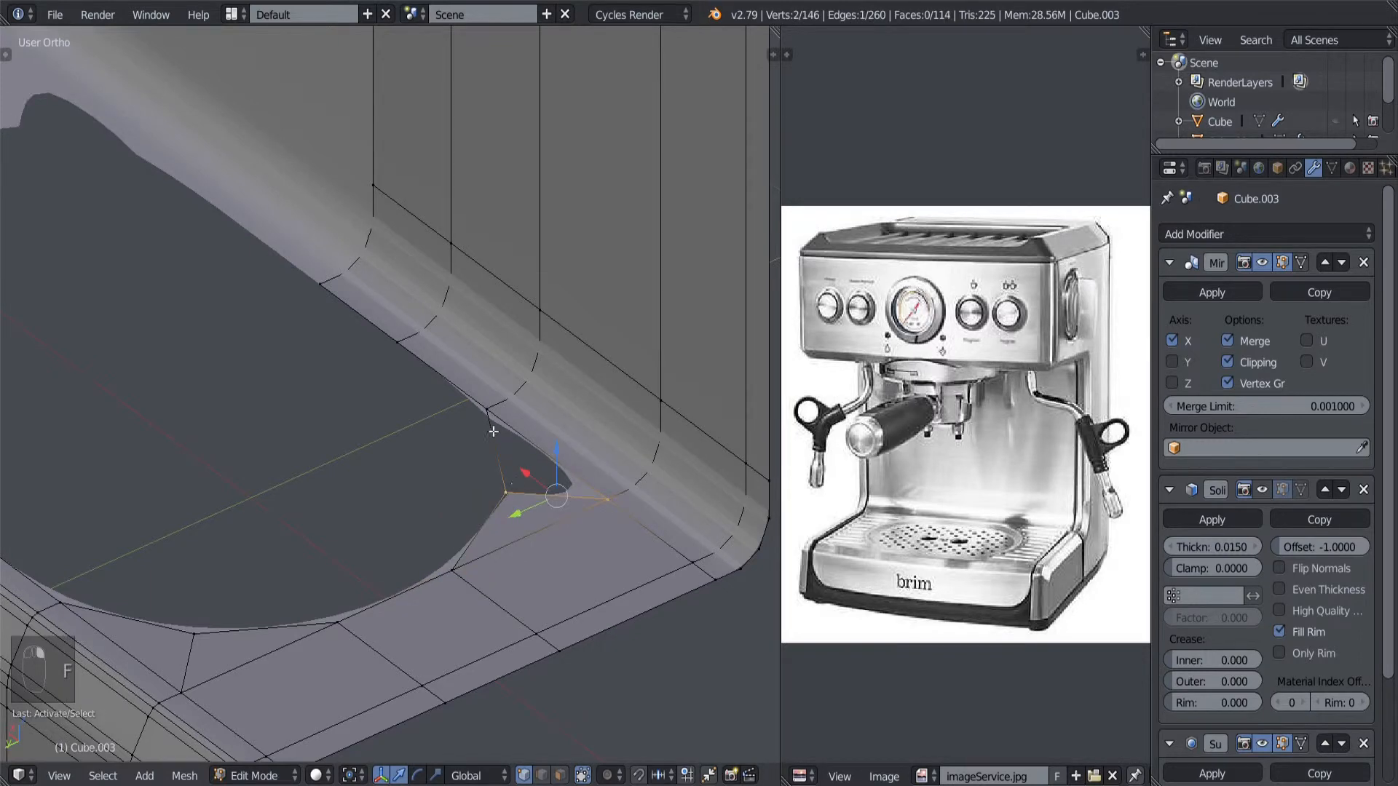
right_click(487, 412, "shift")
scroll(483, 430, "down", 2)
key("f")
key("a")
Step: Select the edge loop around the rounded opening in the panel's base and fill it with a single face
scroll(437, 534, "down", 3)
middle_click_drag(416, 537, 483, 593)
key("Tab")
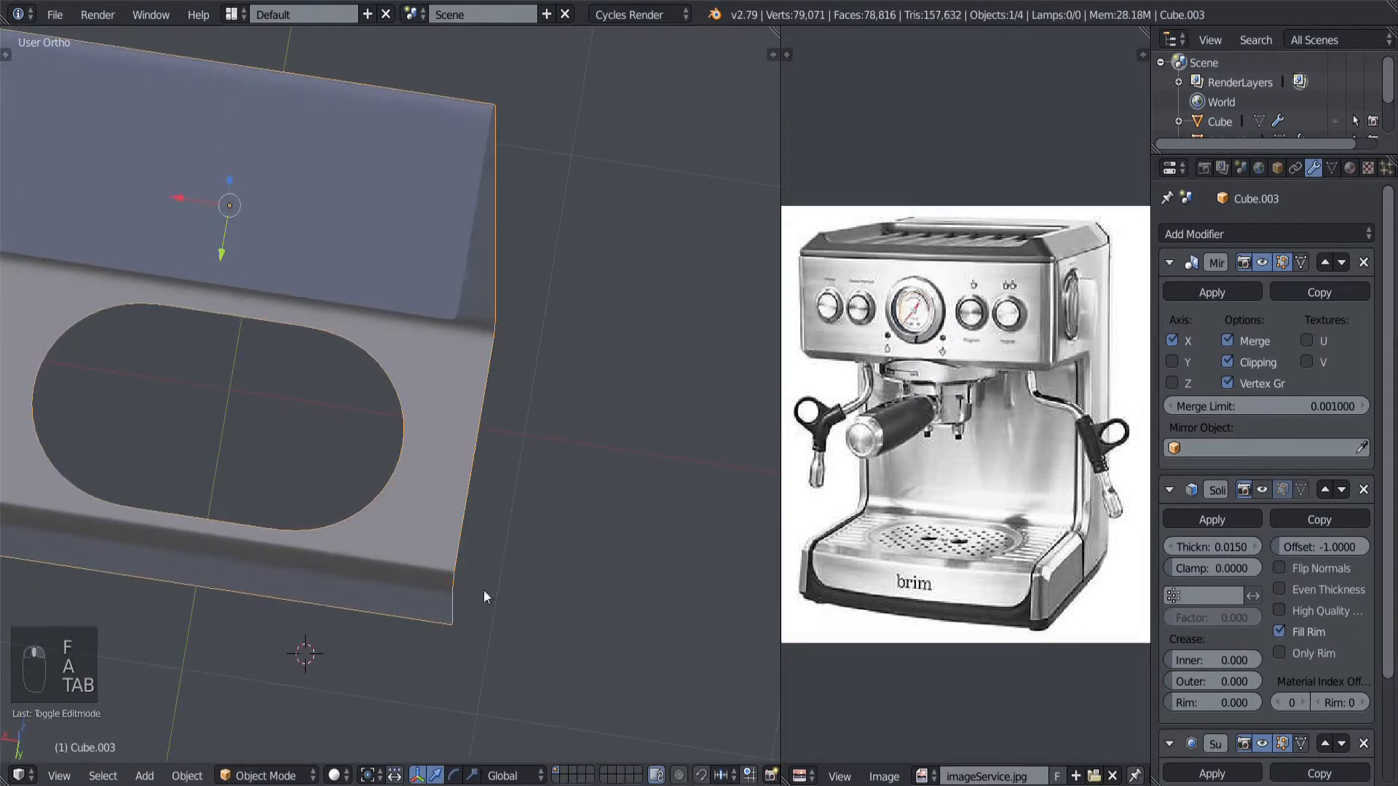
middle_click_drag(386, 587, 504, 548, "shift")
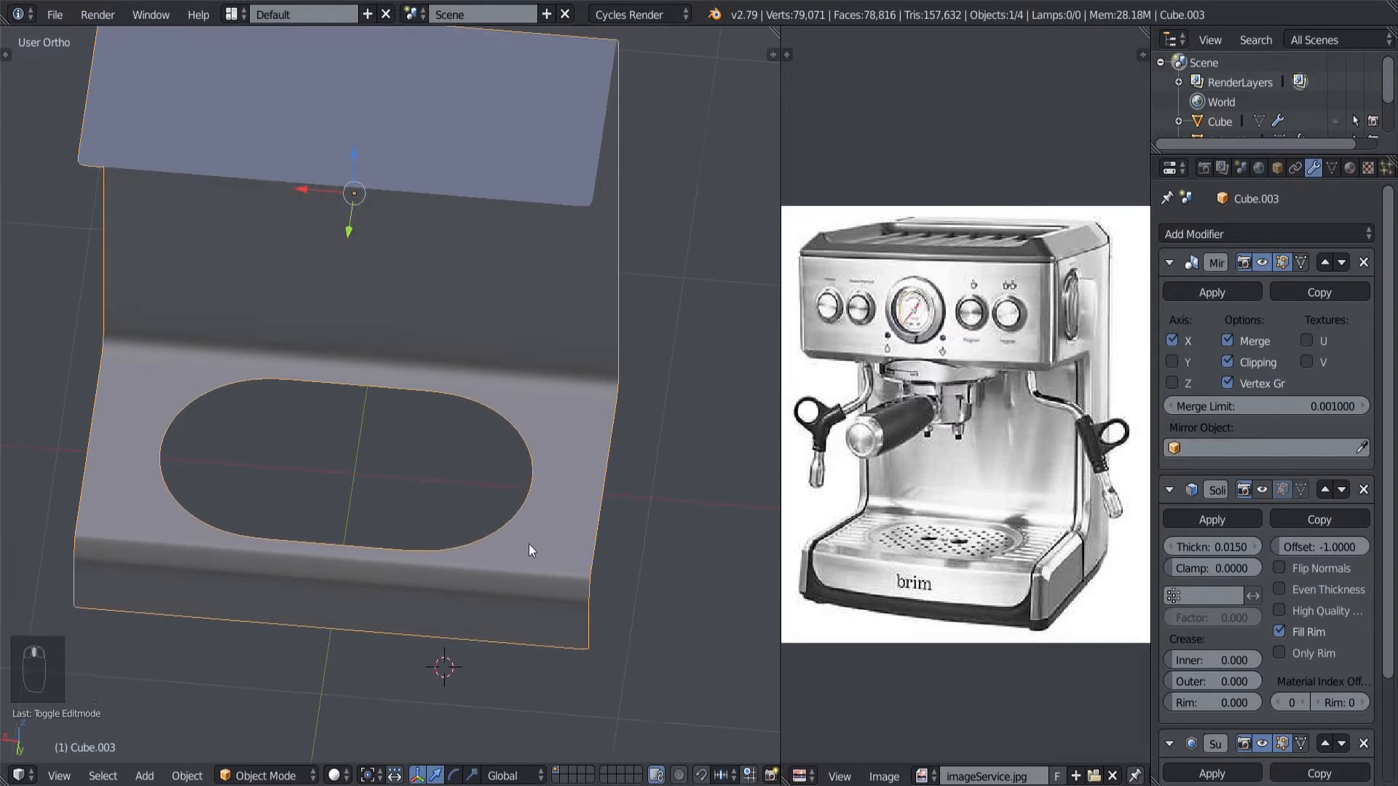
scroll(526, 553, "up", 1)
key("Tab")
right_click(537, 542, "alt")
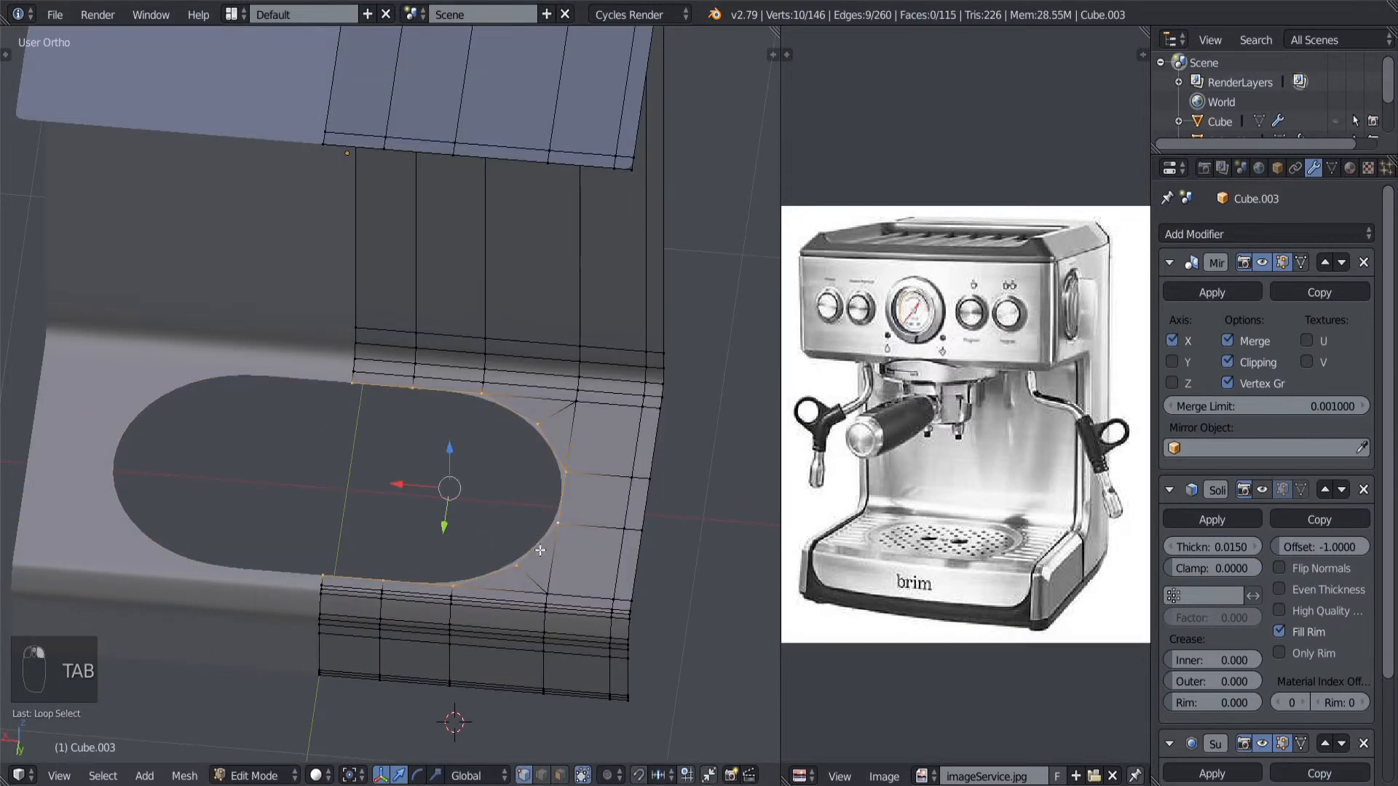
scroll(564, 594, "up", 3)
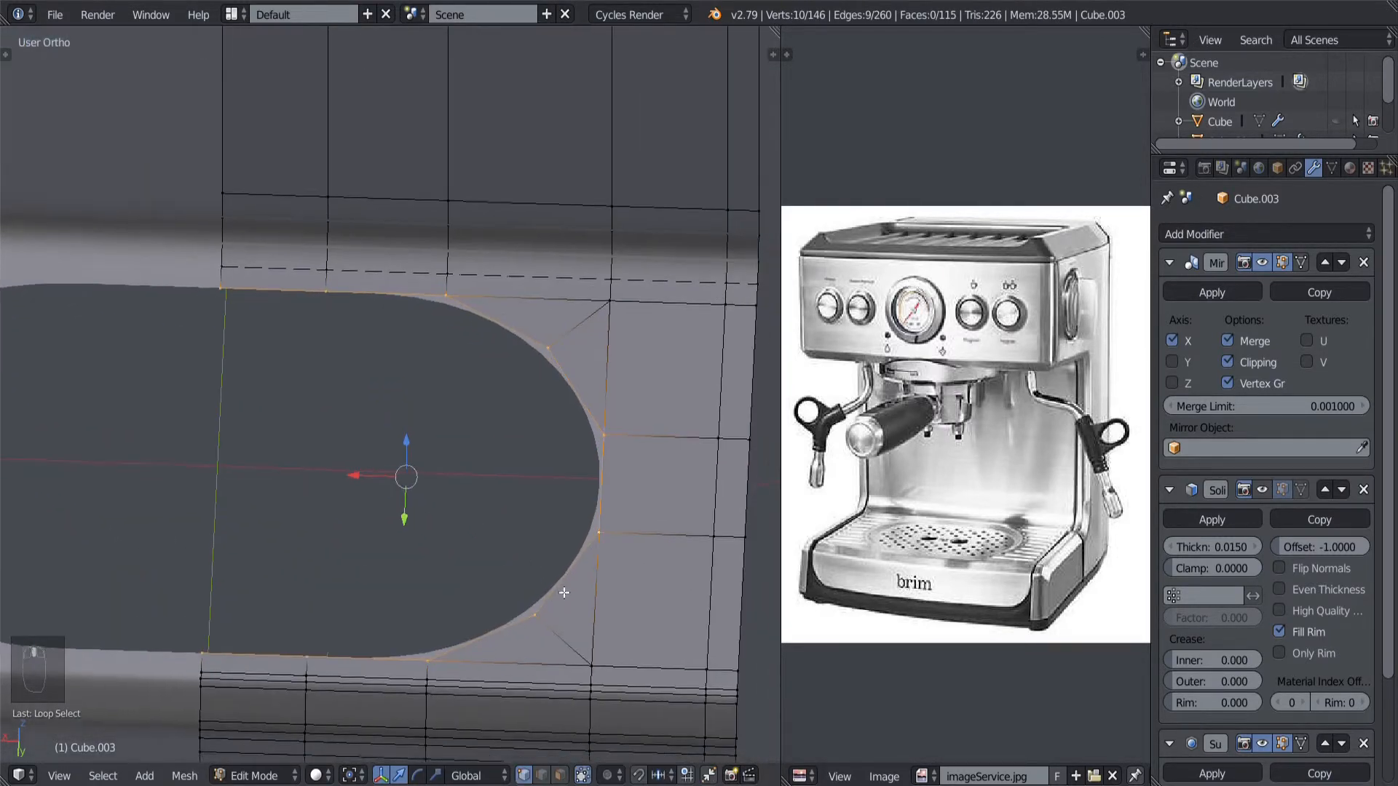
key("f")
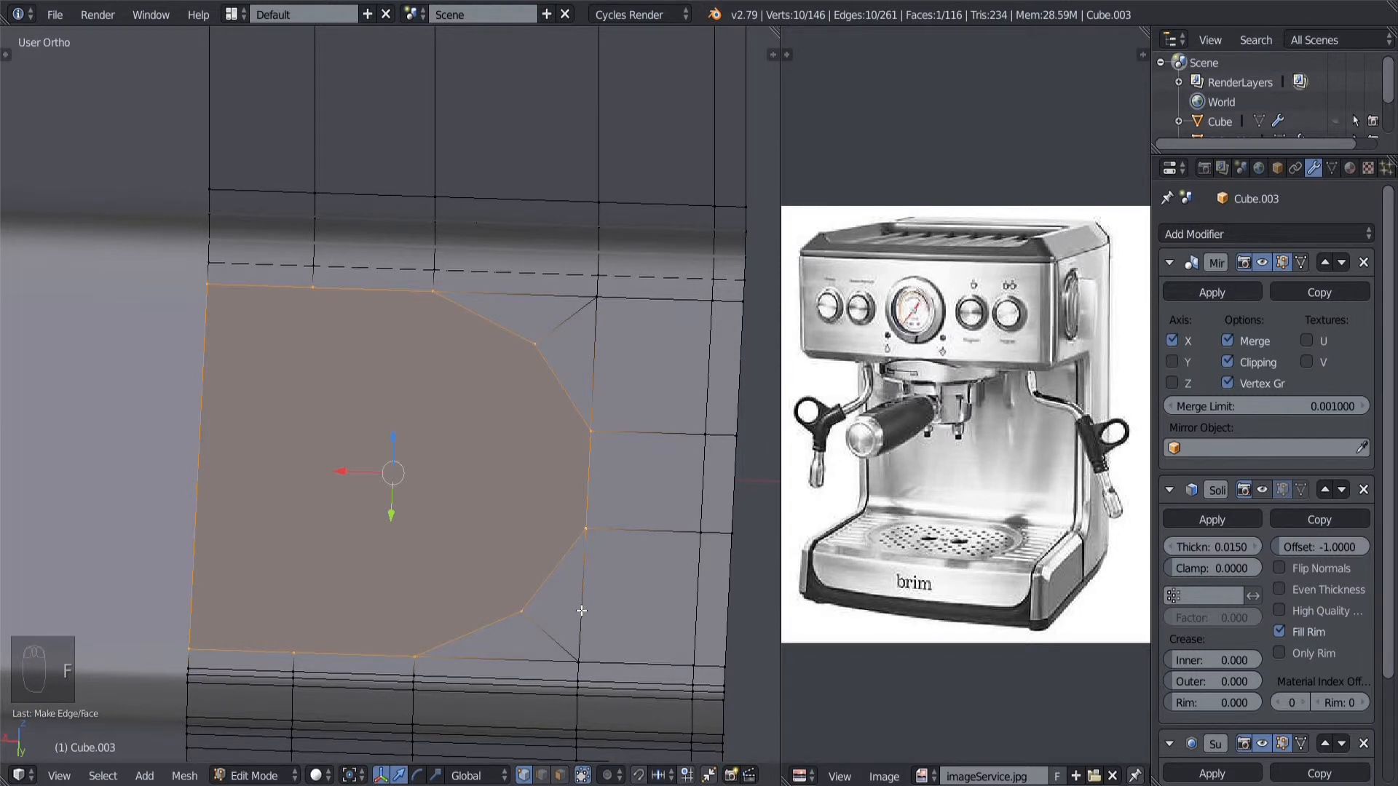
Step: Inset the filled face by about 0.0096 with the Boundary option off so the mirror centre edge is not inset
key("i")
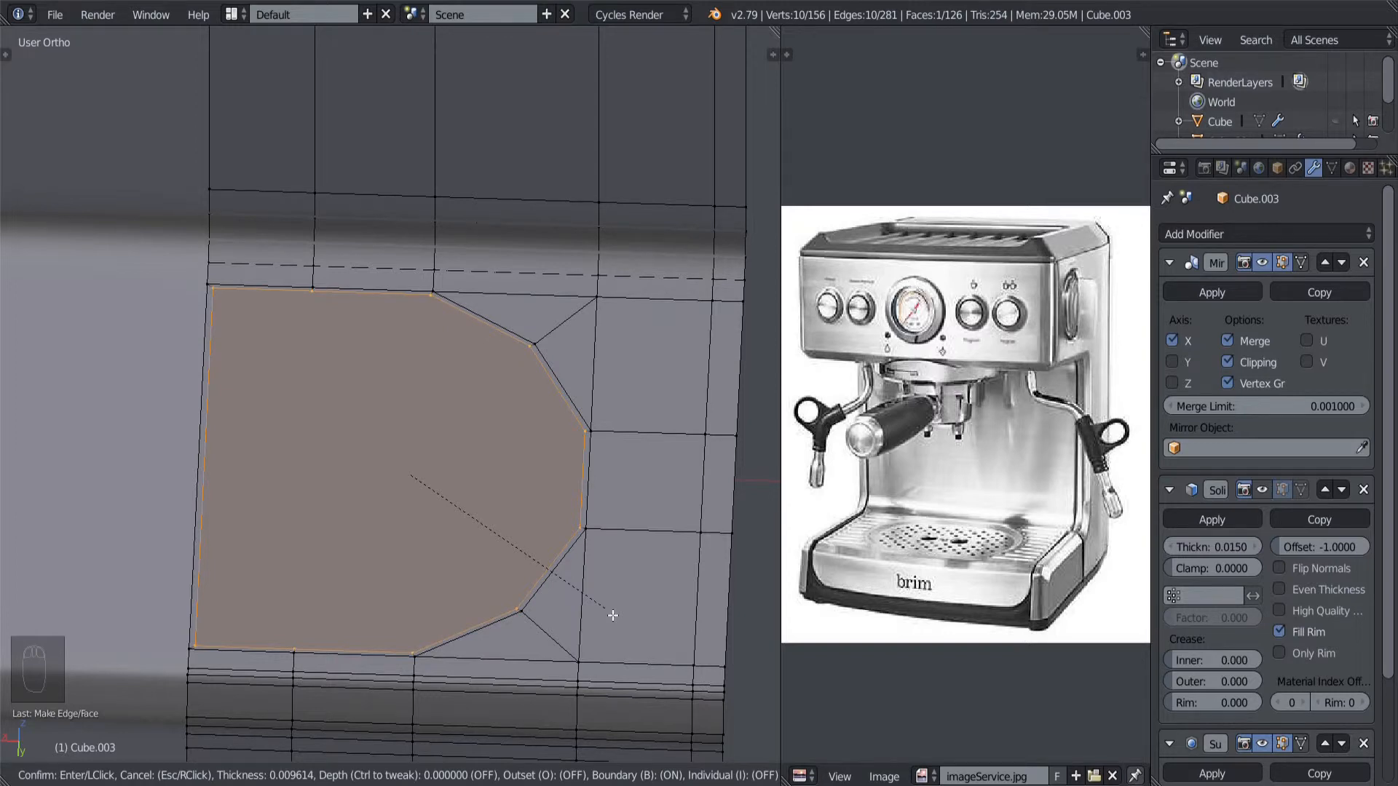
left_click(613, 615)
middle_click_drag(468, 602, 480, 614)
key("t")
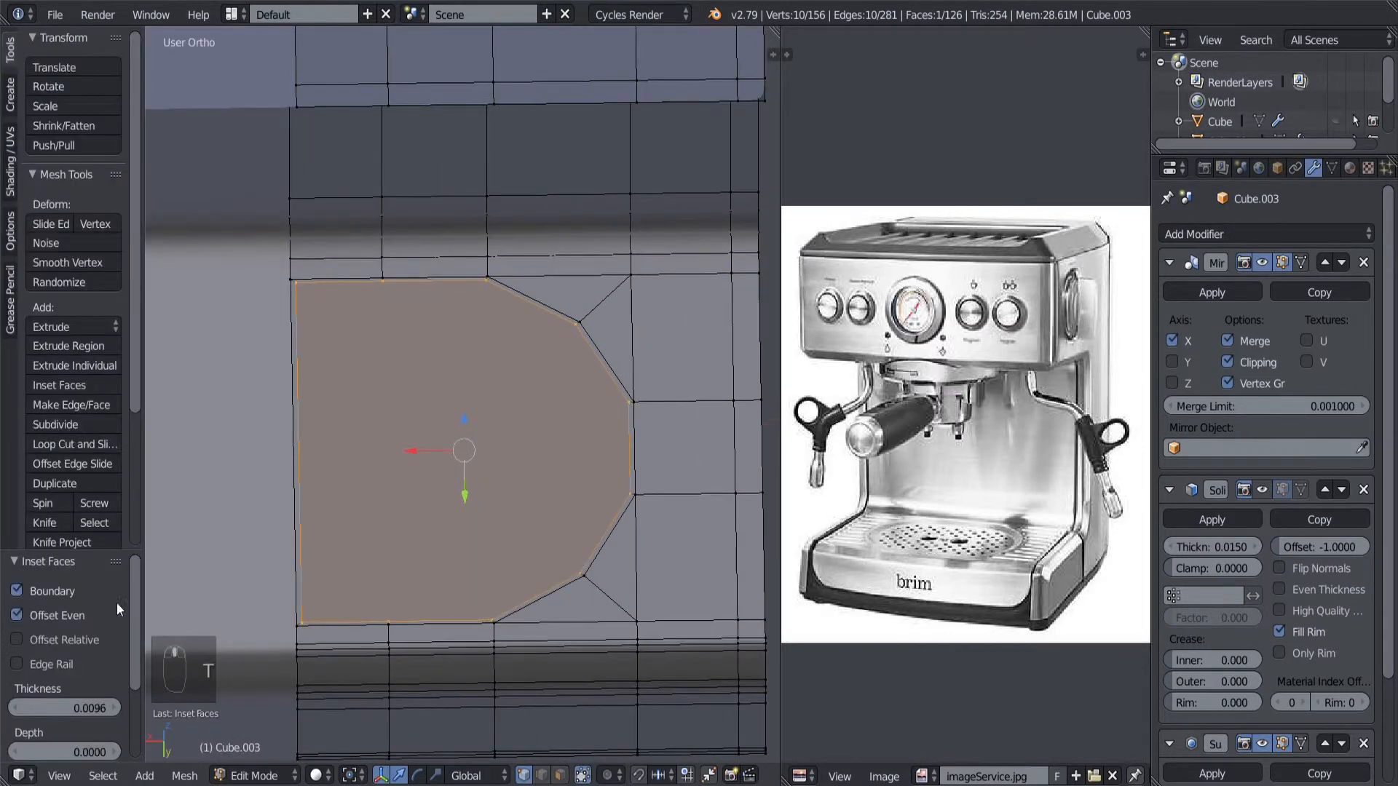
left_click(18, 593)
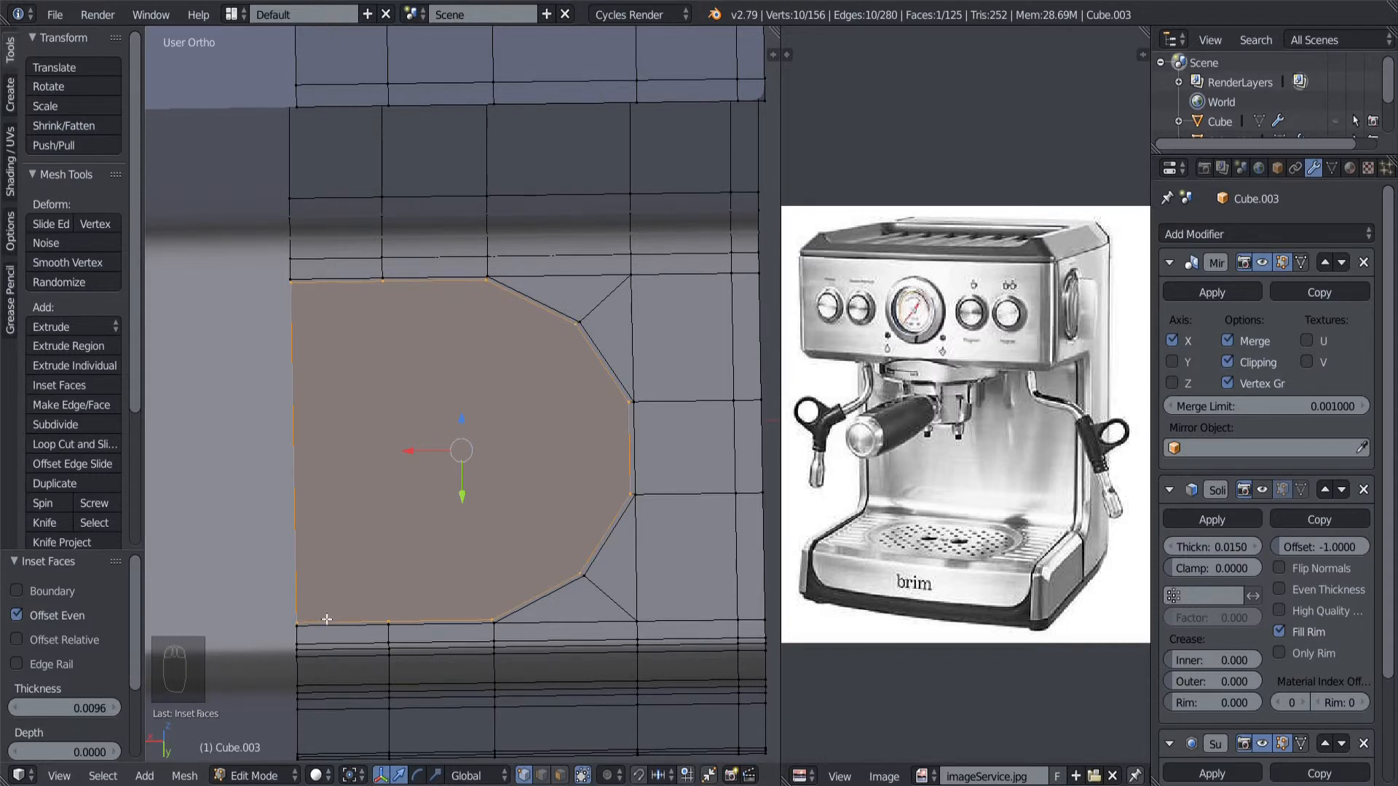
left_click(16, 592)
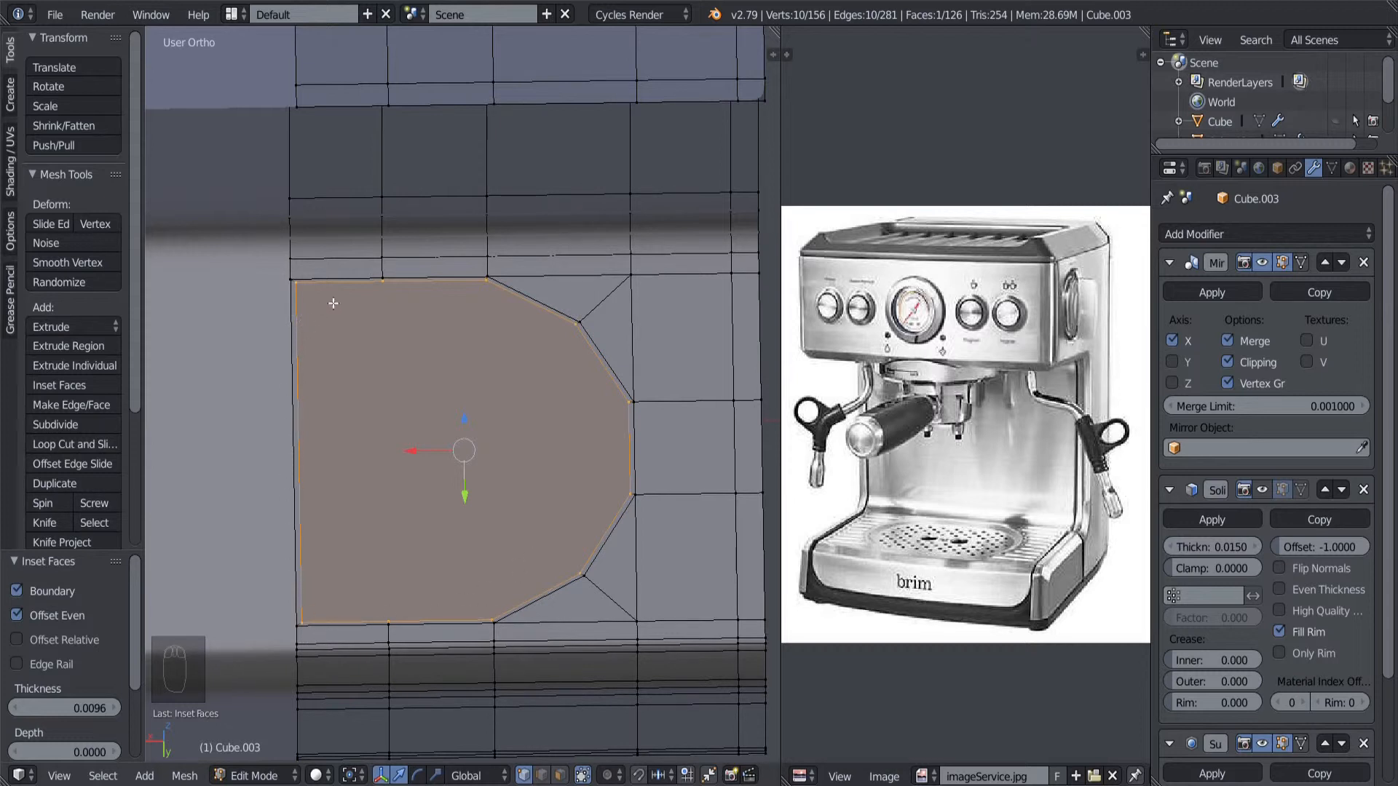
left_click(14, 591)
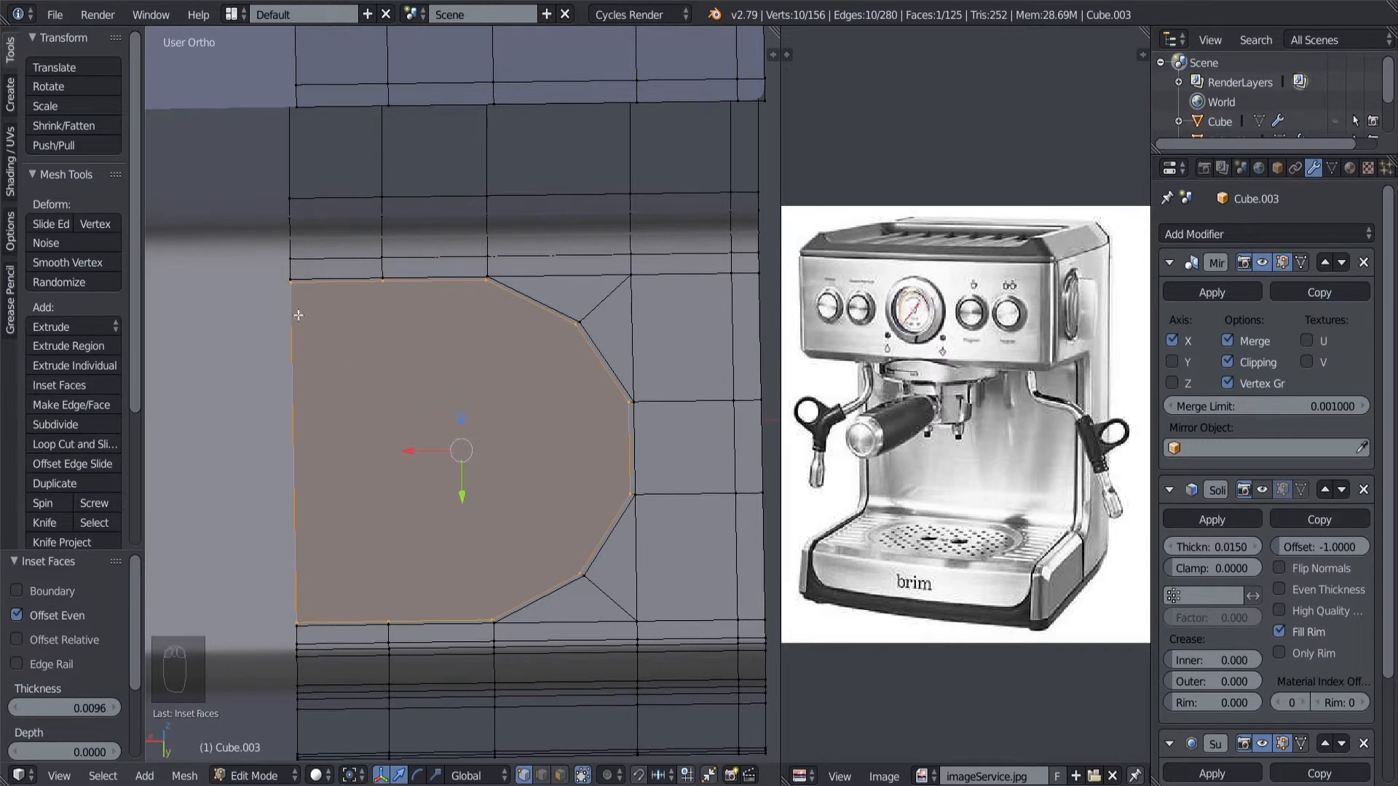
key("t")
Step: Inset the filled face twice more, making a wider ring first and a narrow 0.01 ring inside it
middle_click_drag(579, 542, 571, 590)
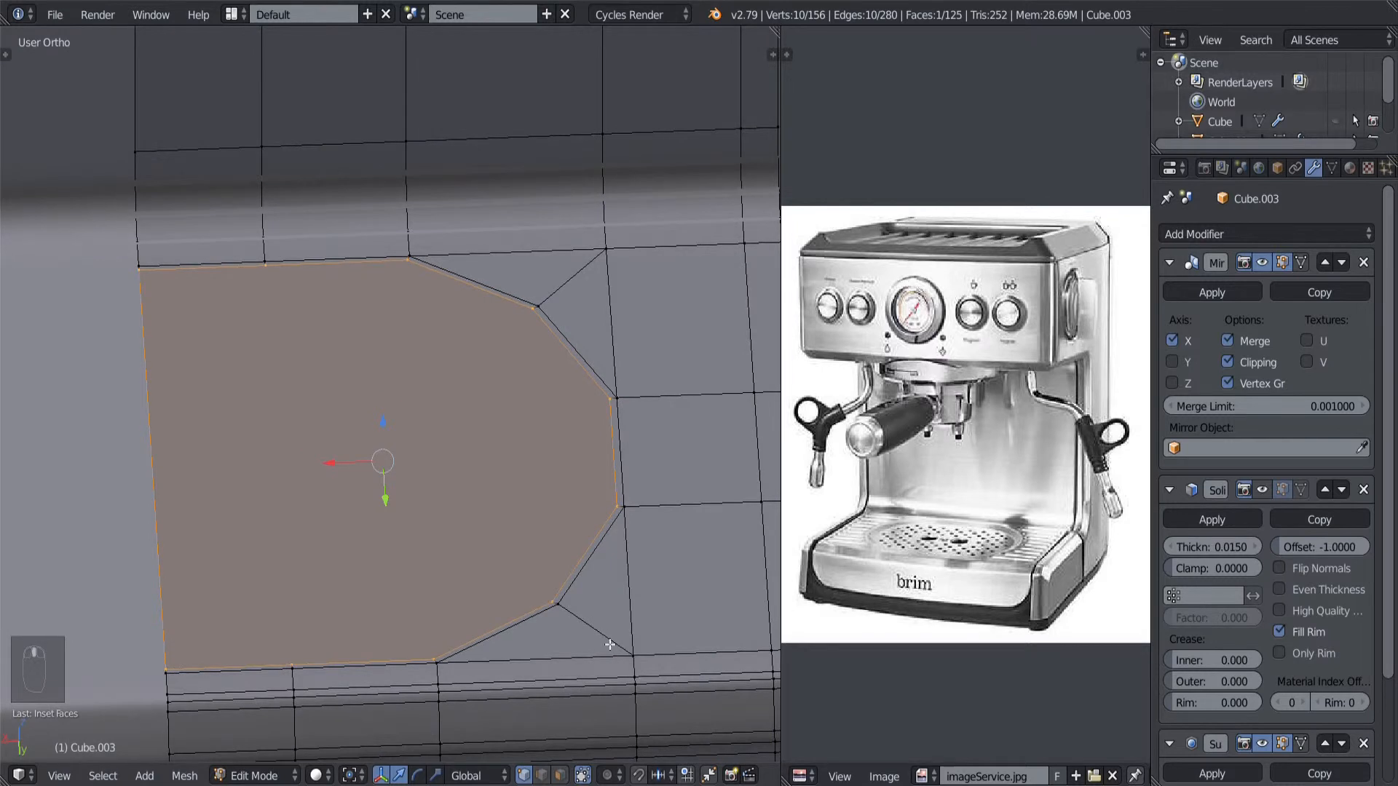
key("i")
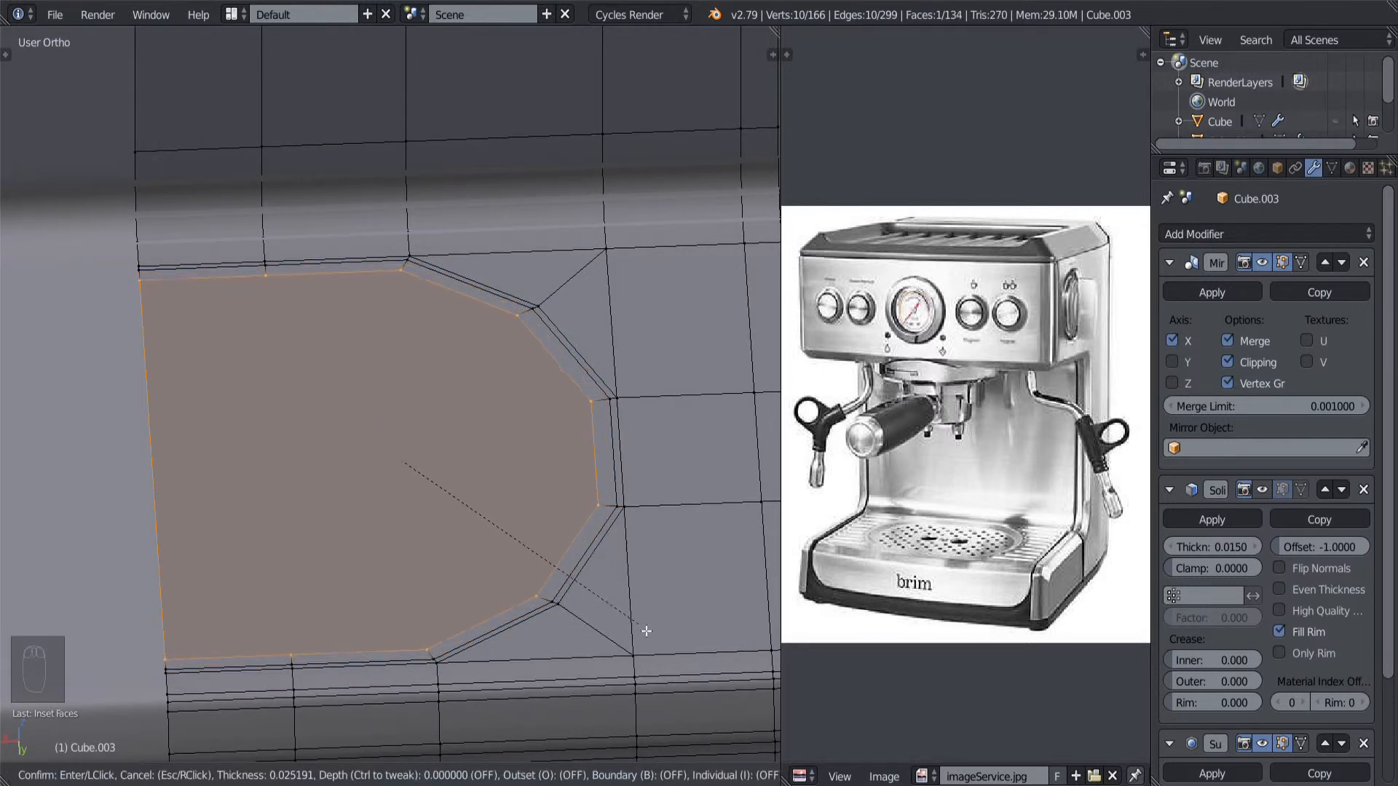
left_click(562, 633)
middle_click_drag(561, 633, 446, 625)
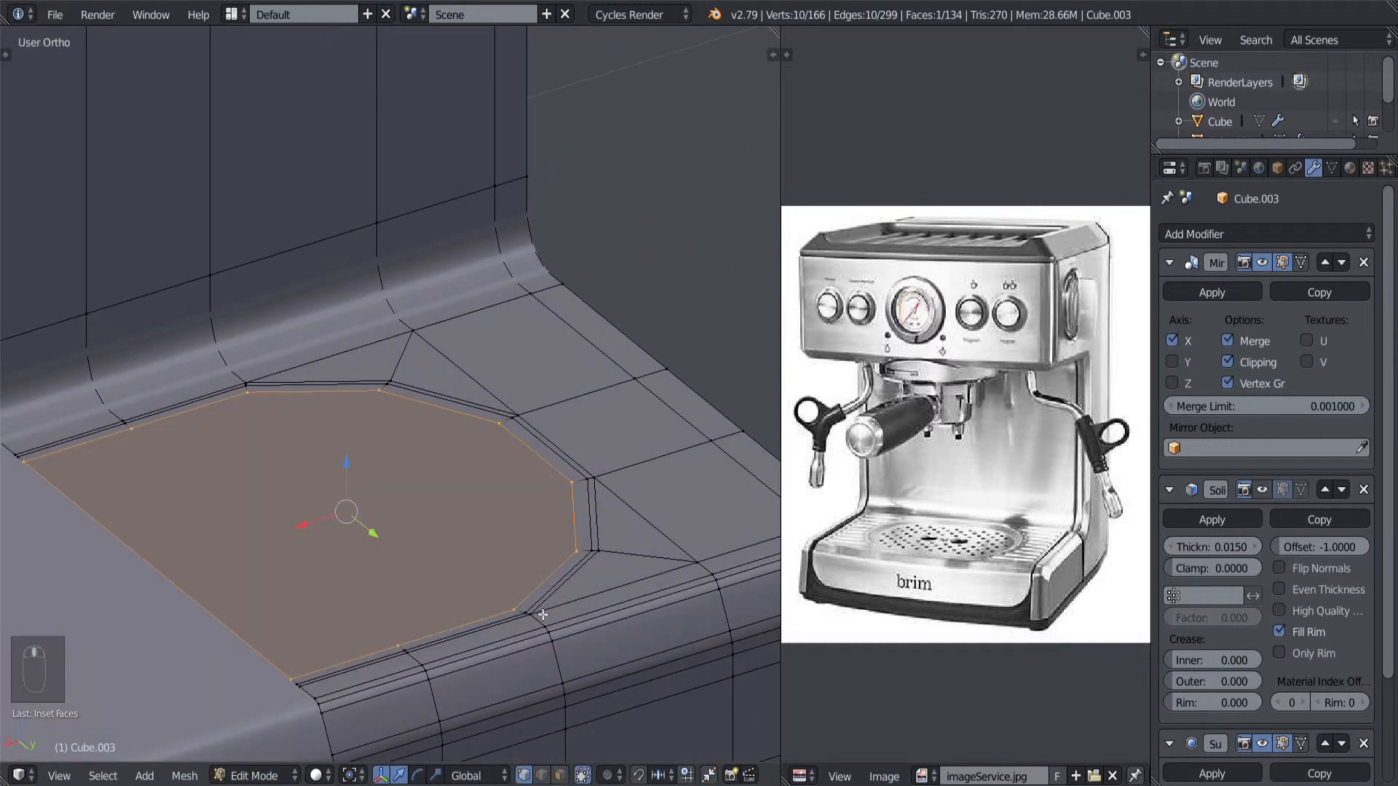
middle_click_drag(543, 614, 577, 641)
key("i")
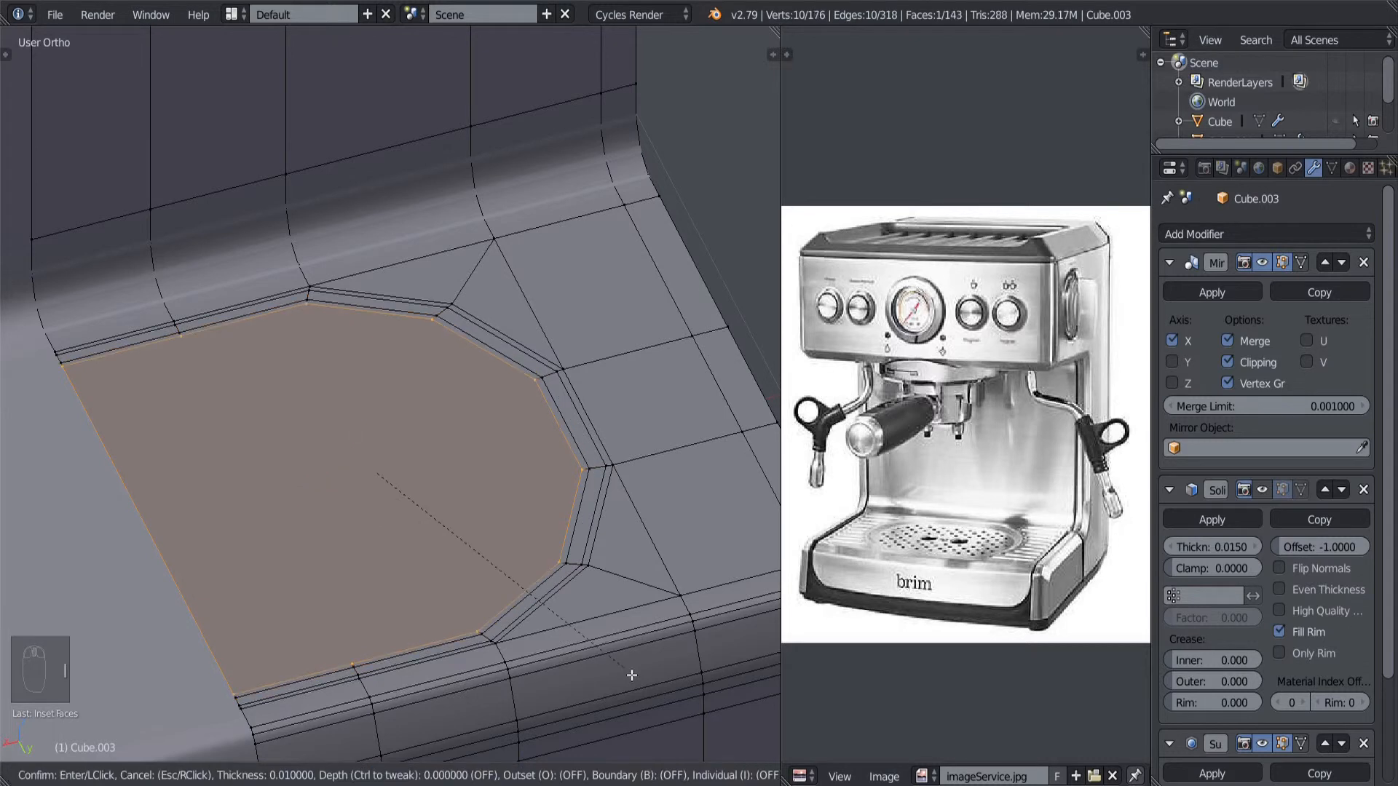
left_click(631, 675)
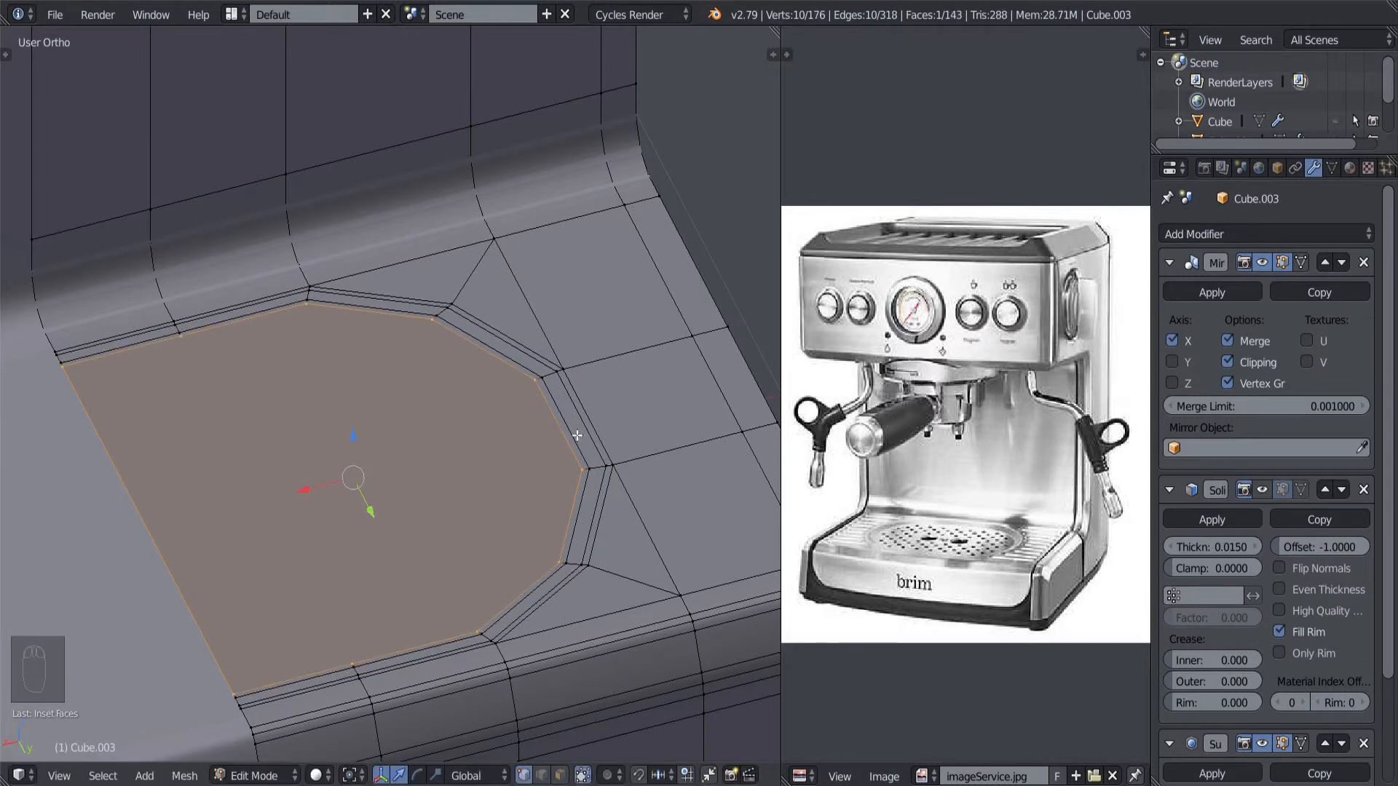
Step: Add the innermost ring of faces to the selected centre face and lower them along Z to form a recess
left_click(578, 434, "alt")
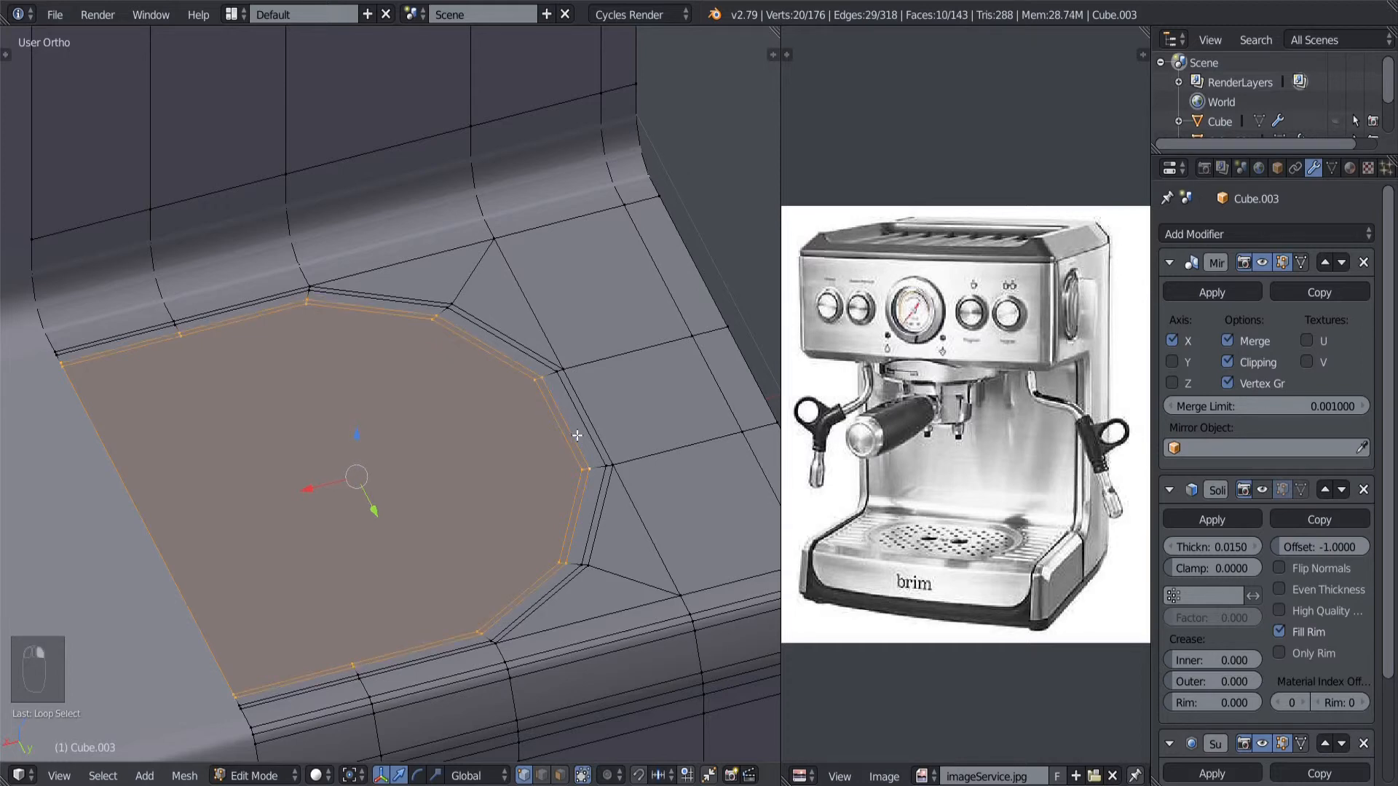
middle_click_drag(535, 557, 398, 586)
key("g")
key("z")
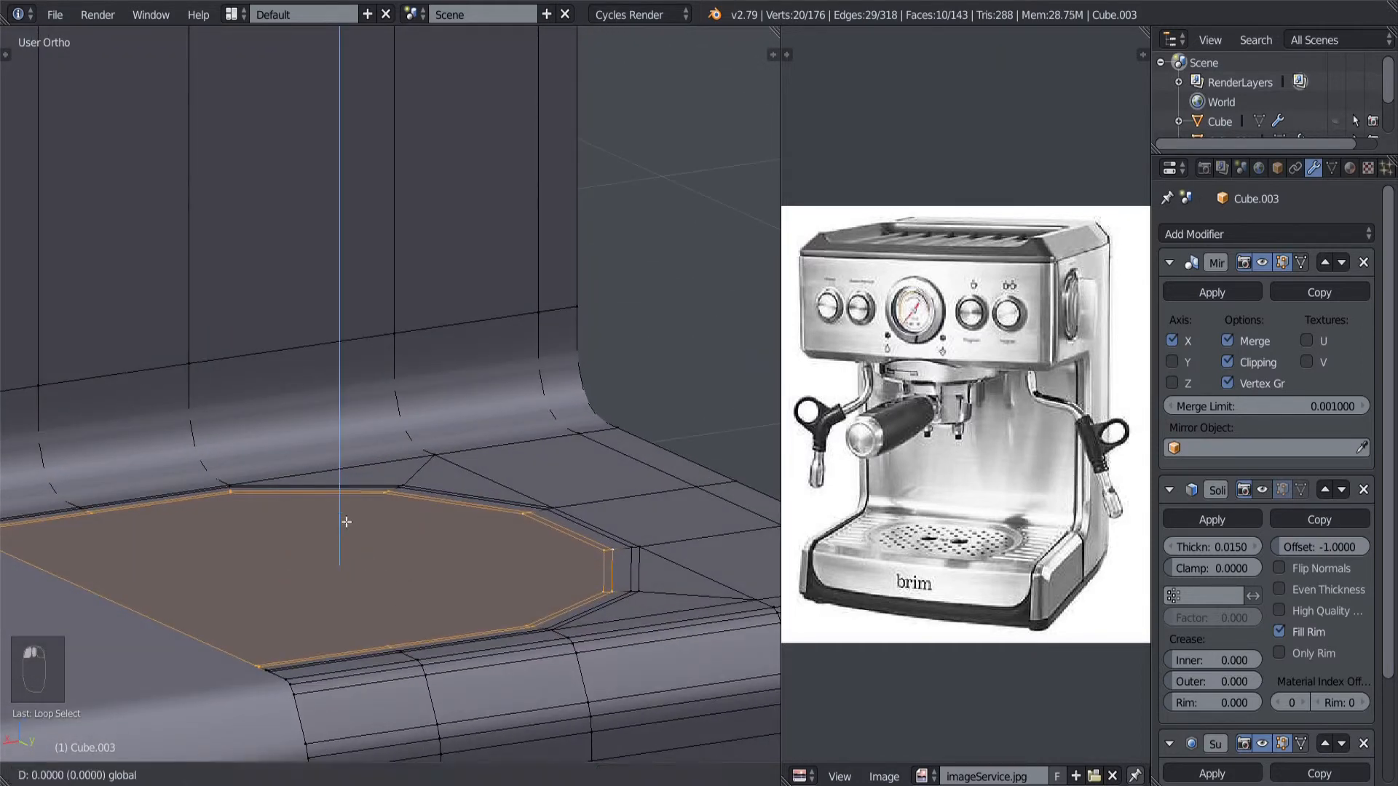
left_click(347, 631)
middle_click_drag(348, 631, 361, 689)
key("Tab")
scroll(373, 632, "down", 4)
middle_click_drag(374, 627, 417, 544)
Step: Add two evenly spaced edge loops around the sloping wall of the recess, without sliding them
scroll(352, 580, "up", 3)
scroll(437, 592, "up", 2)
scroll(385, 616, "down", 3)
scroll(435, 641, "up", 2)
key("Tab")
scroll(444, 622, "up", 2)
scroll(534, 546, "up", 2)
key("z")
scroll(474, 584, "up", 2)
scroll(417, 544, "up", 1)
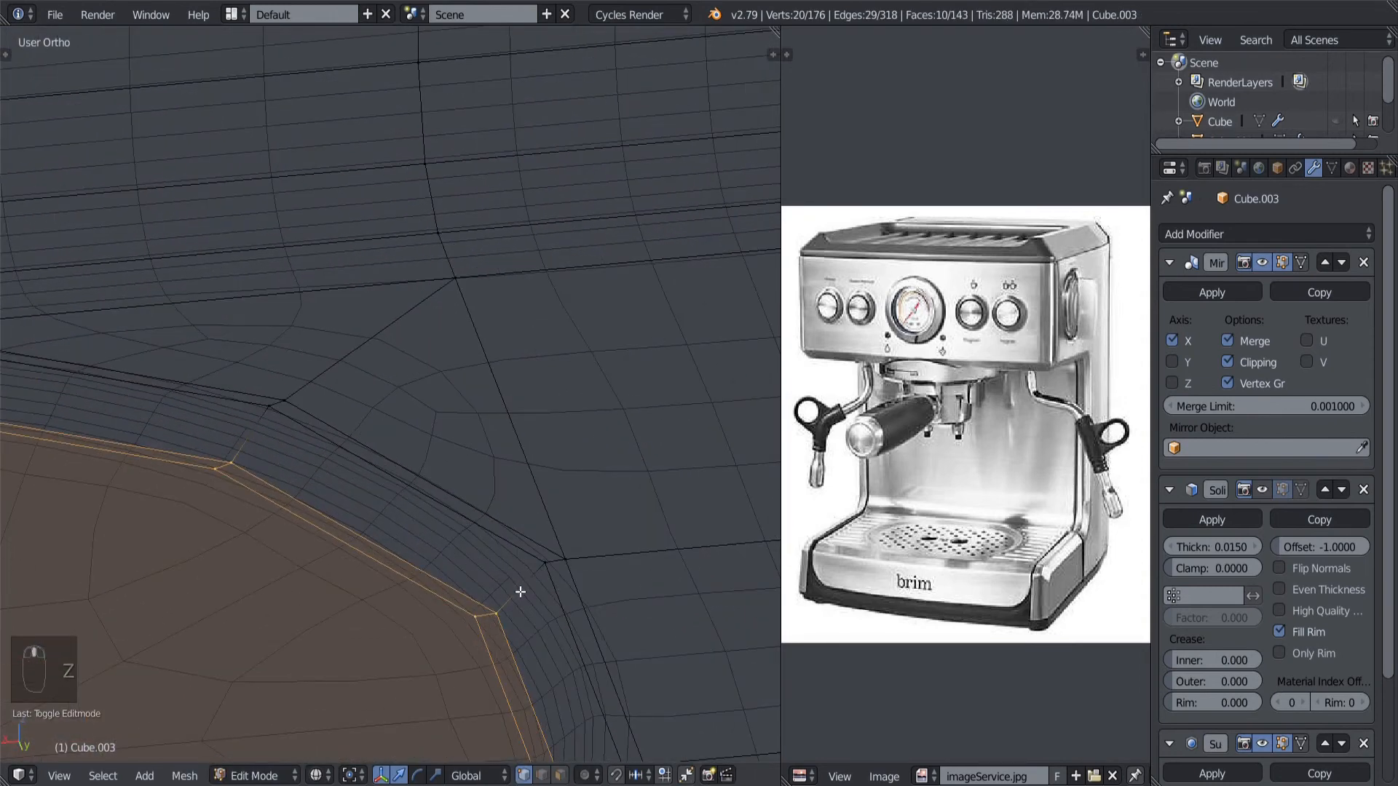
key("ctrl+r")
scroll(520, 592, "up", 1)
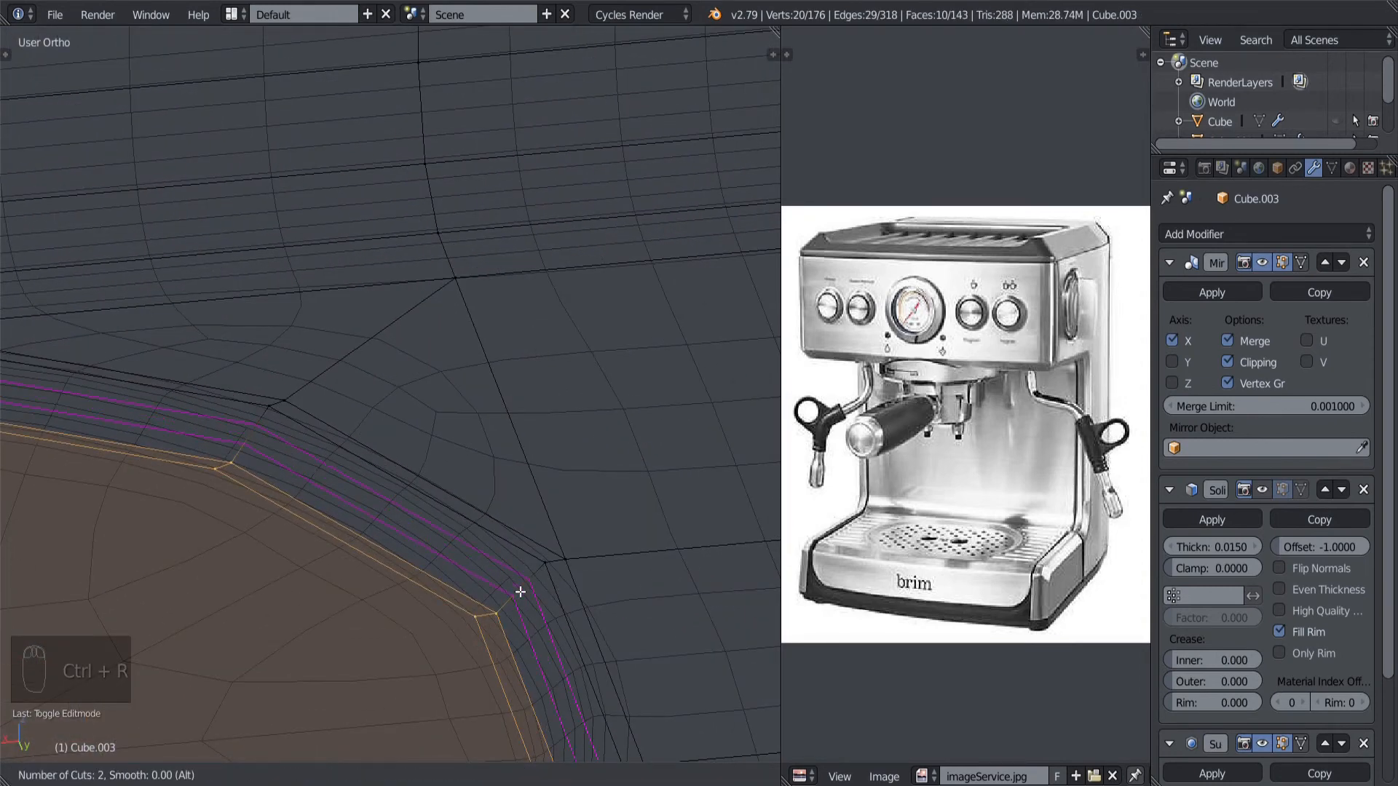
left_click(520, 592)
right_click(520, 592)
scroll(490, 596, "down", 1)
key("a")
key("z")
Step: Examine the smoothed recess on the whole panel in Object Mode
middle_click_drag(490, 595, 387, 636)
scroll(400, 635, "down", 3)
key("Tab")
scroll(314, 628, "down", 2)
scroll(408, 639, "down", 3)
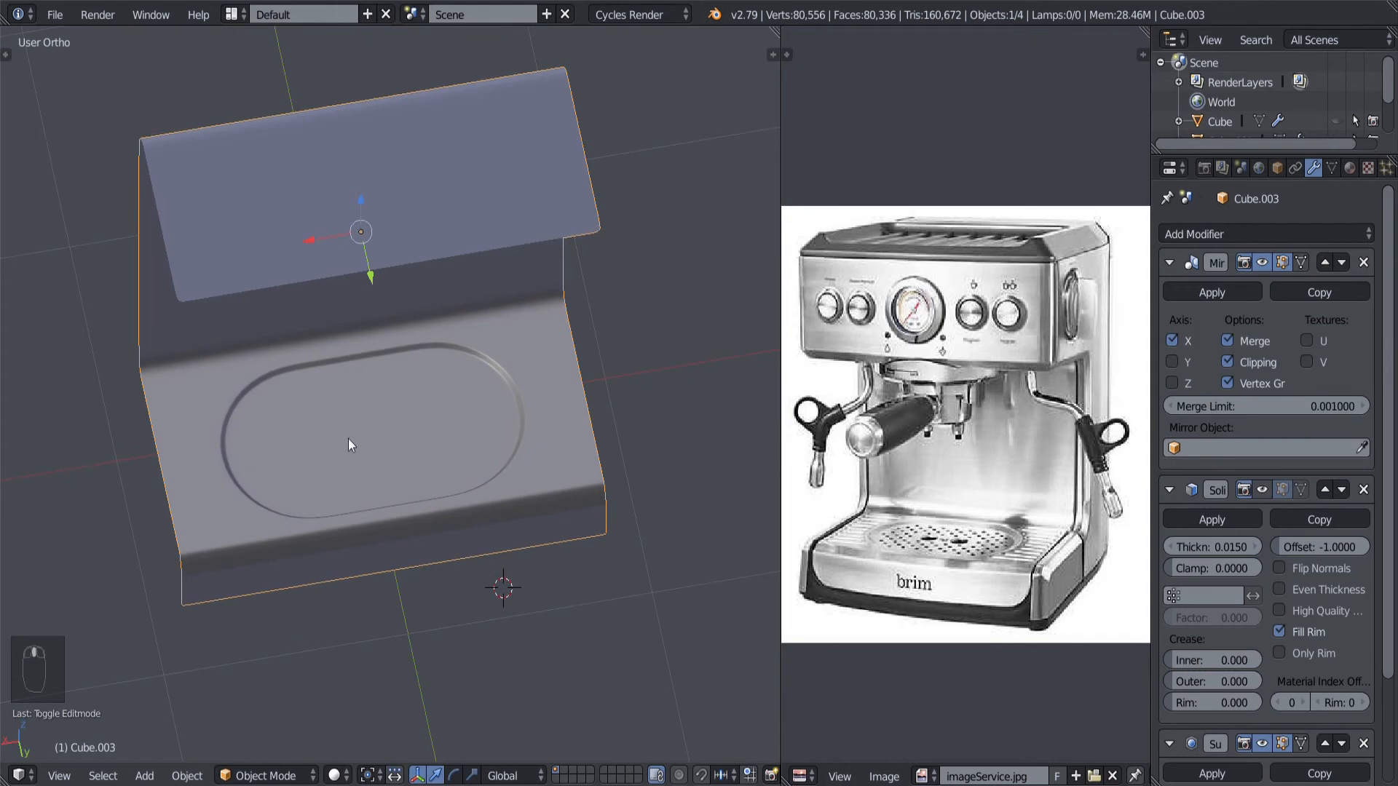
scroll(348, 439, "up", 2)
middle_click_drag(523, 602, 492, 597)
scroll(478, 599, "down", 2)
Step: Reveal all hidden objects and, in wireframe display, select the separate front piece that covers the recessed base
key("alt+h")
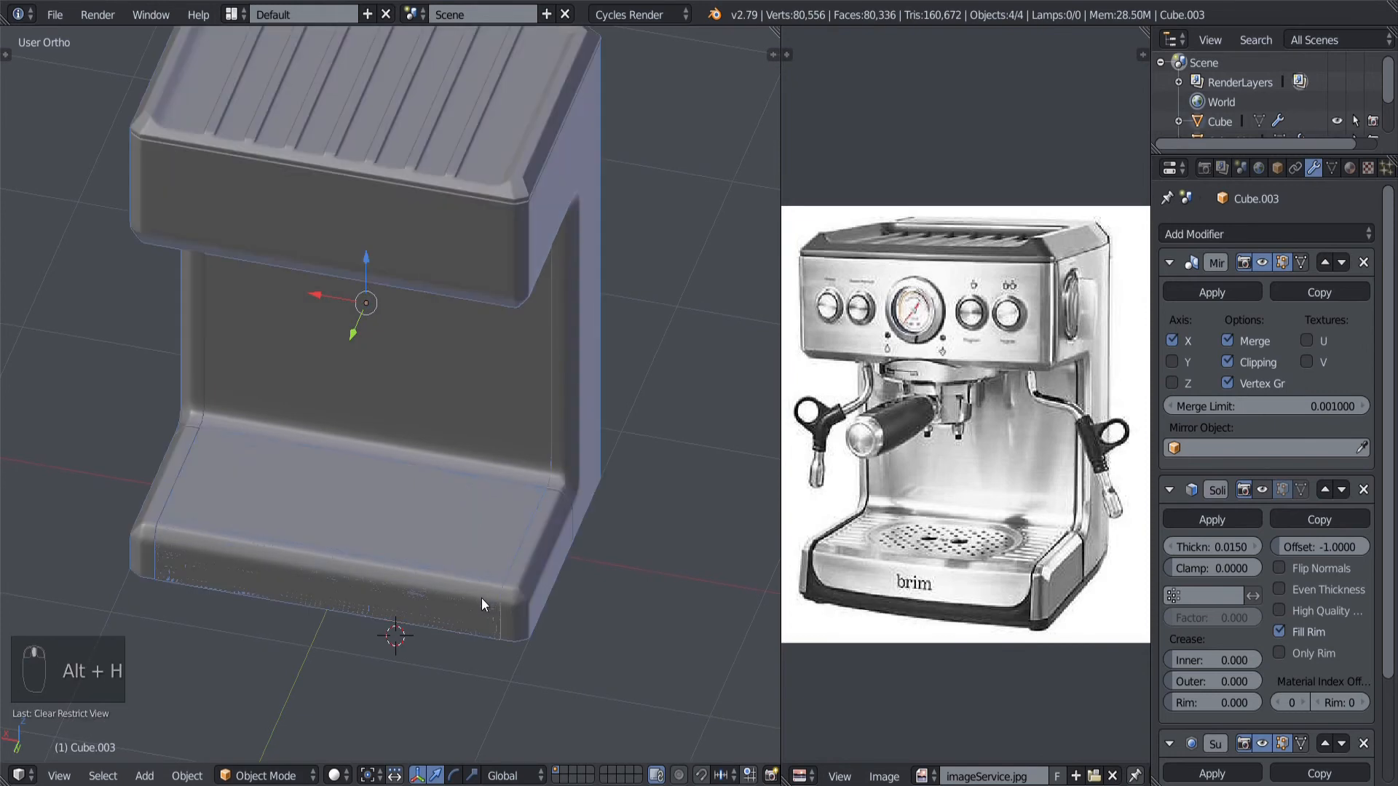
key("z")
scroll(466, 600, "up", 1)
right_click(419, 626)
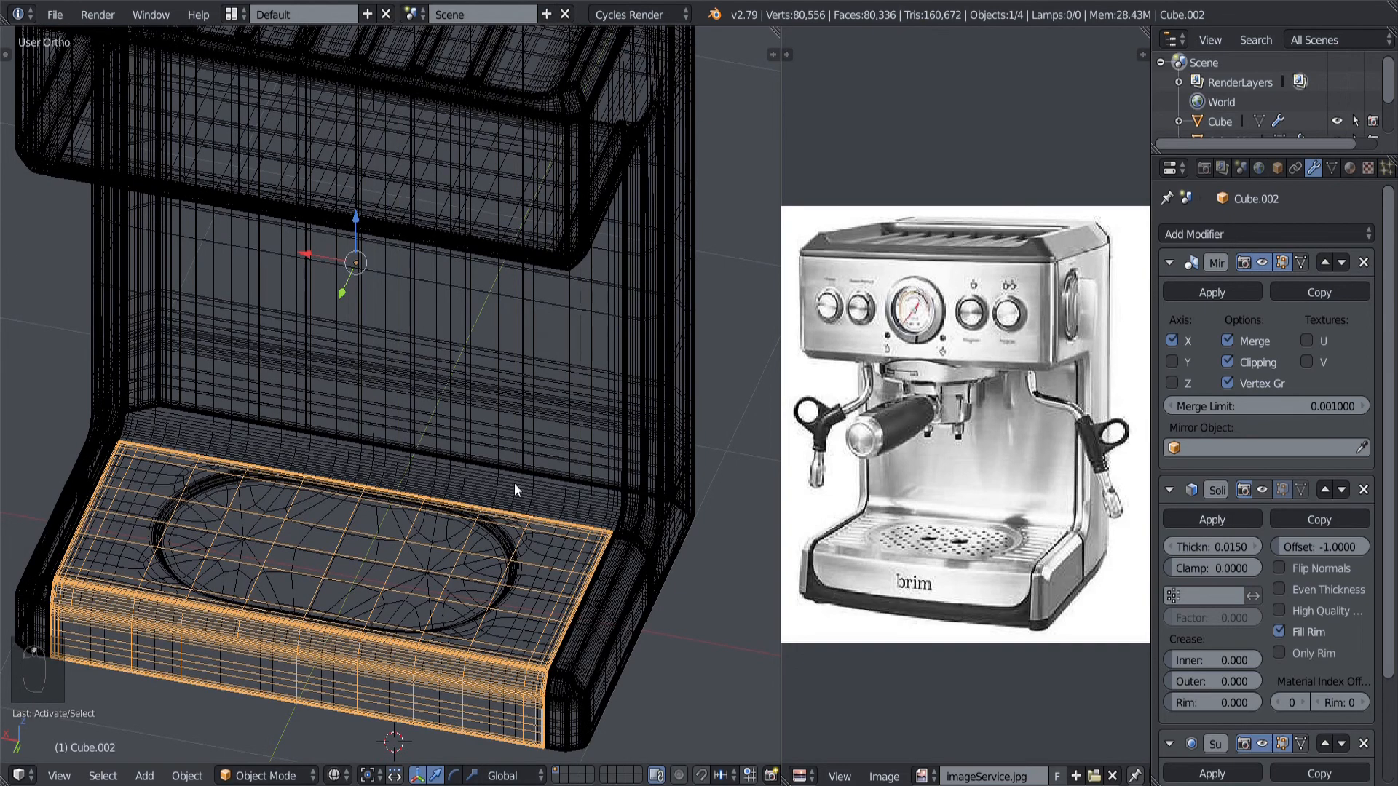
scroll(514, 483, "up", 1)
right_click(492, 515)
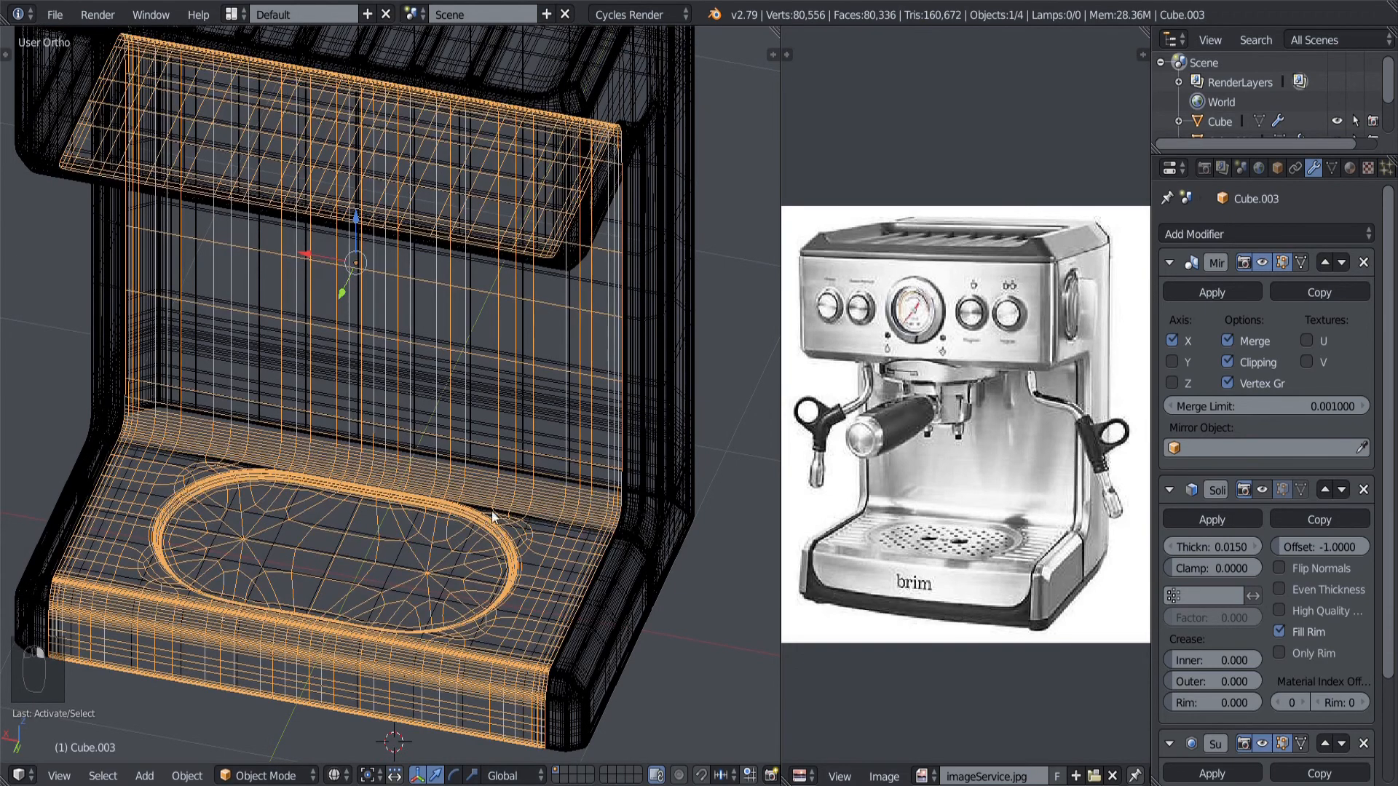
scroll(430, 638, "down", 3)
scroll(438, 627, "up", 2)
right_click(440, 633)
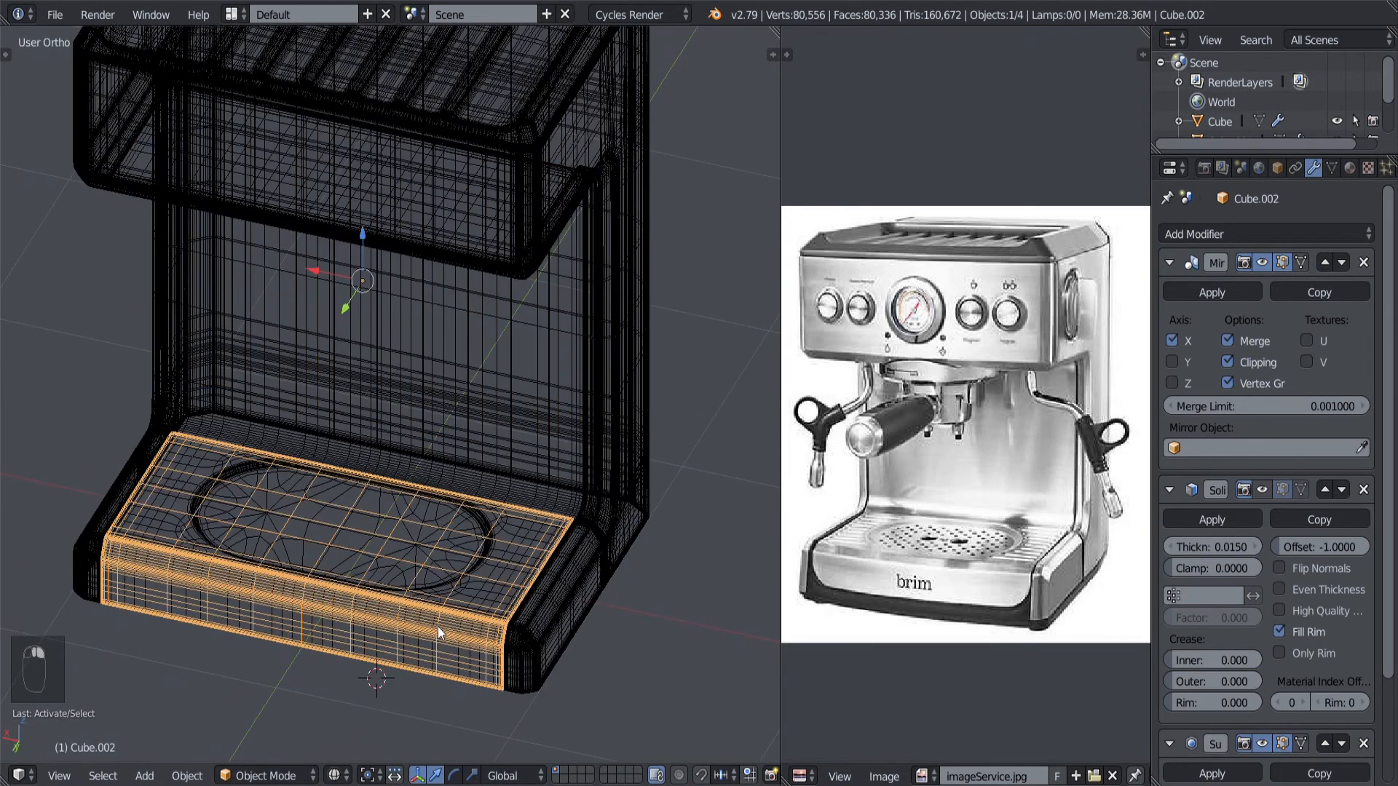